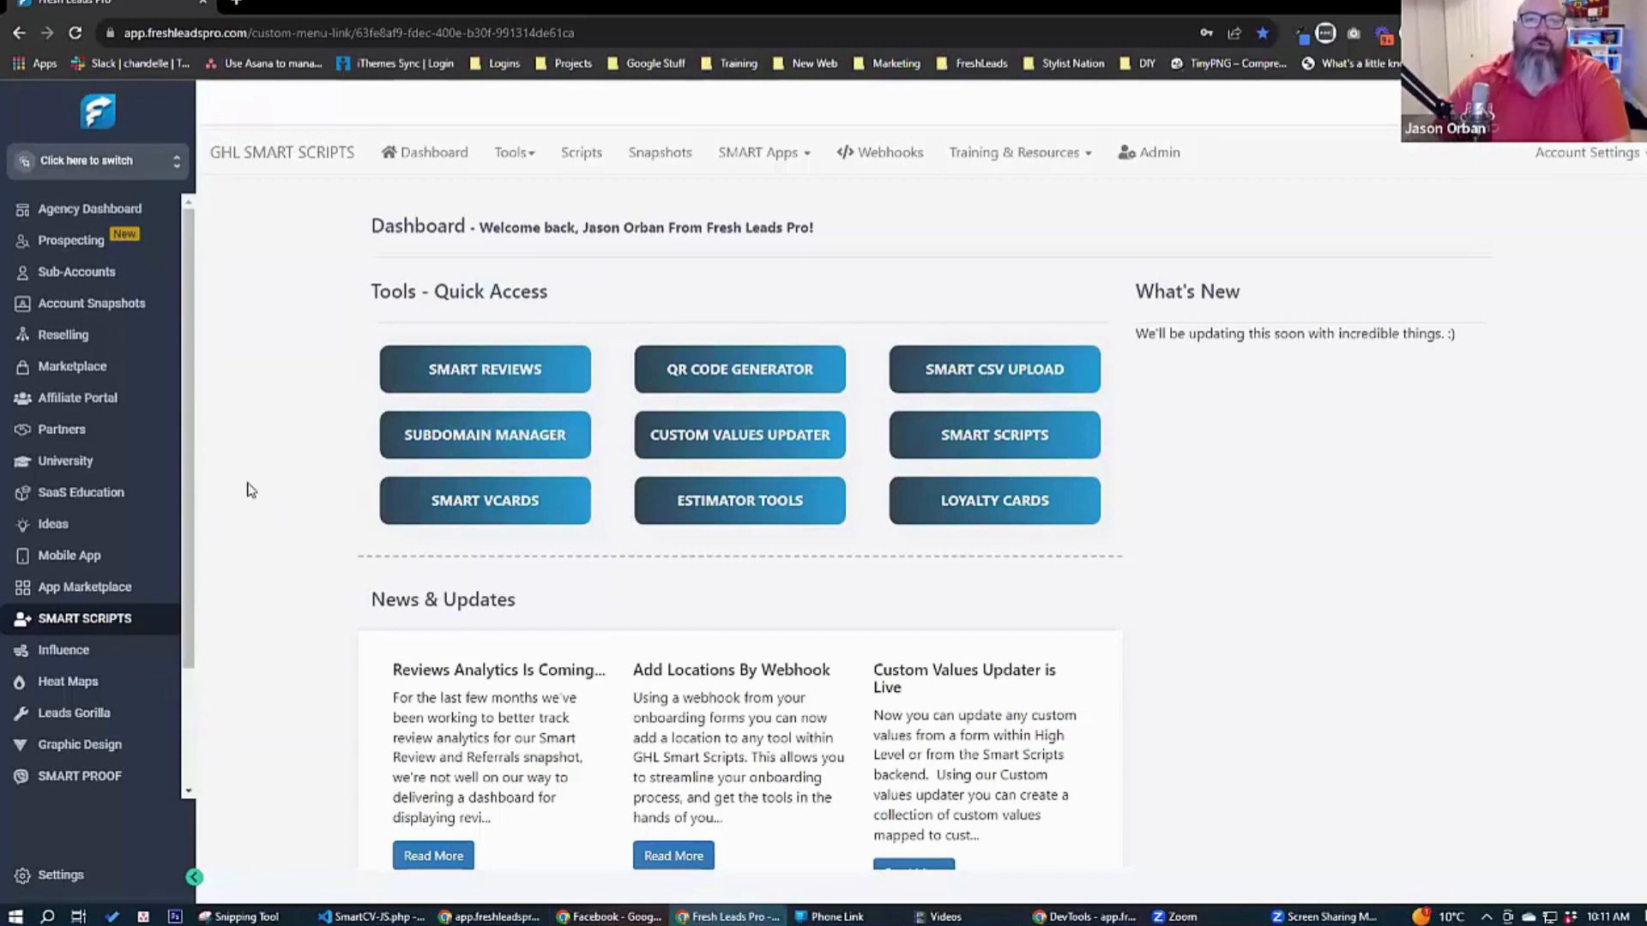
Open the Agency Dashboard in a new tab and switch to the "SMART Loyalty And Rewards - Promotions Snapshot" sub-account by searching for "promotions".
click(174, 165)
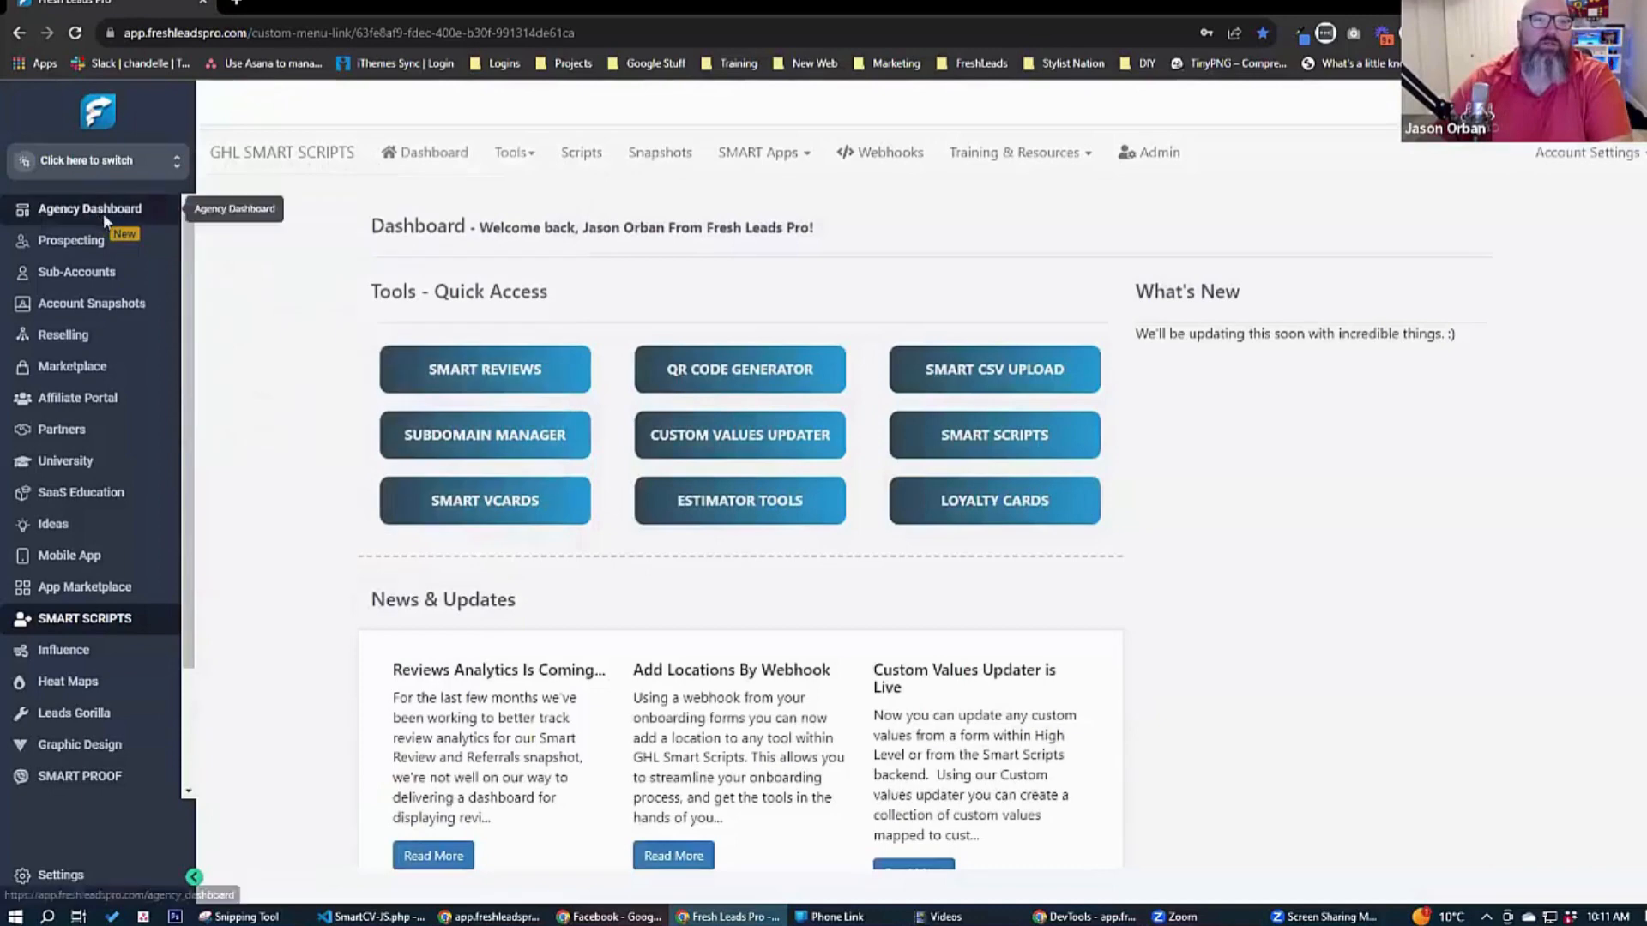
right_click(88, 212)
click(169, 223)
key(ctrl+Tab)
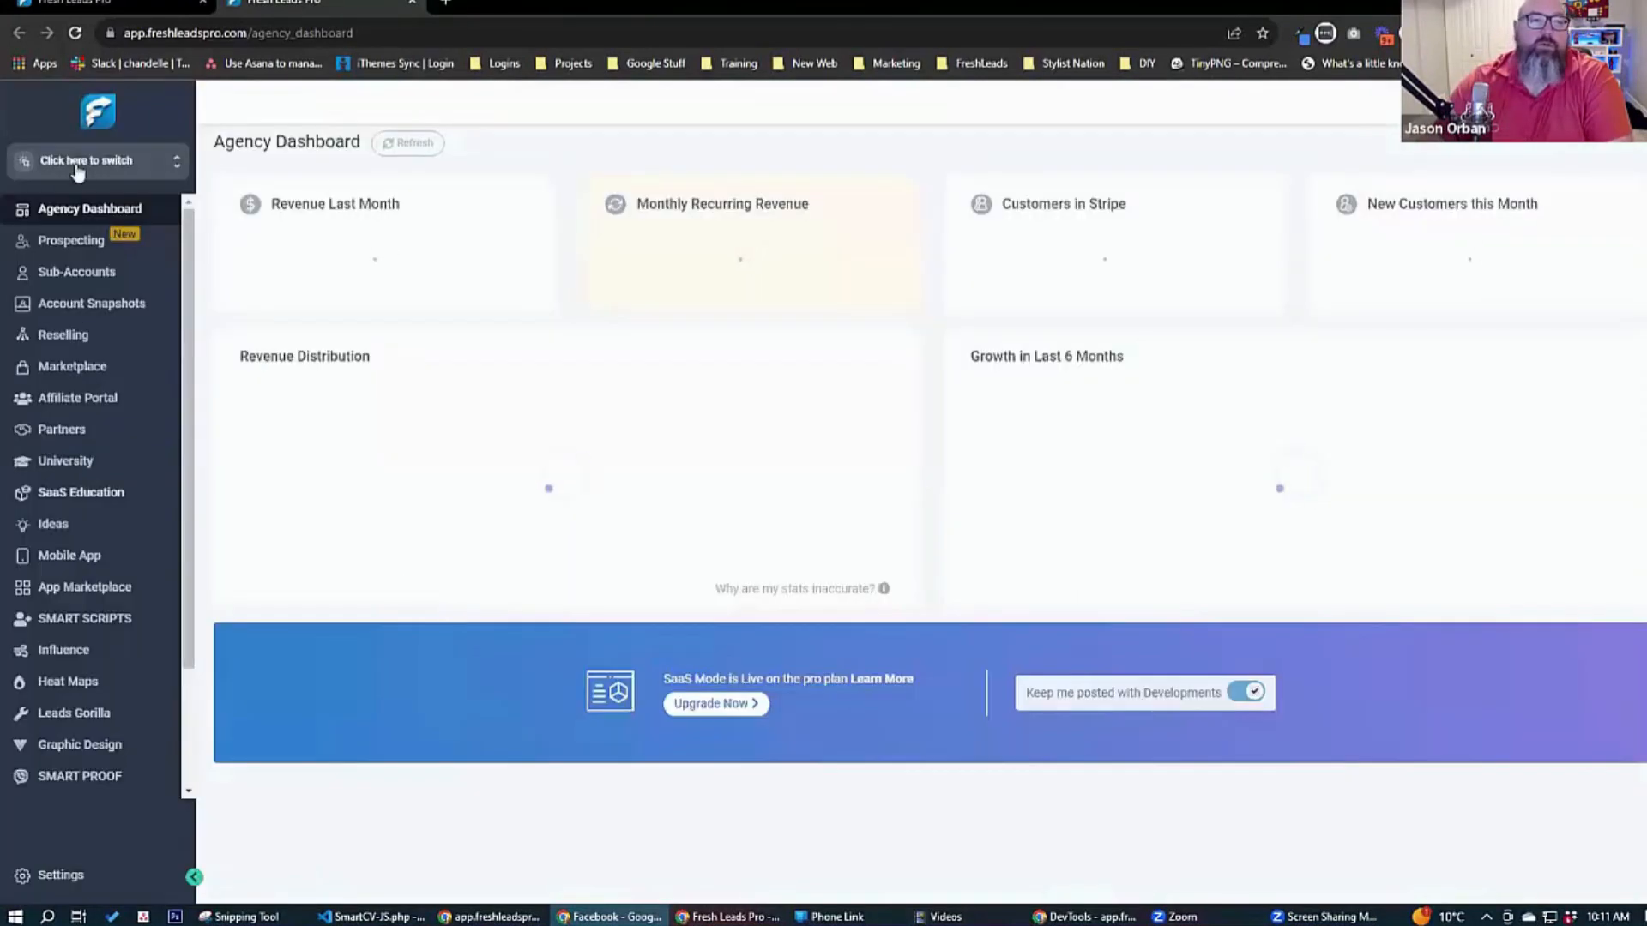
click(136, 163)
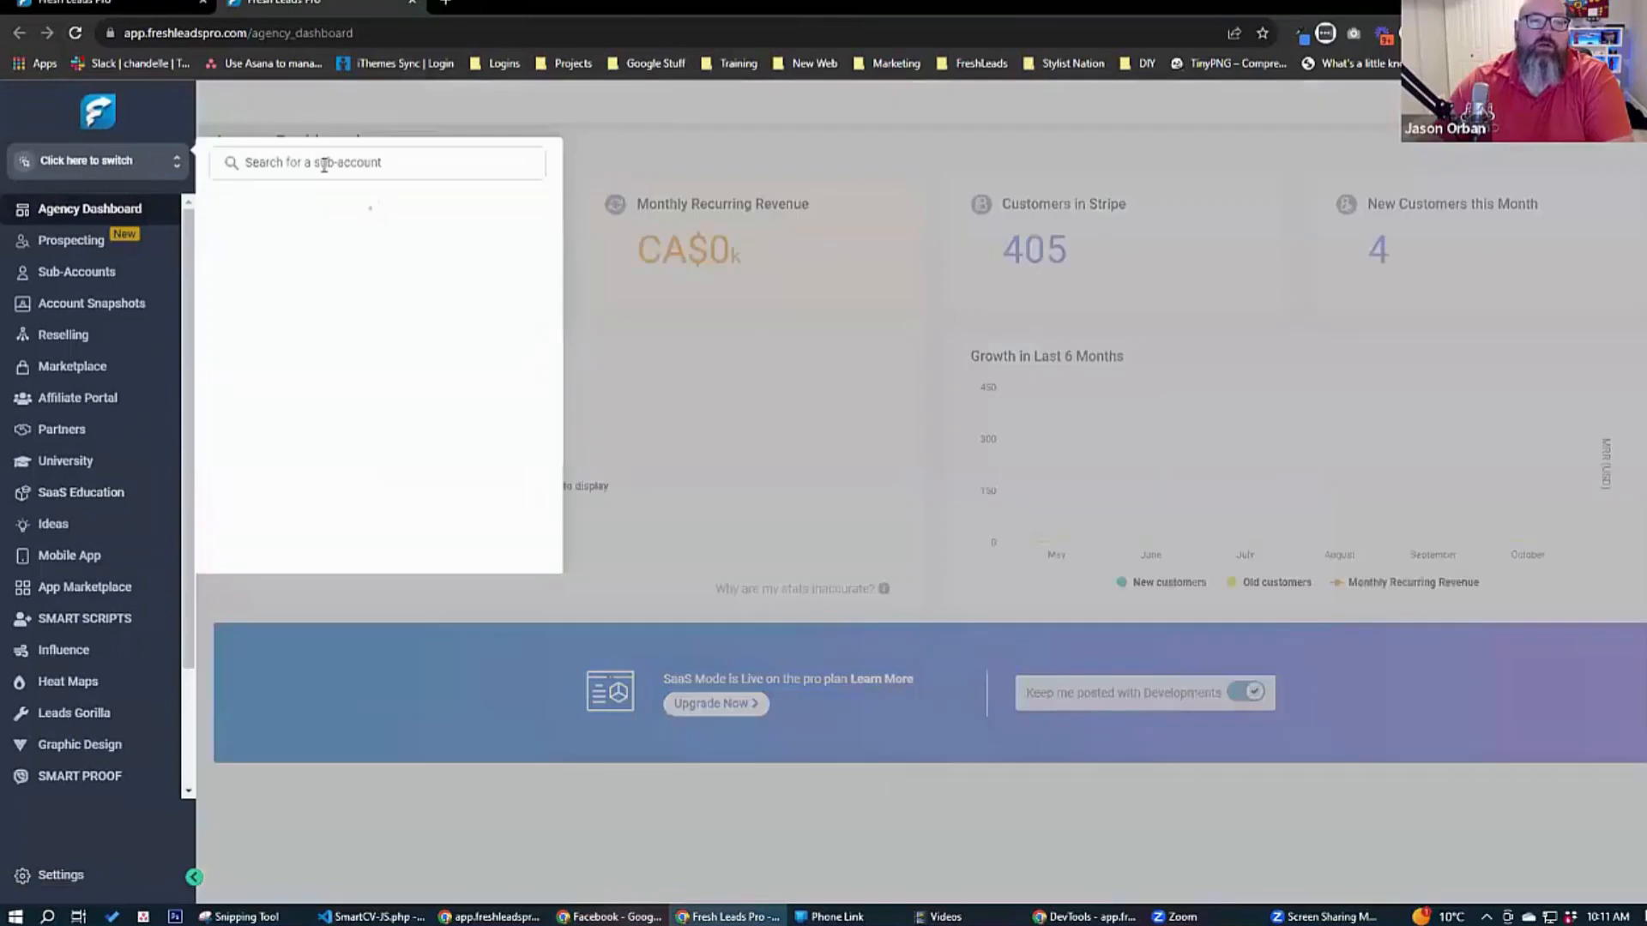
text(promotions)
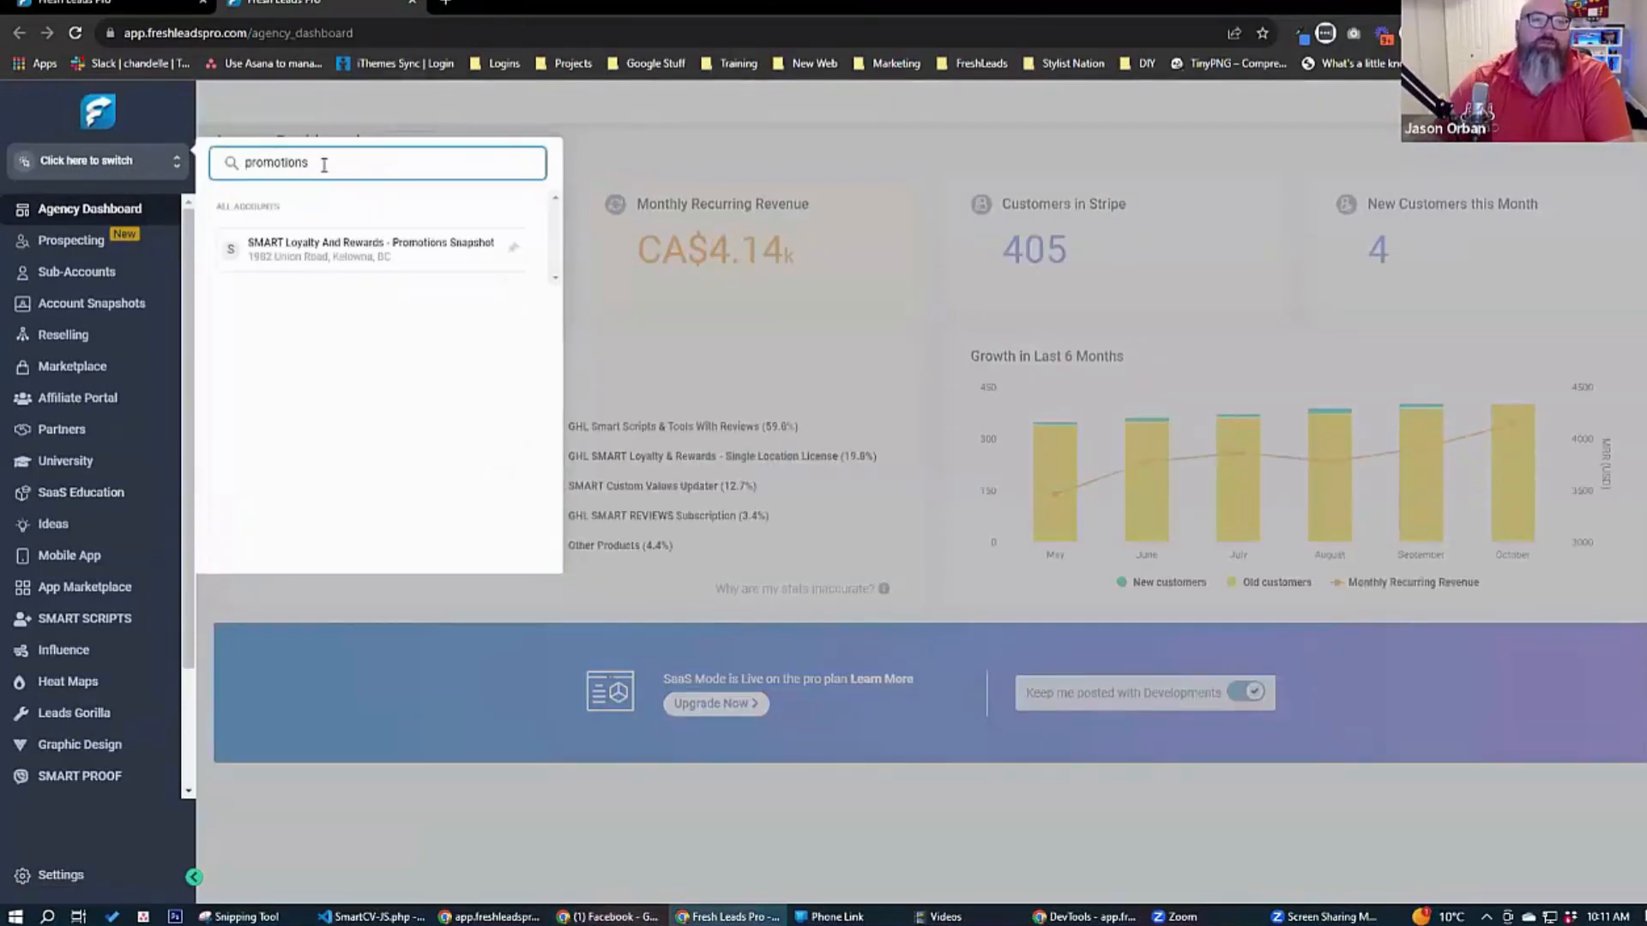
click(338, 249)
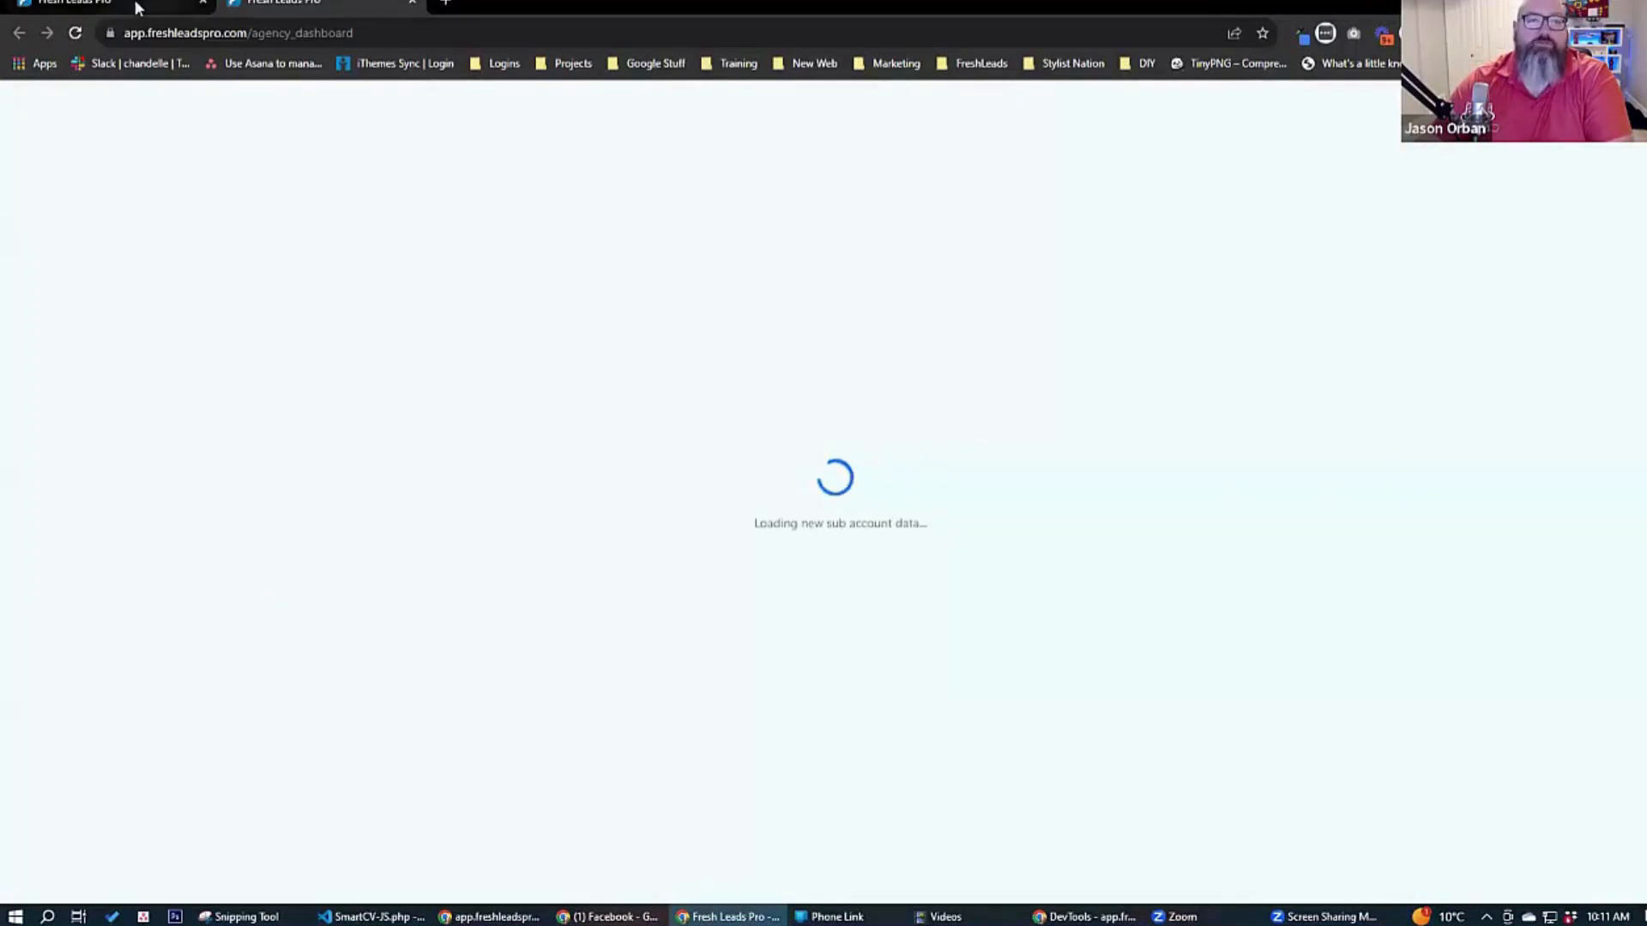
Open the Promotions funnel in the sub-account's sites and preview its Display Promotions page.
click(781, 154)
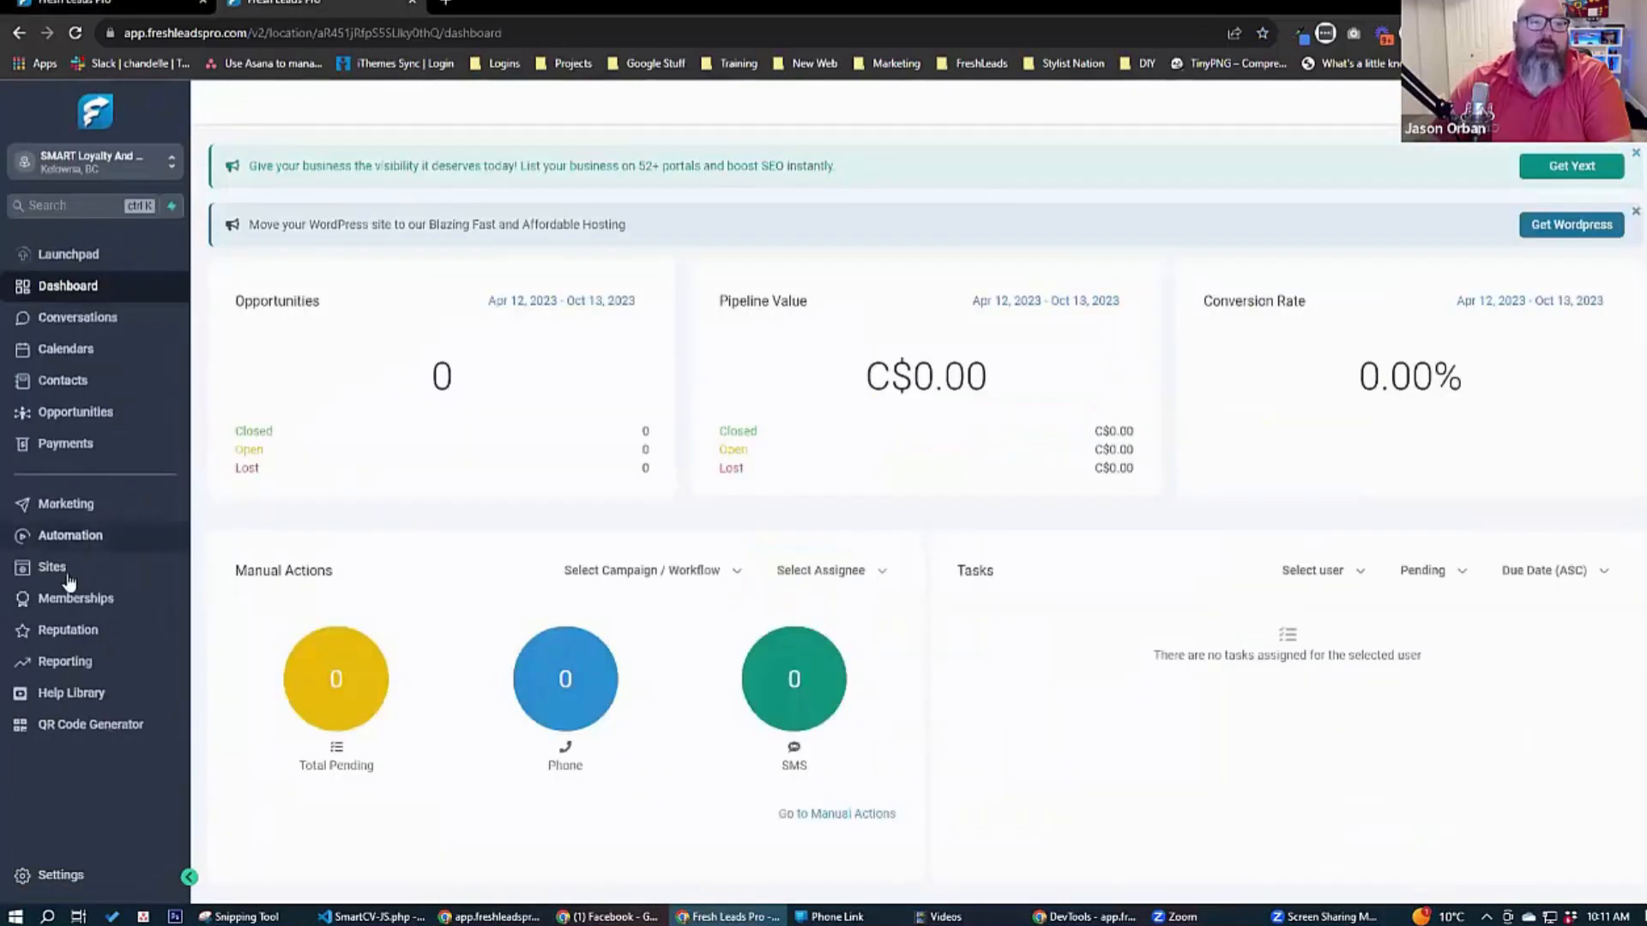
click(62, 568)
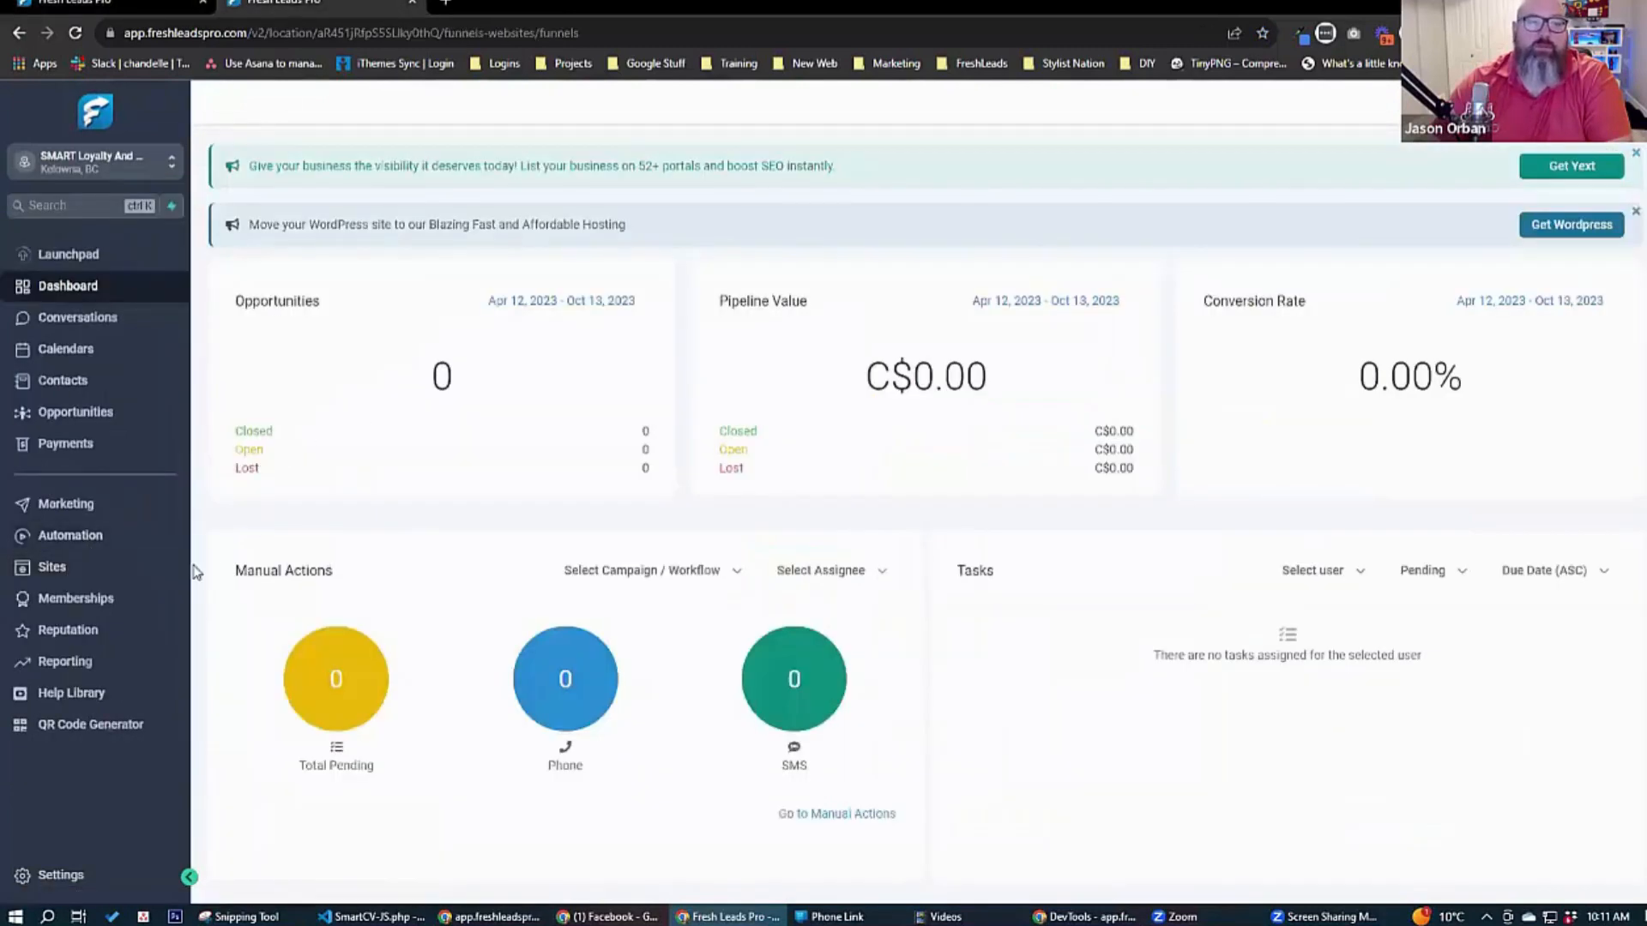
click(418, 399)
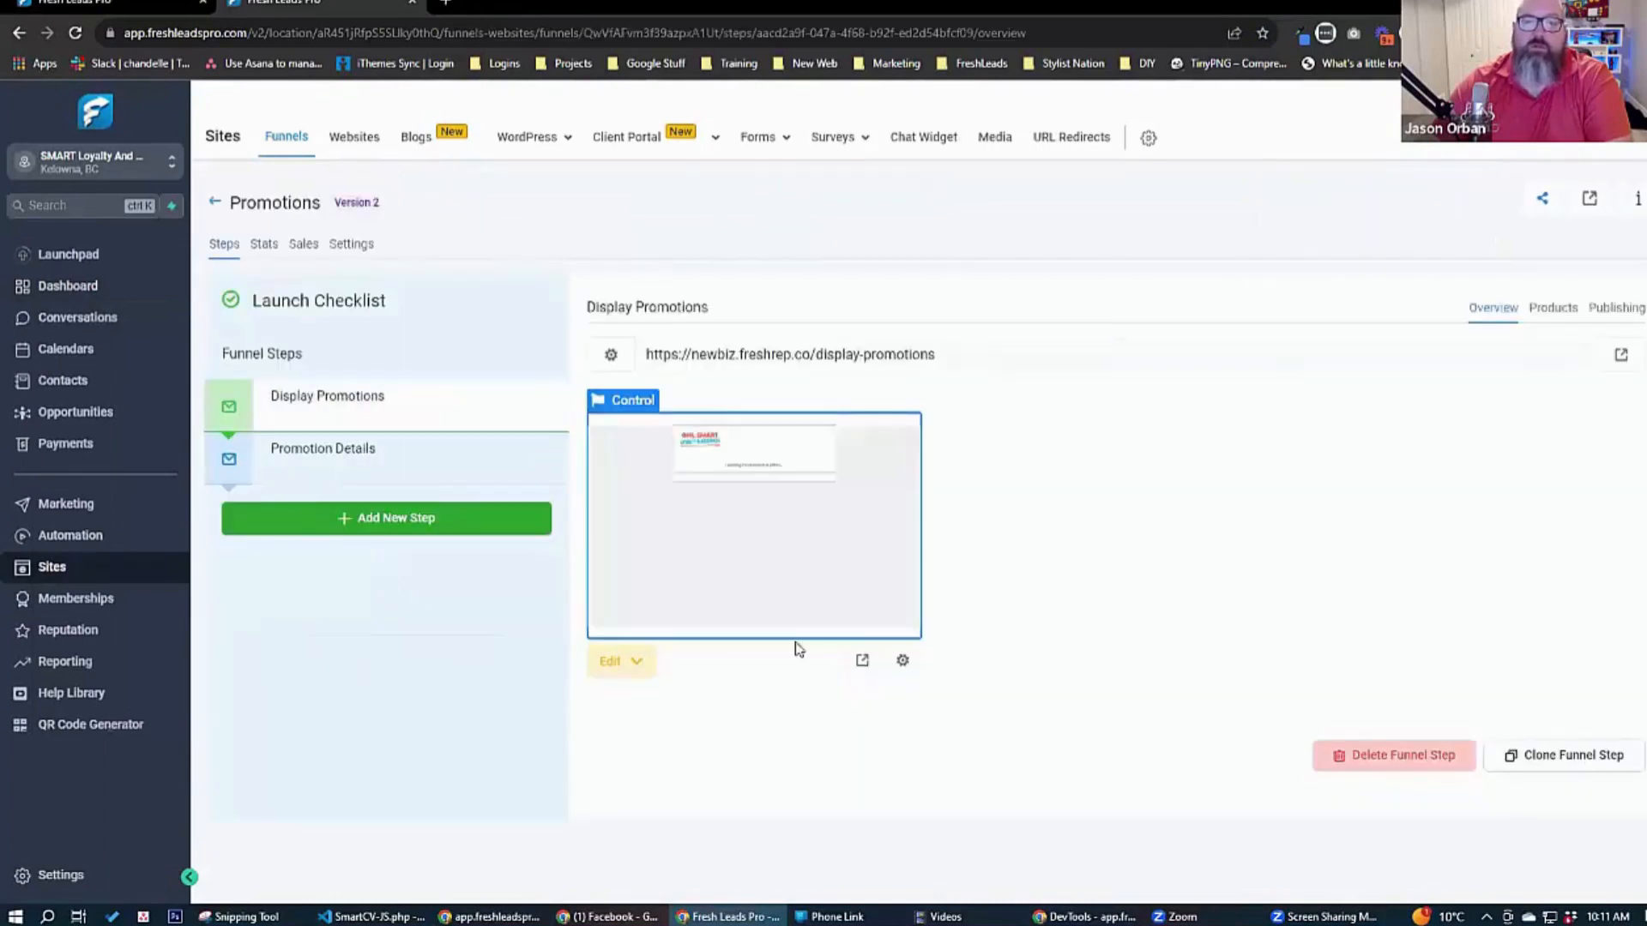
click(862, 660)
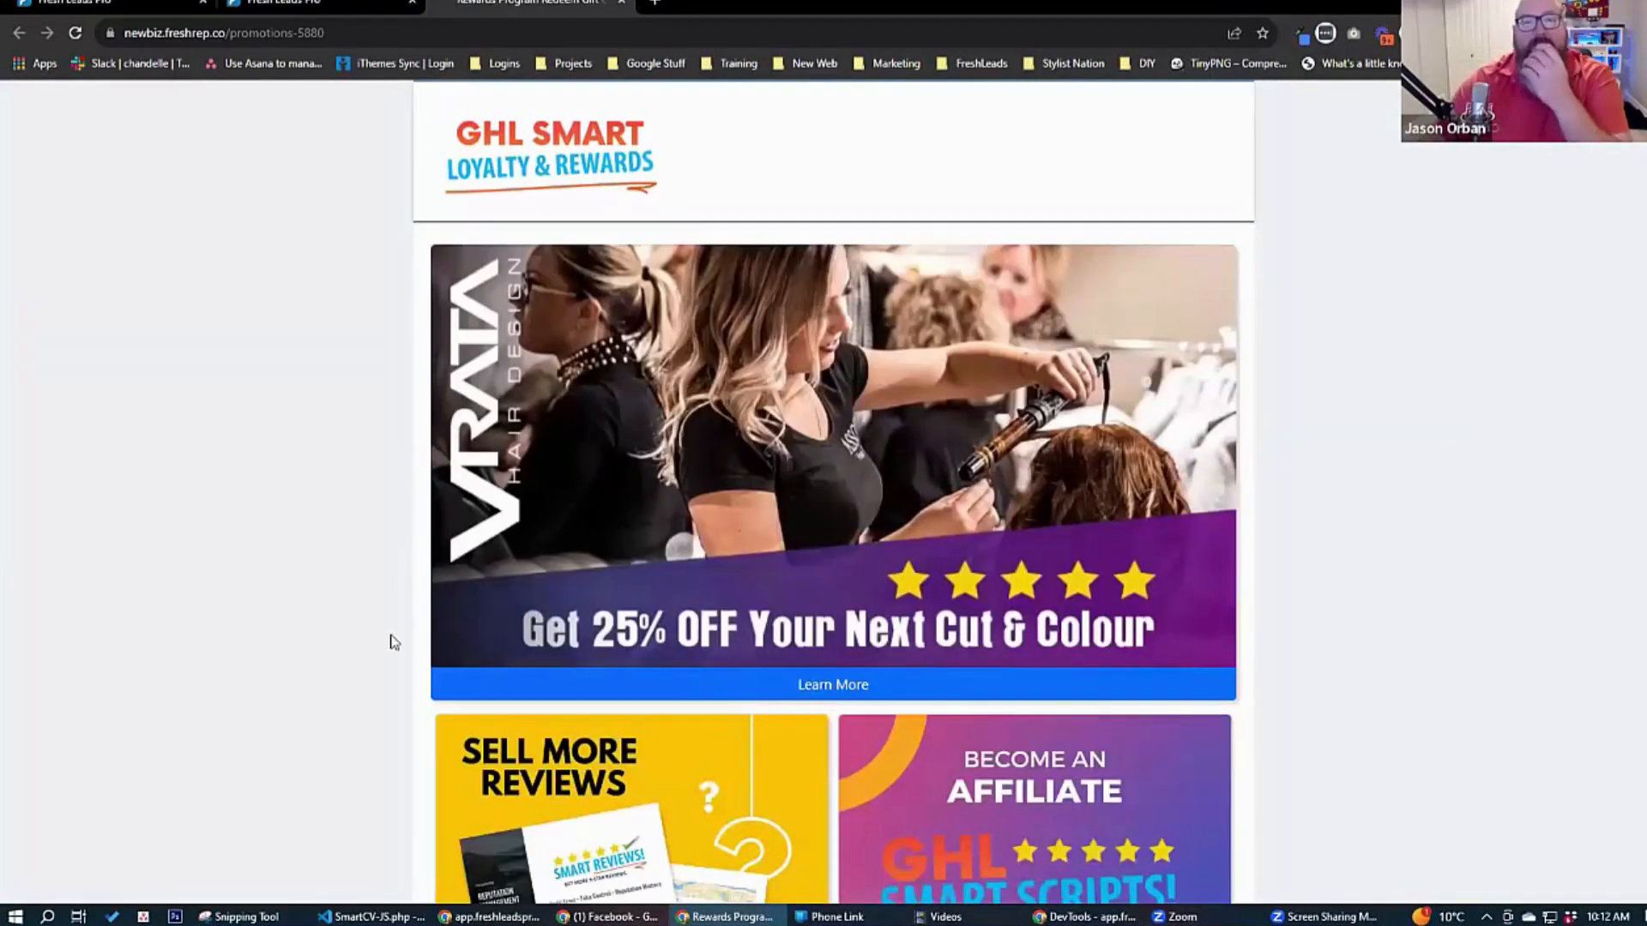
Examine the live promotions page from the featured 25% off offer through the promotion cards below it.
scroll(384, 654, down, 8)
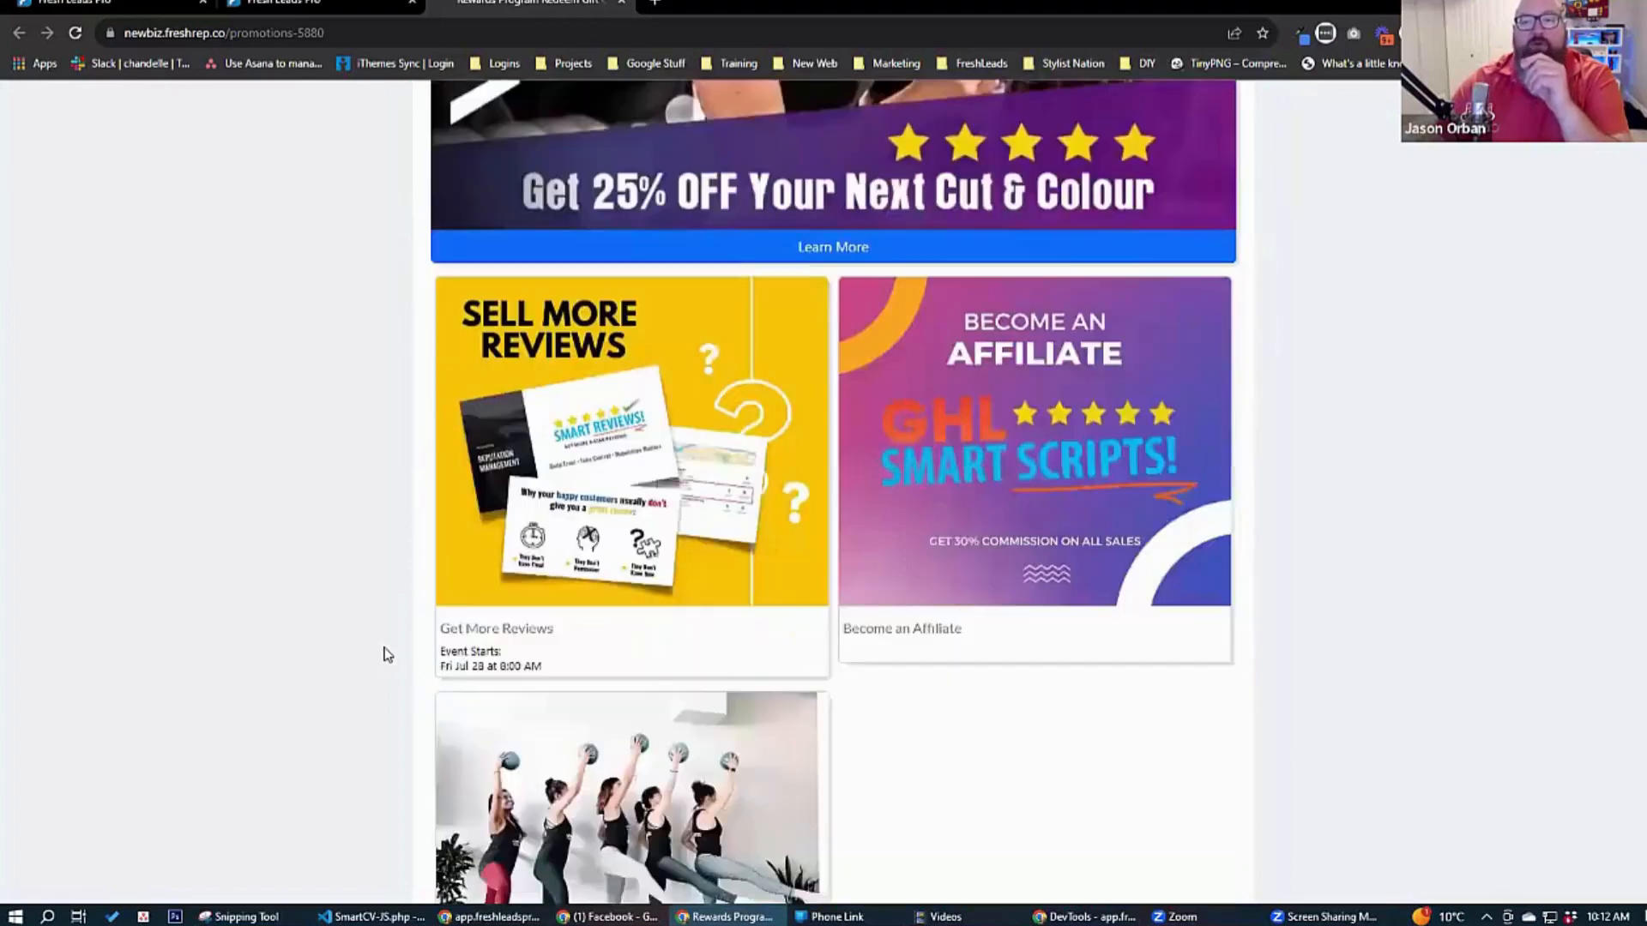
scroll(391, 654, up, 4)
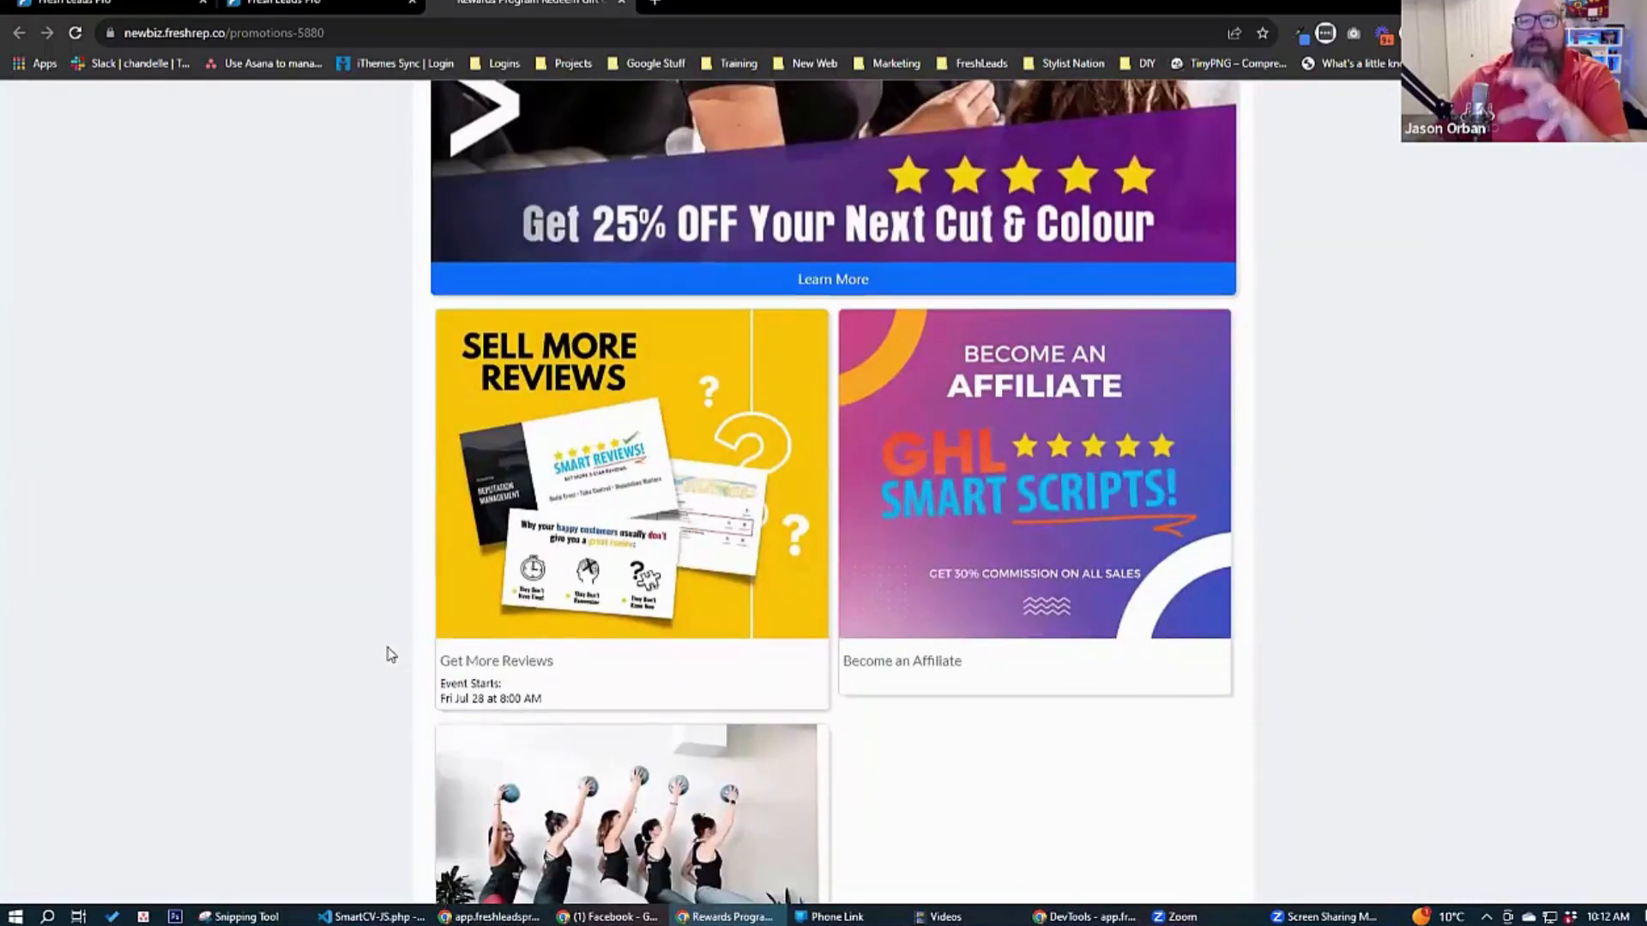
scroll(391, 654, up, 5)
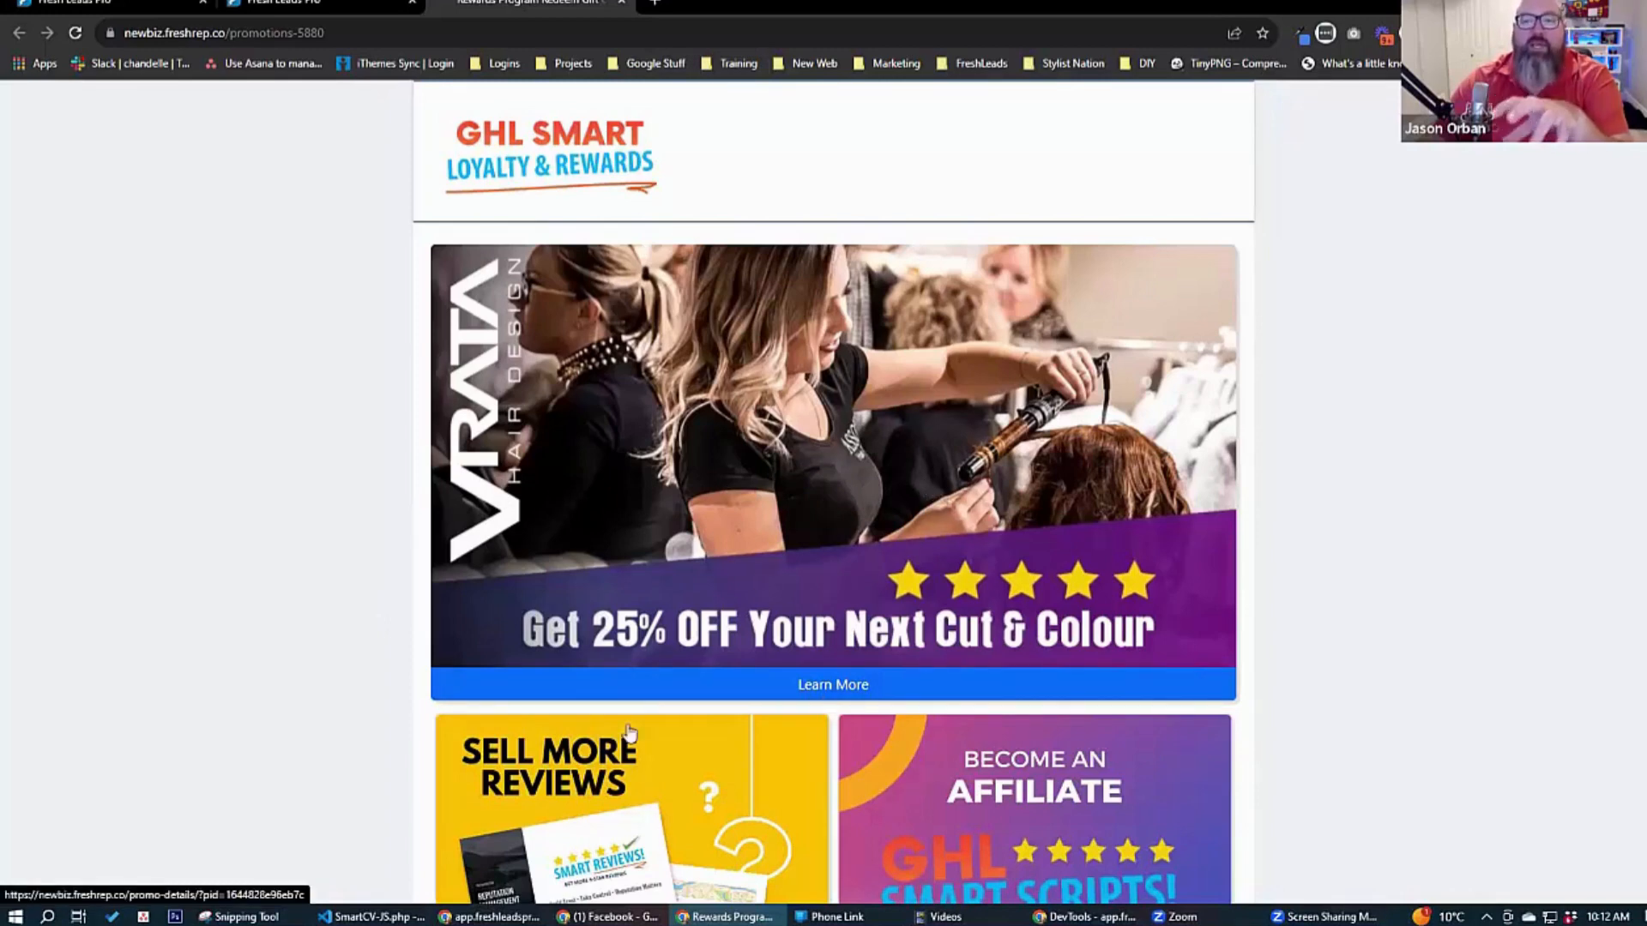
scroll(1313, 564, down, 3)
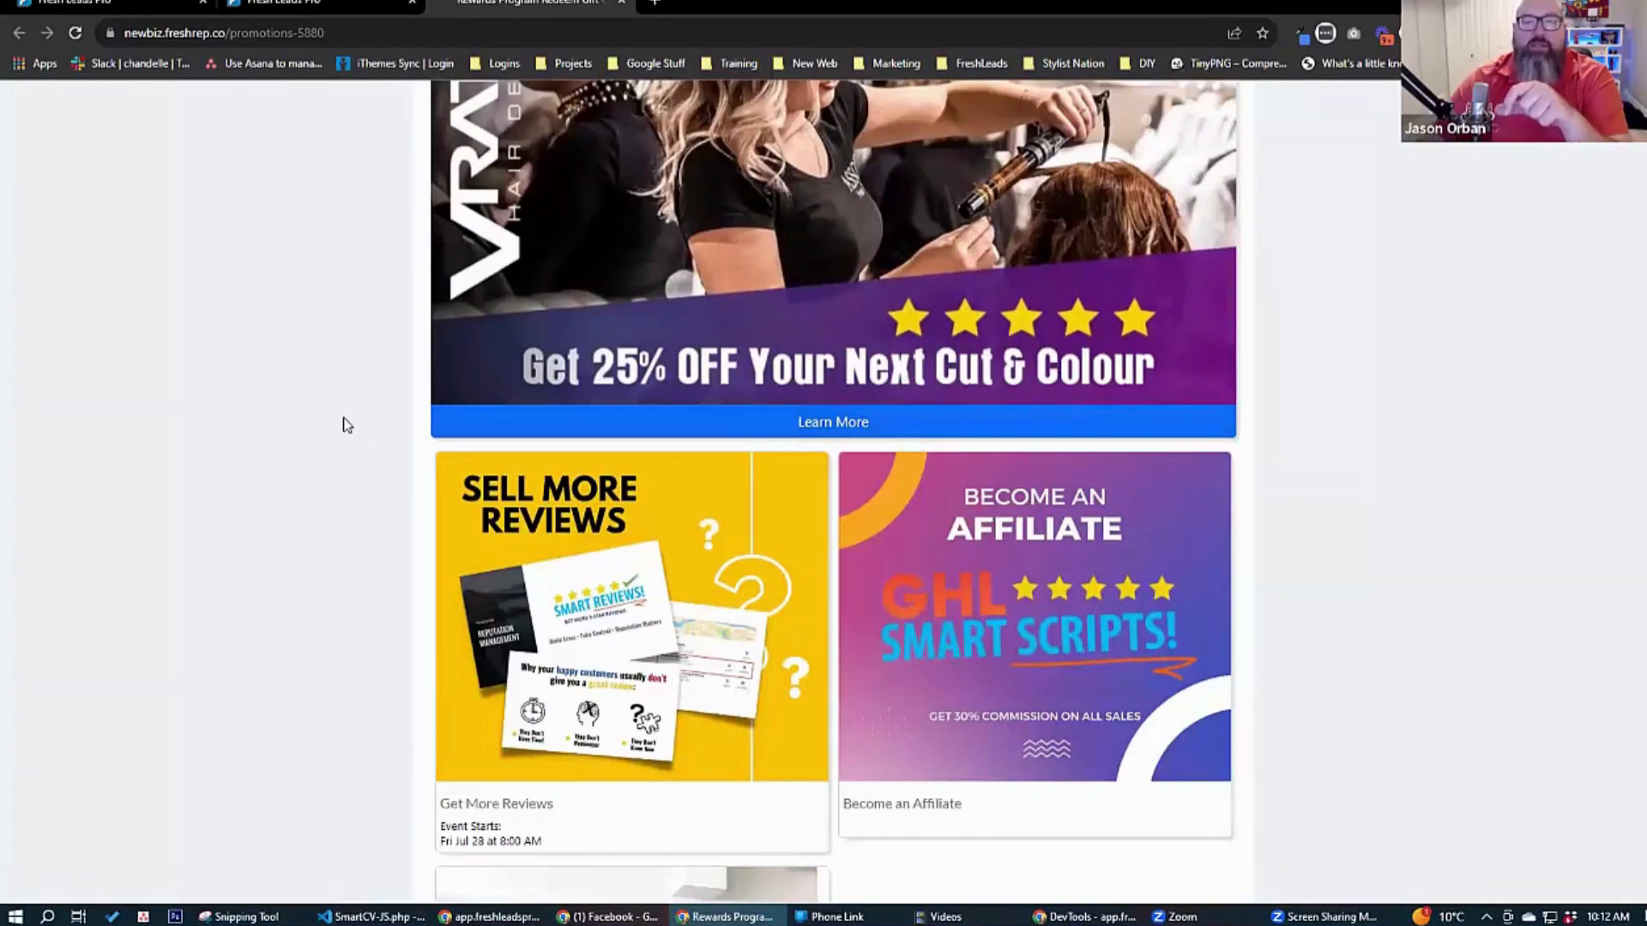
scroll(344, 424, down, 3)
scroll(344, 424, down, 2)
scroll(343, 423, up, 8)
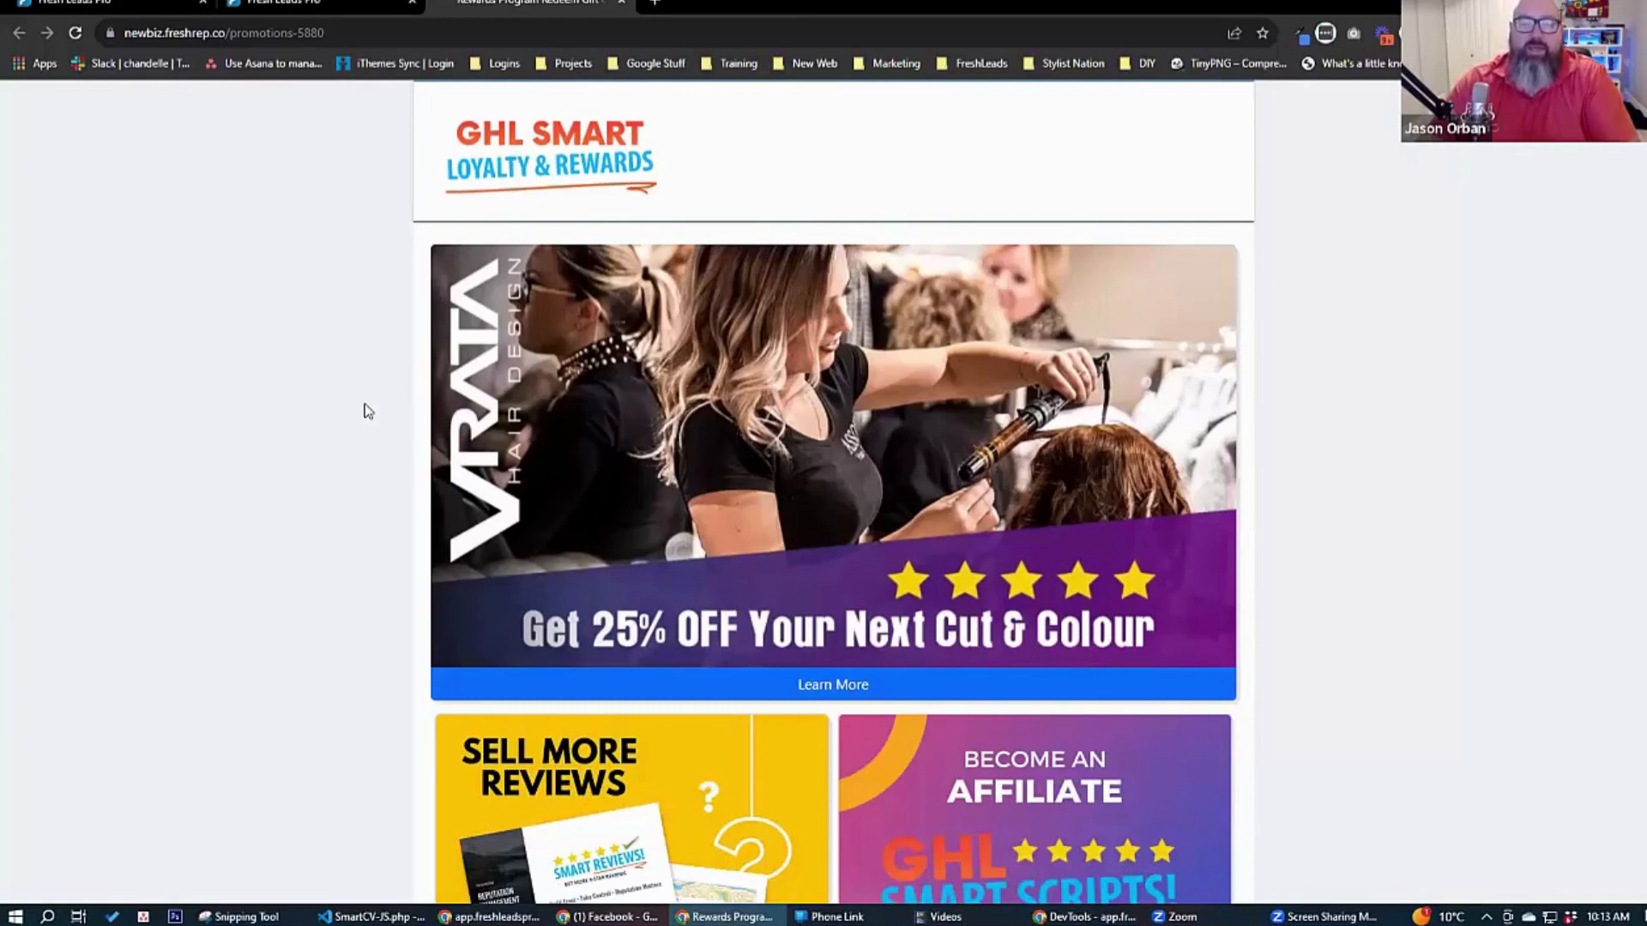
Open the Get More Reviews promotion's details and look at the Add To Cal options for its event date.
scroll(271, 549, down, 4)
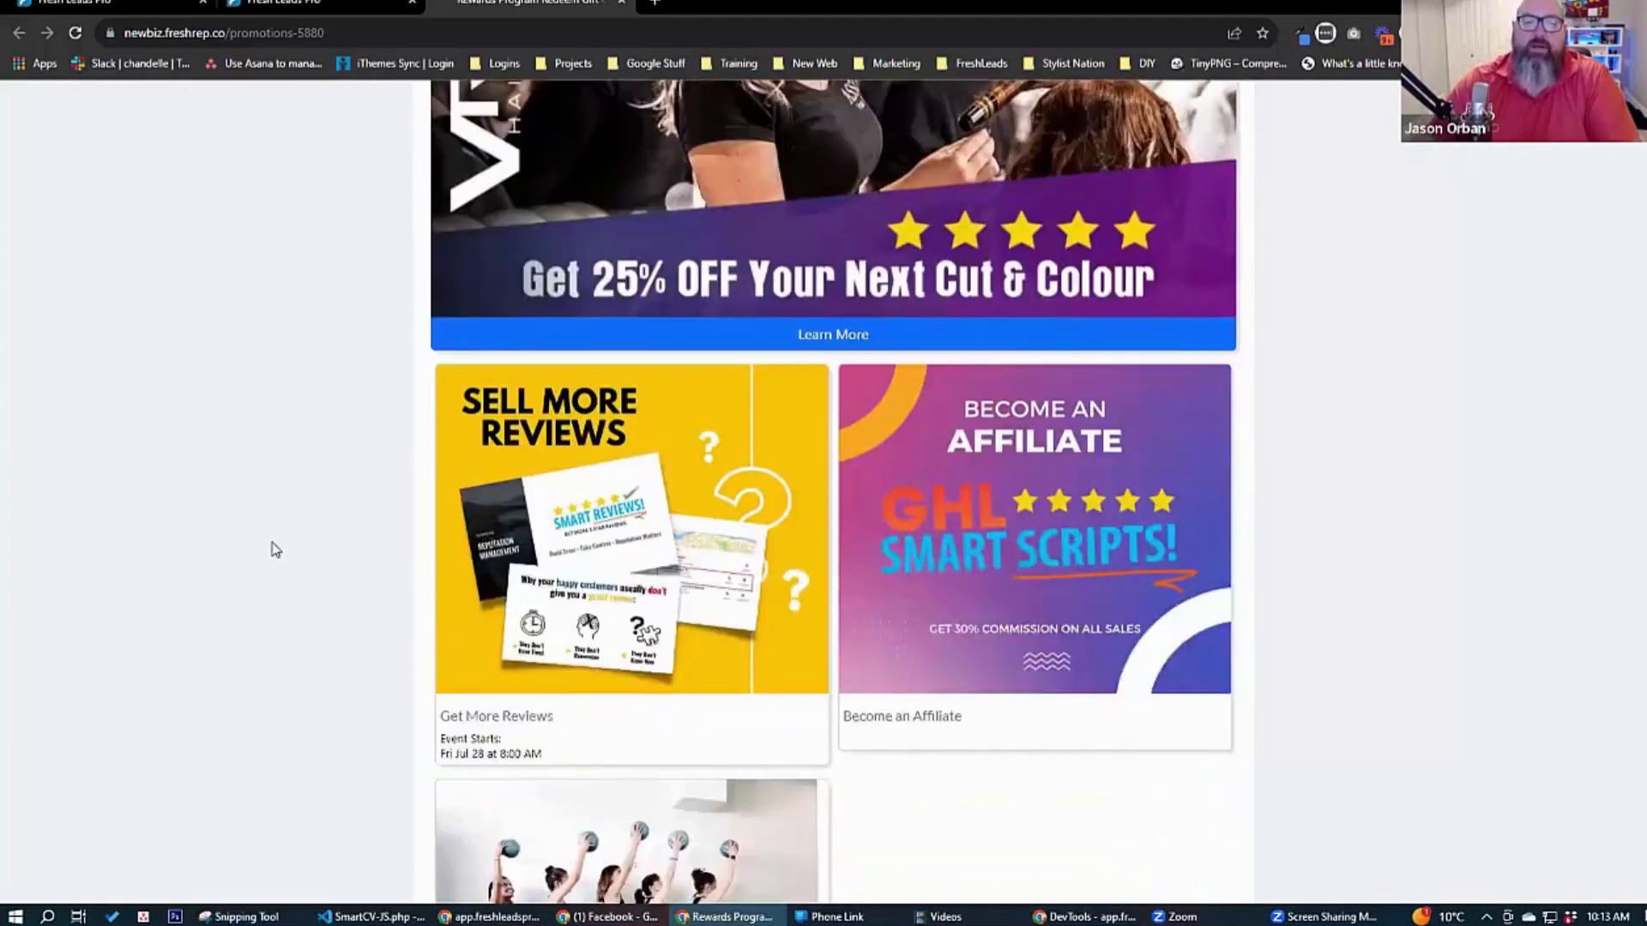
click(660, 605)
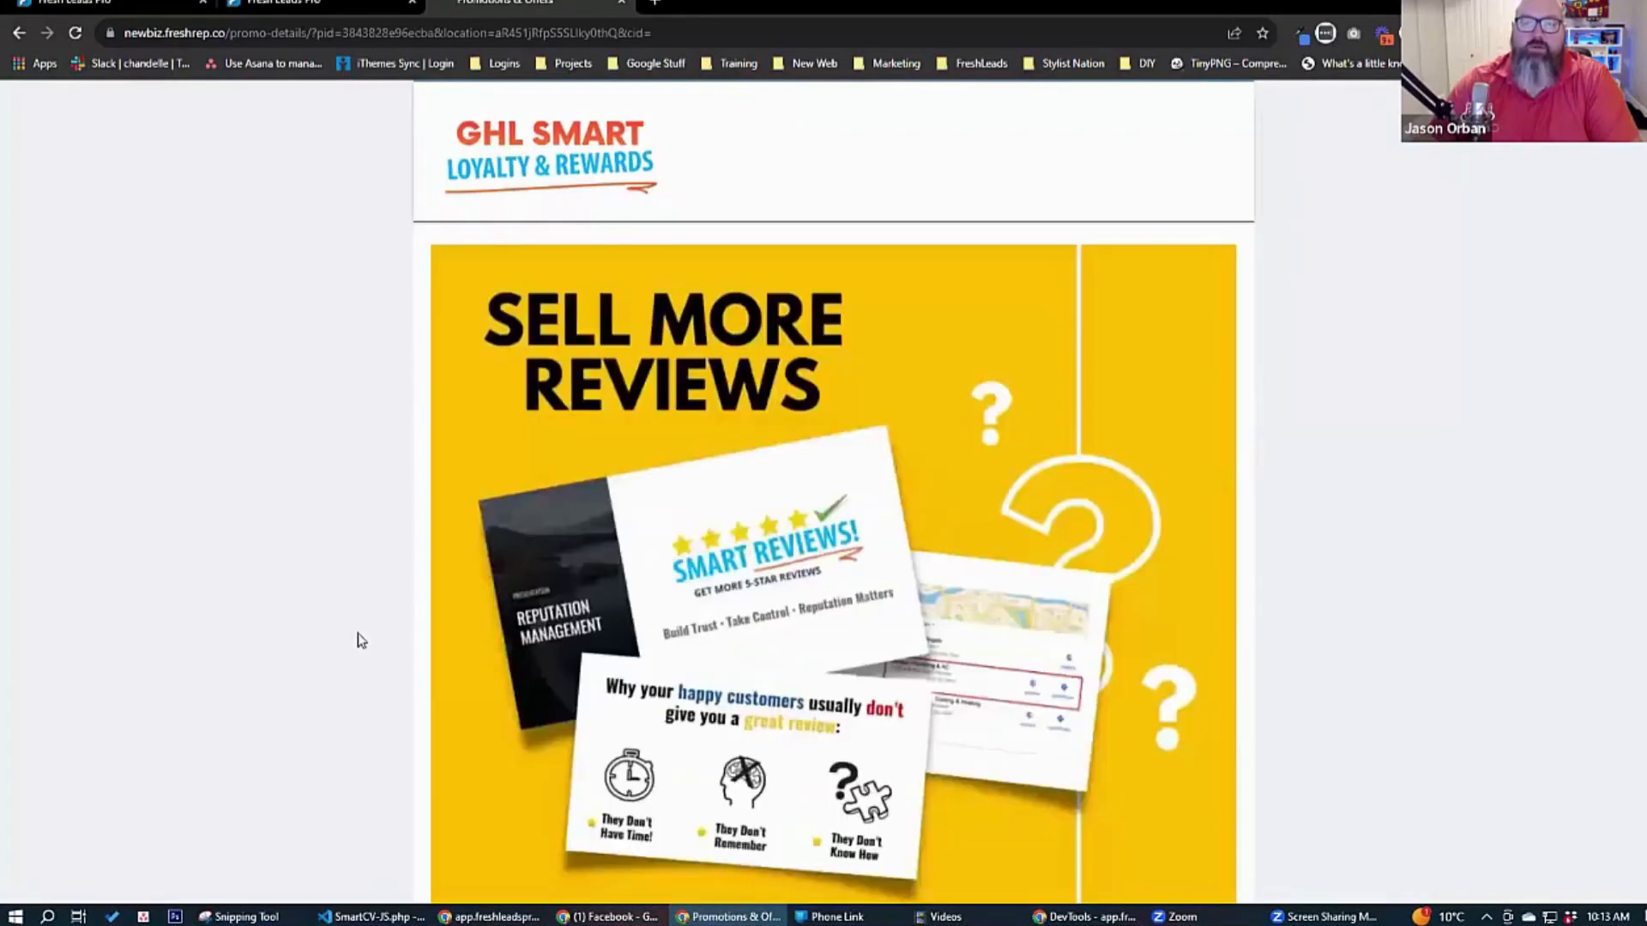
scroll(661, 588, down, 7)
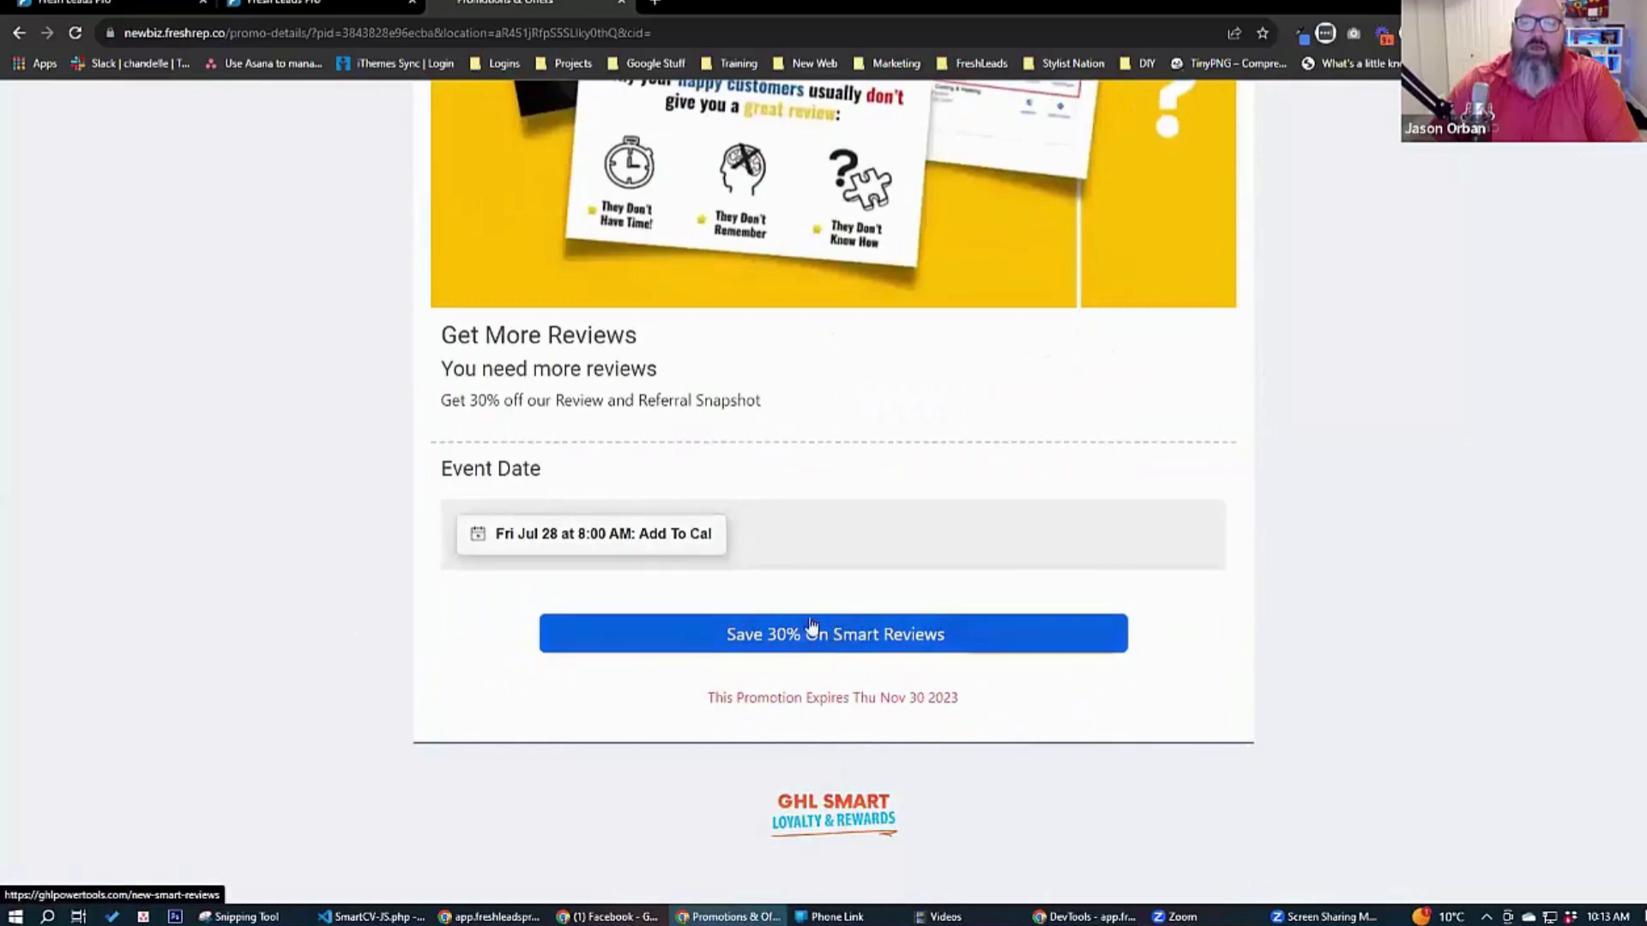
click(571, 541)
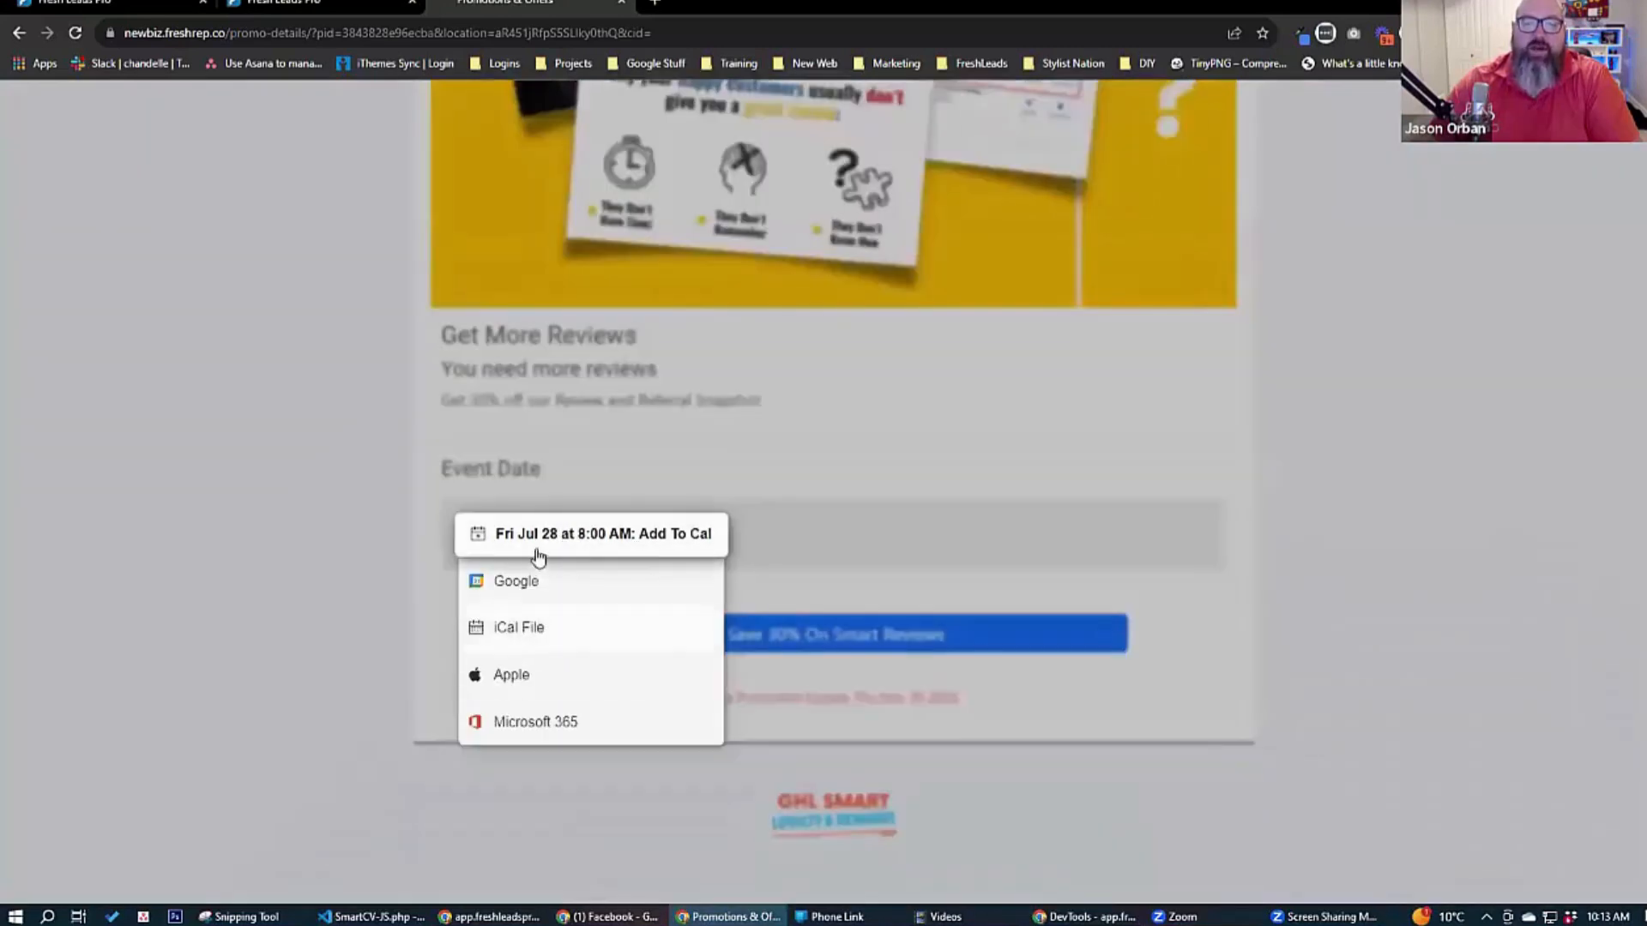
click(834, 673)
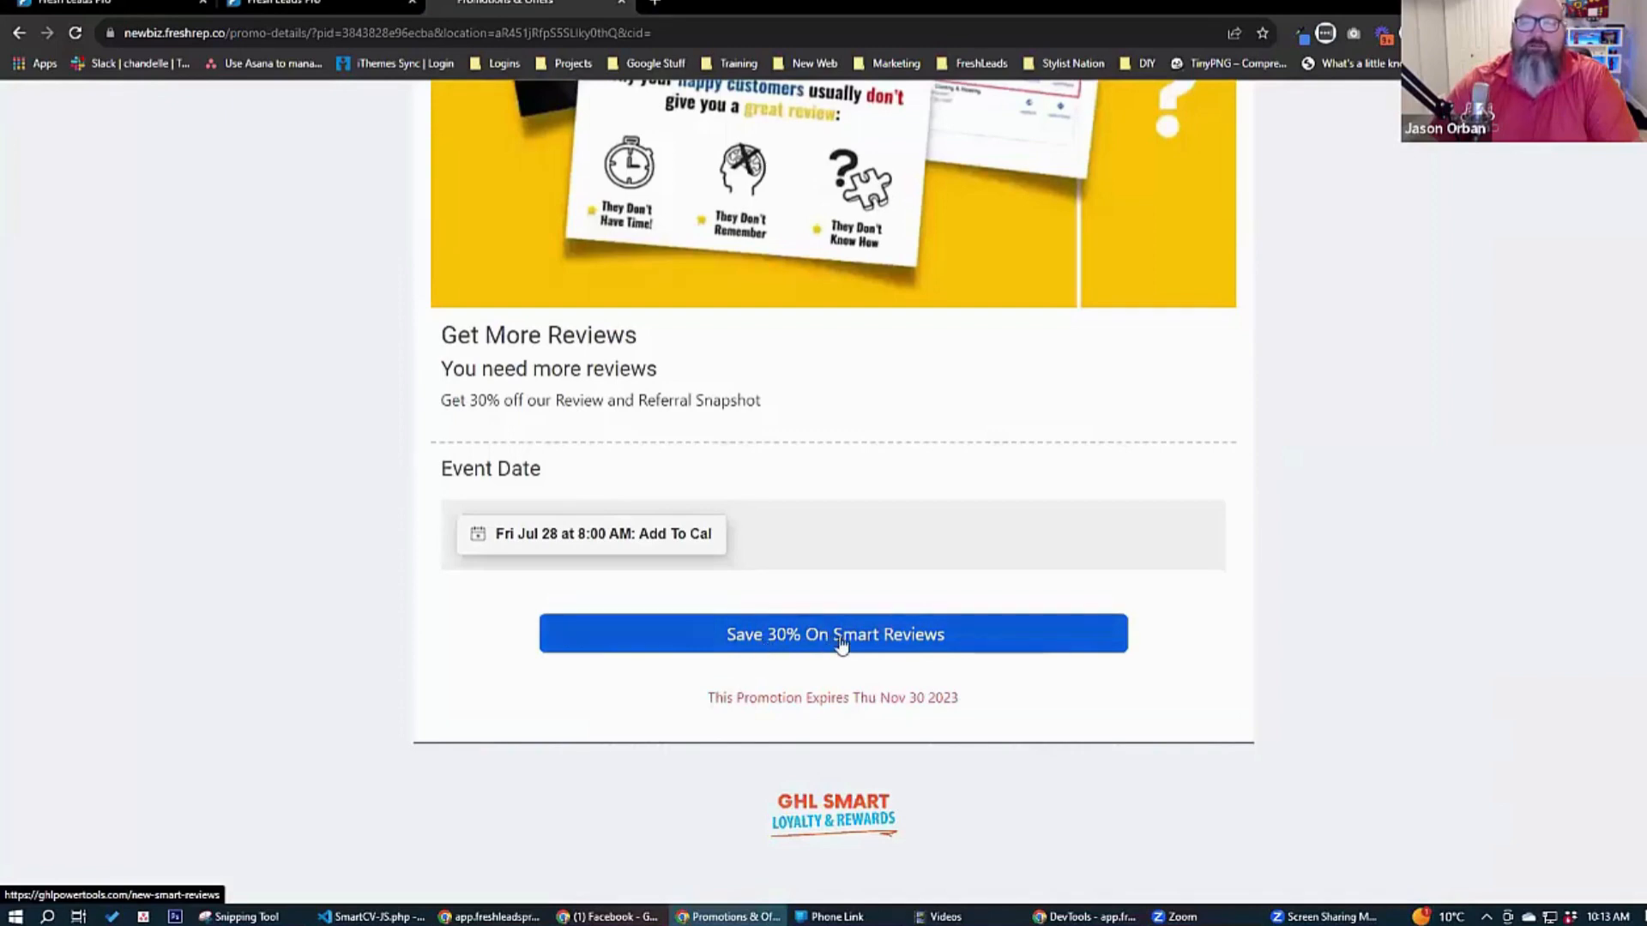
Follow the promotion's Save 30% On Smart Reviews link, check the Promotions funnel, and return to the promotion details.
click(836, 639)
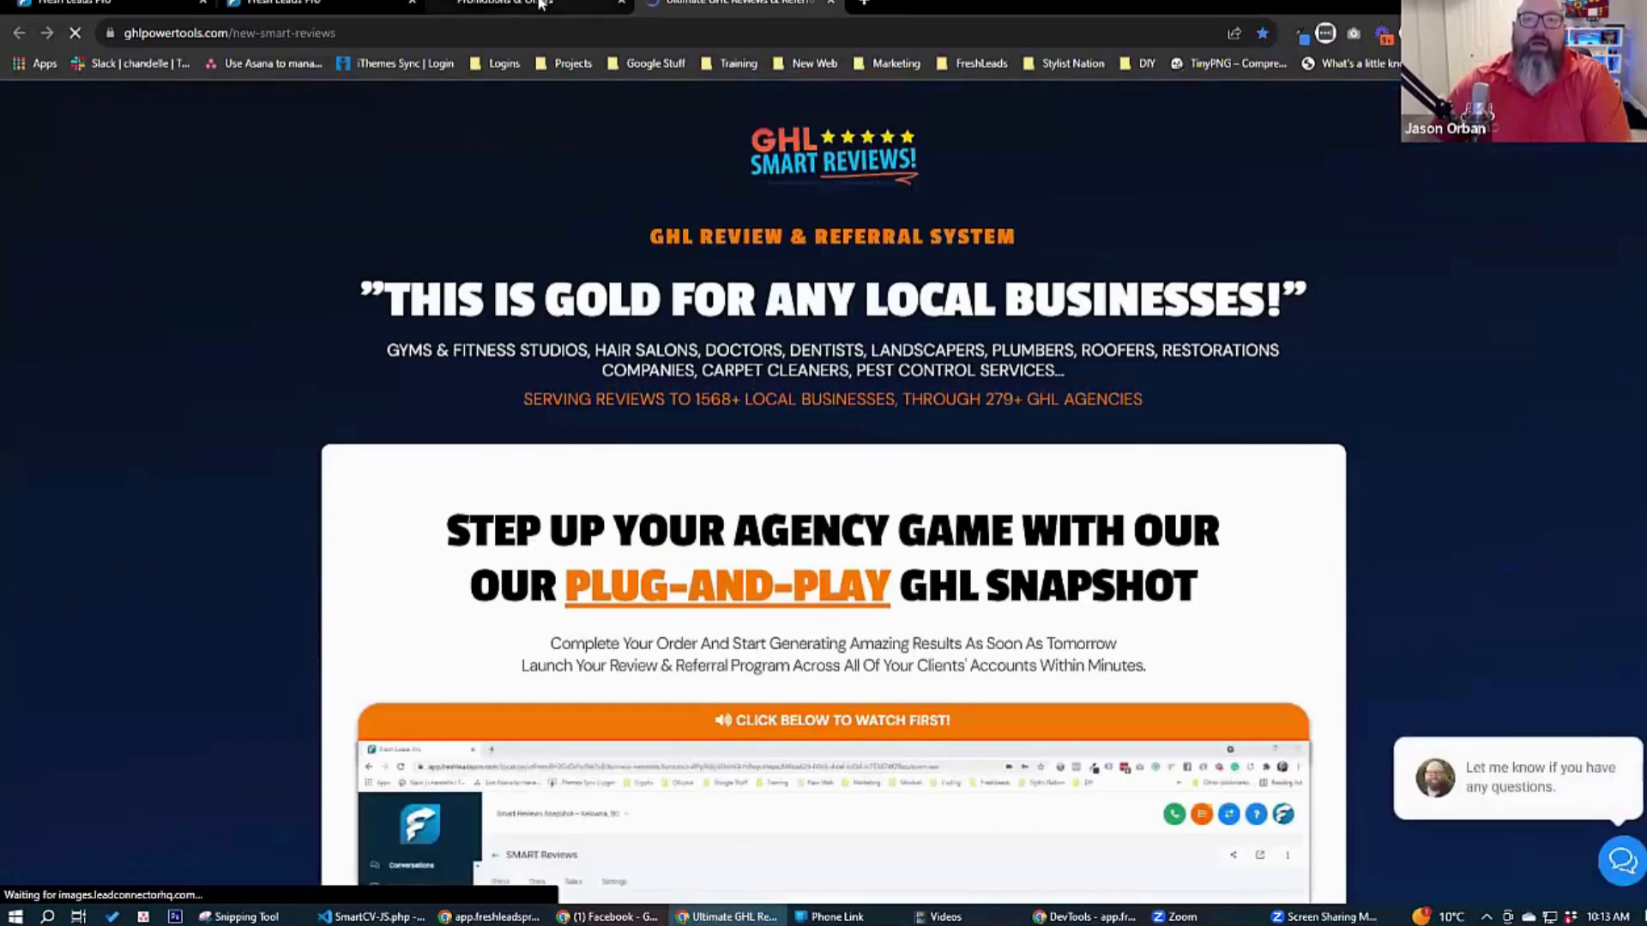
click(541, 5)
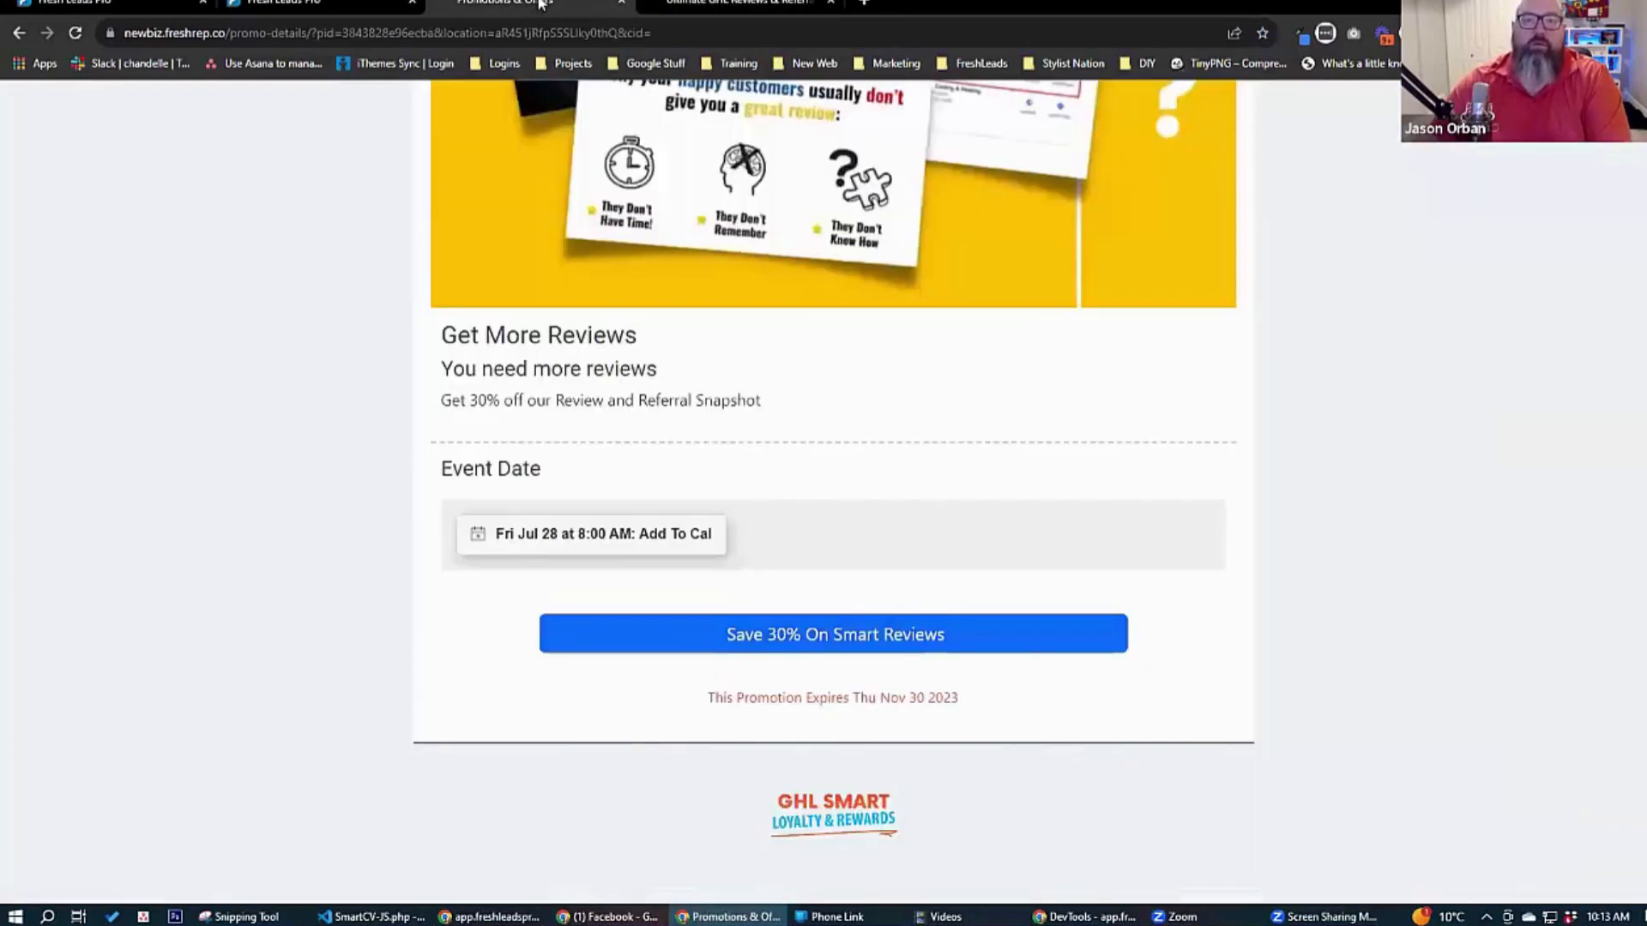
click(296, 3)
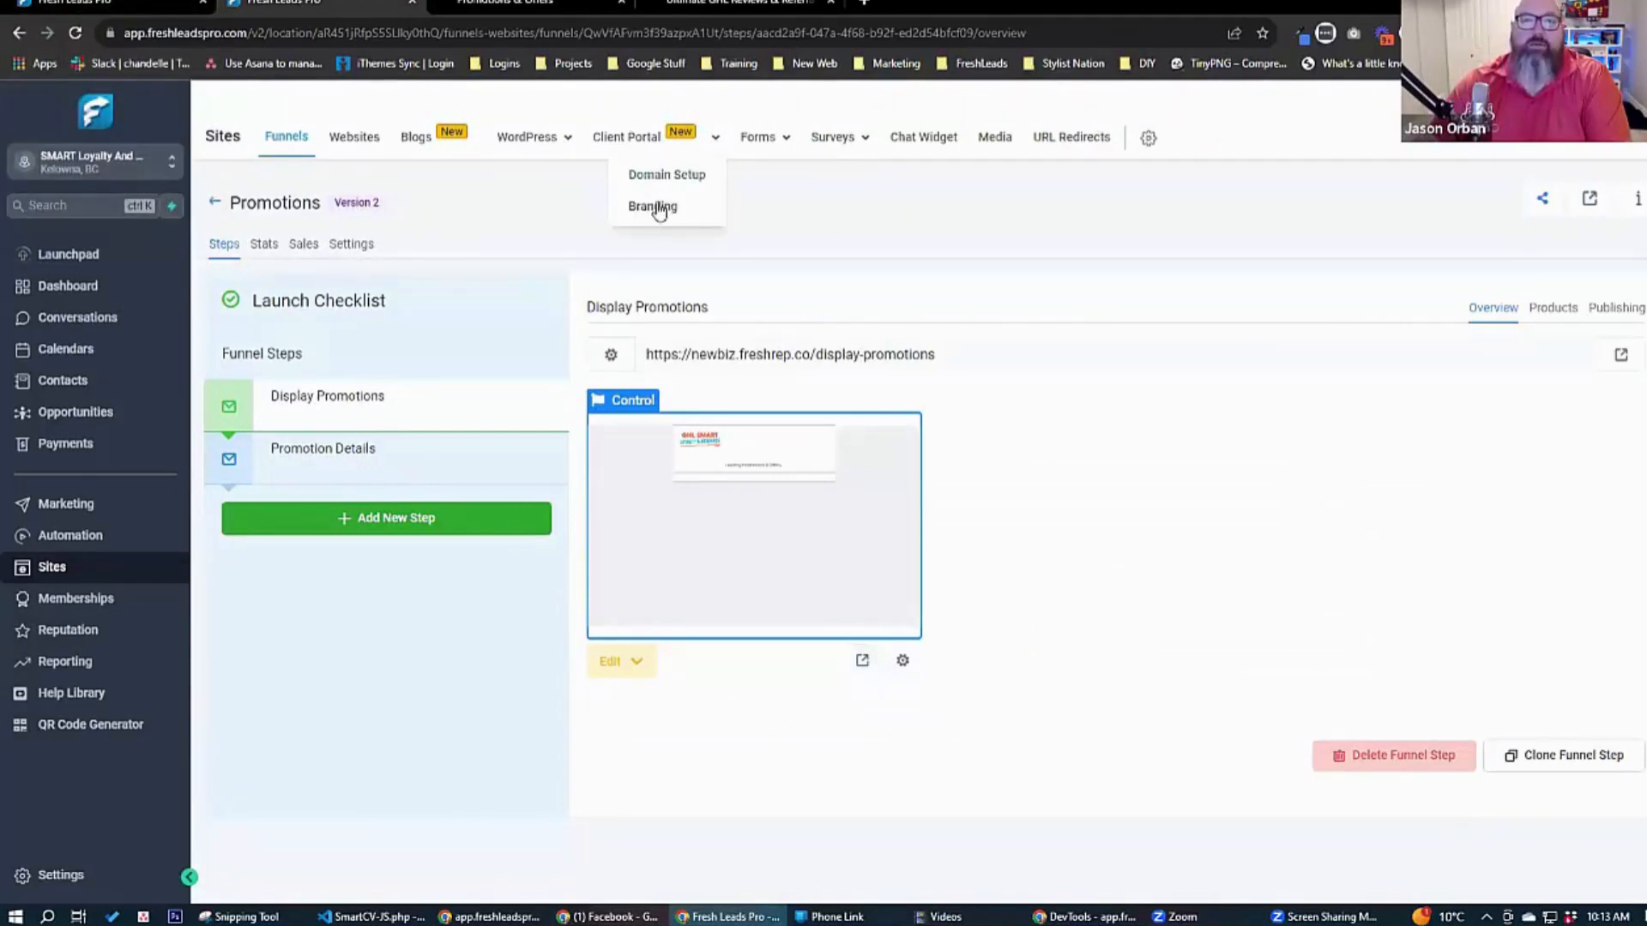
key(ctrl+Tab)
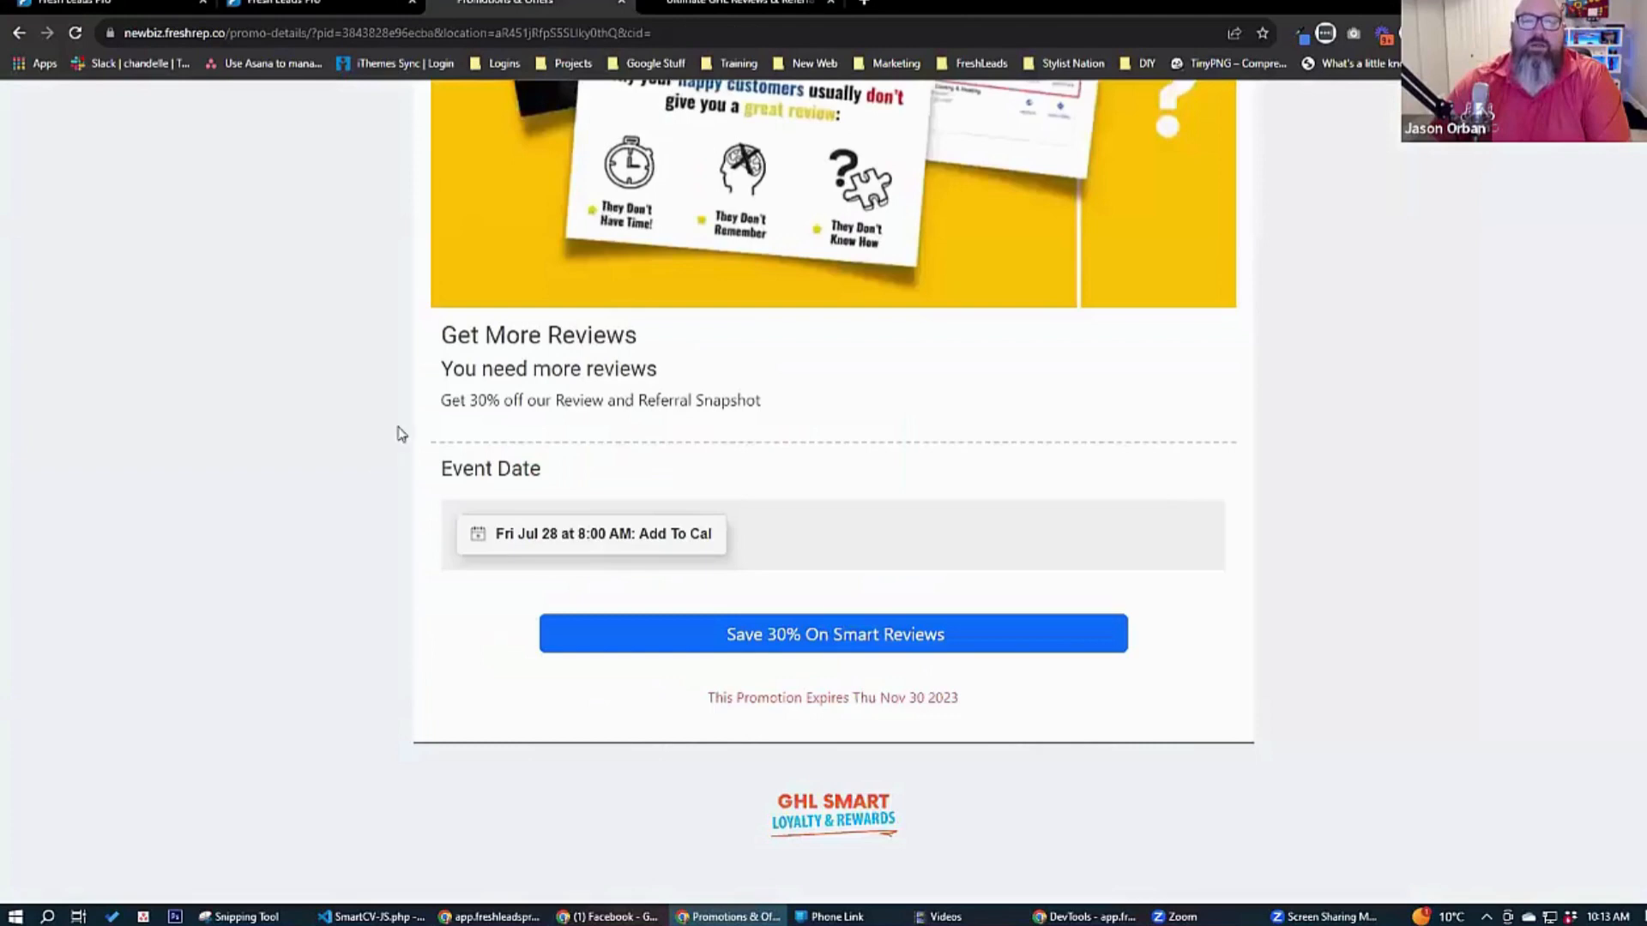
Return to the full promotions list through the page logo and review the featured offer and all promotion cards, including Test COupon.
scroll(404, 423, up, 7)
click(513, 163)
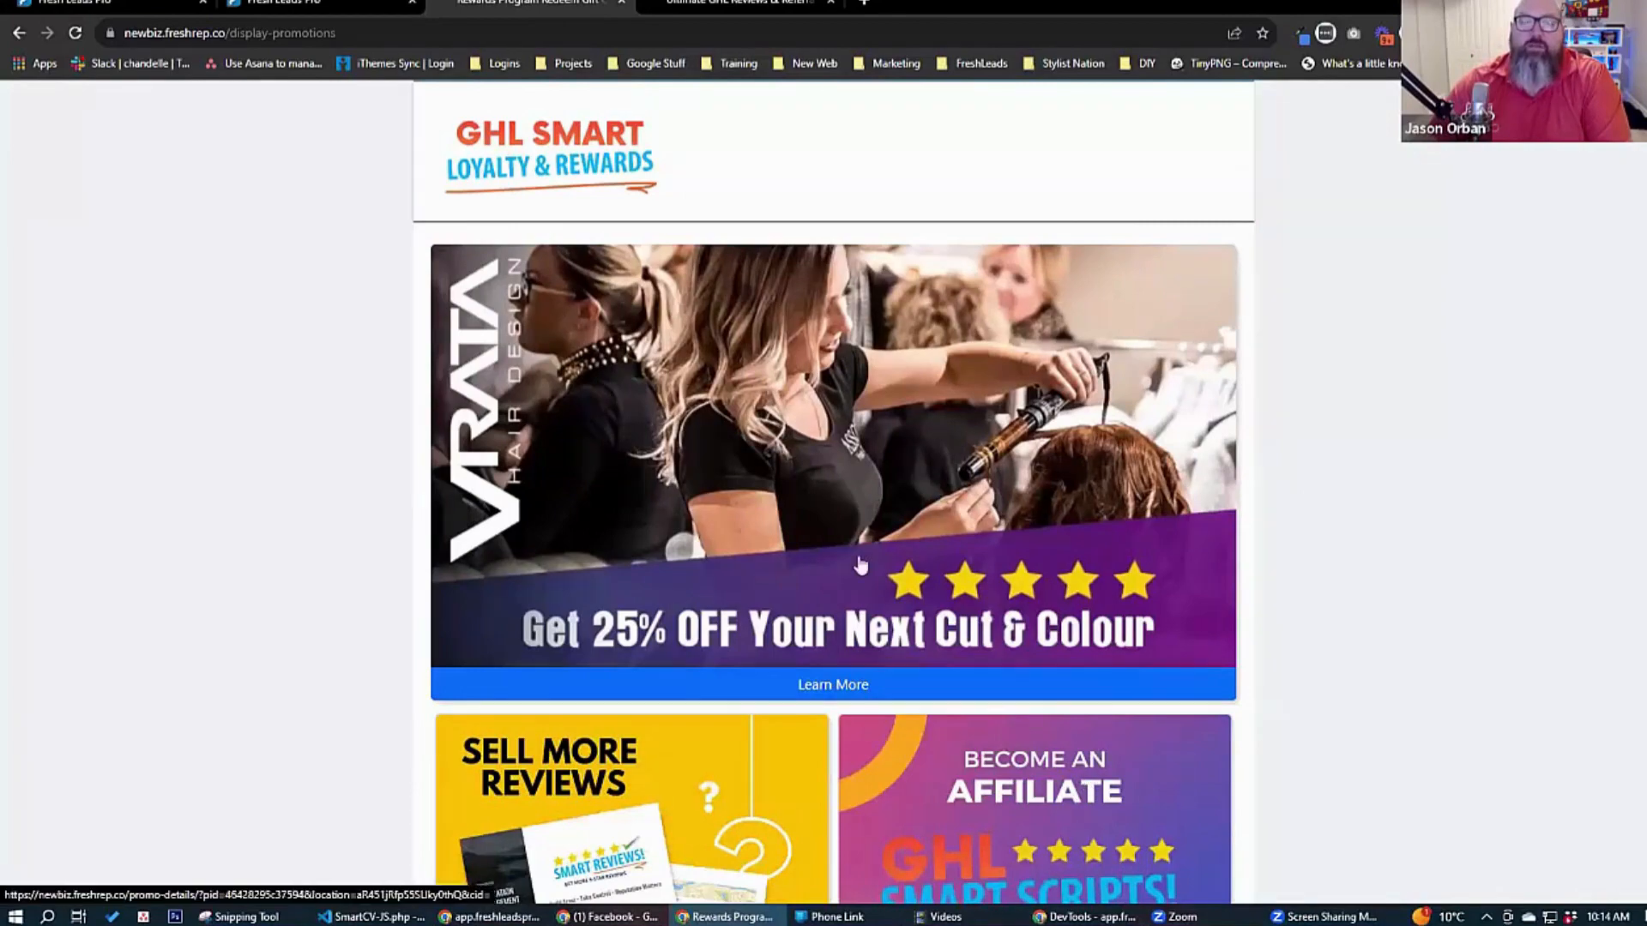
scroll(823, 710, down, 3)
scroll(825, 712, down, 4)
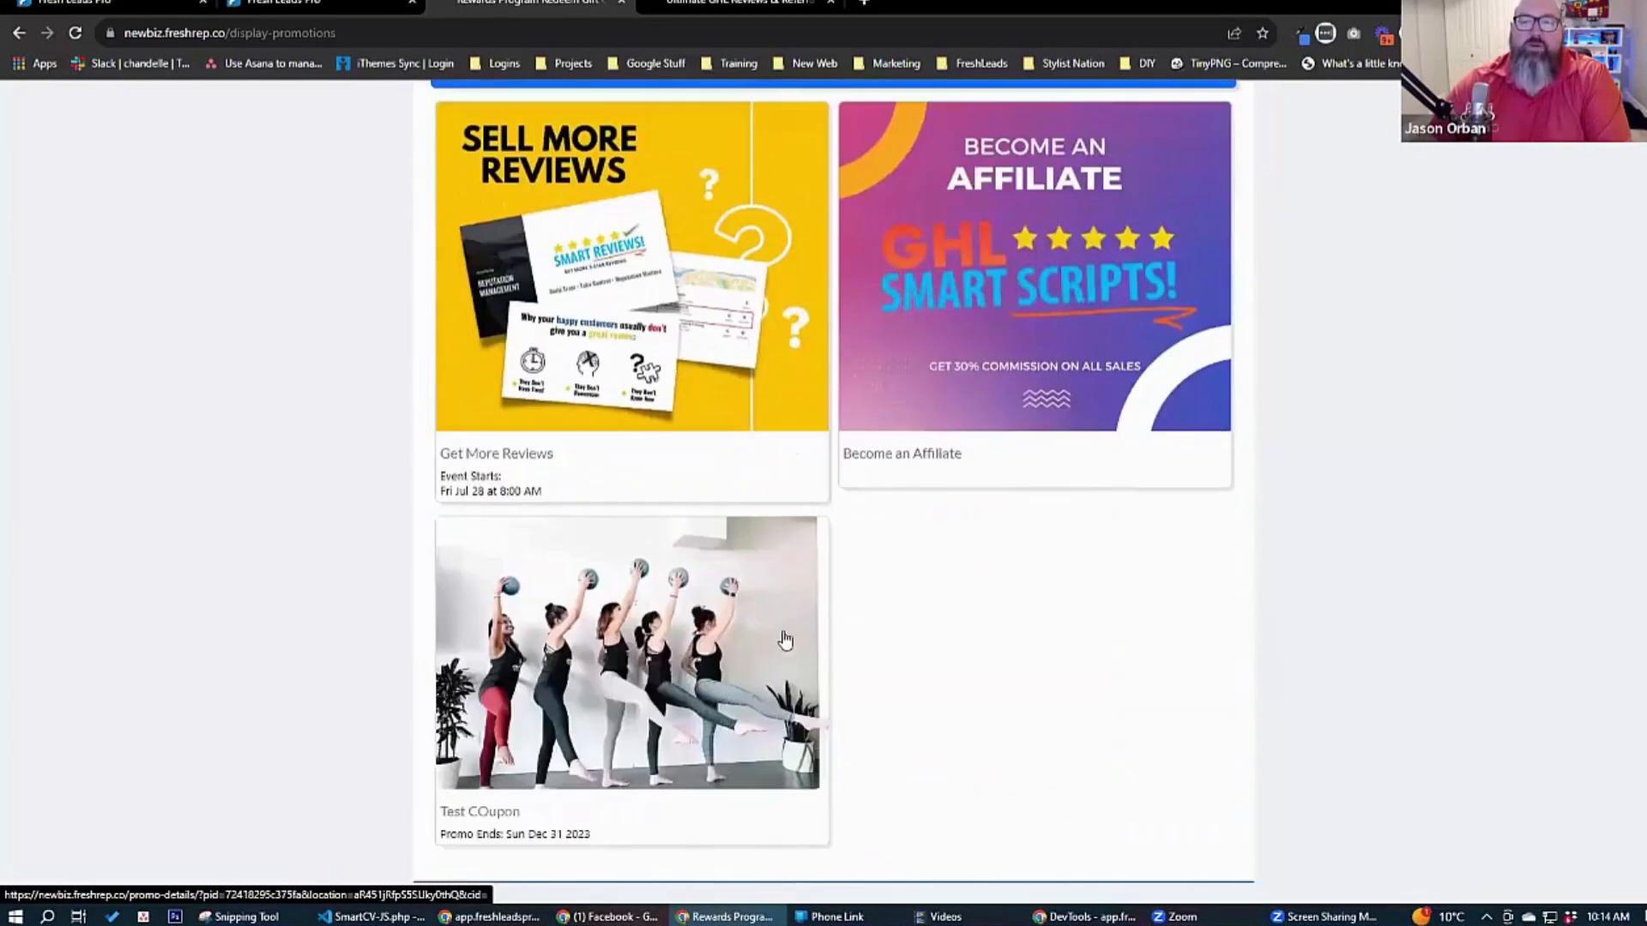
scroll(1349, 556, up, 1)
scroll(1348, 556, up, 2)
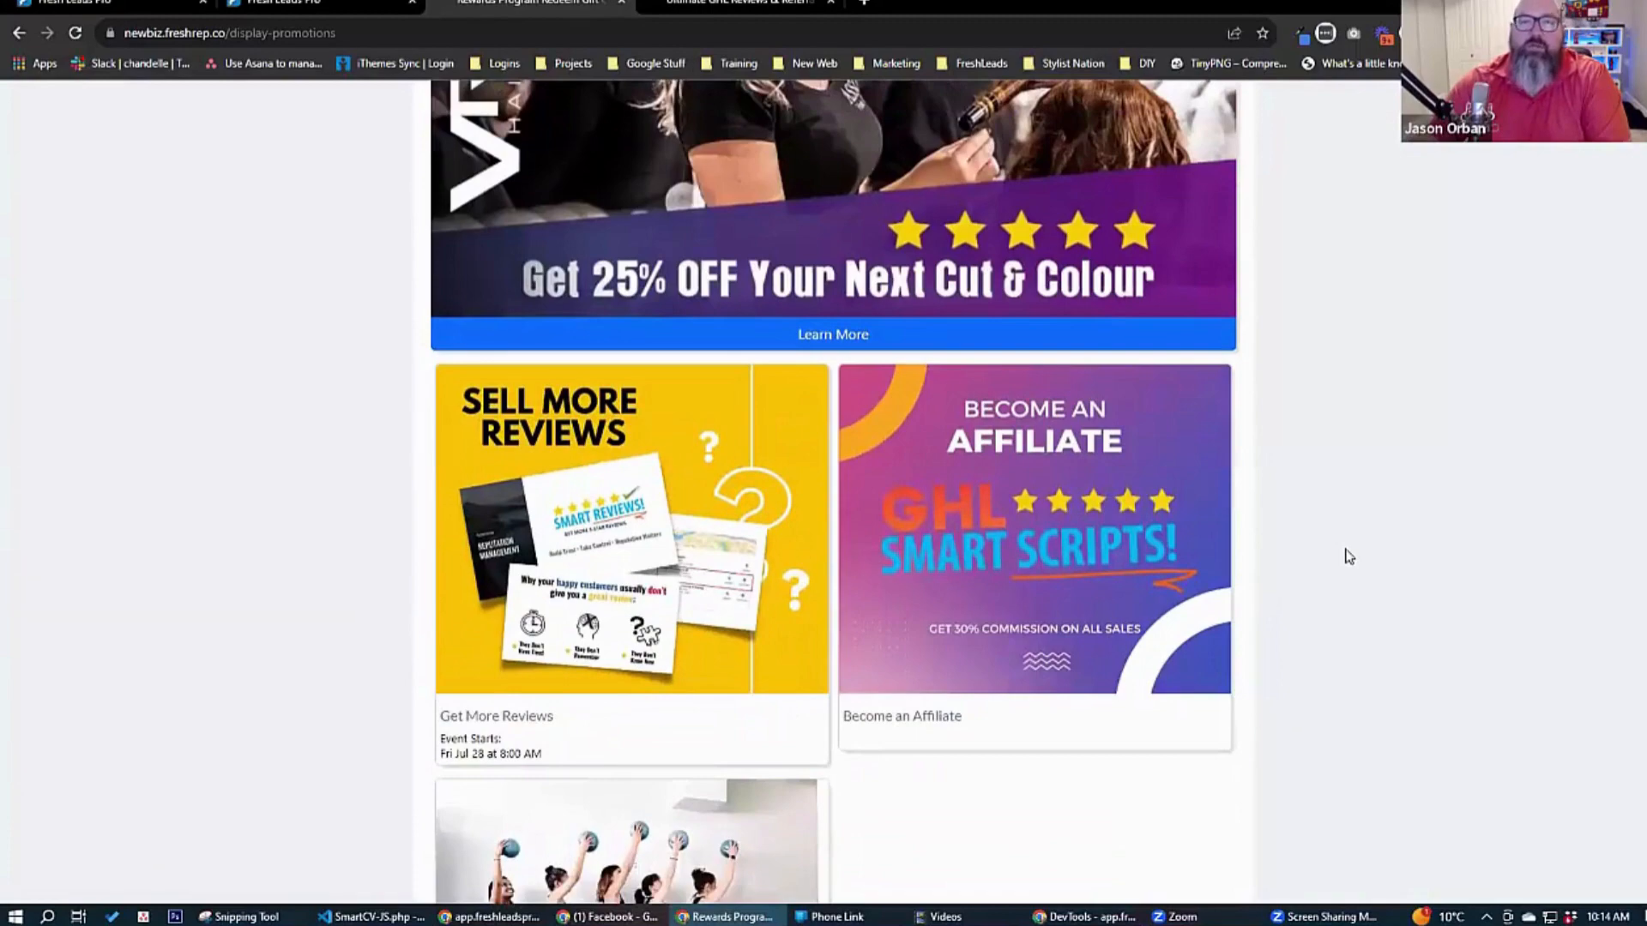
scroll(1348, 556, up, 4)
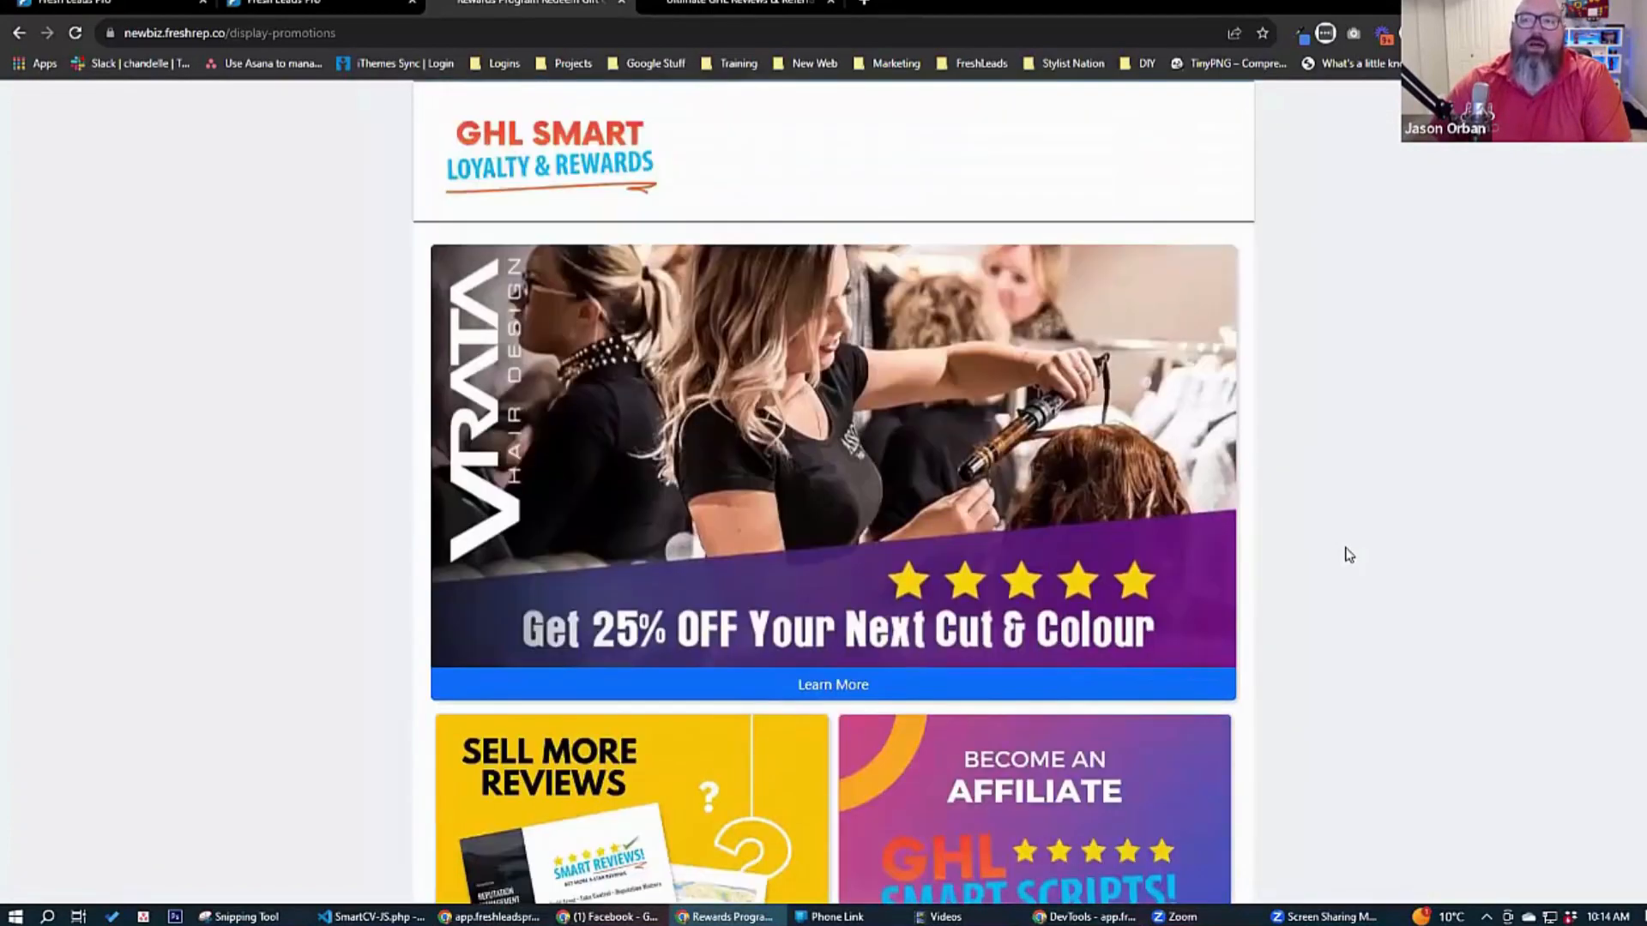
scroll(1349, 556, down, 4)
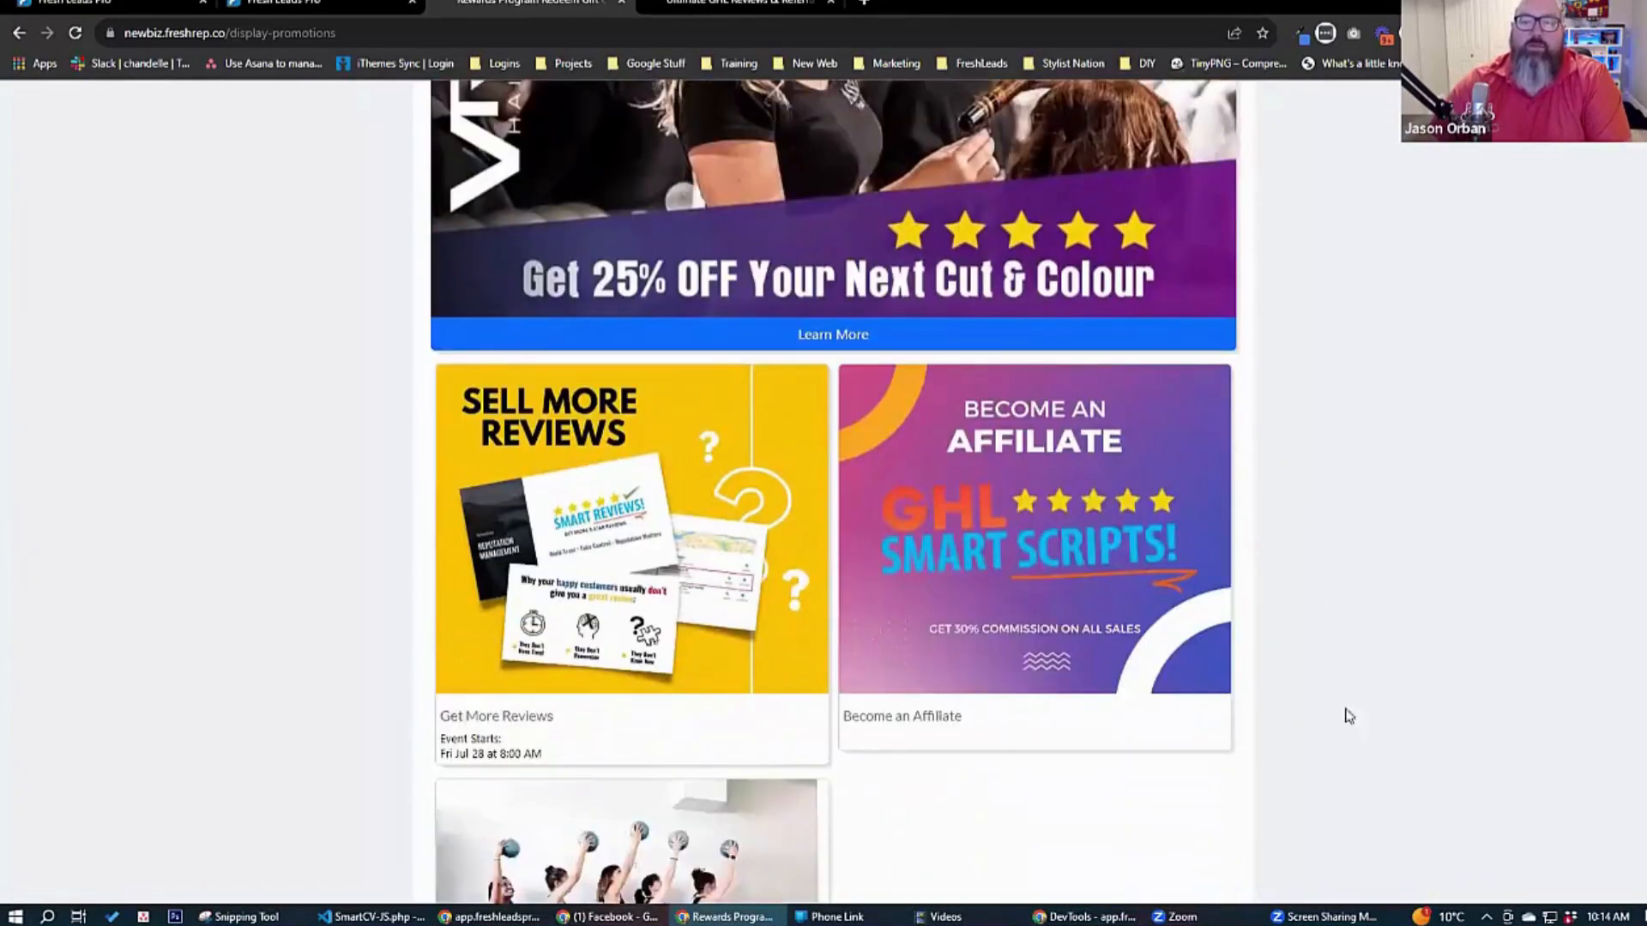
scroll(1376, 690, down, 3)
scroll(1369, 687, up, 7)
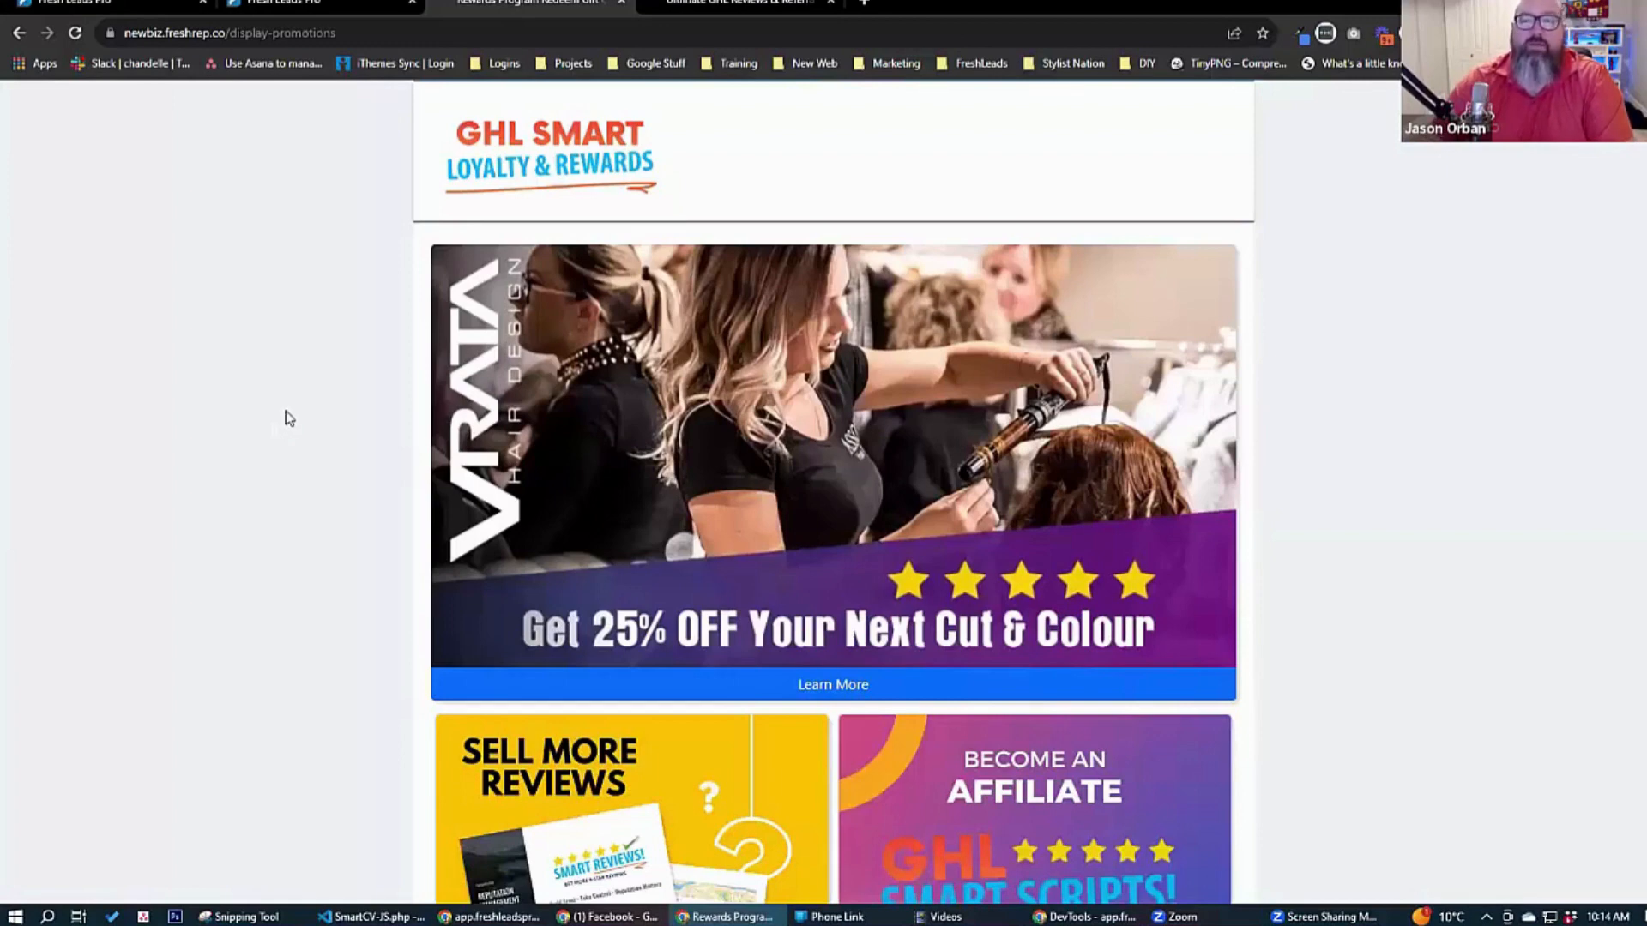
scroll(288, 435, down, 2)
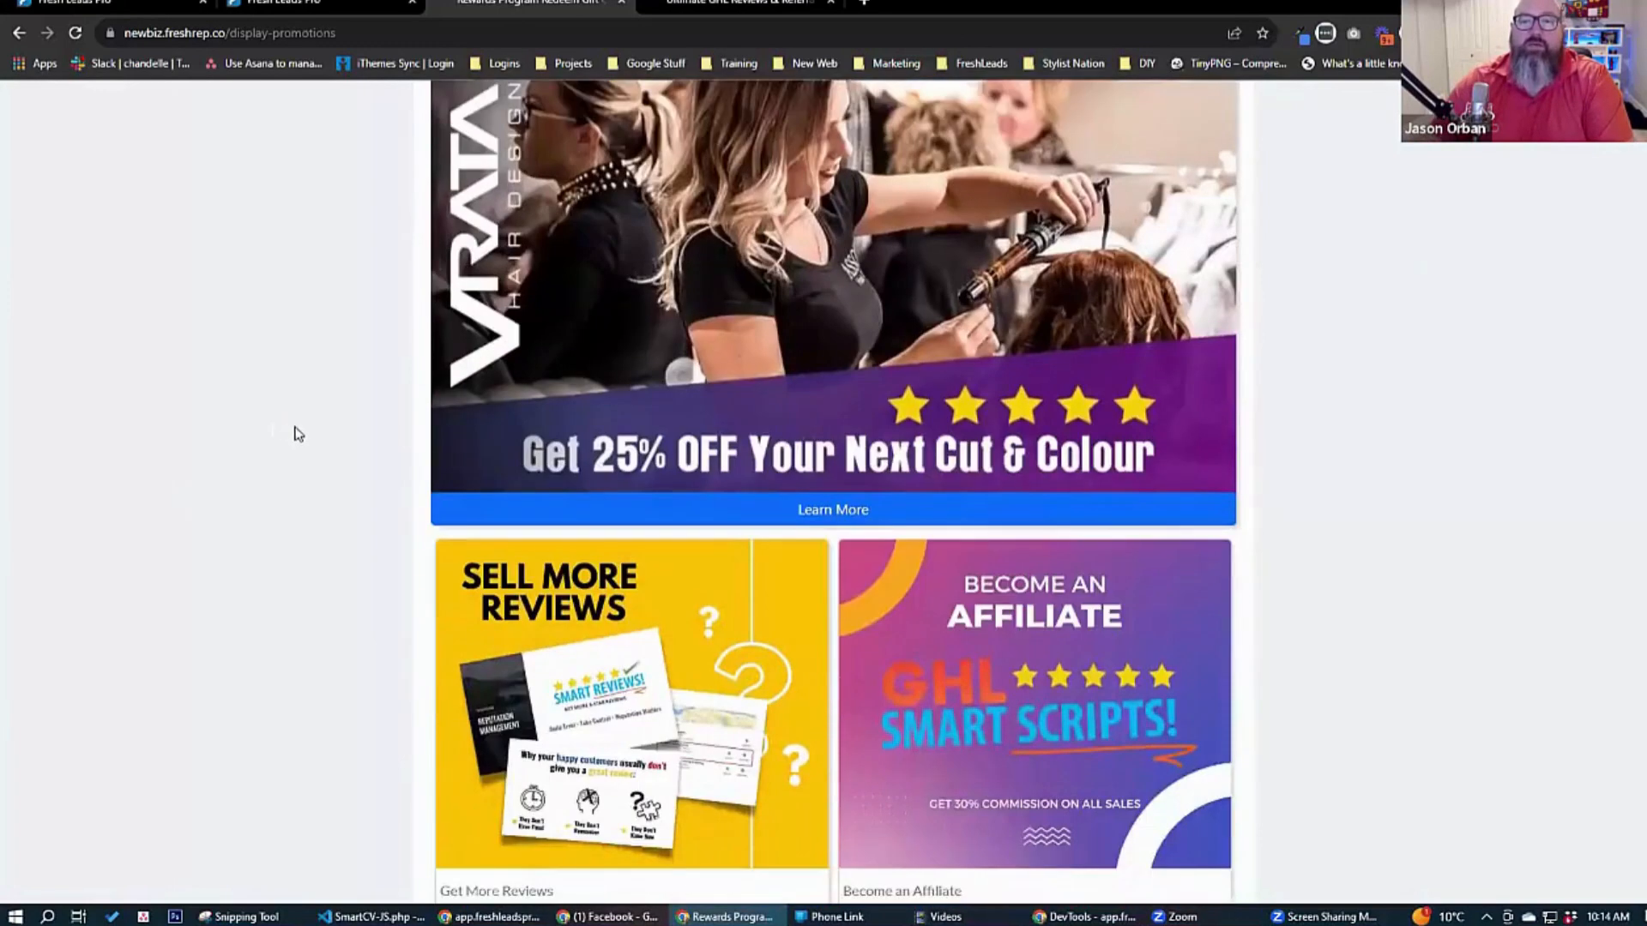
scroll(319, 589, down, 5)
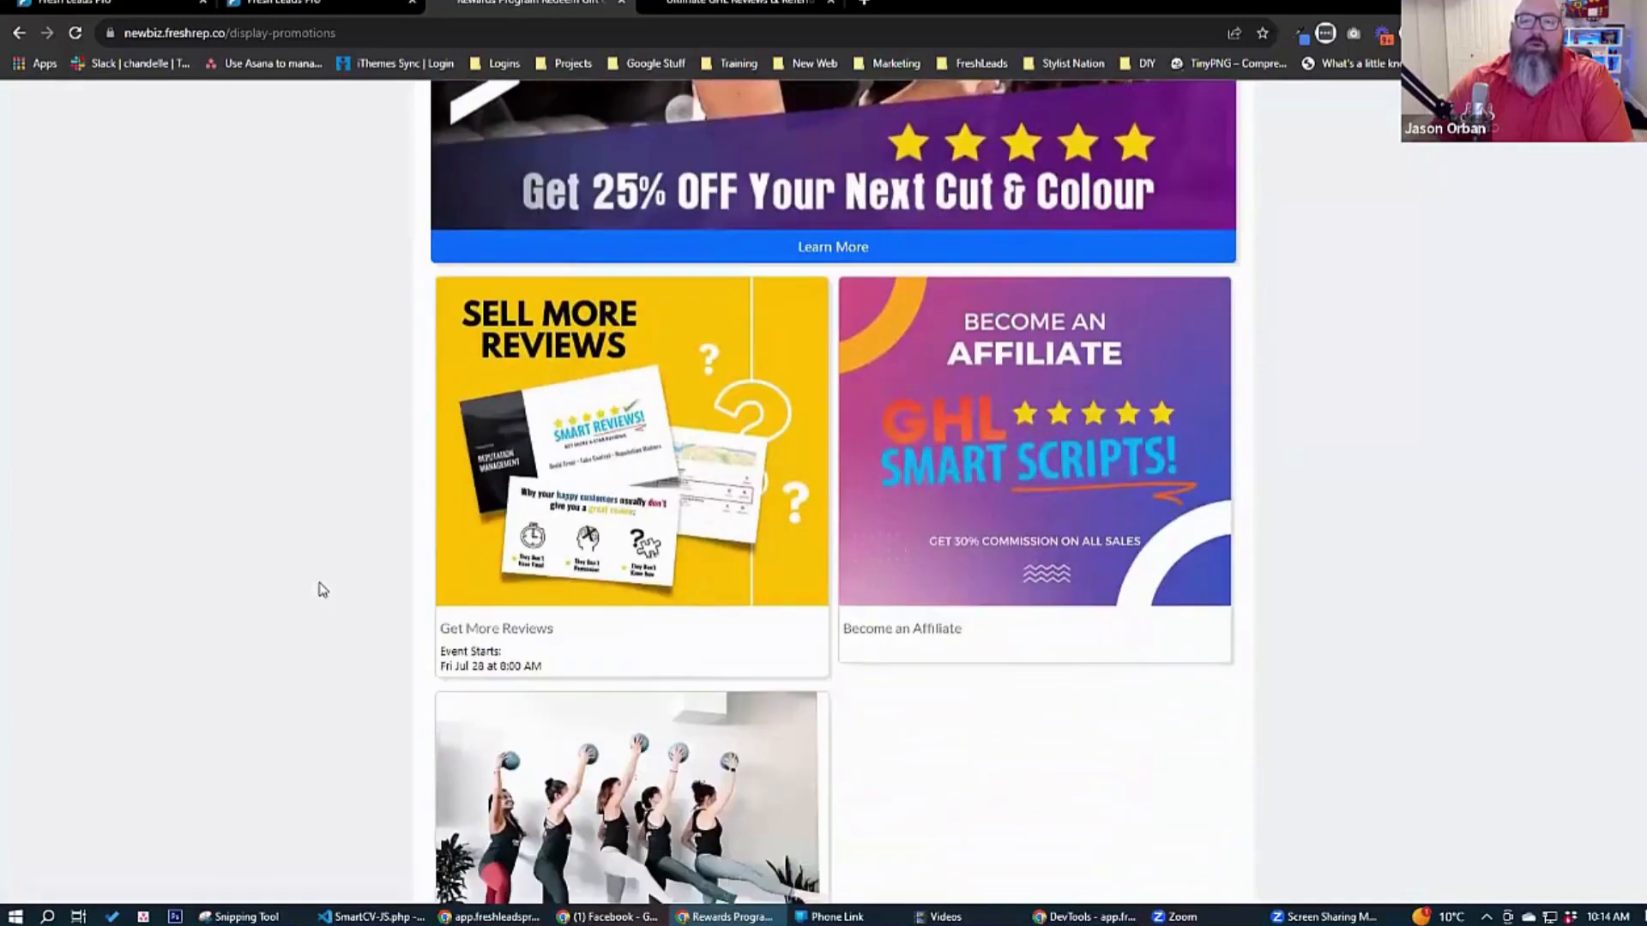
scroll(320, 589, up, 7)
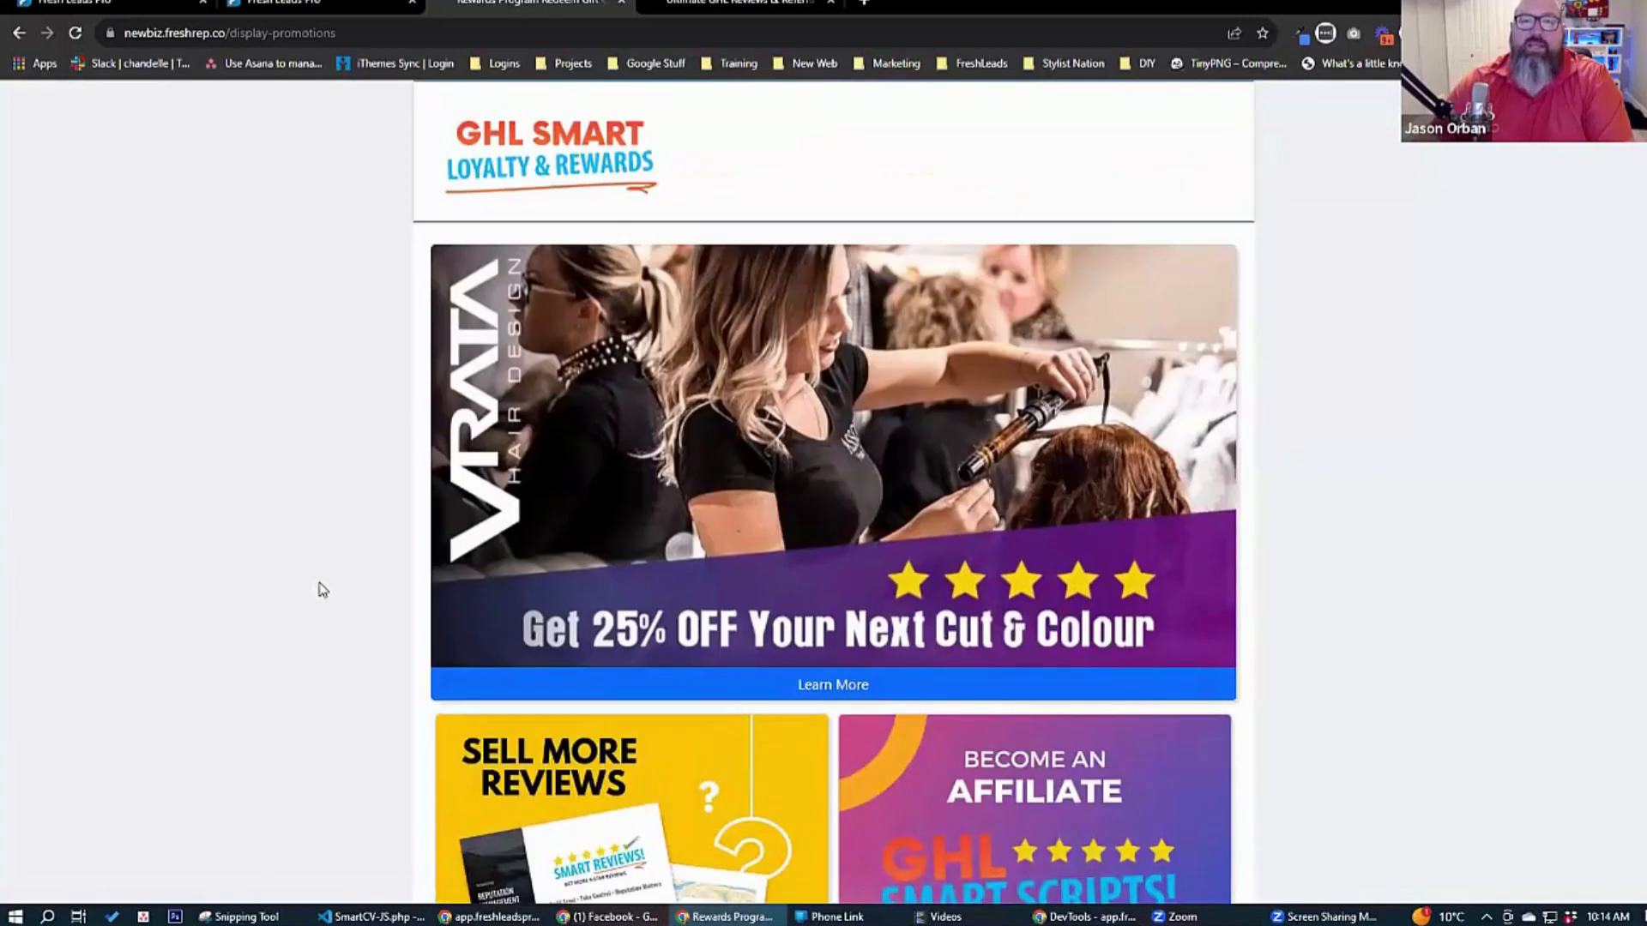
scroll(291, 485, down, 8)
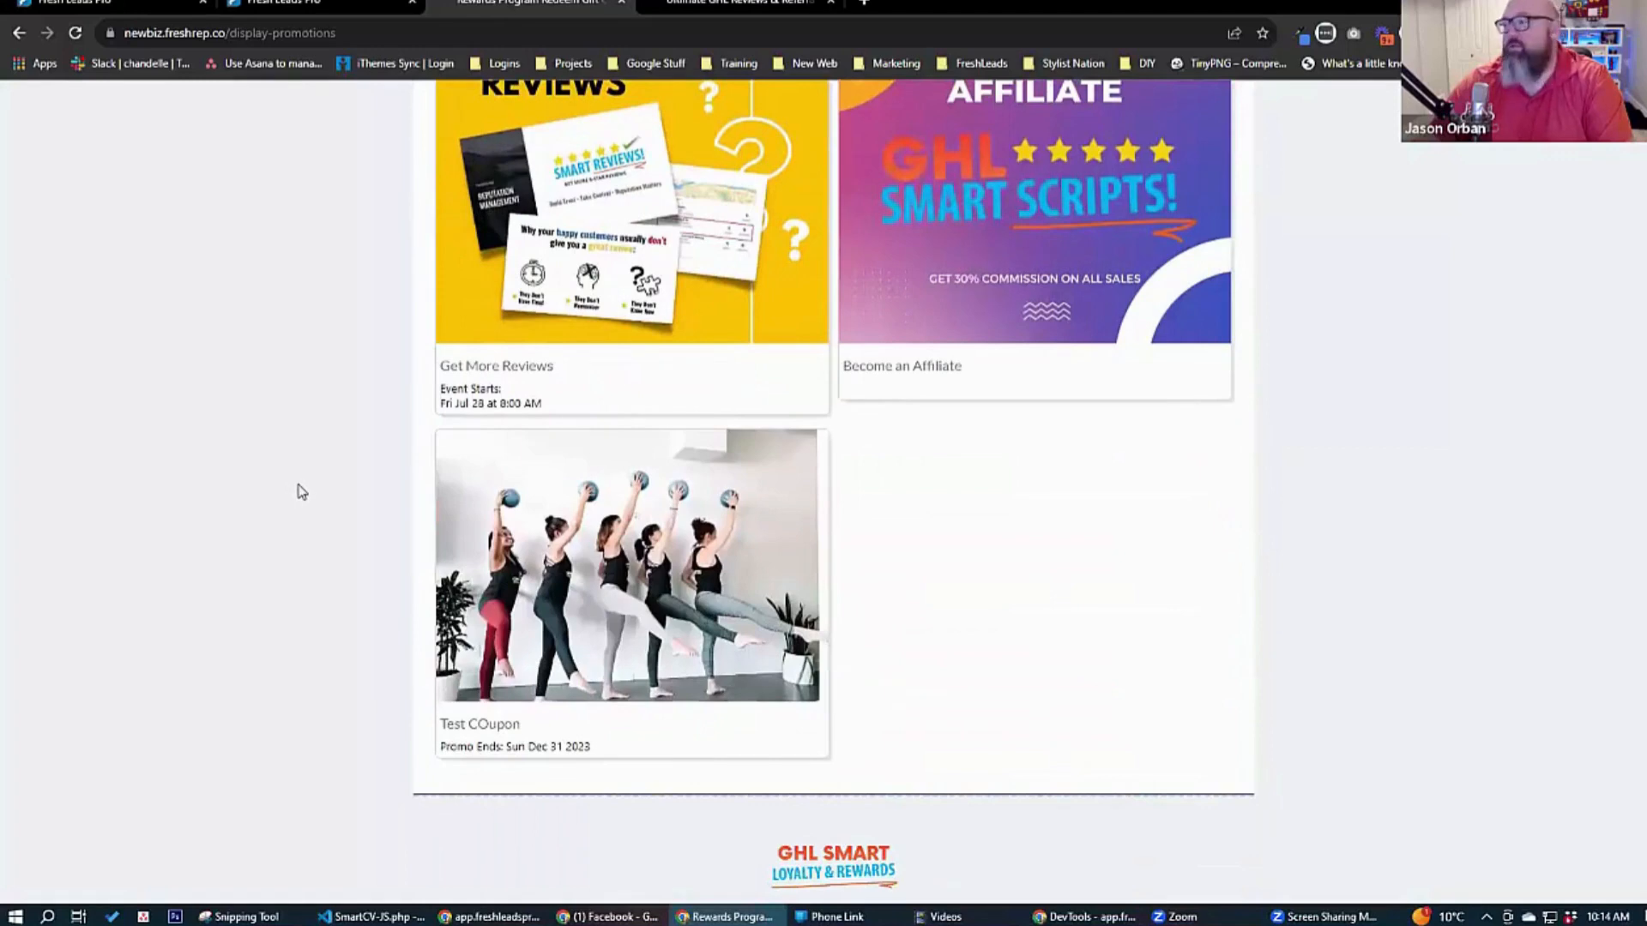
Open promotion management for the SMART Loyalty And Rewards - Promotions Snapshot location and review its list of promotions.
click(303, 7)
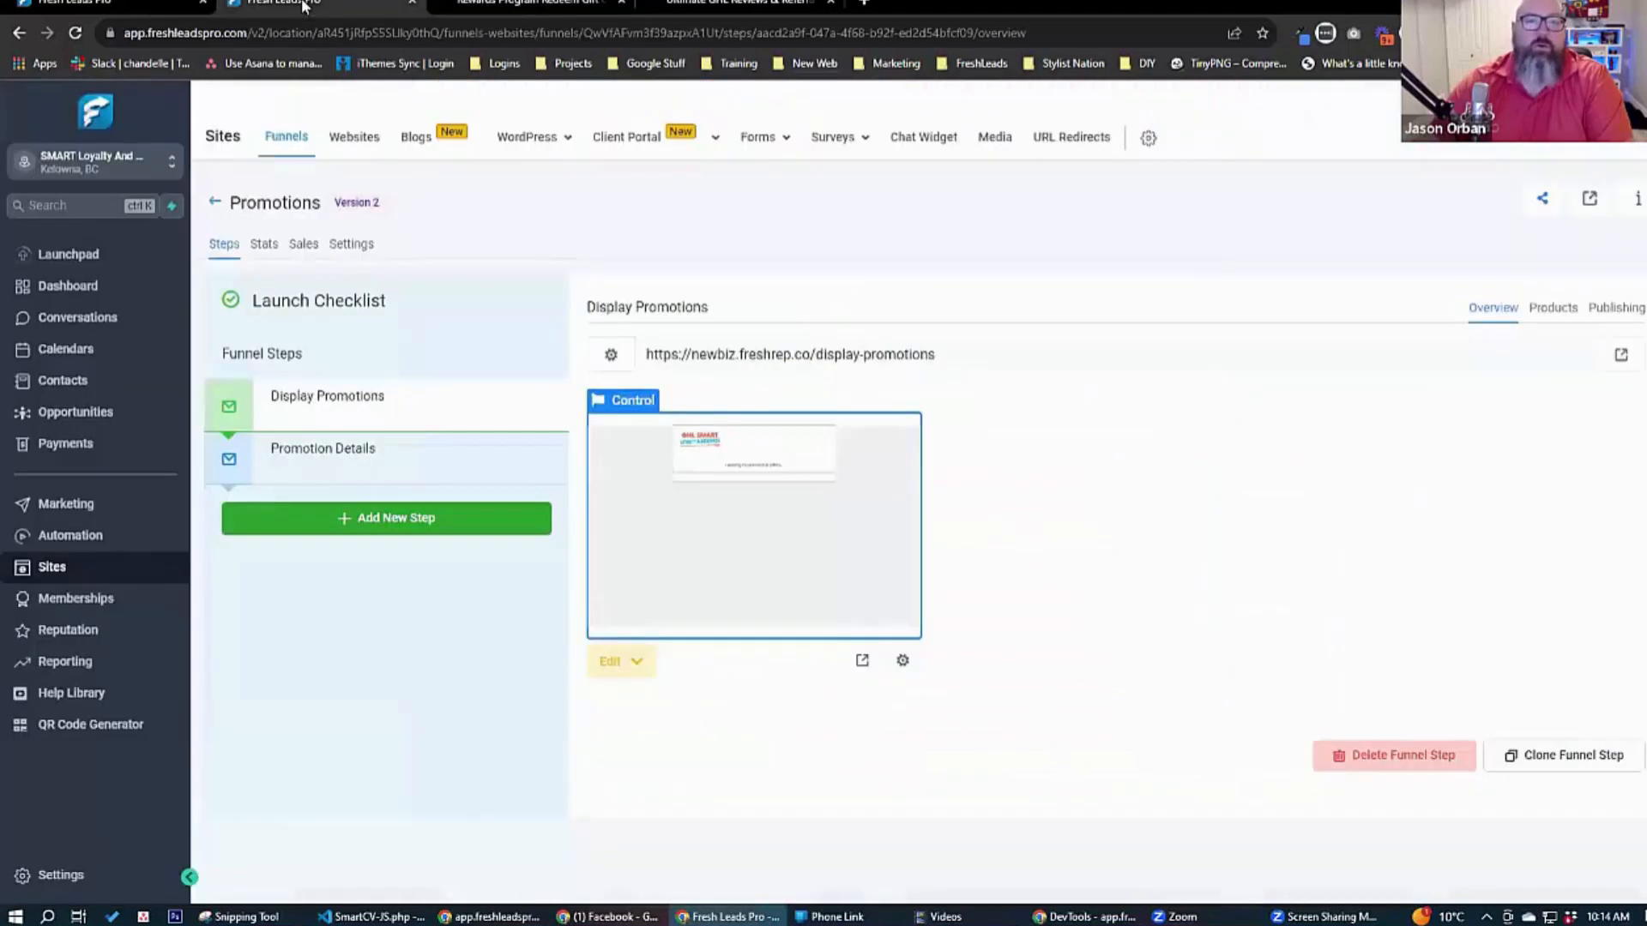
click(129, 5)
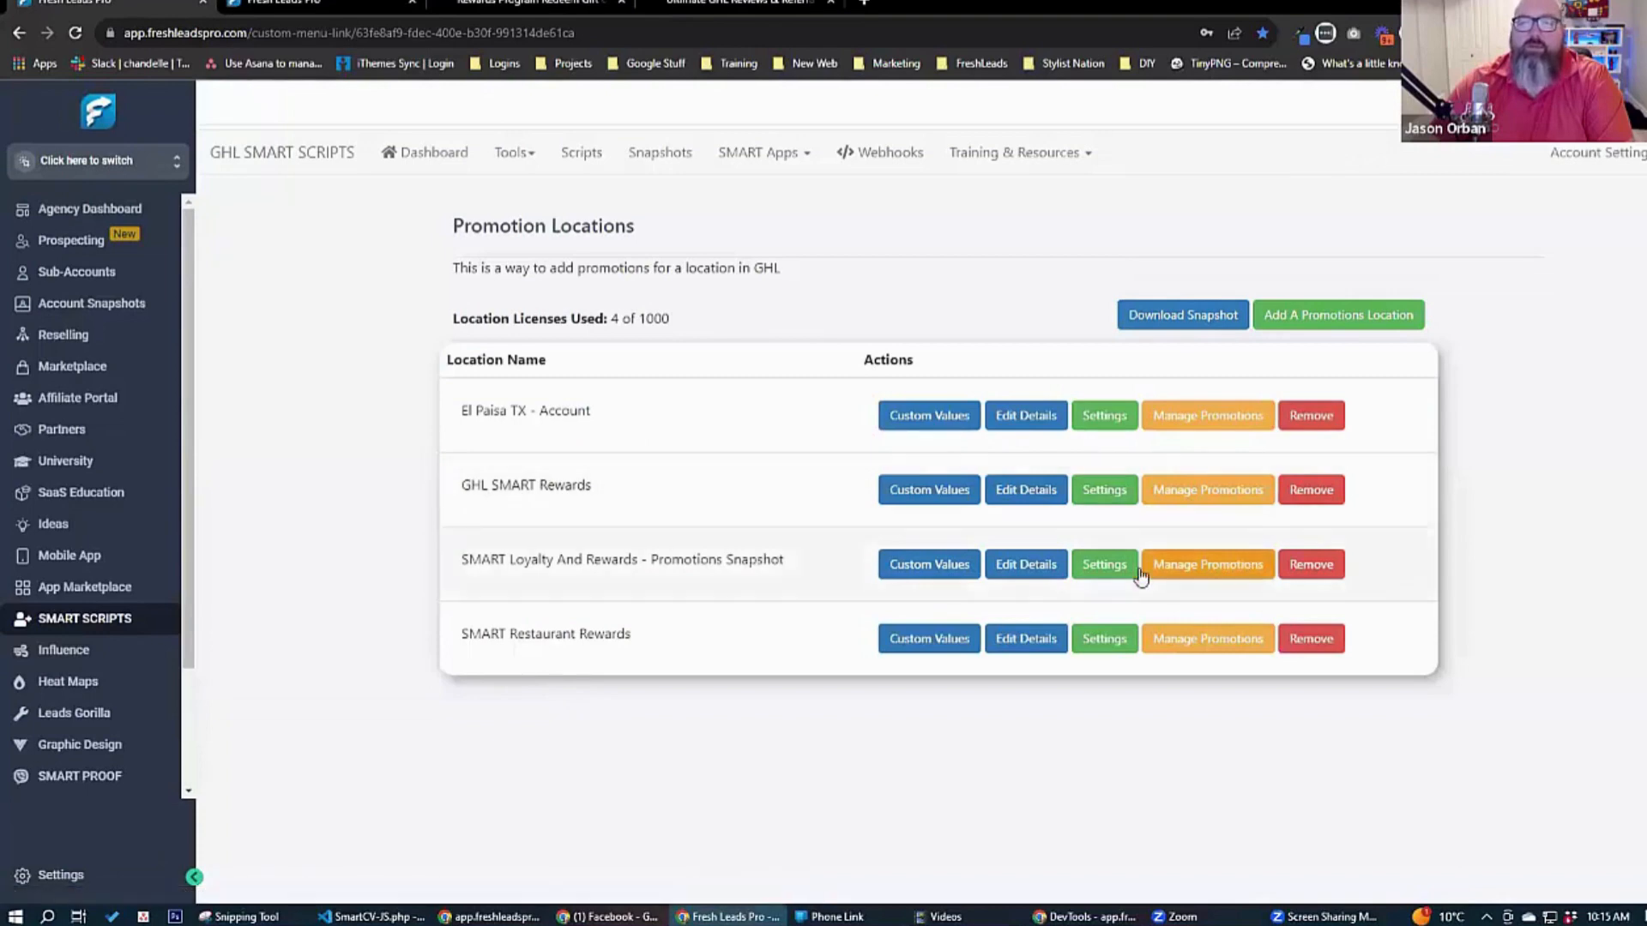
click(1204, 563)
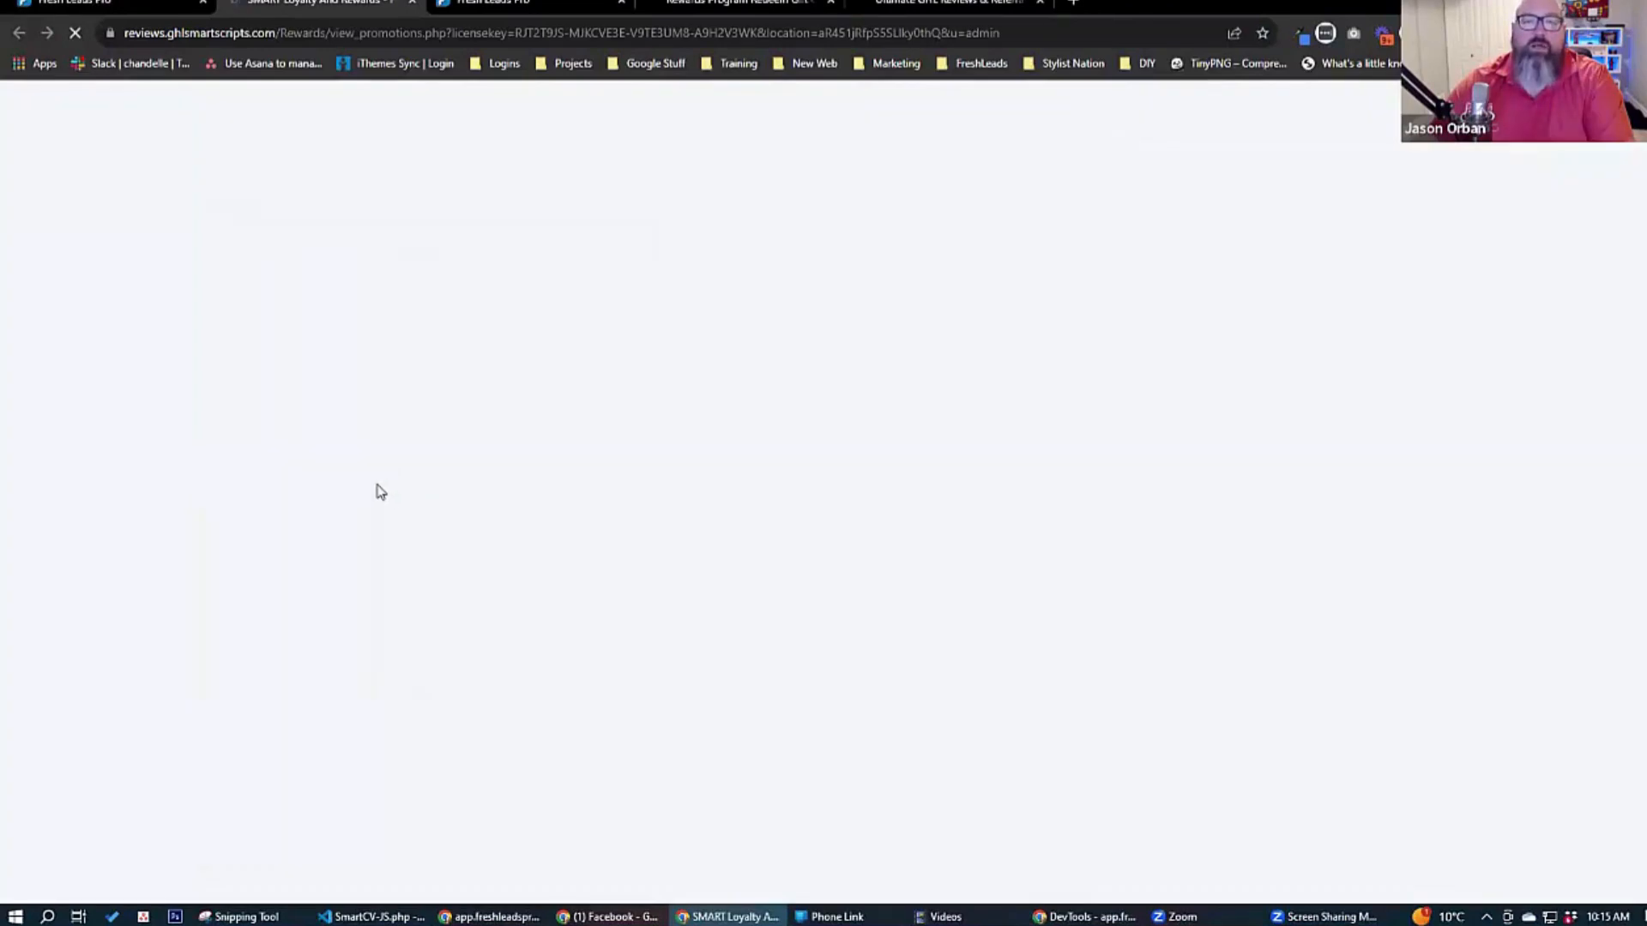
scroll(217, 441, down, 3)
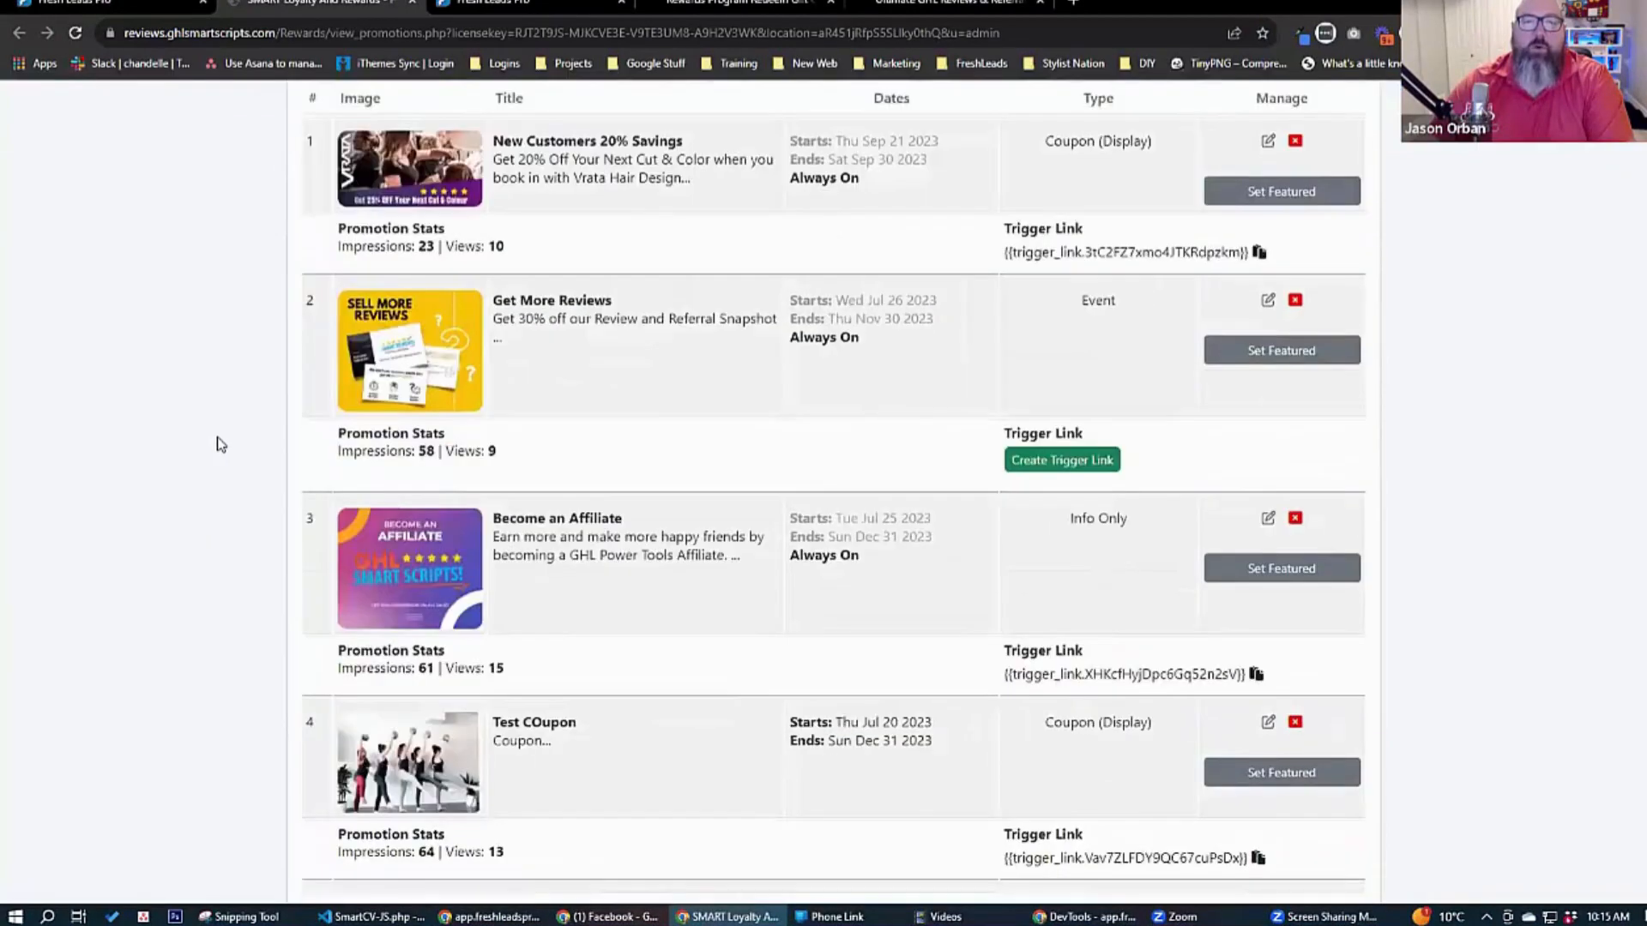
scroll(217, 444, up, 3)
scroll(217, 444, down, 1)
scroll(217, 443, up, 1)
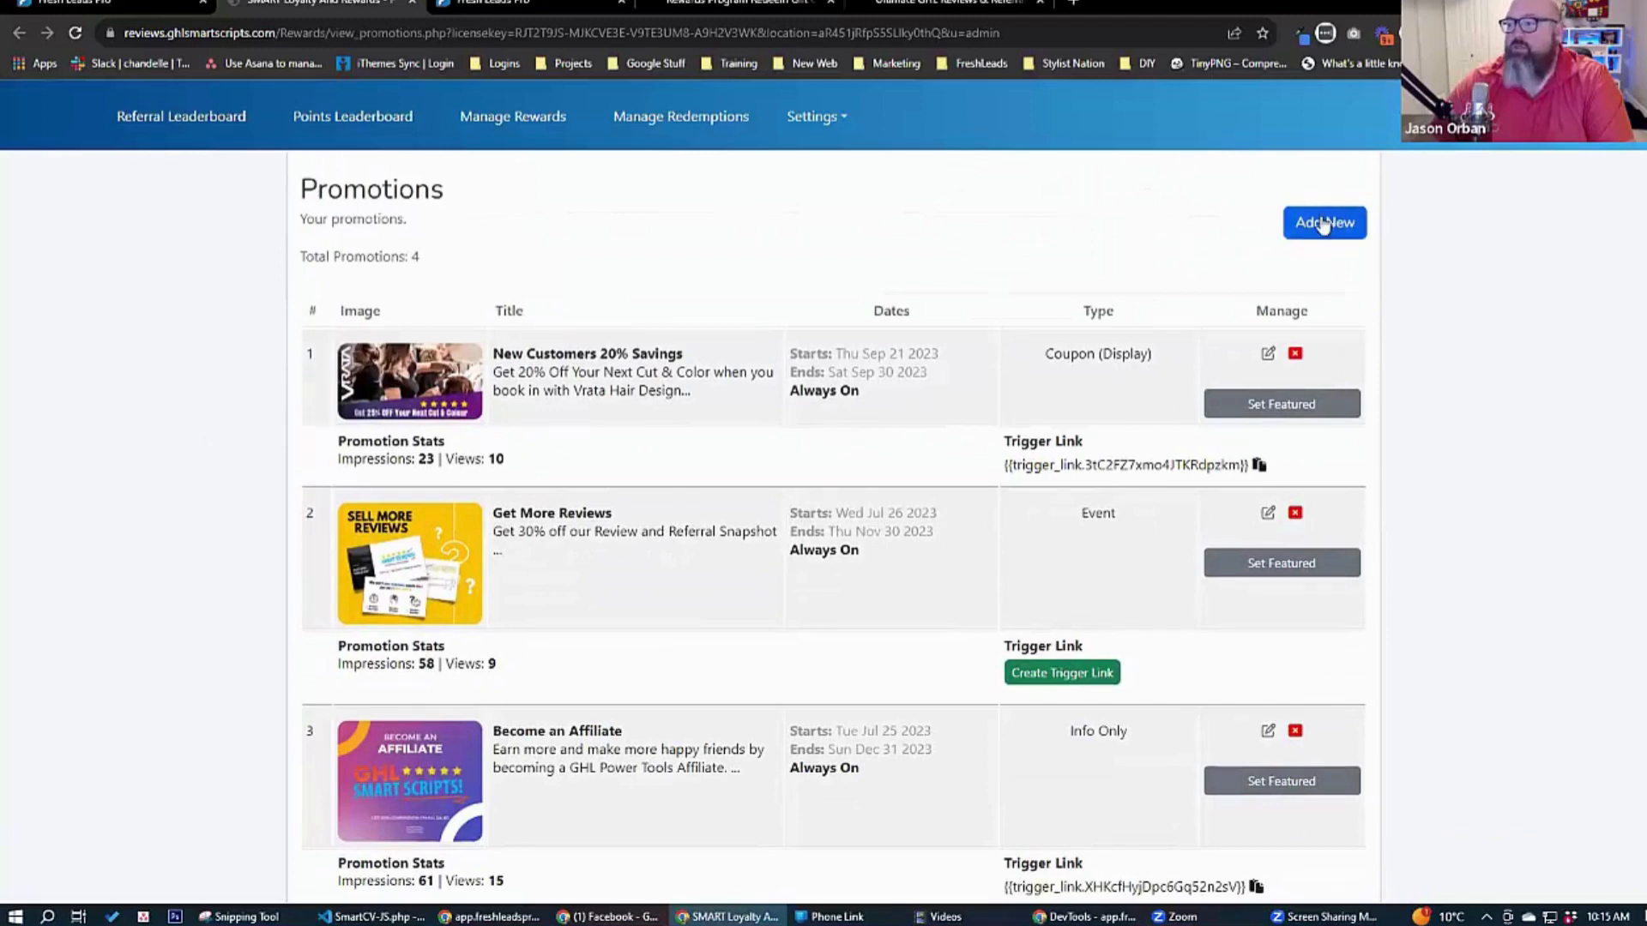
Start a new promotion and upload powerhour-wide.gif as its featured image.
click(1323, 223)
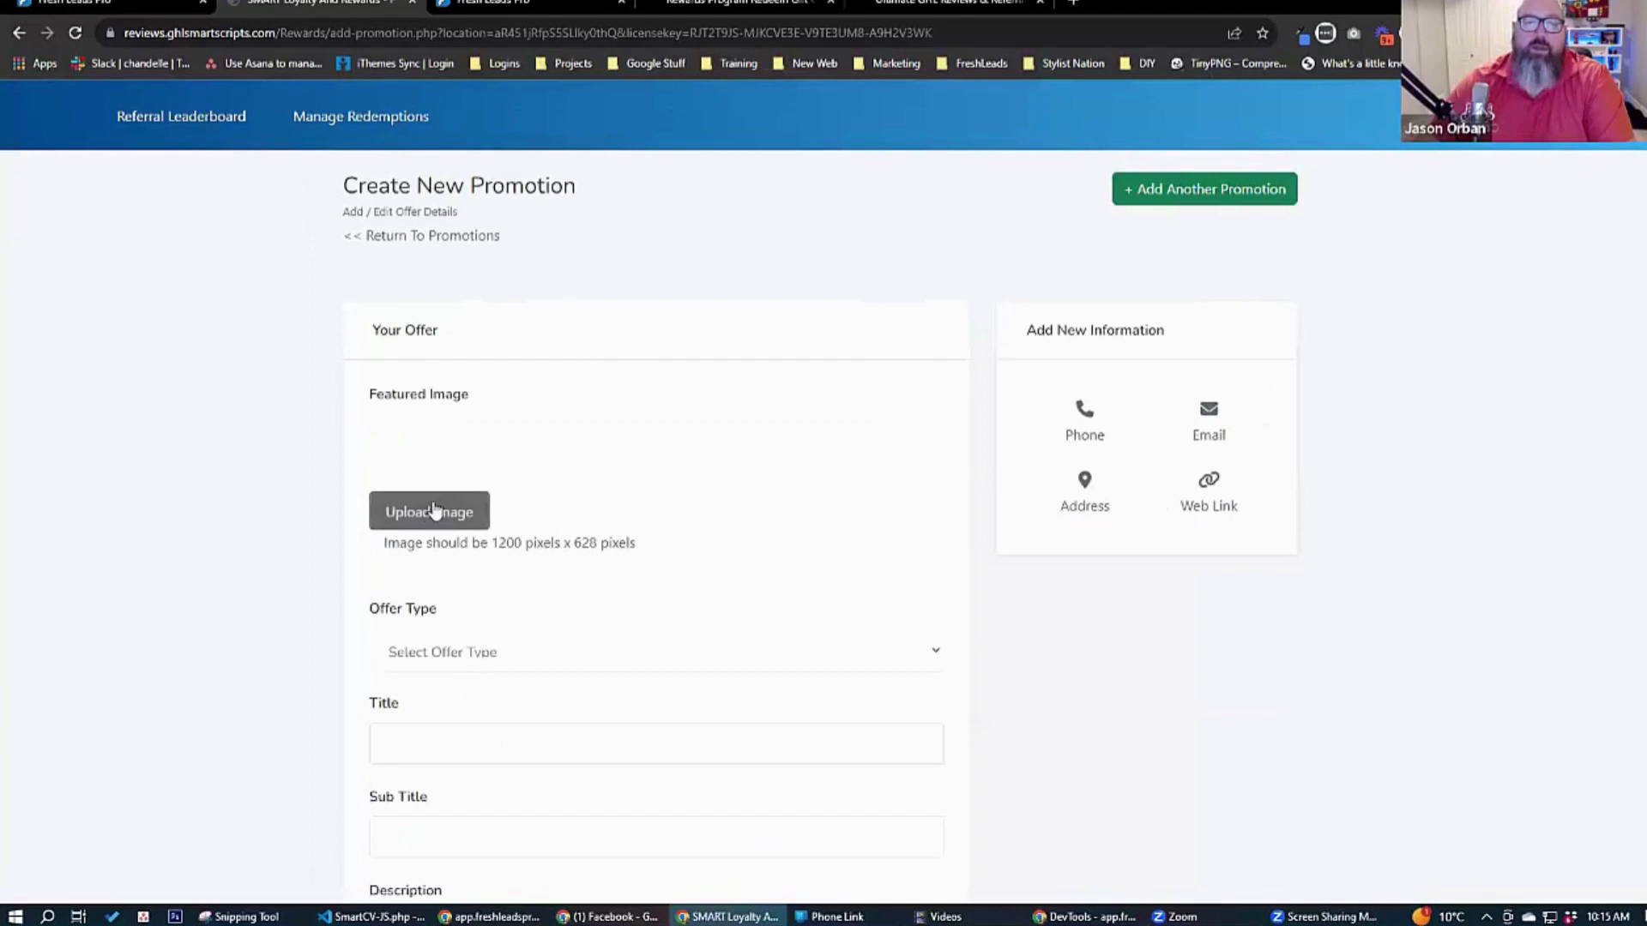
click(433, 512)
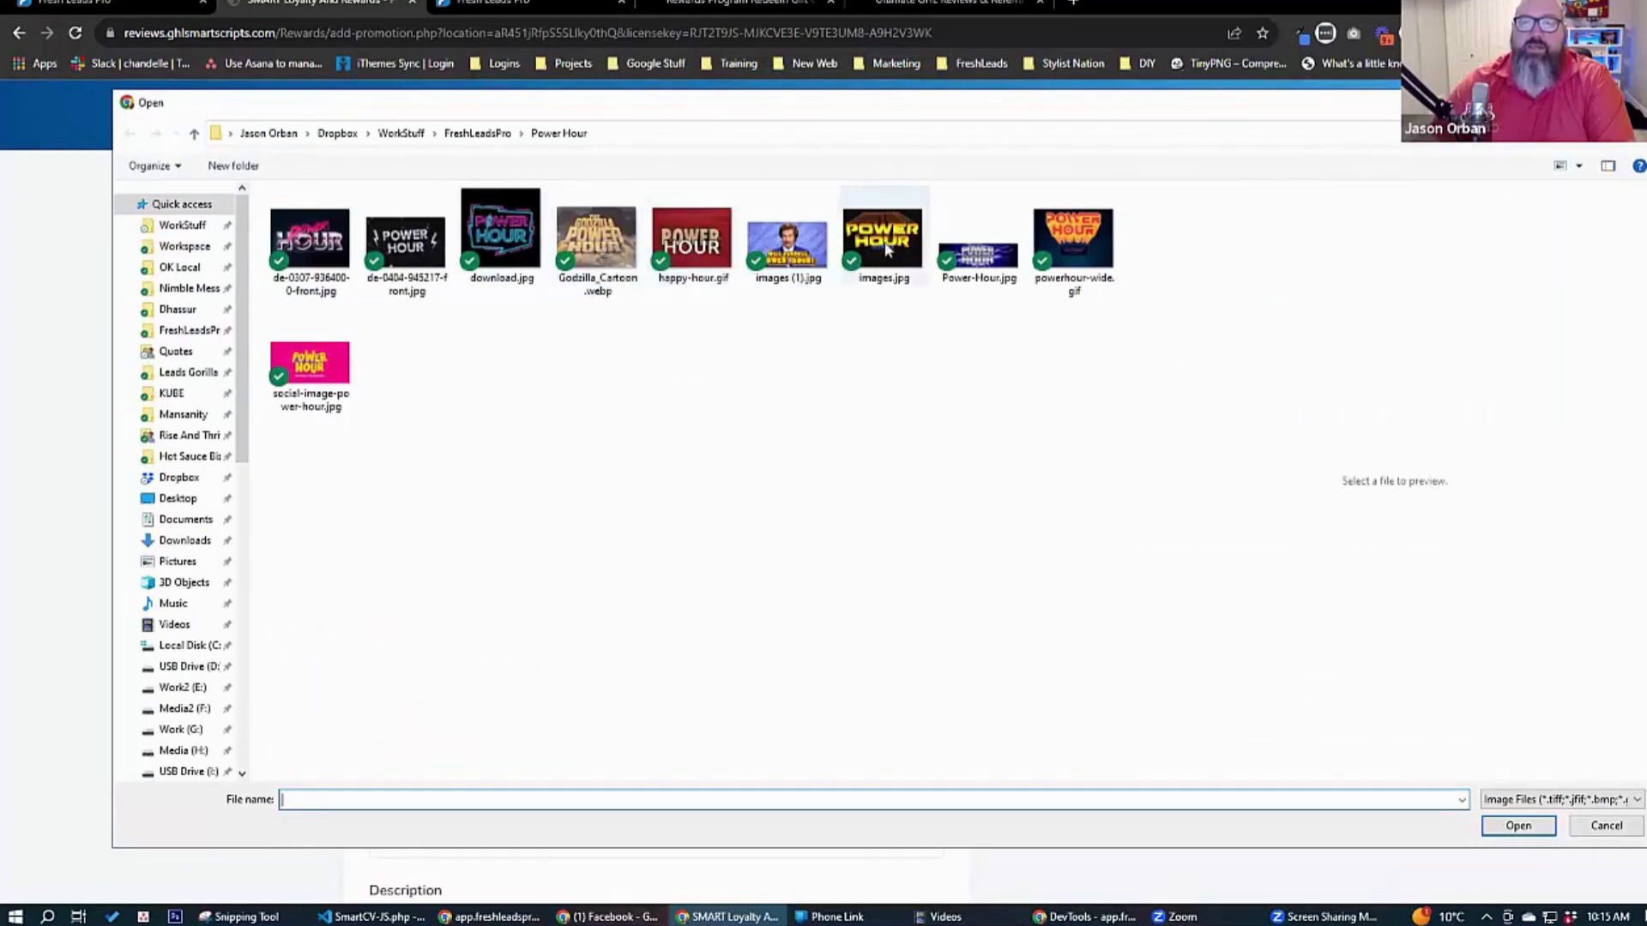
click(1066, 250)
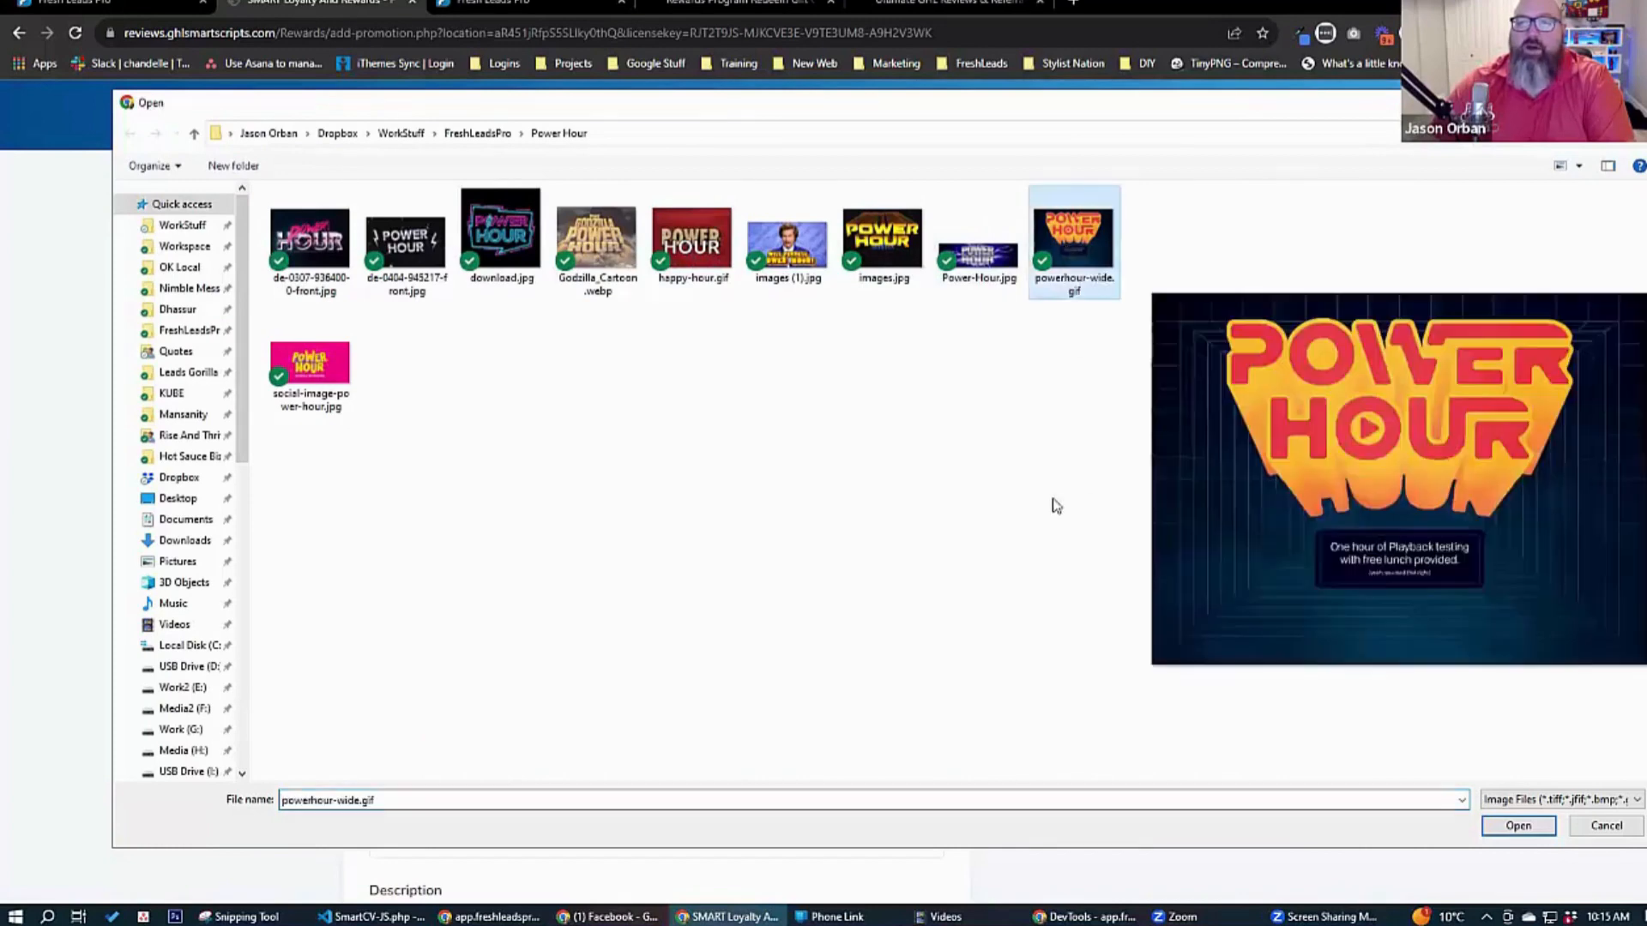
click(1538, 828)
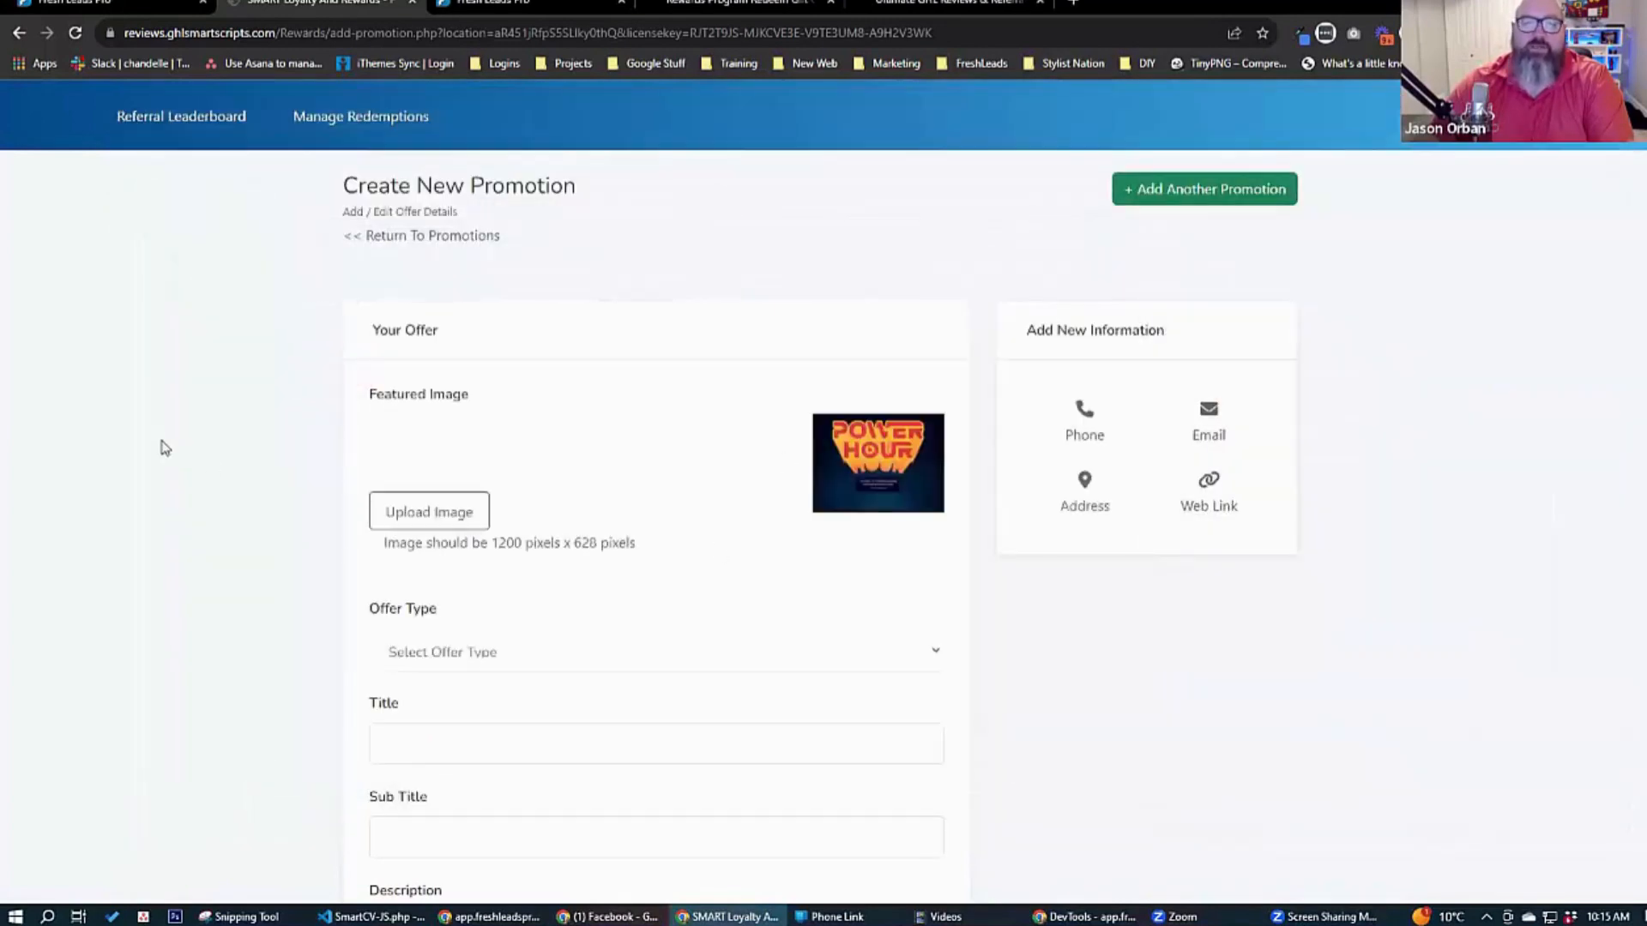
Set the new promotion's offer type to Coupon (Show Coupon Code).
scroll(163, 446, down, 3)
scroll(224, 427, down, 2)
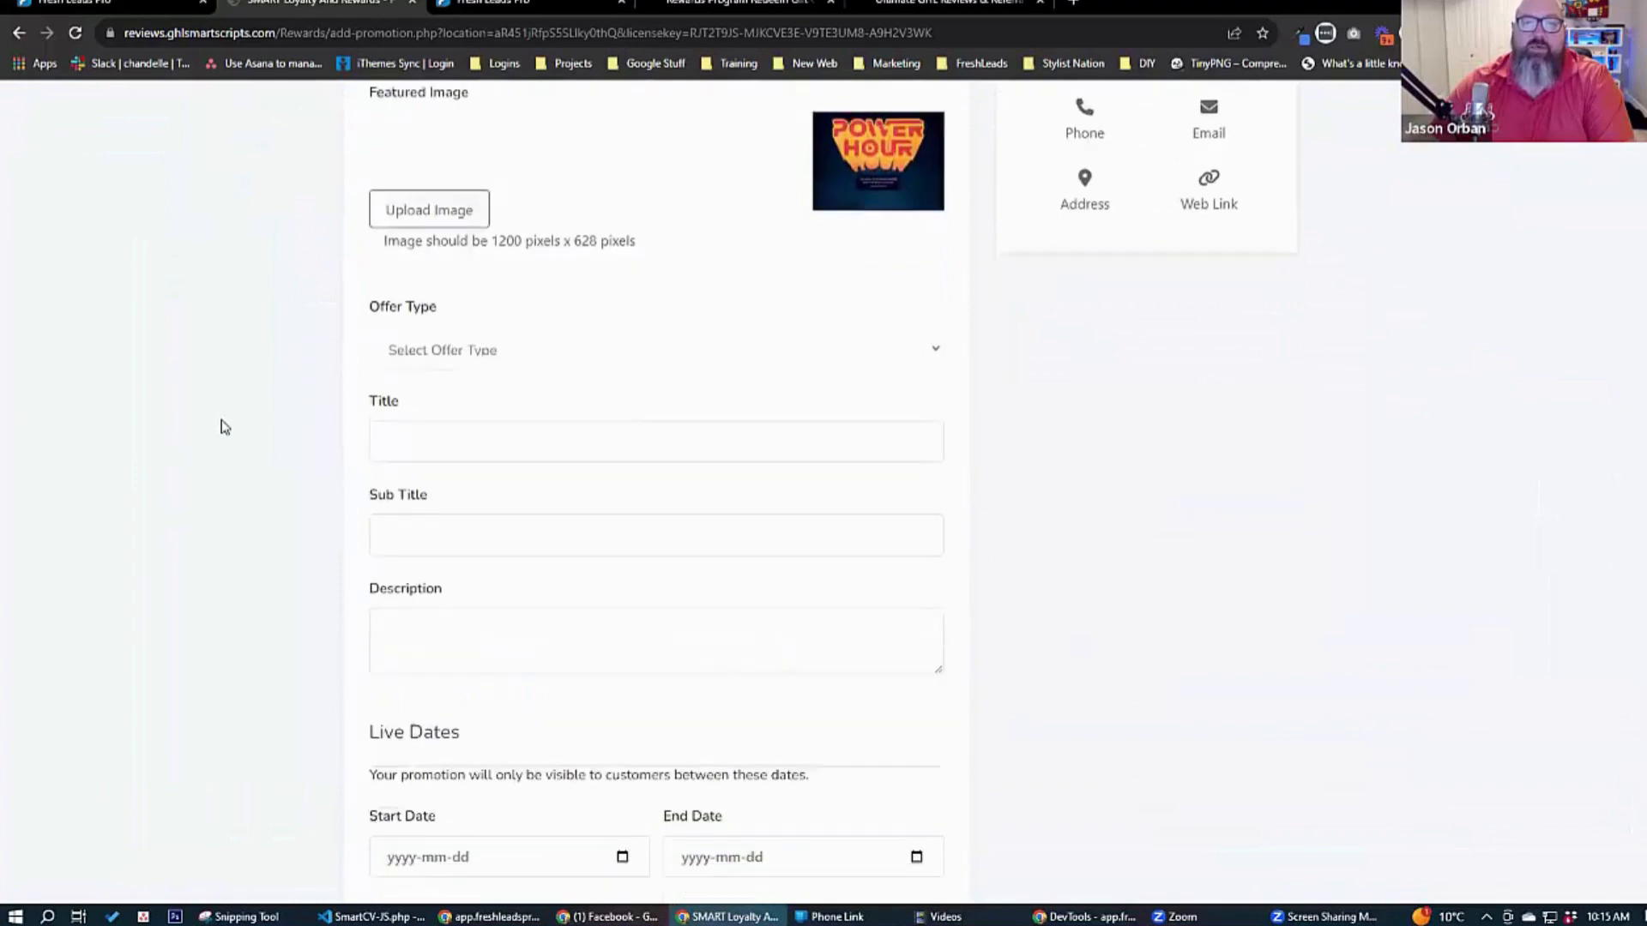
scroll(224, 427, up, 2)
click(509, 389)
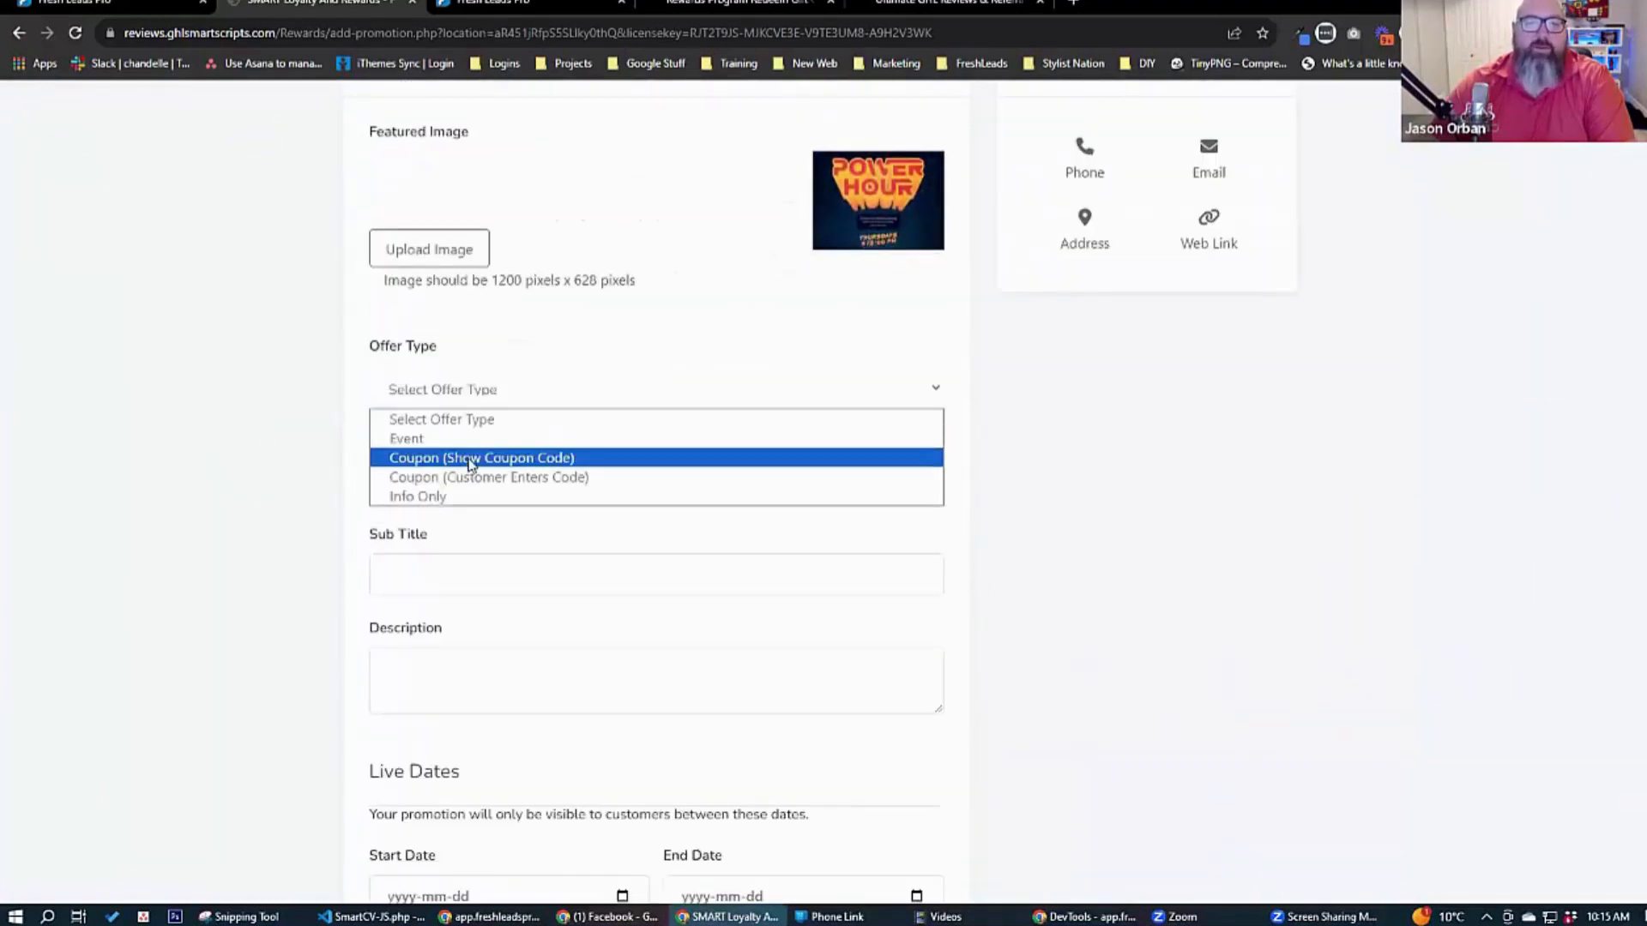
click(433, 459)
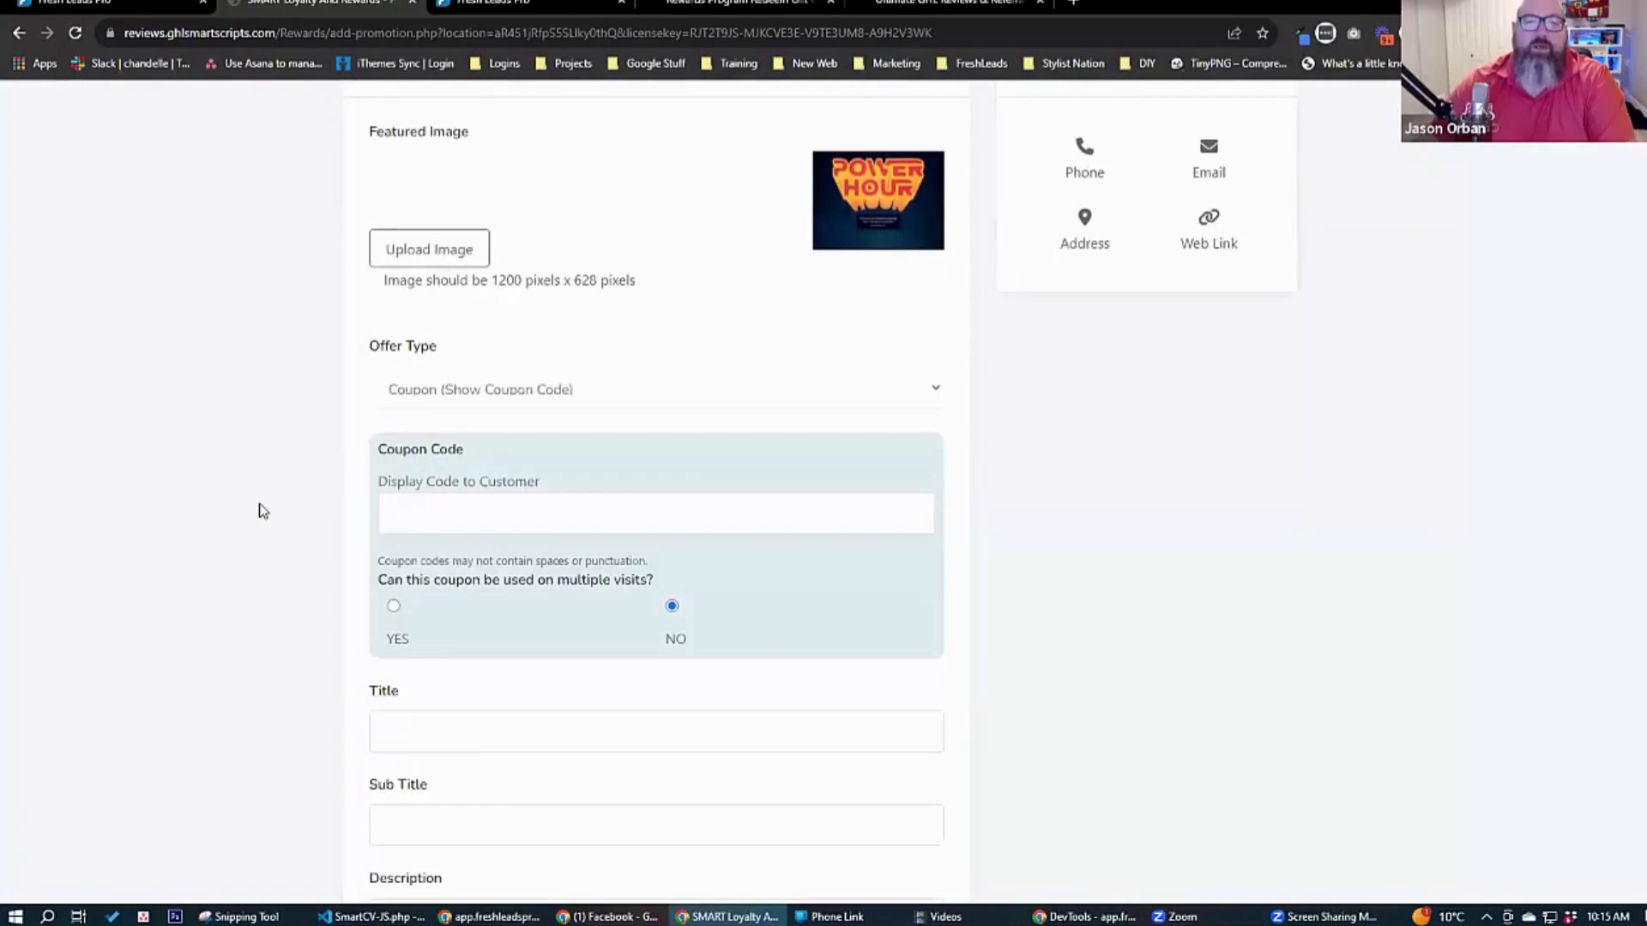
Try the Coupon (Customer Enters Code) offer type and look at its coupon code field.
click(492, 393)
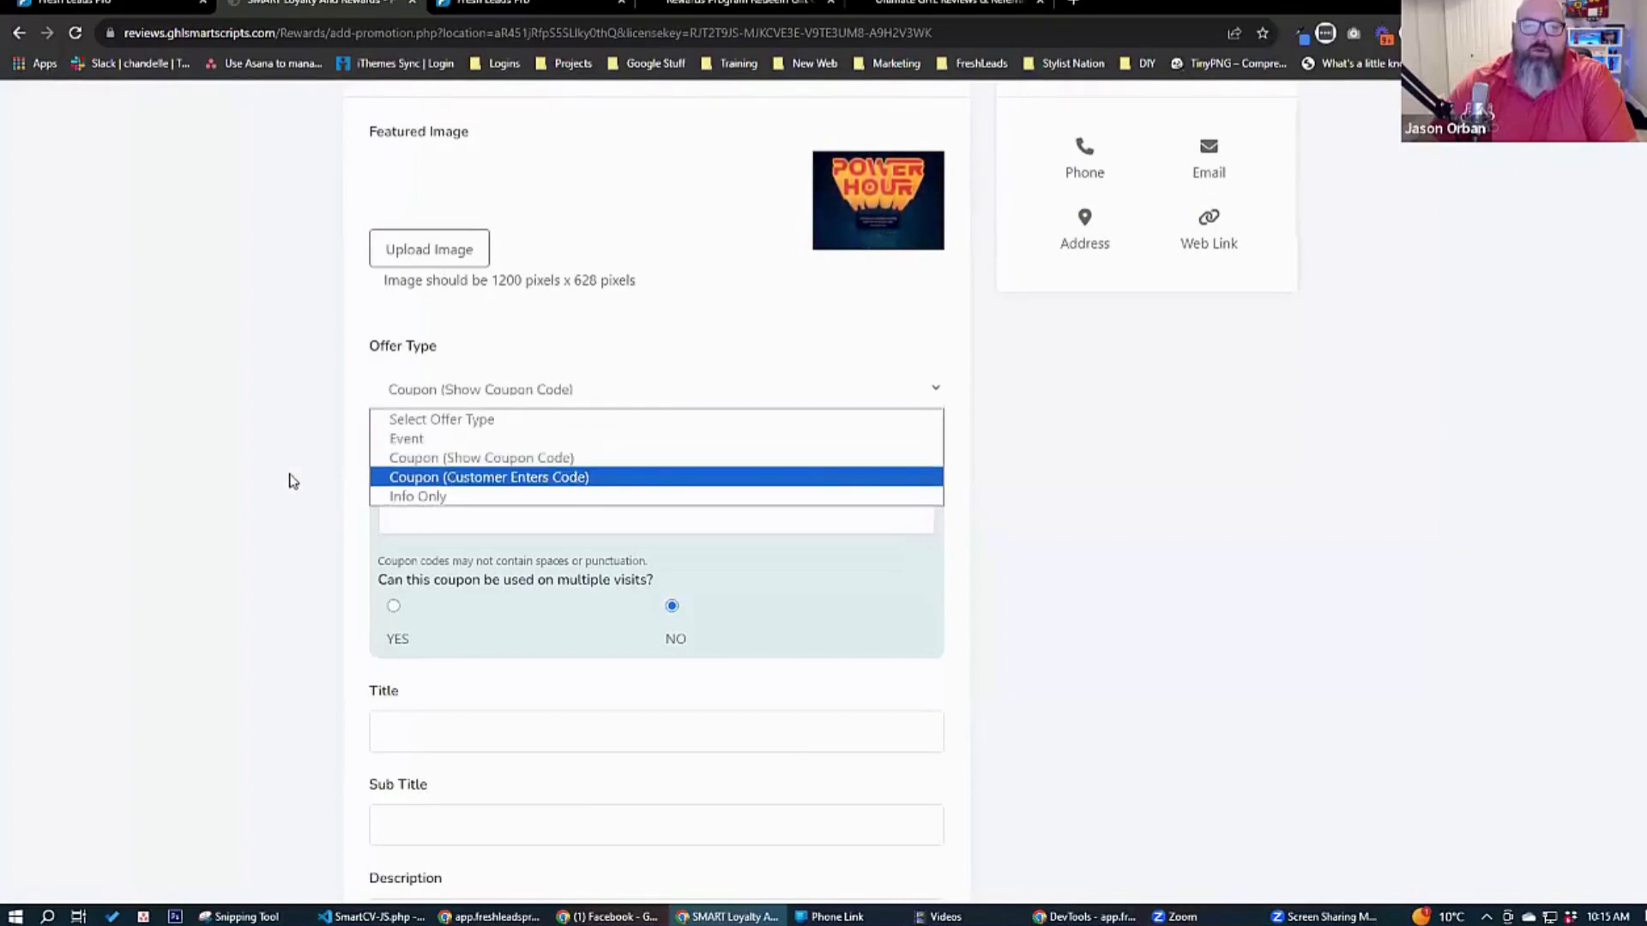
click(292, 481)
click(467, 399)
click(486, 477)
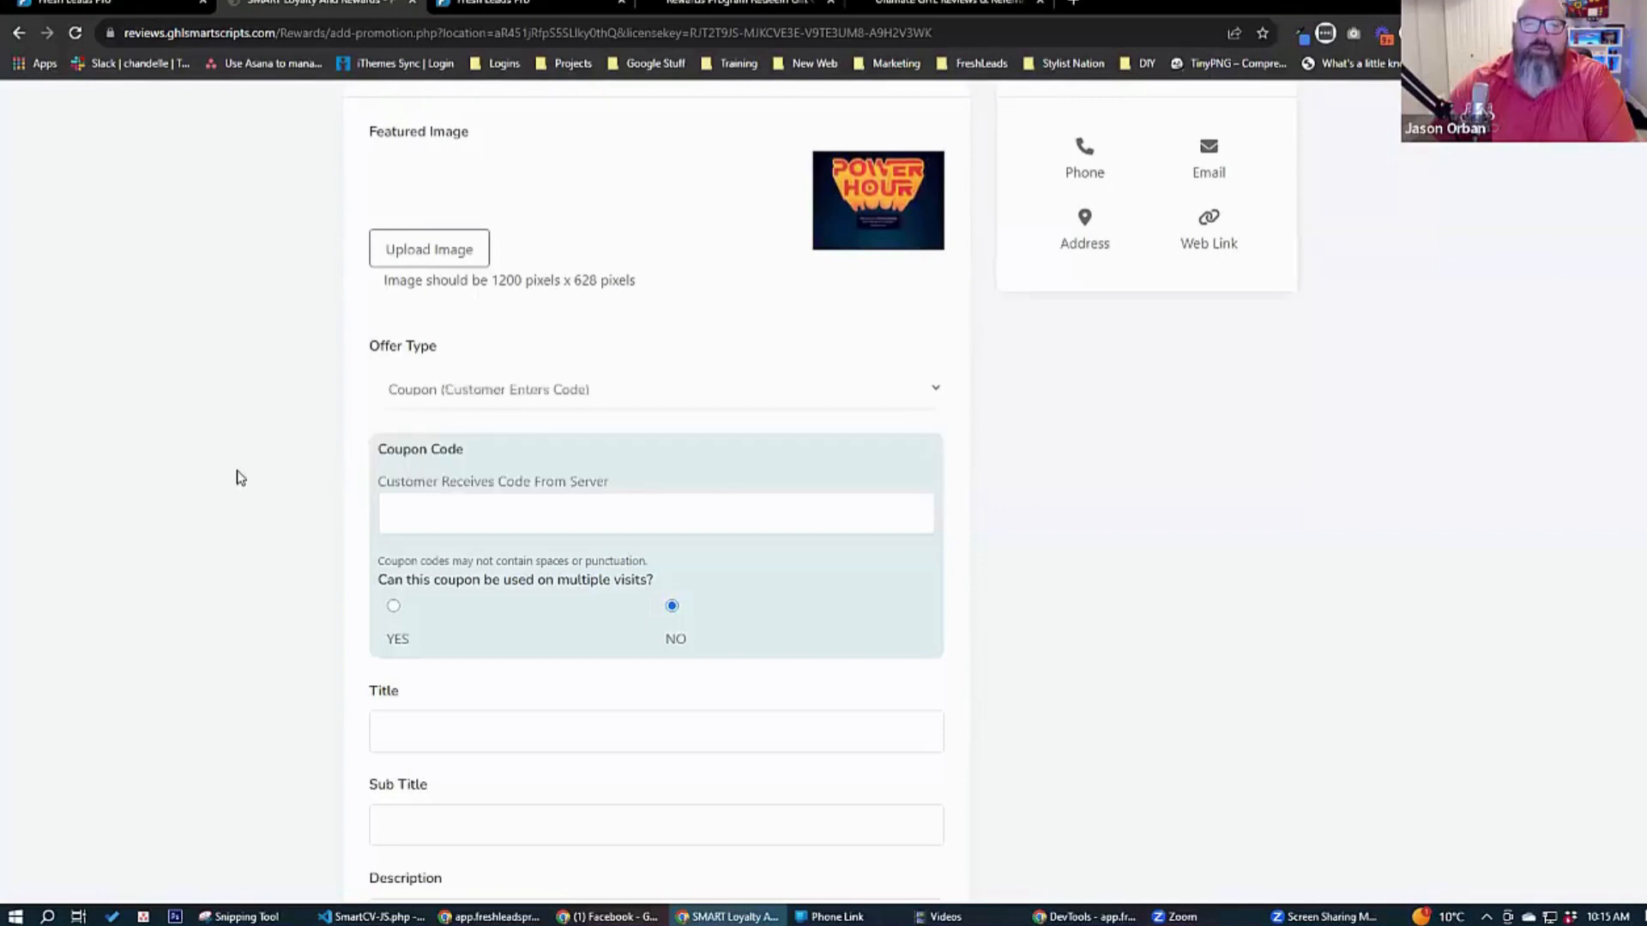
scroll(275, 493, down, 2)
click(478, 338)
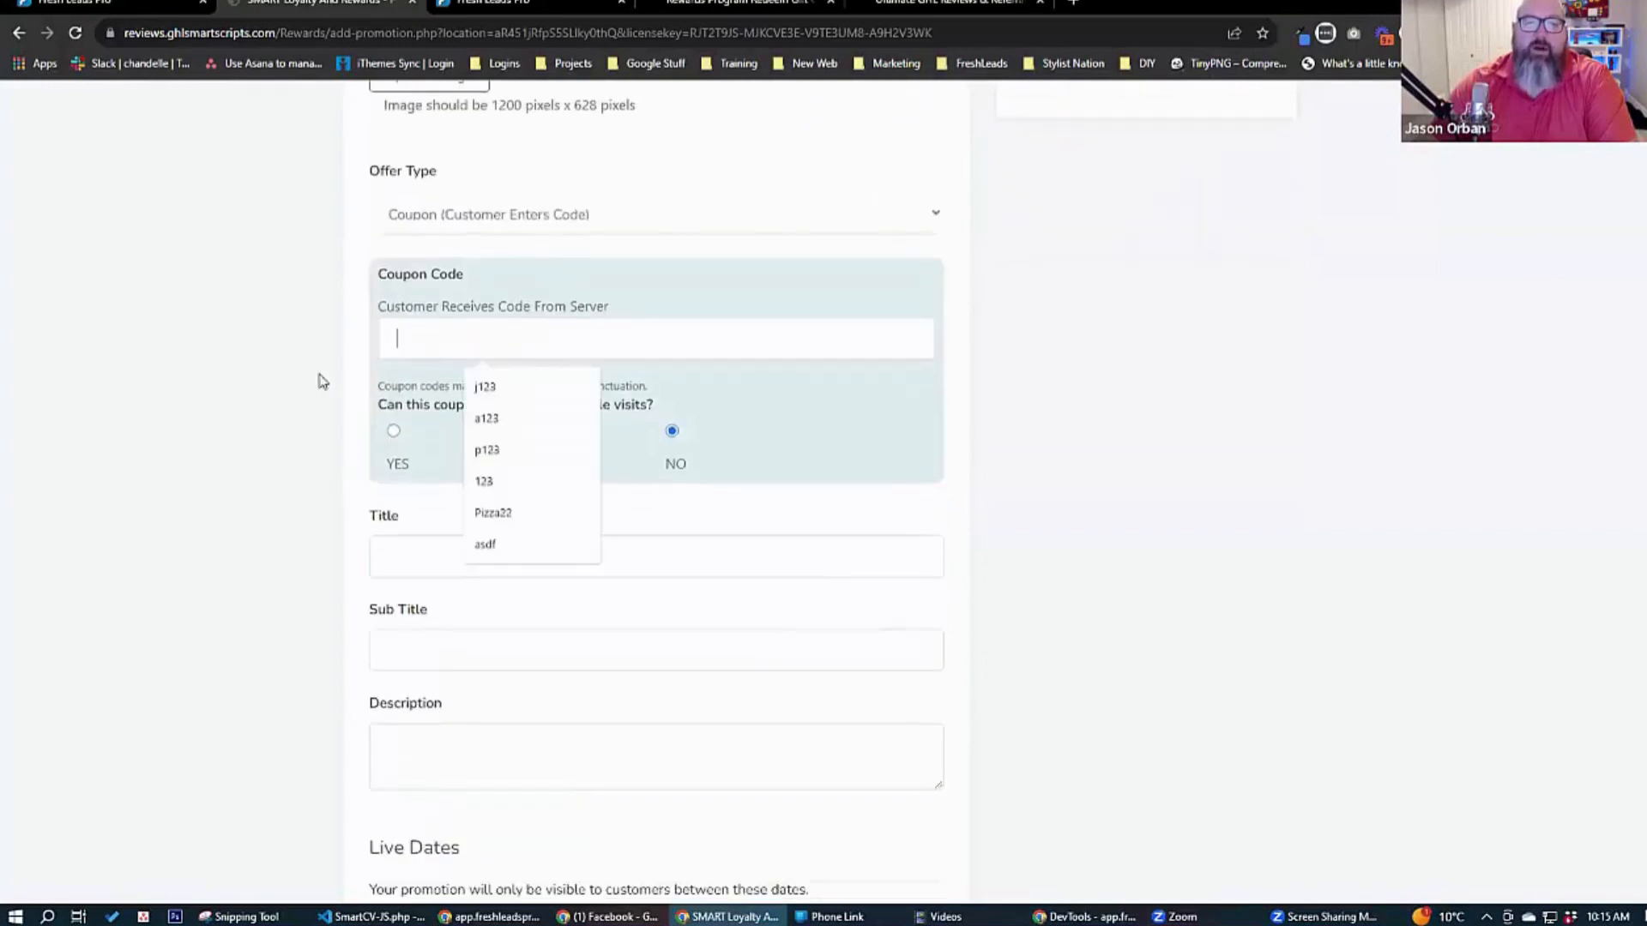
click(234, 380)
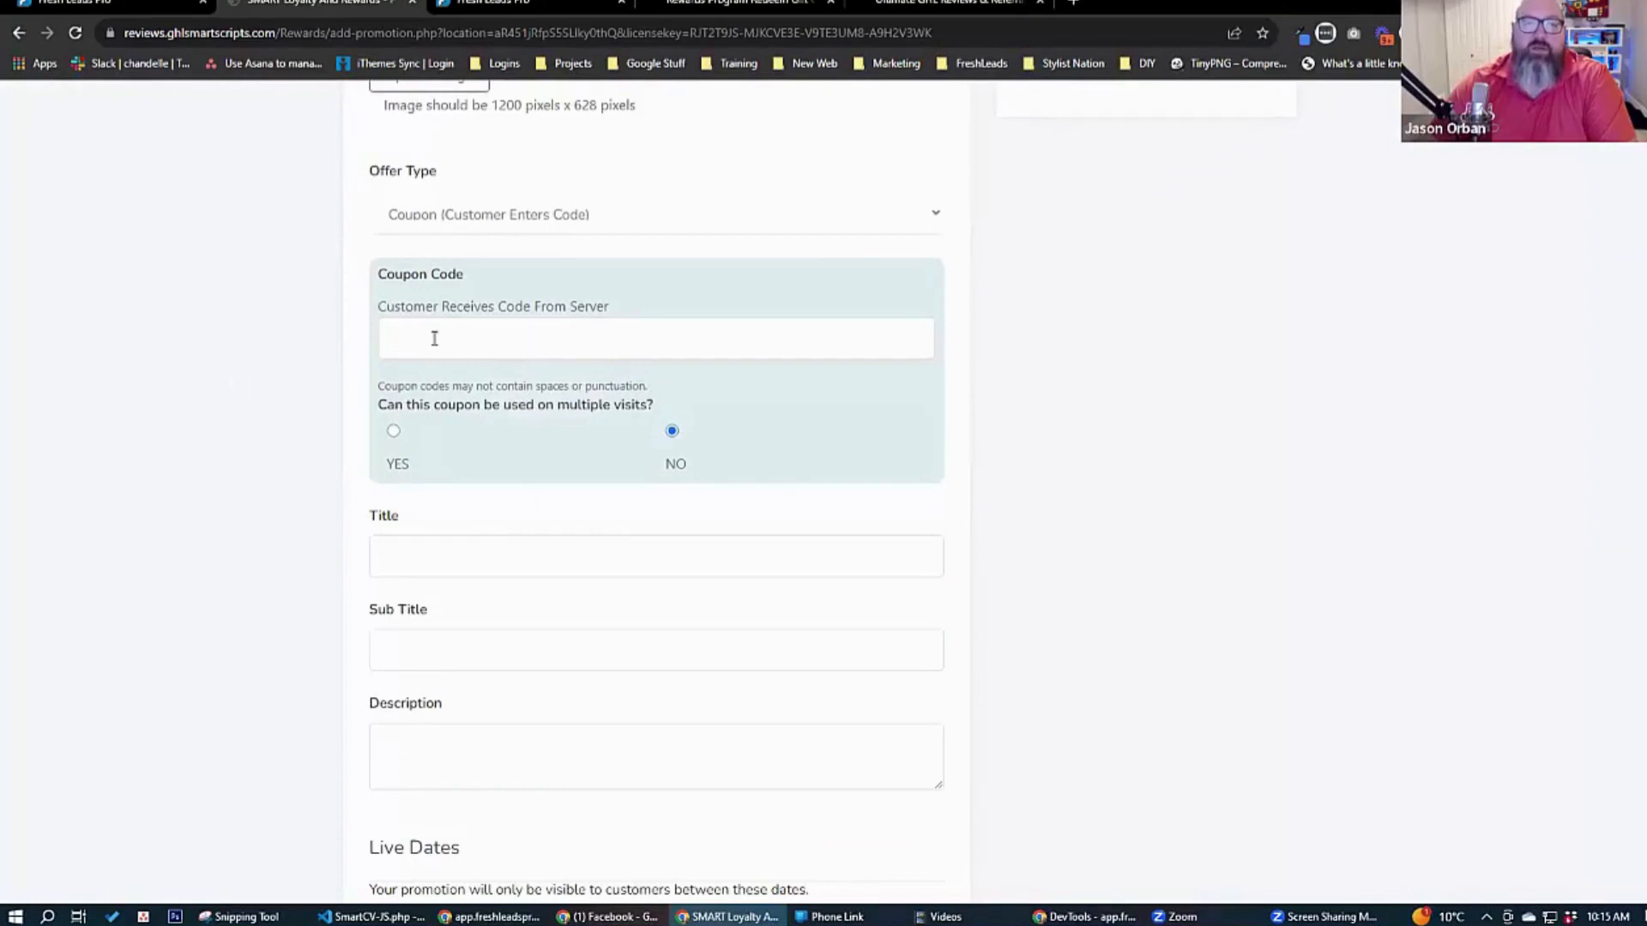
Return the offer type to Coupon (Show Coupon Code) and check its coupon code settings.
click(514, 219)
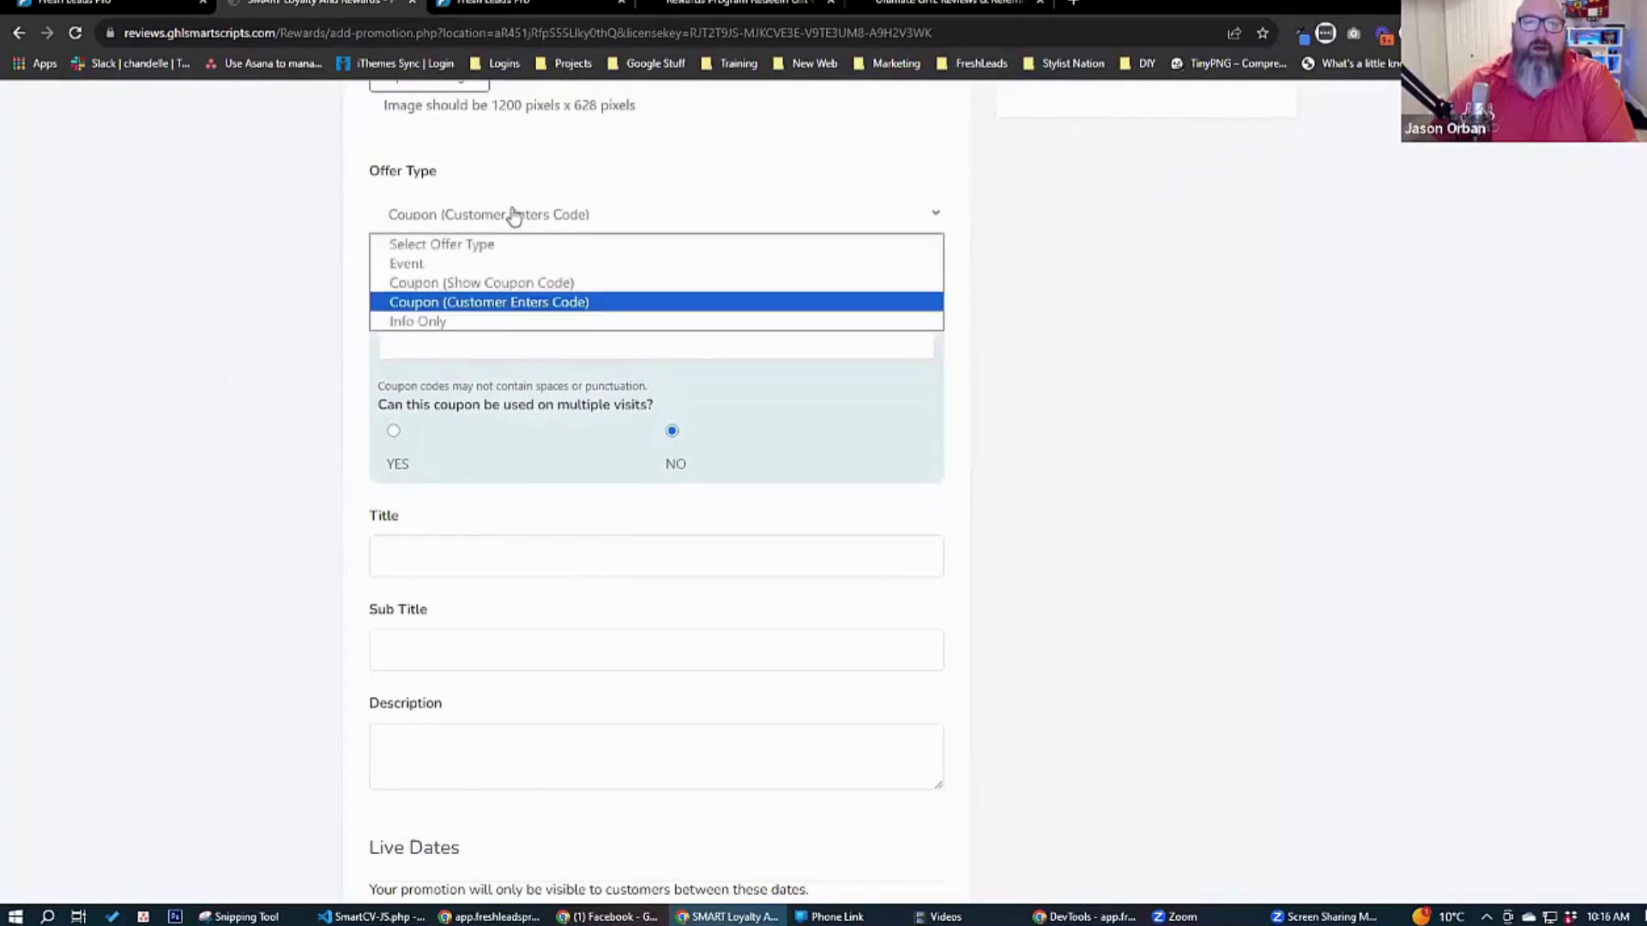
click(534, 283)
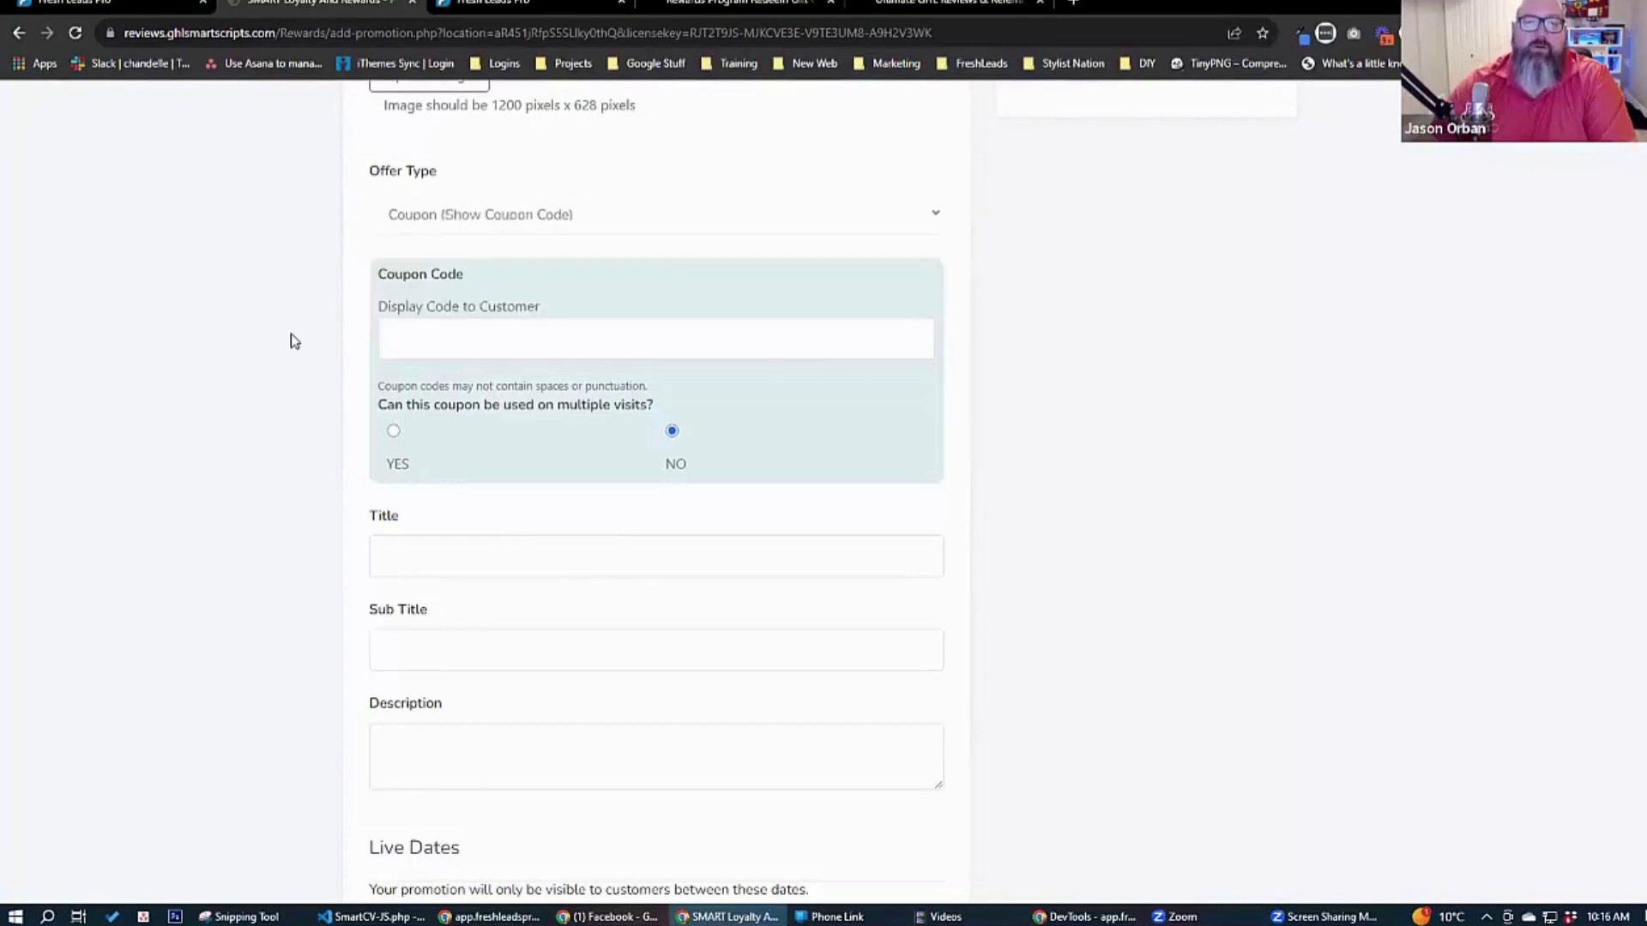
click(457, 342)
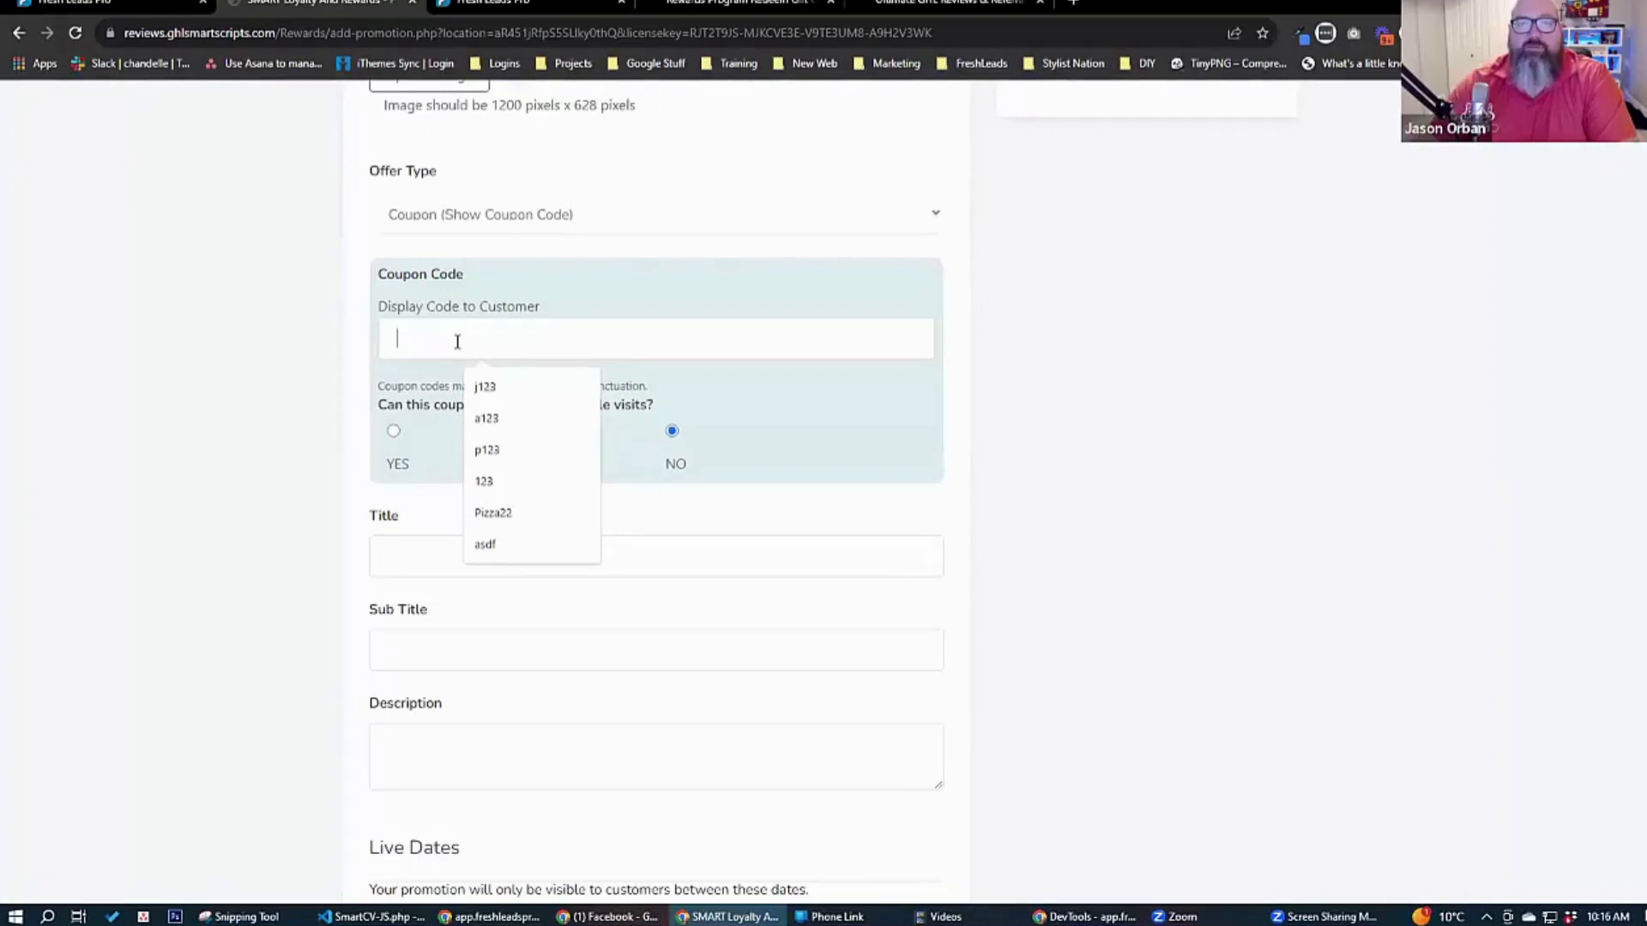
click(265, 348)
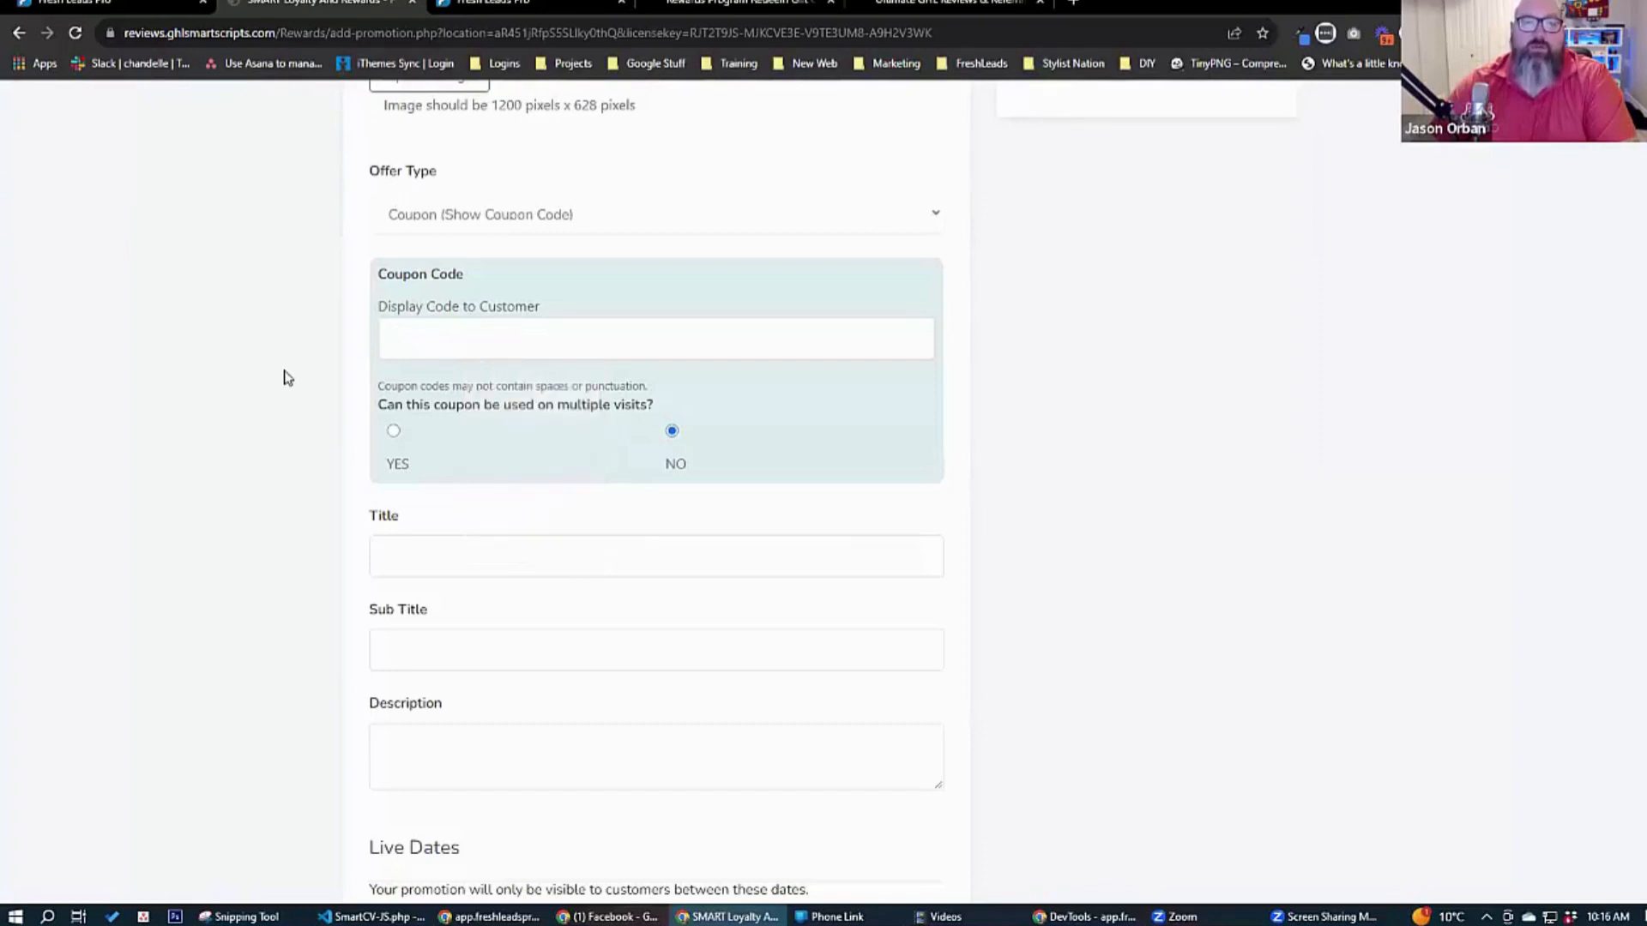
scroll(283, 375, up, 4)
scroll(287, 377, down, 2)
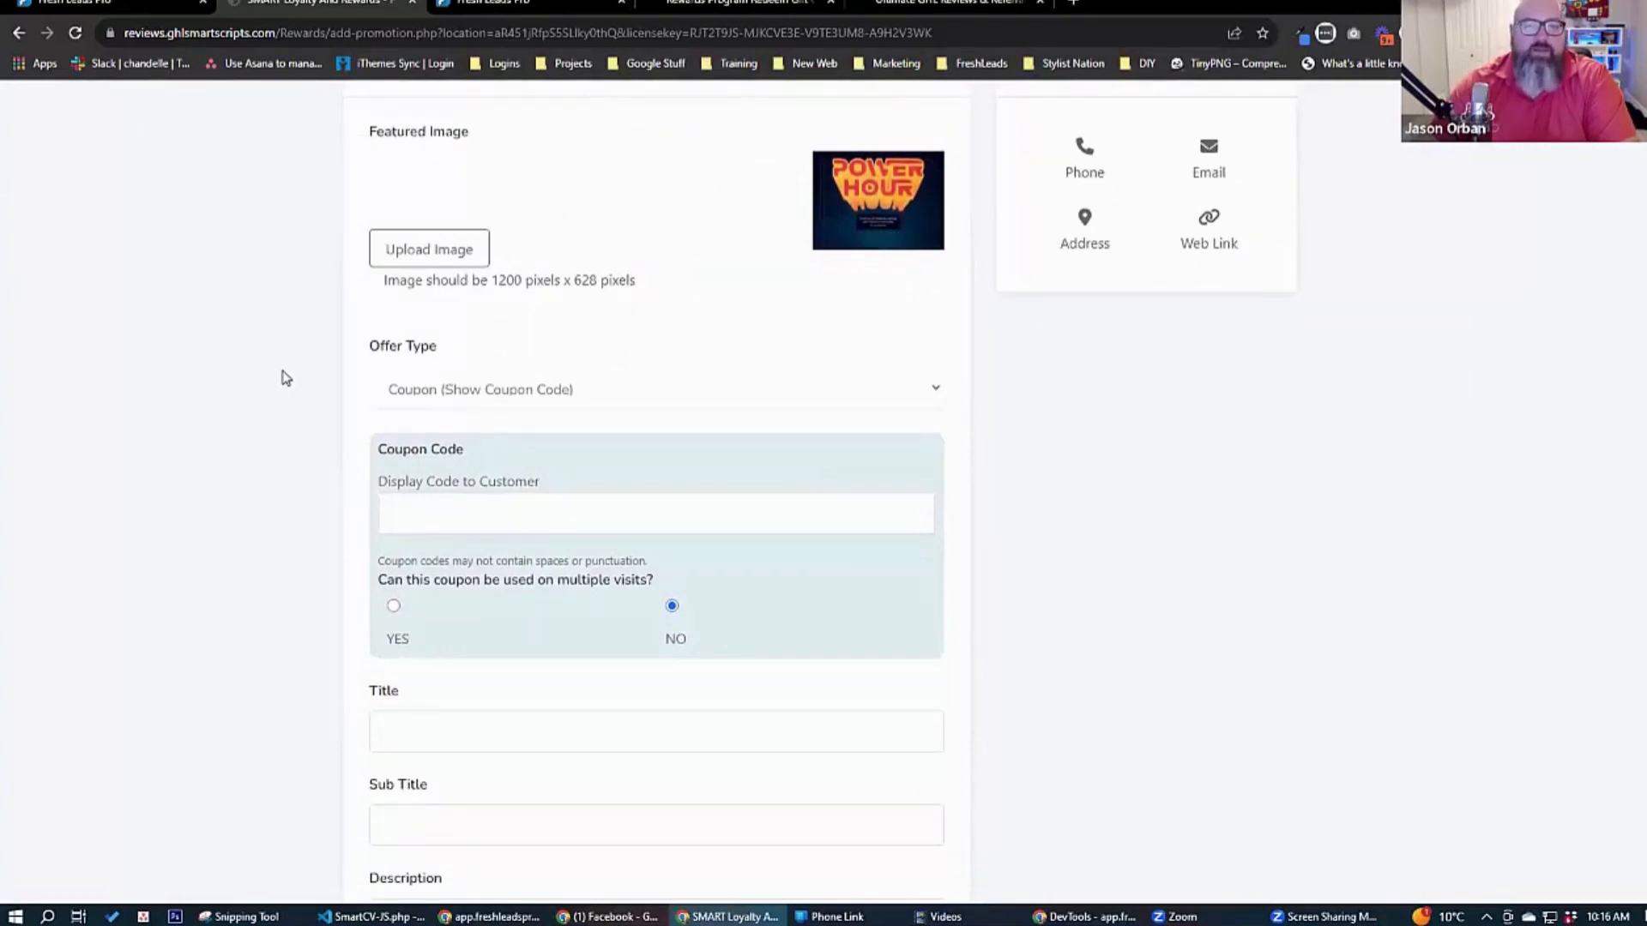
Enter 241appiesOCT as the coupon code displayed to the customer.
click(467, 513)
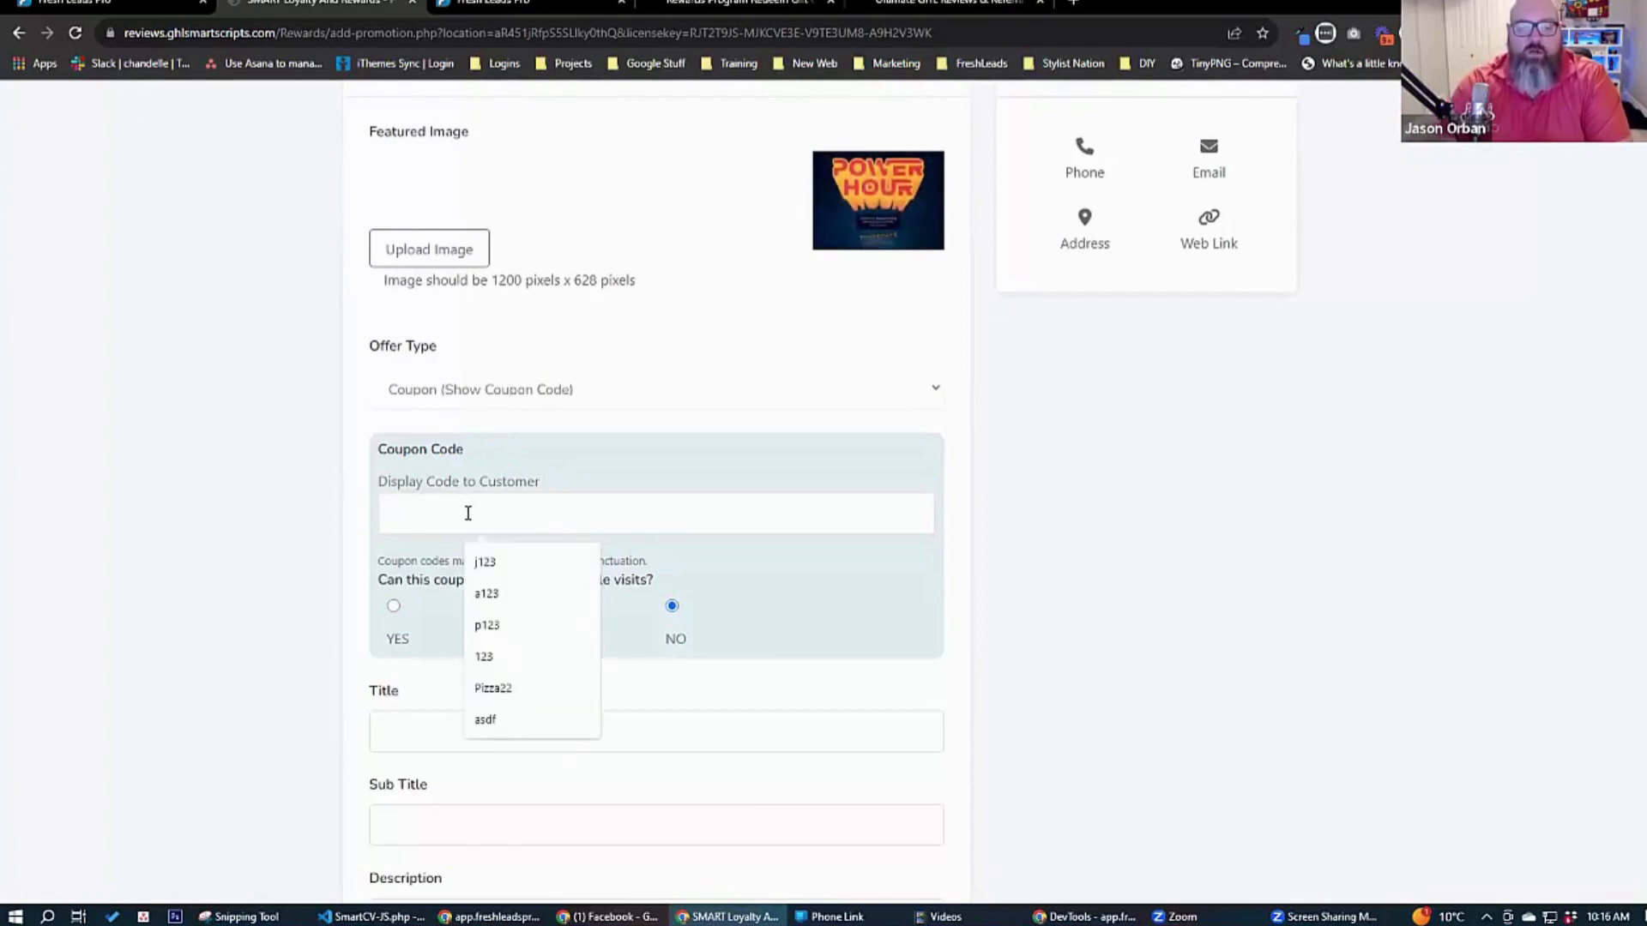
text(241ap)
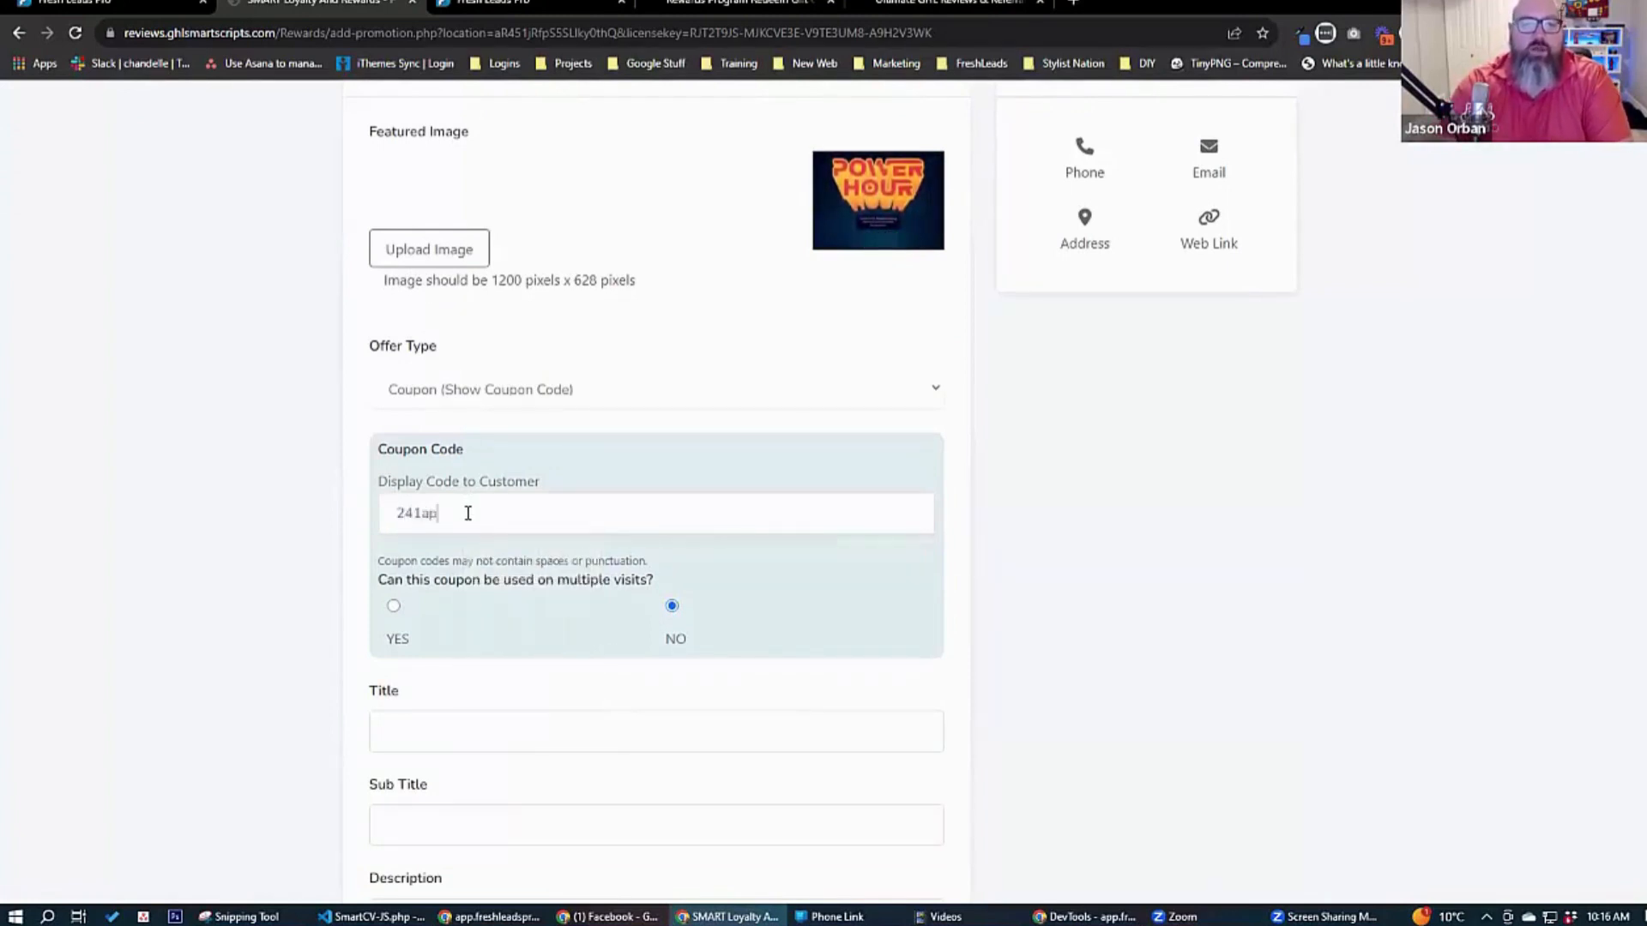
text(pp)
key(BackSpace)
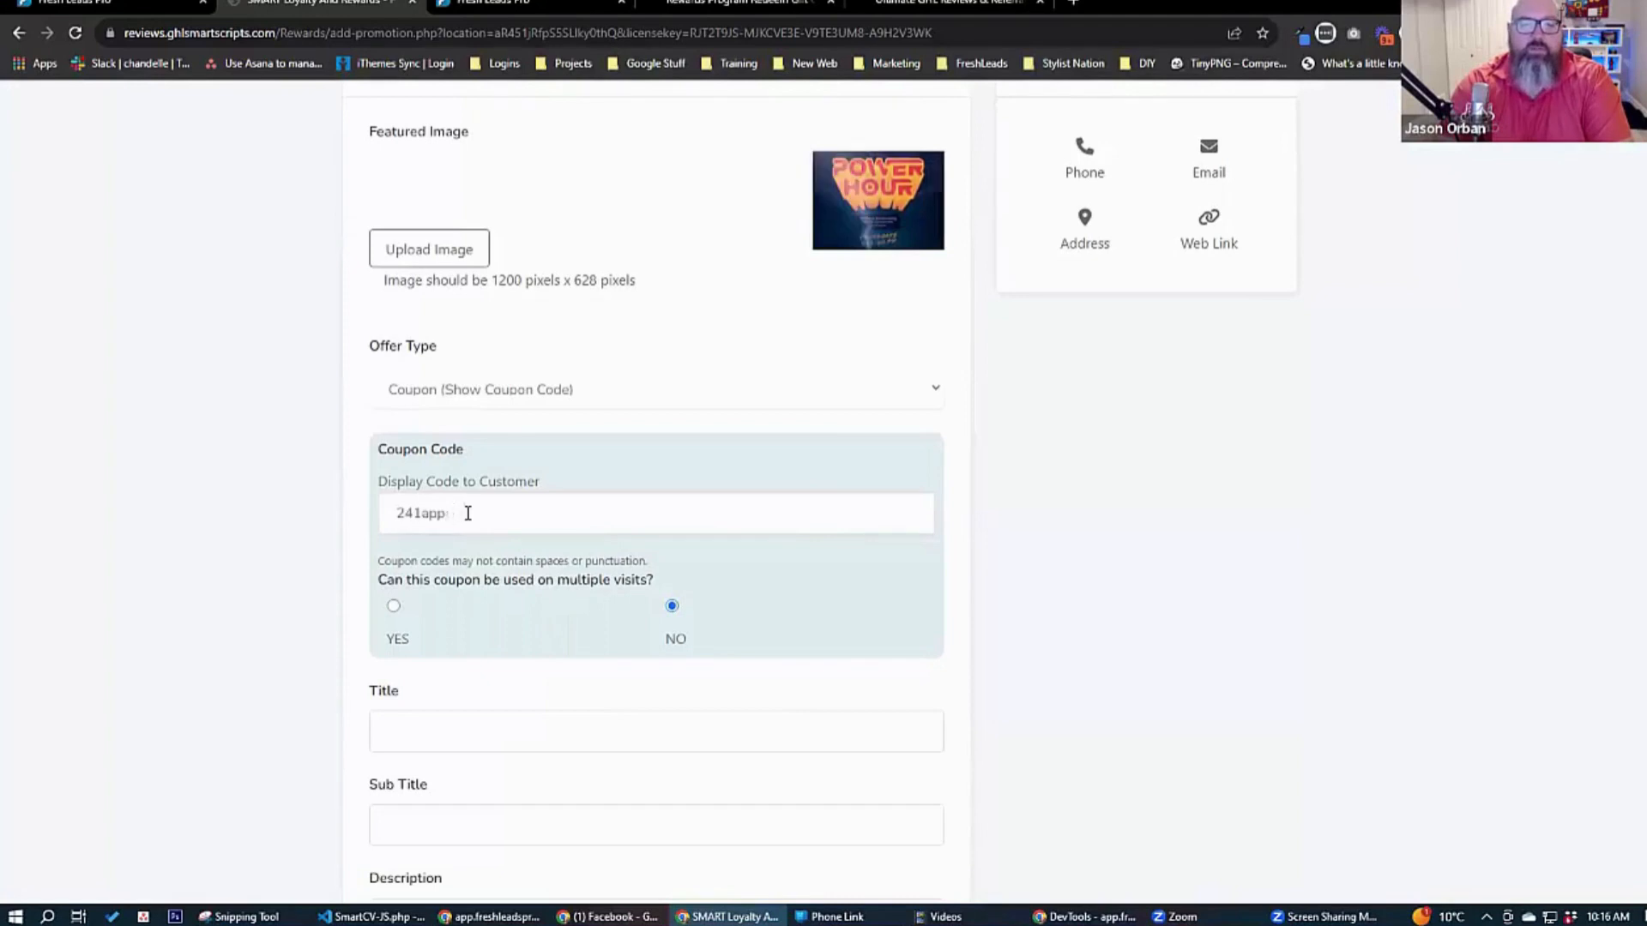
text(iesOCT)
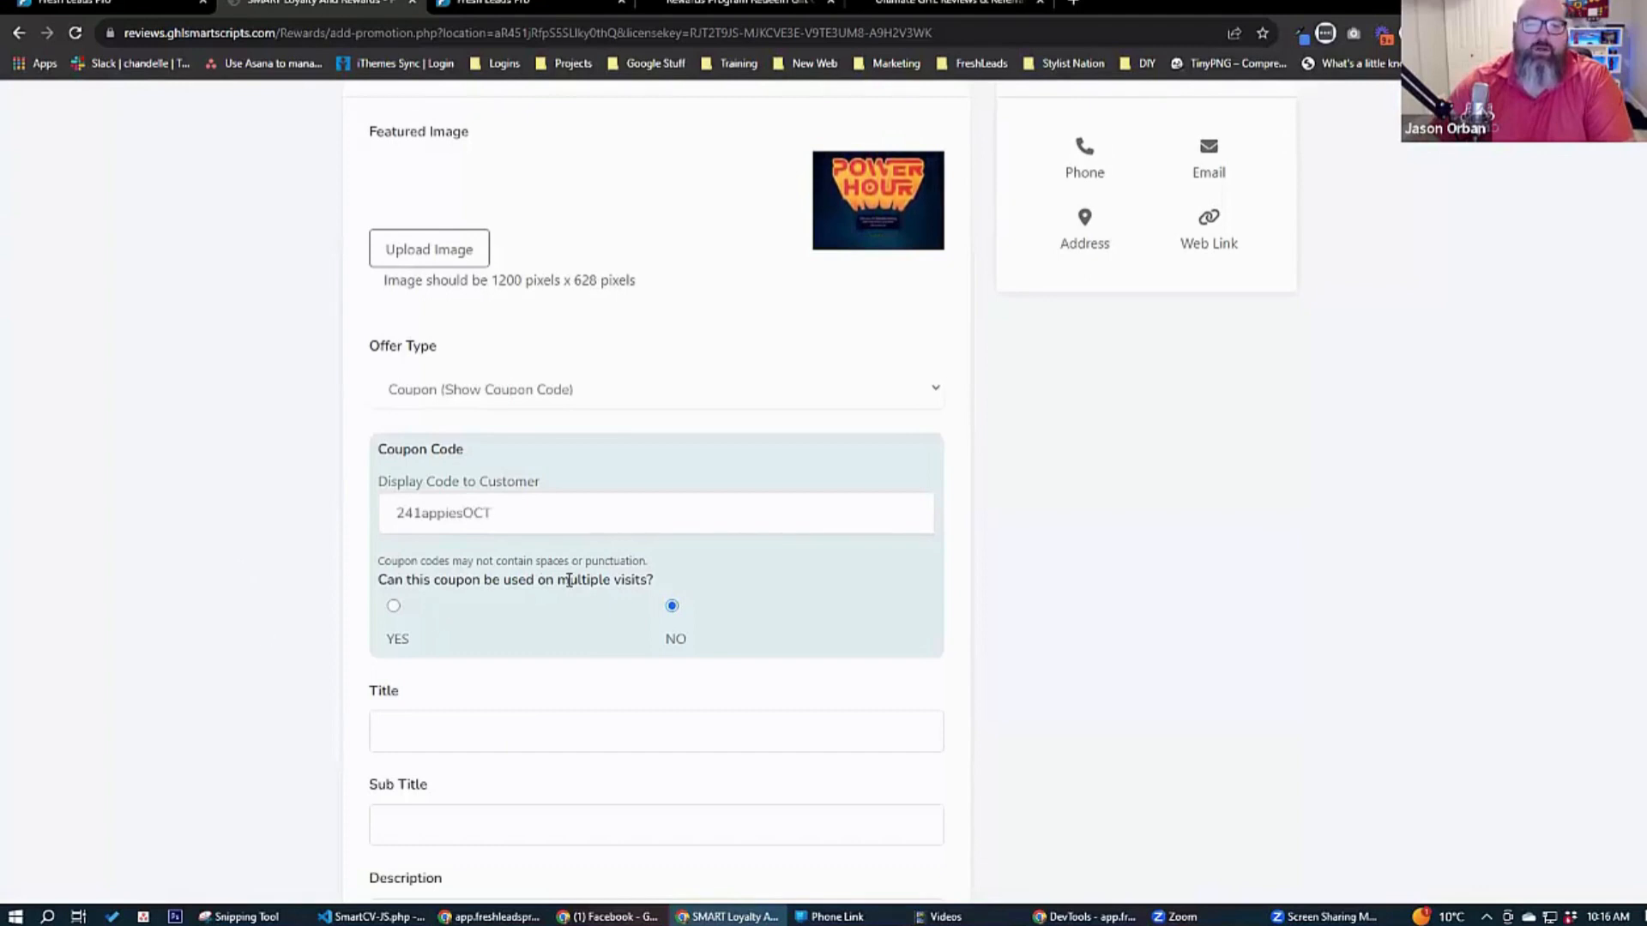
Title the promotion "2 for 1 Appies at your favorite restaurant".
scroll(316, 628, down, 2)
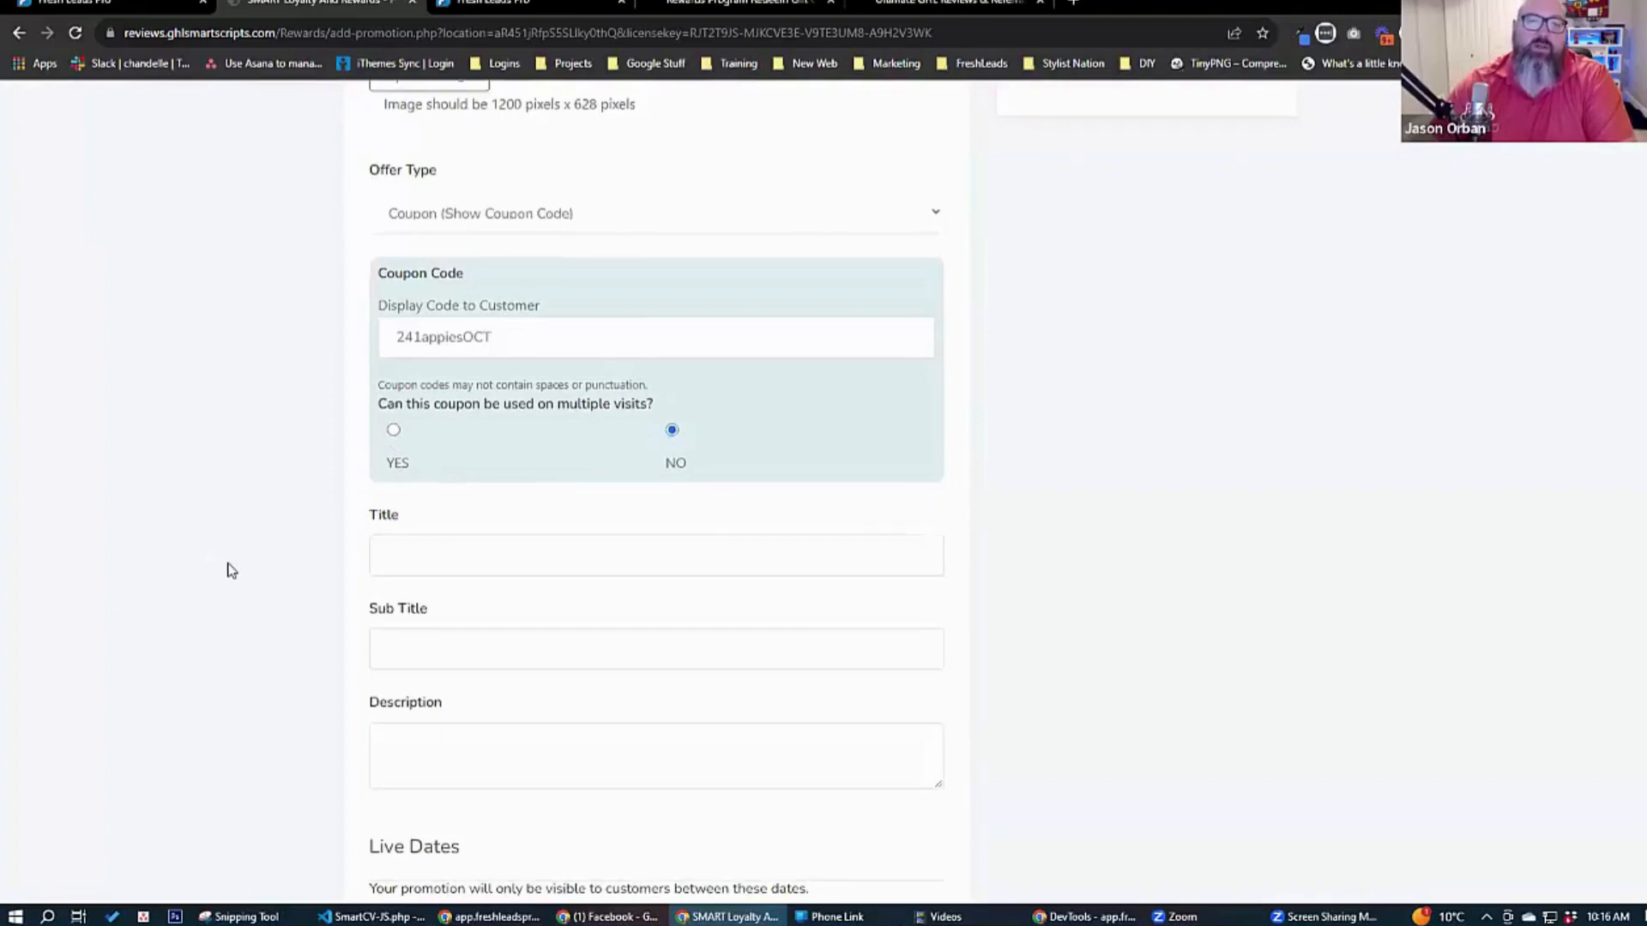
scroll(228, 569, down, 2)
click(461, 386)
text(2 4)
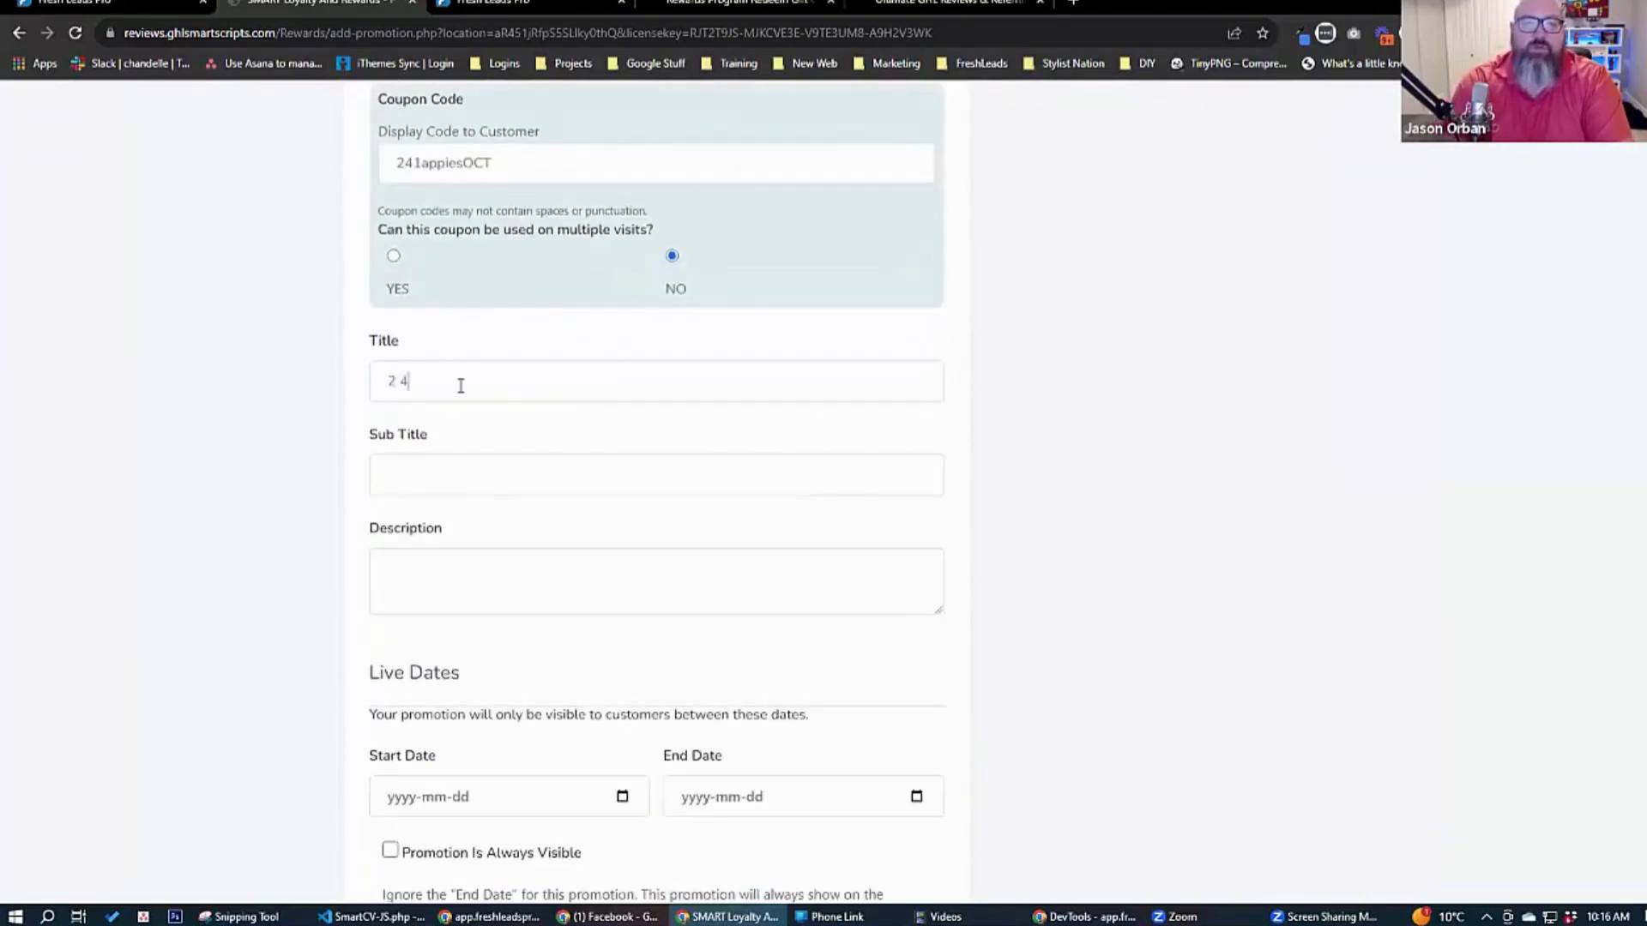
text(or 1 )
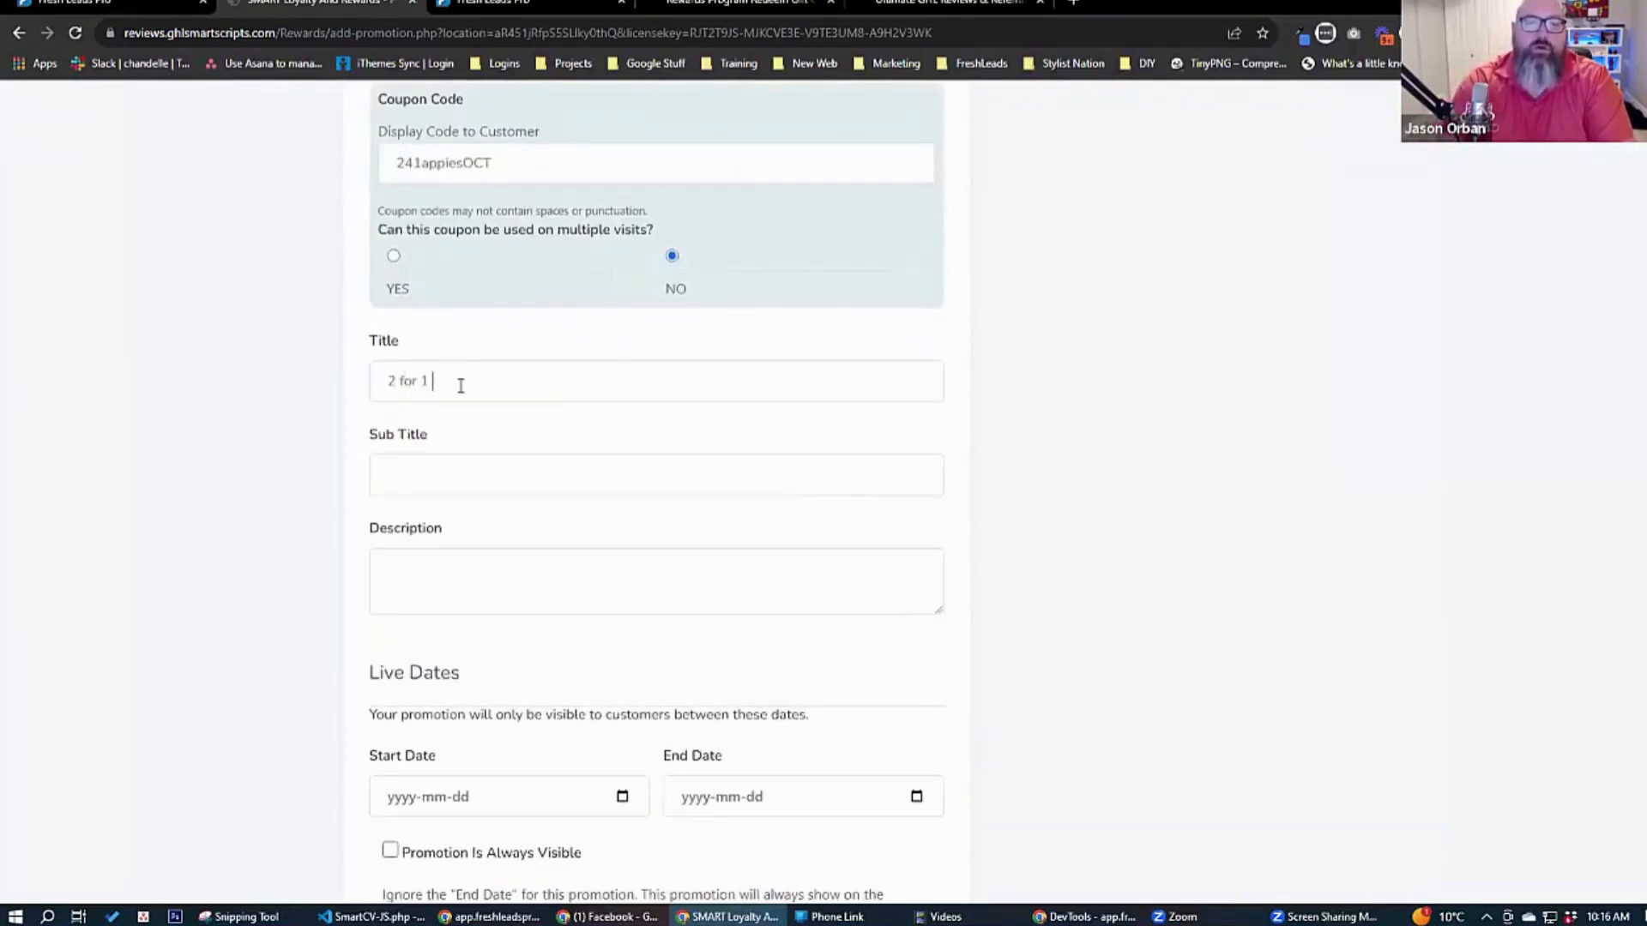
text(Appies at your favorite restaurants)
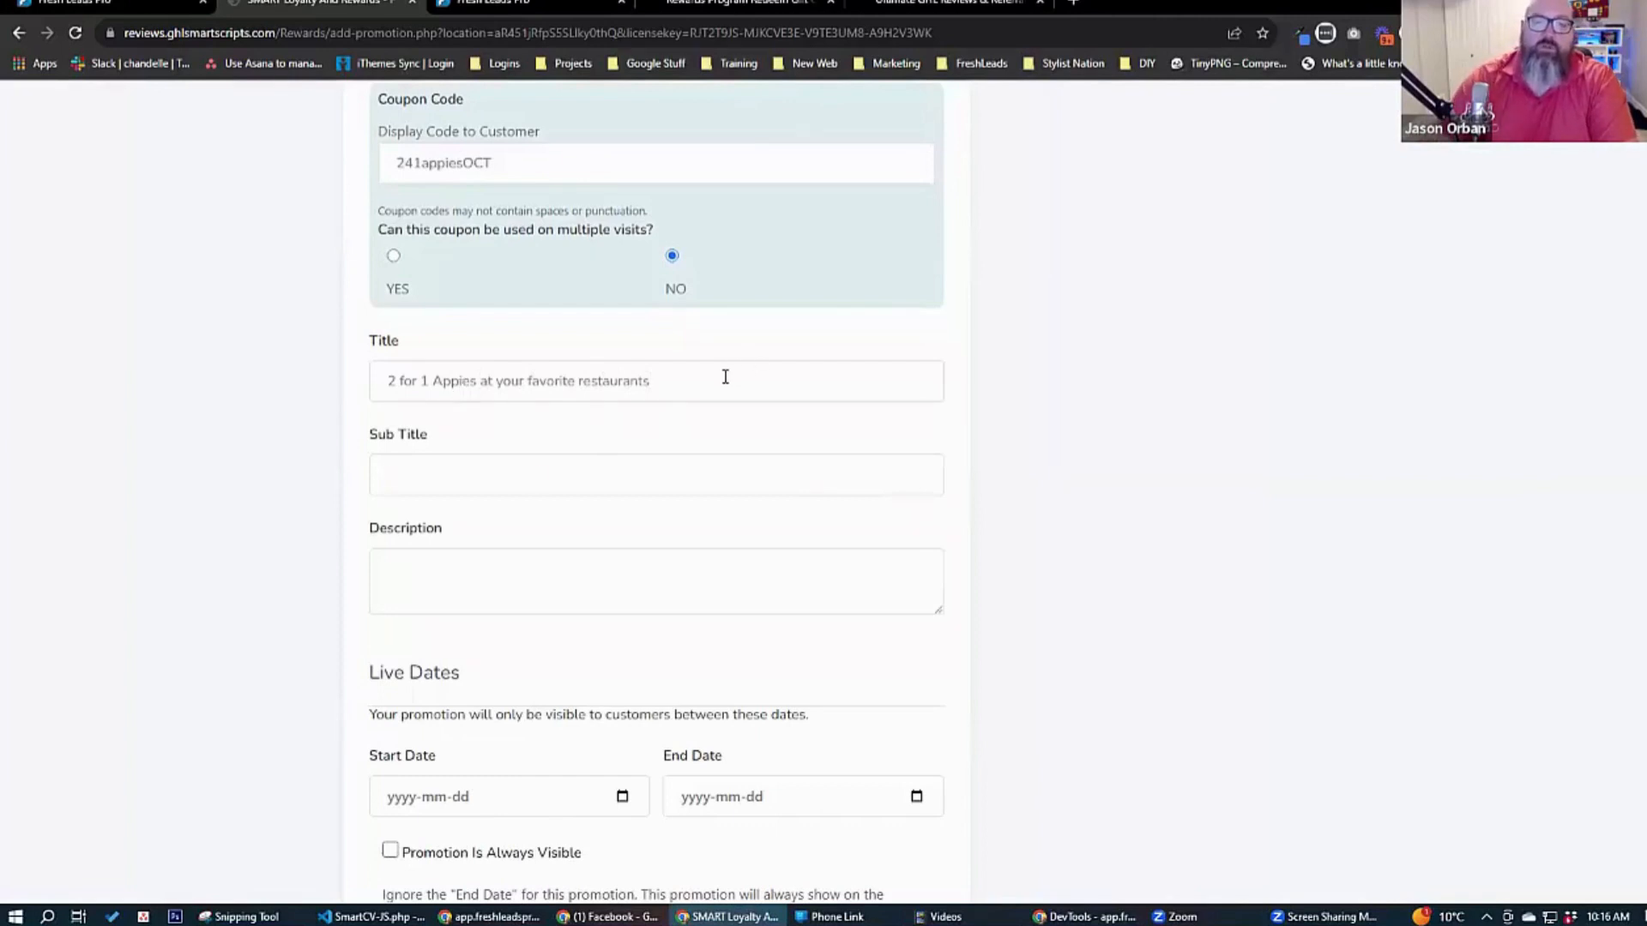
key(BackSpace)
Enter "Come and get your appies on" as the promotion's subtitle.
key(Tab)
text(Comp)
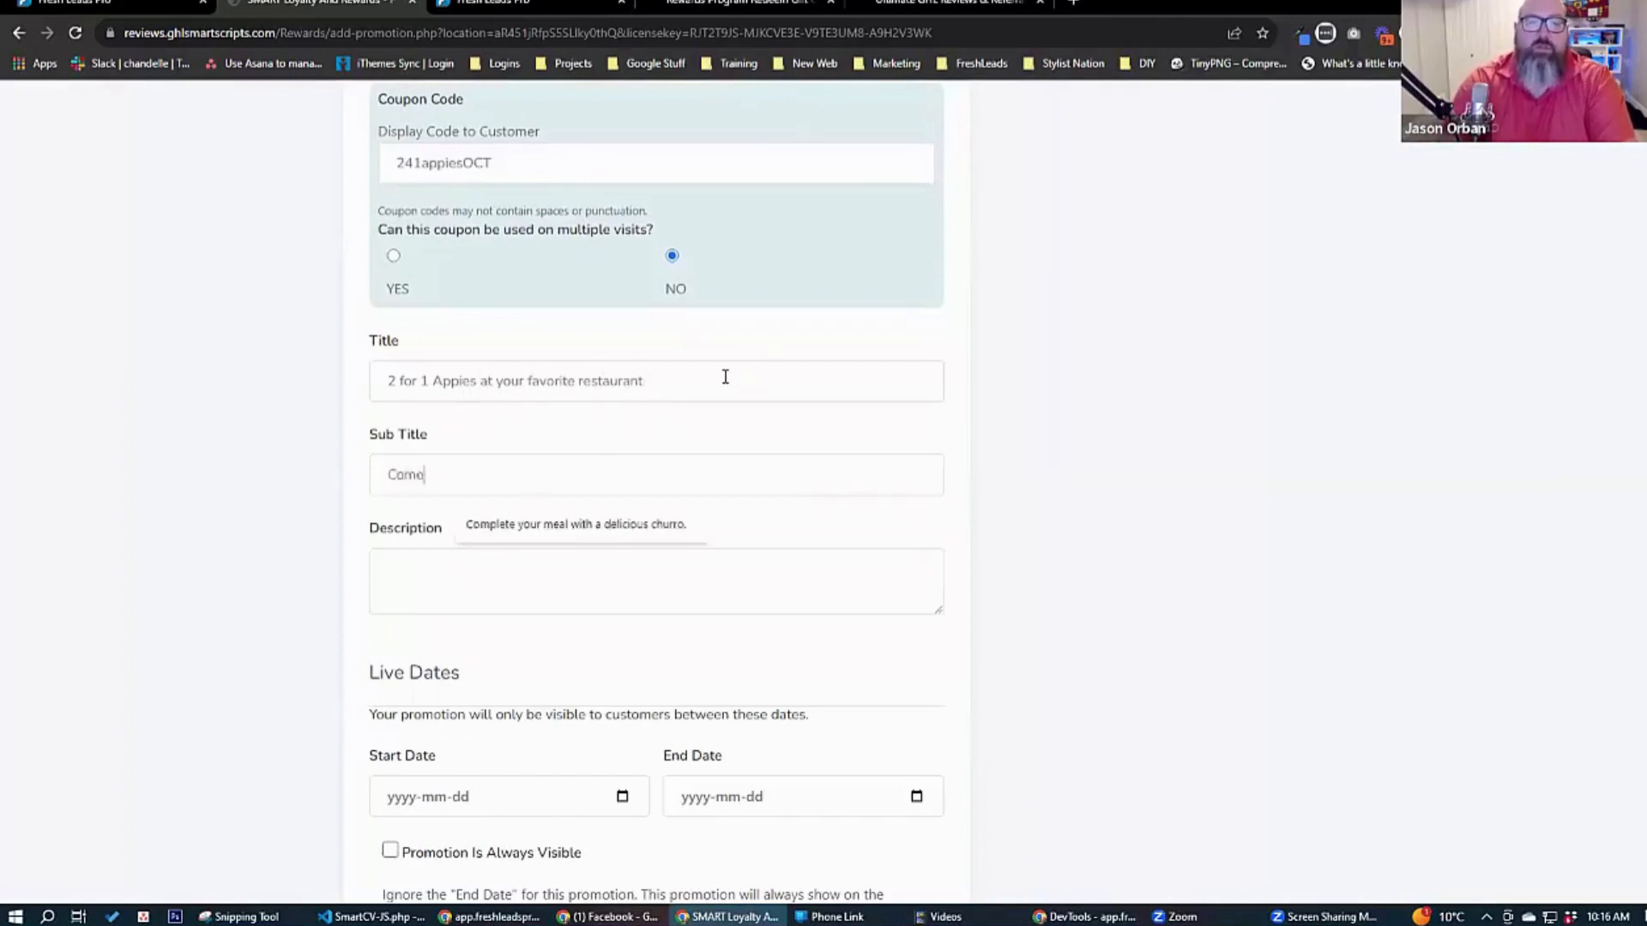
text( and sha)
key(BackSpace)
key(BackSpace)
key(BackSpace)
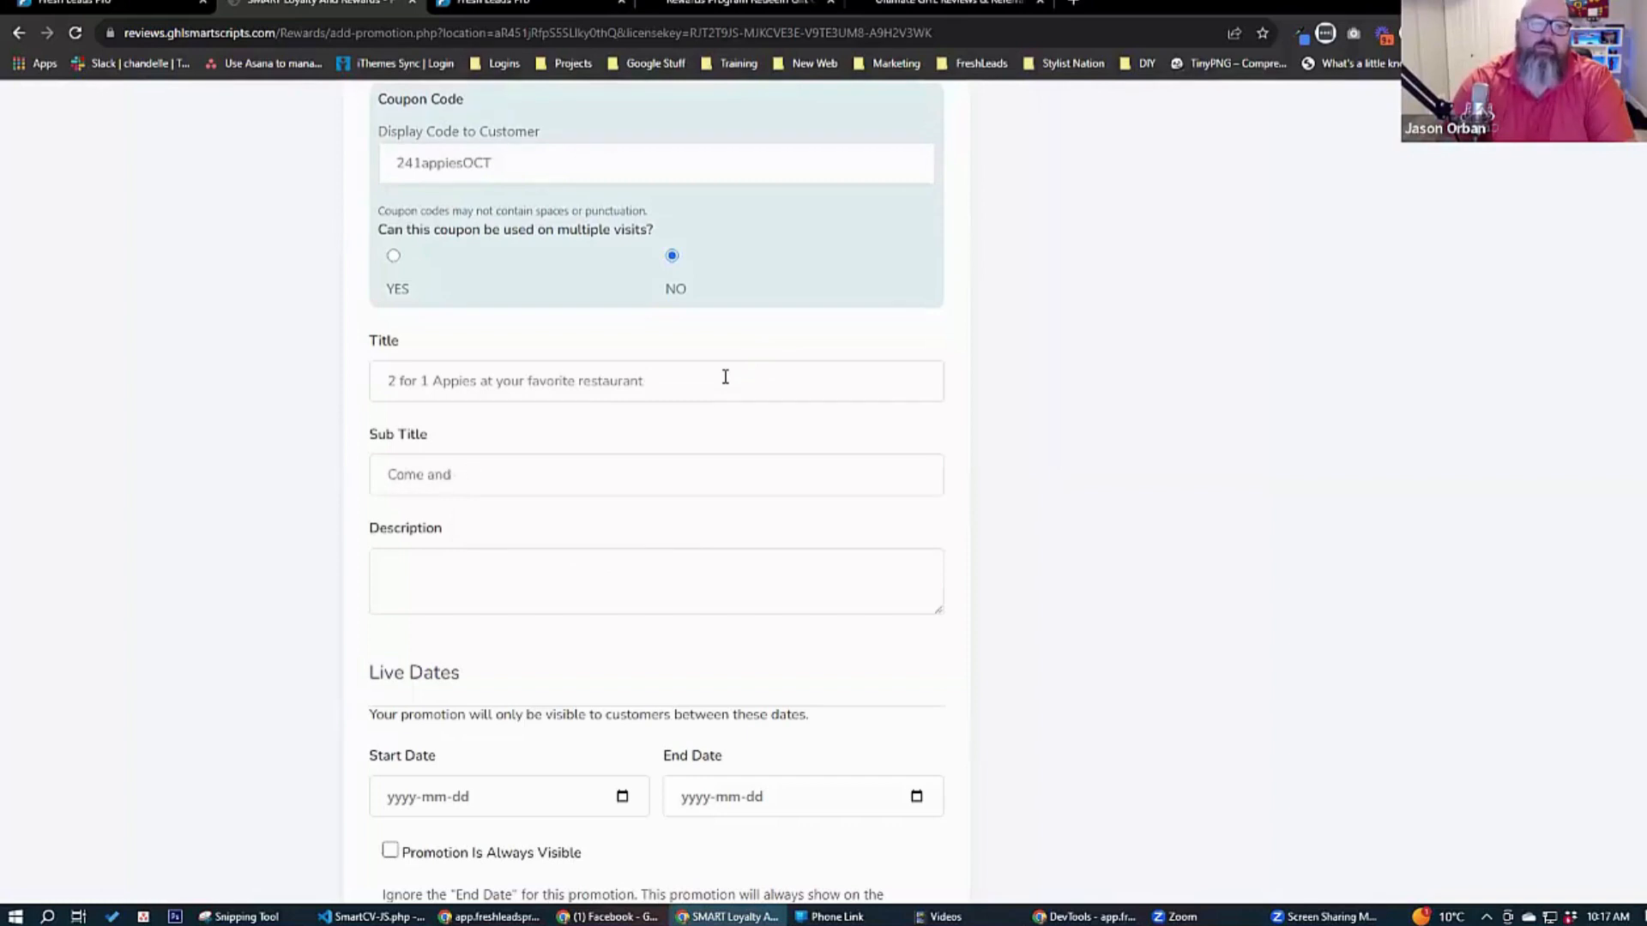
text(get )
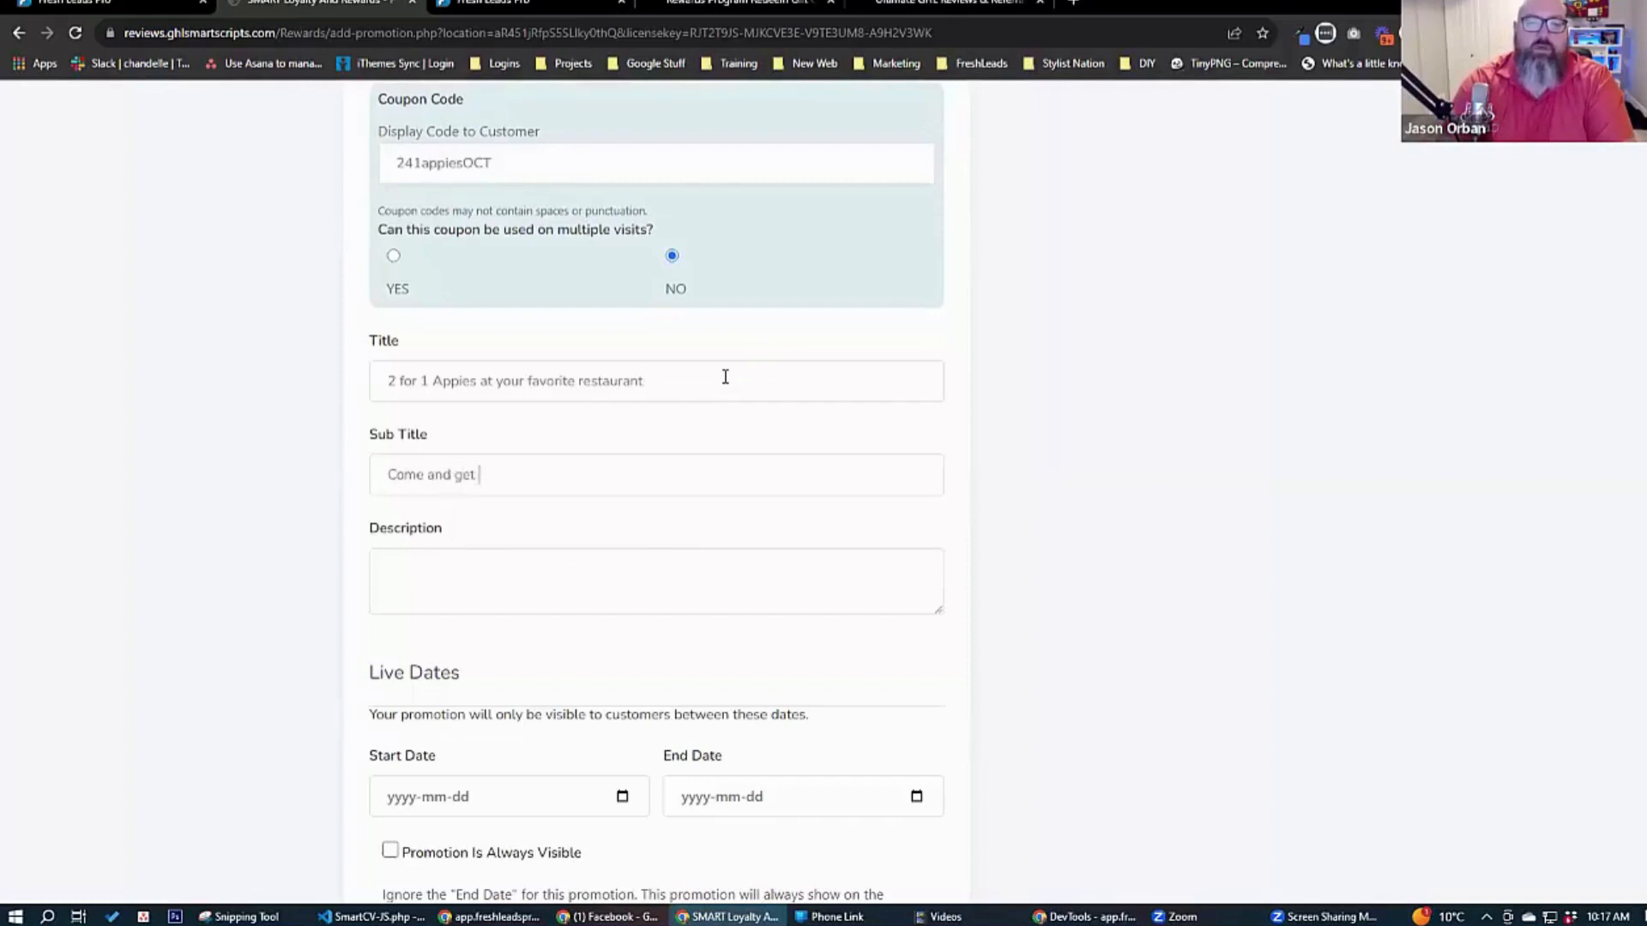
text(your appies on)
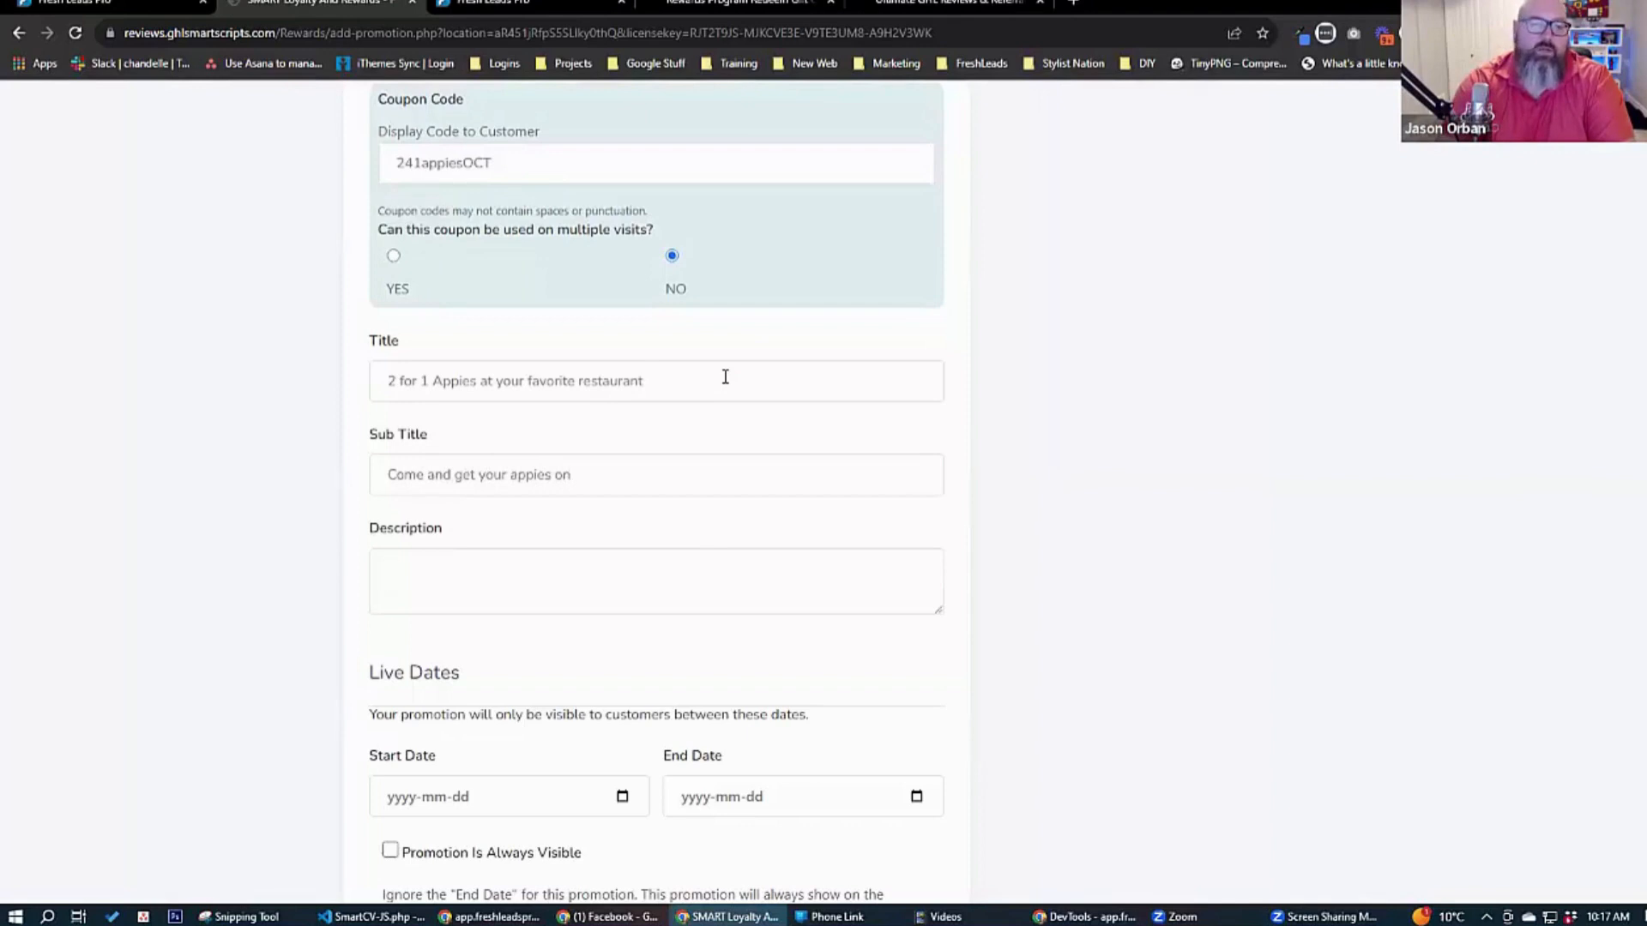
text(Get )
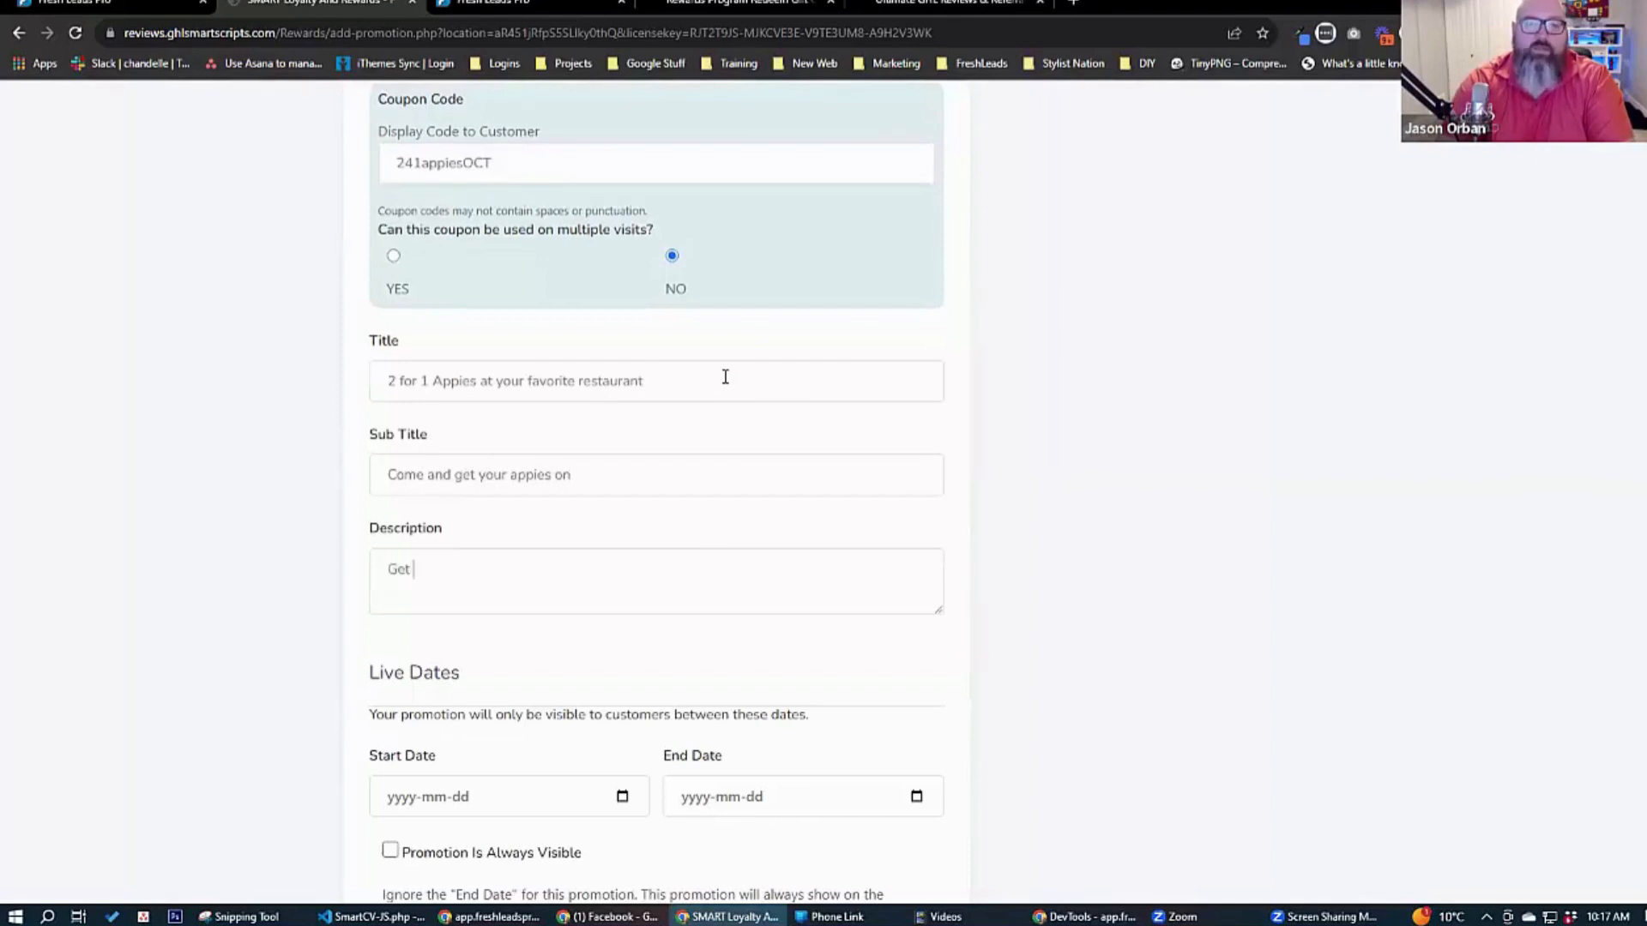
text(2 for one app)
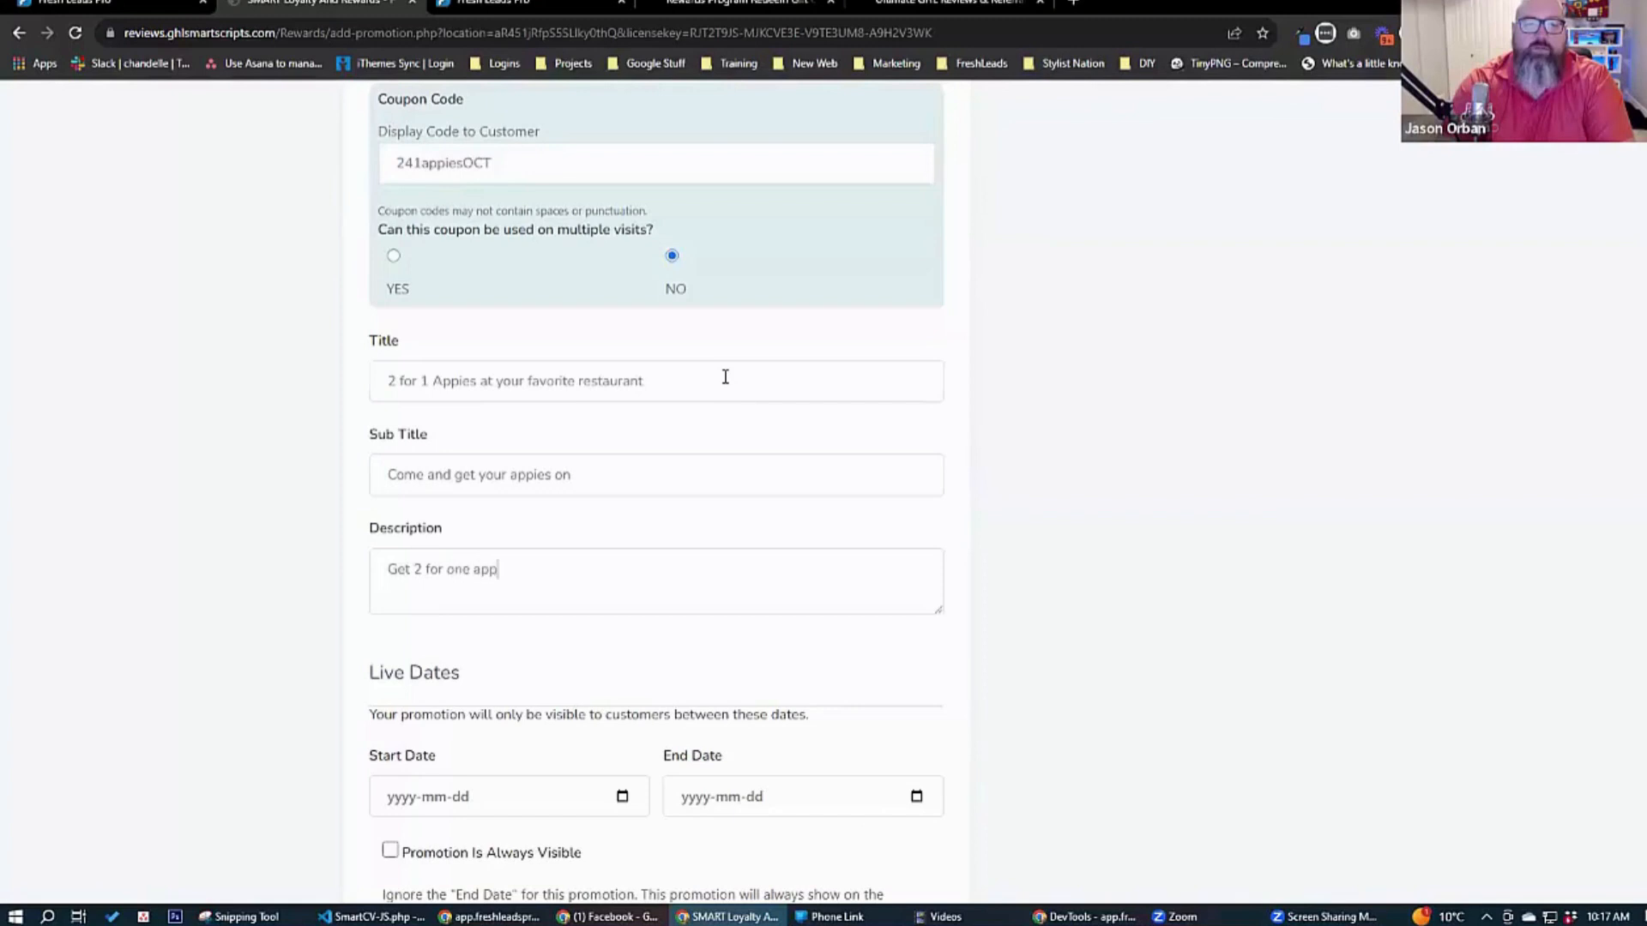
text(ies every day )
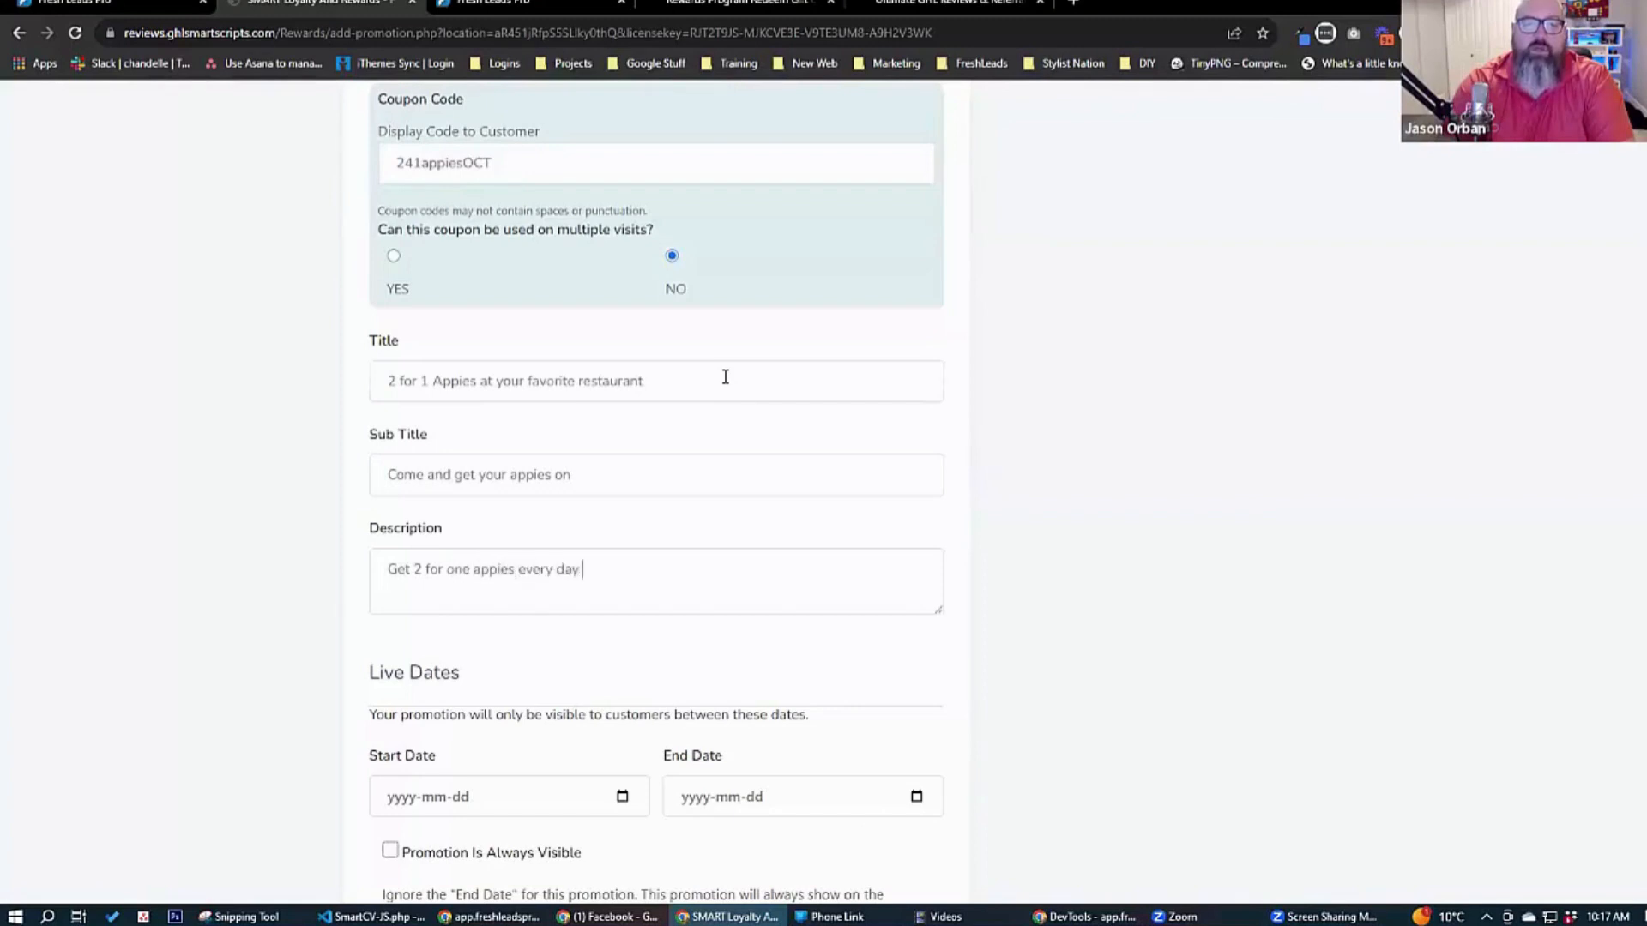
text(with this)
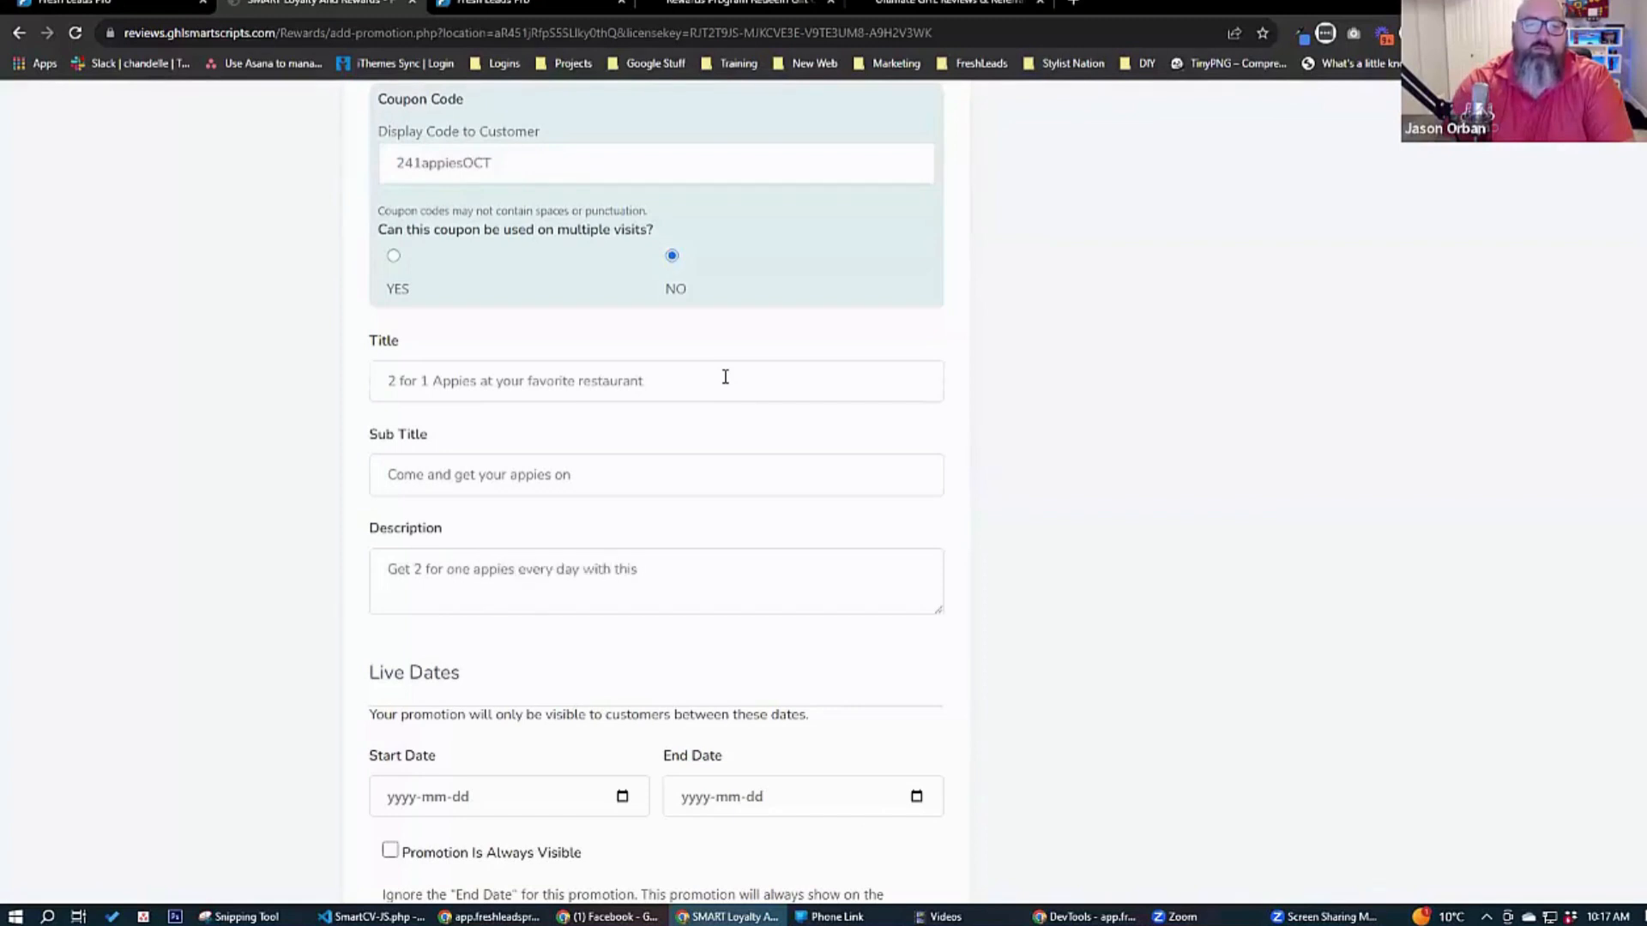
Enter the description "Get 2 for one appies when you show this code to our staff. Make sure to show the coupon code before you order.".
key(BackSpace)
key(BackSpace)
key(BackSpace)
key(BackSpace)
key(BackSpace)
key(BackSpace)
key(BackSpace)
key(BackSpace)
key(BackSpace)
key(BackSpace)
key(BackSpace)
key(BackSpace)
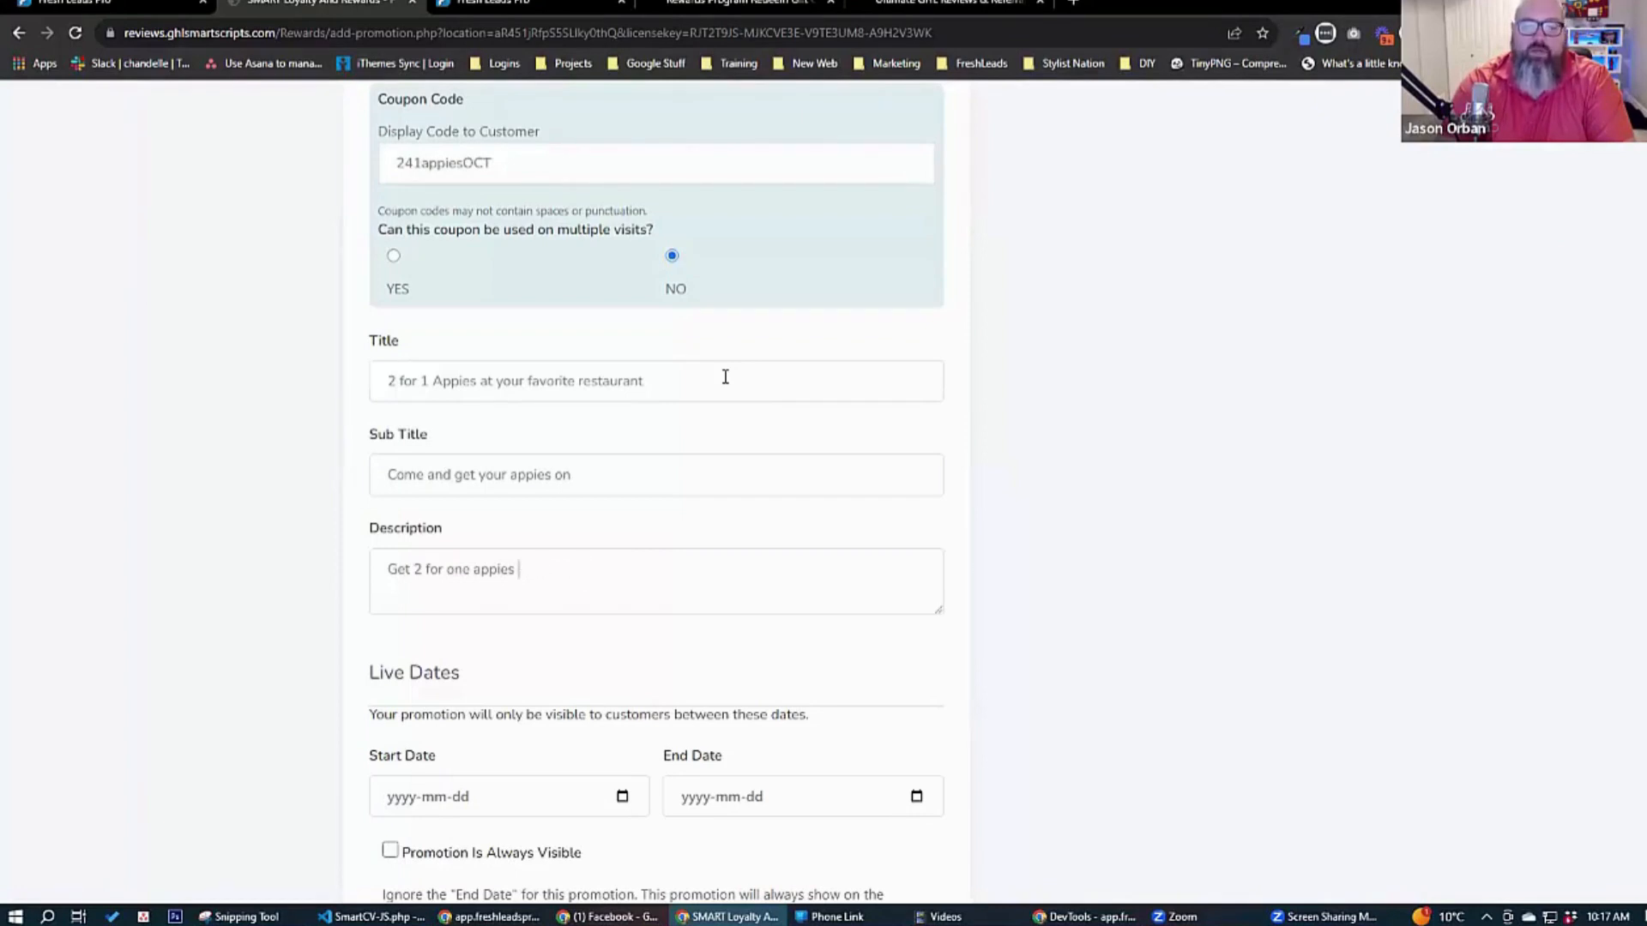
text(when you show th)
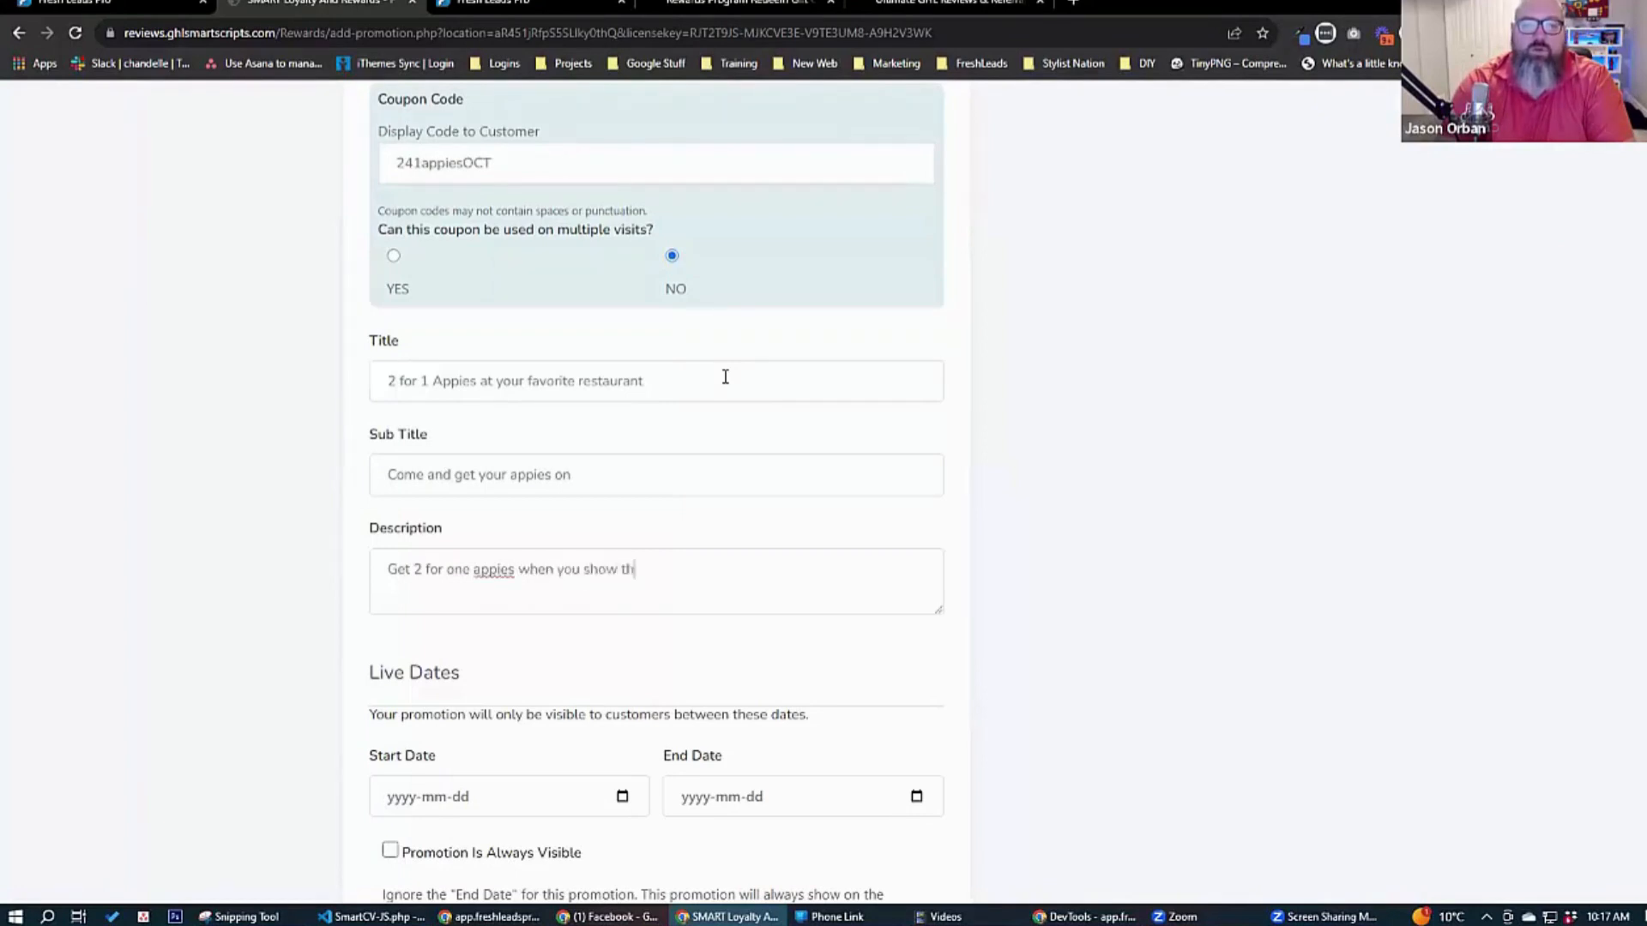
text(is code to our )
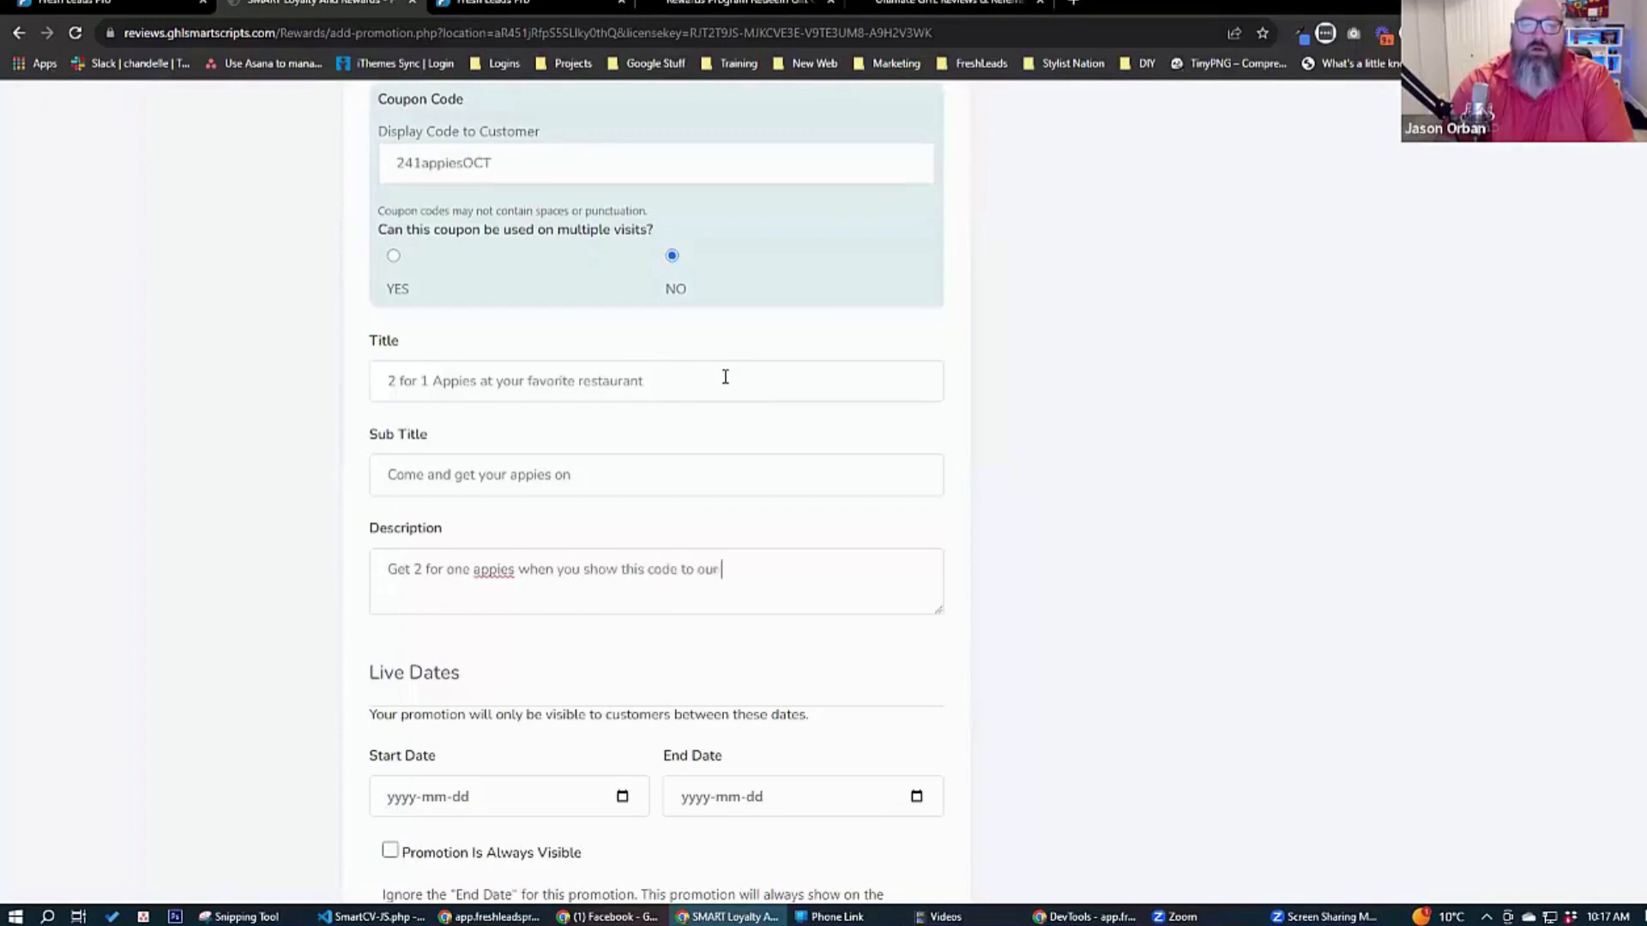
text(staff. Make sure to show the coupon cod)
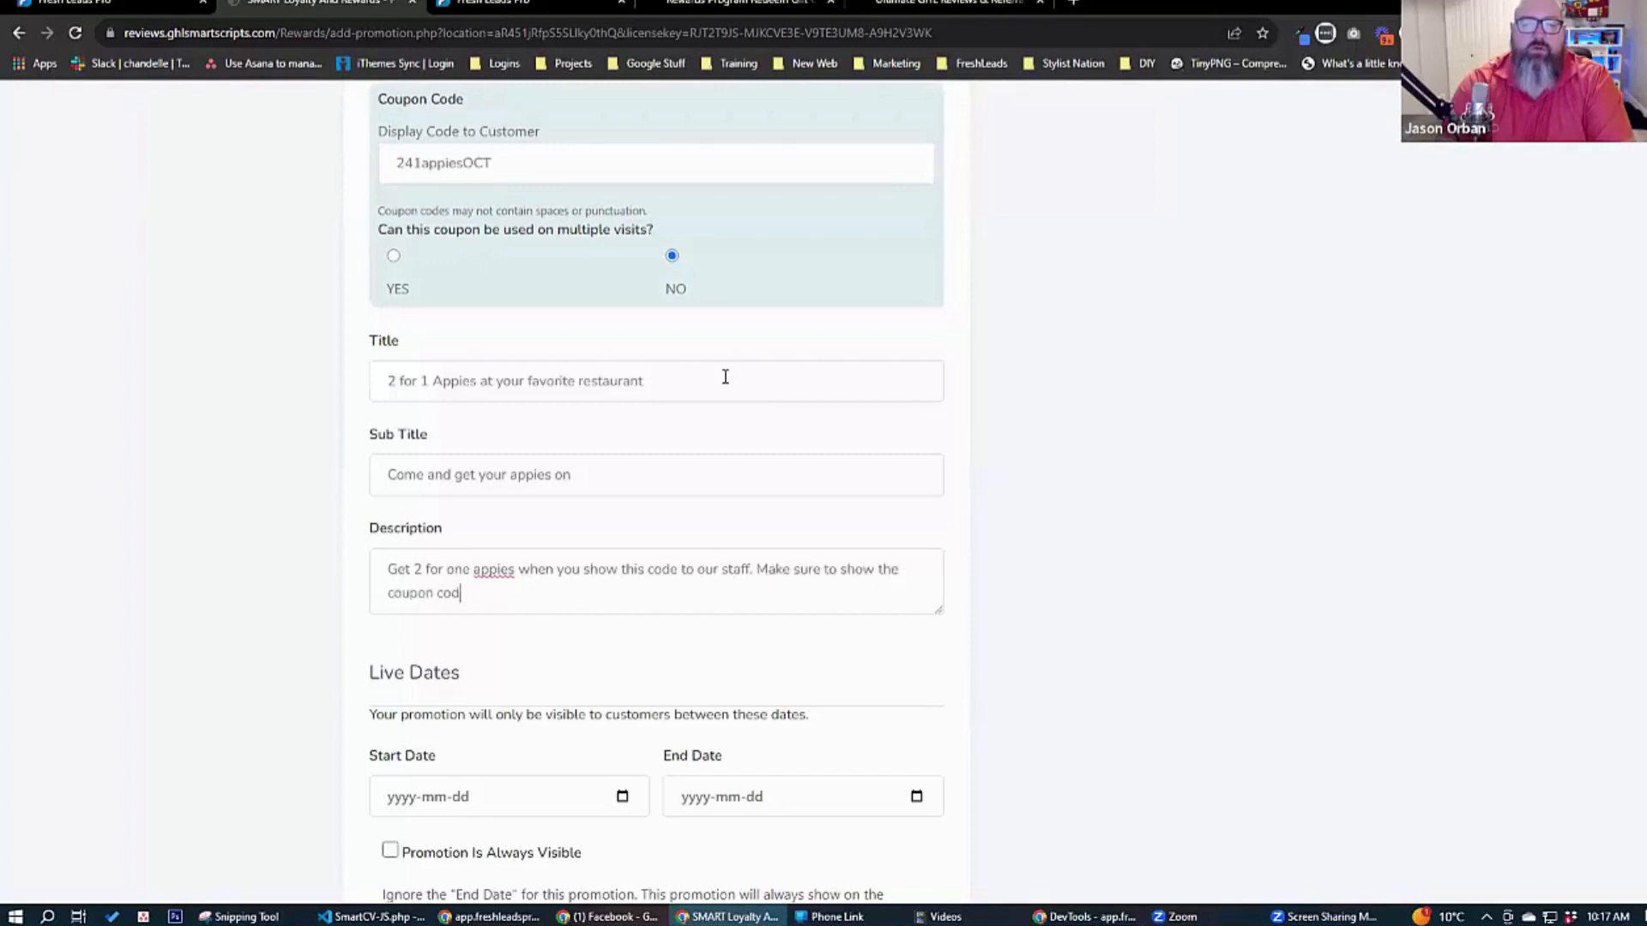
text(e before you order.)
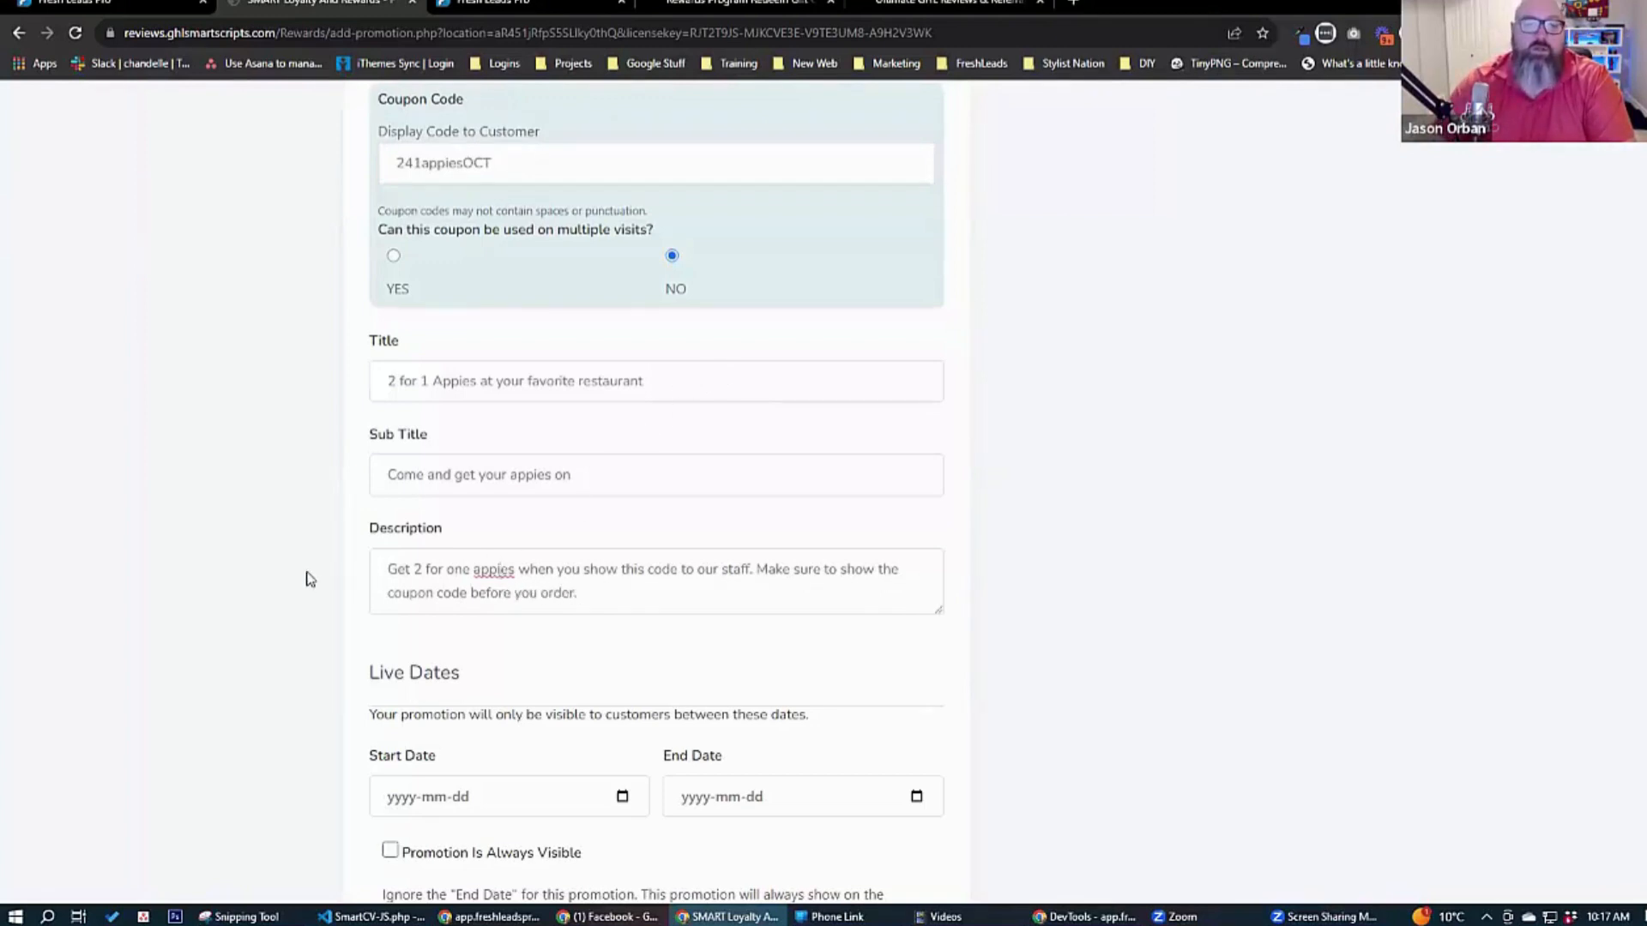
Set the promotion's live dates from 2023-10-12 to 2023-10-31.
scroll(312, 562, down, 4)
click(621, 475)
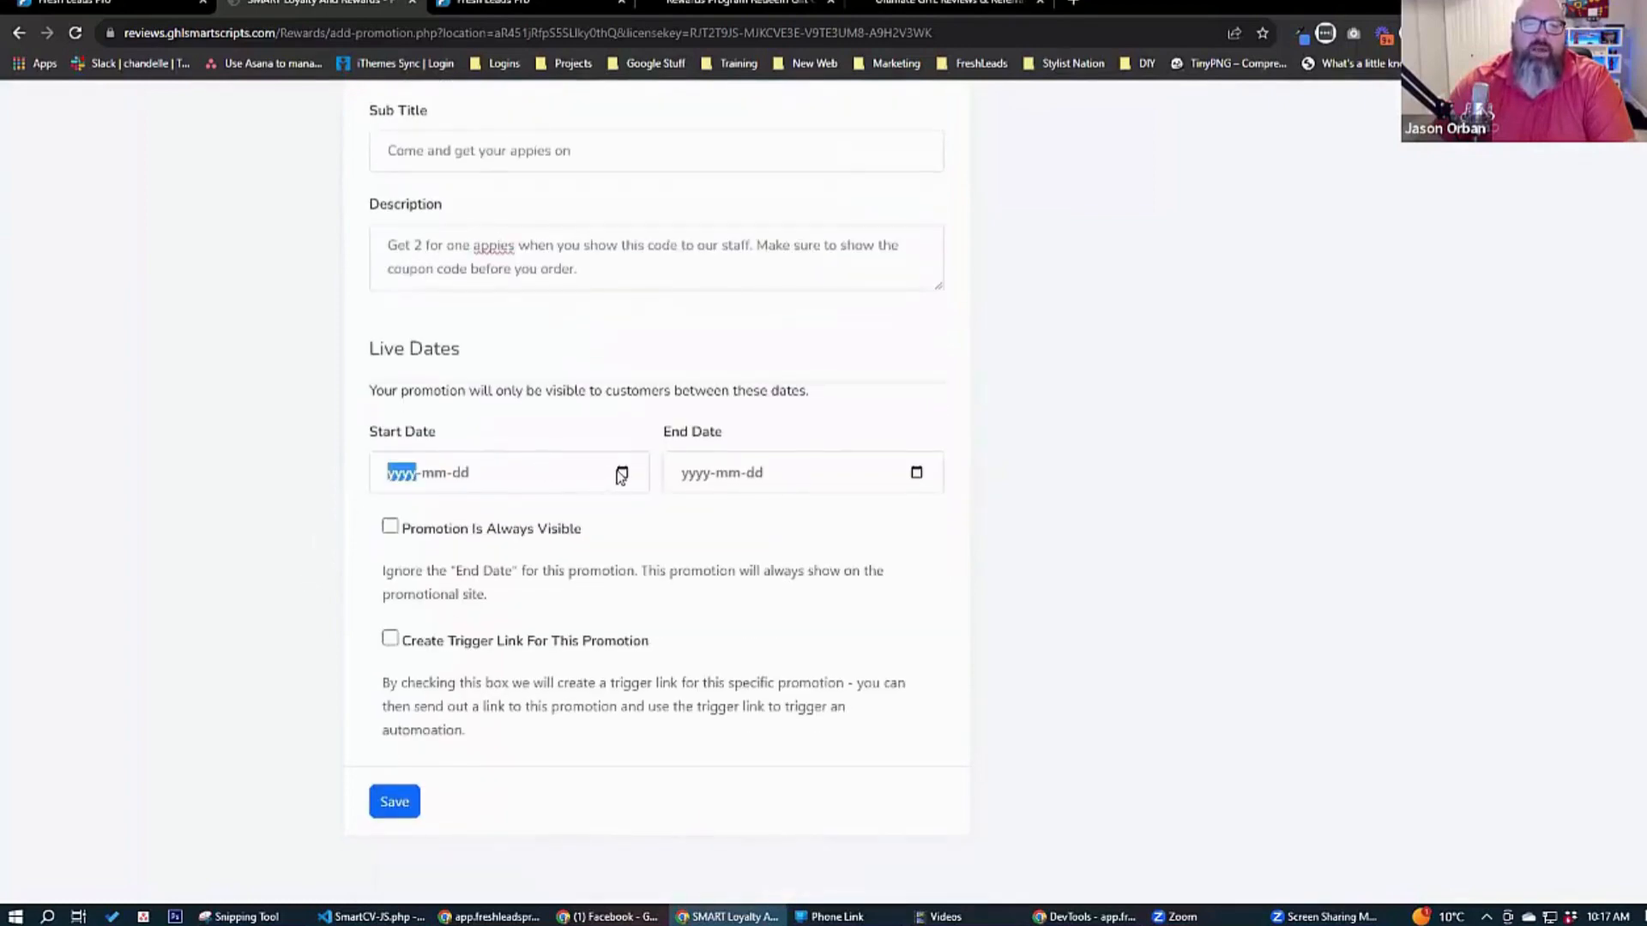
click(929, 476)
click(917, 472)
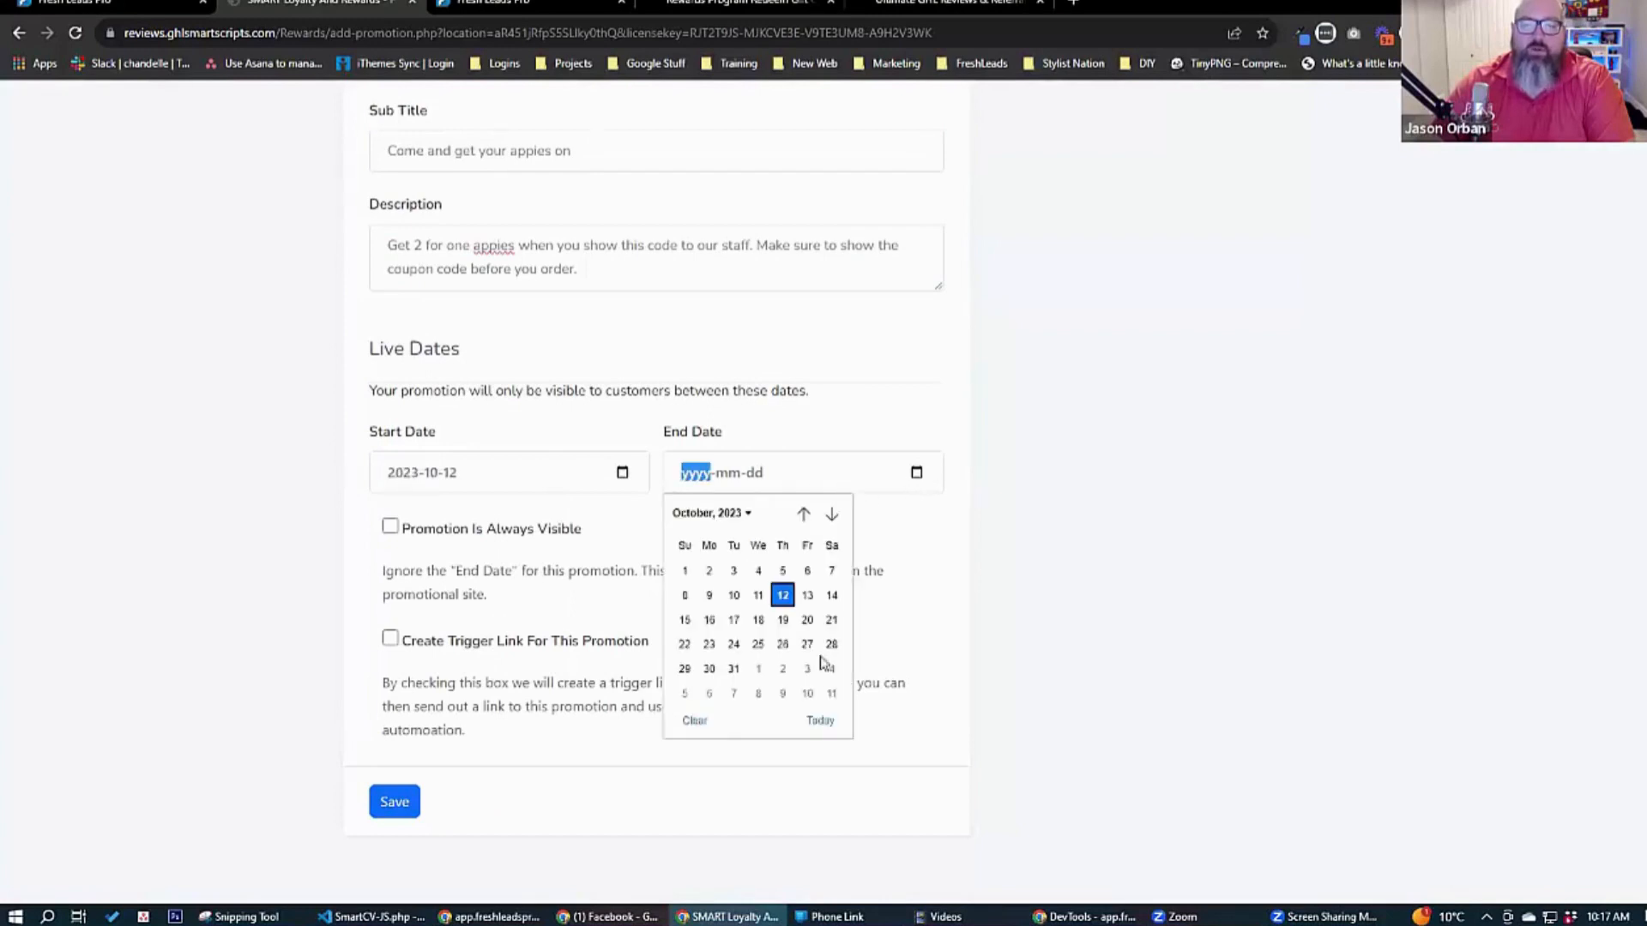
click(732, 668)
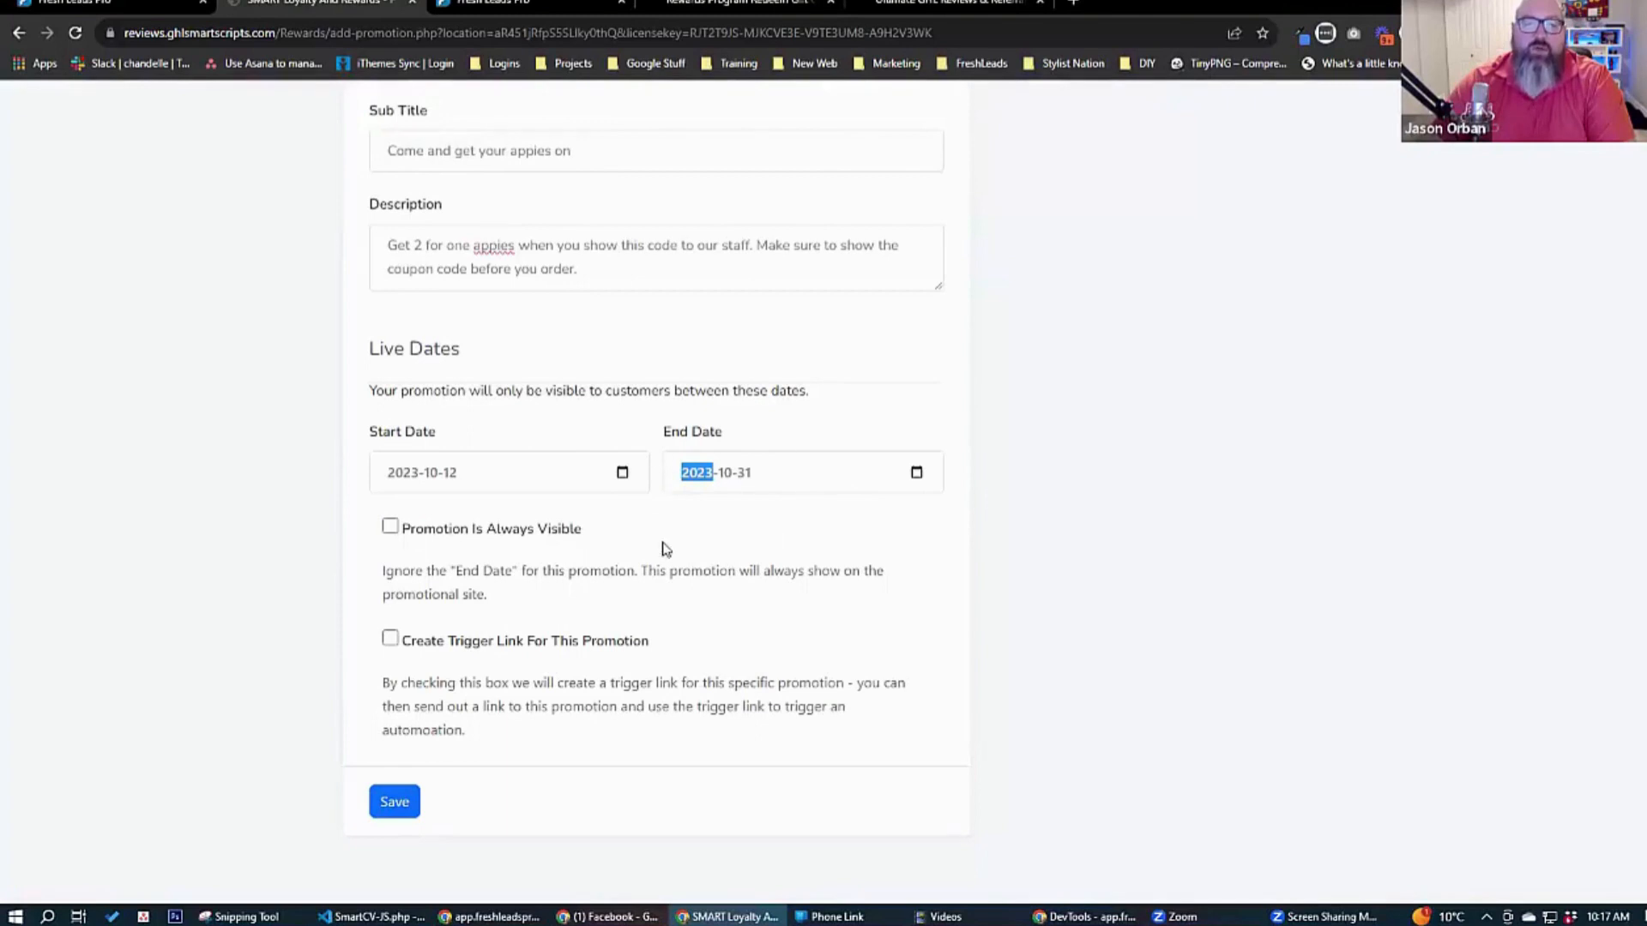
Make the promotion always visible regardless of its end date and save it.
click(390, 527)
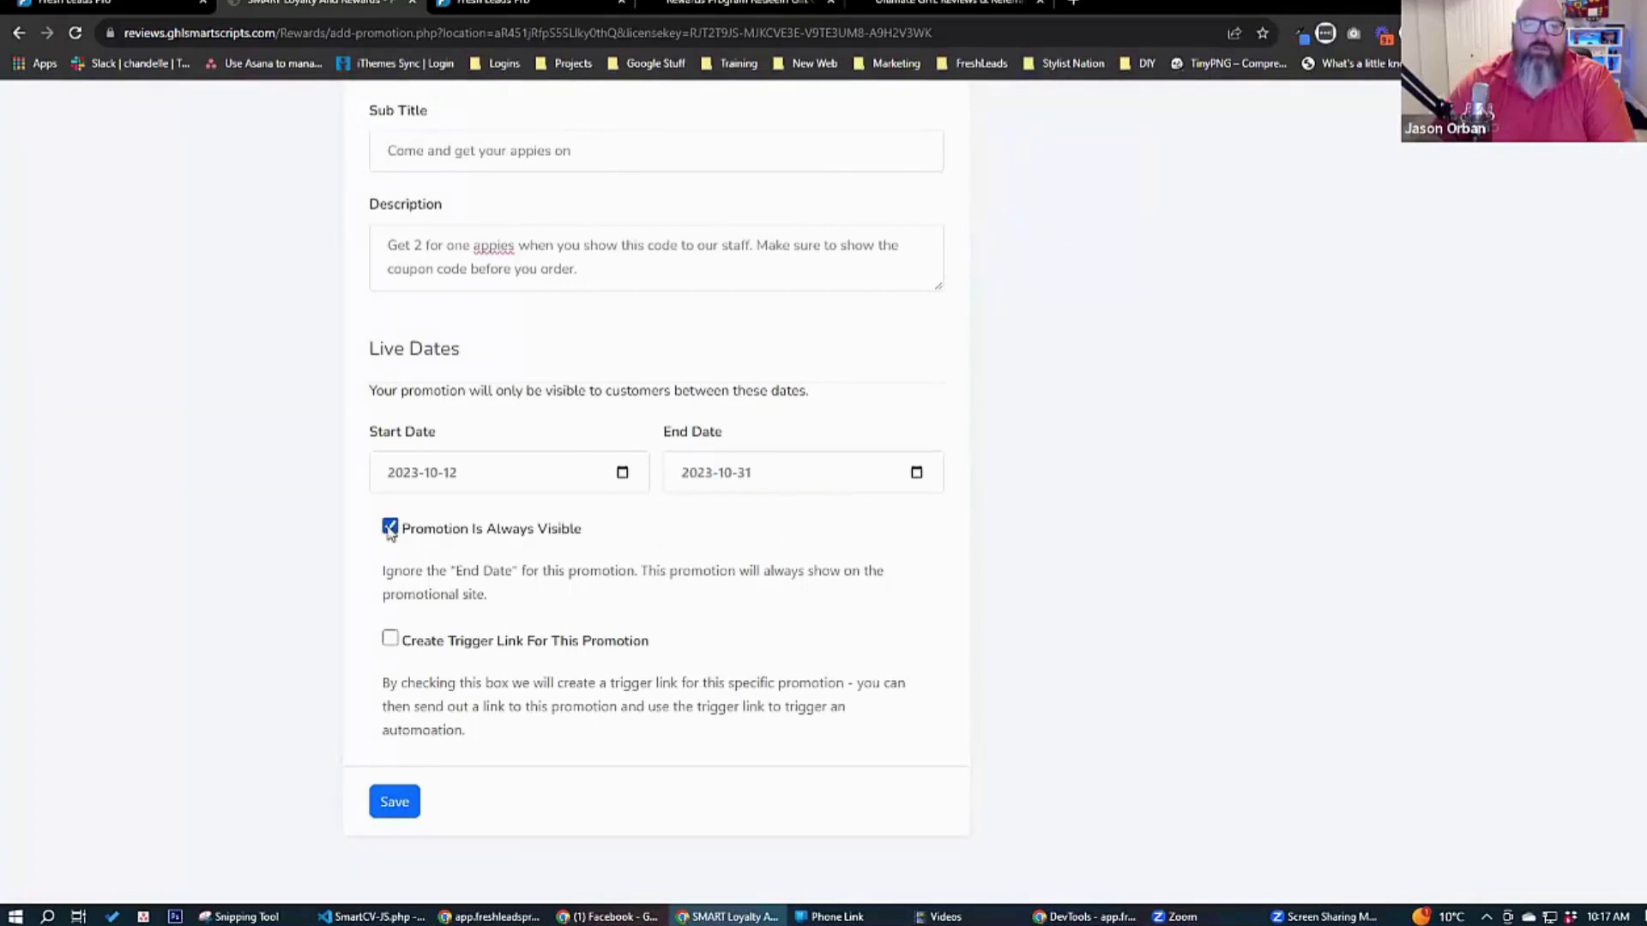
click(390, 528)
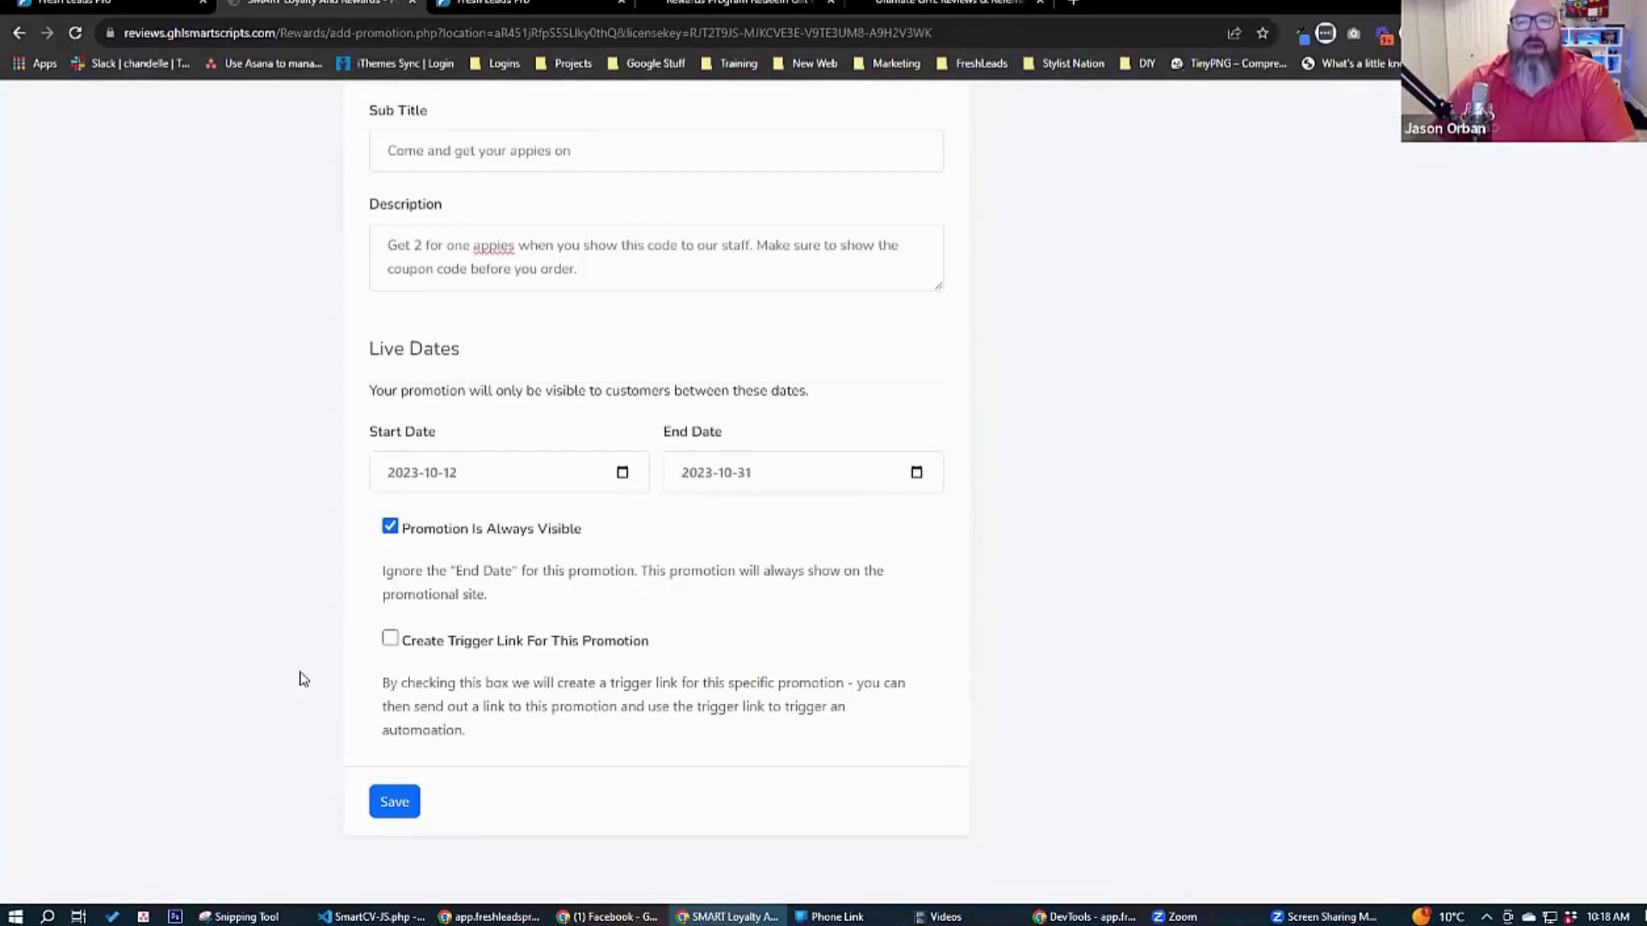
click(391, 800)
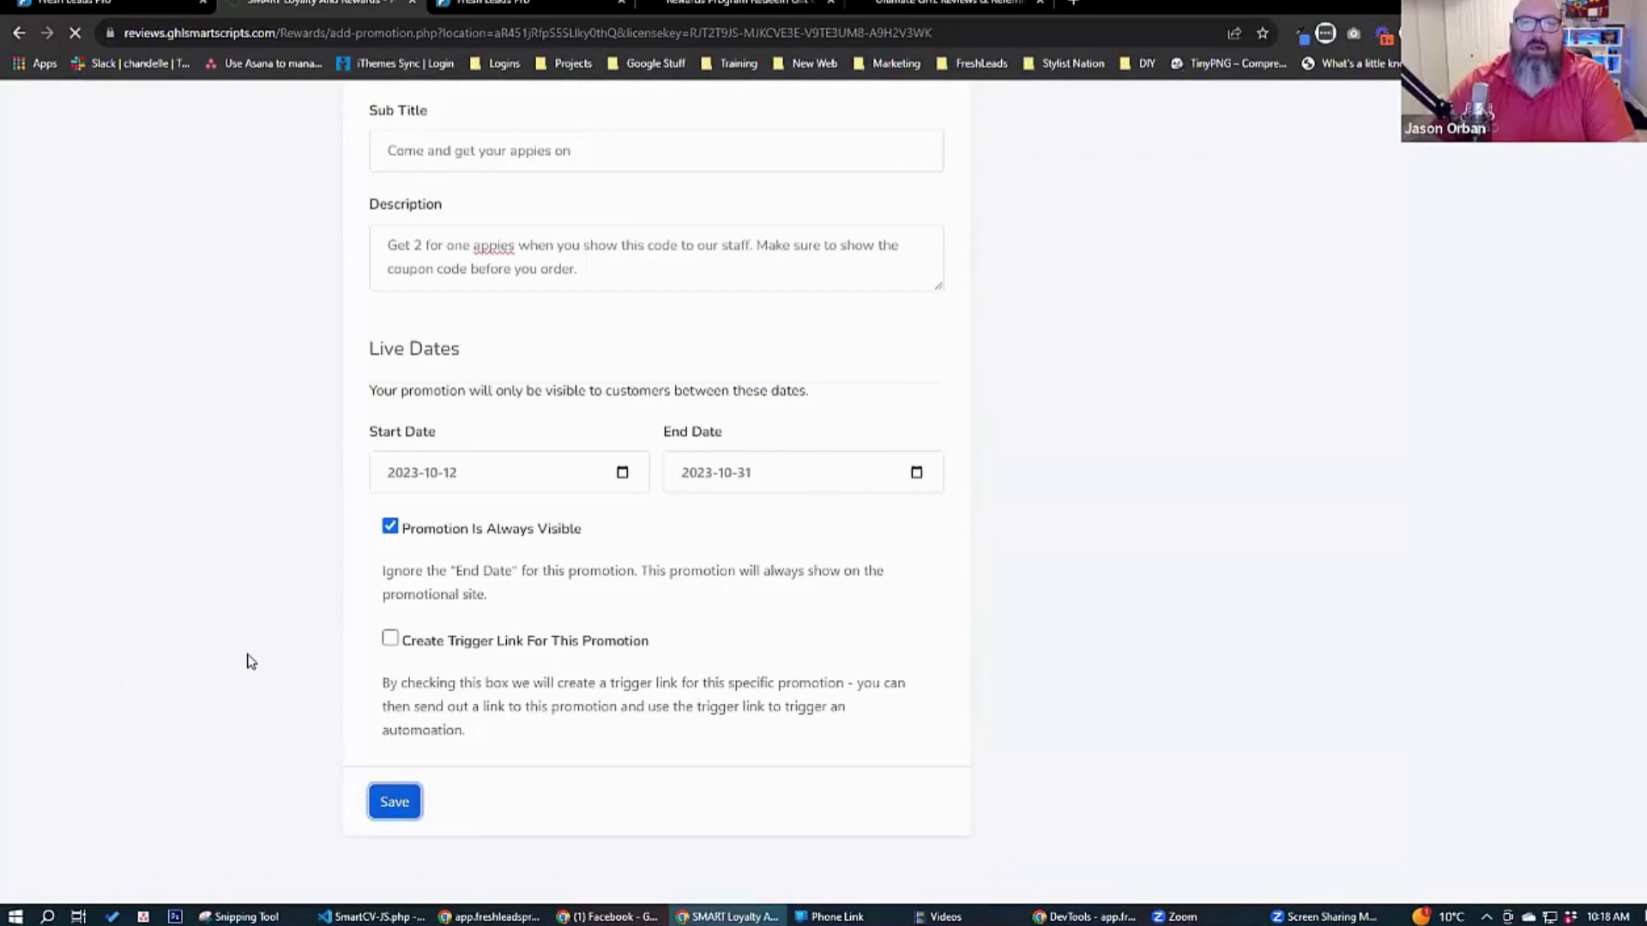
Check the customer-facing promotions page and the reloaded promotions list for the new 2 for 1 appies coupon.
click(757, 3)
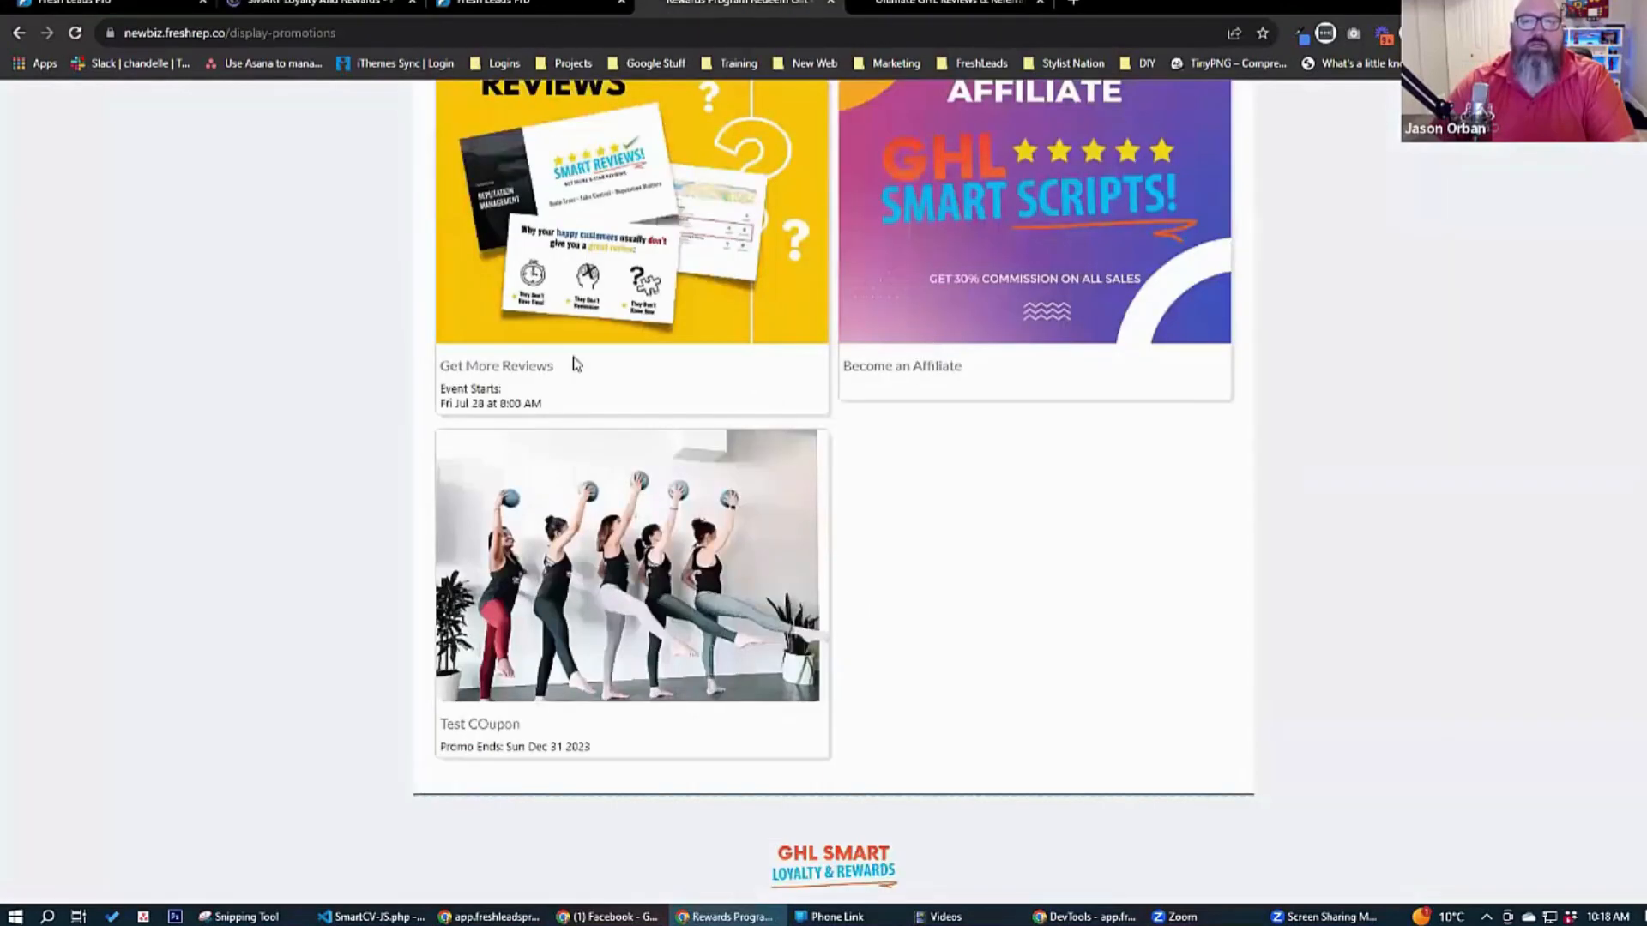
click(331, 7)
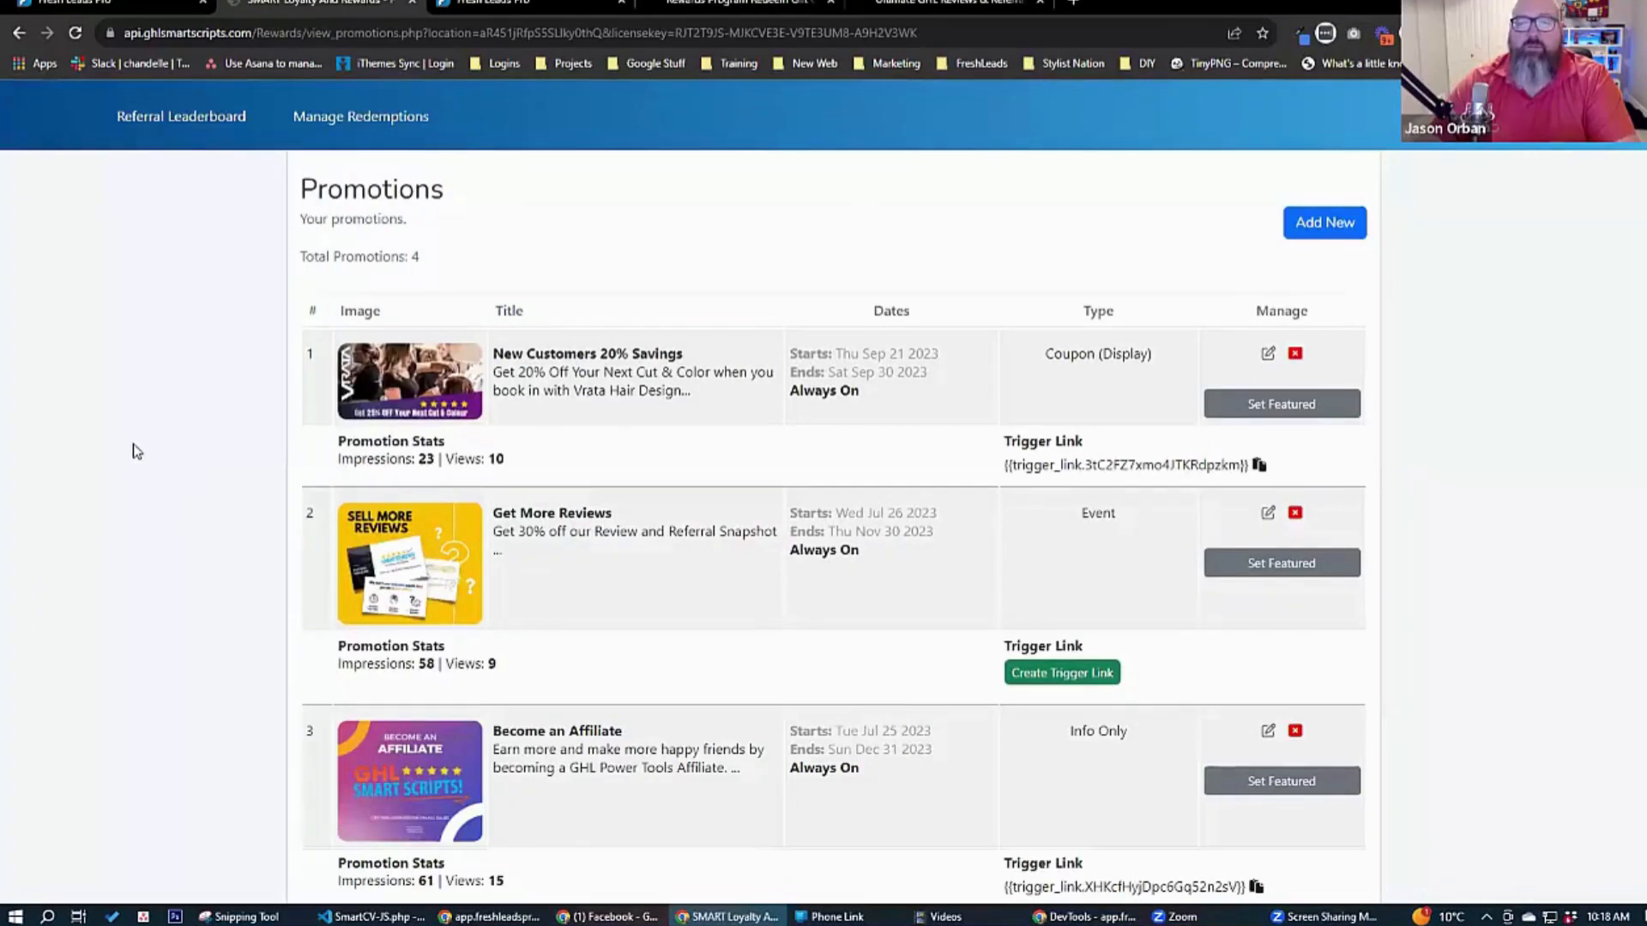
scroll(135, 450, down, 2)
scroll(137, 452, up, 2)
scroll(147, 448, down, 2)
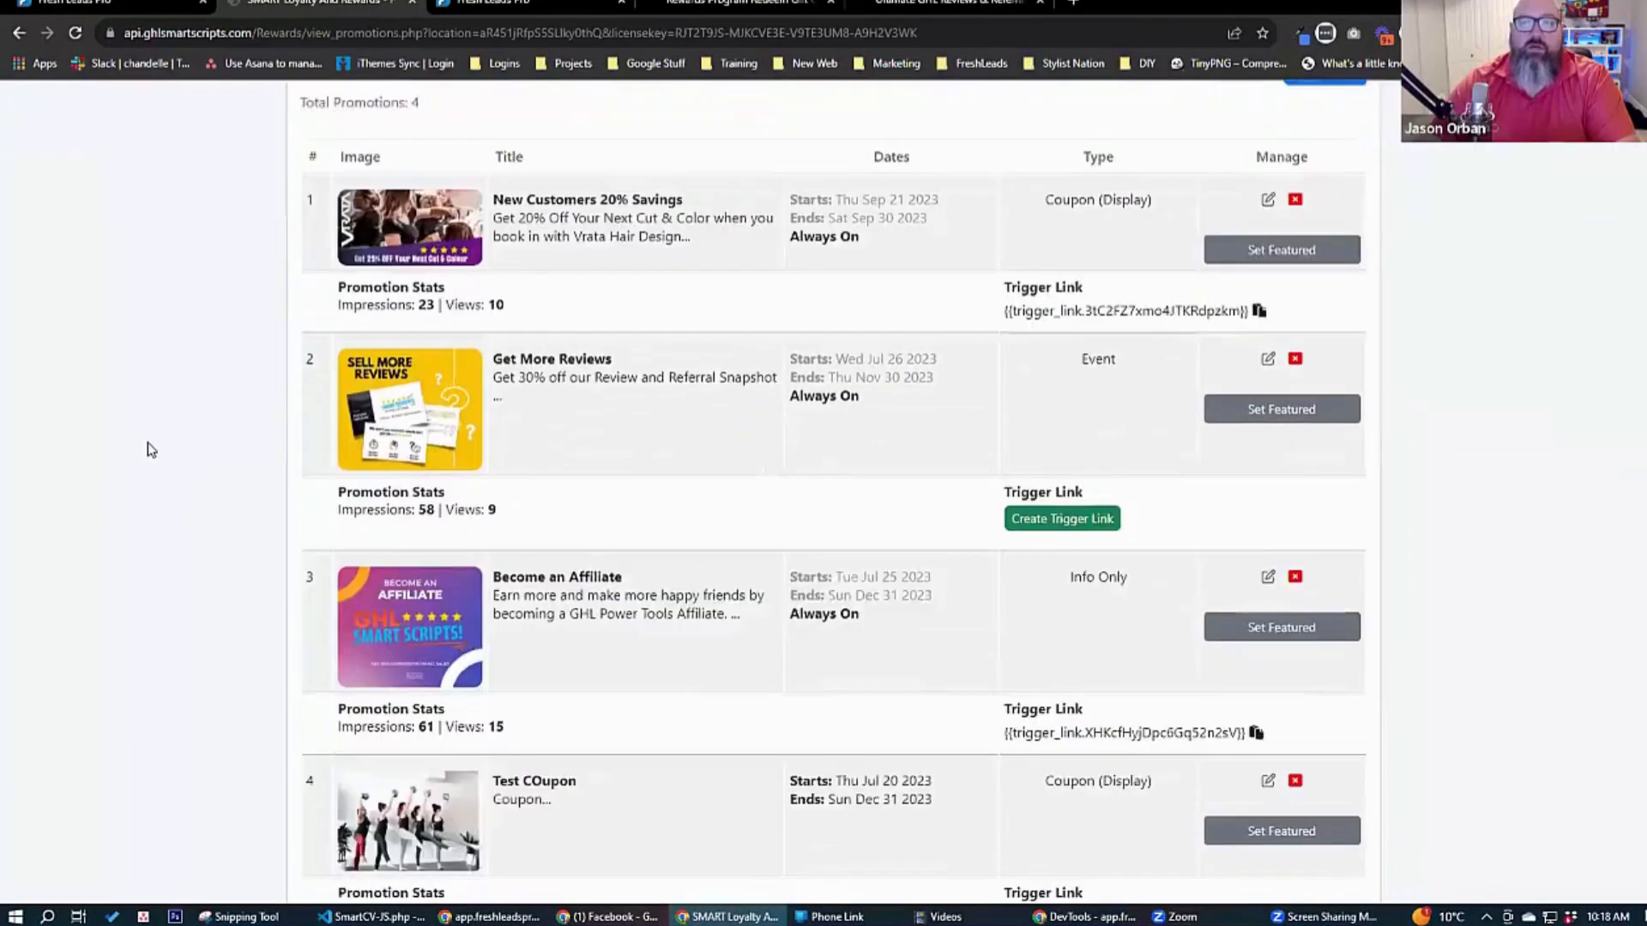
scroll(137, 309, up, 1)
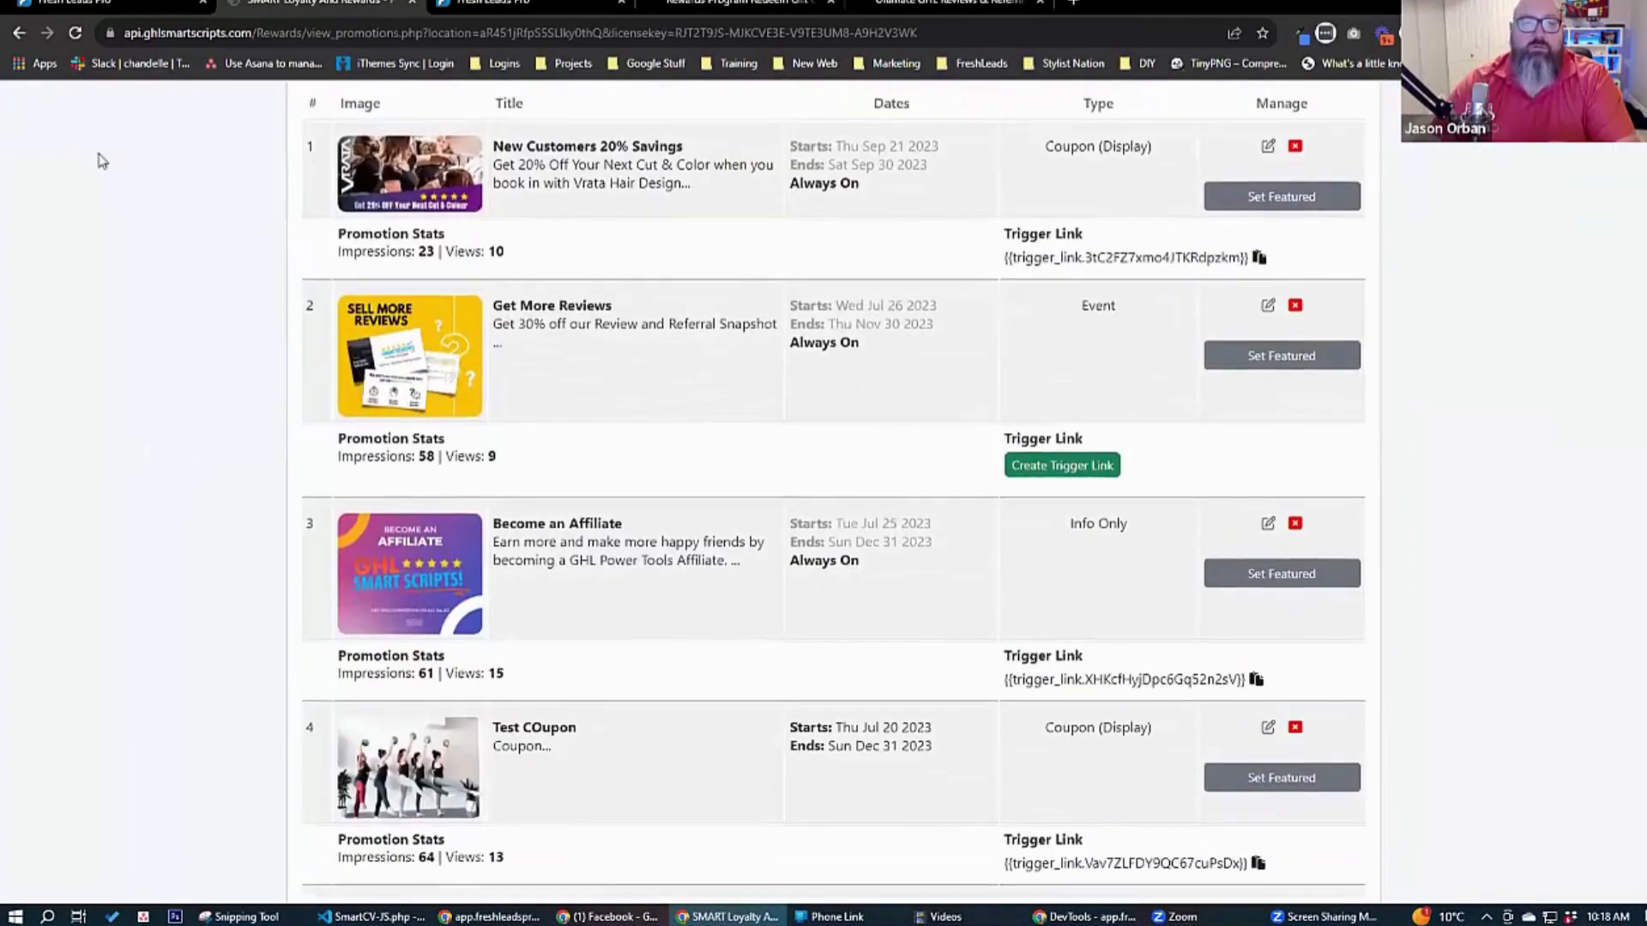
click(77, 36)
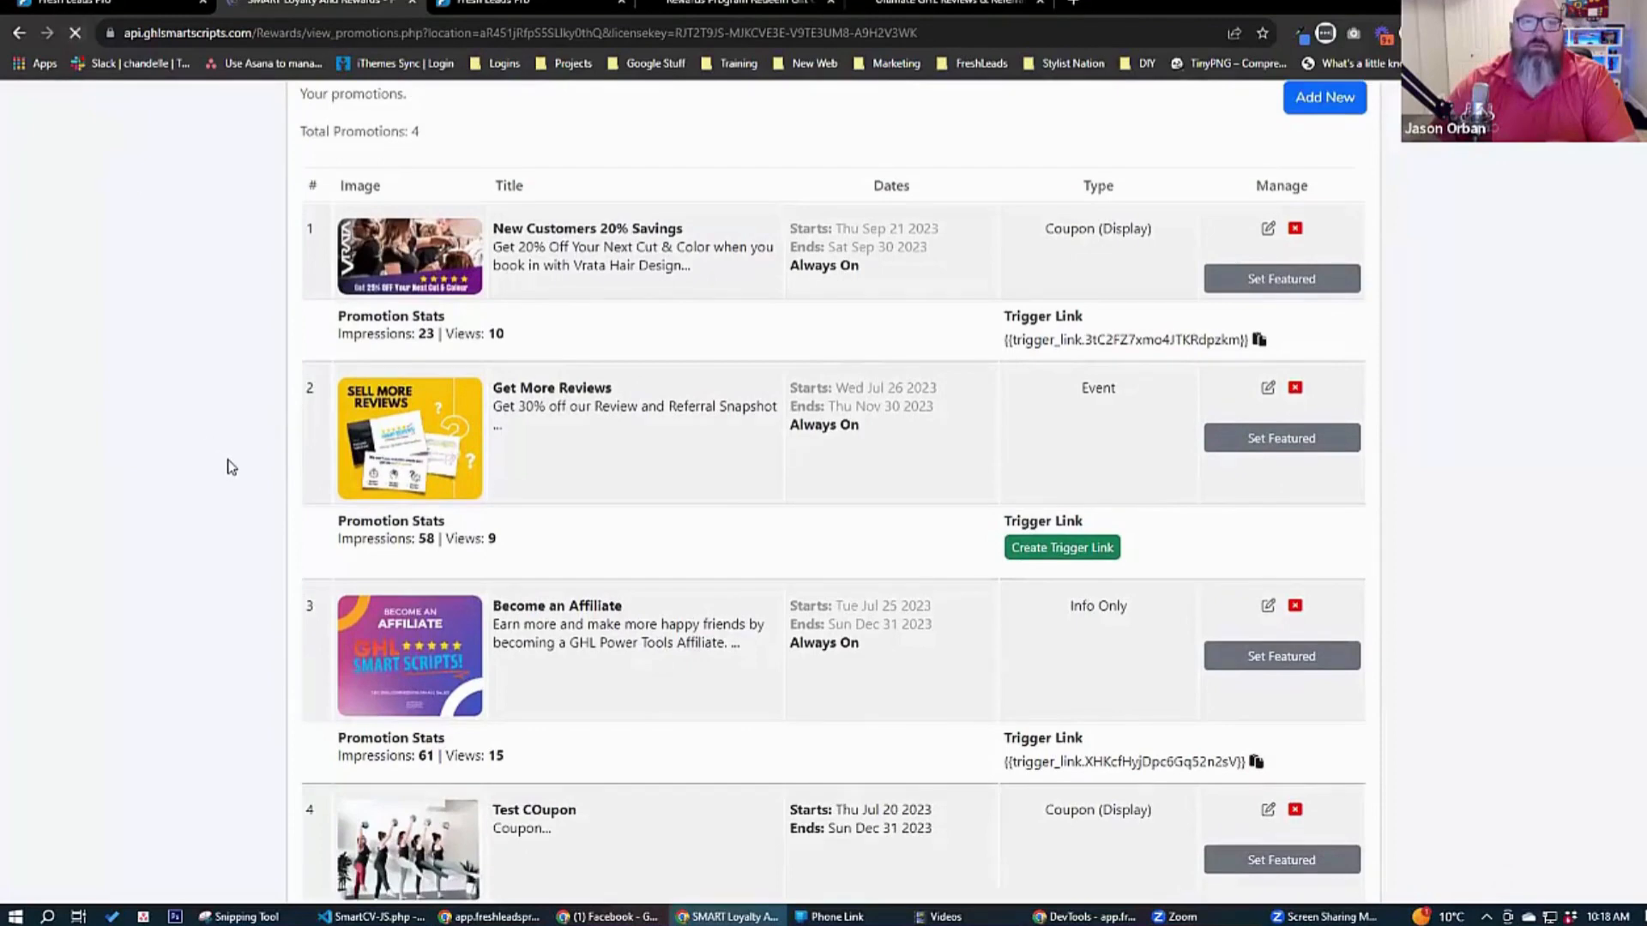
scroll(244, 463, down, 1)
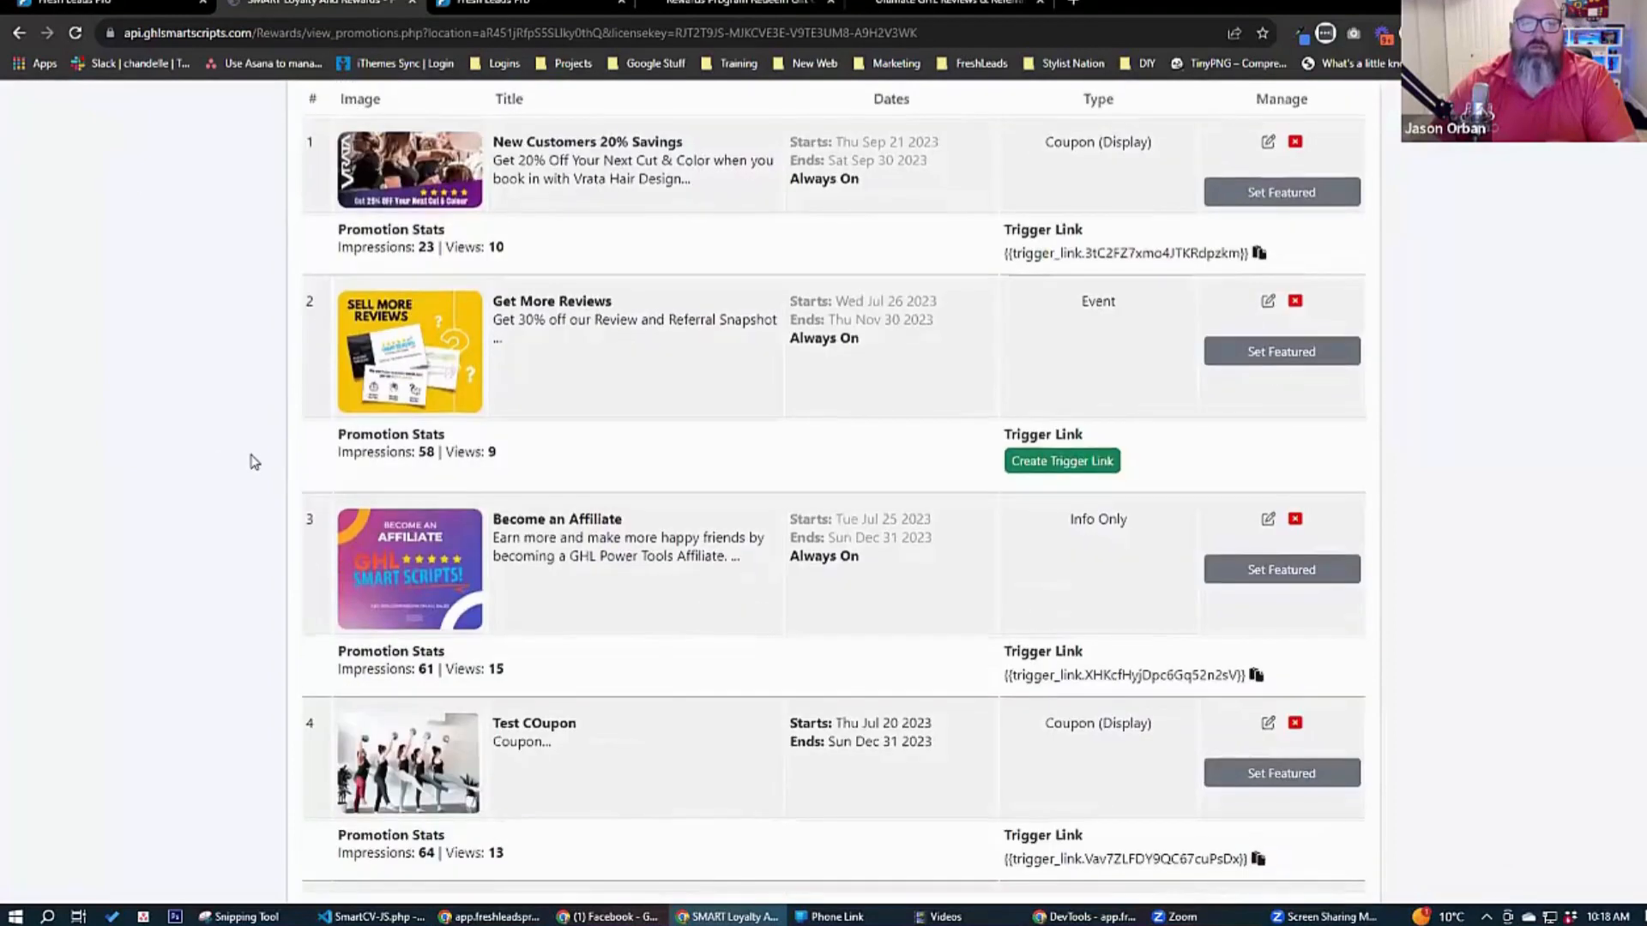
scroll(253, 462, up, 3)
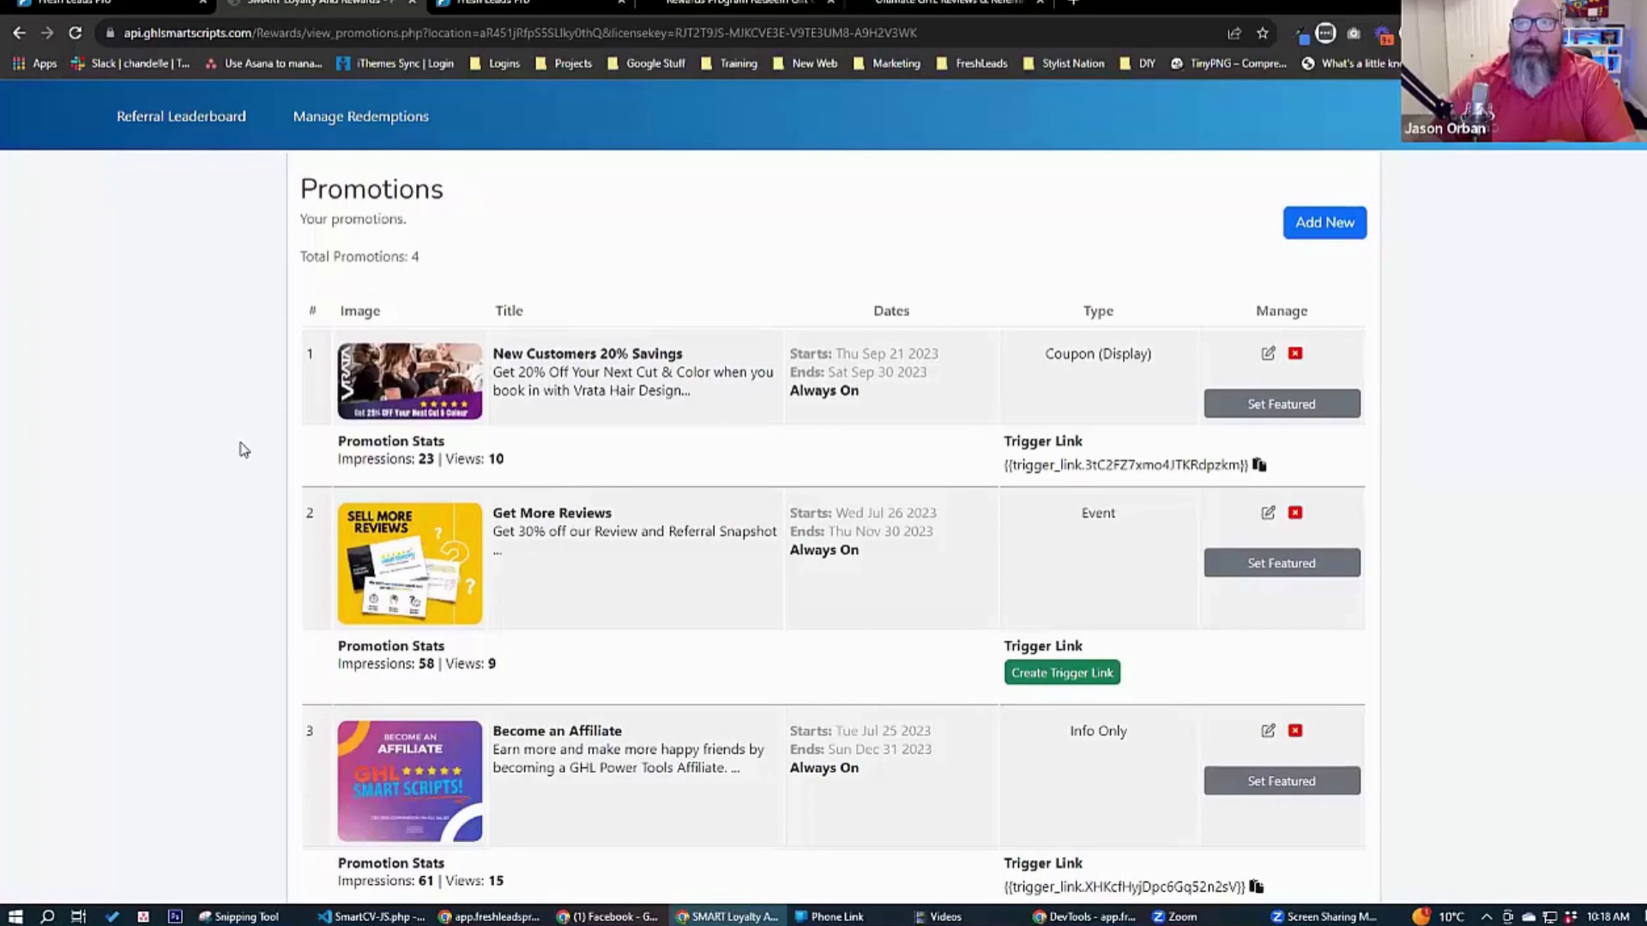
scroll(245, 450, down, 3)
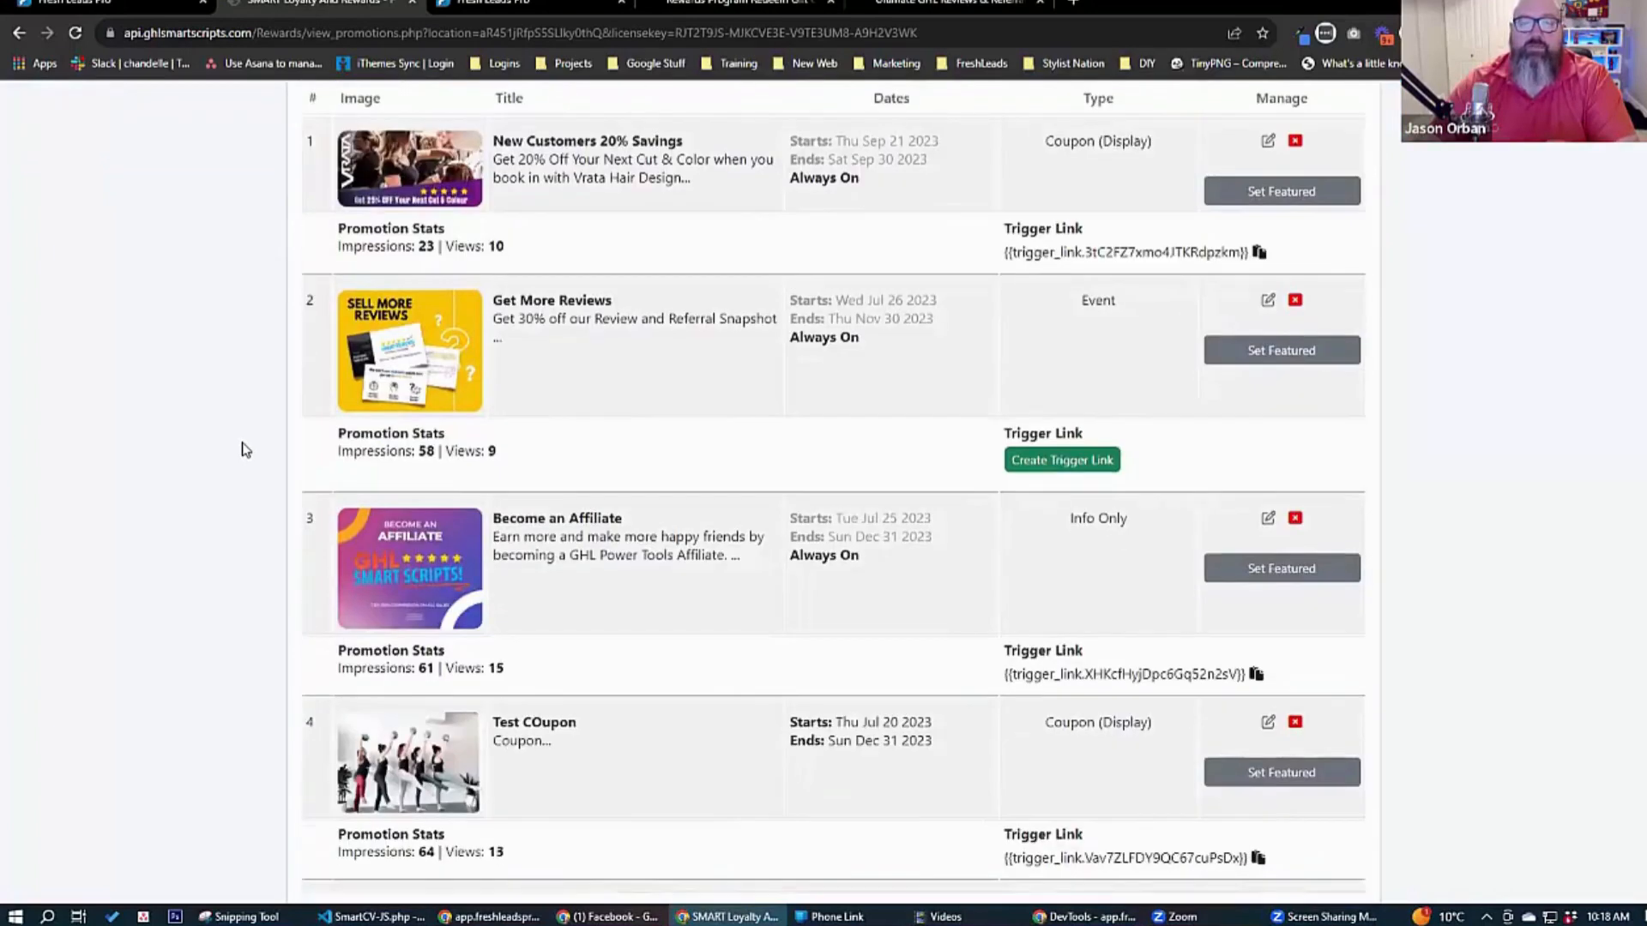
Start another new promotion and upload download.jpg from the Power Hour folder as its featured image.
scroll(244, 449, up, 3)
click(1325, 222)
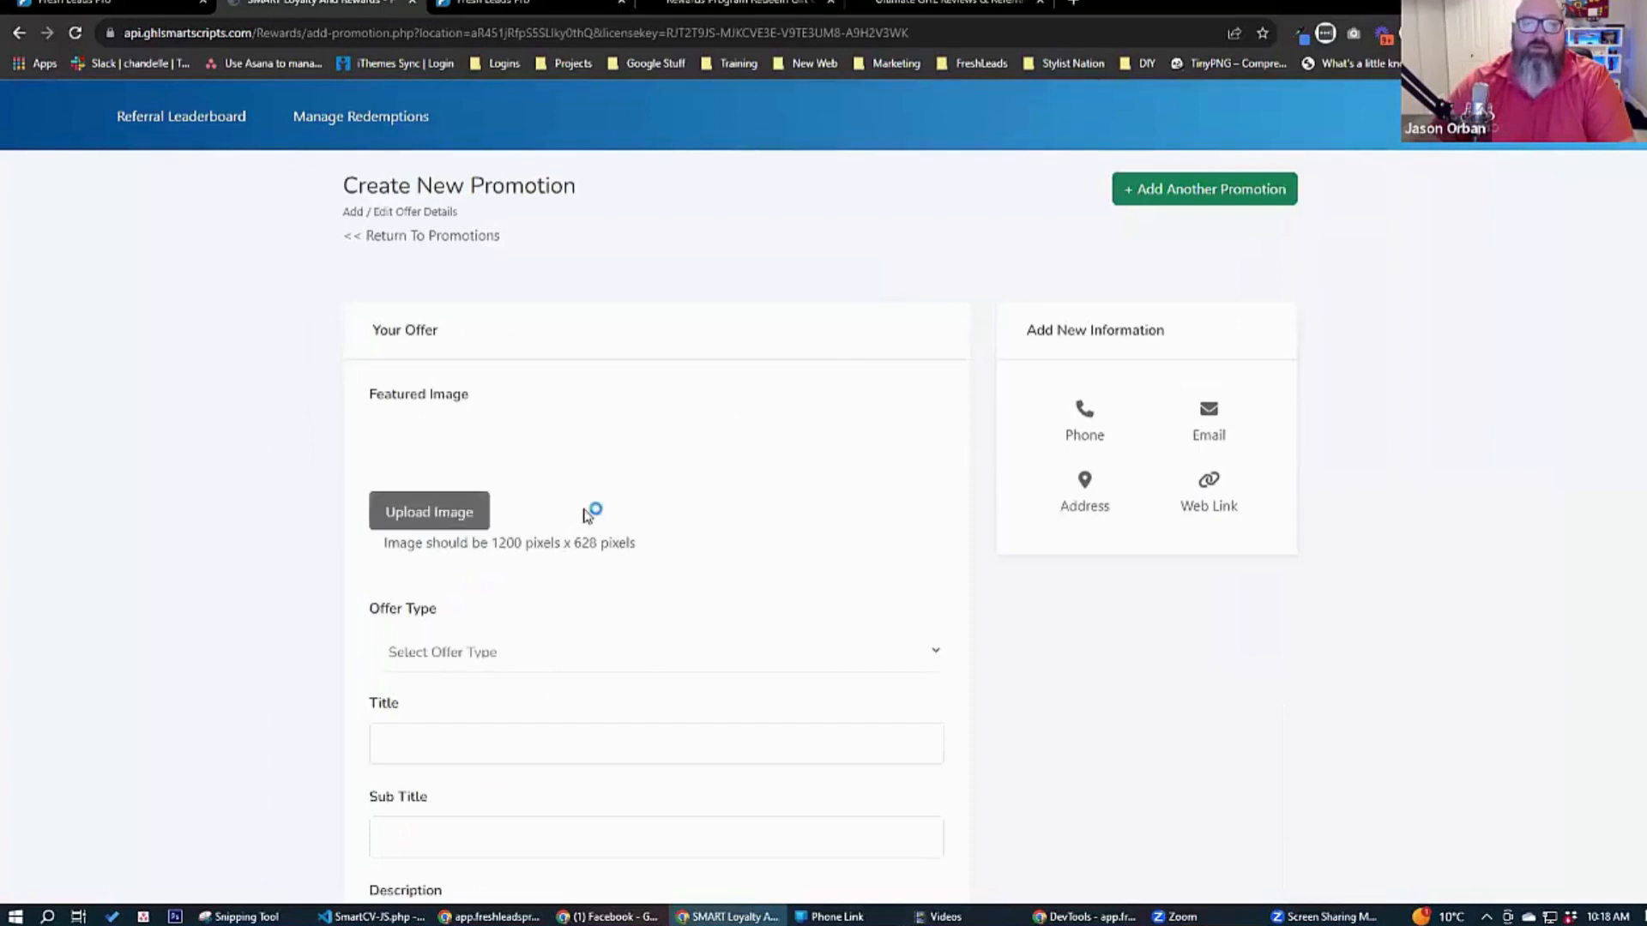
click(614, 542)
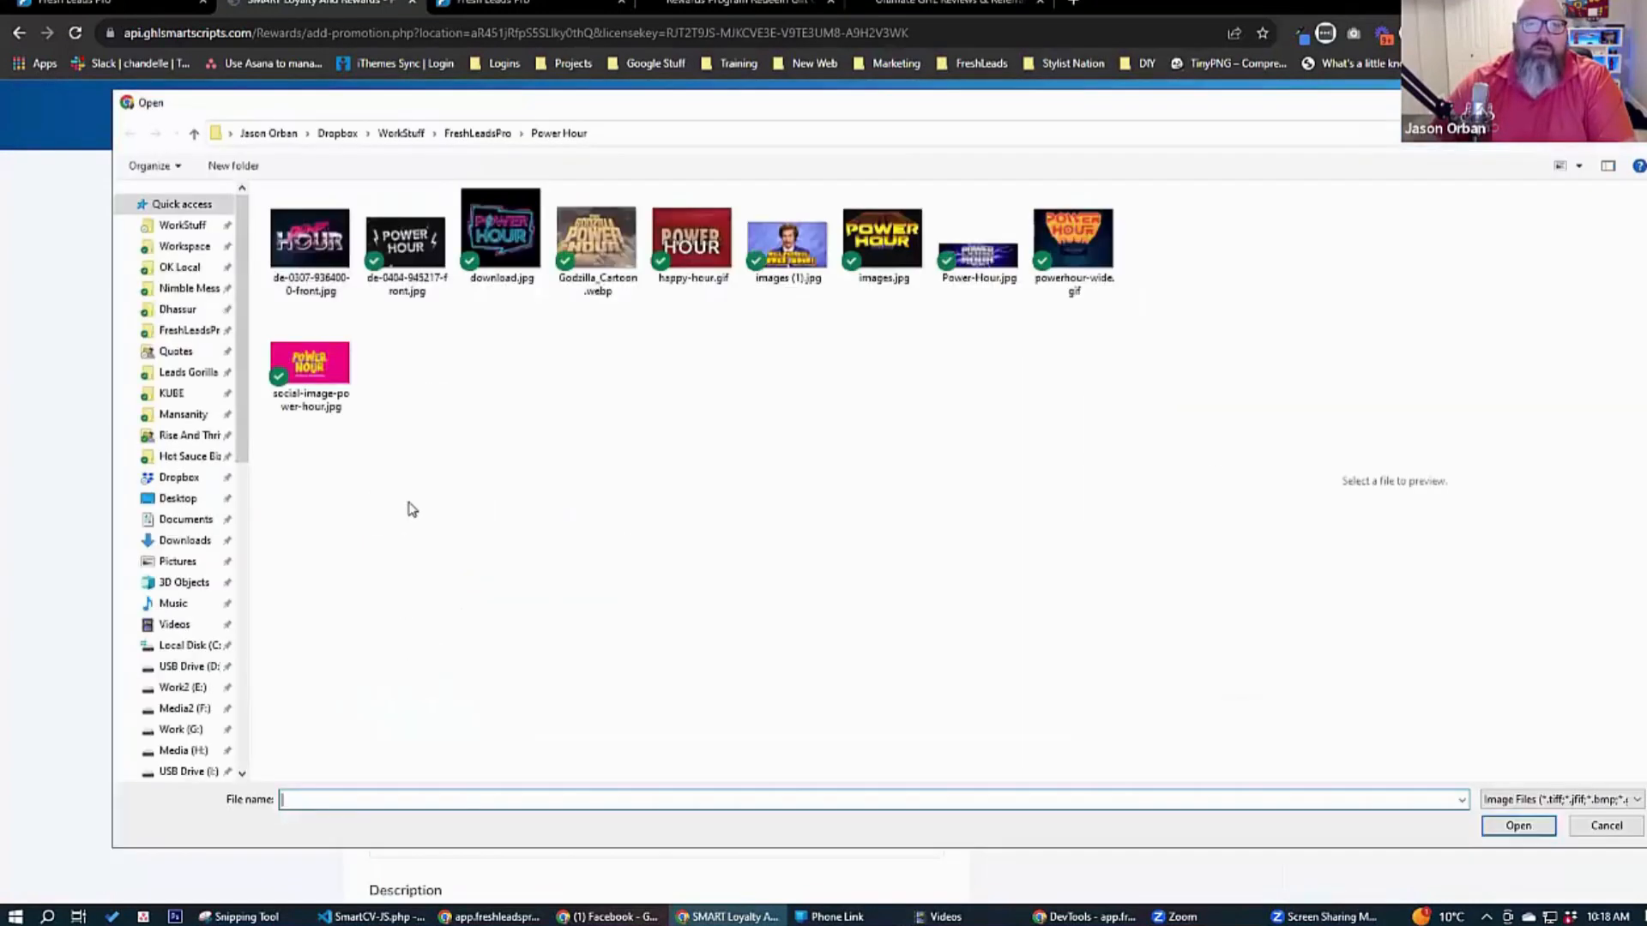
click(496, 257)
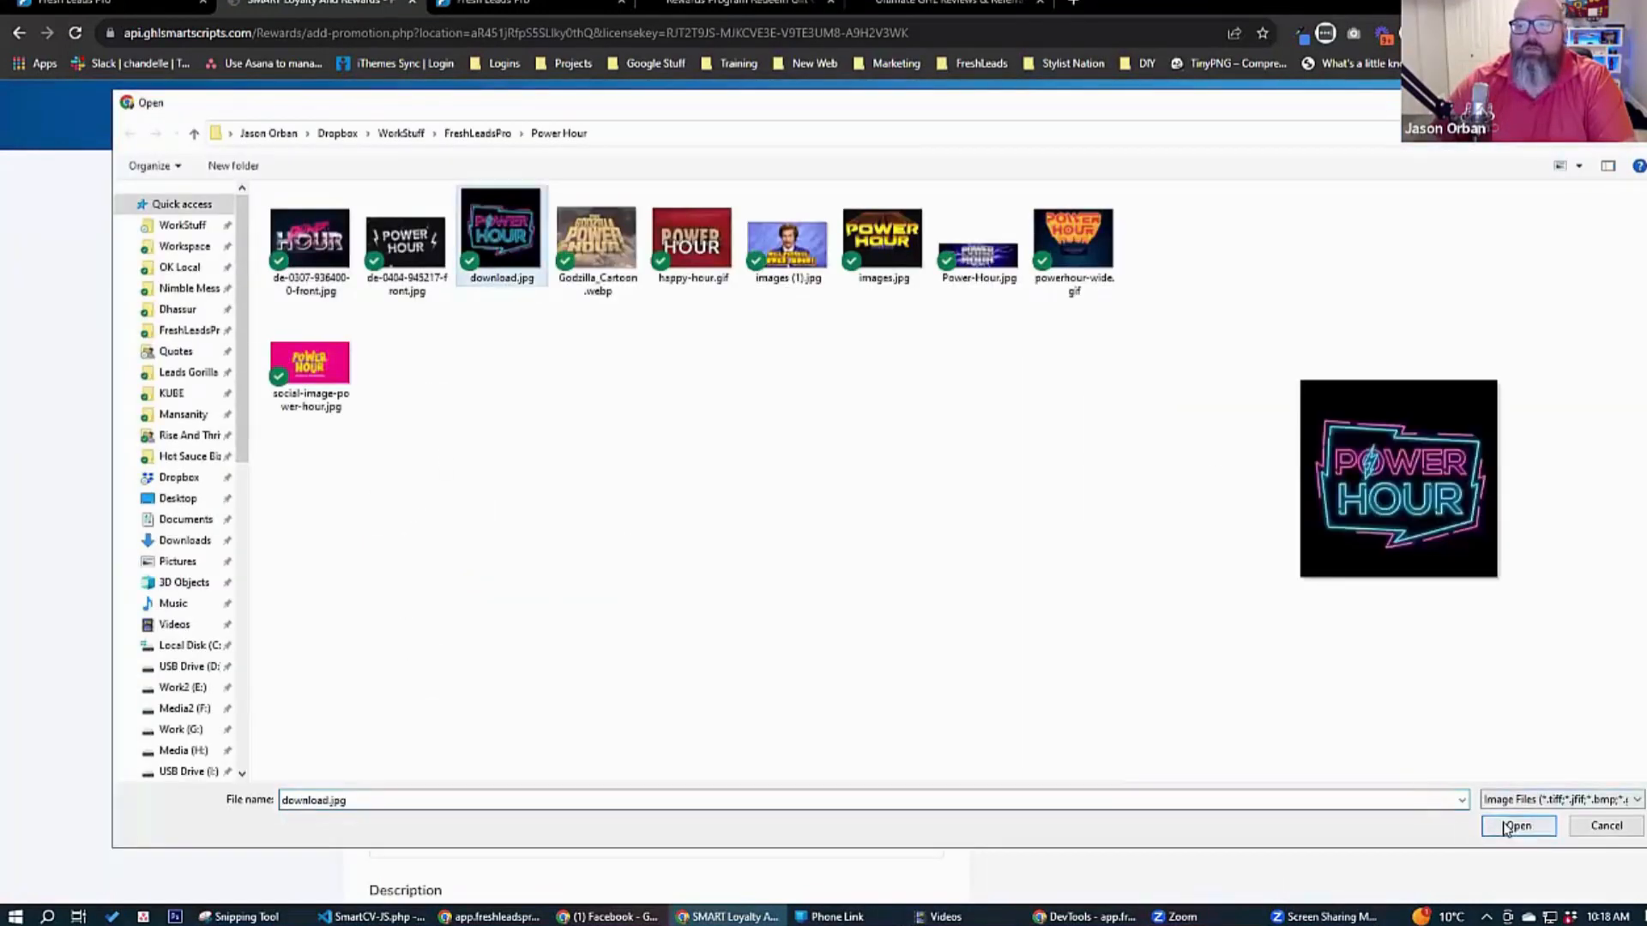
key(Return)
Set the offer type to Coupon (Show Coupon Code) and enter 241appiesOct as the code displayed to the customer.
scroll(496, 625, down, 1)
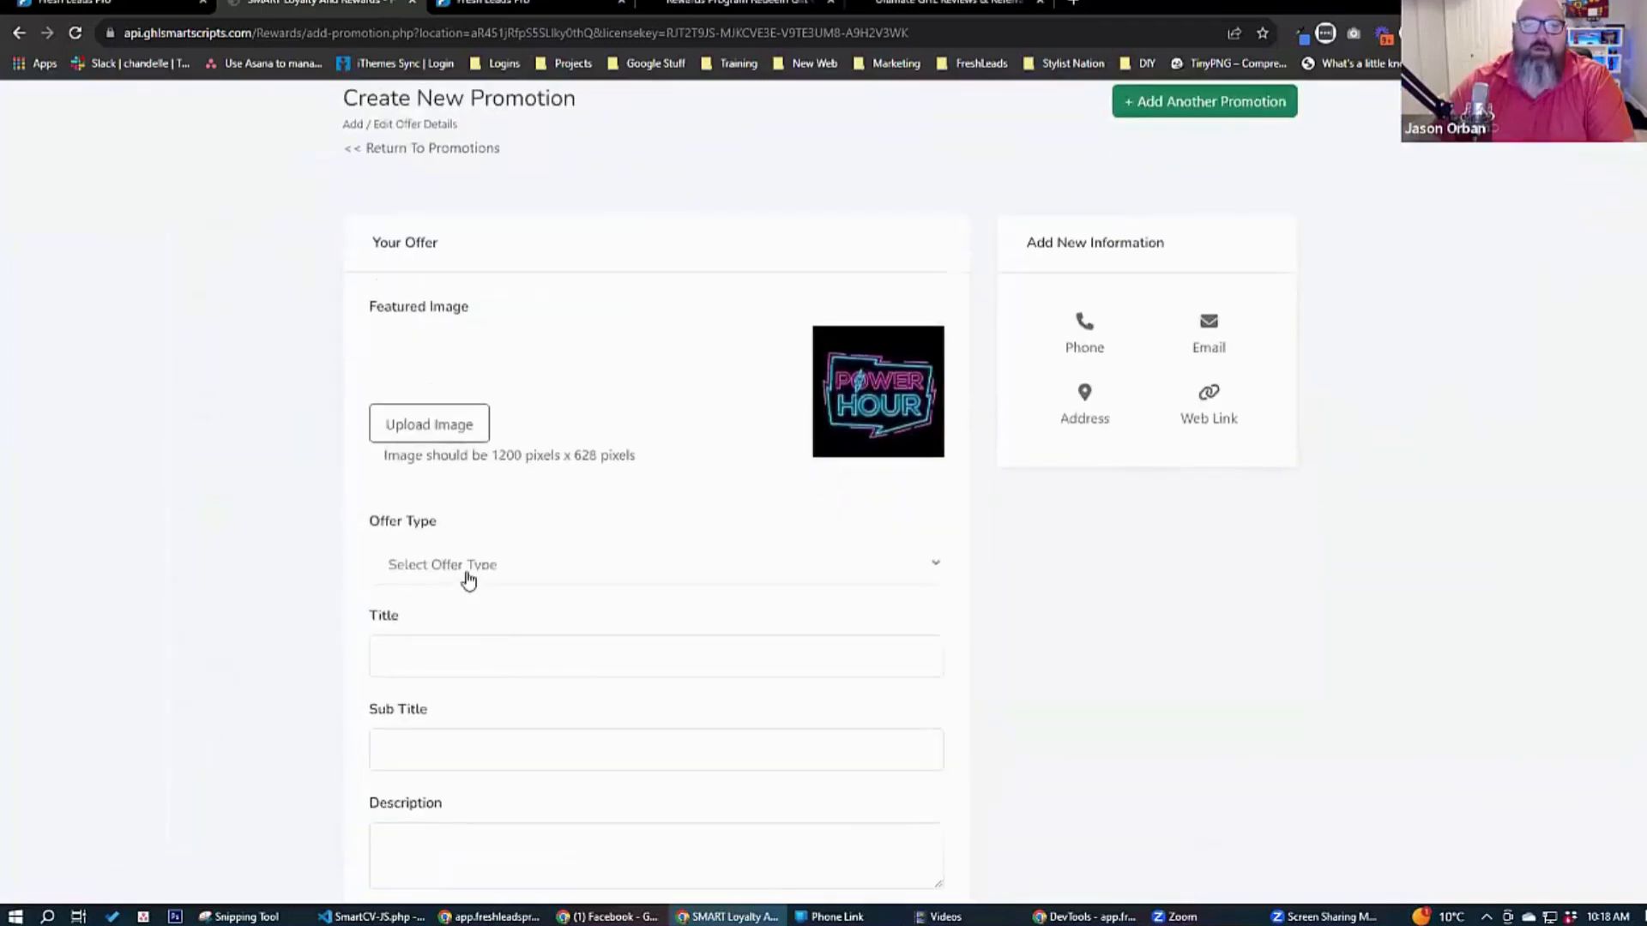
click(468, 573)
click(487, 640)
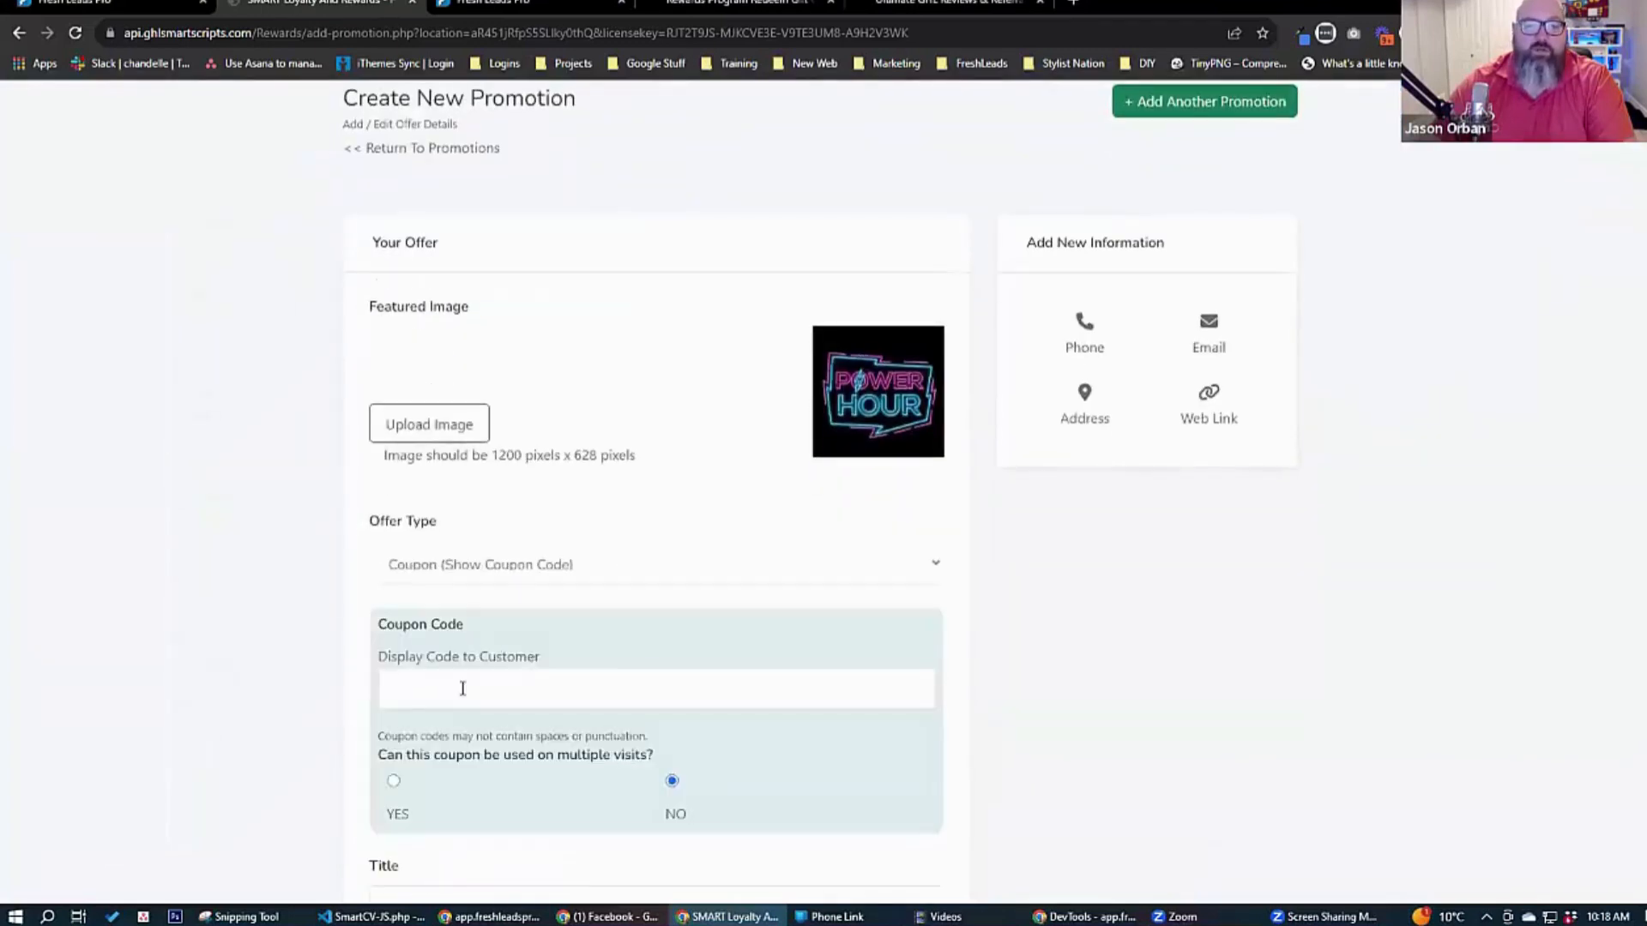
click(462, 689)
text(241appies)
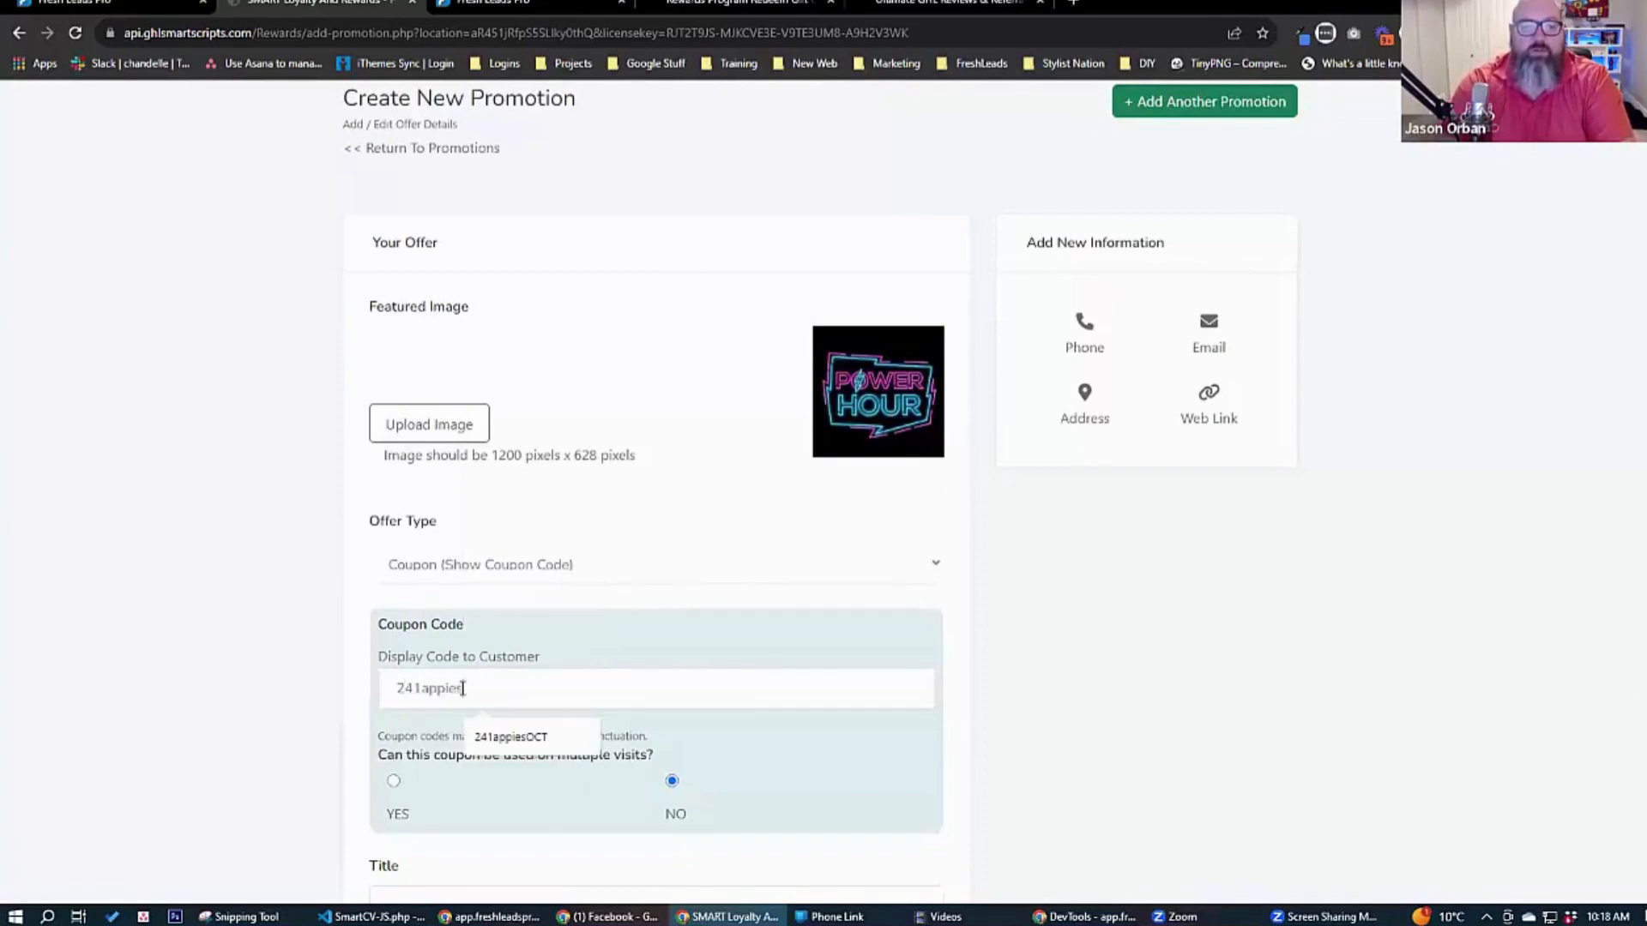
text(Oct)
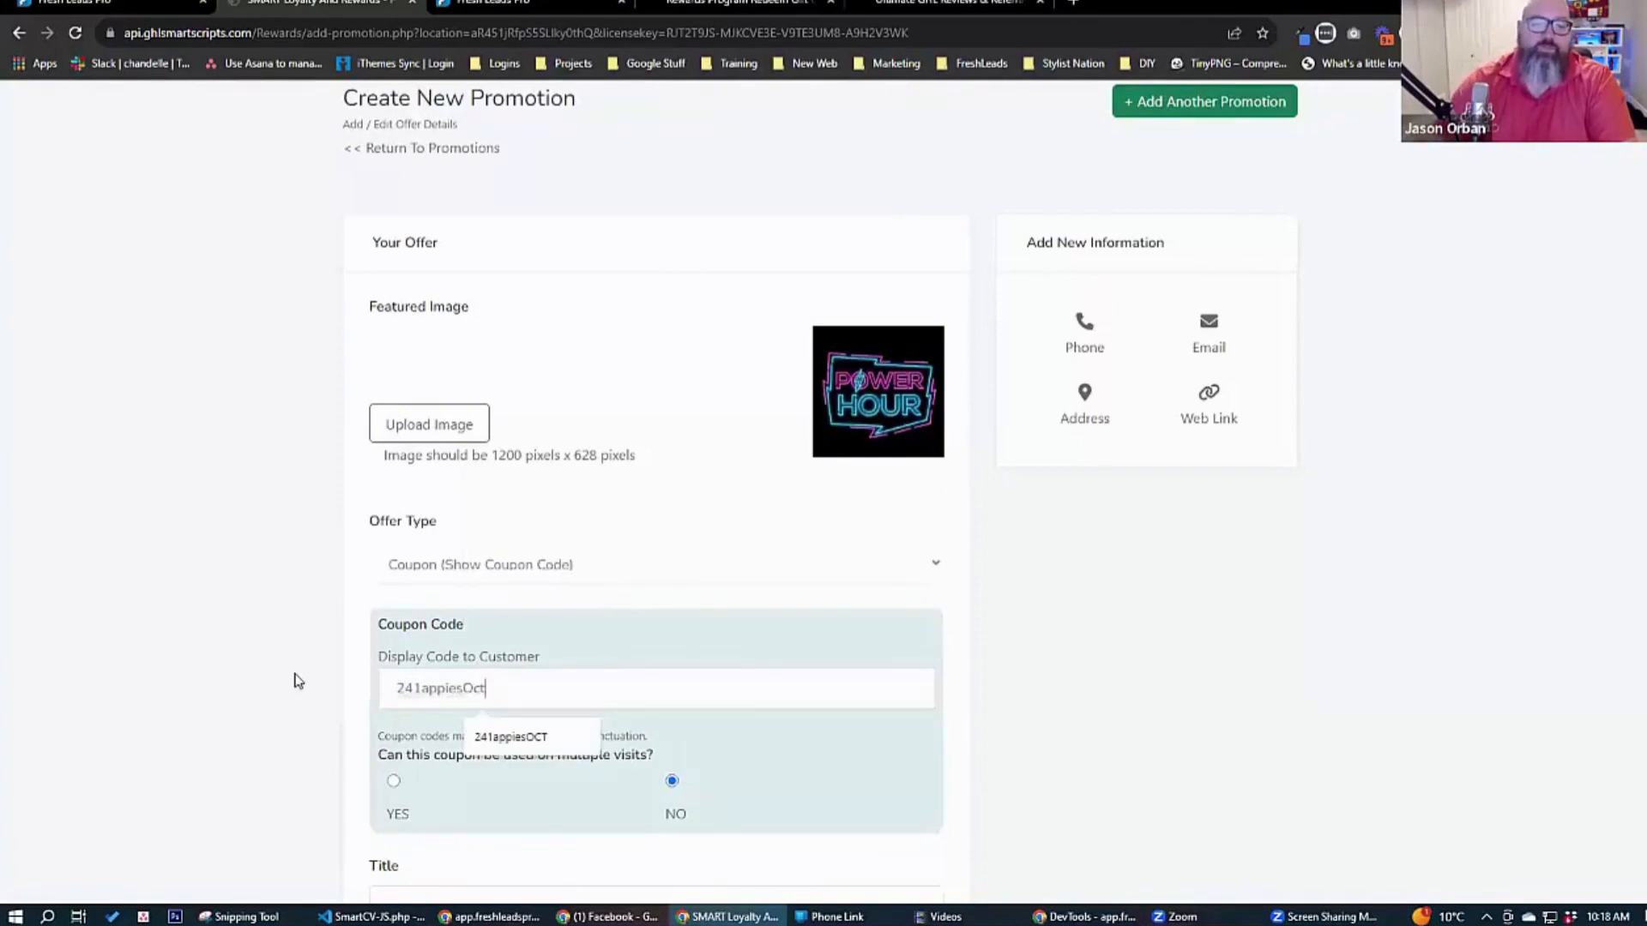
Title the promotion "two for 1 appies" and give it the subtitle "Appies for your face".
scroll(318, 678, down, 5)
click(456, 467)
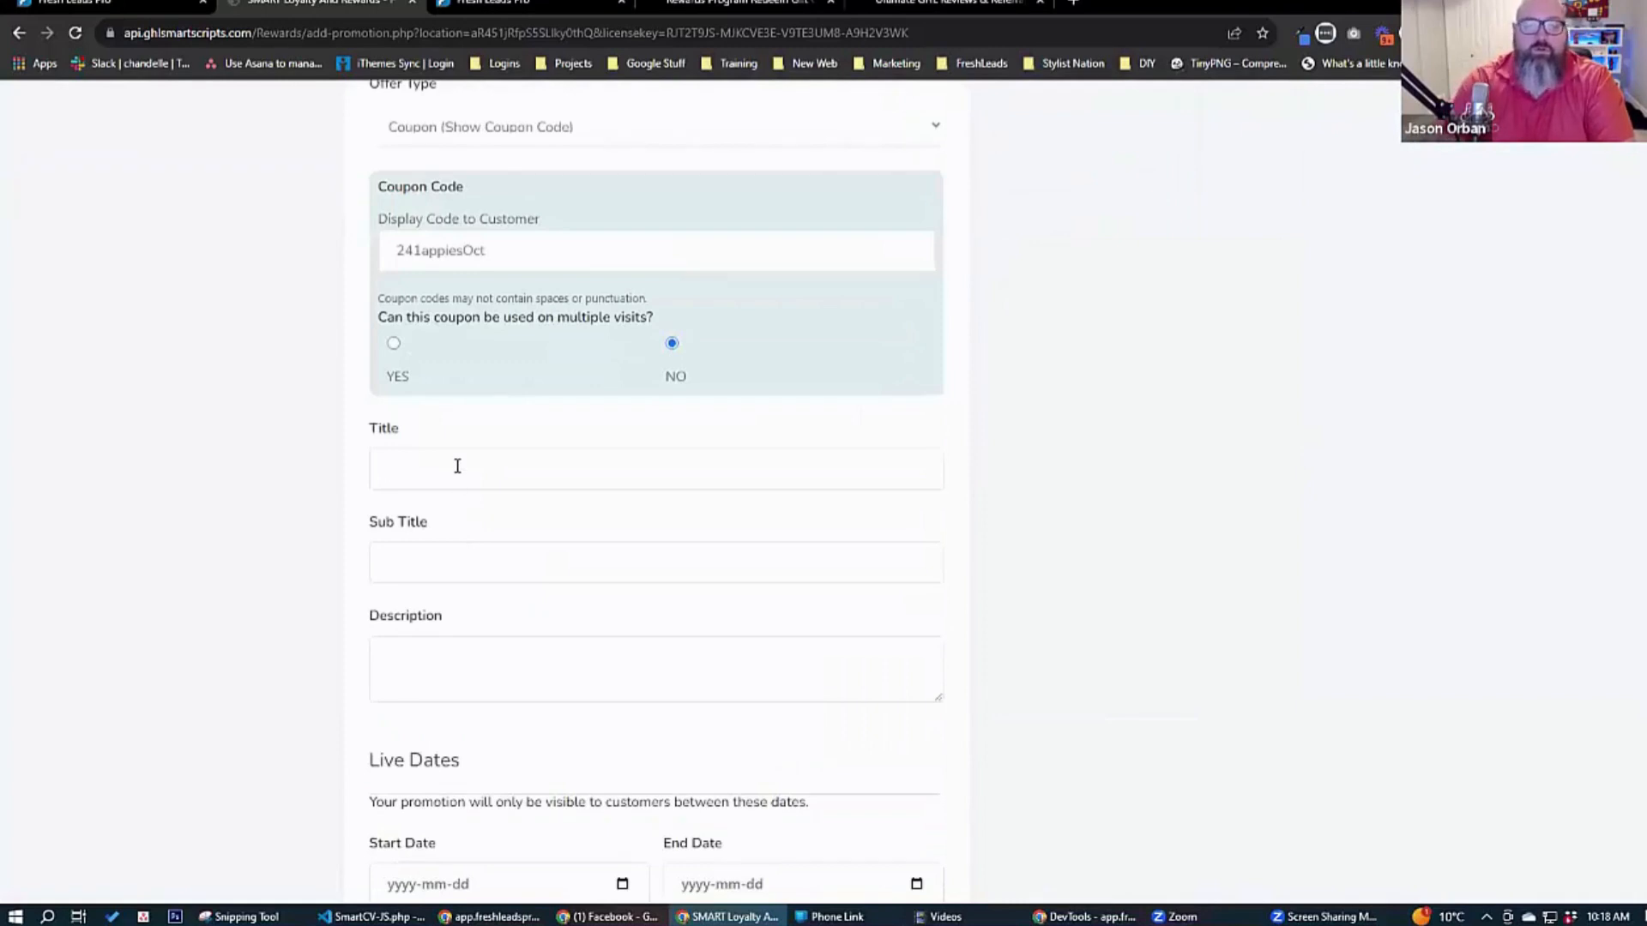
text(two for 1 a)
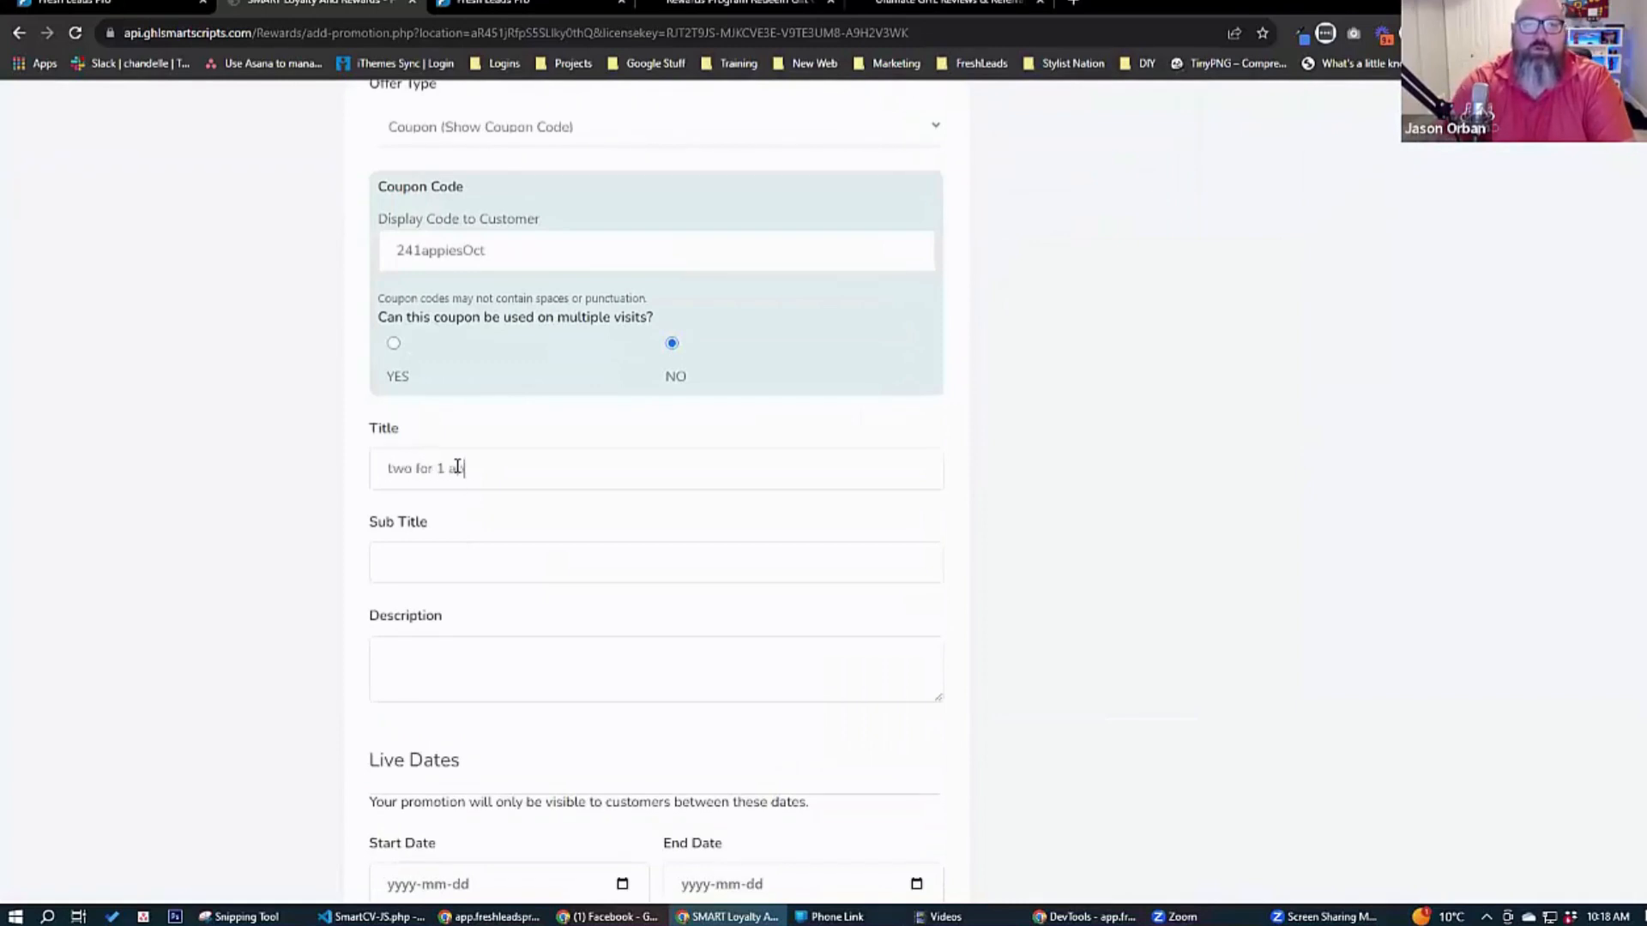
text(Appies for your fac)
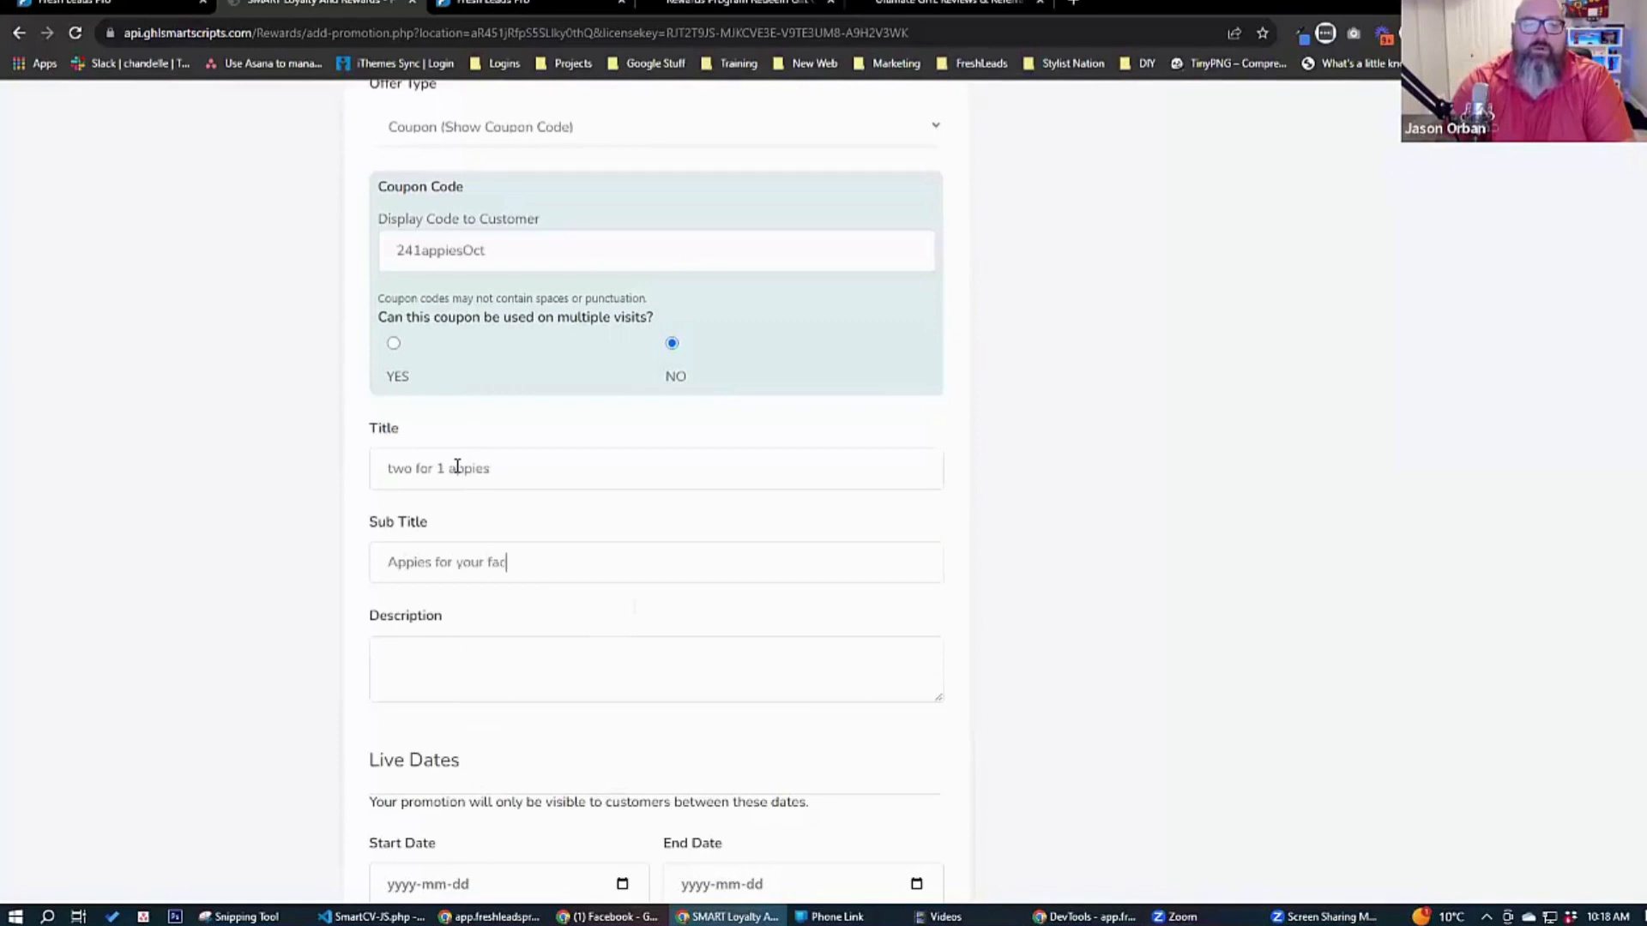
text(Coem)
text( and get)
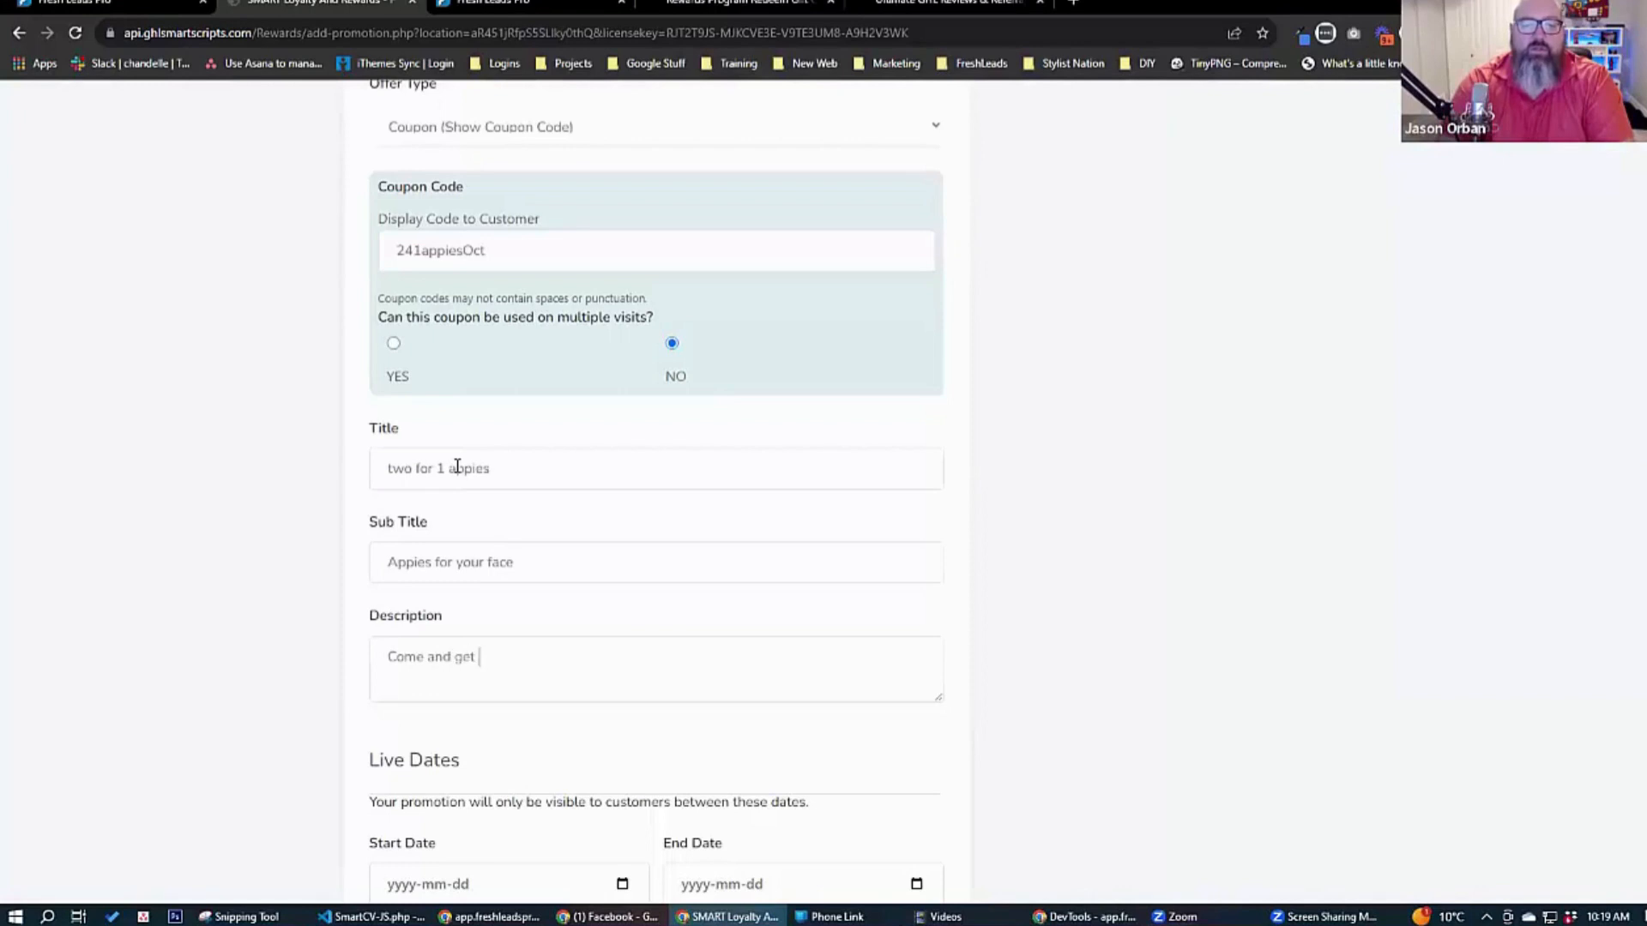
text( your favourite appies)
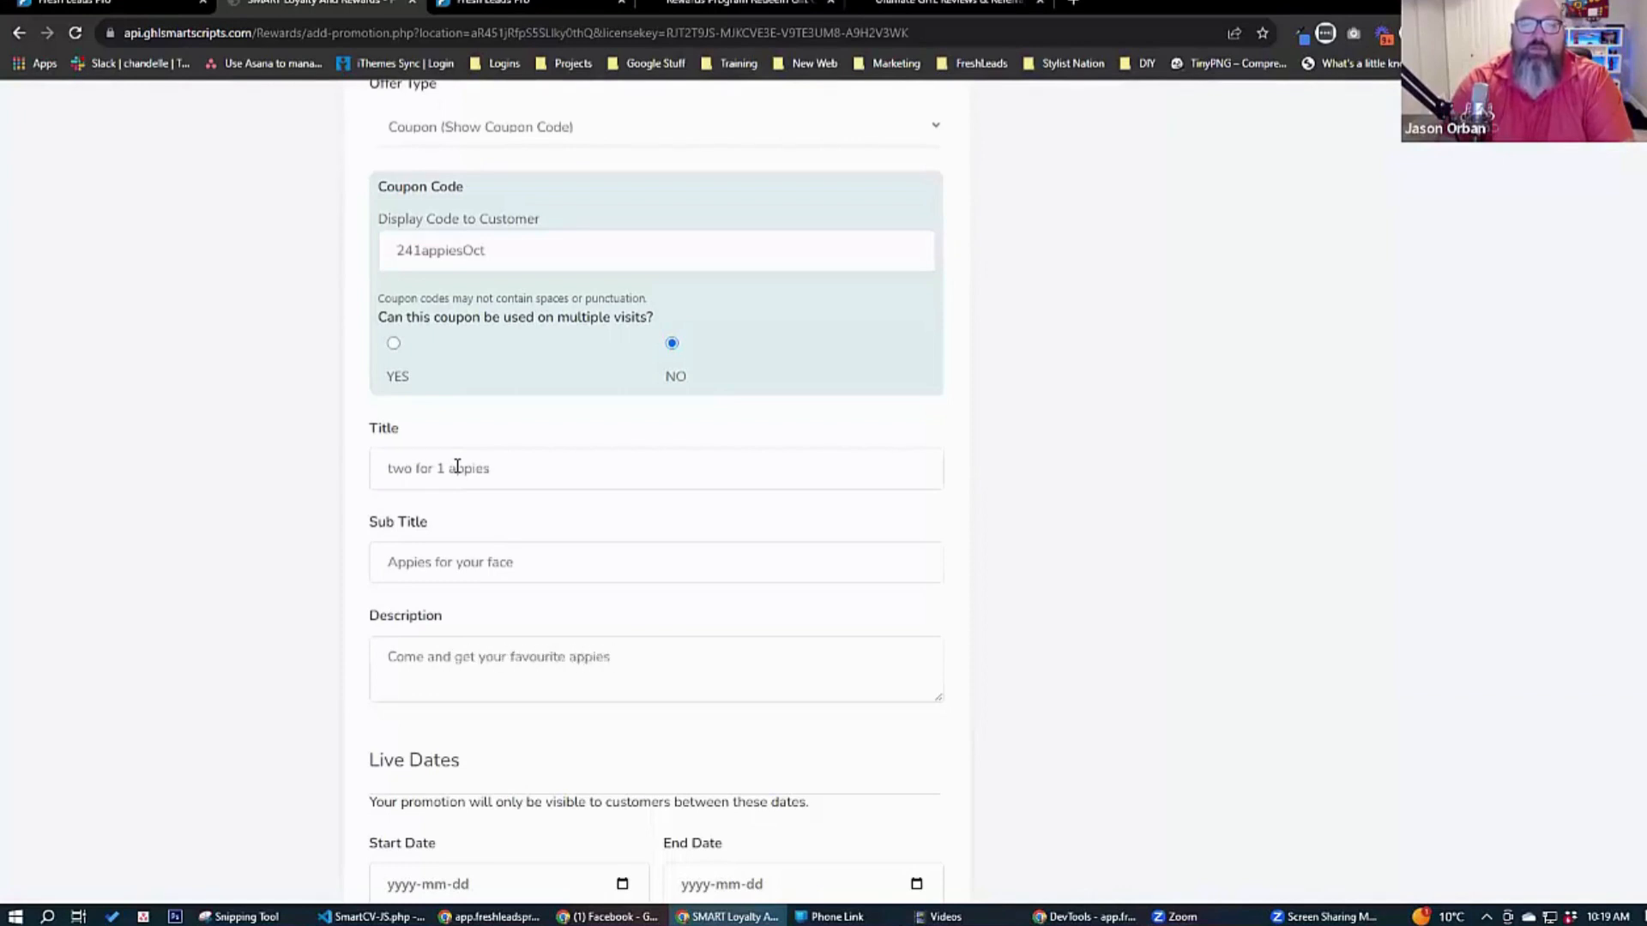
text( using this coupon code - show this to our)
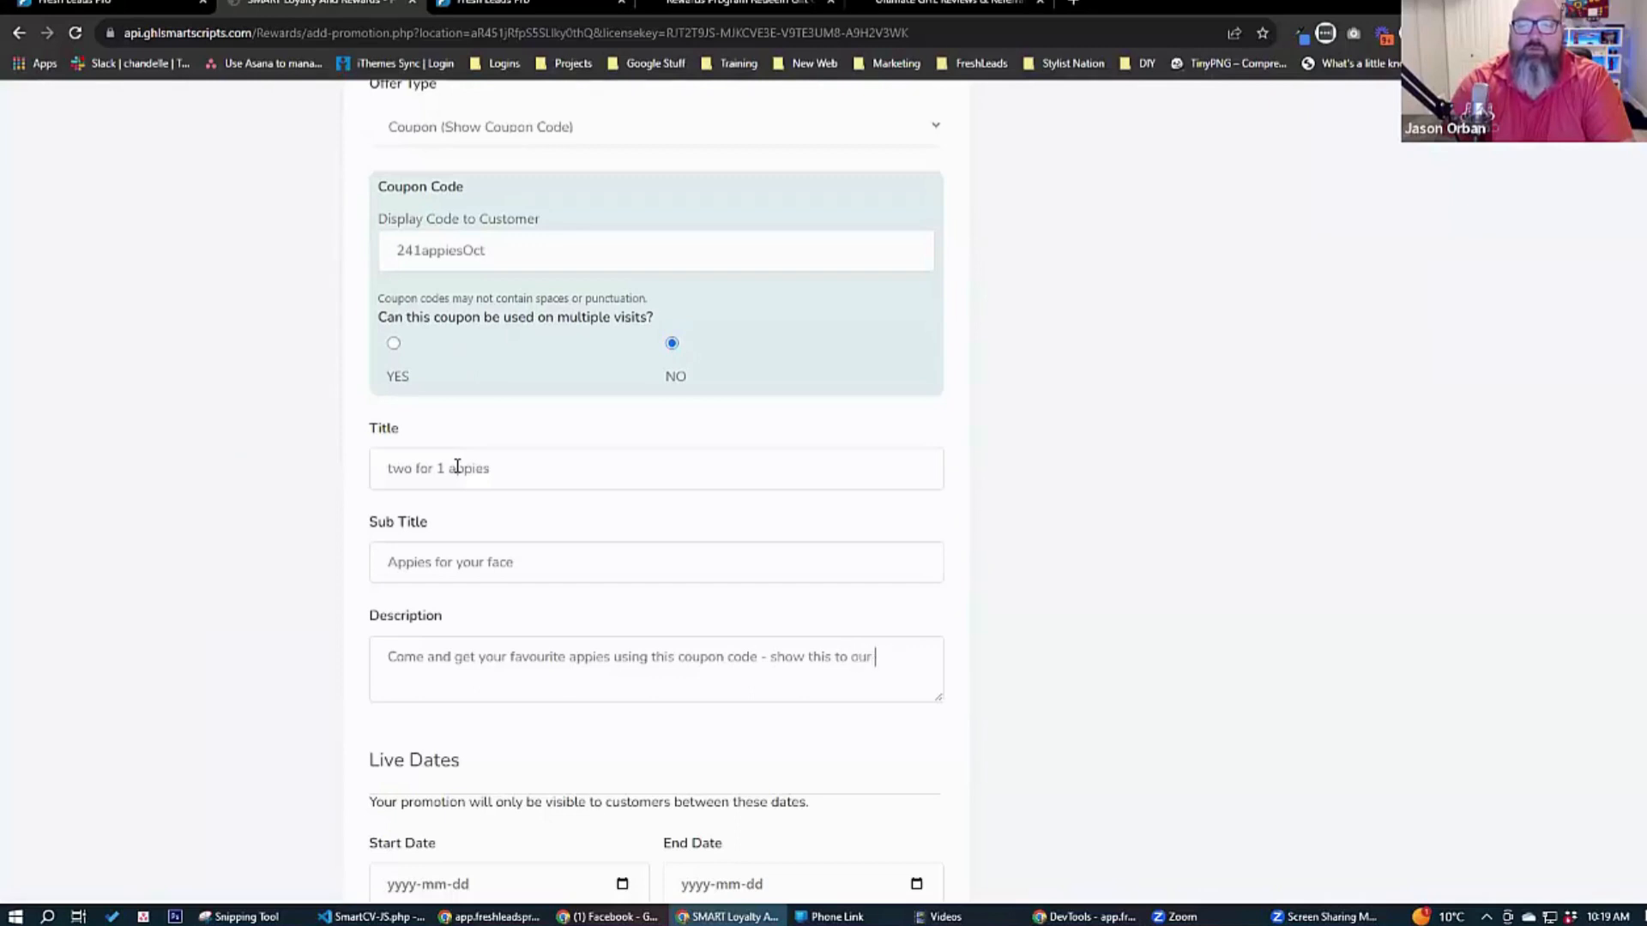
text( staff before youord)
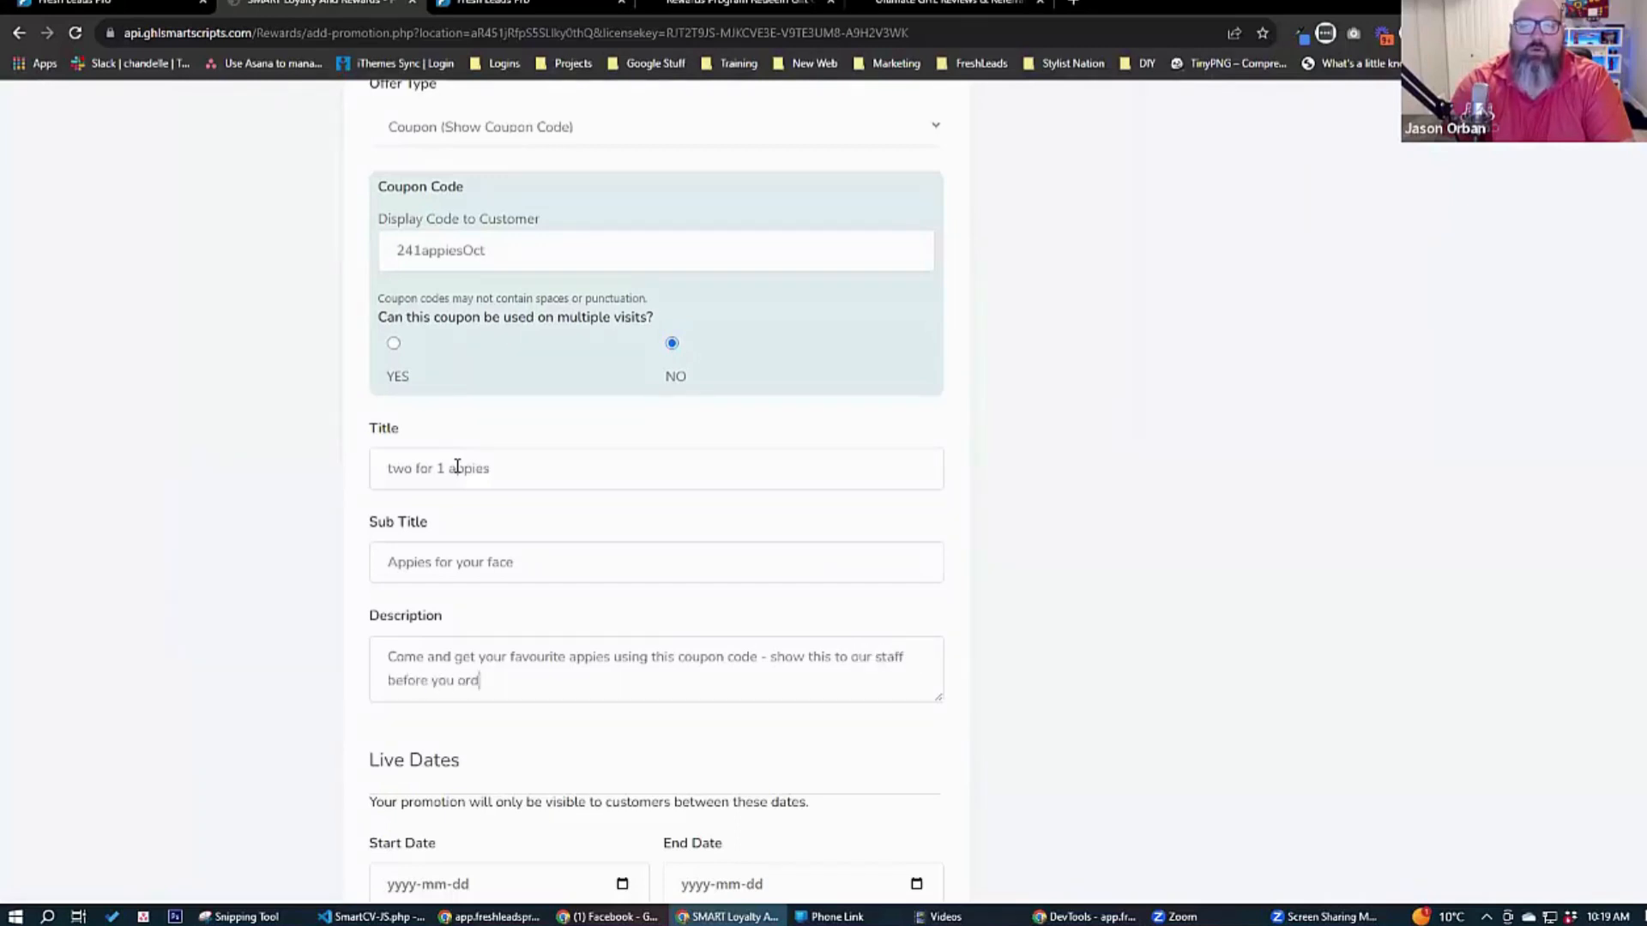
text(er.)
Set the promotion's live dates to start on 2023-10-12 and end on 2023-10-31.
scroll(364, 544, down, 5)
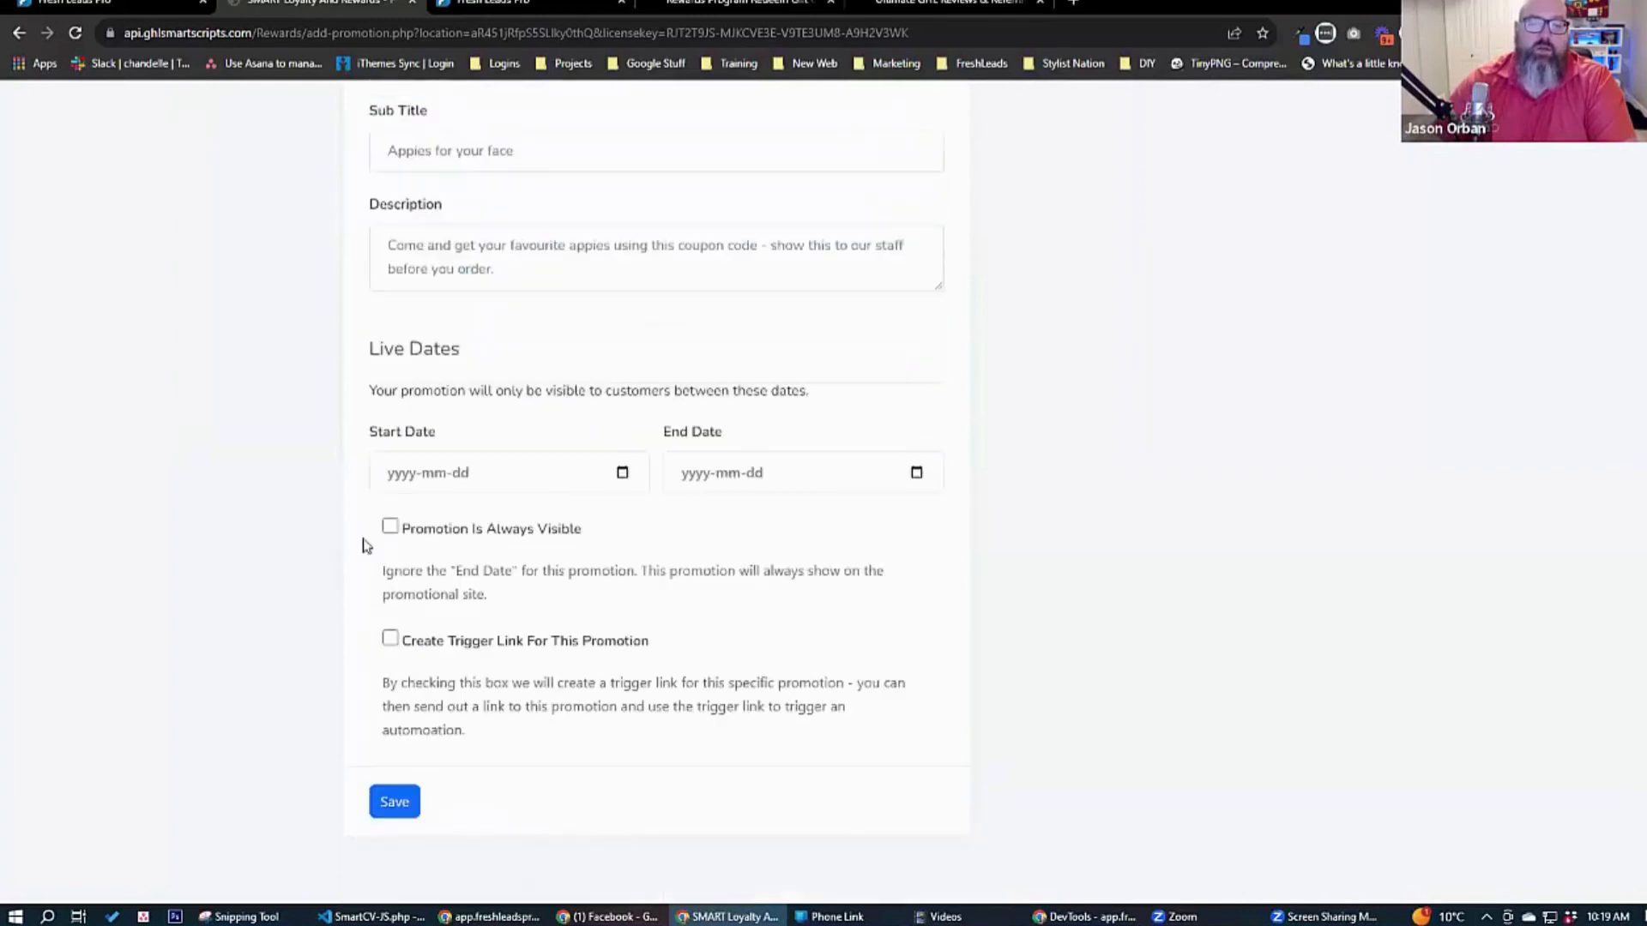
click(512, 479)
click(623, 472)
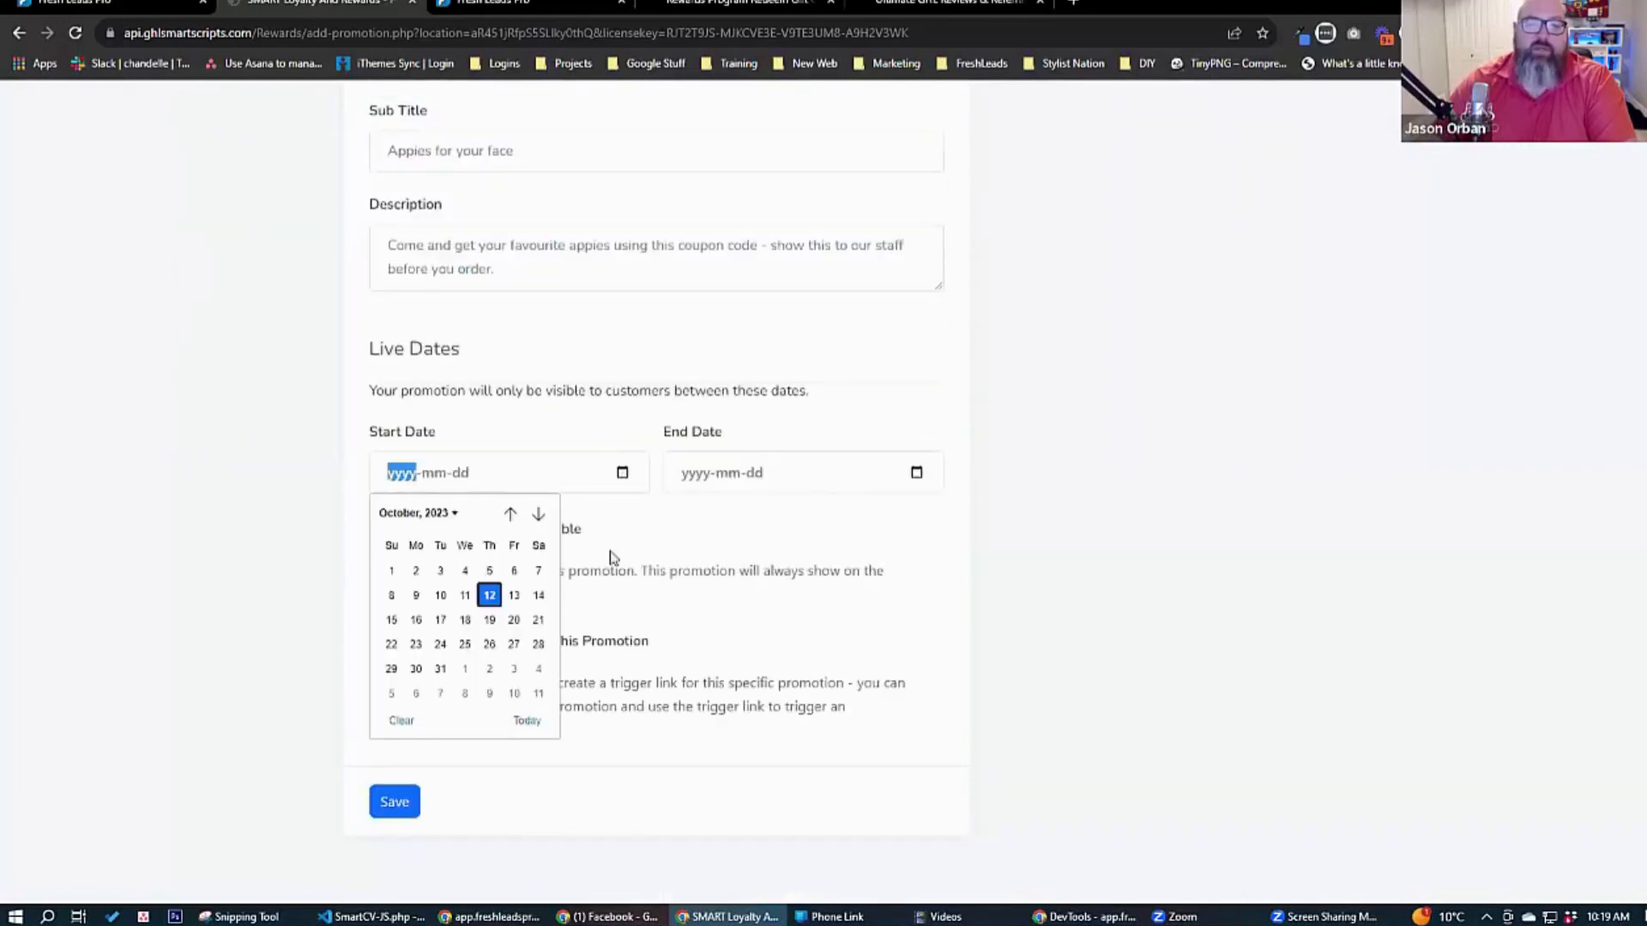
click(489, 596)
click(922, 473)
click(917, 472)
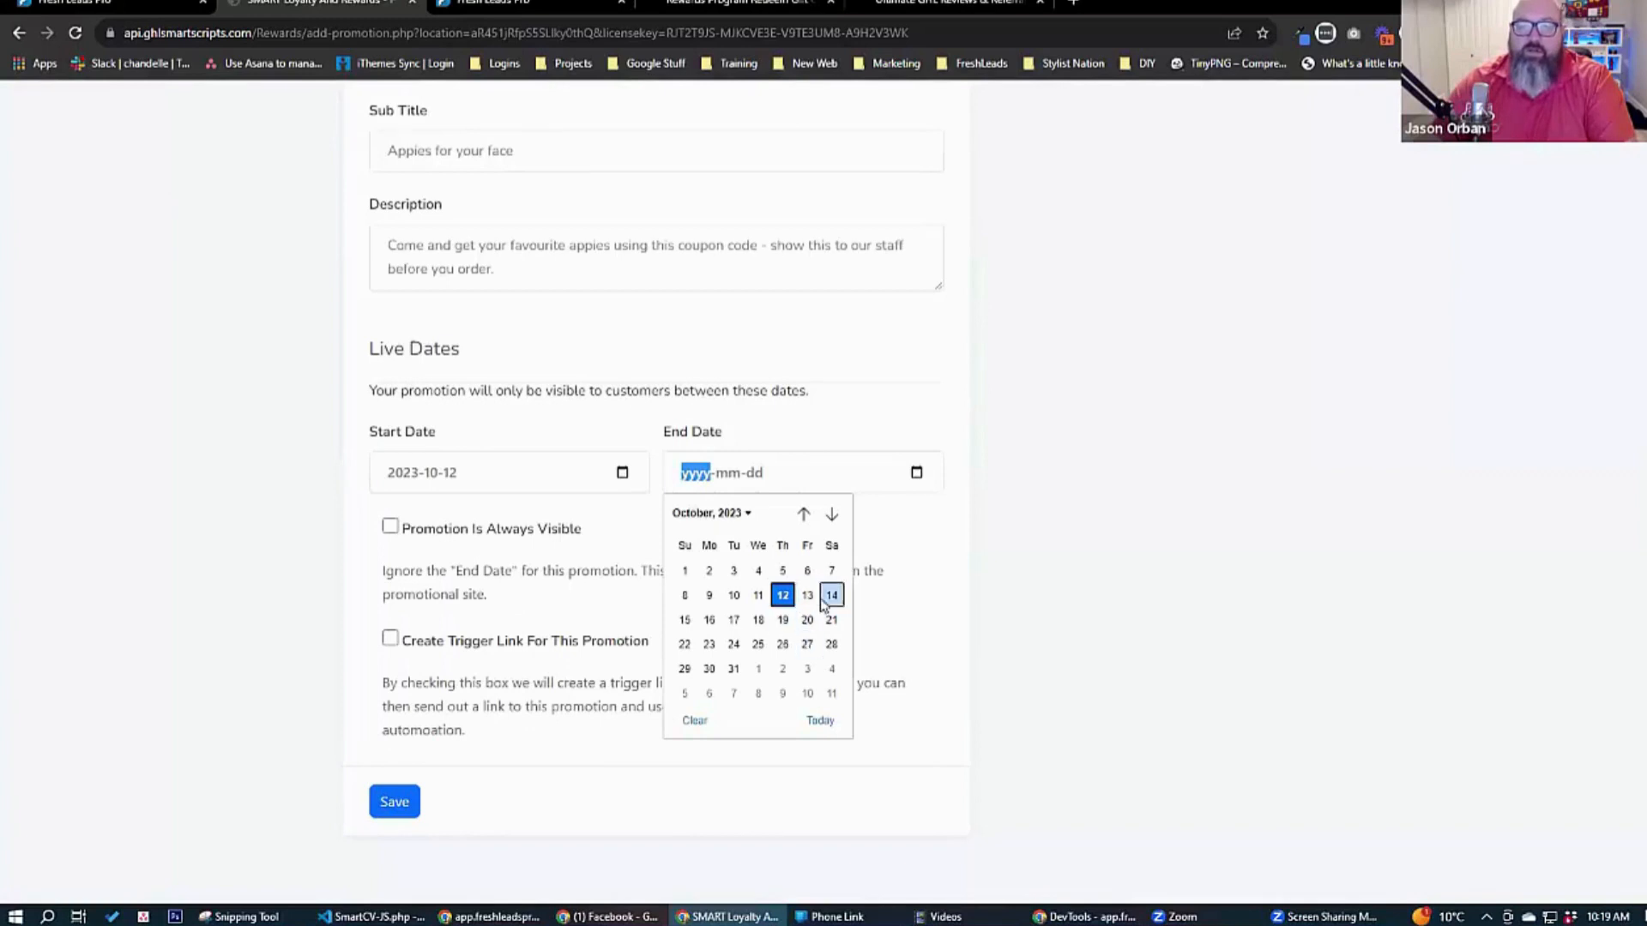
click(734, 669)
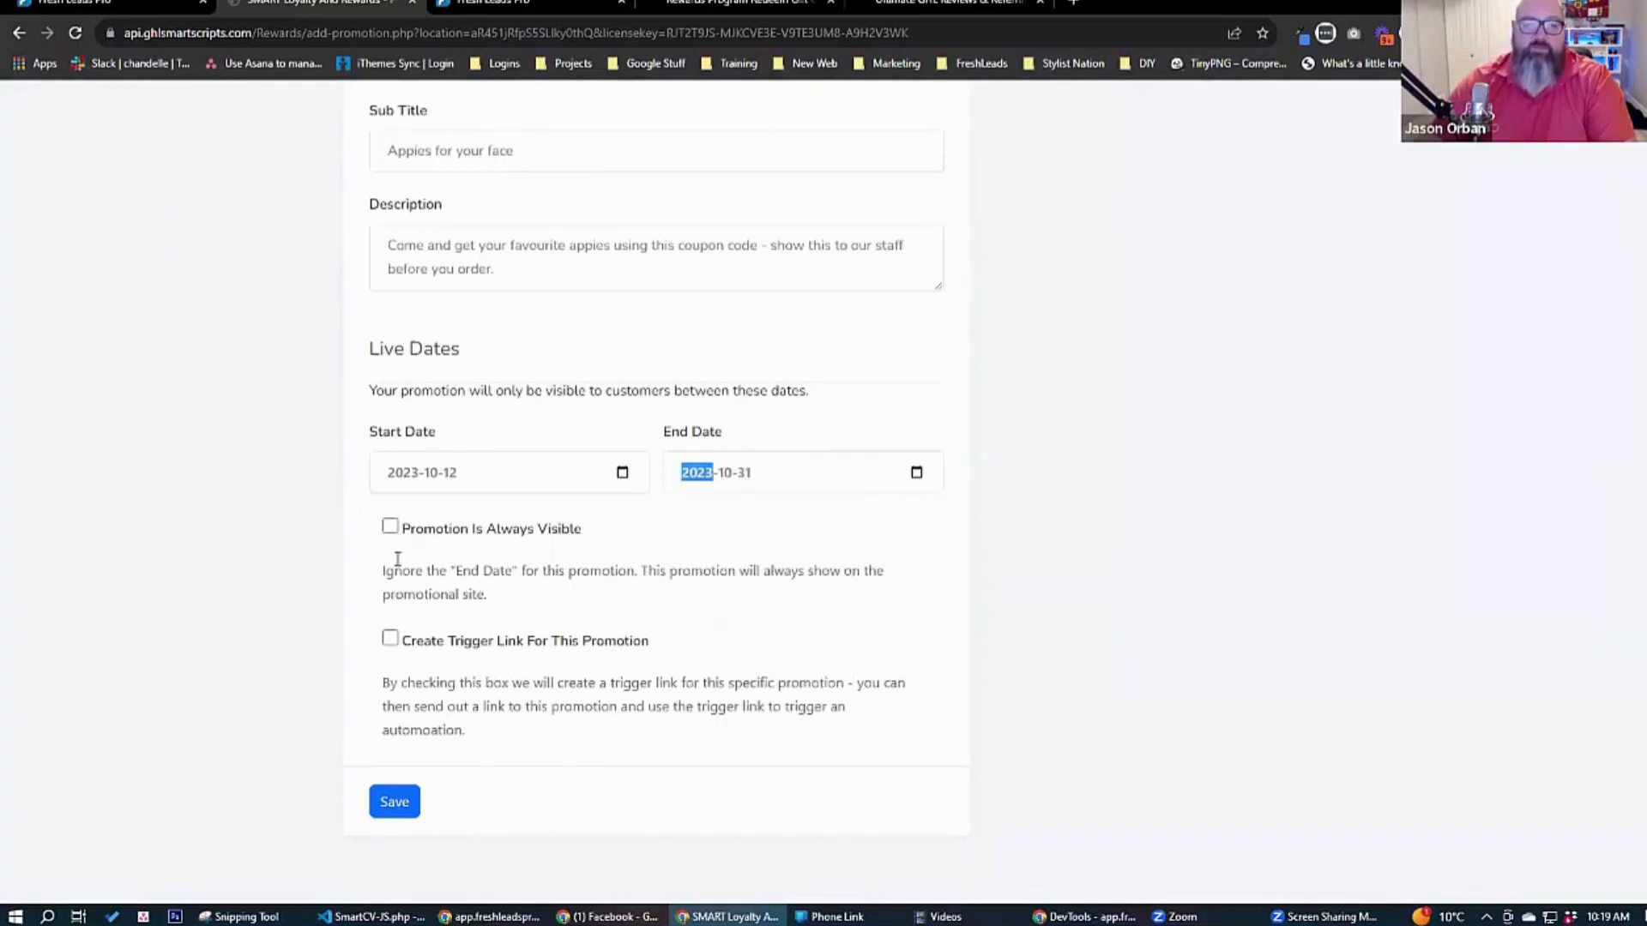
Make the promotion always visible and save it.
click(390, 527)
click(400, 803)
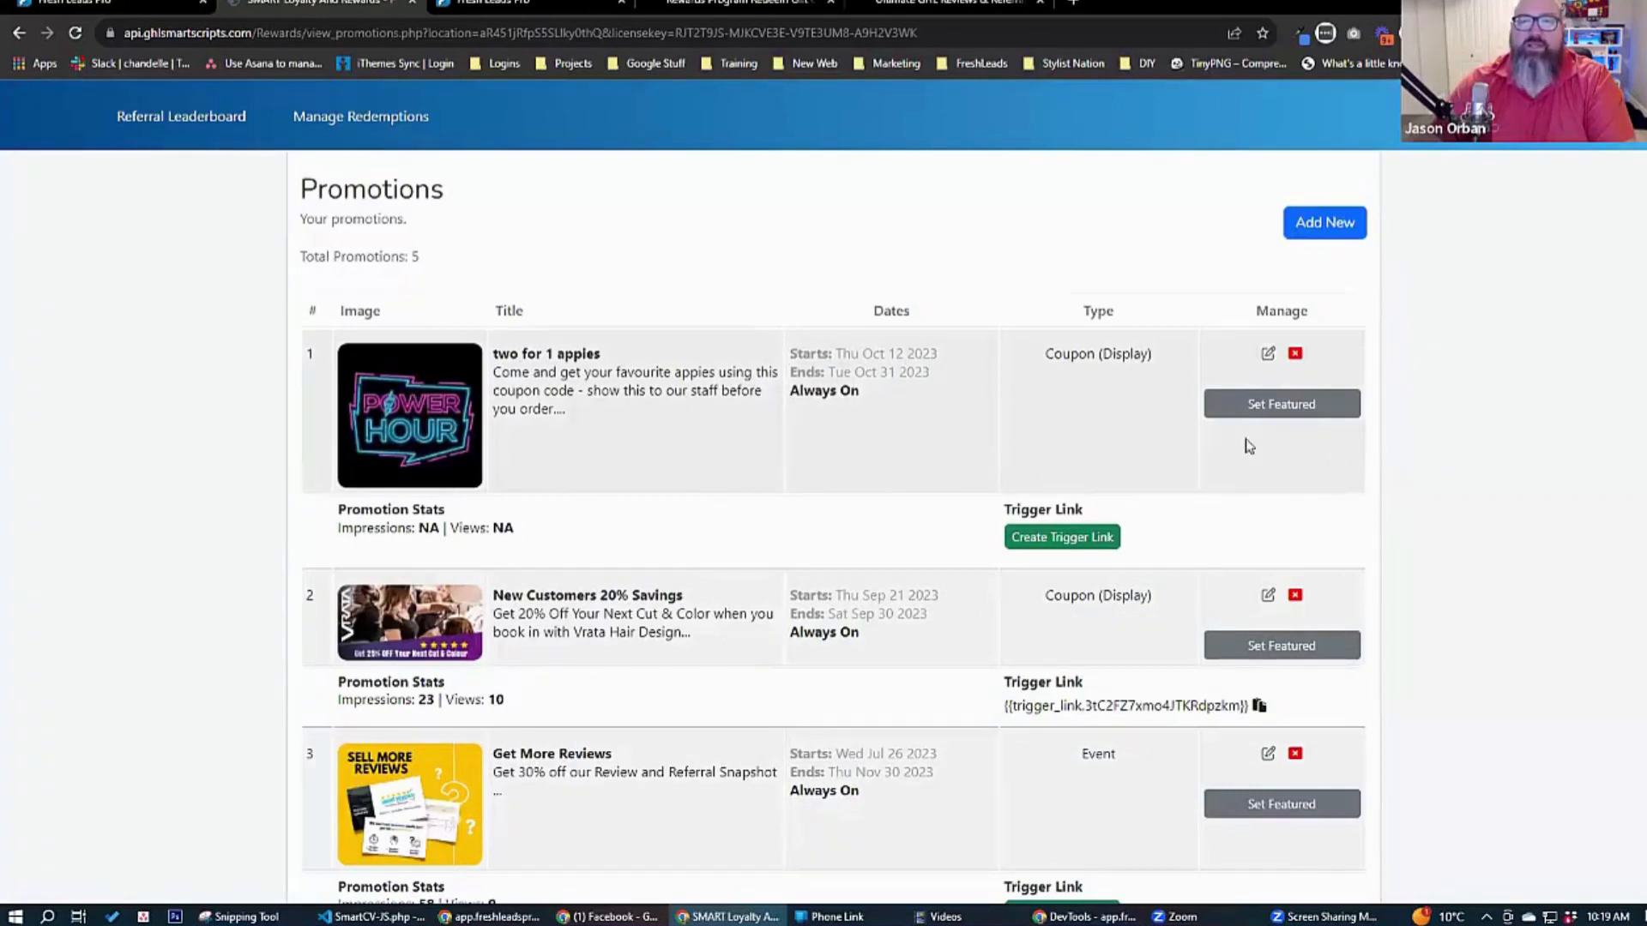
Review the saved promotions list and look at the customer-facing promotions page before returning to the list.
scroll(734, 529, down, 1)
scroll(733, 529, down, 5)
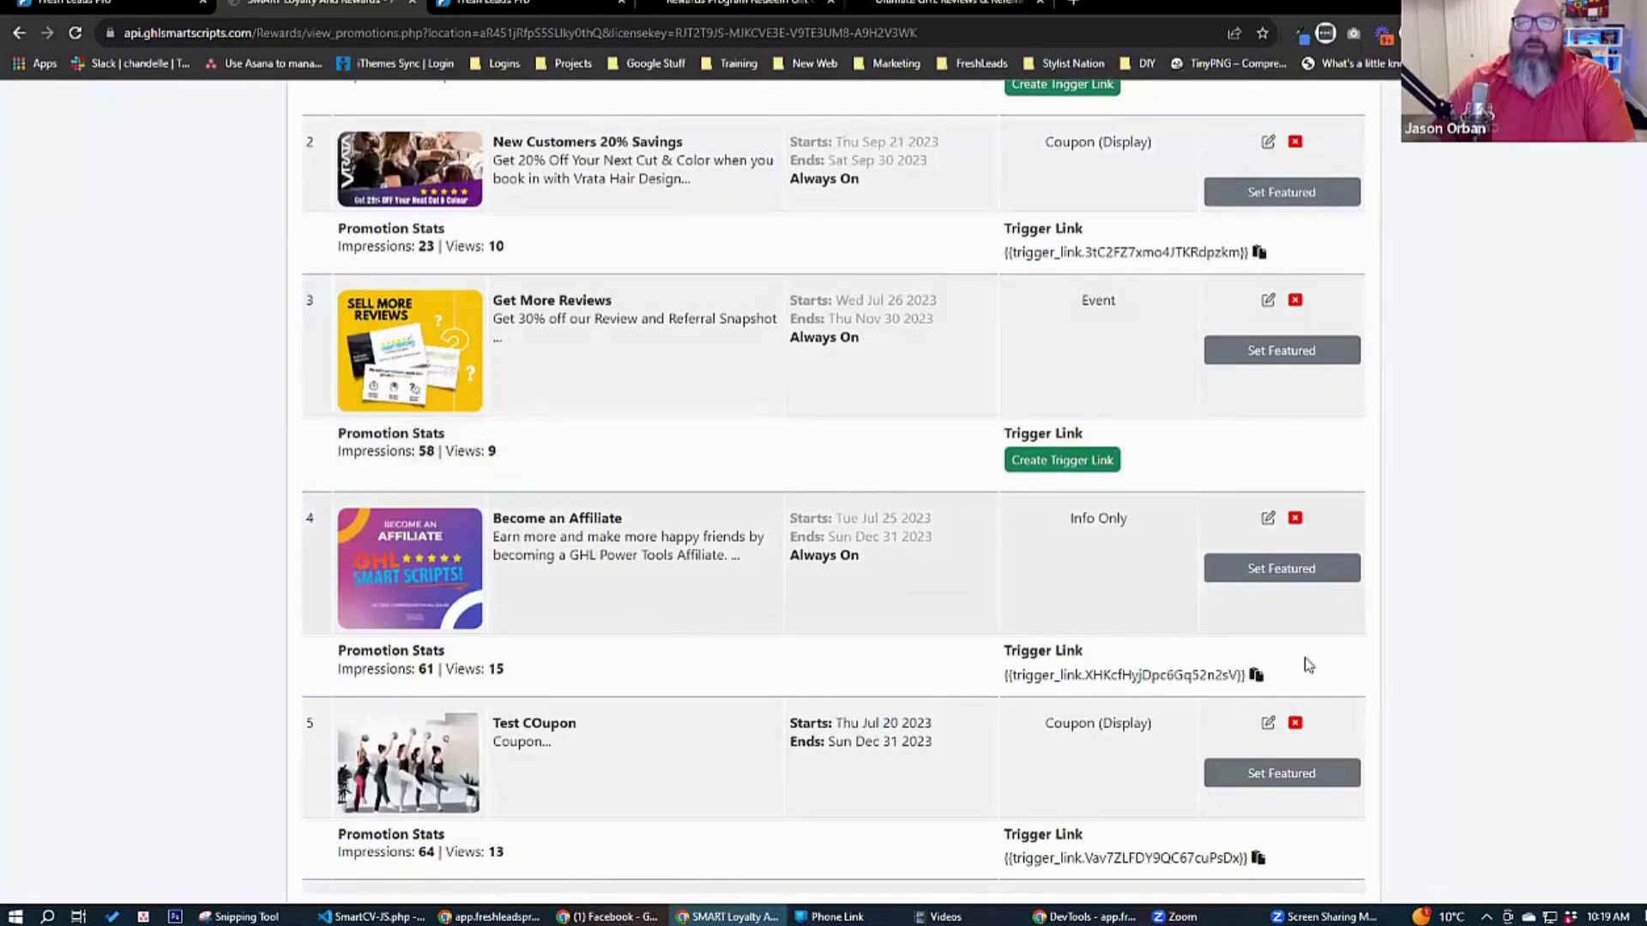
scroll(1304, 635, up, 5)
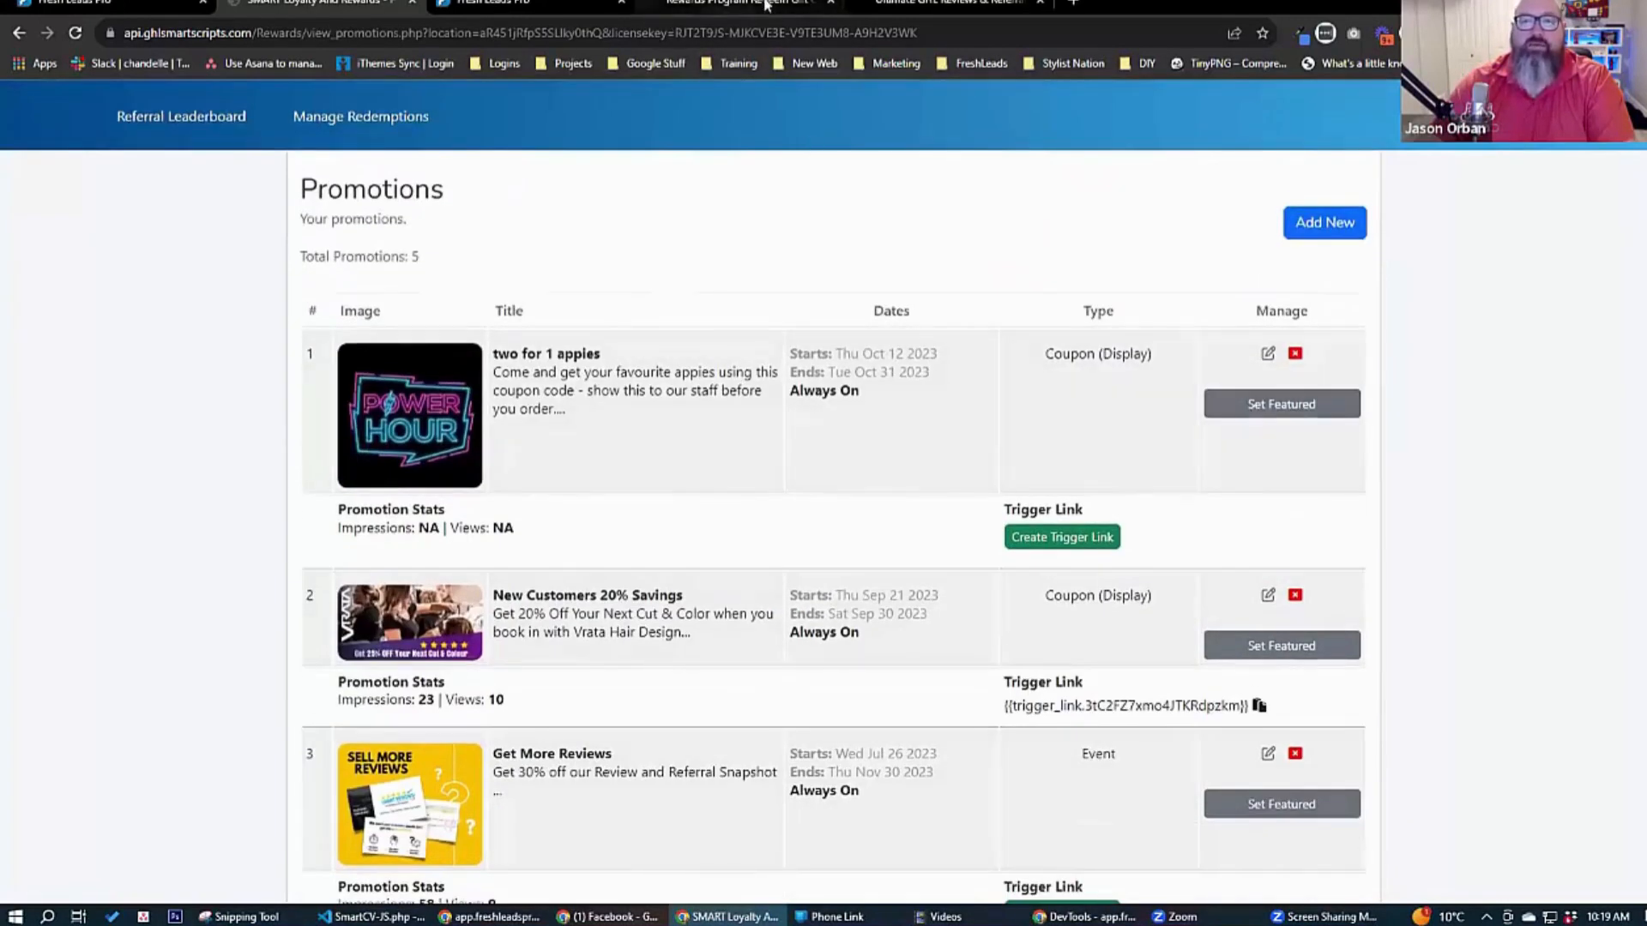
click(952, 7)
click(737, 7)
scroll(383, 371, up, 8)
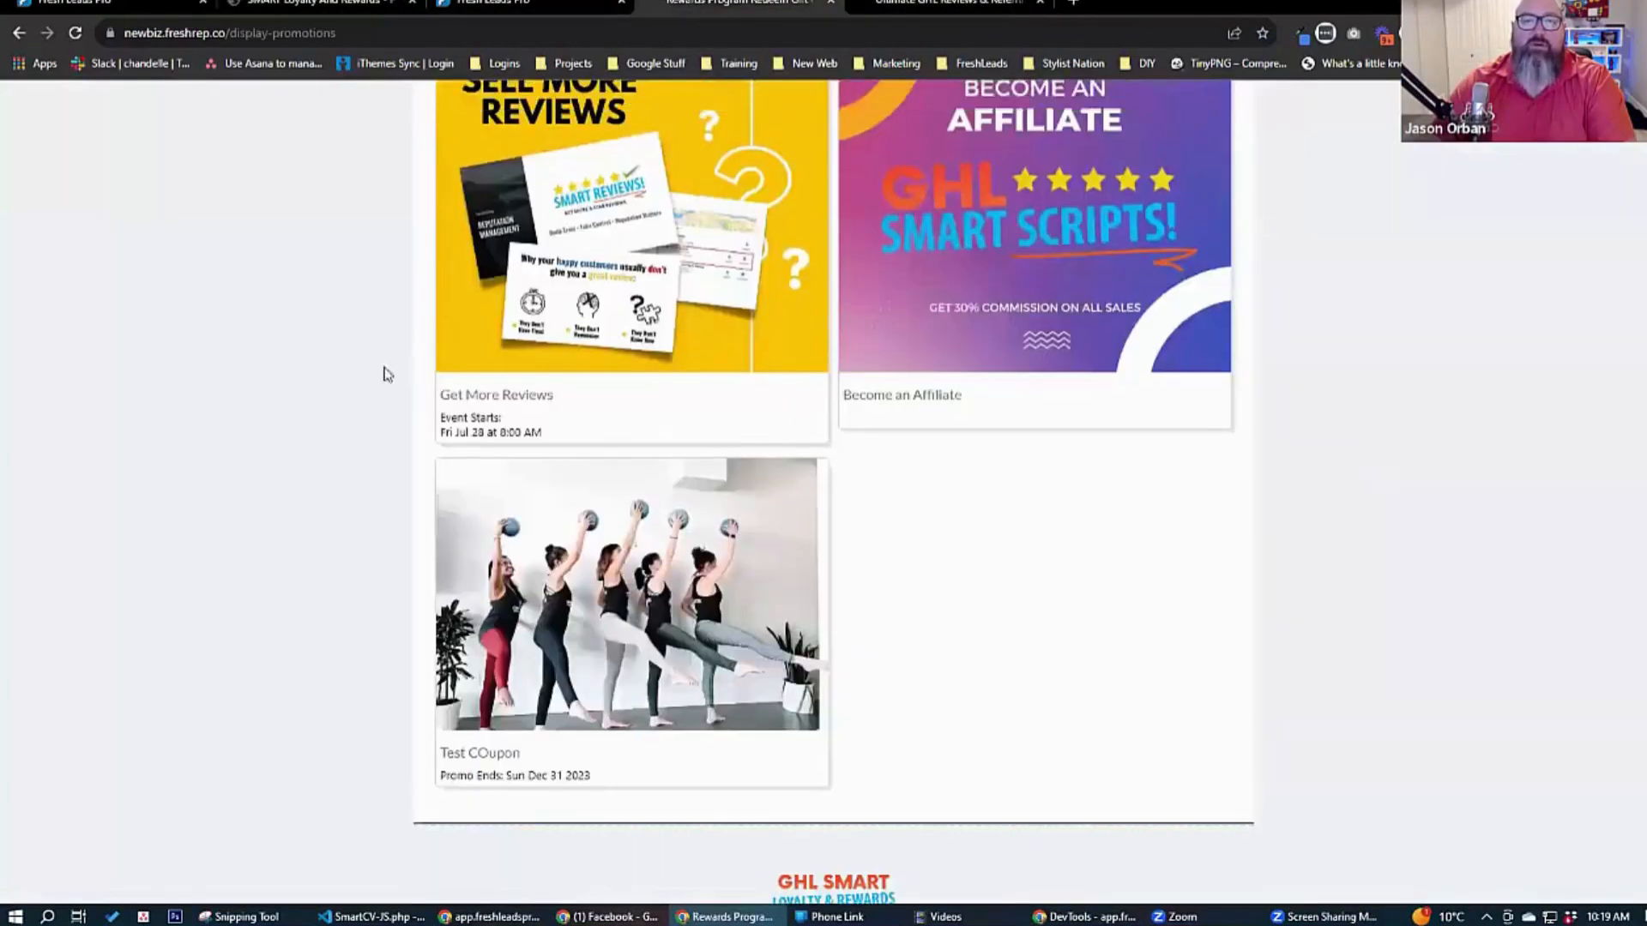
click(335, 7)
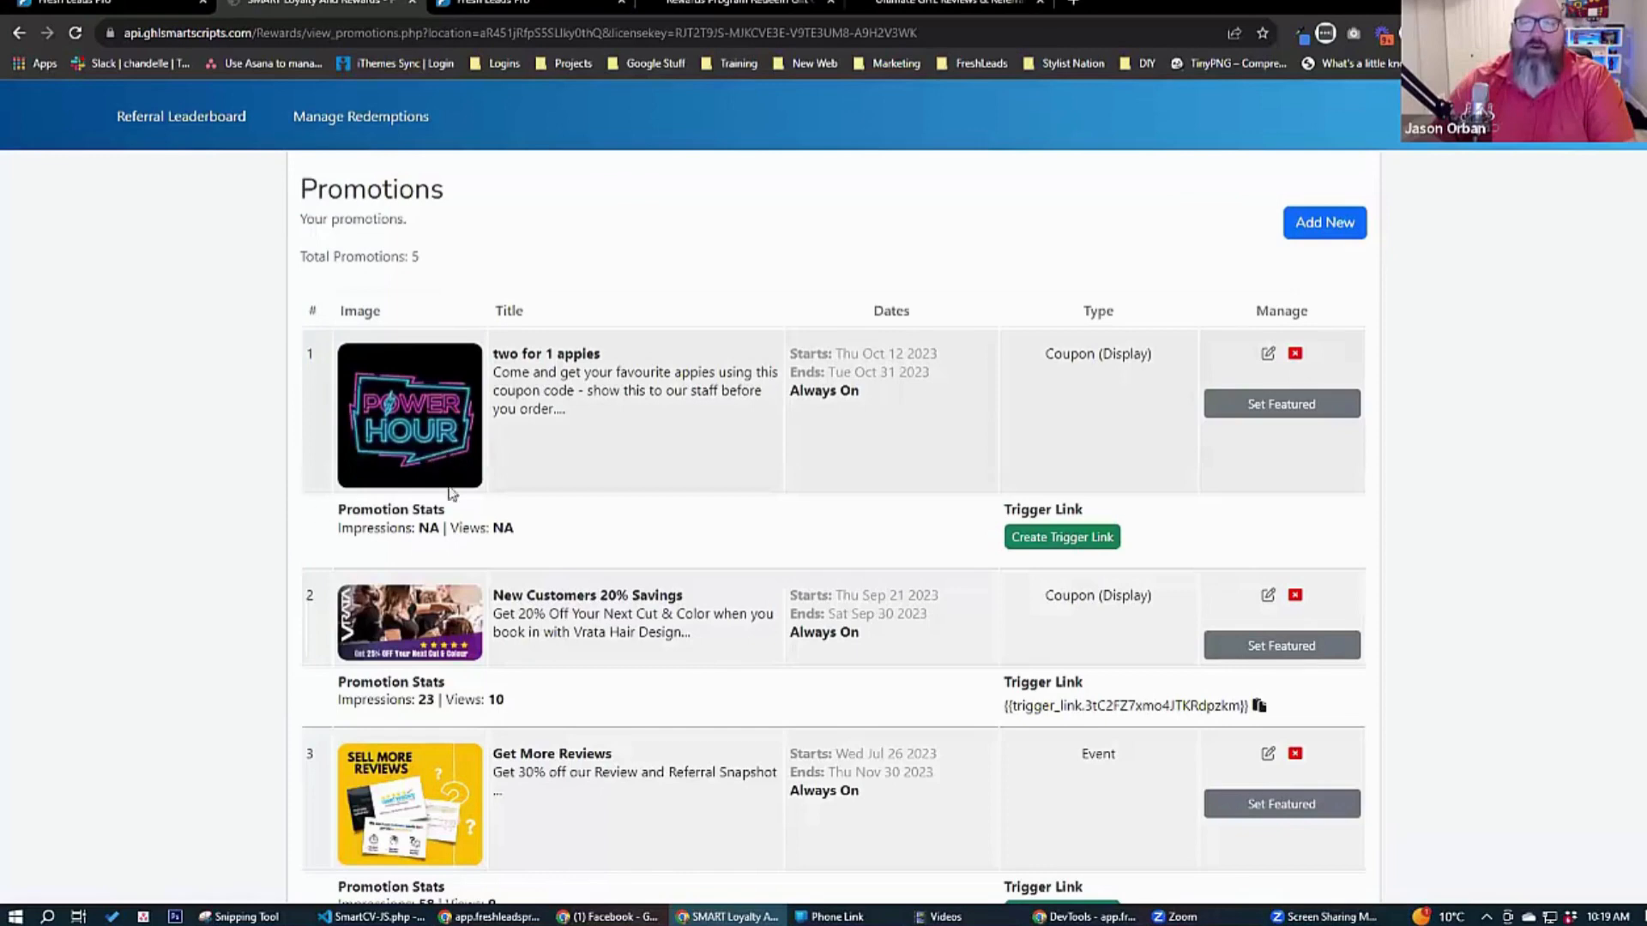
Save the "two for 1 appies" promotion with social-image-power-hour.jpg as its featured image and create its trigger link.
click(1267, 355)
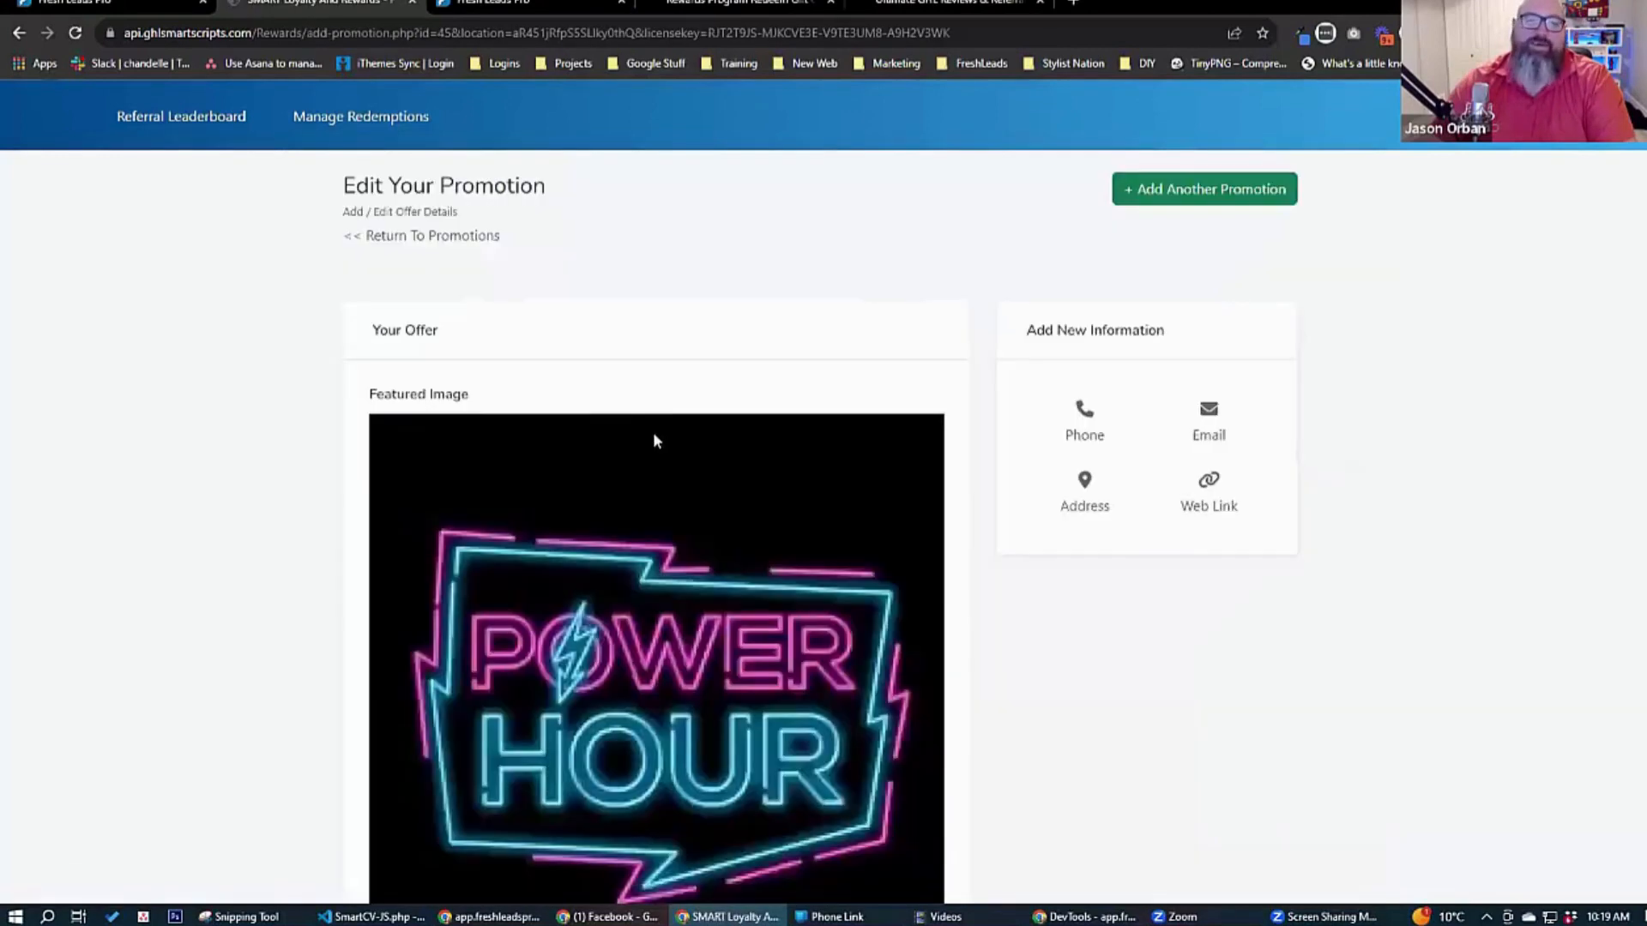
scroll(301, 502, down, 3)
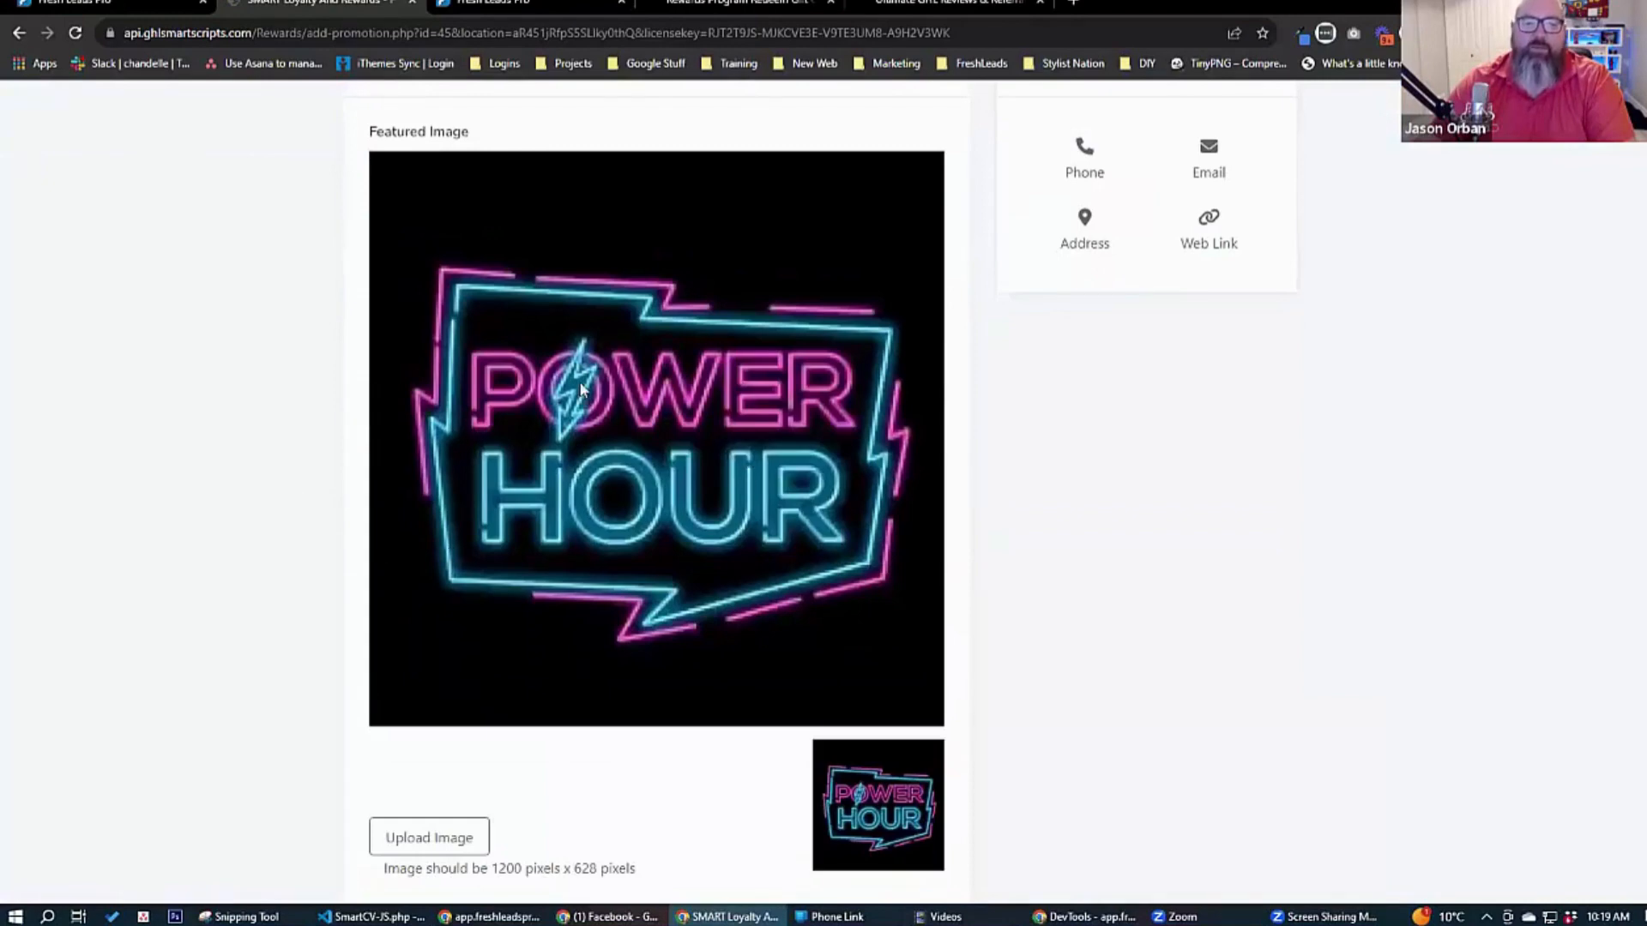
click(401, 837)
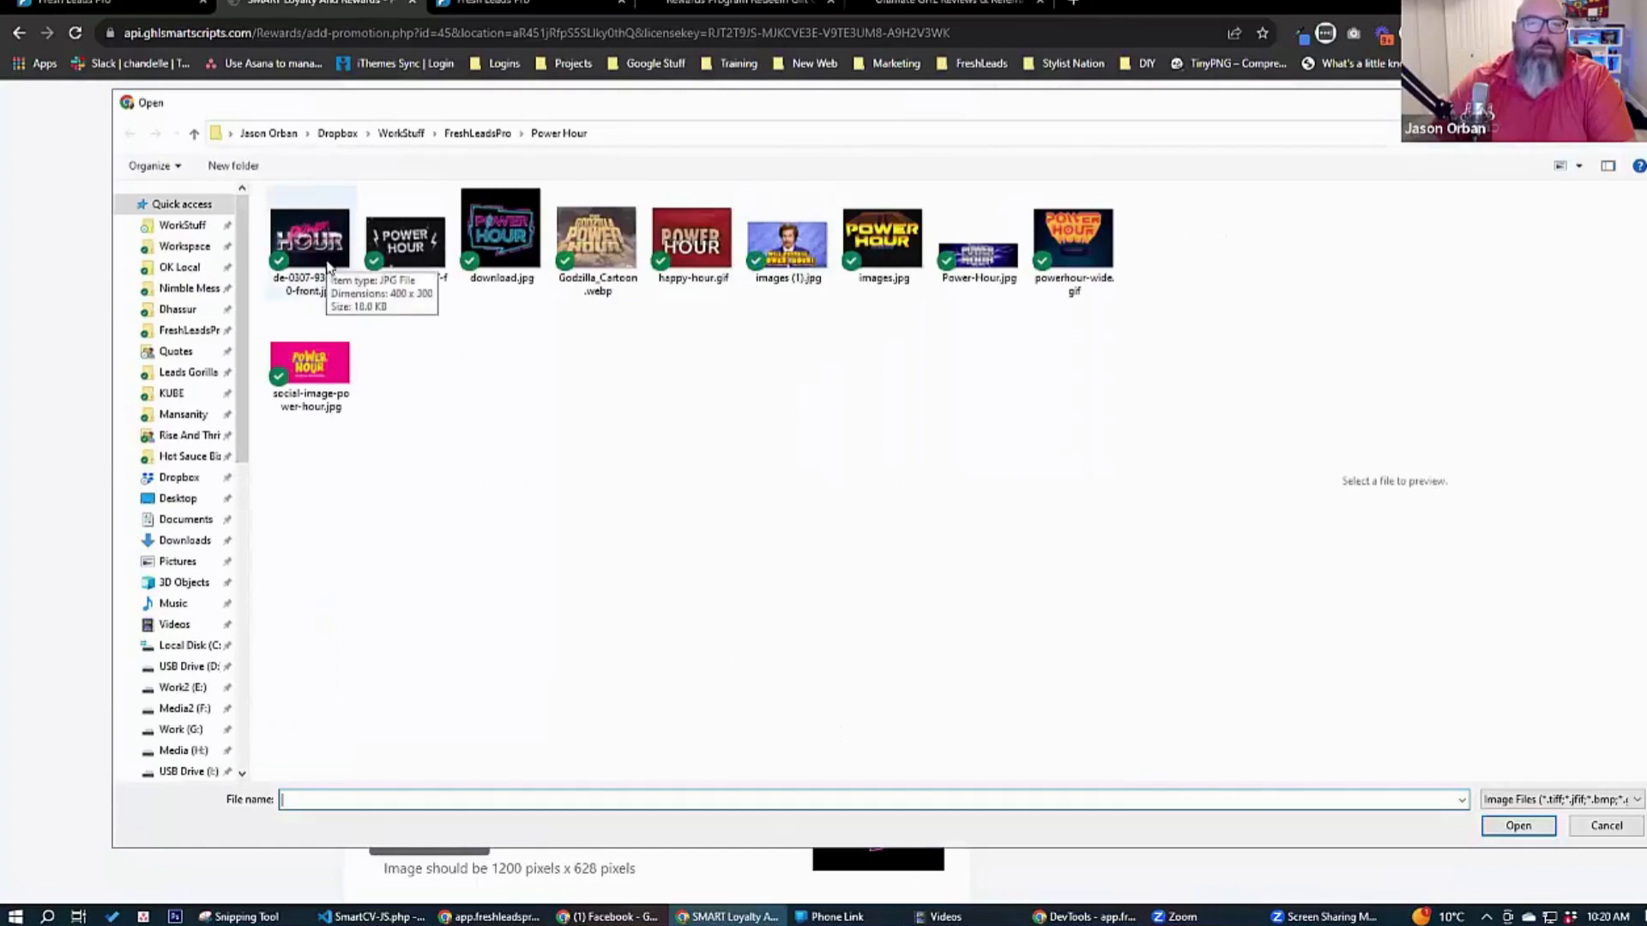
click(319, 377)
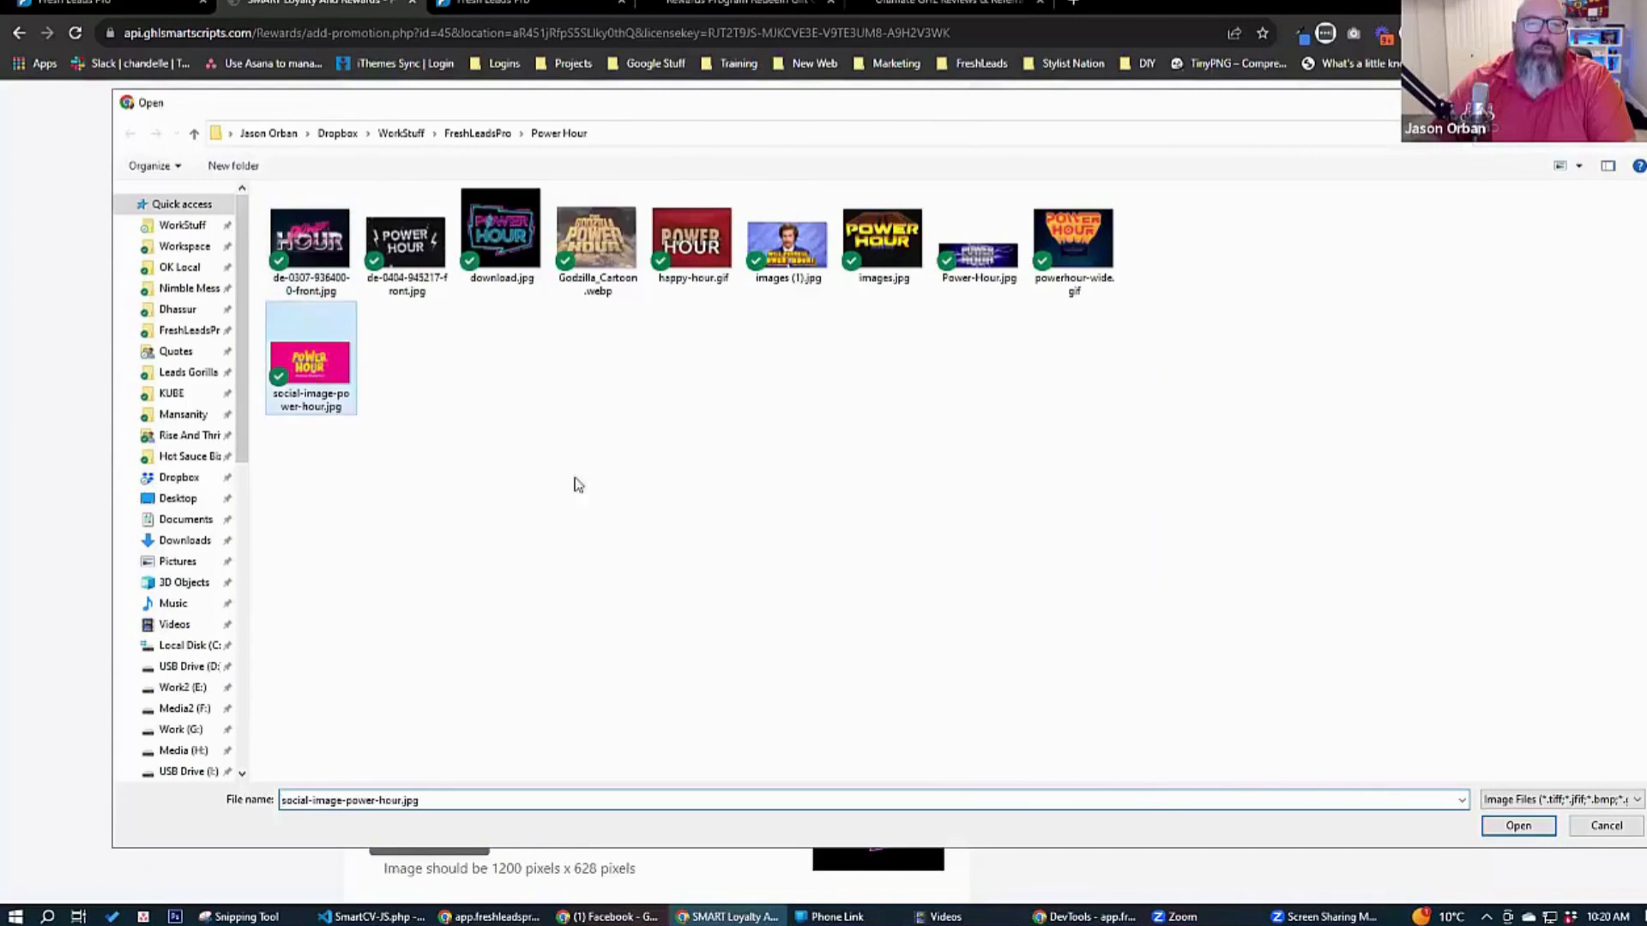
click(1518, 826)
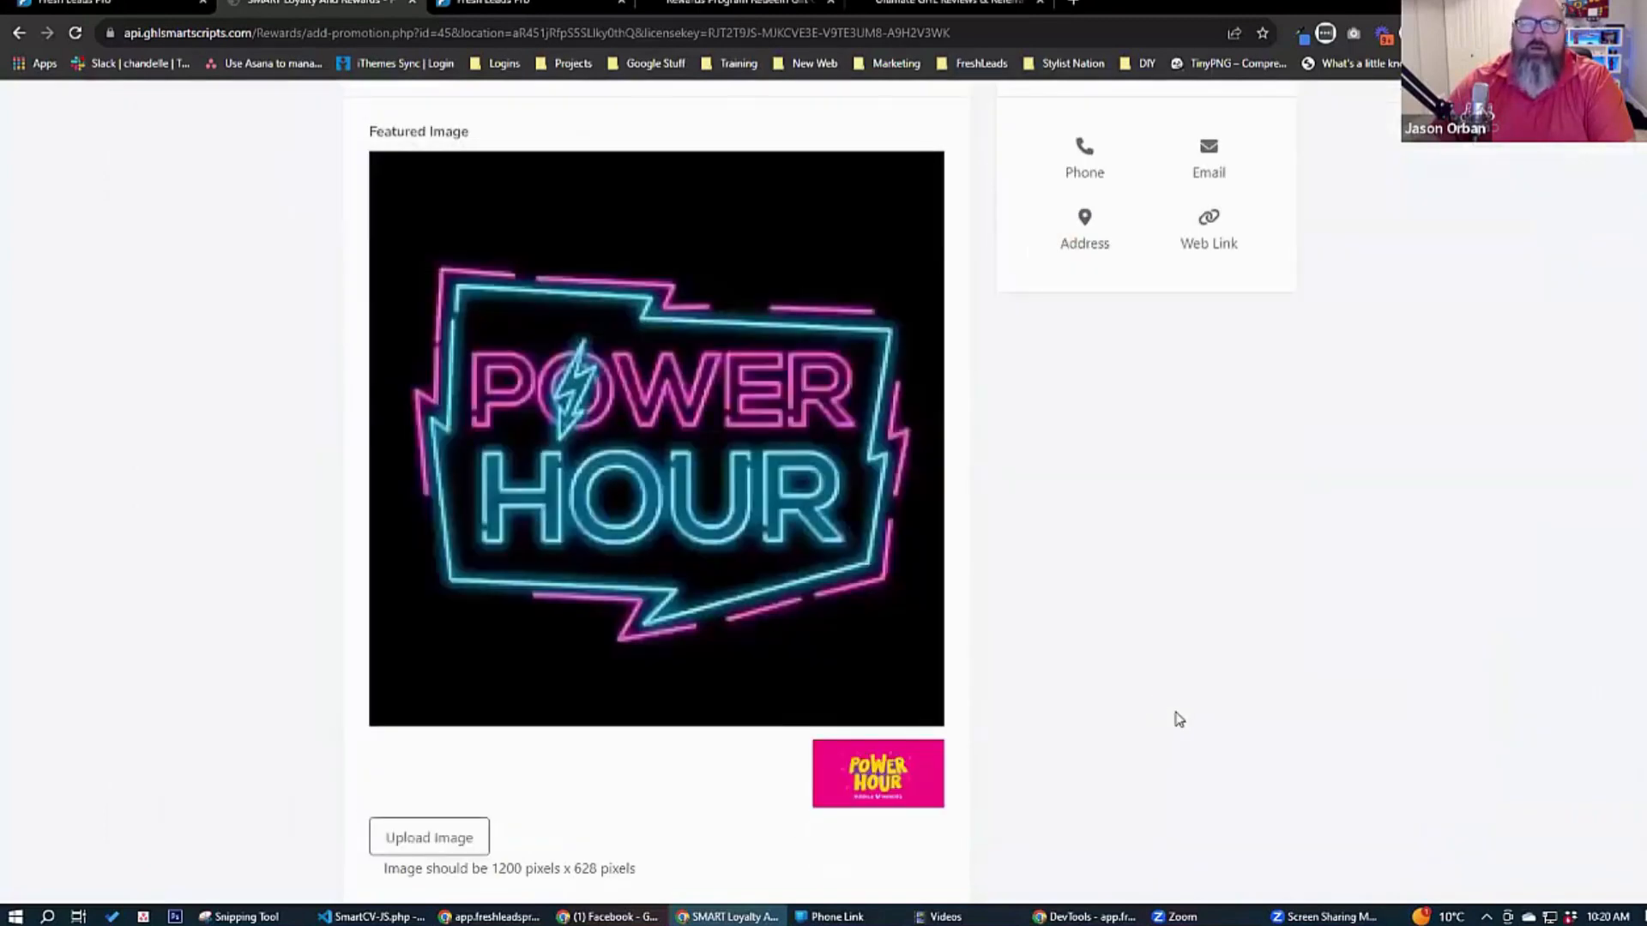
scroll(1177, 712, down, 14)
click(391, 806)
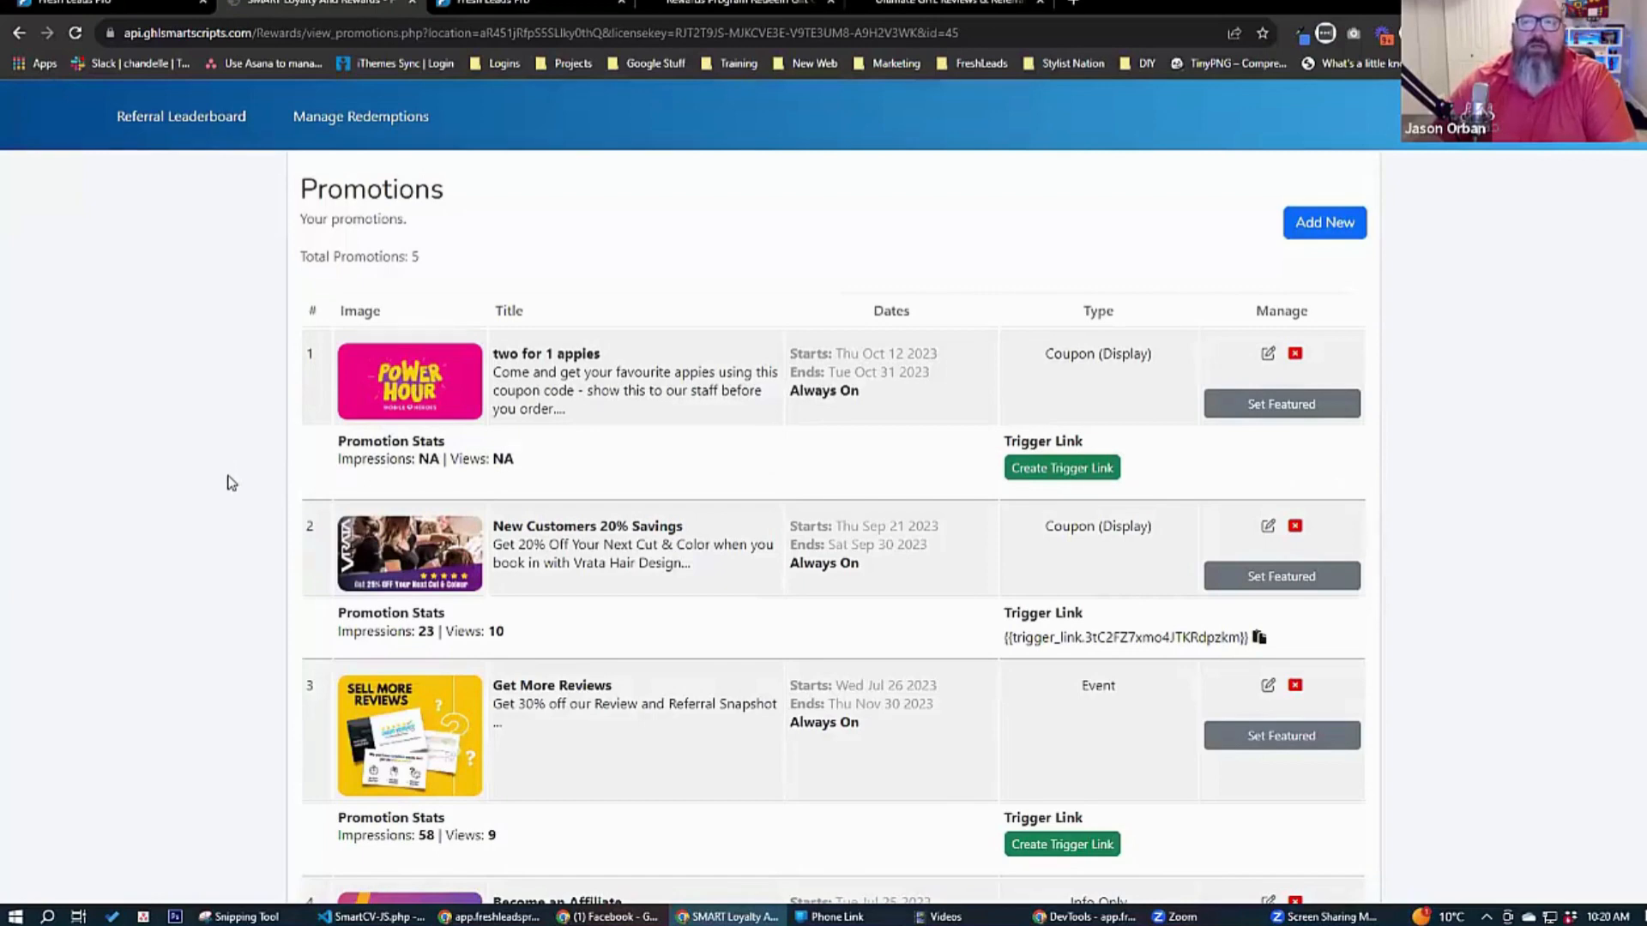
click(1038, 470)
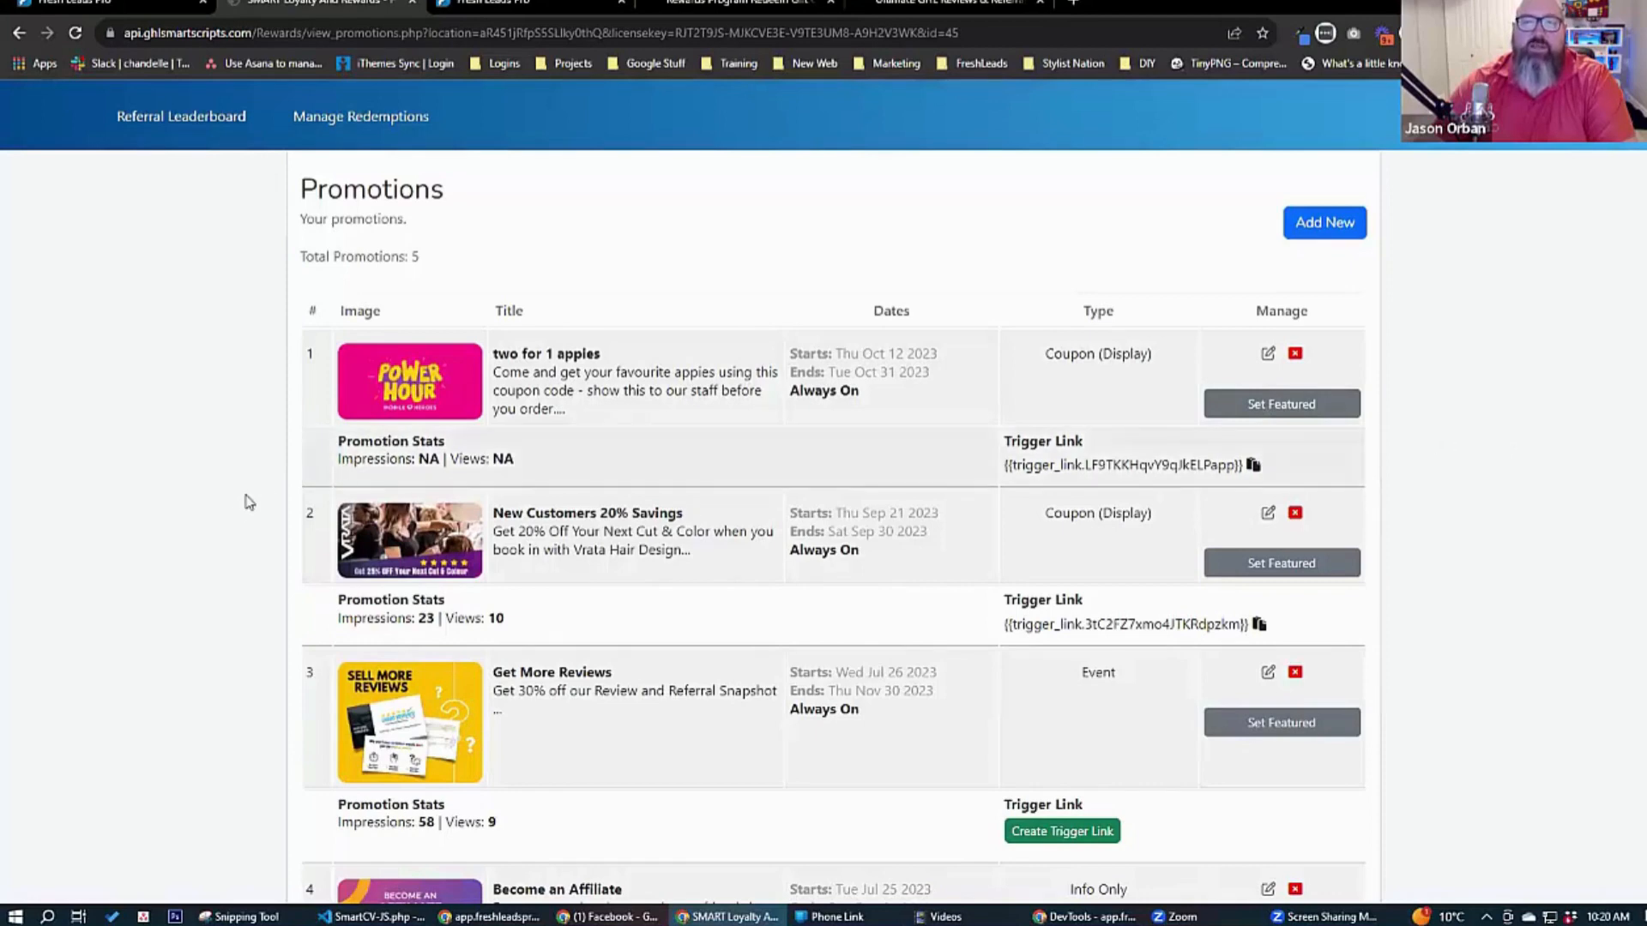
Reload the customer-facing promotions page and examine the featured promotion and the offers displayed below it.
click(737, 6)
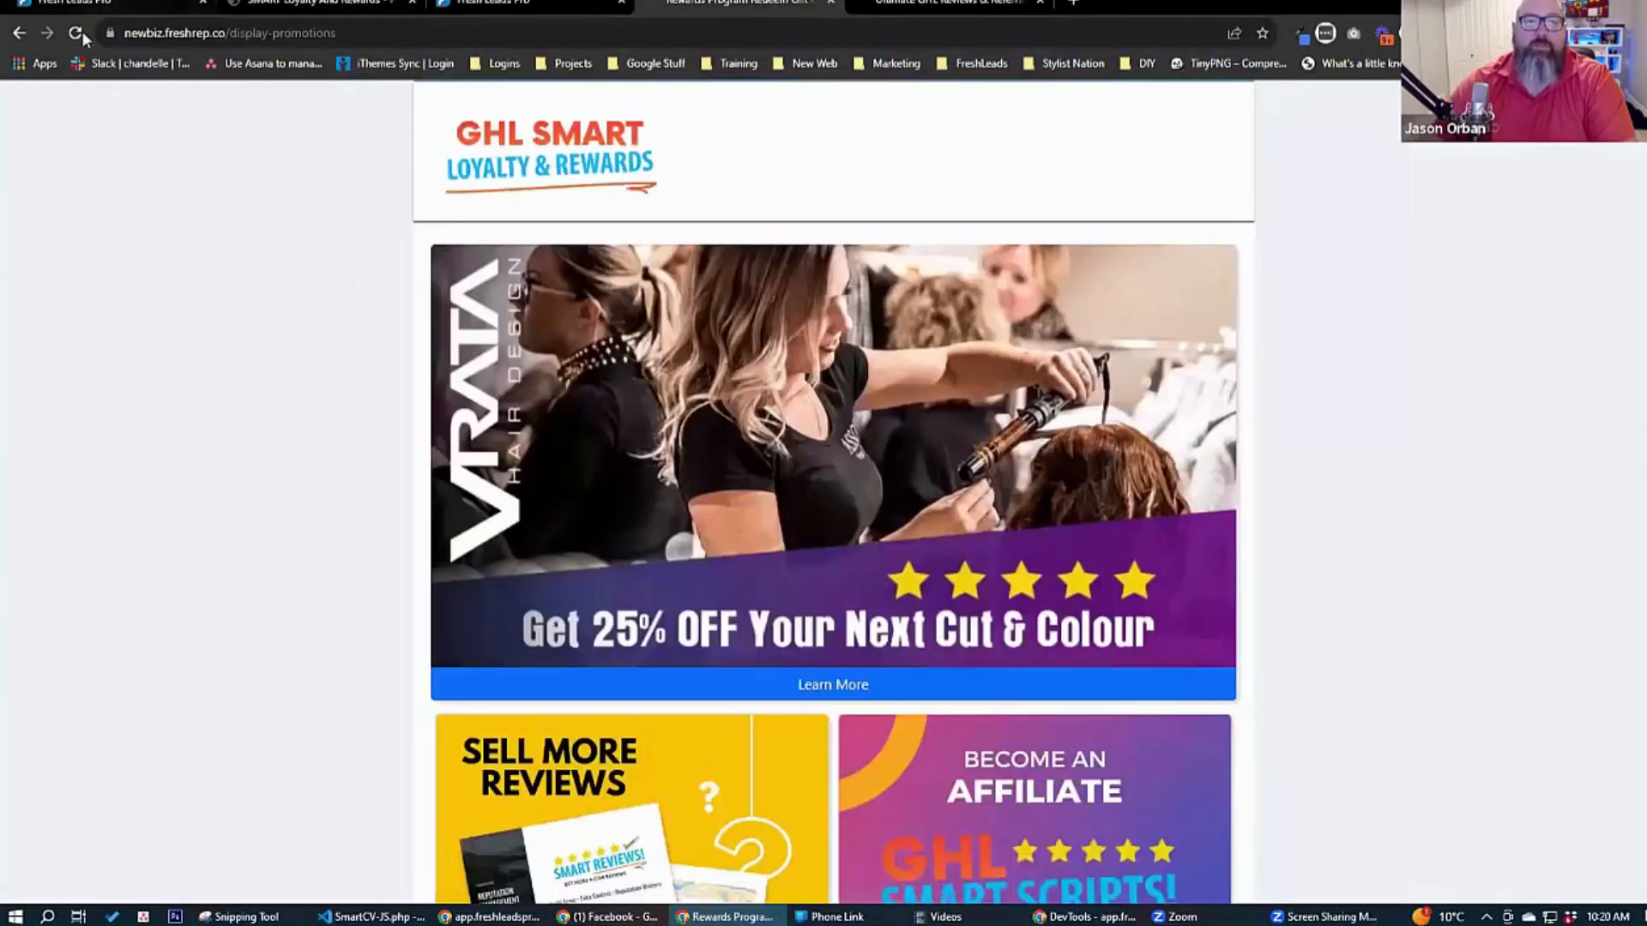
click(77, 34)
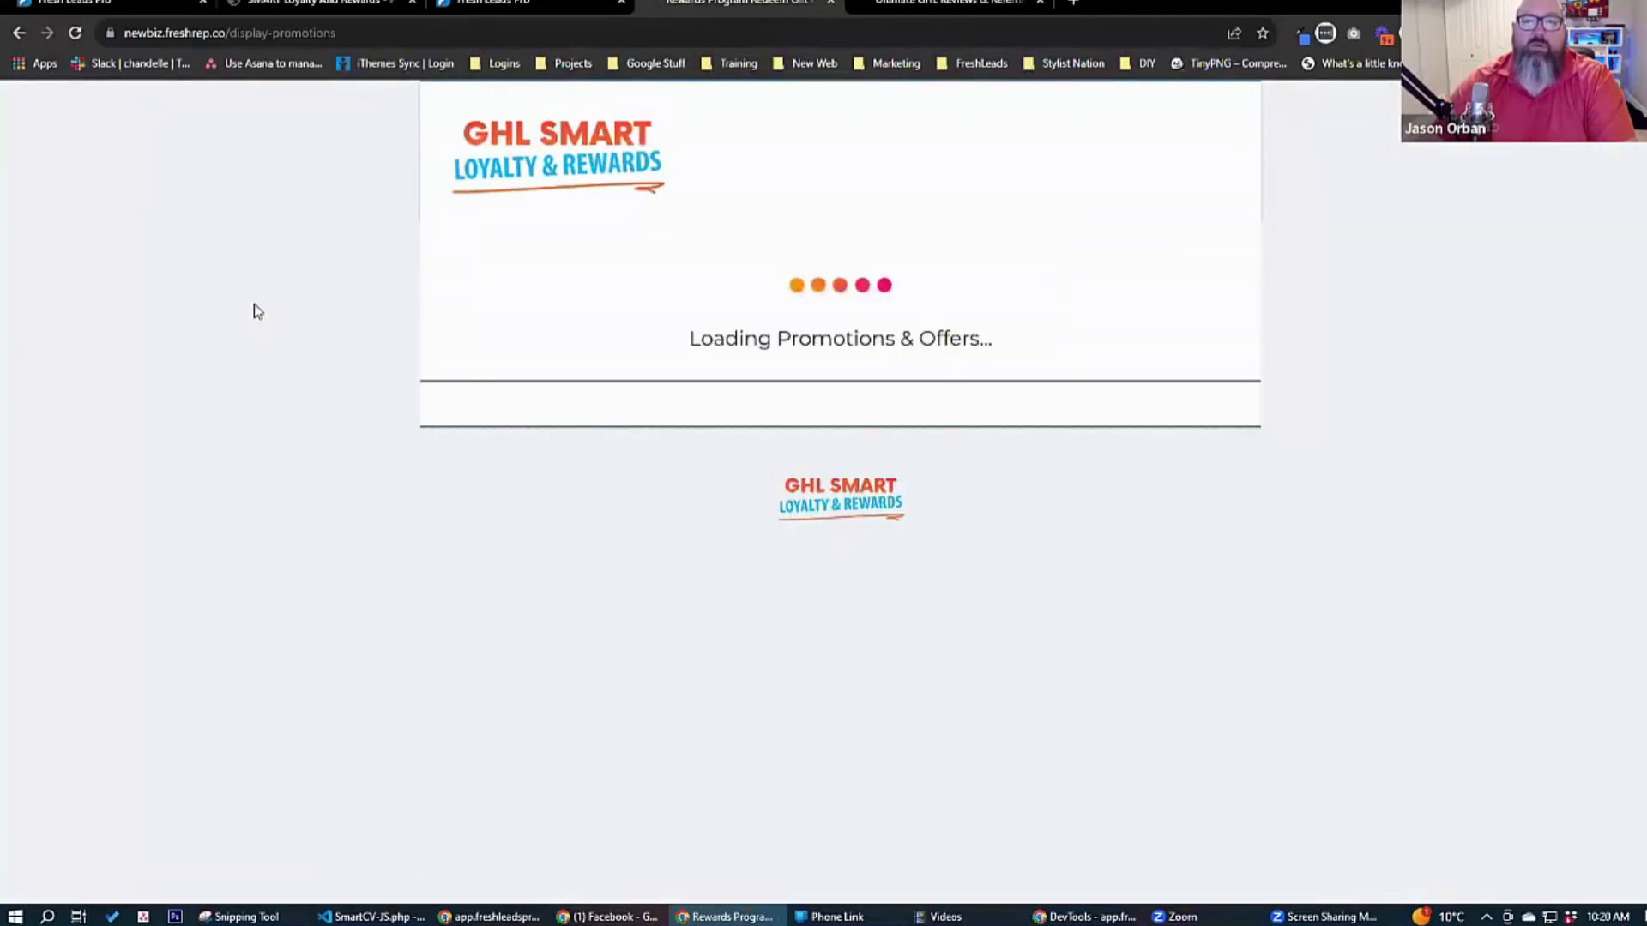
scroll(271, 326, down, 7)
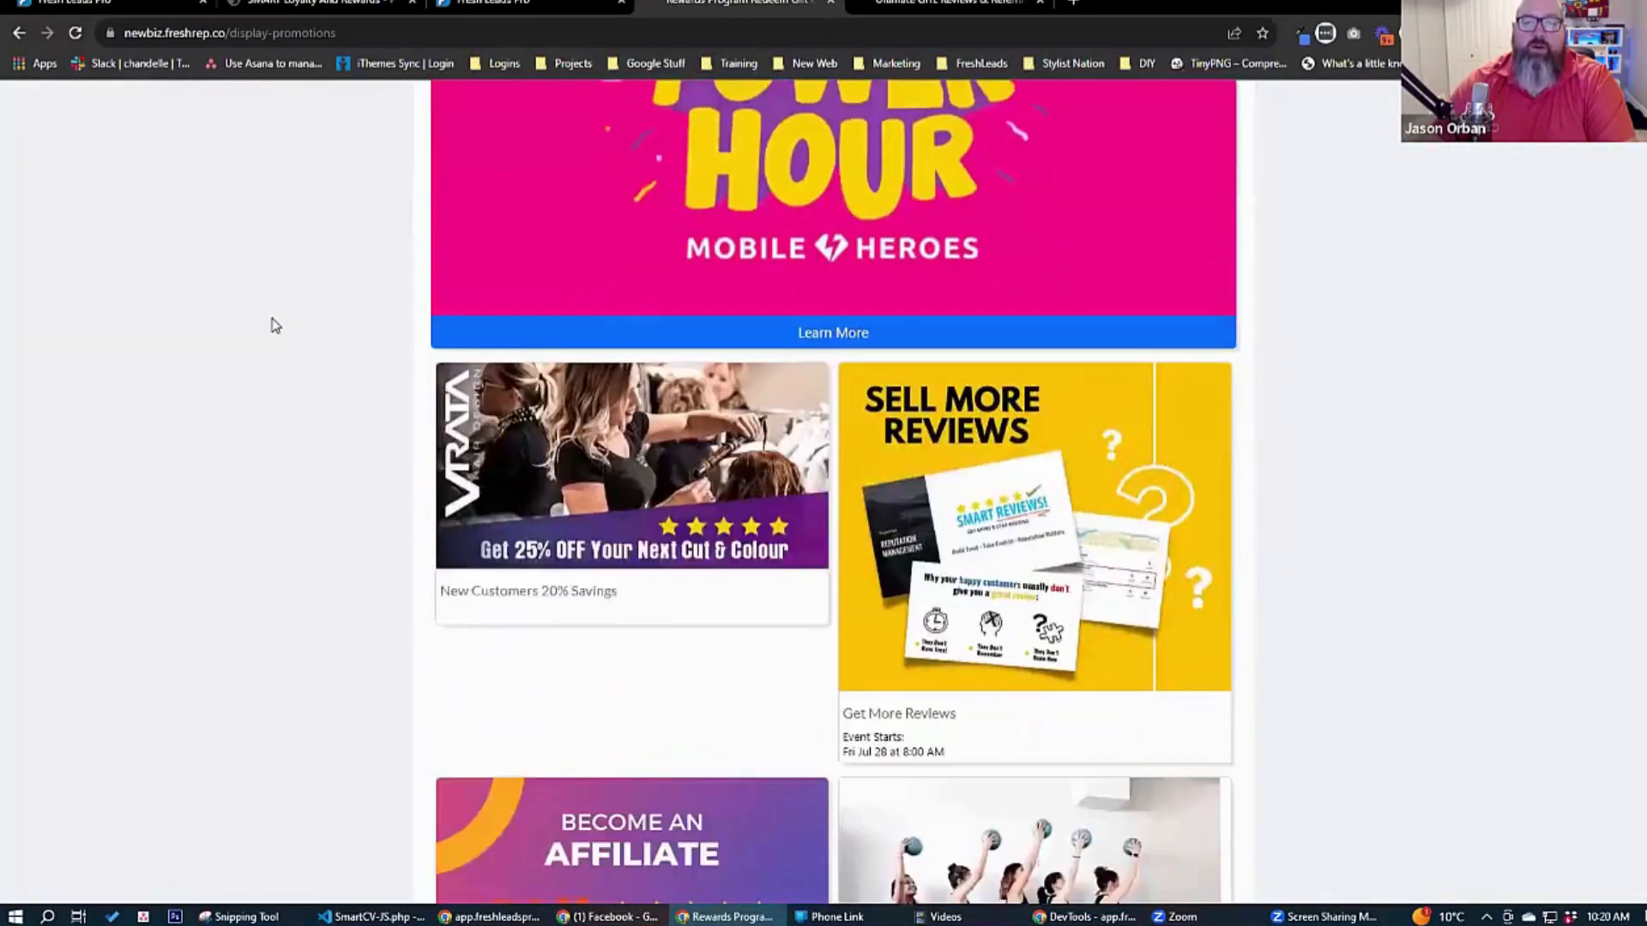
scroll(275, 318, down, 3)
scroll(274, 318, up, 6)
scroll(274, 317, down, 3)
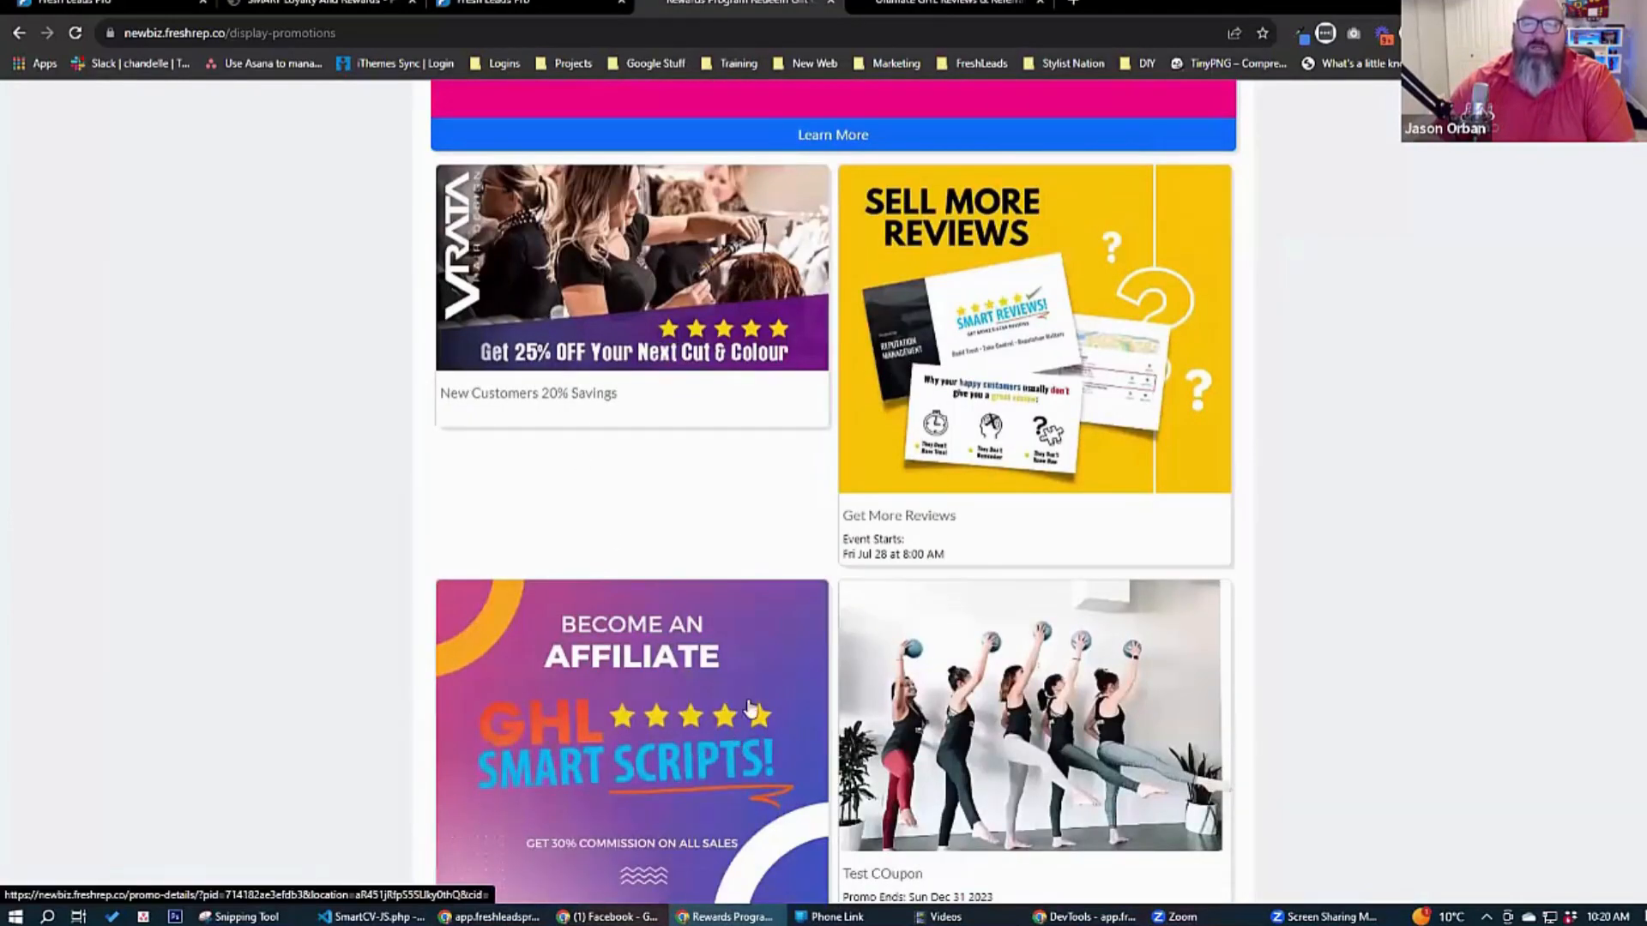
scroll(693, 695, down, 3)
scroll(687, 692, up, 4)
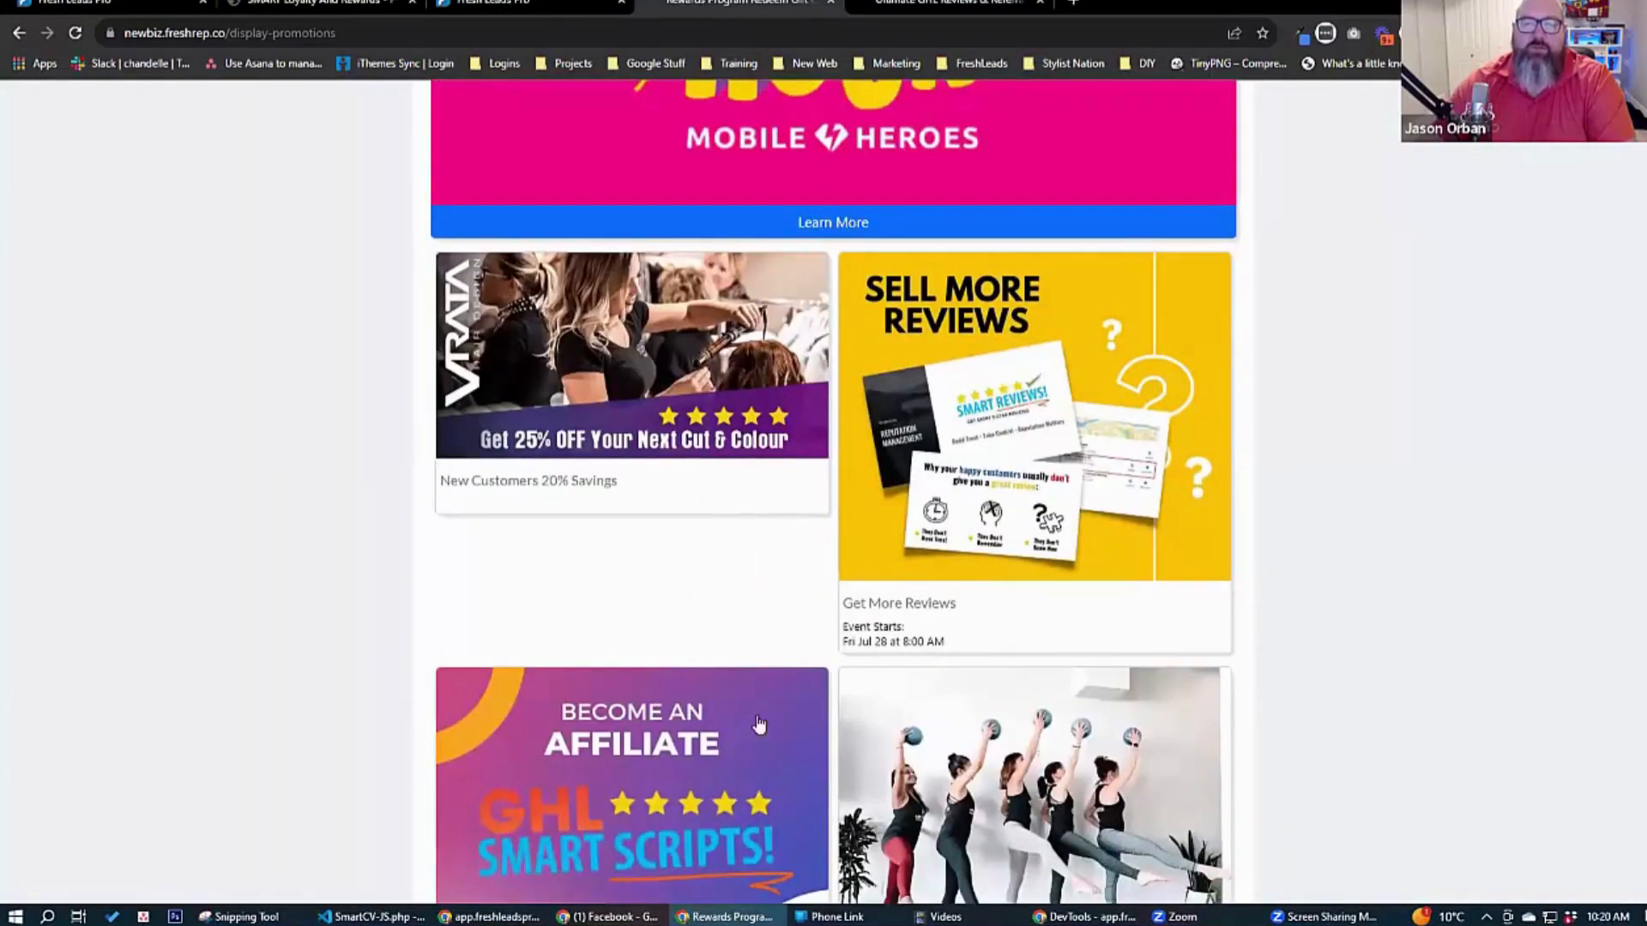
scroll(347, 518, up, 4)
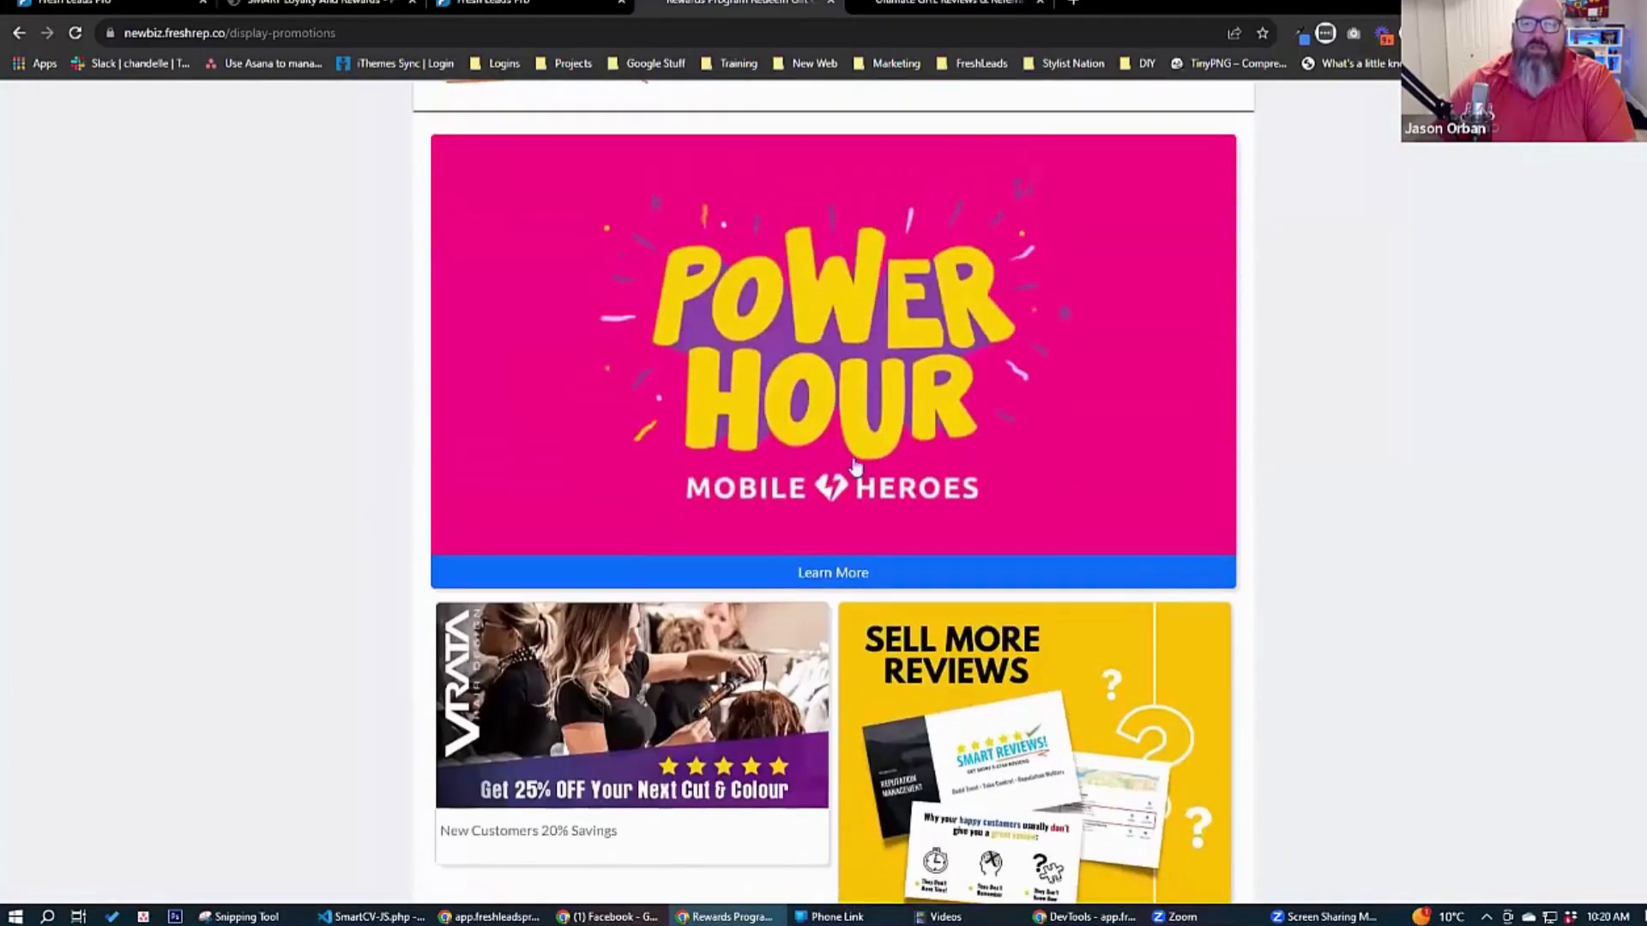
Open the featured Power Hour promotion's details and redeem its coupon to show the code.
click(839, 570)
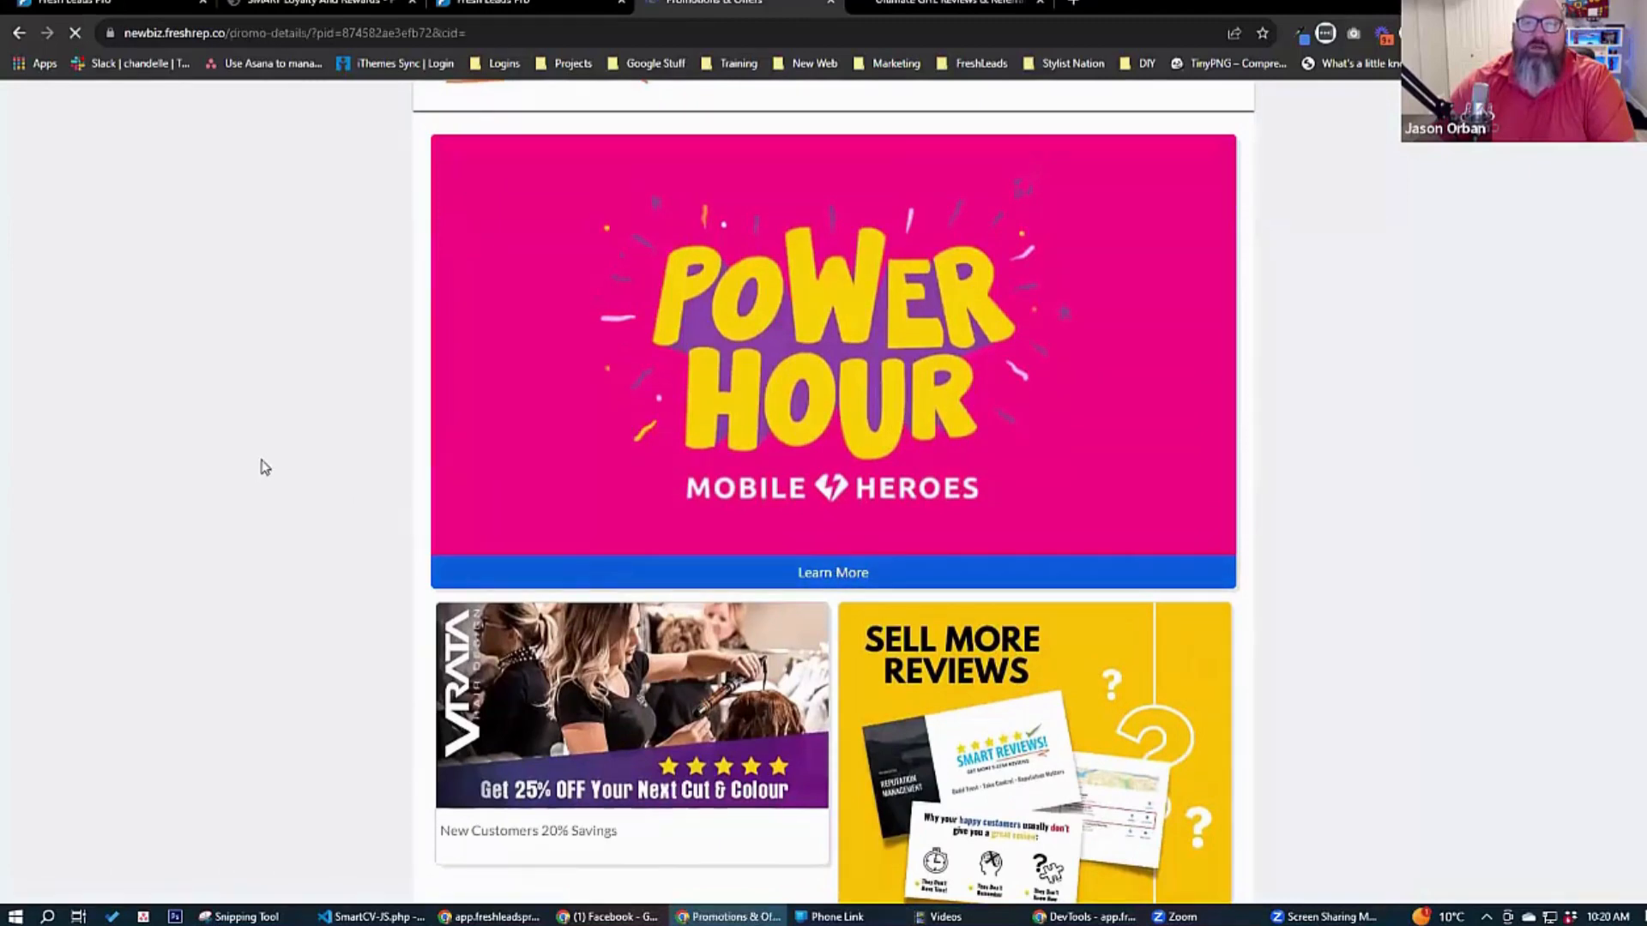
scroll(263, 452, down, 3)
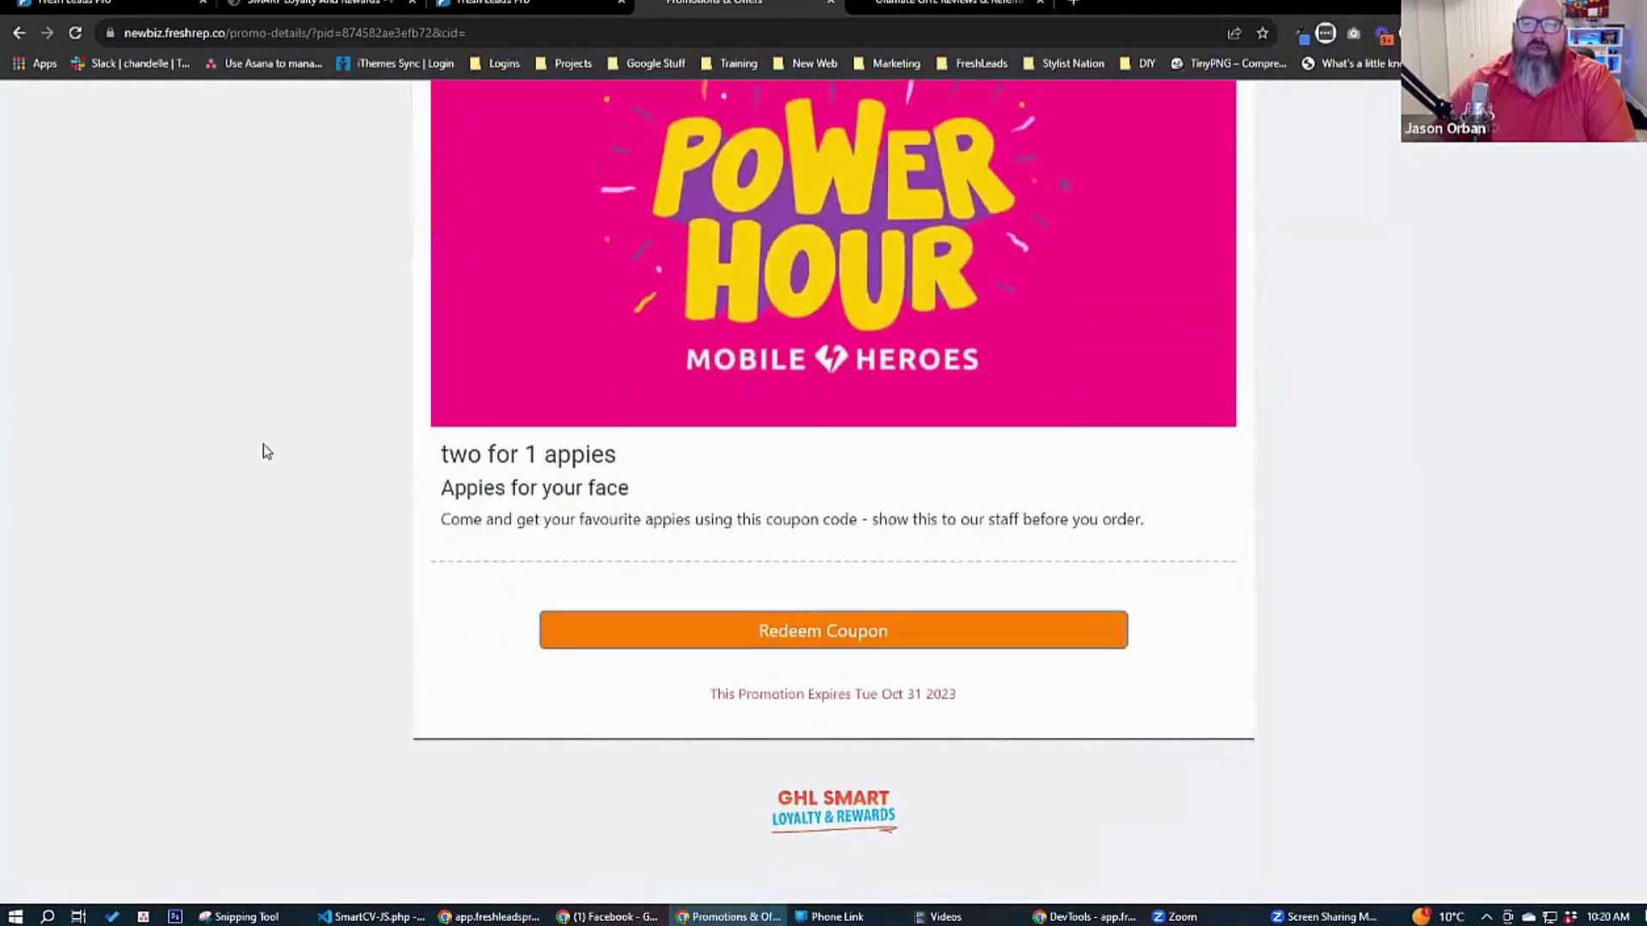
scroll(268, 452, up, 2)
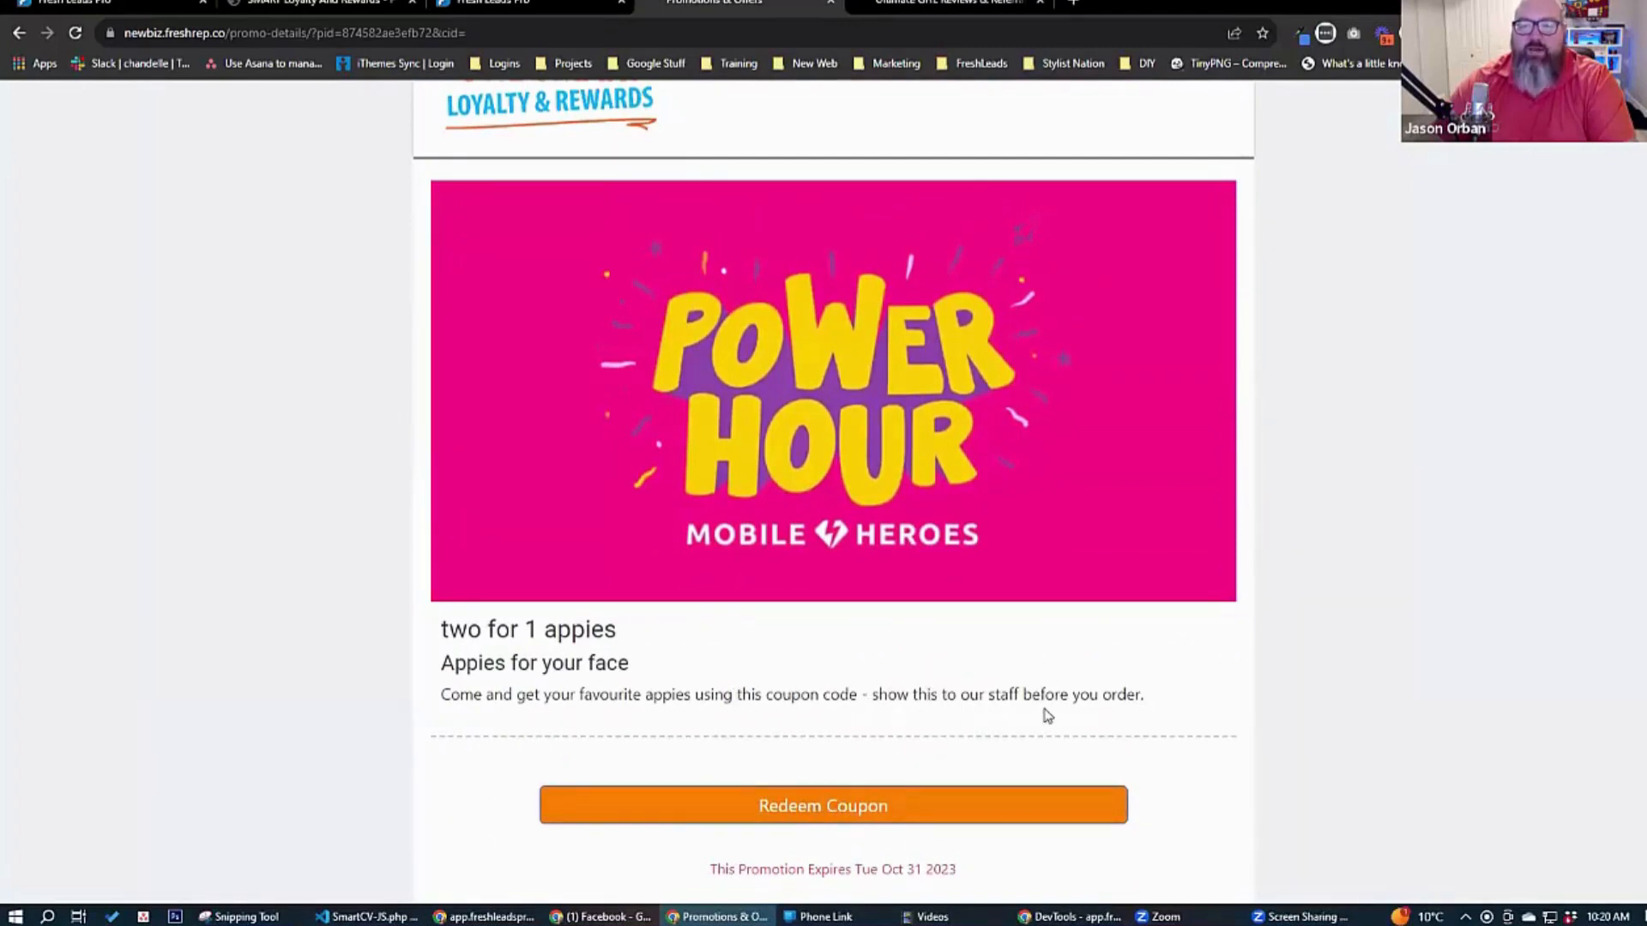
click(832, 806)
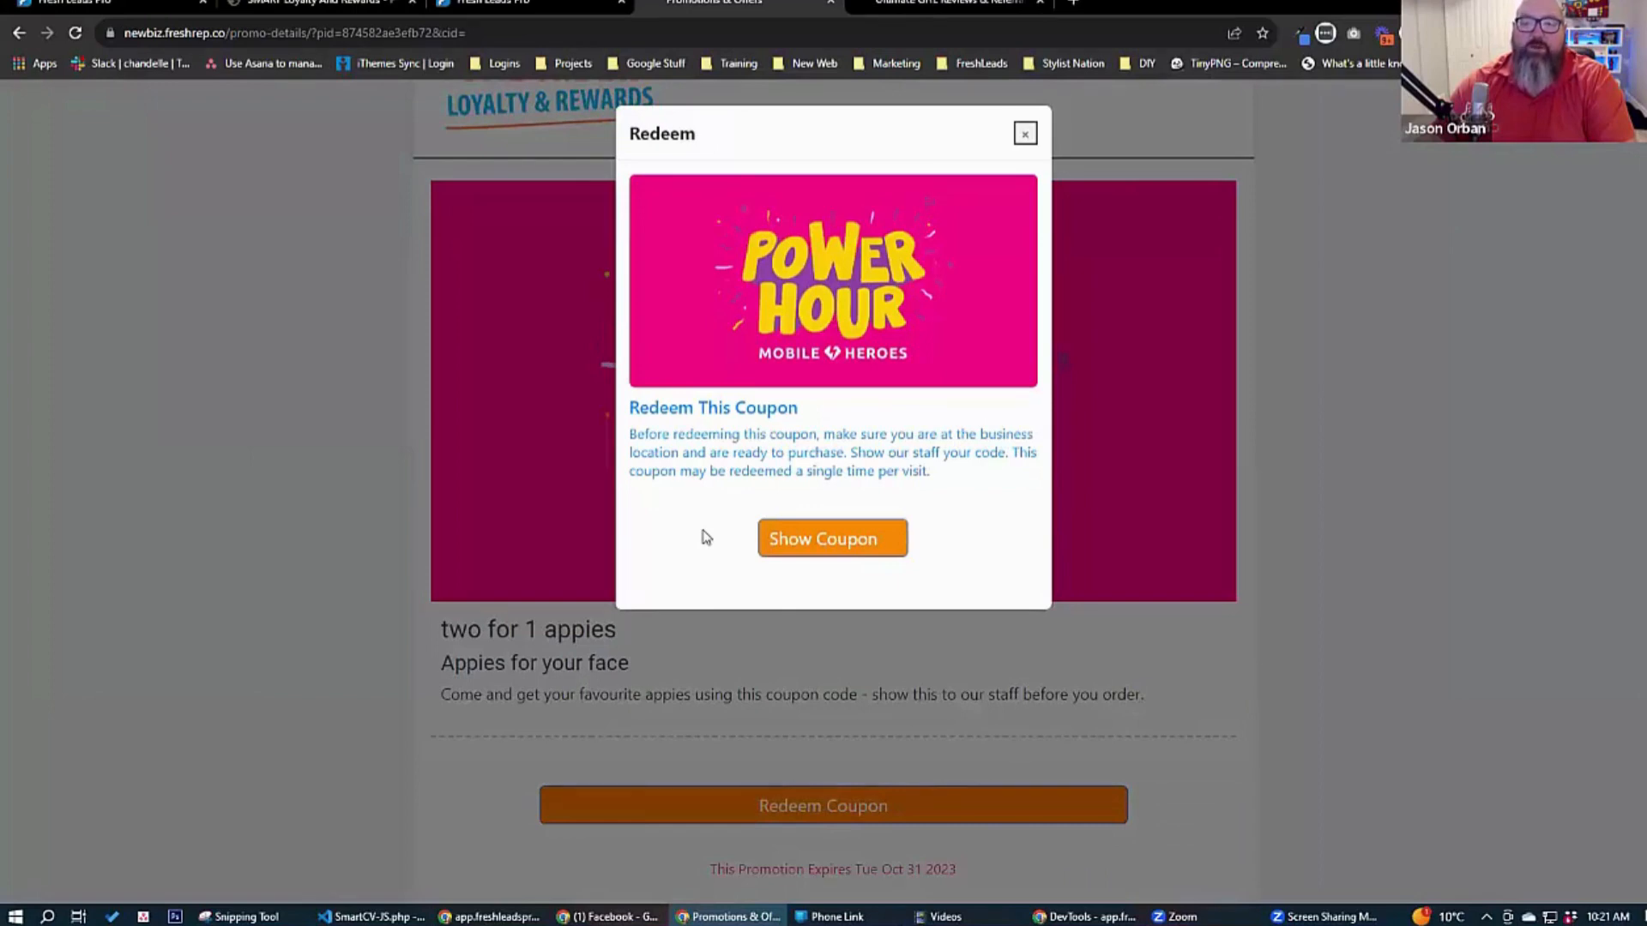
click(839, 544)
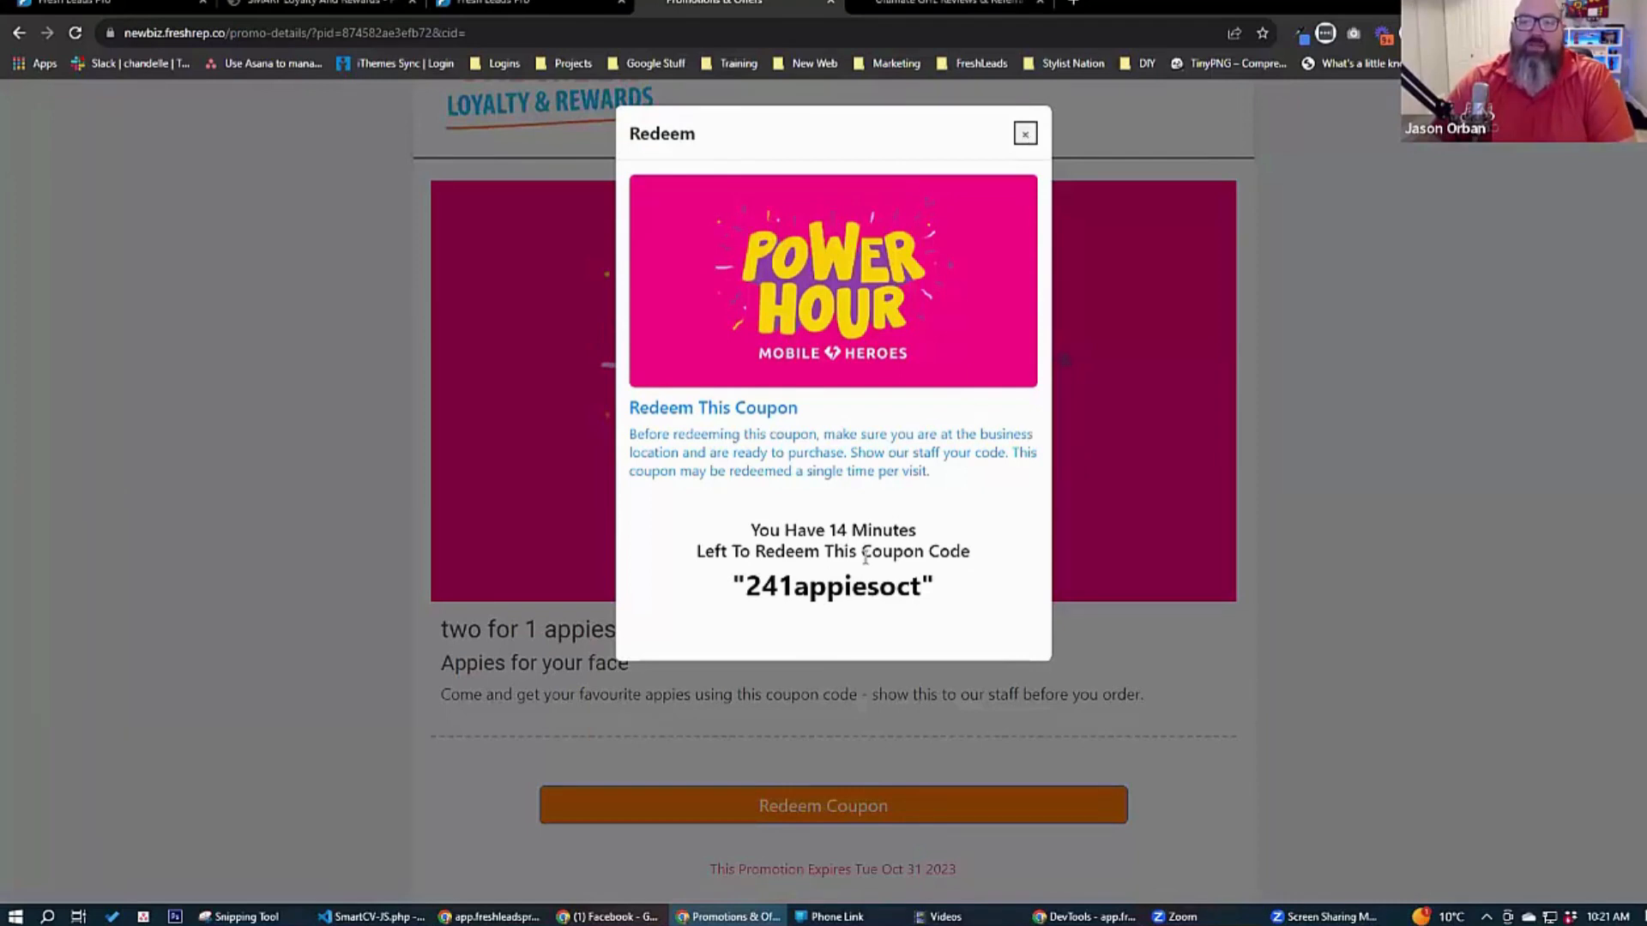
click(1026, 134)
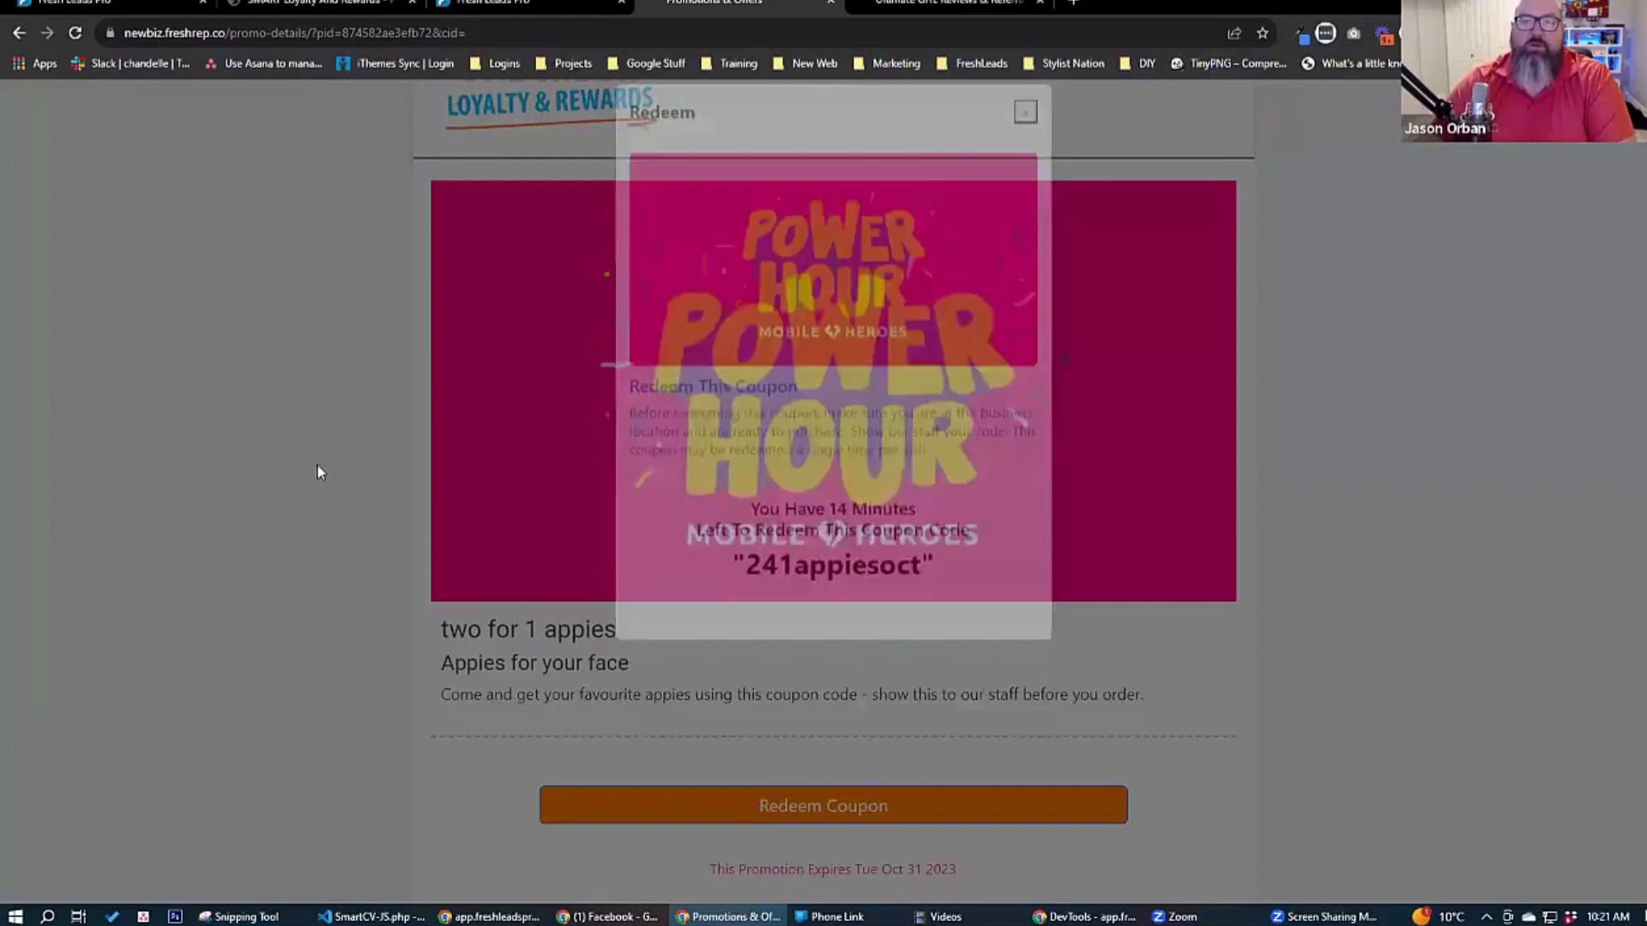
Reopen the coupon's redemption dialog to check the remaining redemption time, and close it.
scroll(333, 467, down, 1)
scroll(332, 467, down, 1)
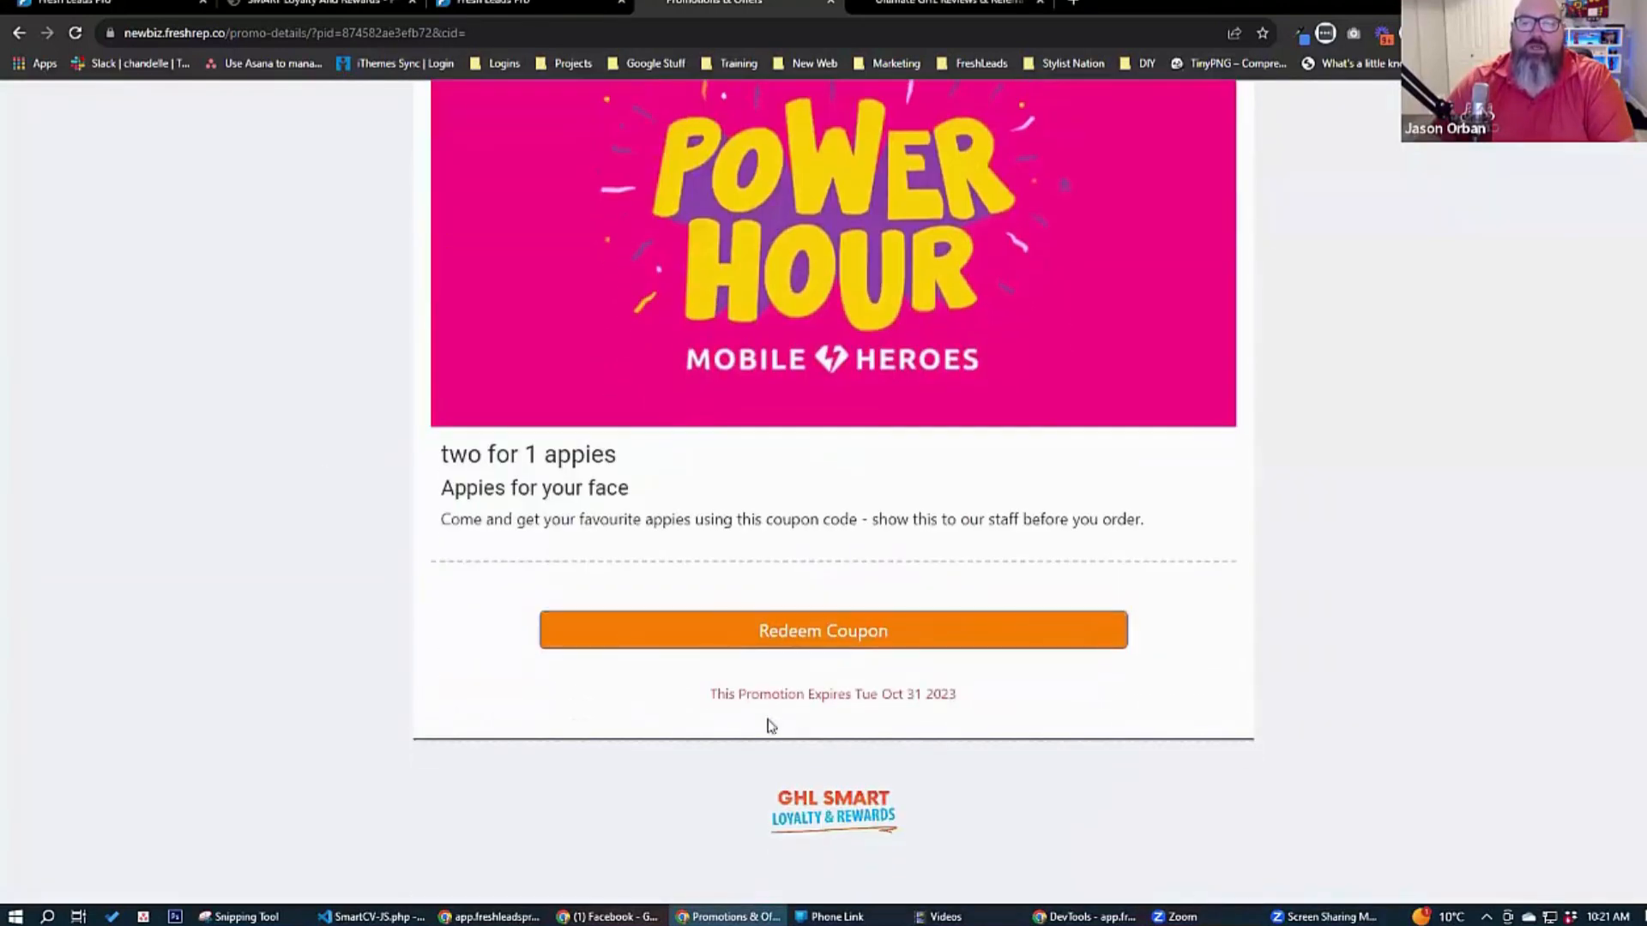
click(830, 629)
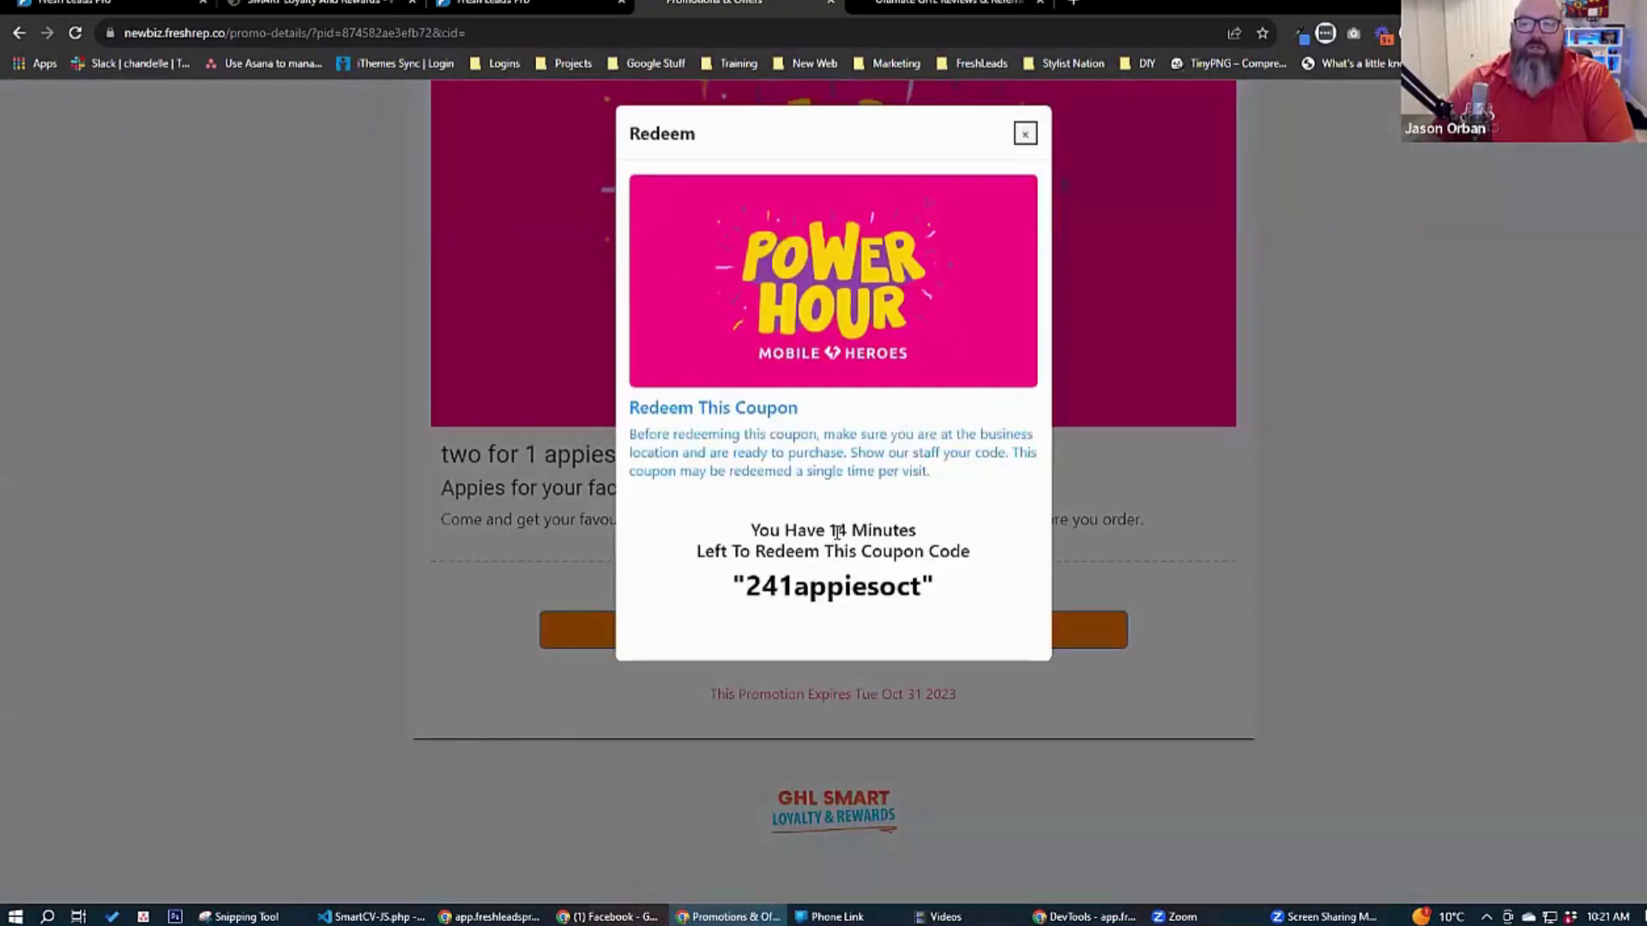
drag(829, 530, 848, 530)
click(874, 570)
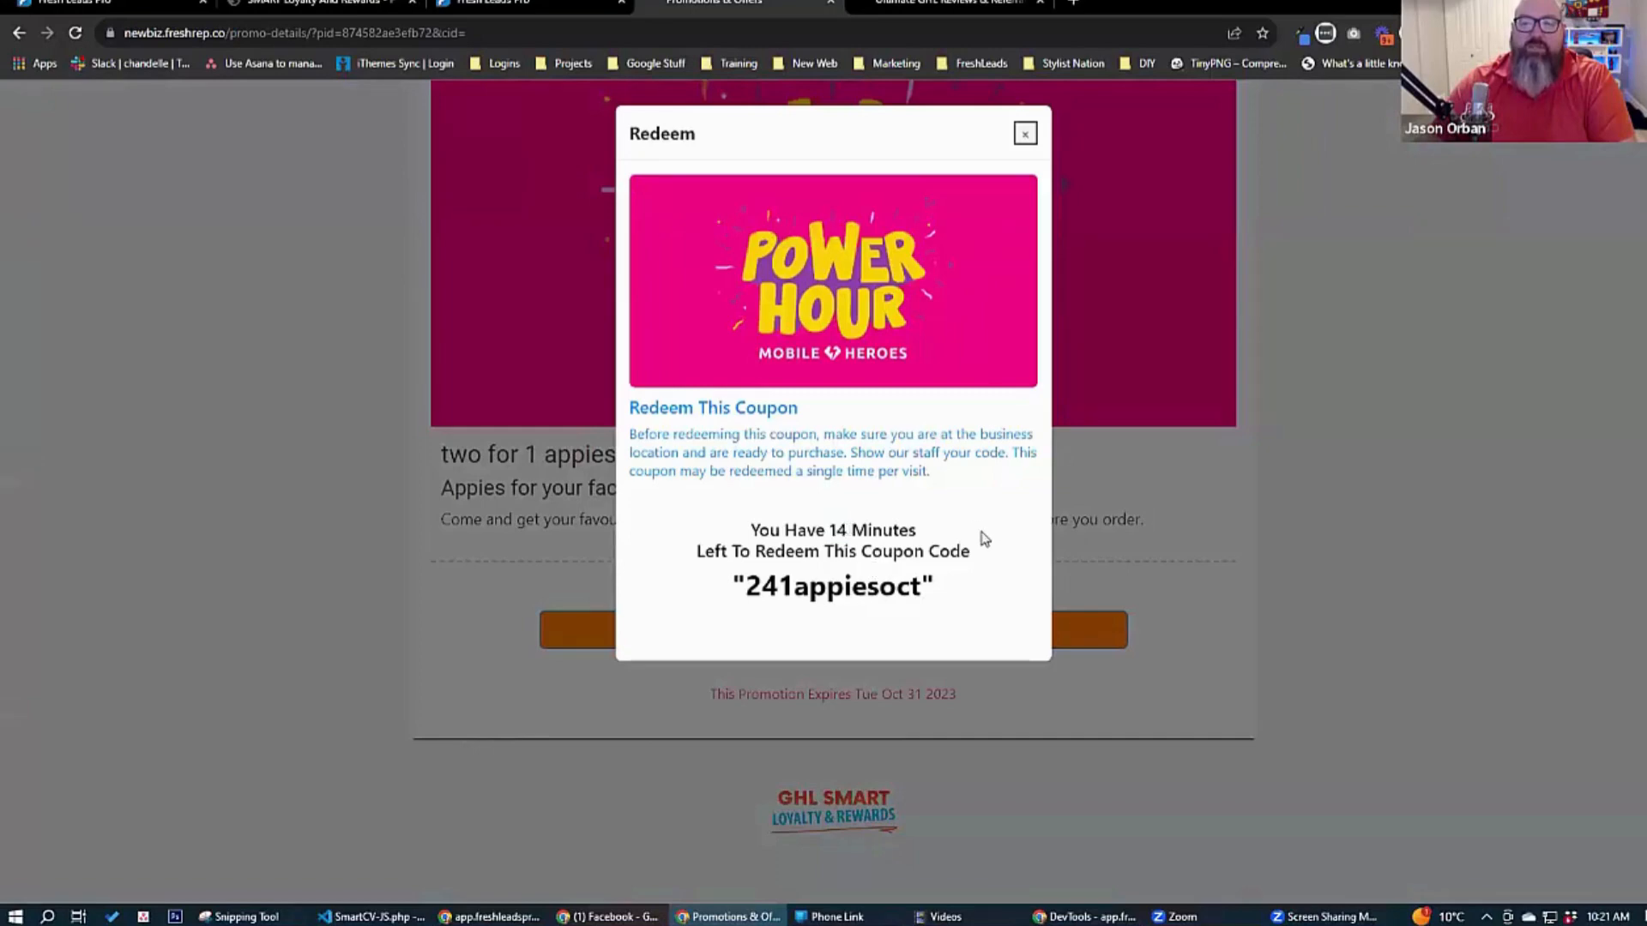
click(1026, 136)
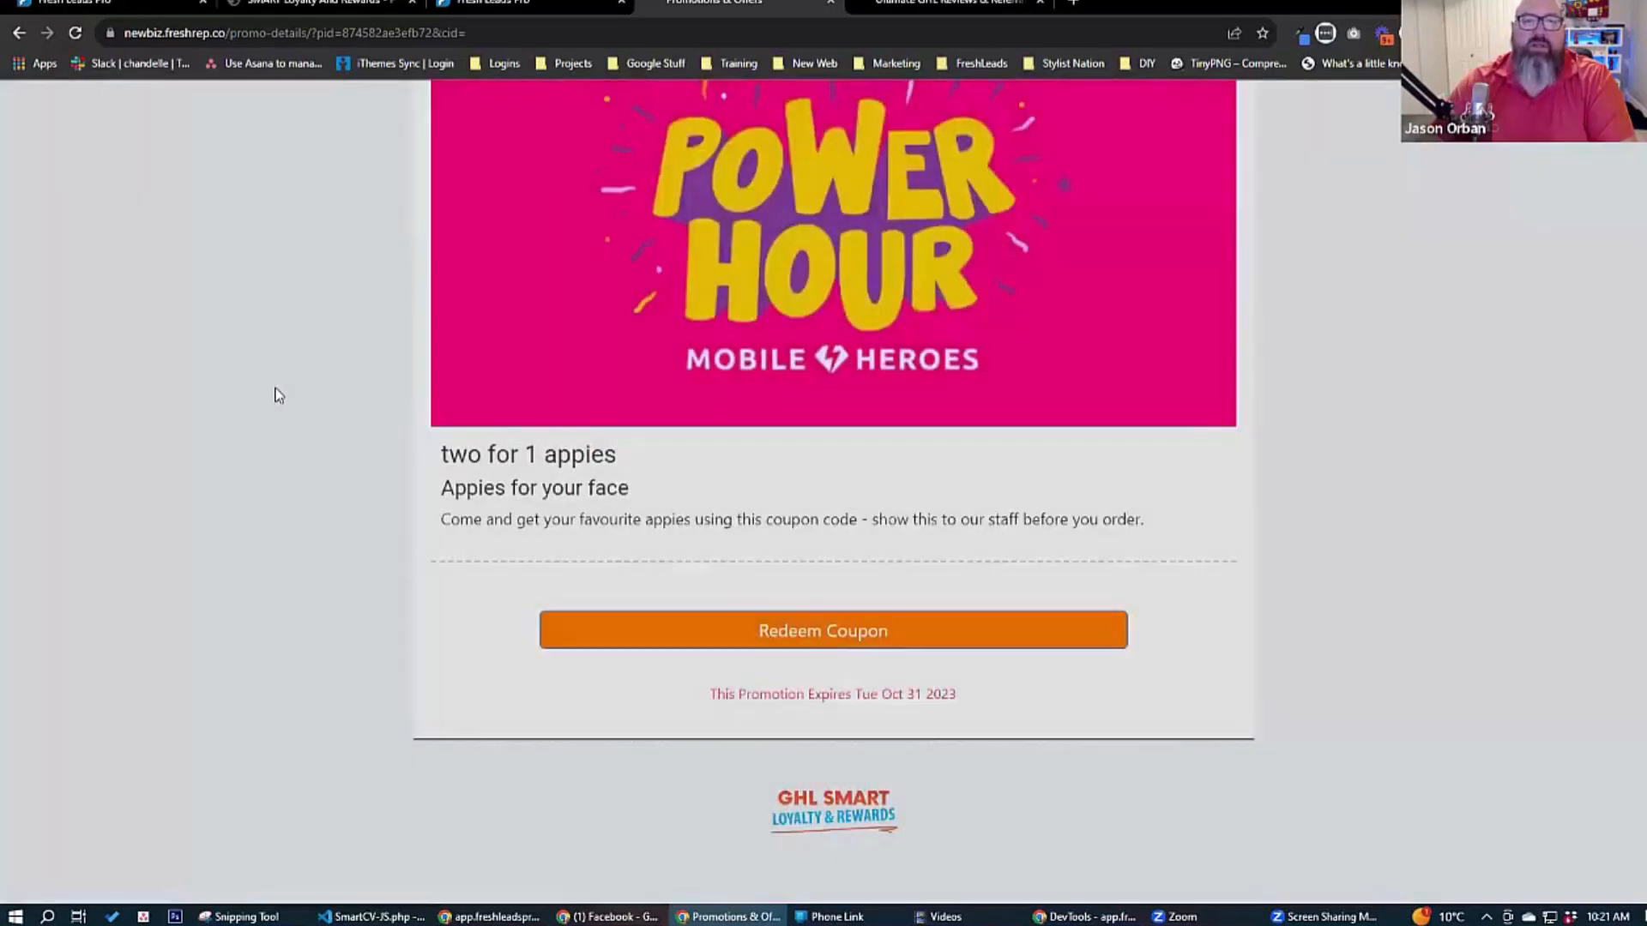
scroll(276, 393, up, 3)
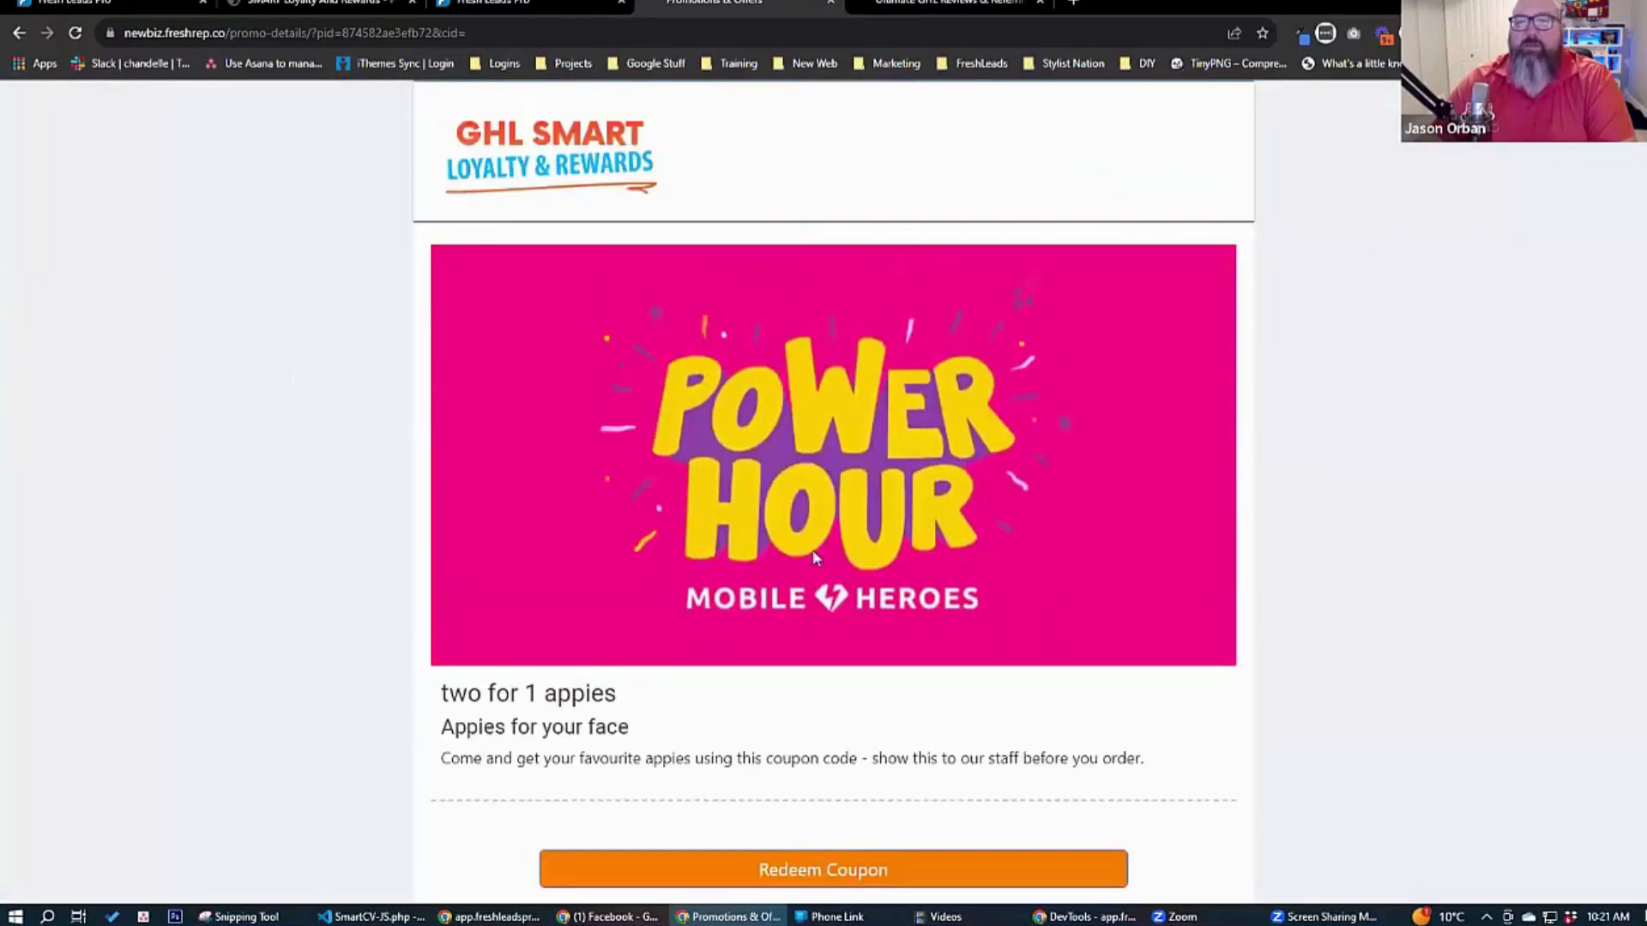
Return to the promotions management list and start creating a new promotion.
click(527, 4)
click(674, 3)
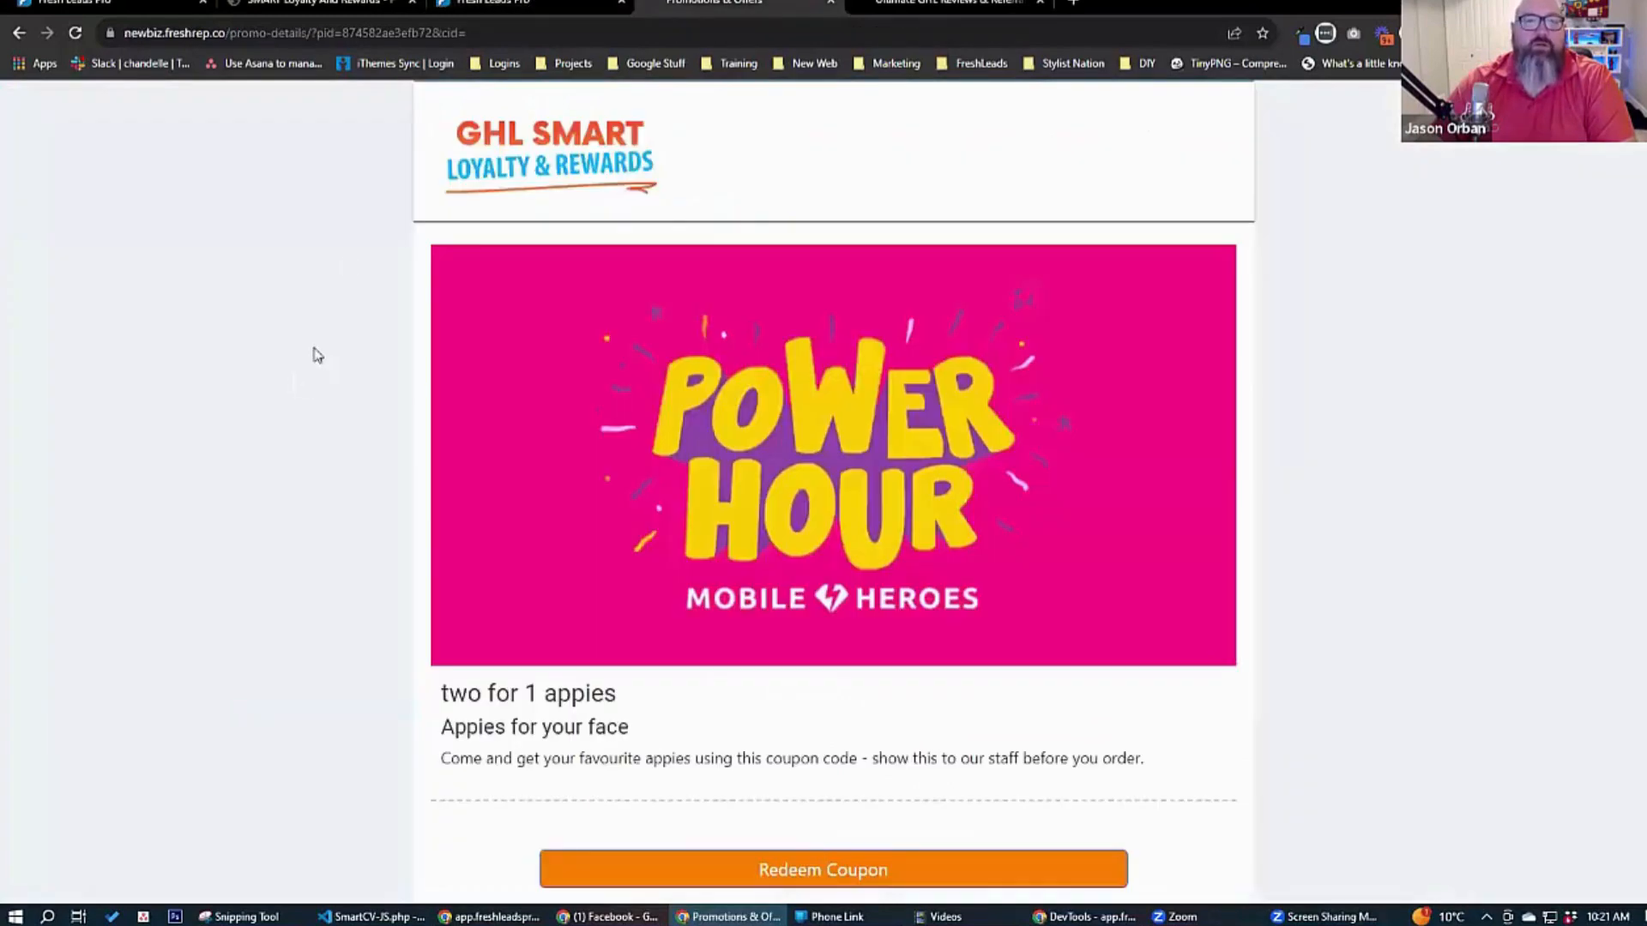
click(317, 5)
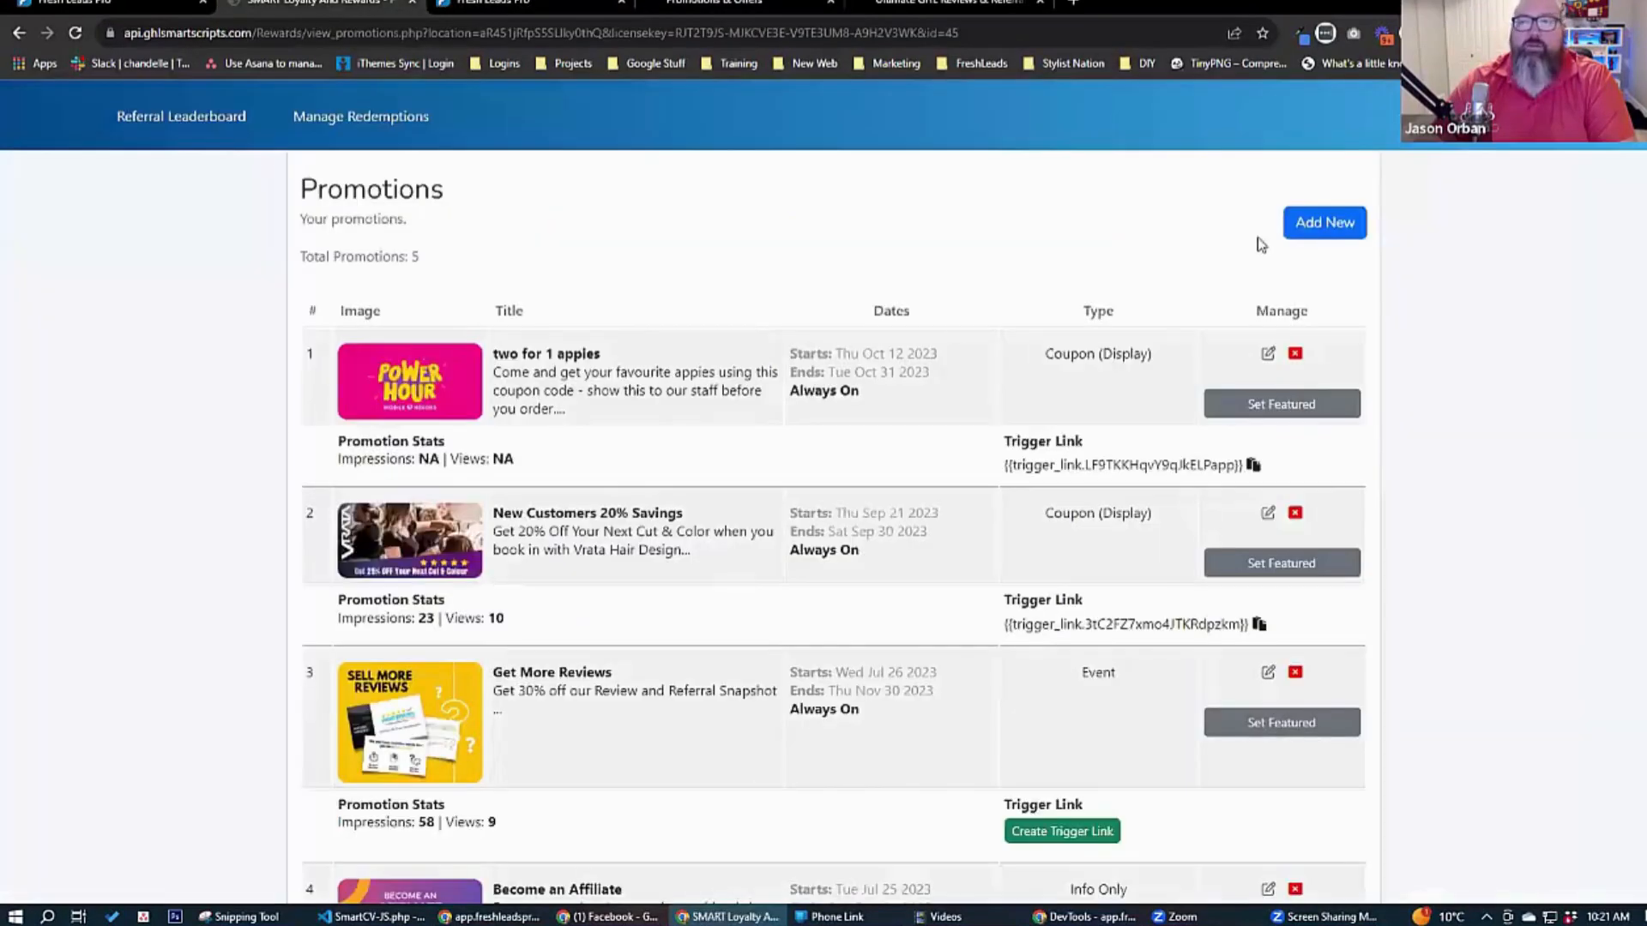
click(1326, 225)
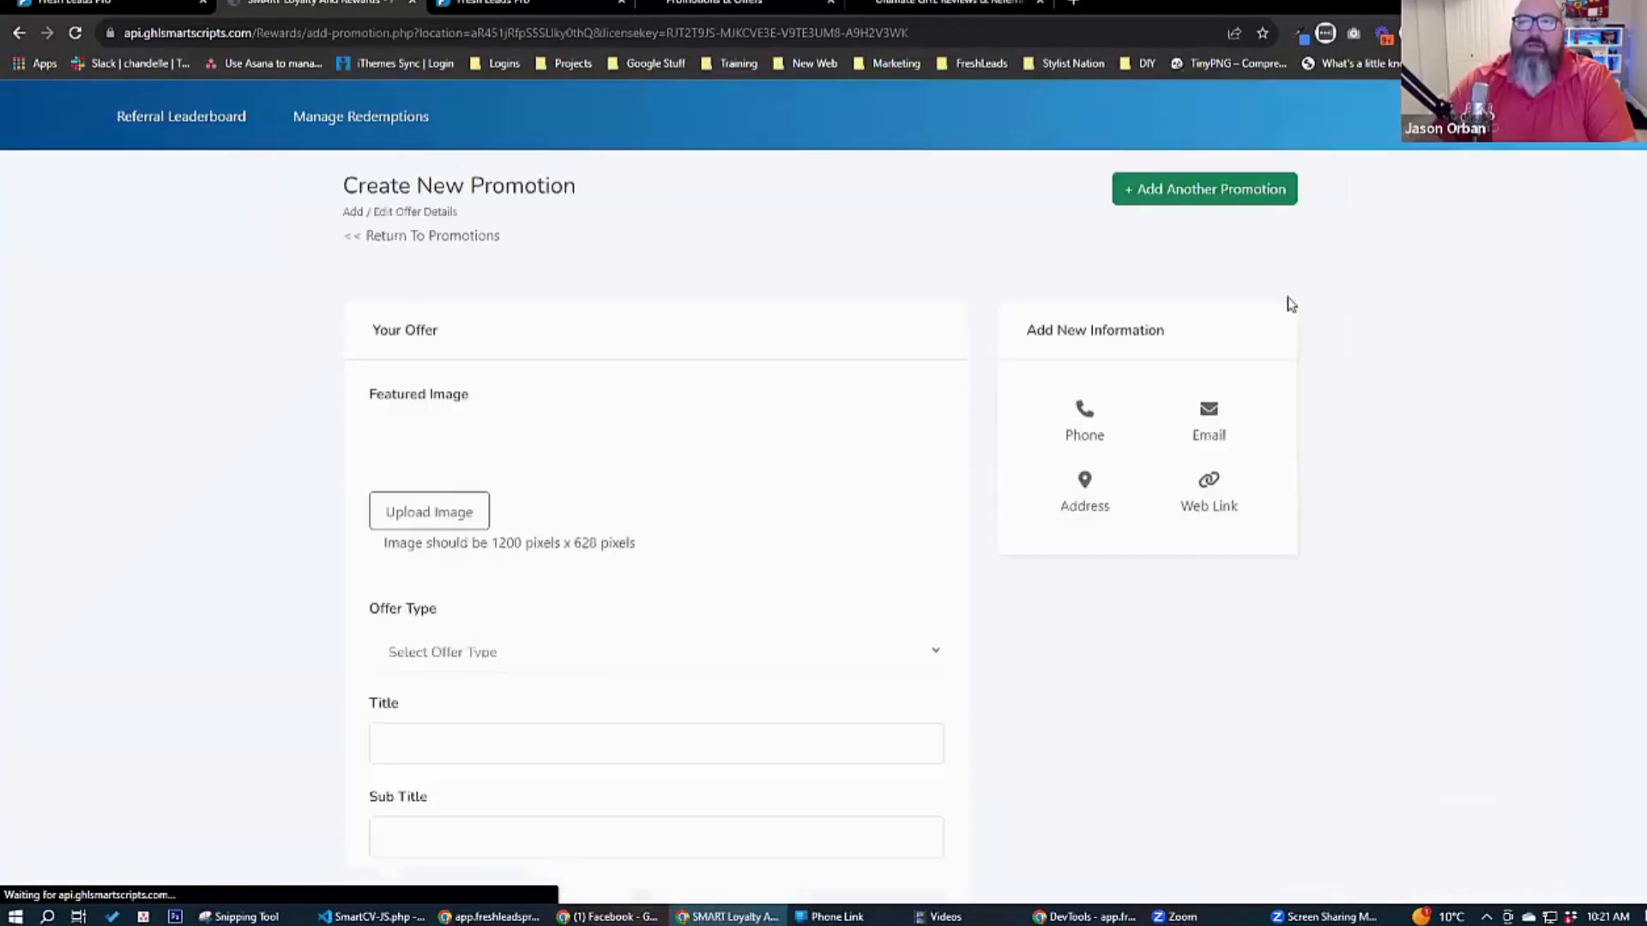
Upload NewMusicLivesGraphic.jpg from the FreshLeadsPro folder as the new promotion's featured image.
click(610, 618)
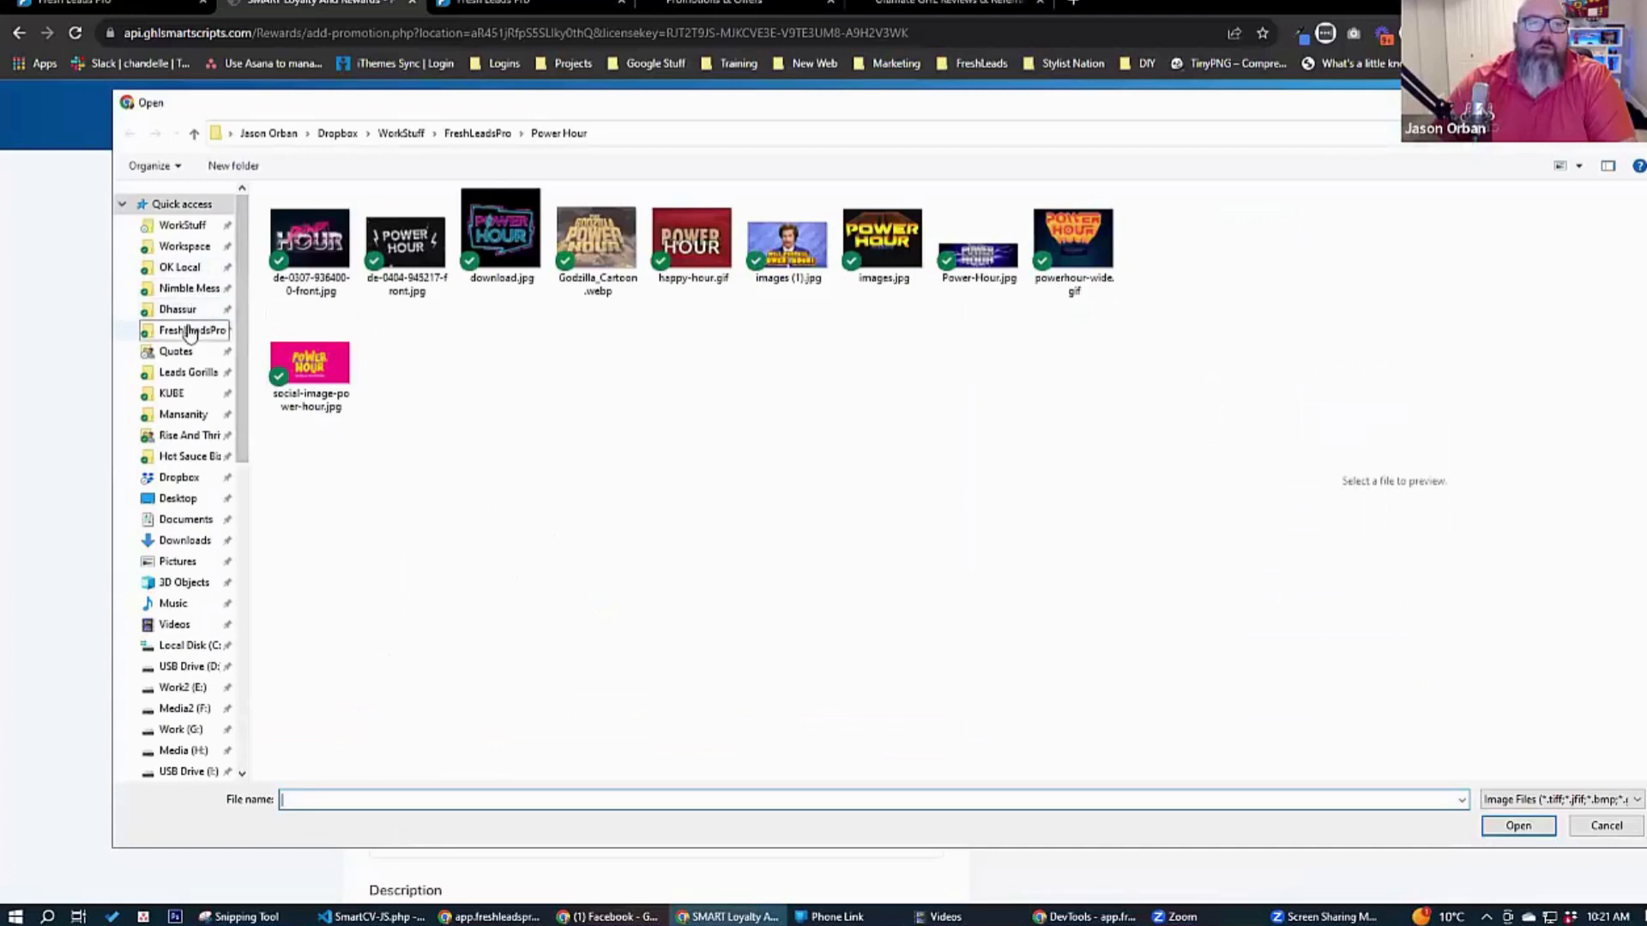
click(190, 333)
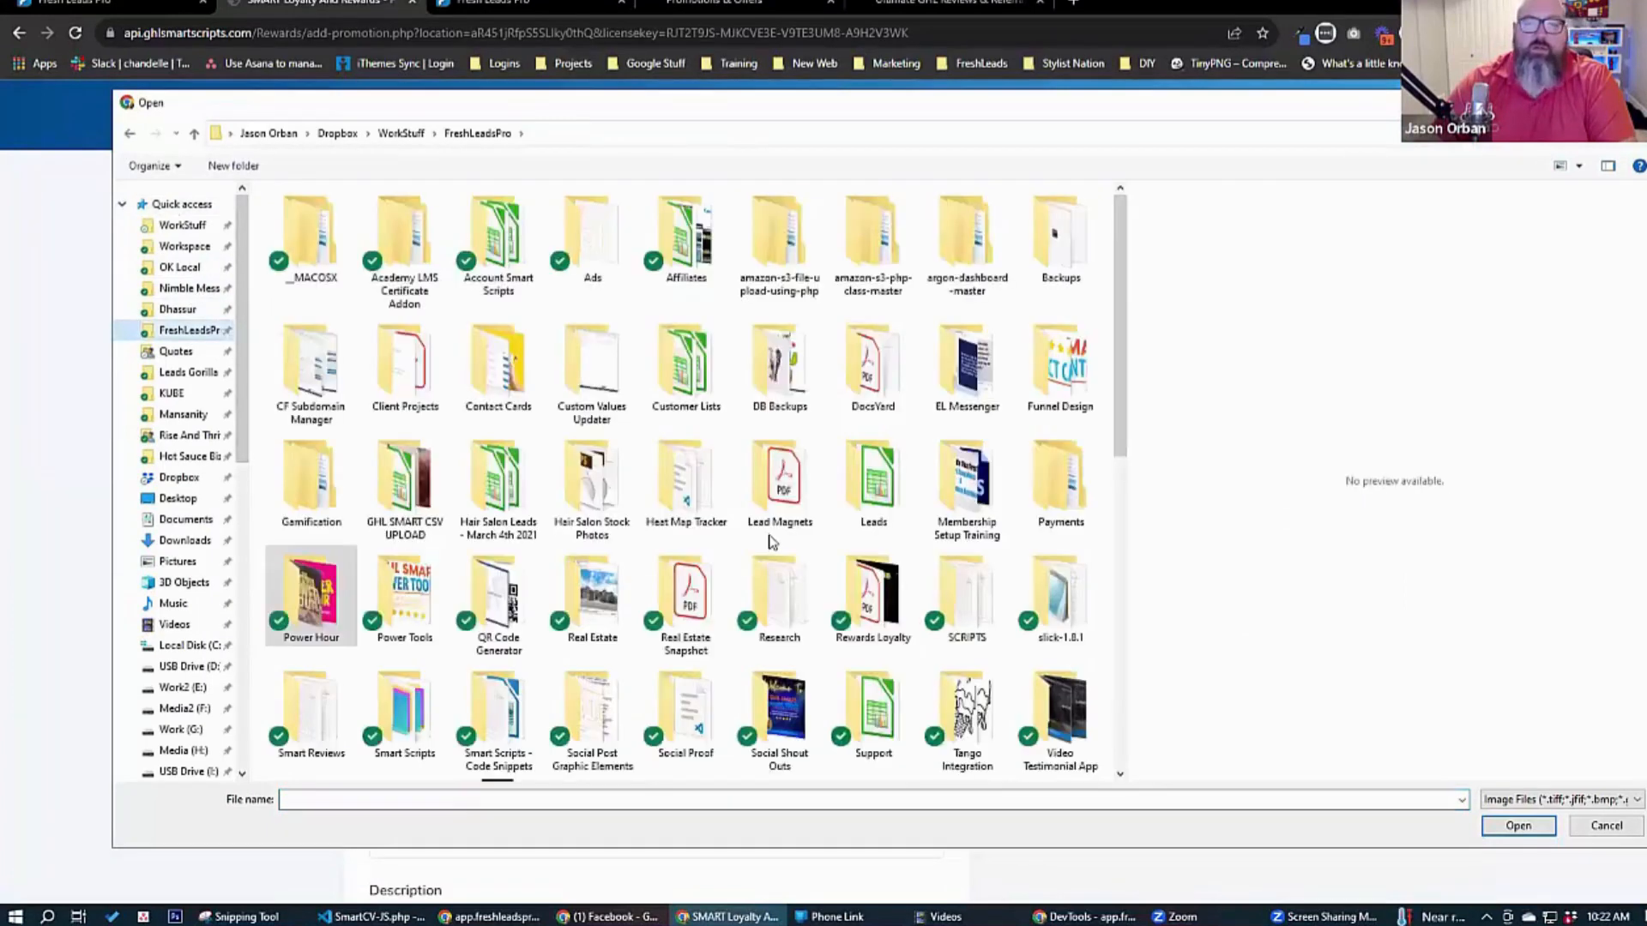
scroll(782, 565, down, 5)
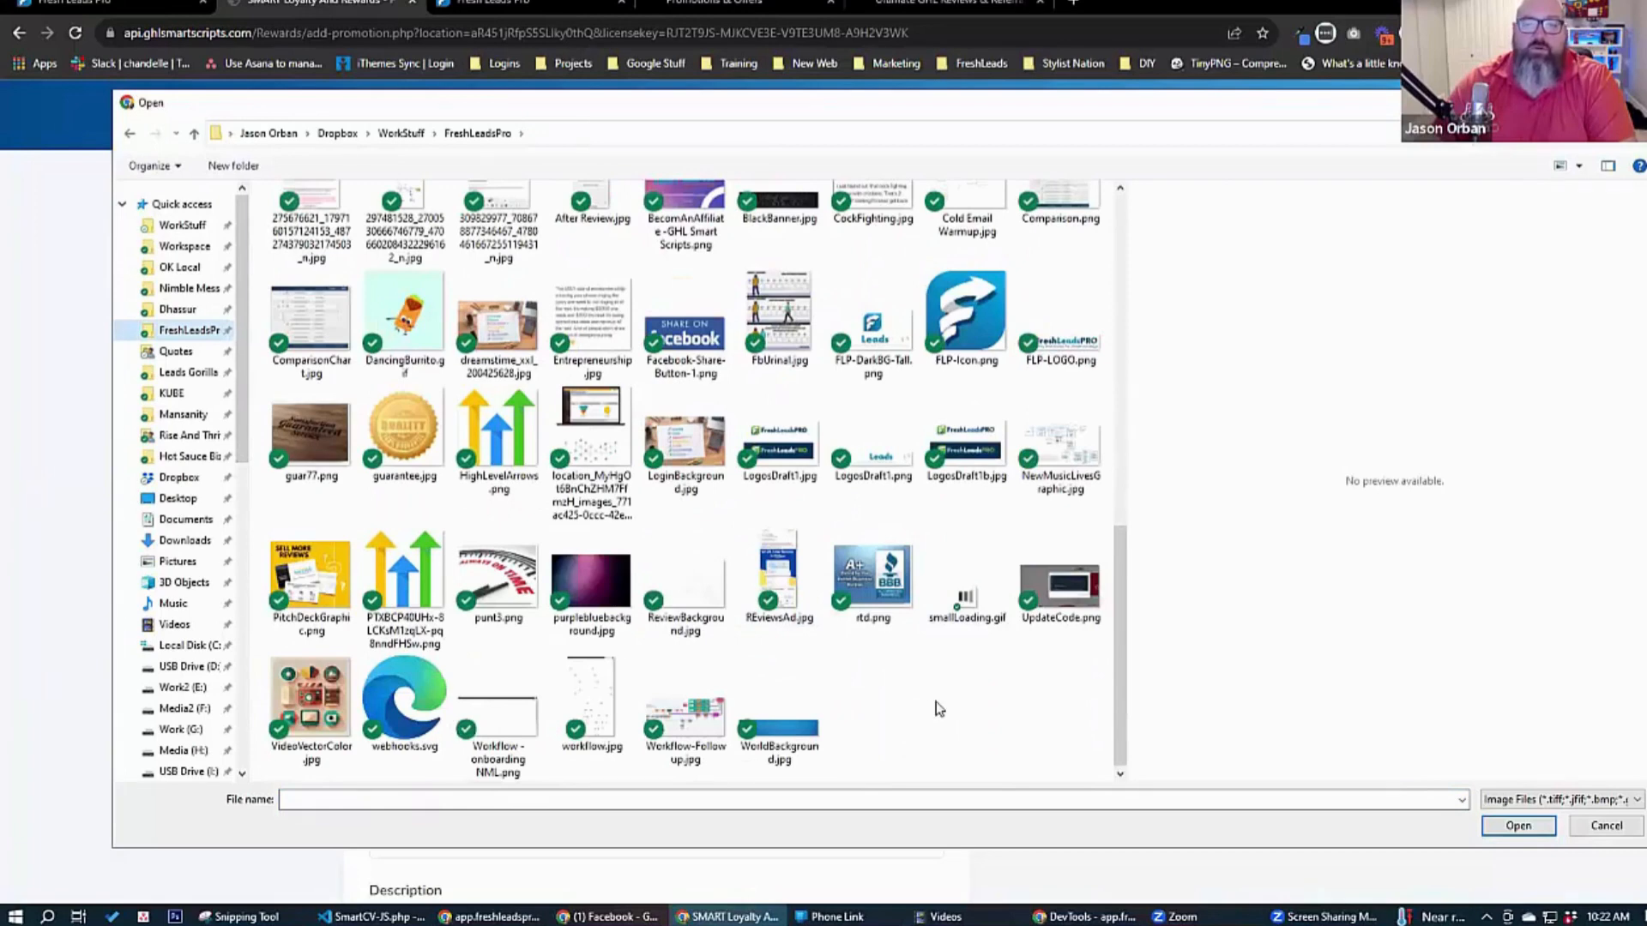
scroll(939, 709, up, 3)
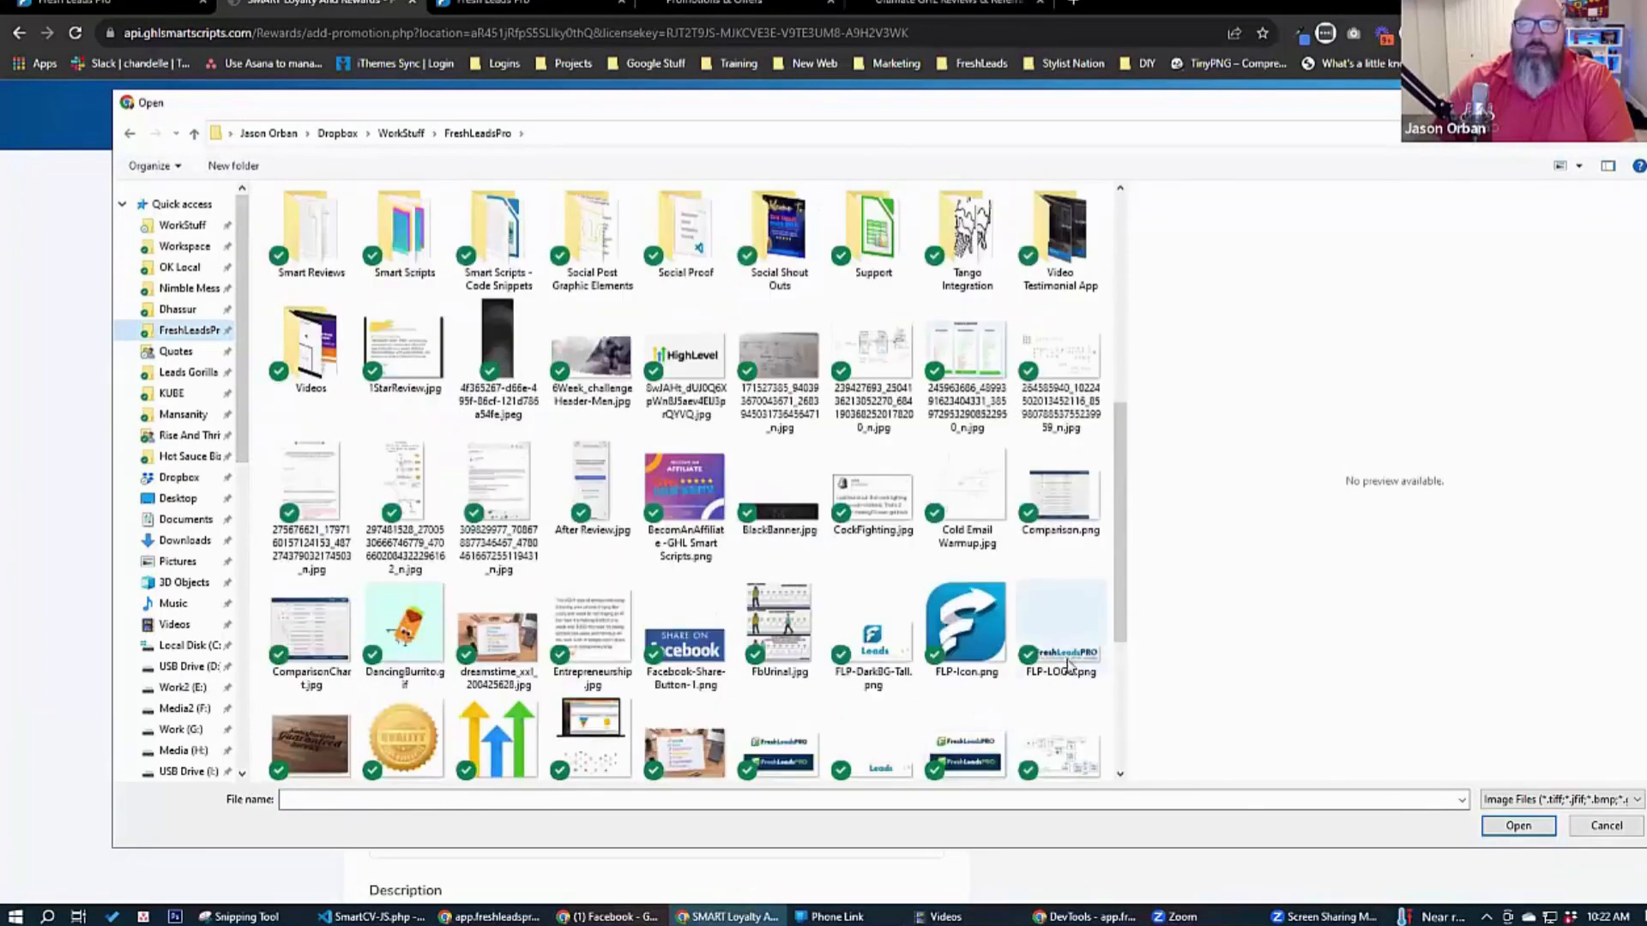
click(1064, 738)
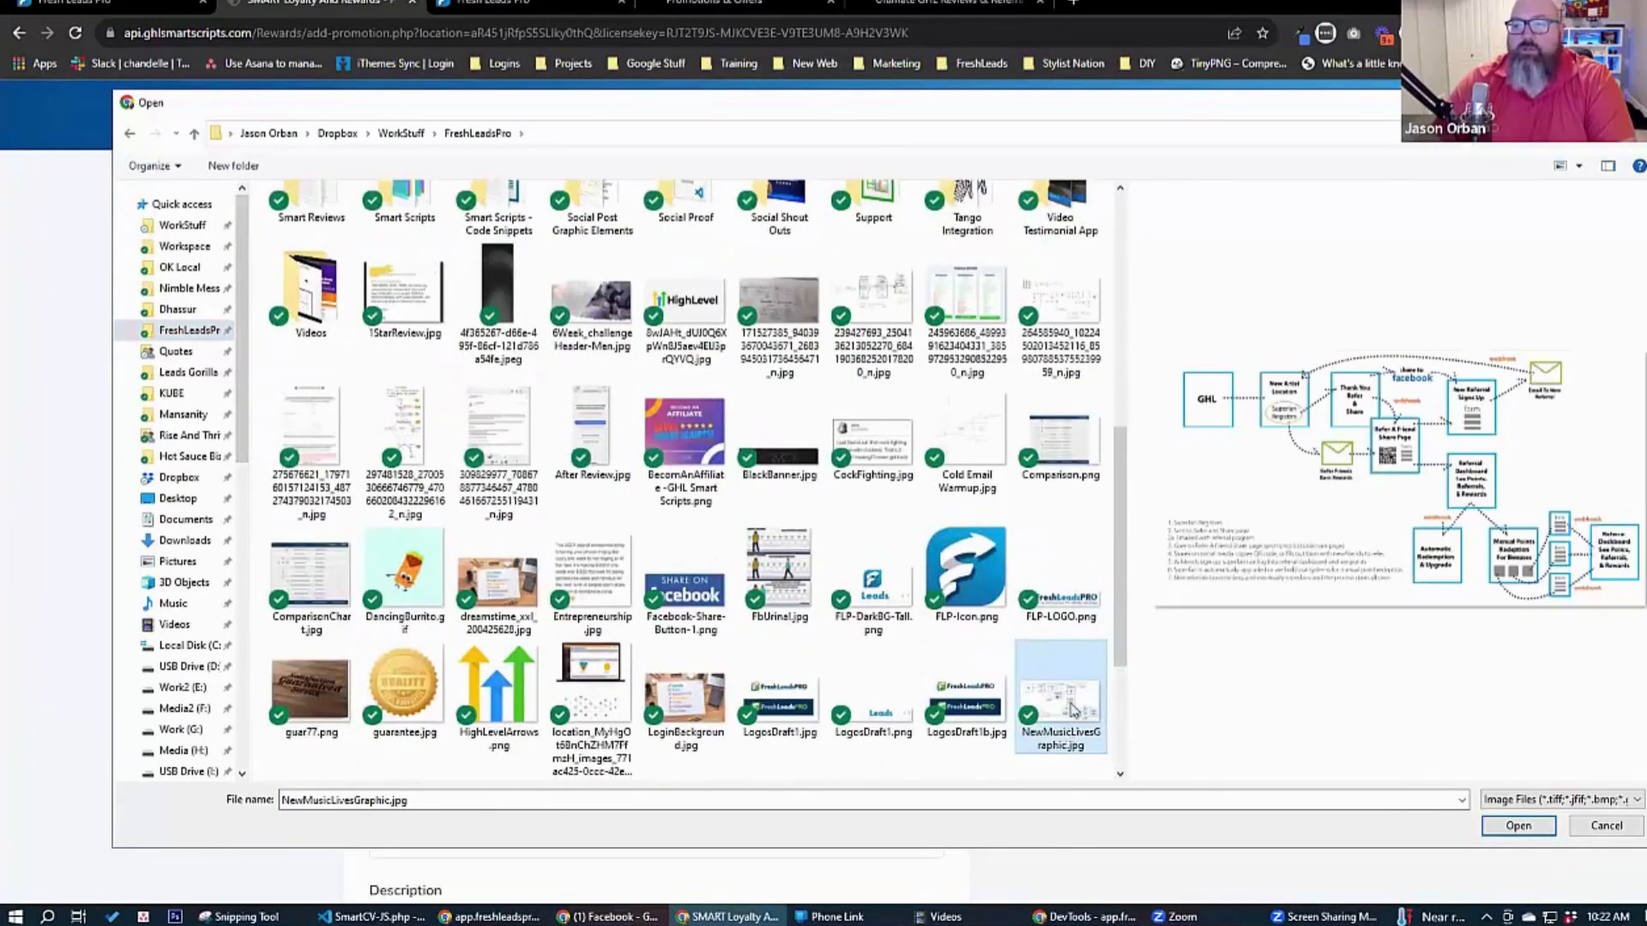
click(1519, 826)
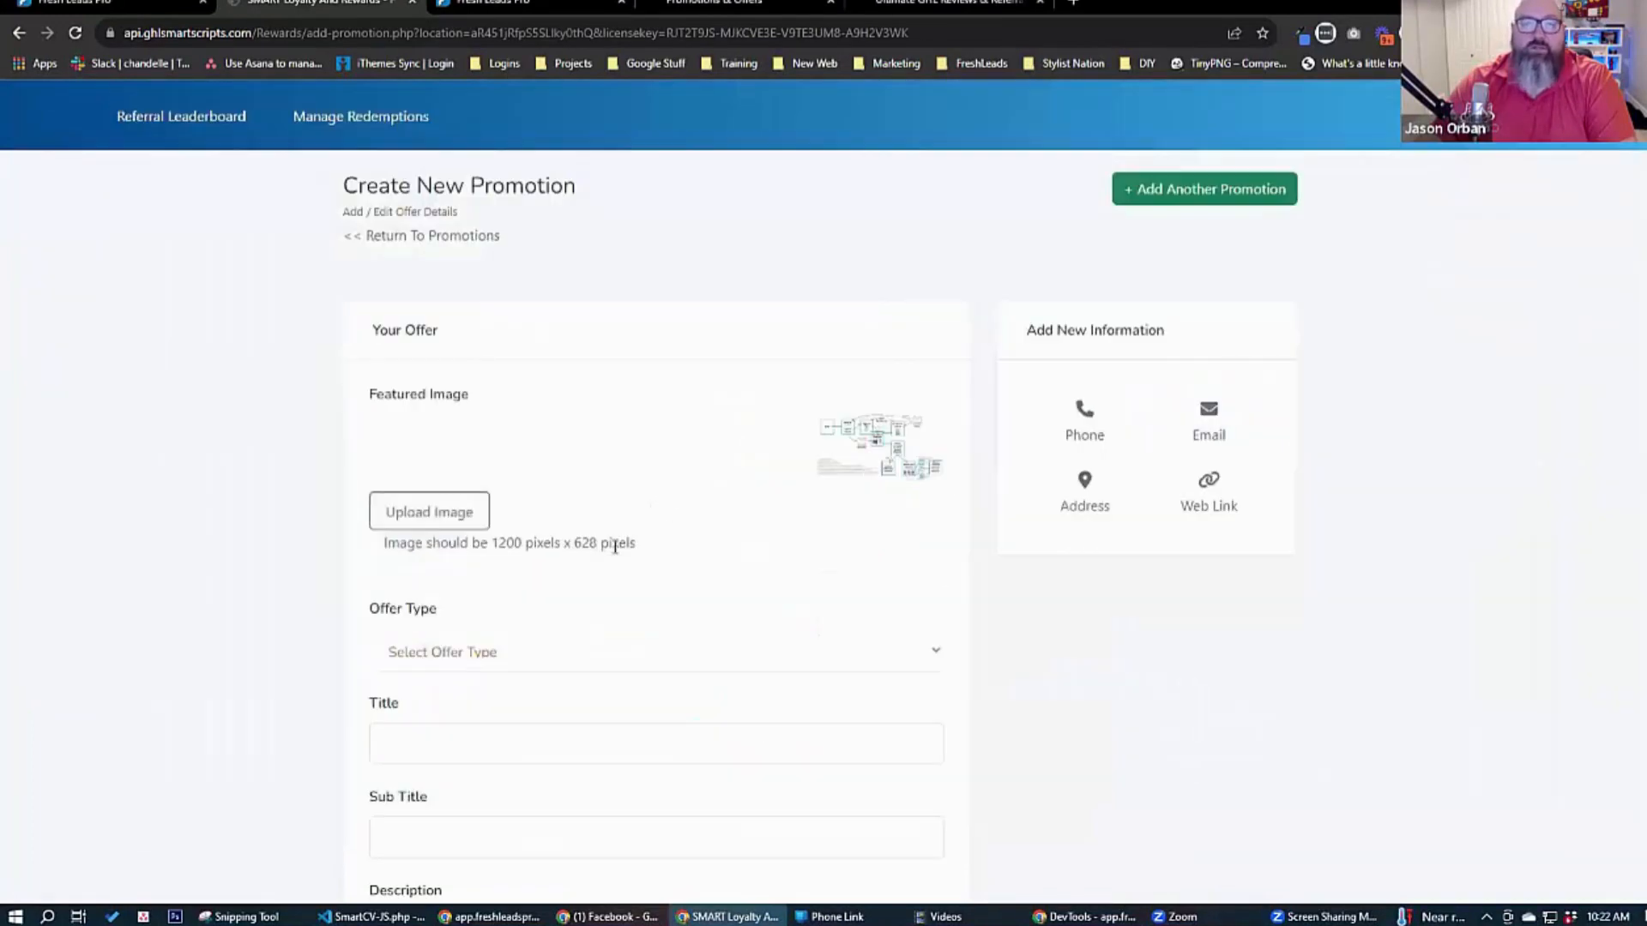
Set the offer type to Coupon (Customer Enters Code) with the code OCT123, and allow its use on multiple visits.
scroll(238, 470, down, 4)
click(438, 302)
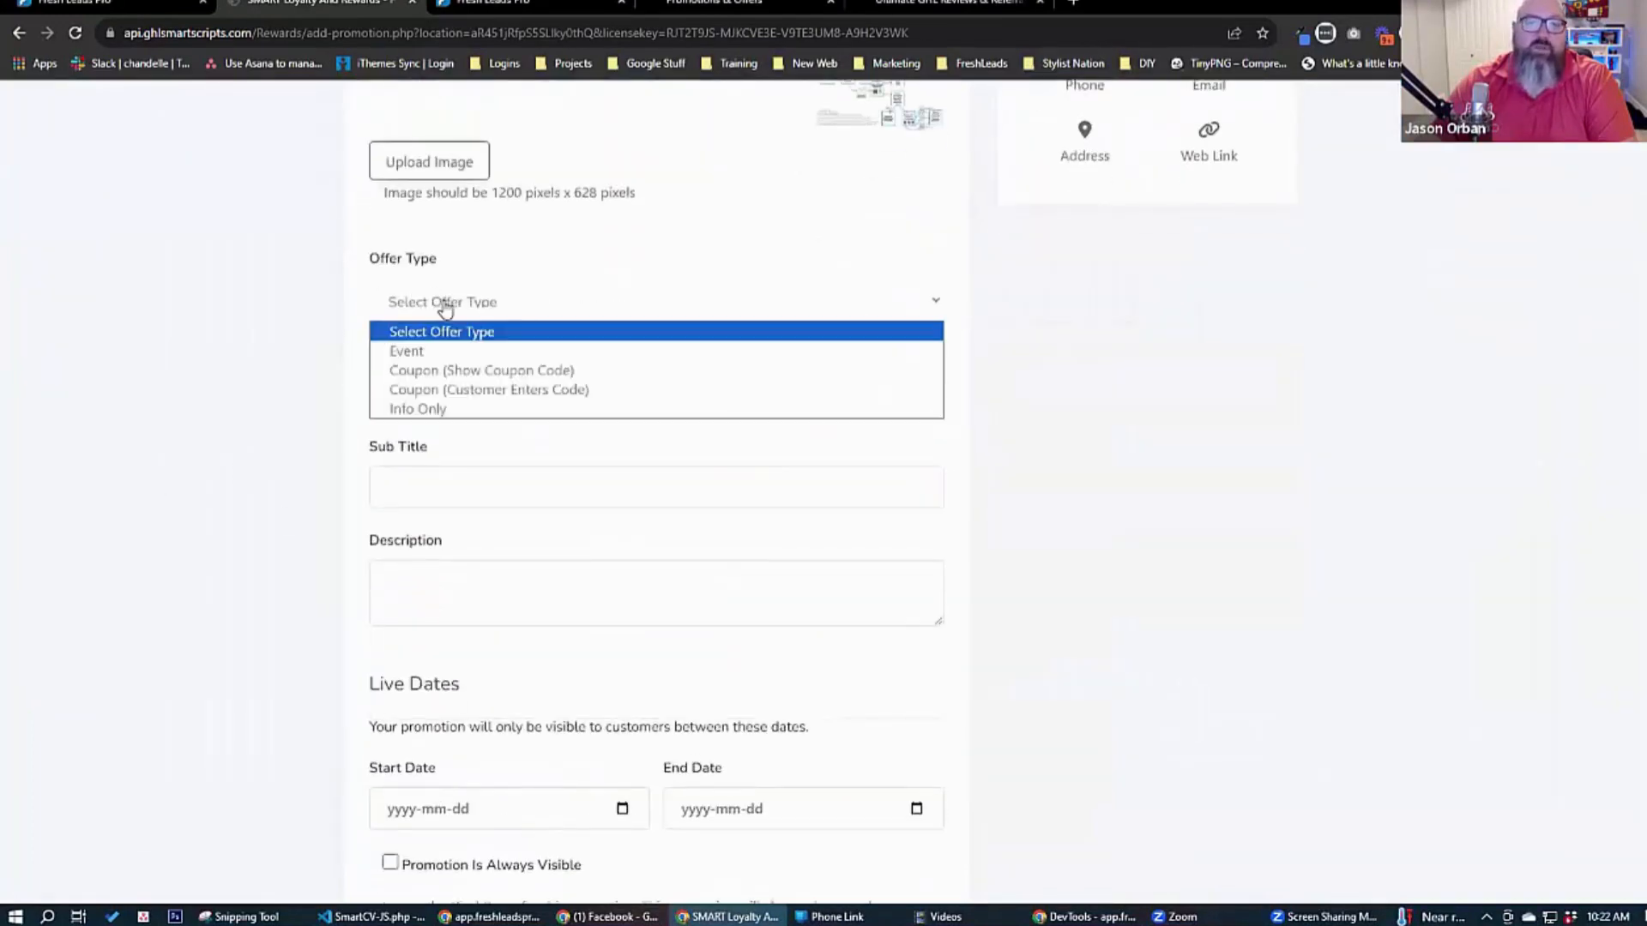
click(464, 390)
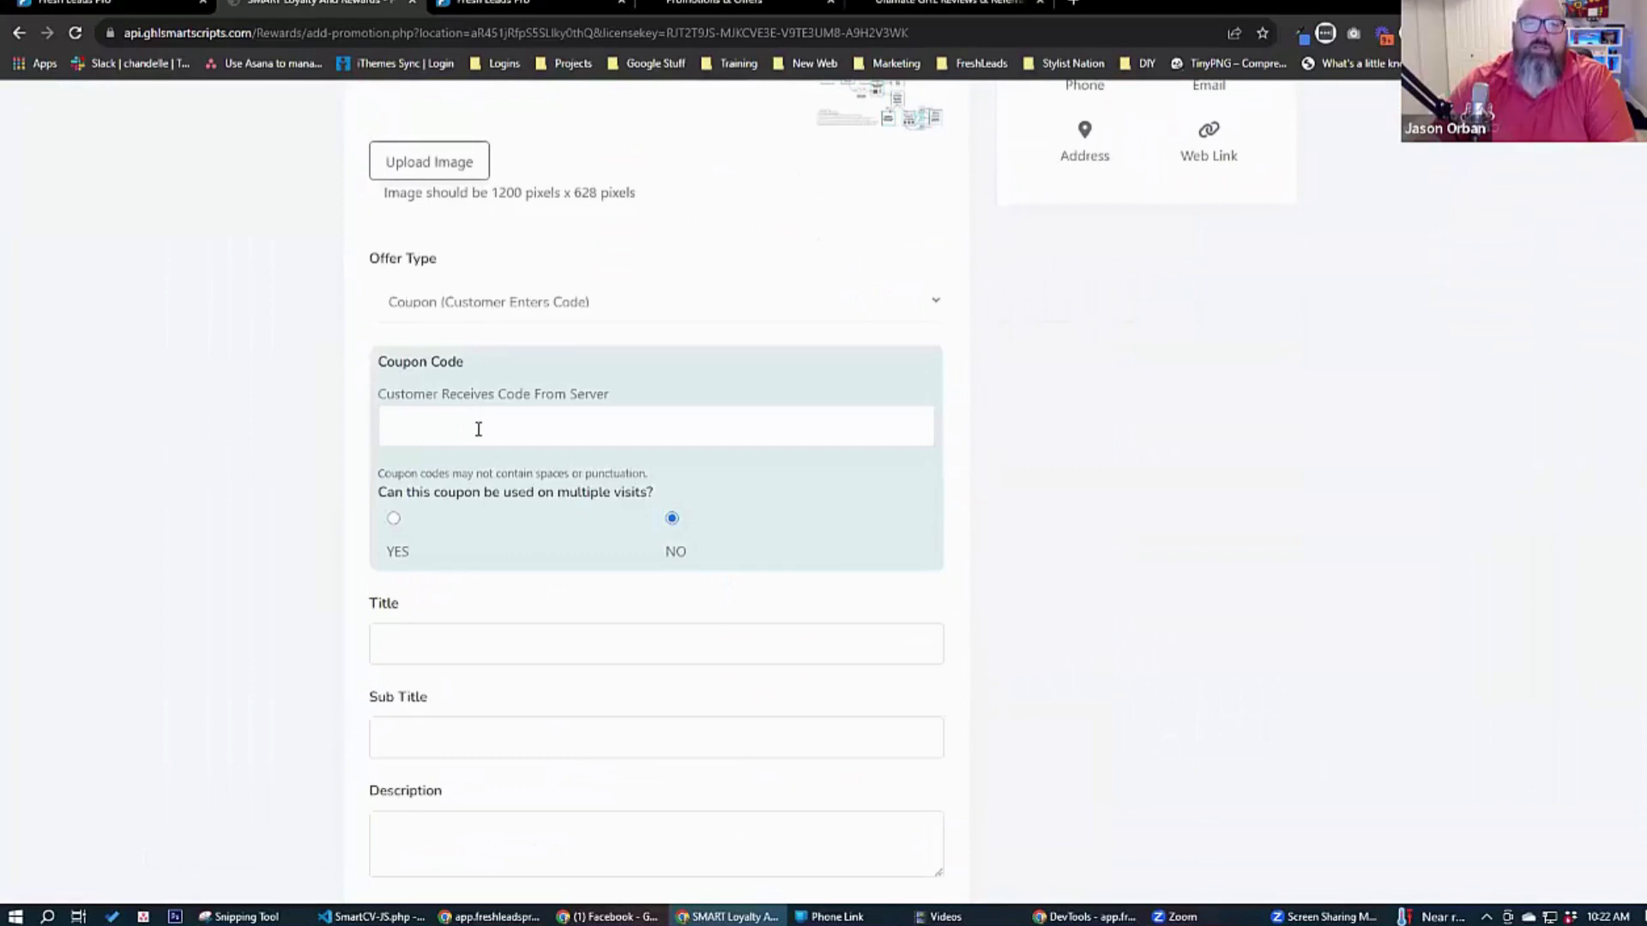
click(478, 429)
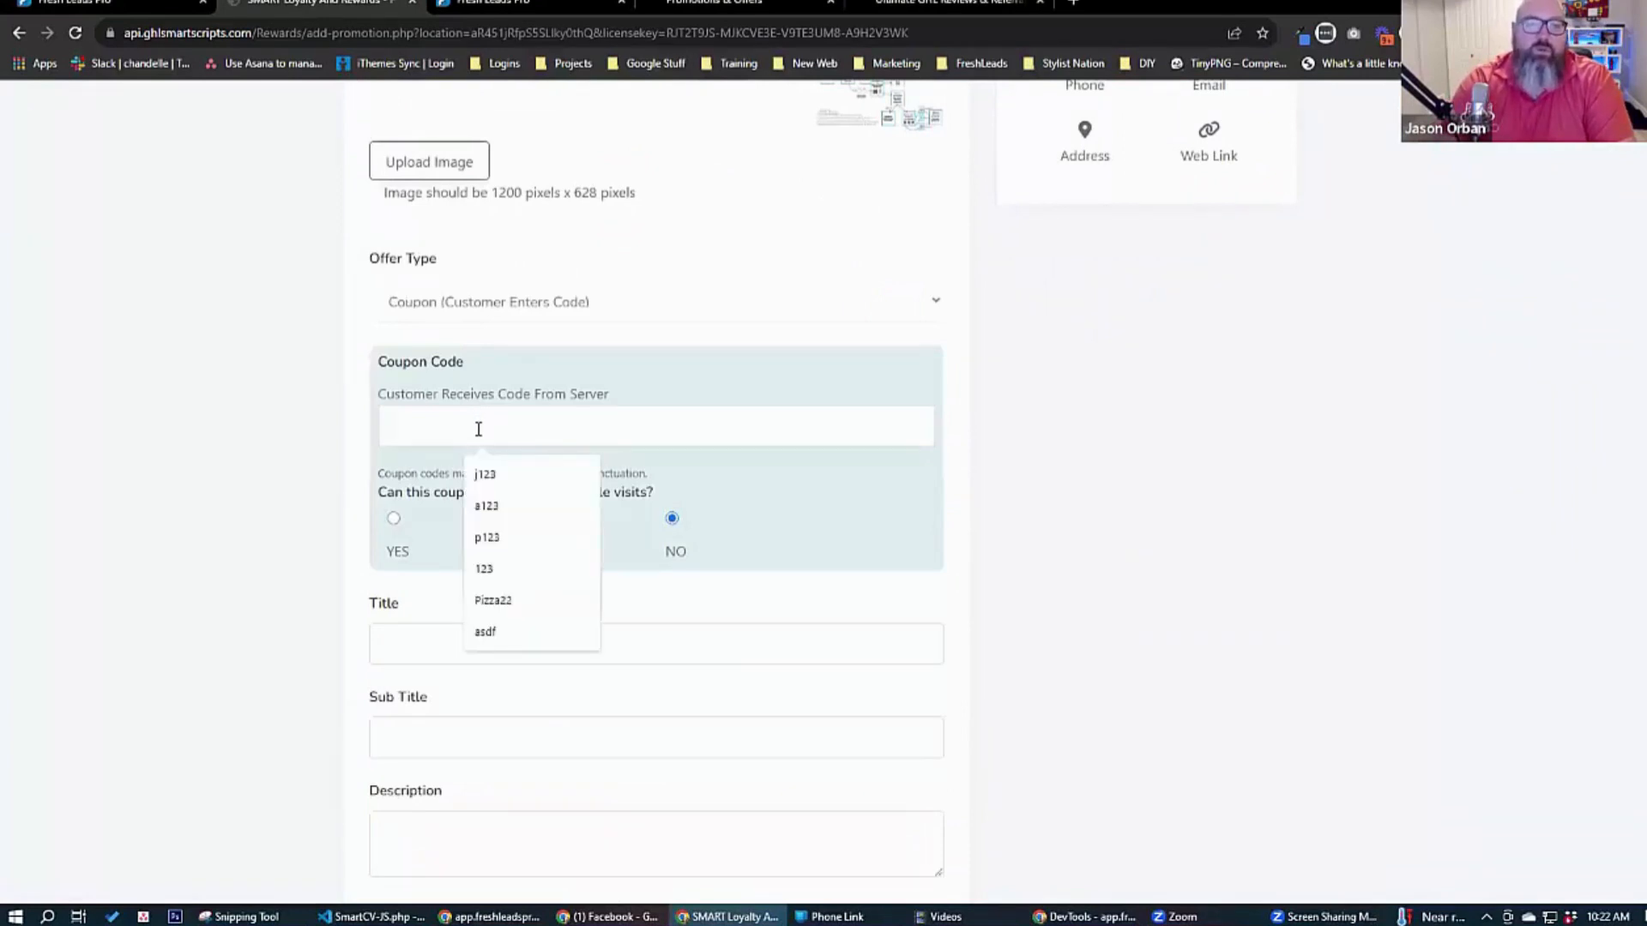
text(oct123)
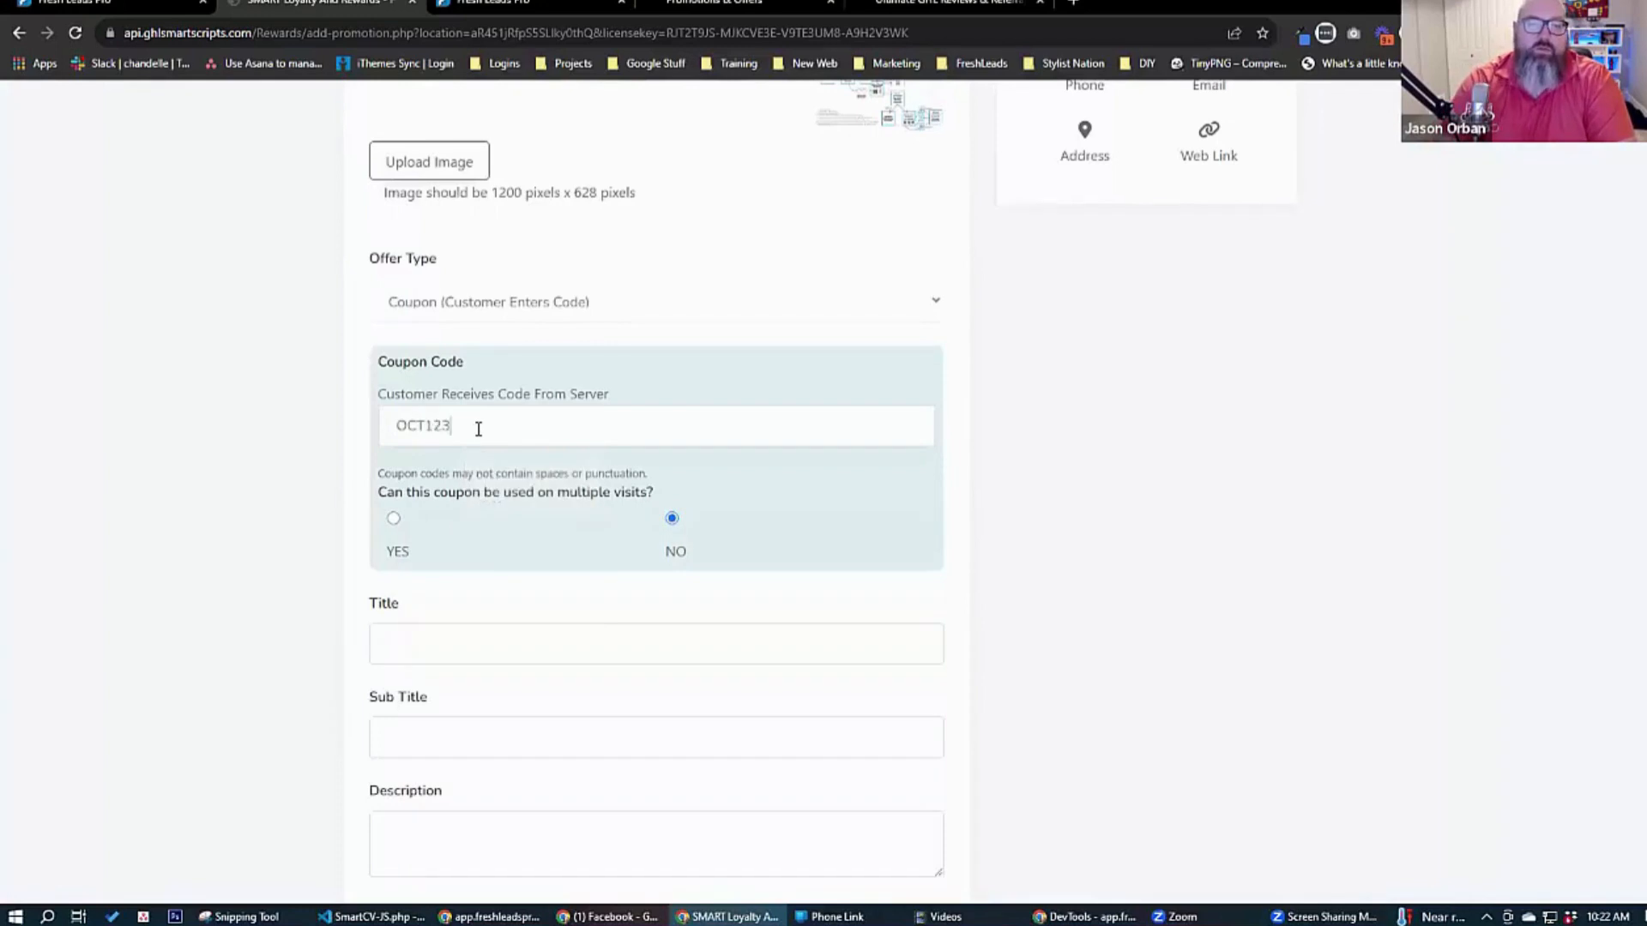
click(393, 520)
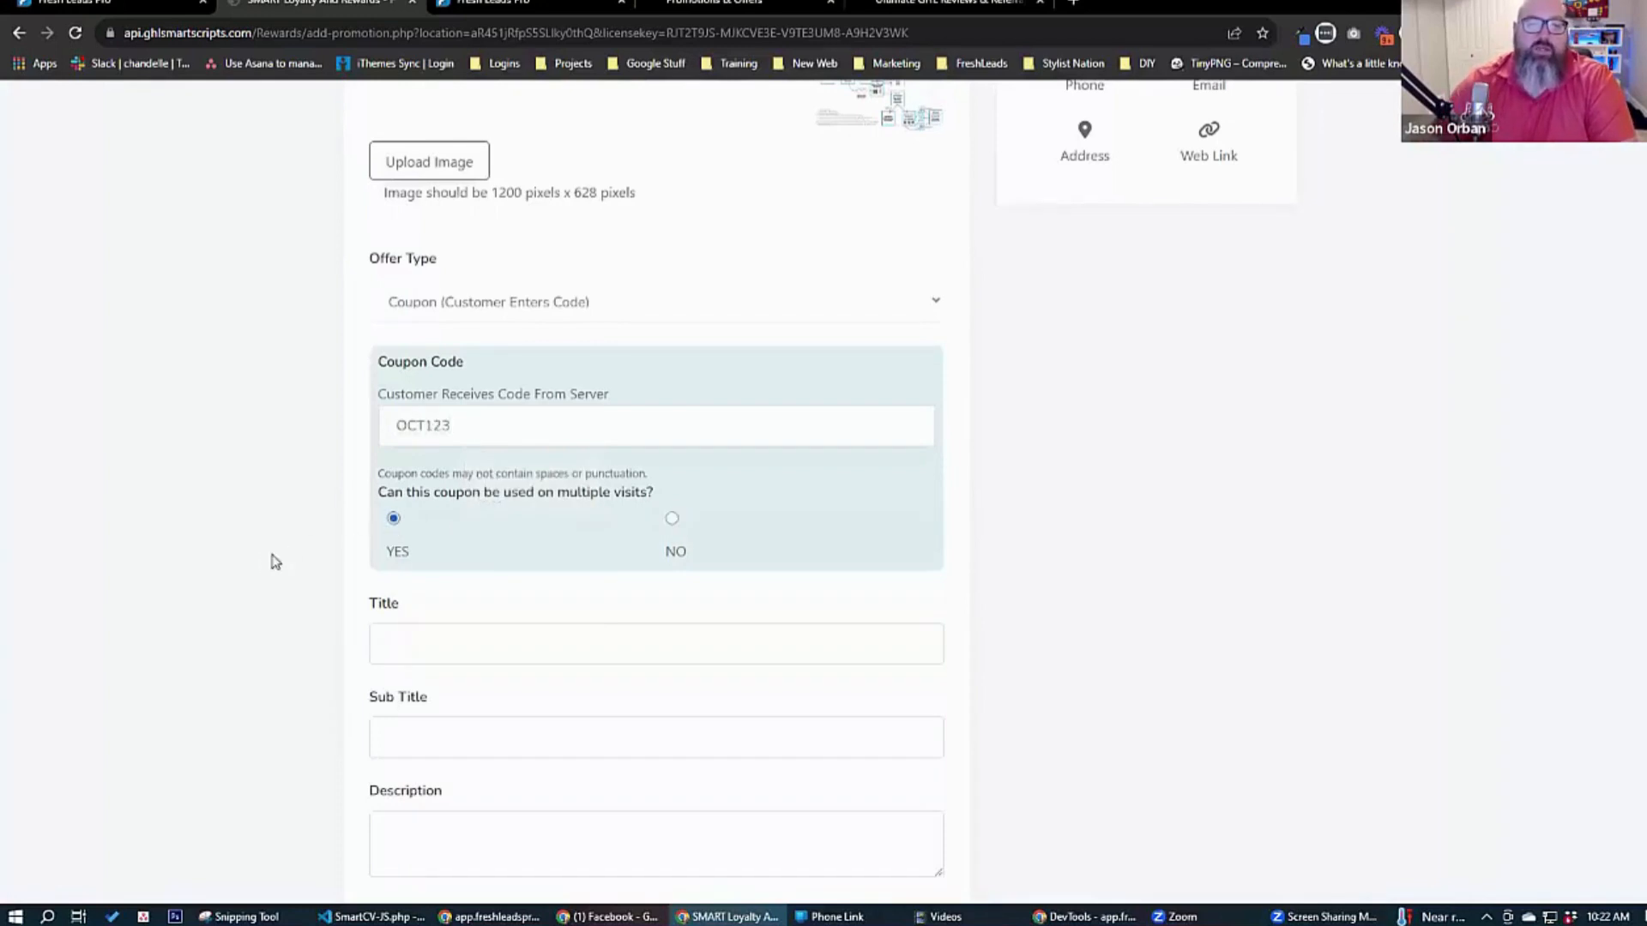
Title the promotion "Test Coupon" and give it the subtitle "Test coupon subtitle".
scroll(270, 557, down, 3)
click(408, 382)
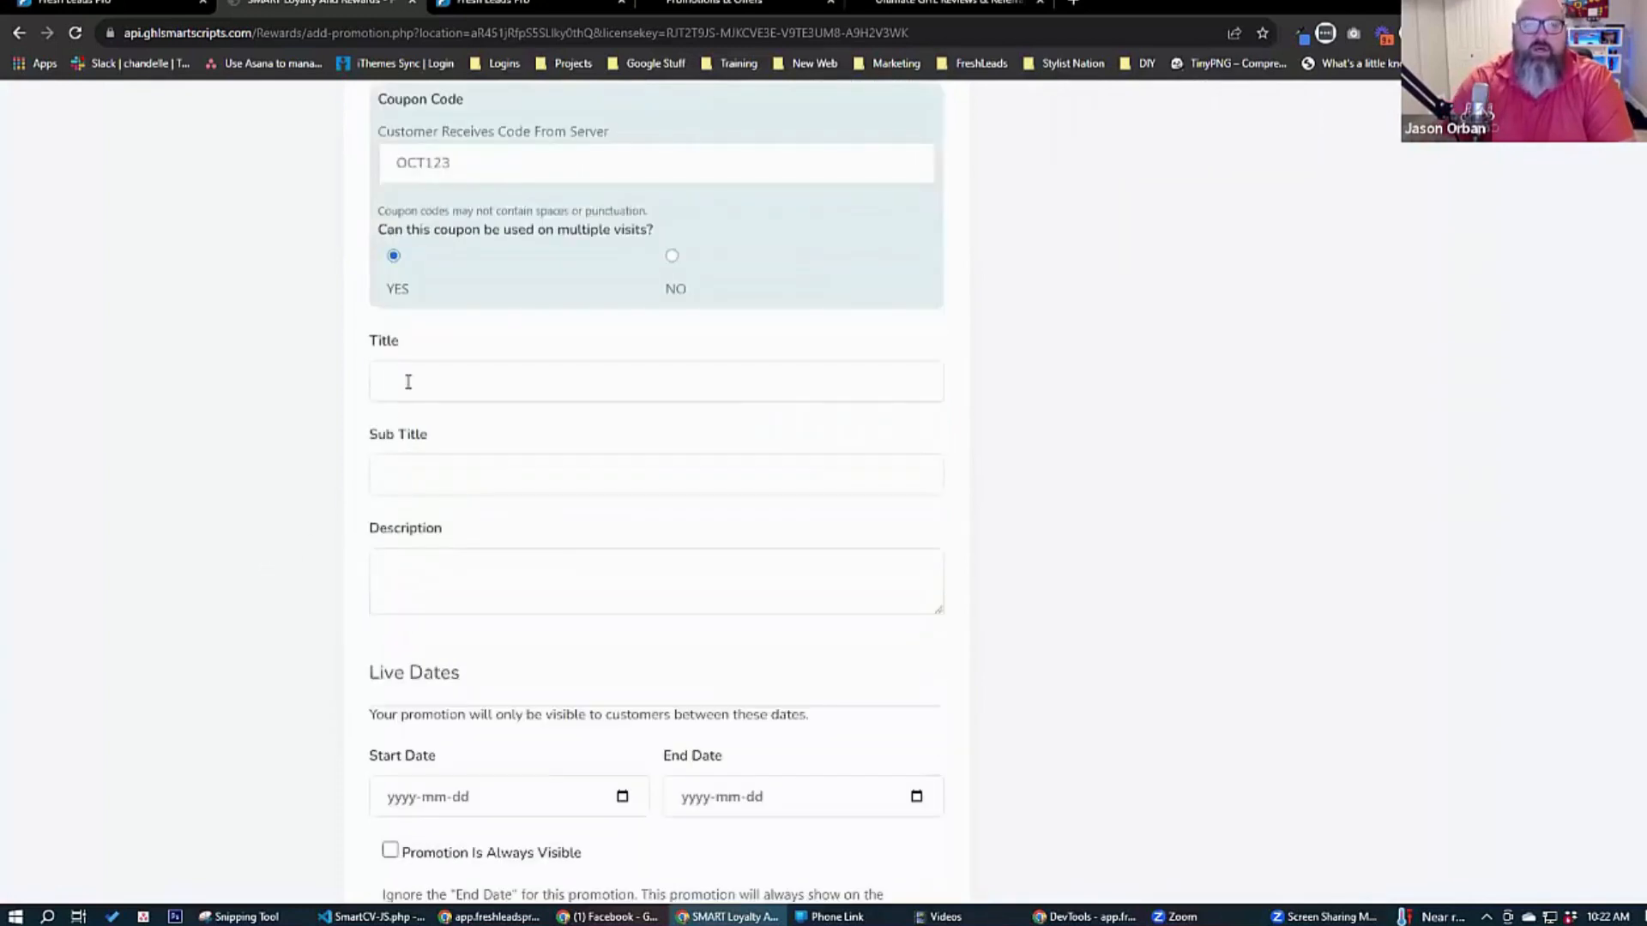
text(Test Coupon)
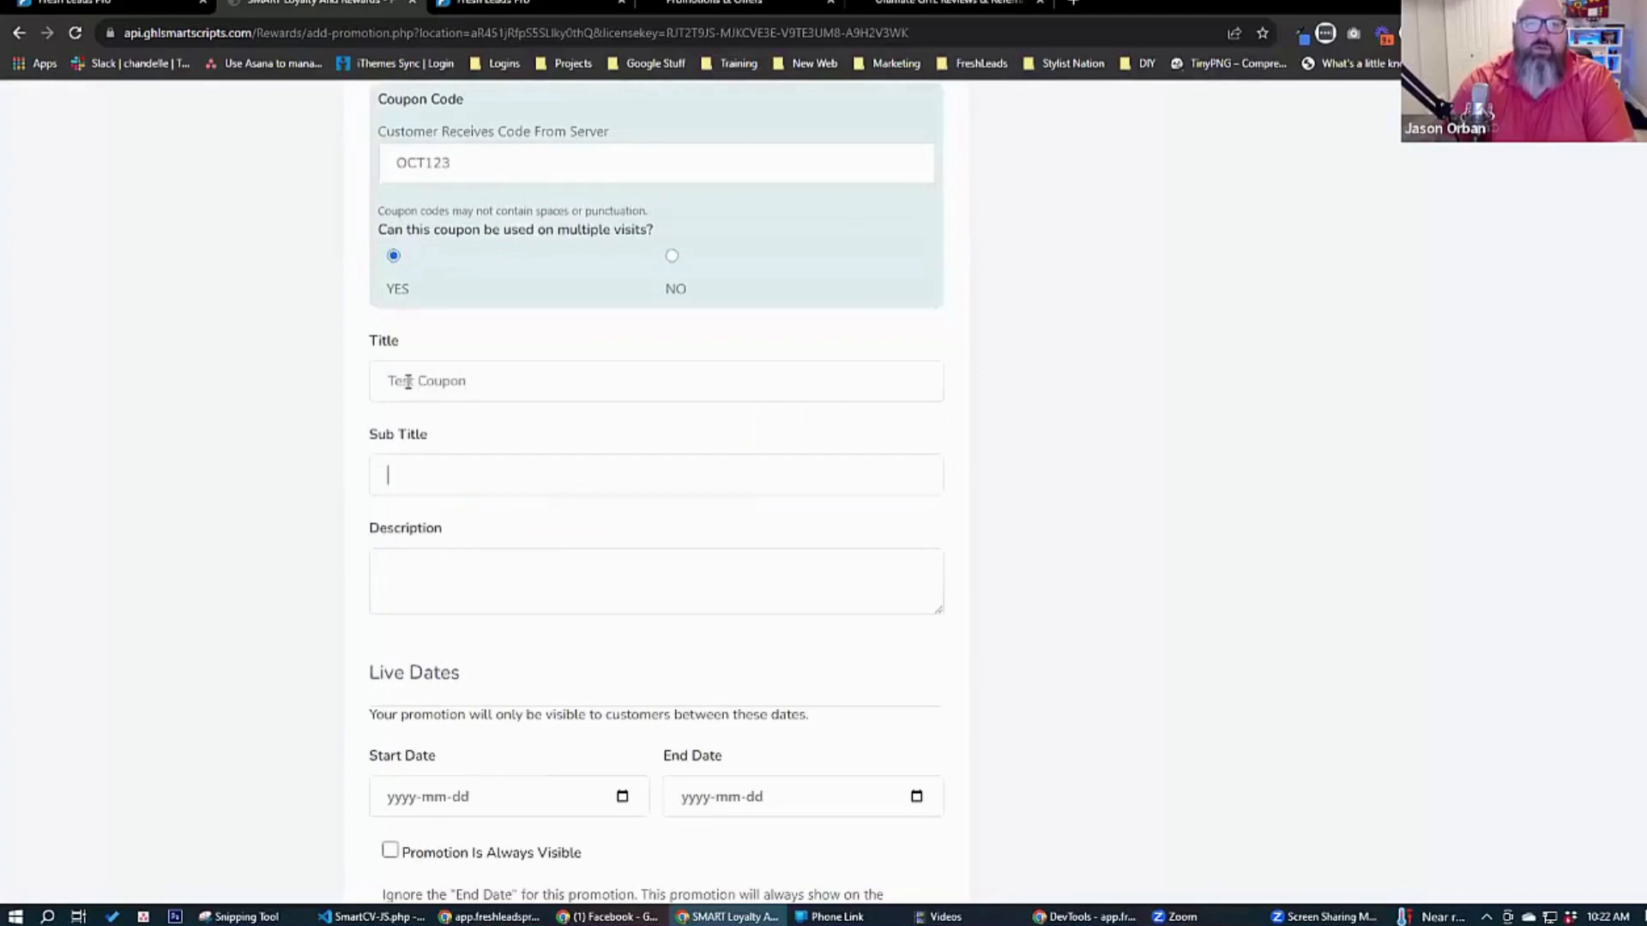
key(Tab)
text(Test cub)
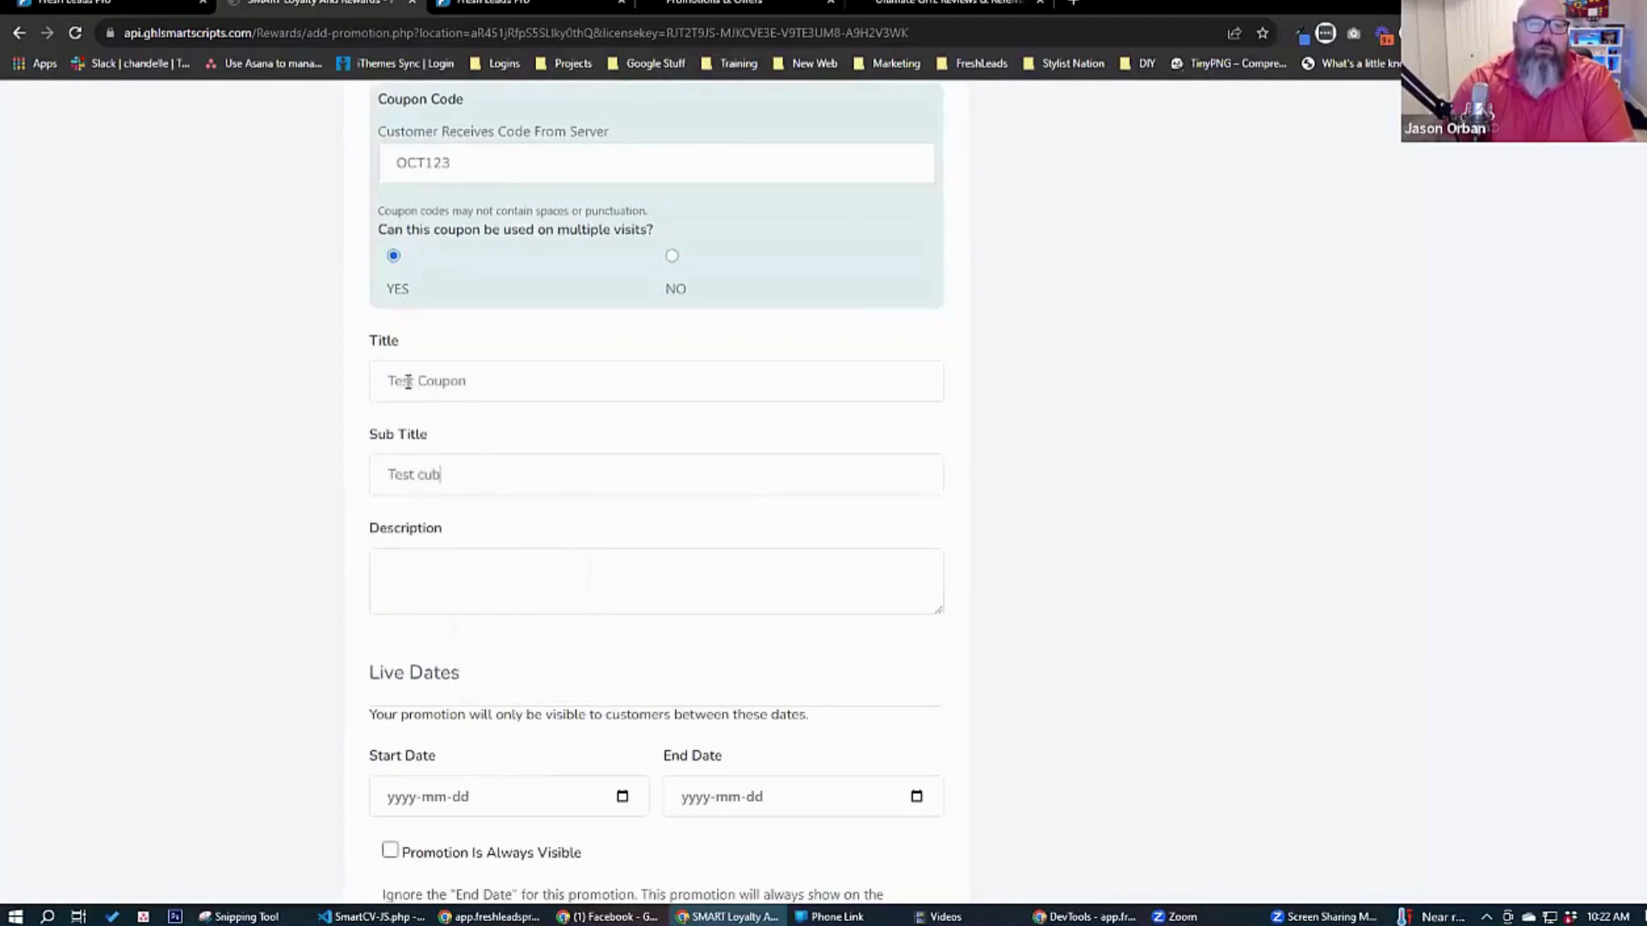
text(po9n)
text(n subtitle)
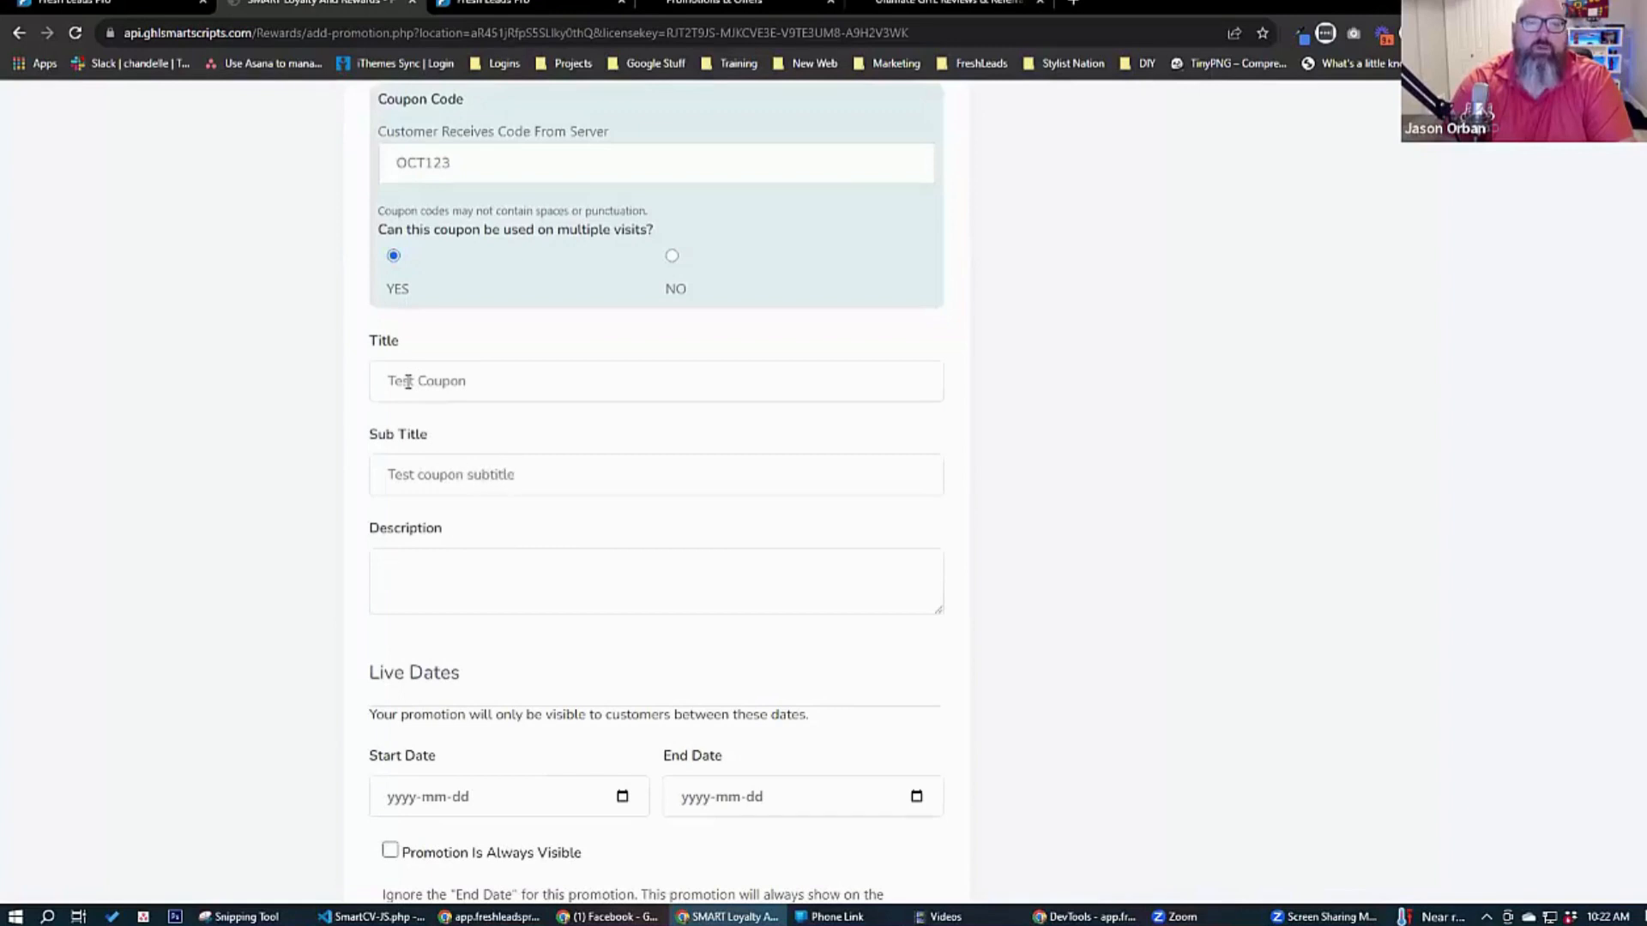
text(the )
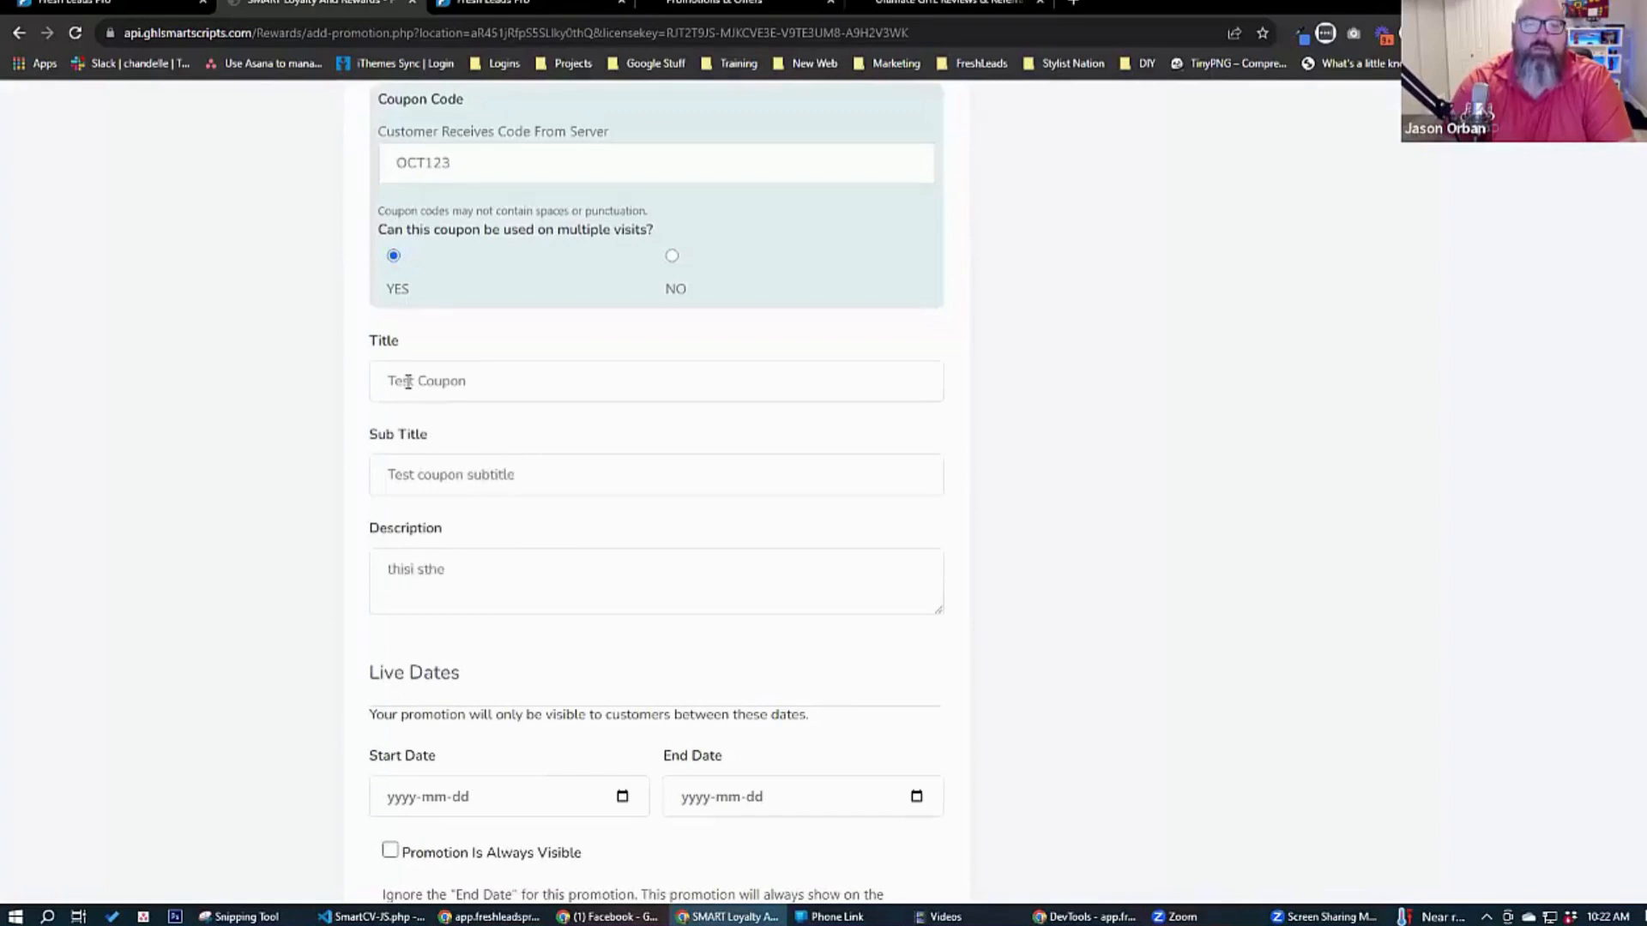
text(24 hour)
Enter the description "this is the multi-use coupon customers can redeem every 24 hours.".
key(BackSpace)
key(BackSpace)
key(BackSpace)
key(BackSpace)
key(BackSpace)
text(multi-use coupo)
text(n yo)
key(BackSpace)
key(BackSpace)
text(cus)
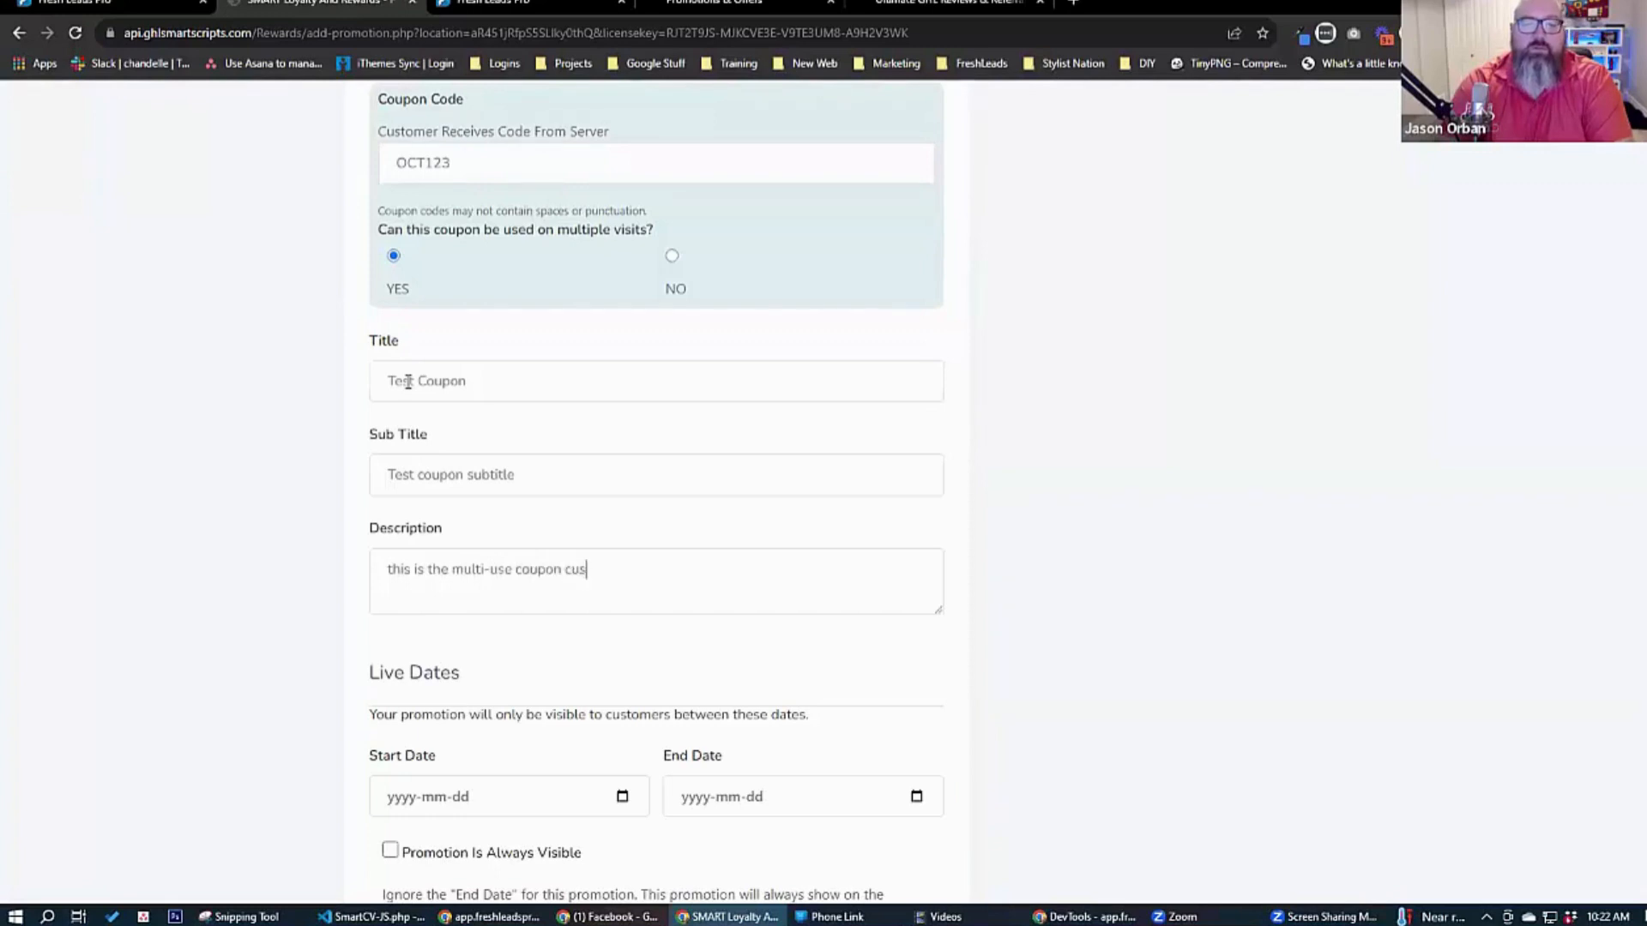
text(tomers can redeem every 24 hour)
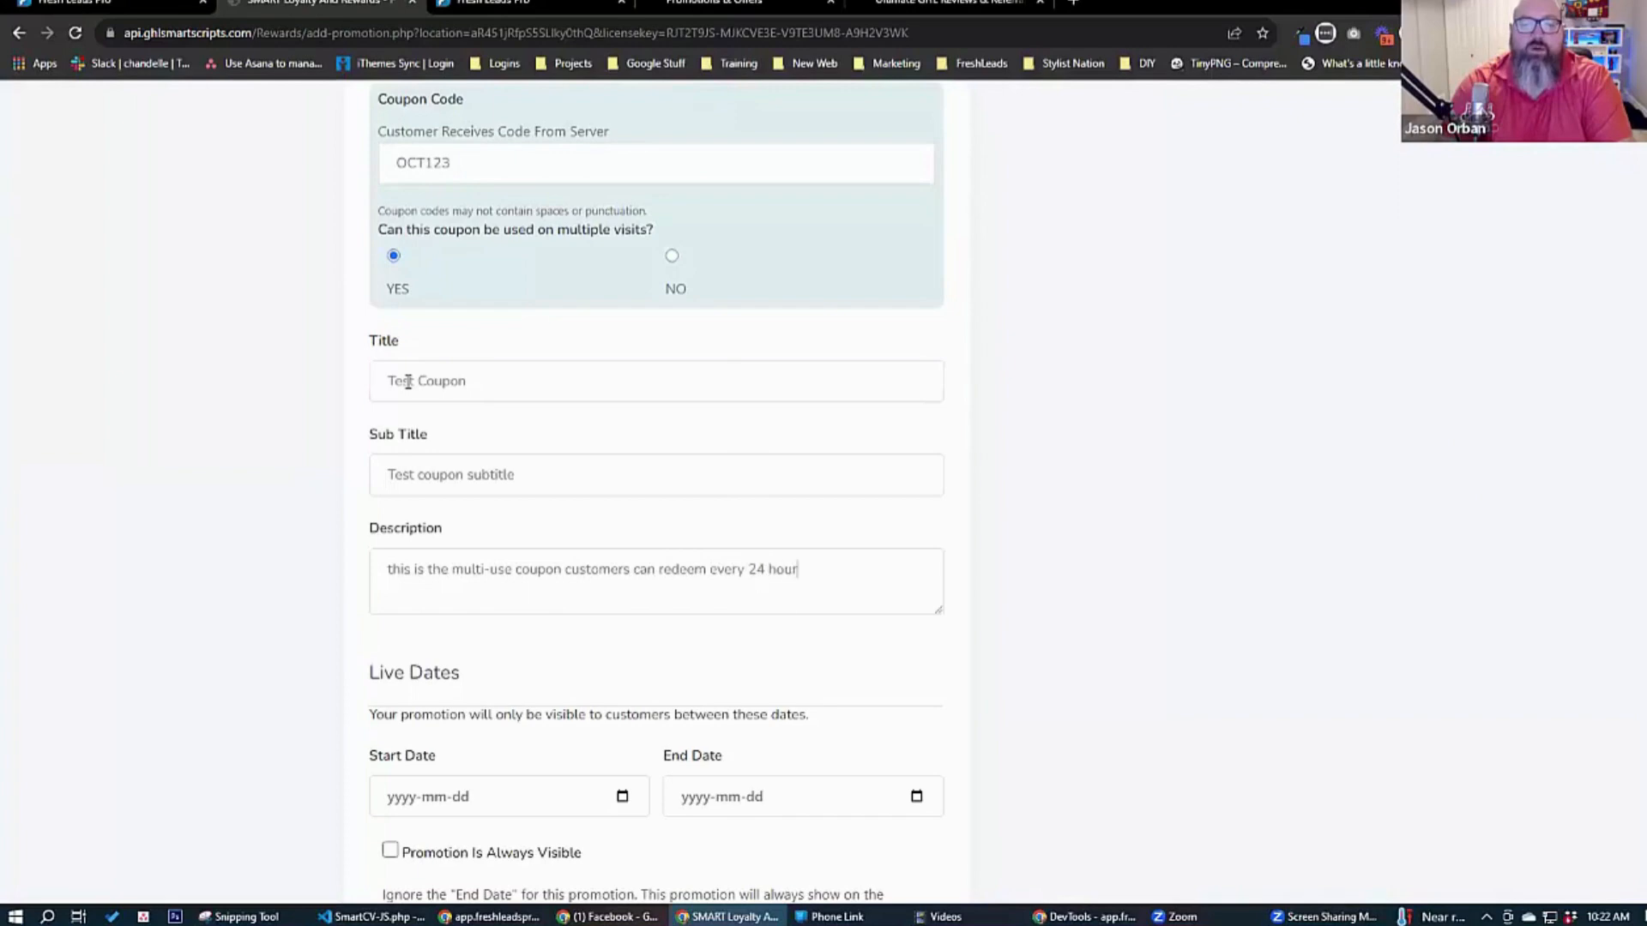
text(s.)
Set the promotion's live dates from 2023-10-12 to 2023-10-31 and save it.
scroll(242, 423, down, 4)
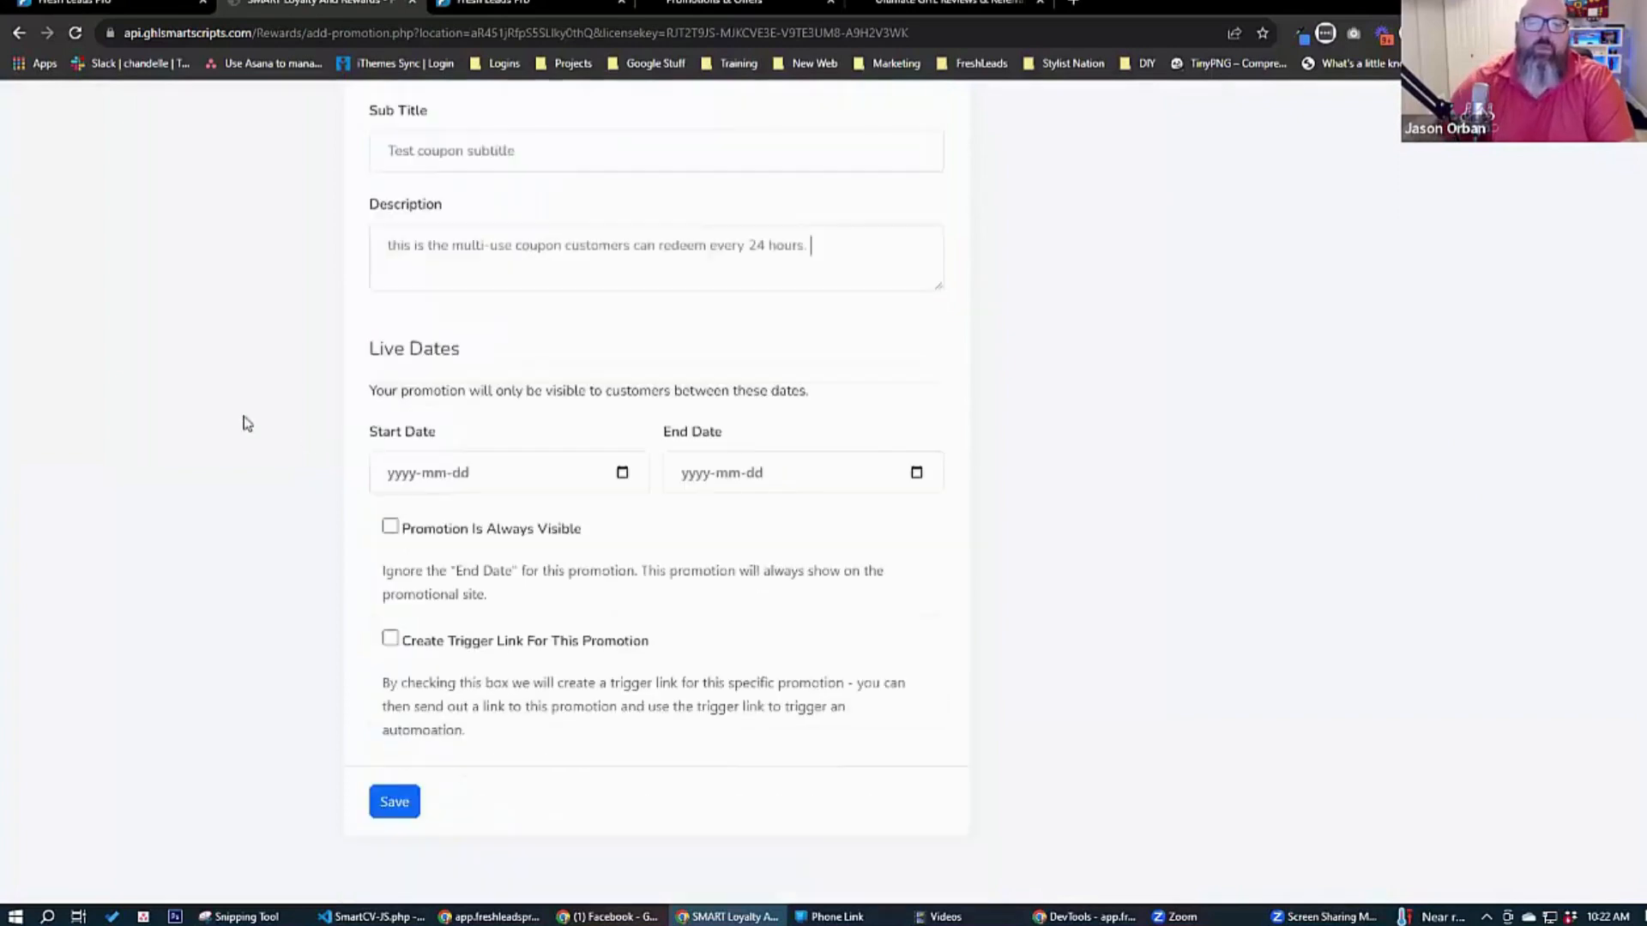
click(623, 473)
click(499, 602)
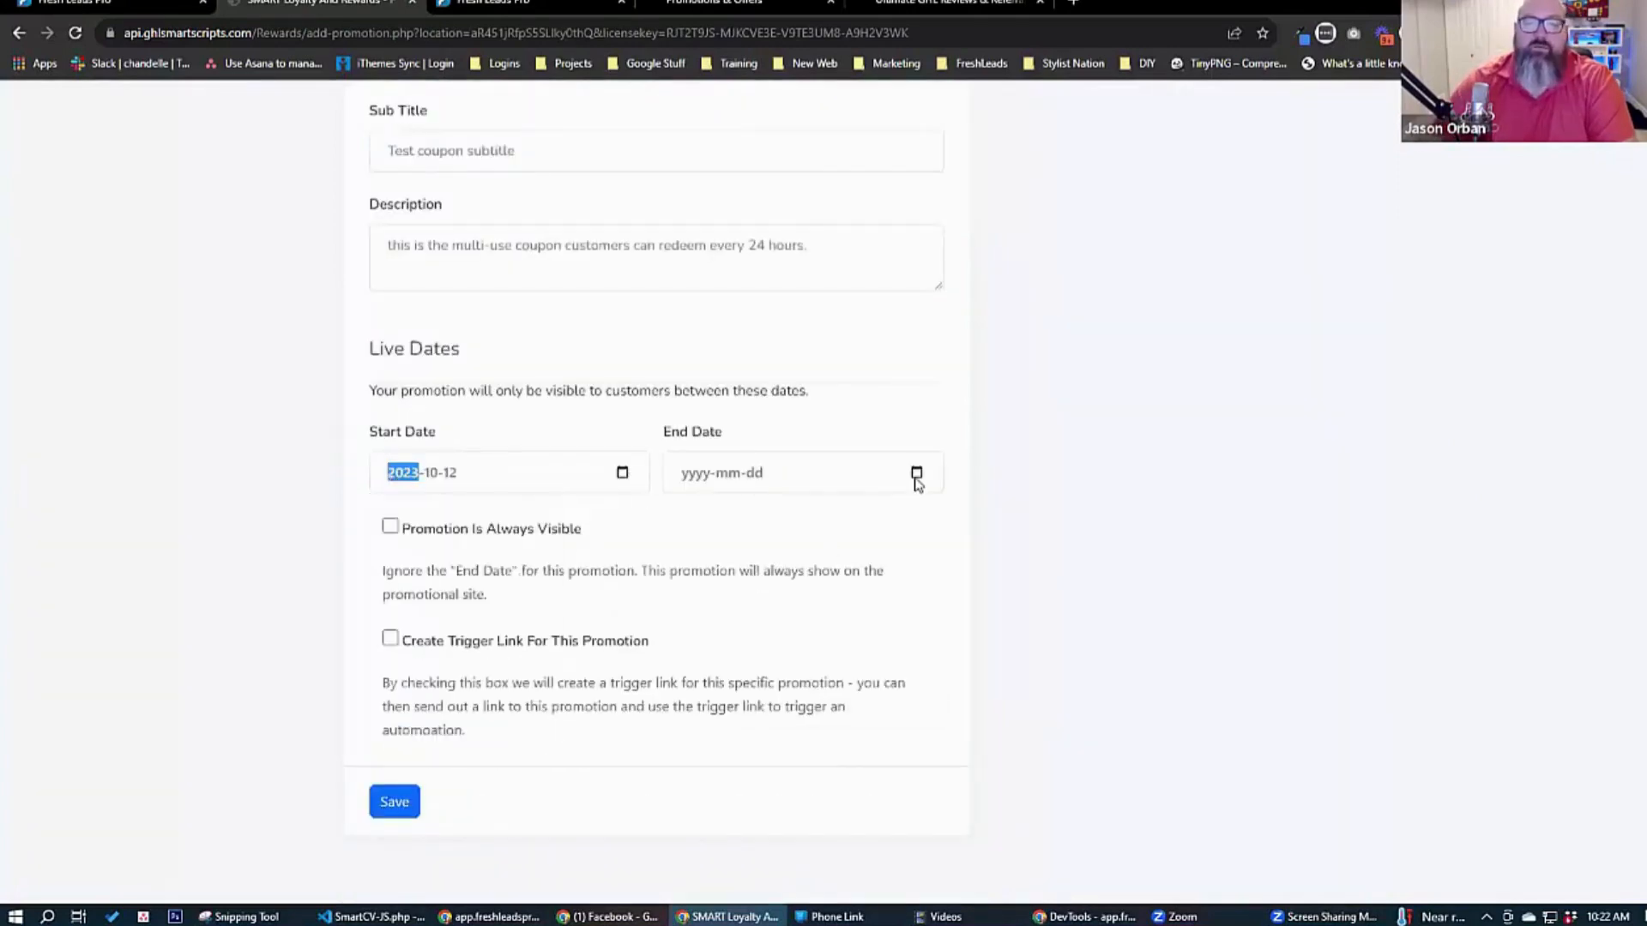
click(916, 473)
click(734, 670)
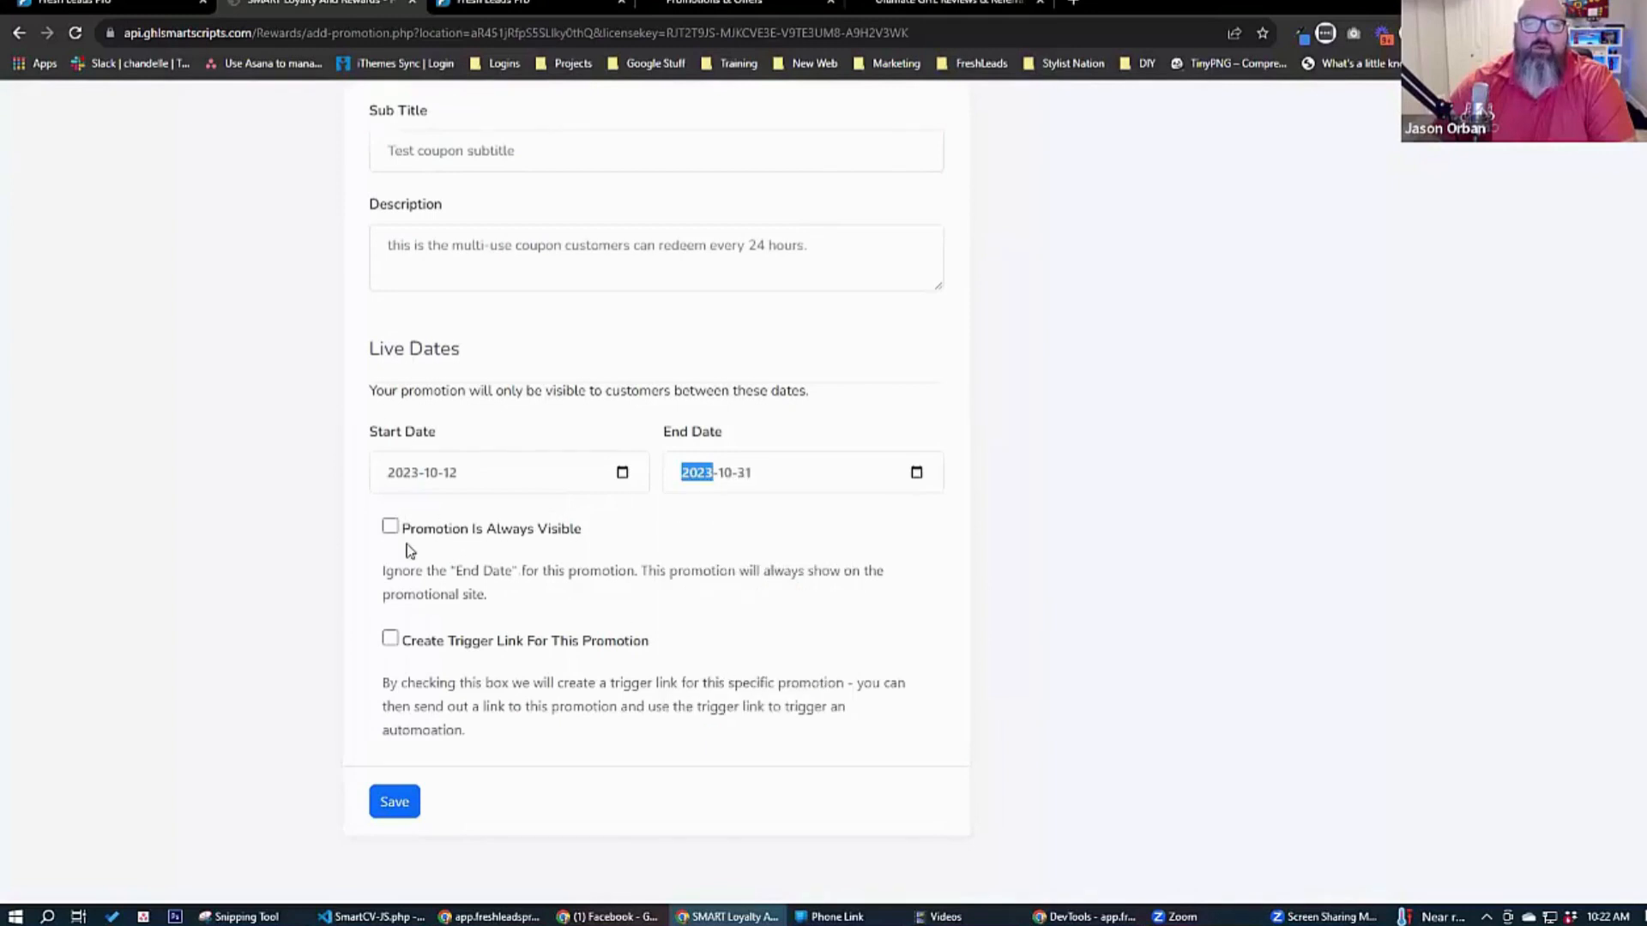
click(397, 806)
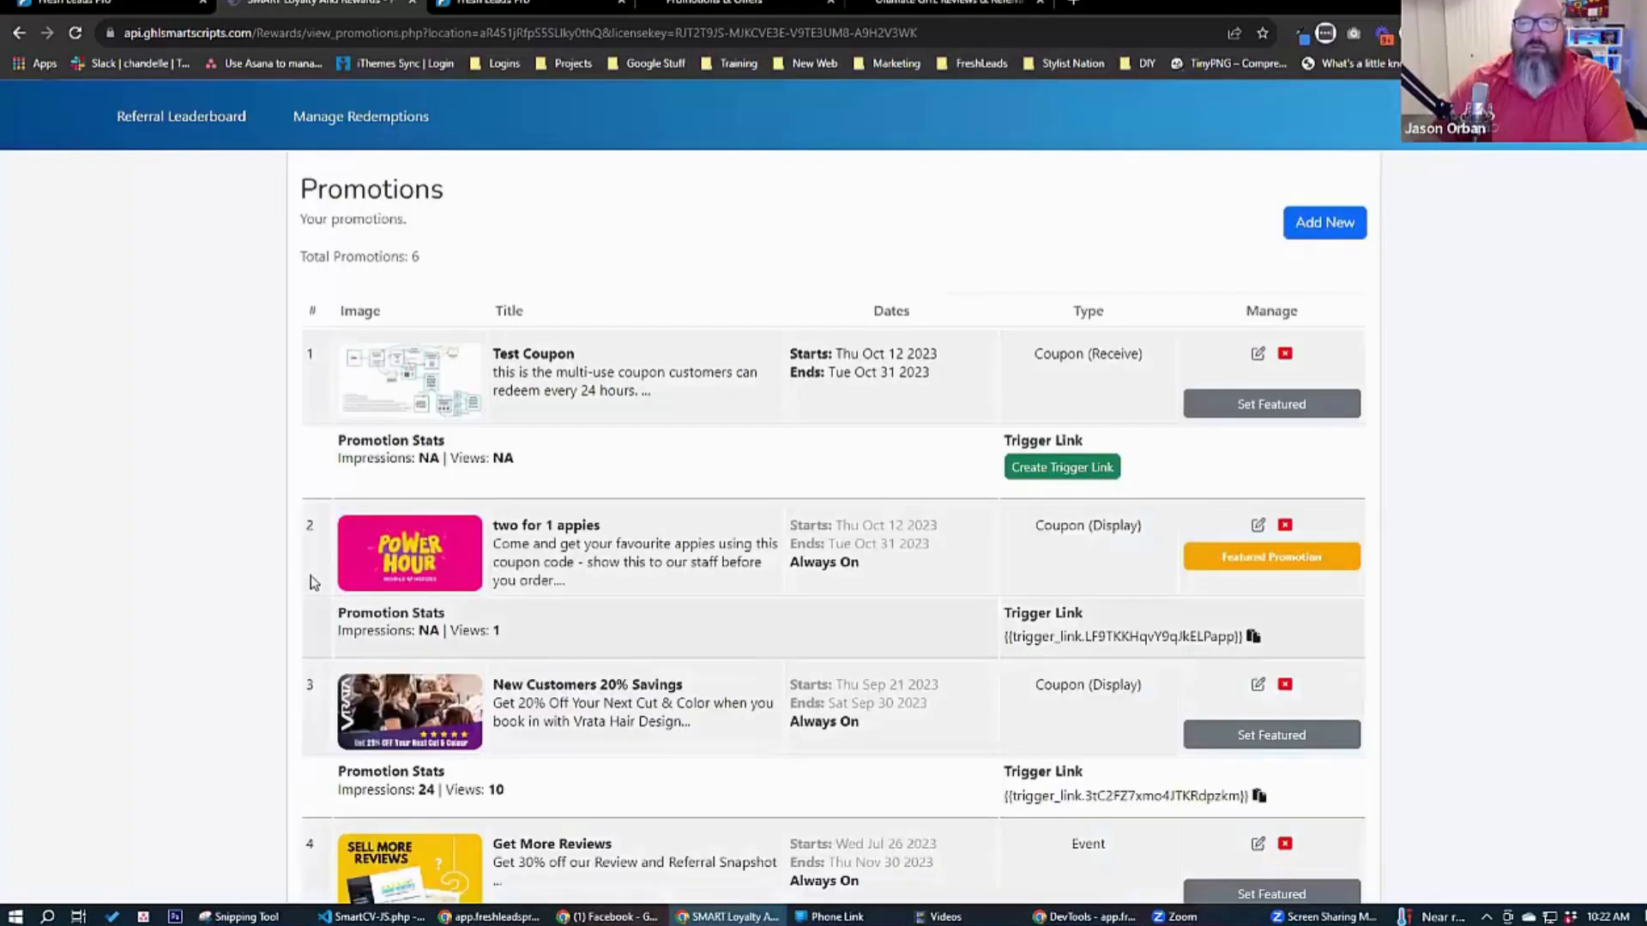
Return to the customer-facing promotions page and look for the Test Coupon among the offers below the featured promotion.
scroll(275, 532, down, 1)
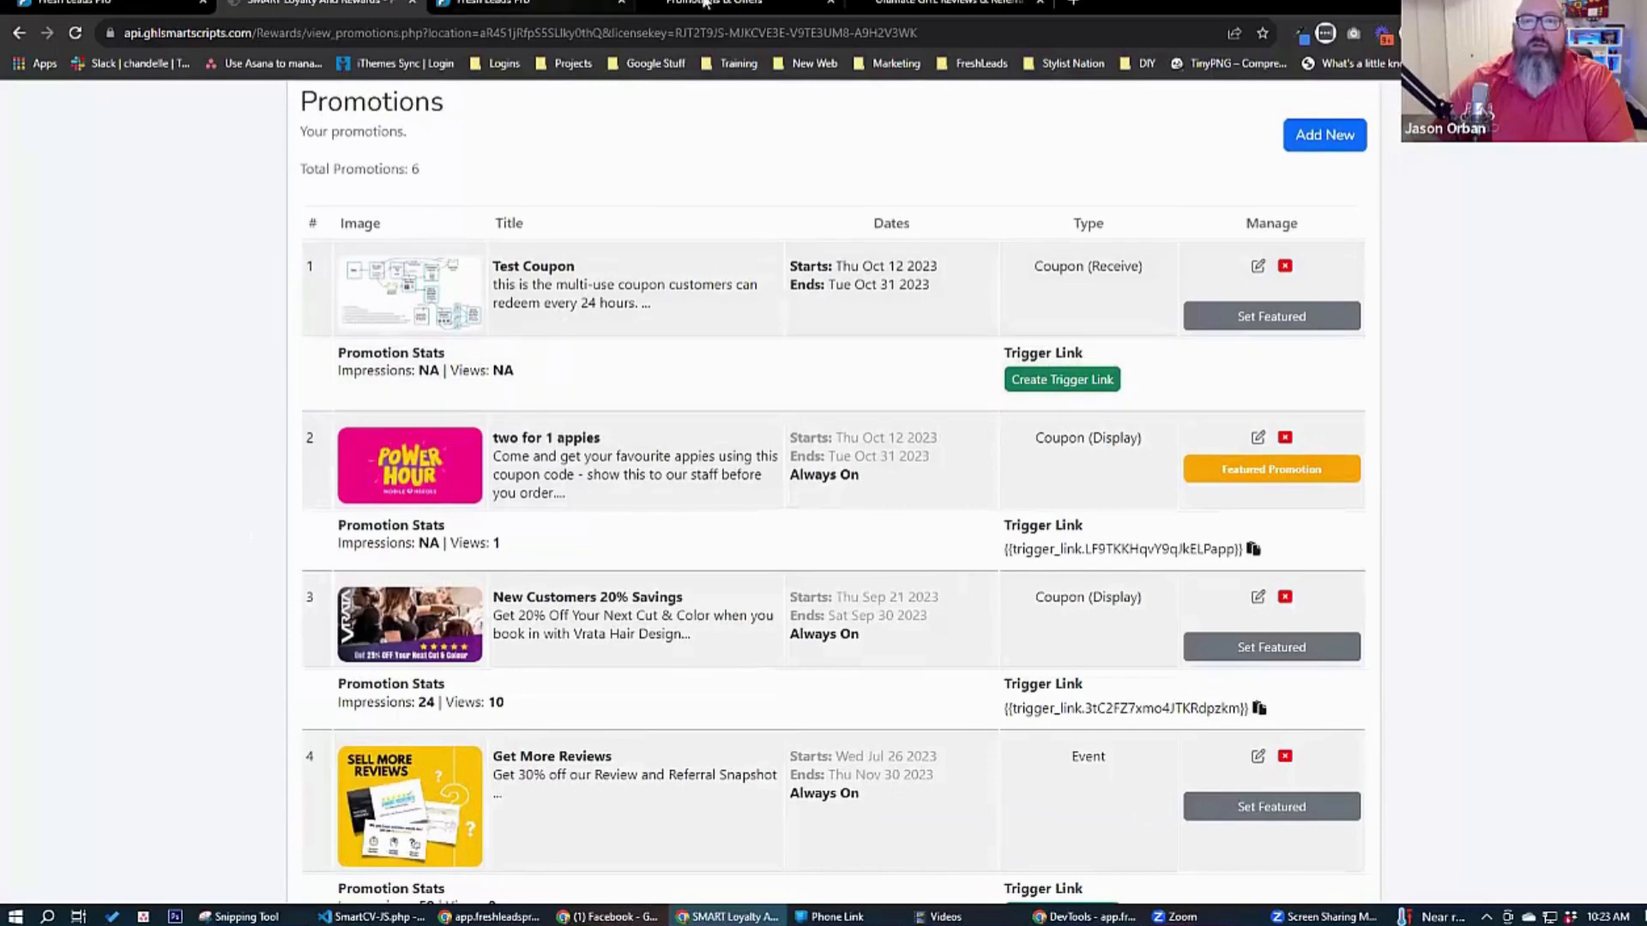
click(748, 5)
click(76, 33)
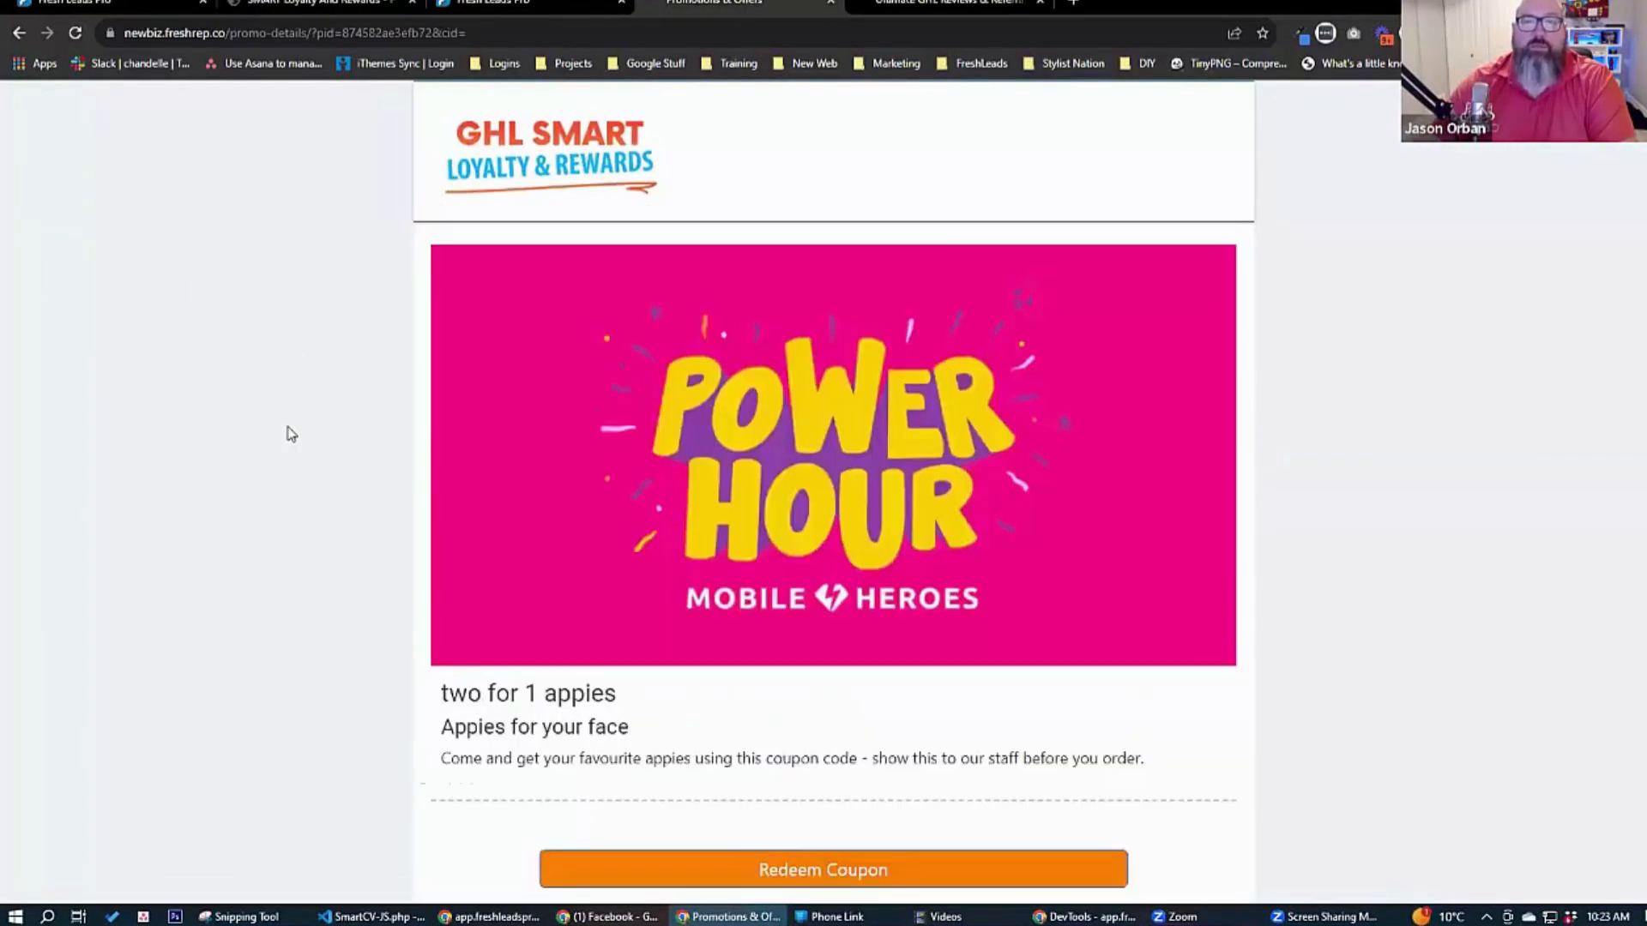
scroll(746, 487, down, 3)
scroll(555, 357, up, 3)
click(383, 317)
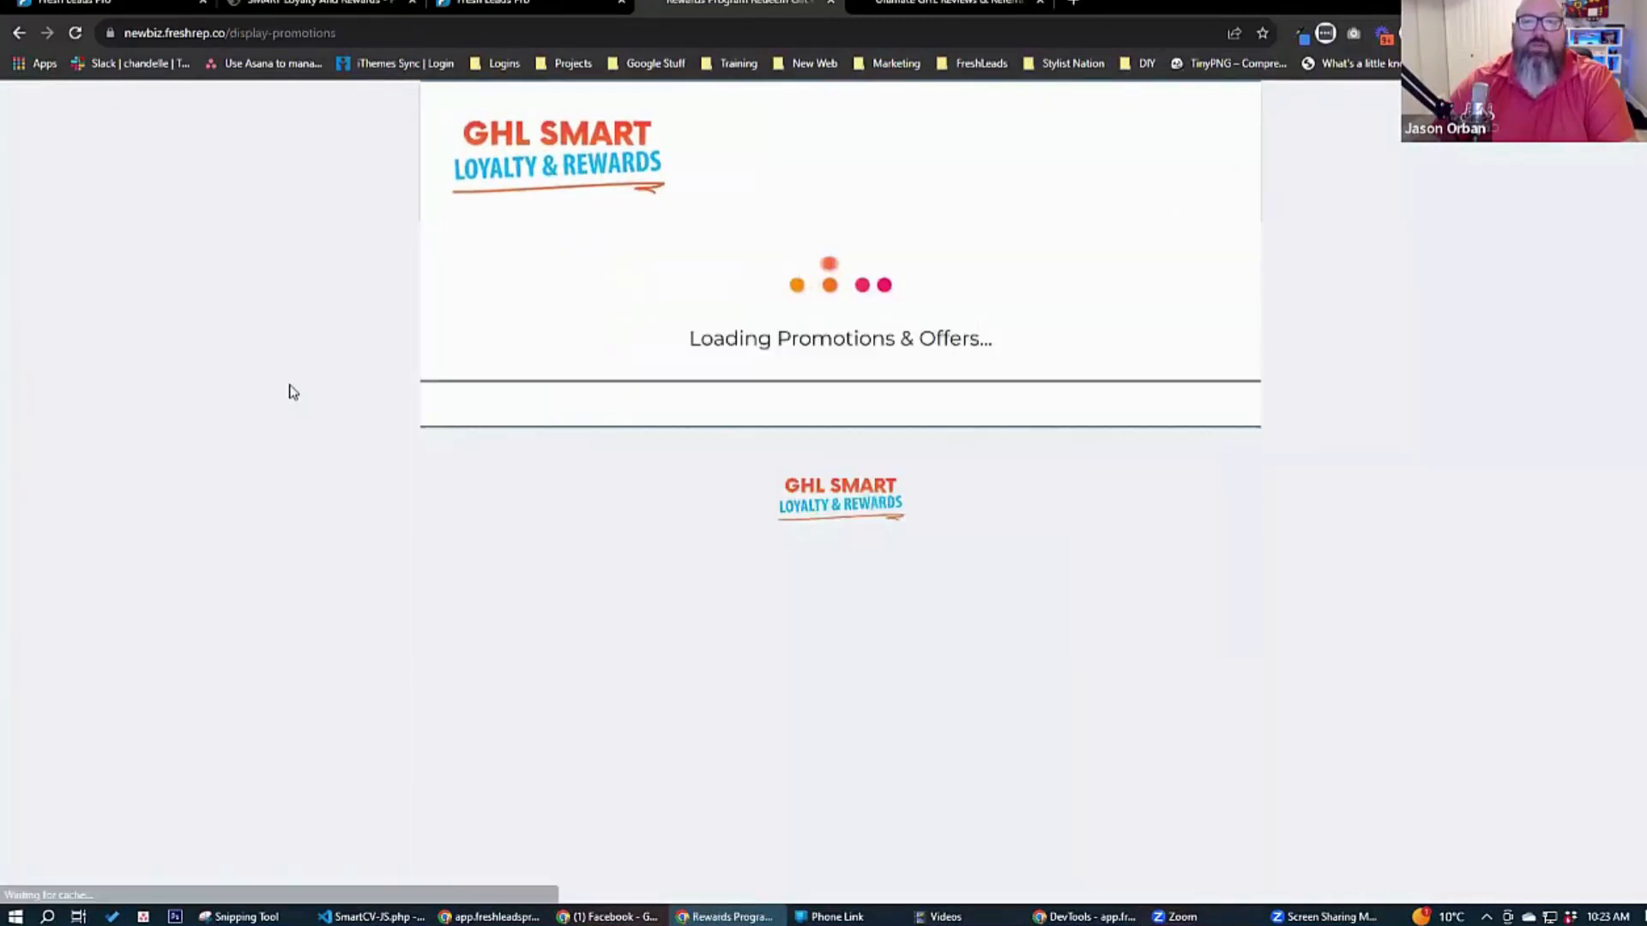
scroll(338, 434, down, 2)
scroll(341, 435, down, 1)
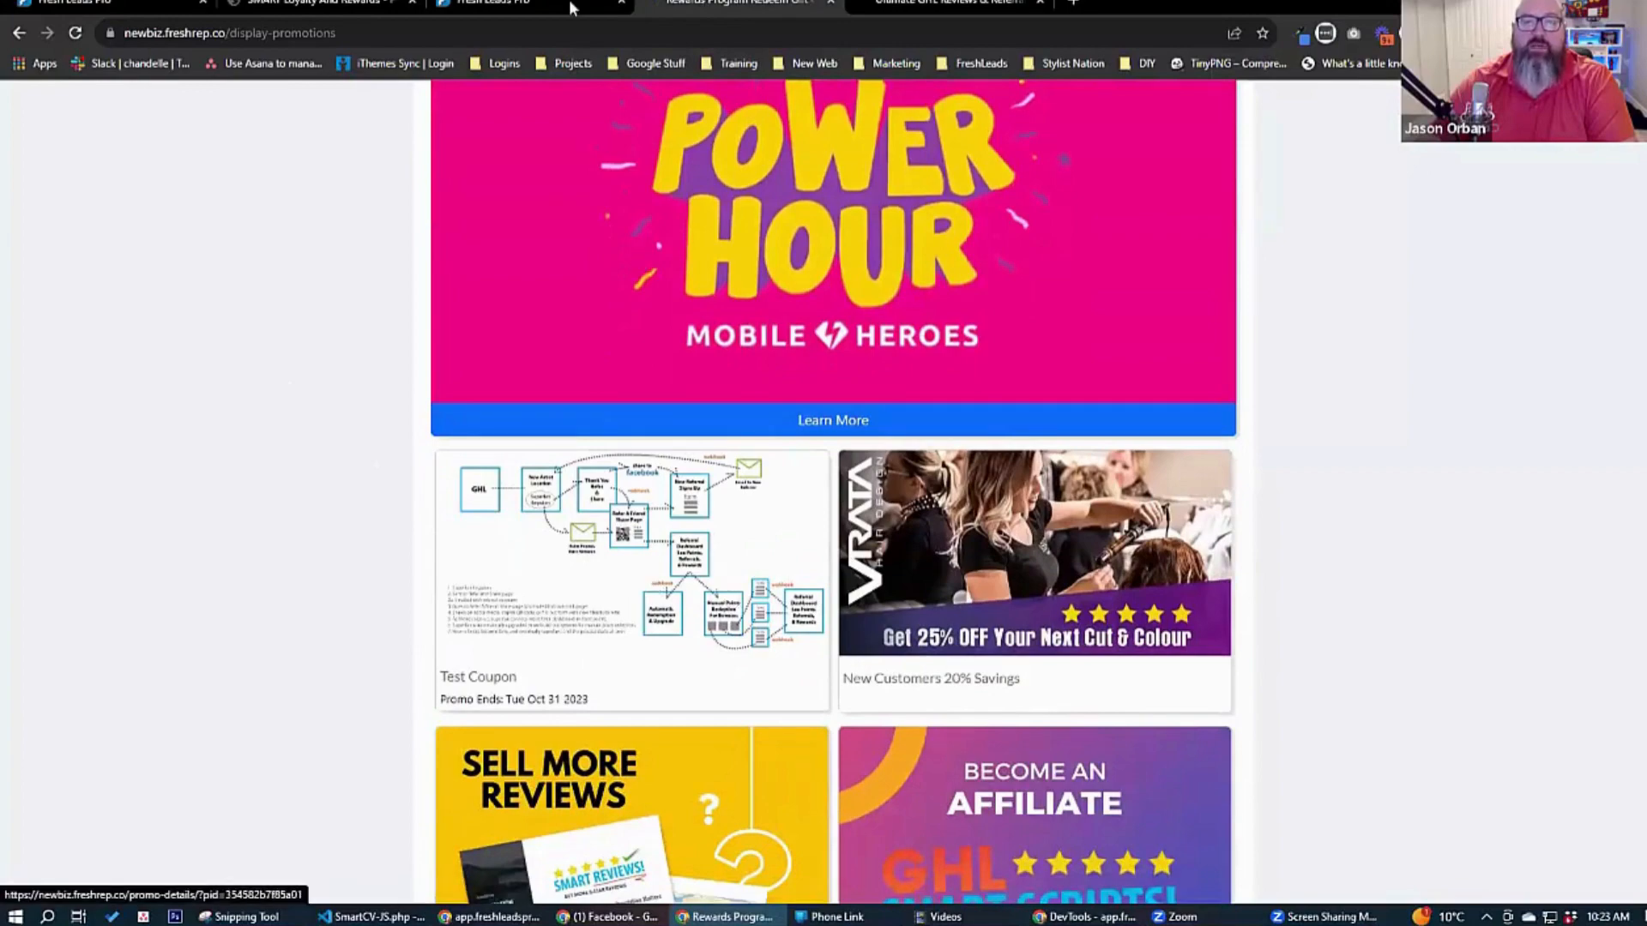
click(558, 4)
click(938, 4)
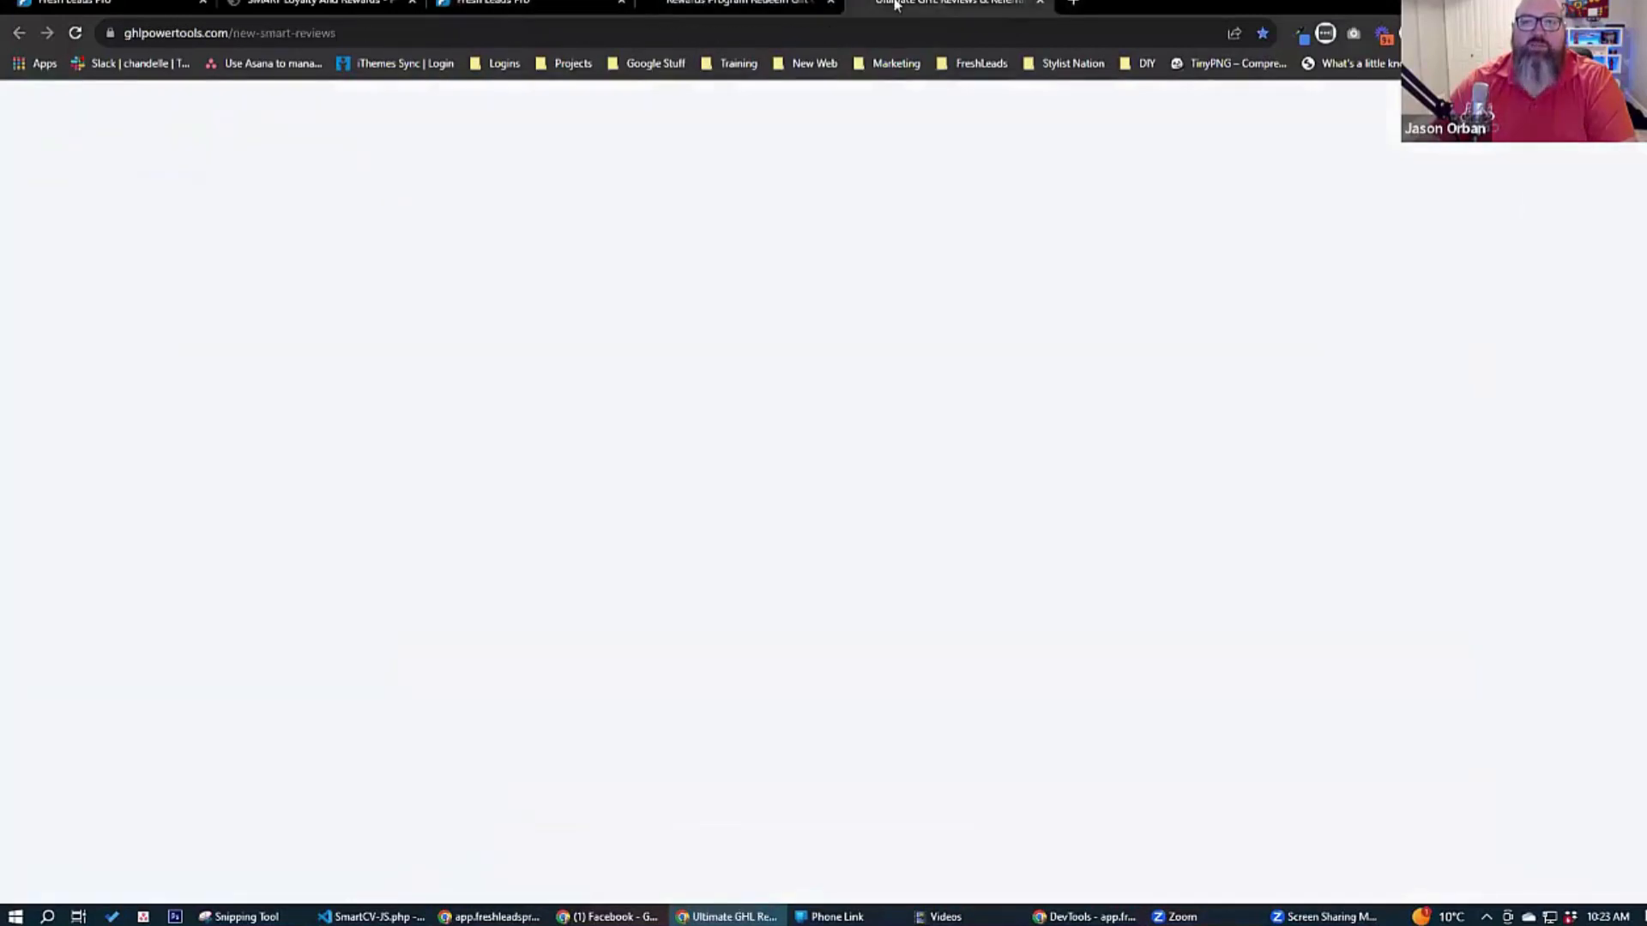
click(738, 4)
click(375, 6)
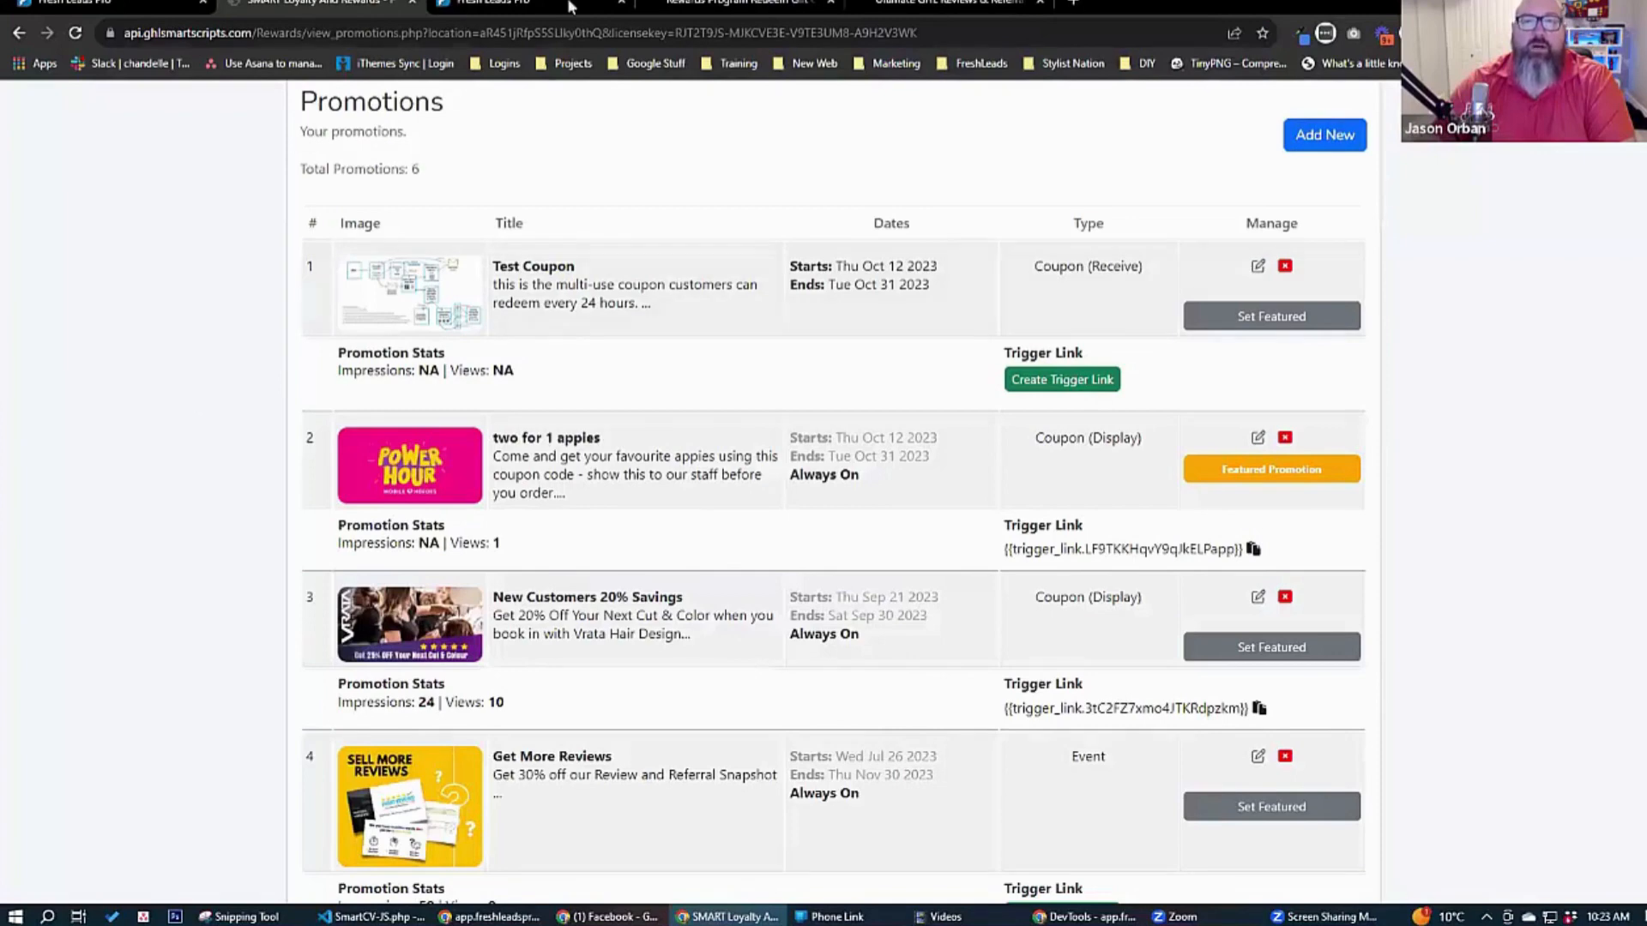
Open the Test Coupon's details from the customer-facing promotions page and bring its redemption option into view.
click(725, 4)
click(706, 549)
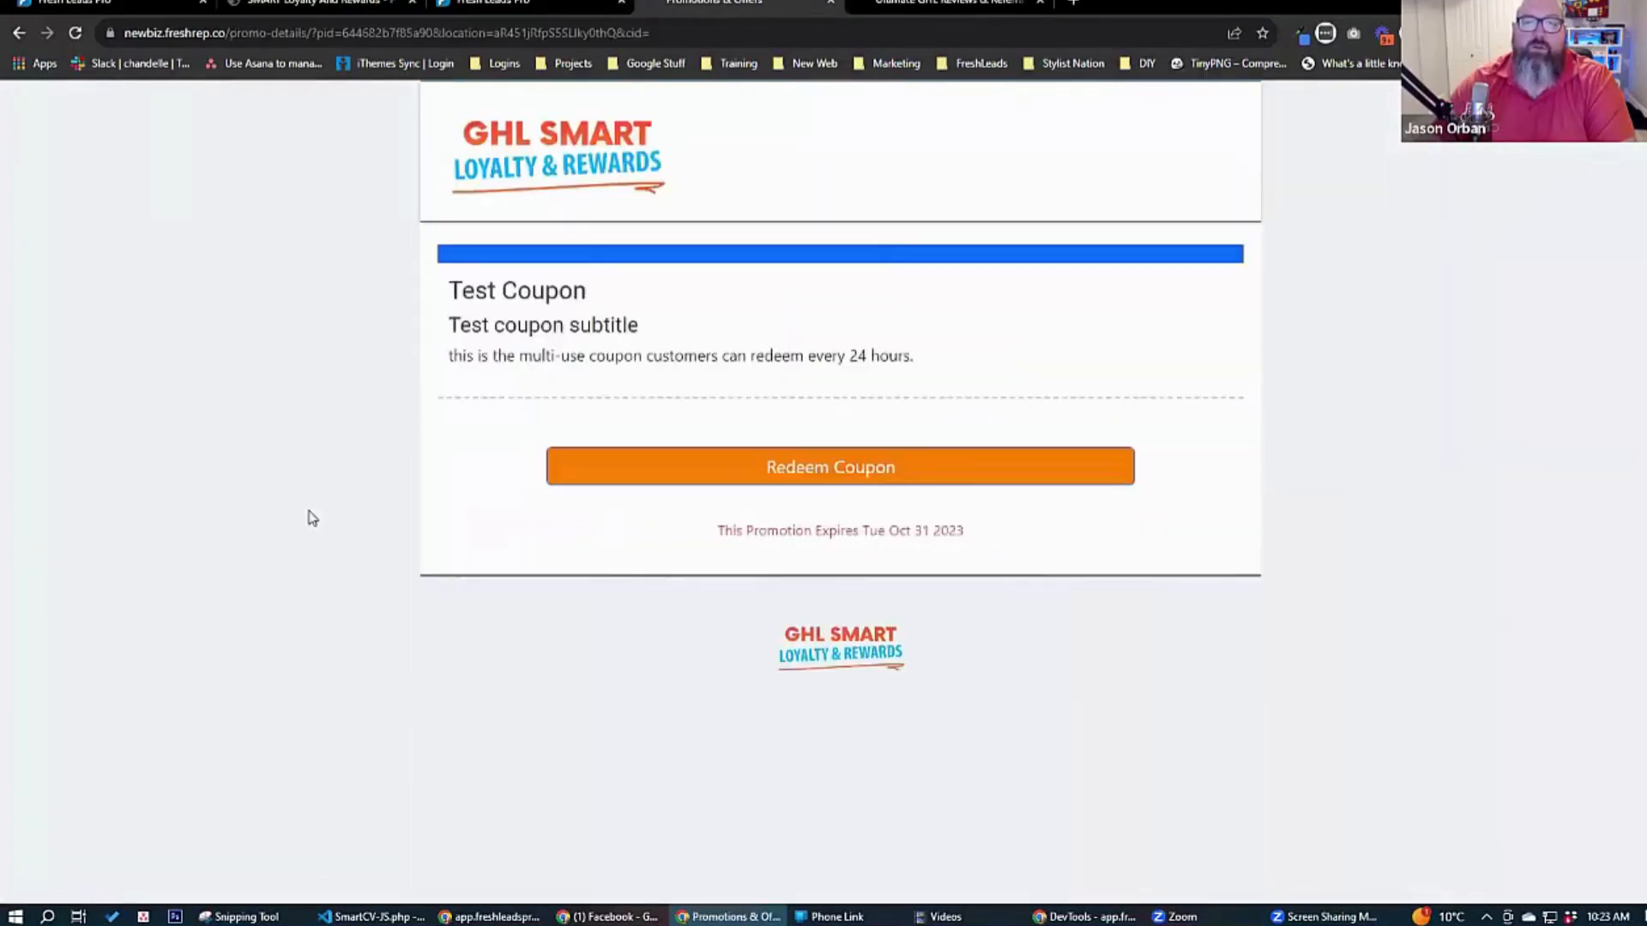
scroll(360, 537, down, 5)
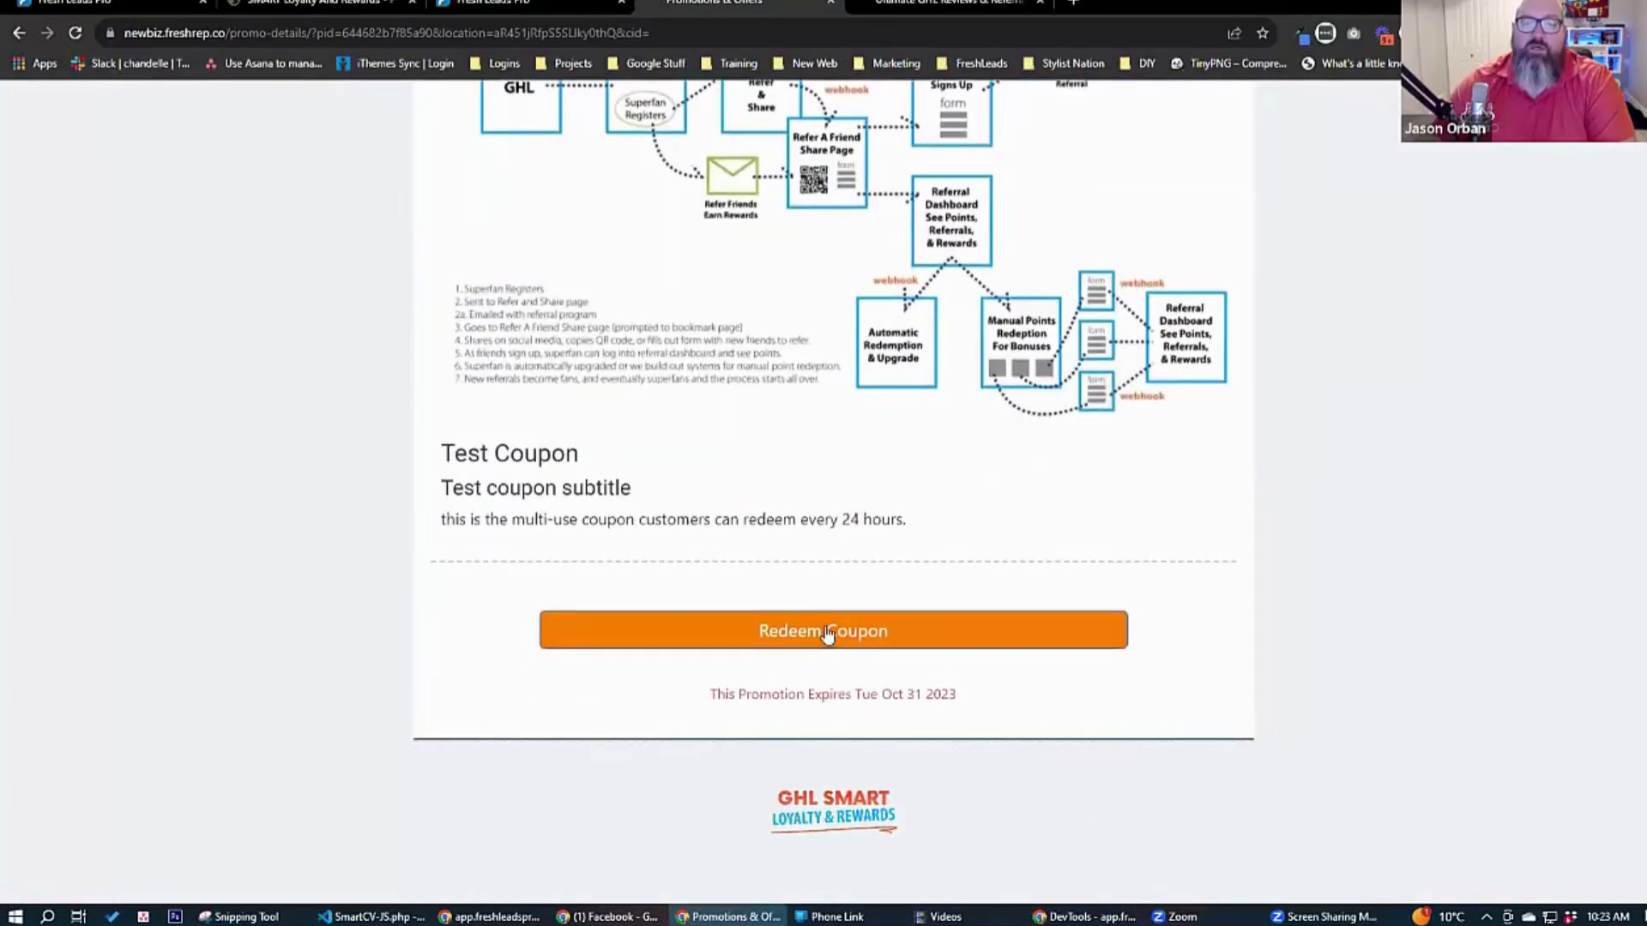
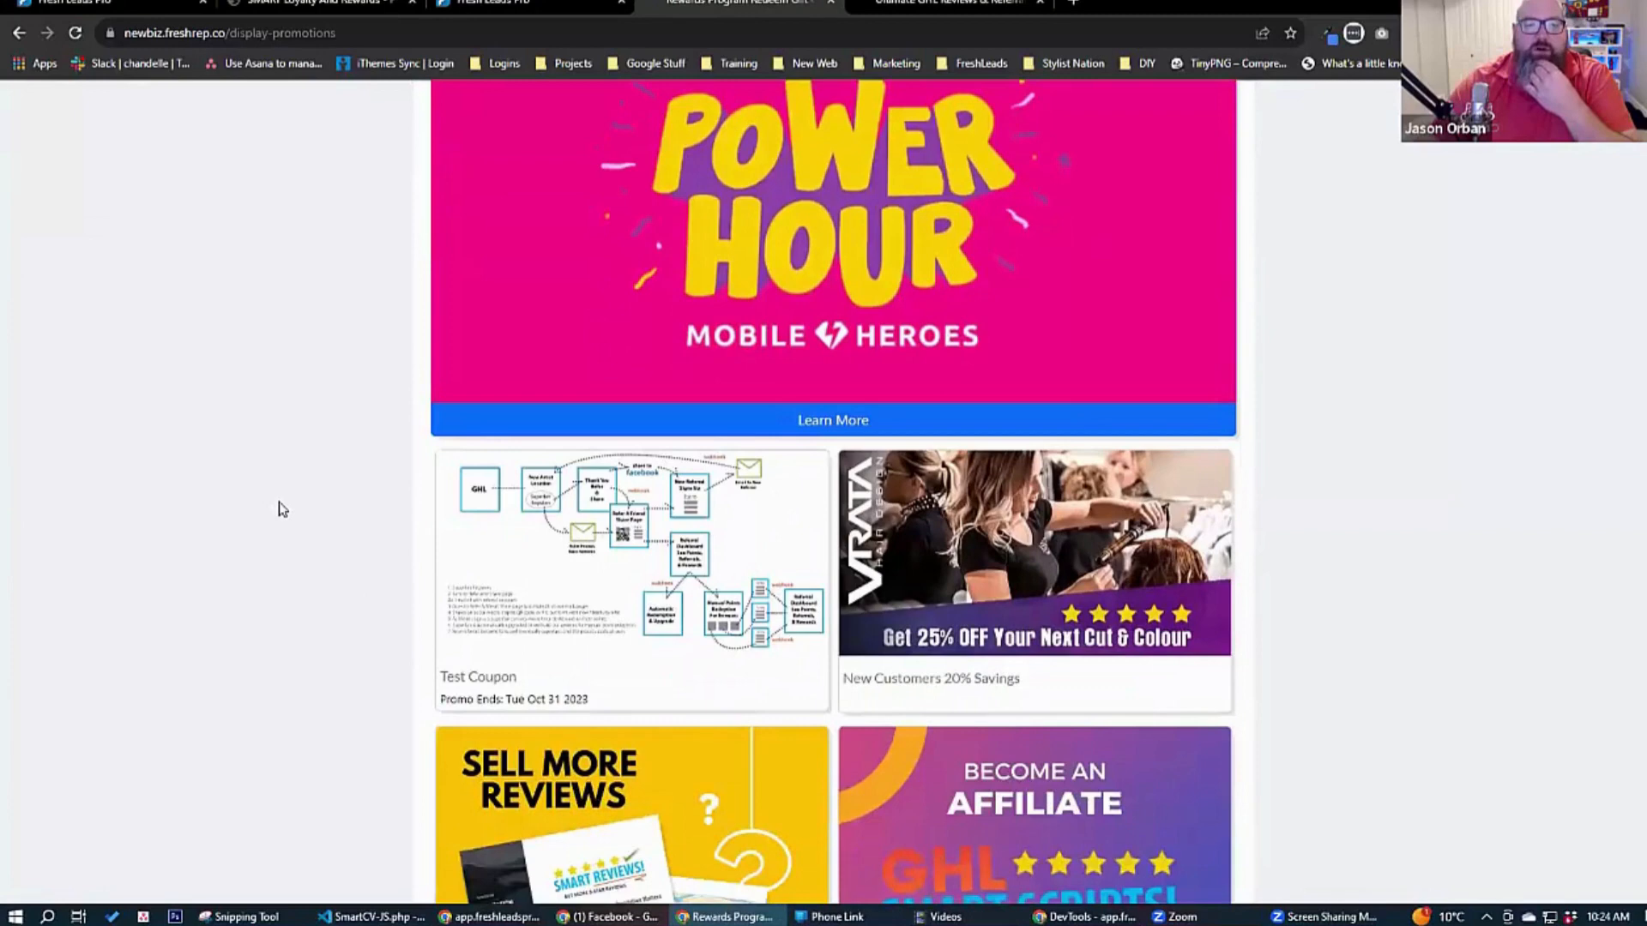
Open the Test Coupon's details, view its redemption code prompt without redeeming, and return to the promotions page.
click(627, 584)
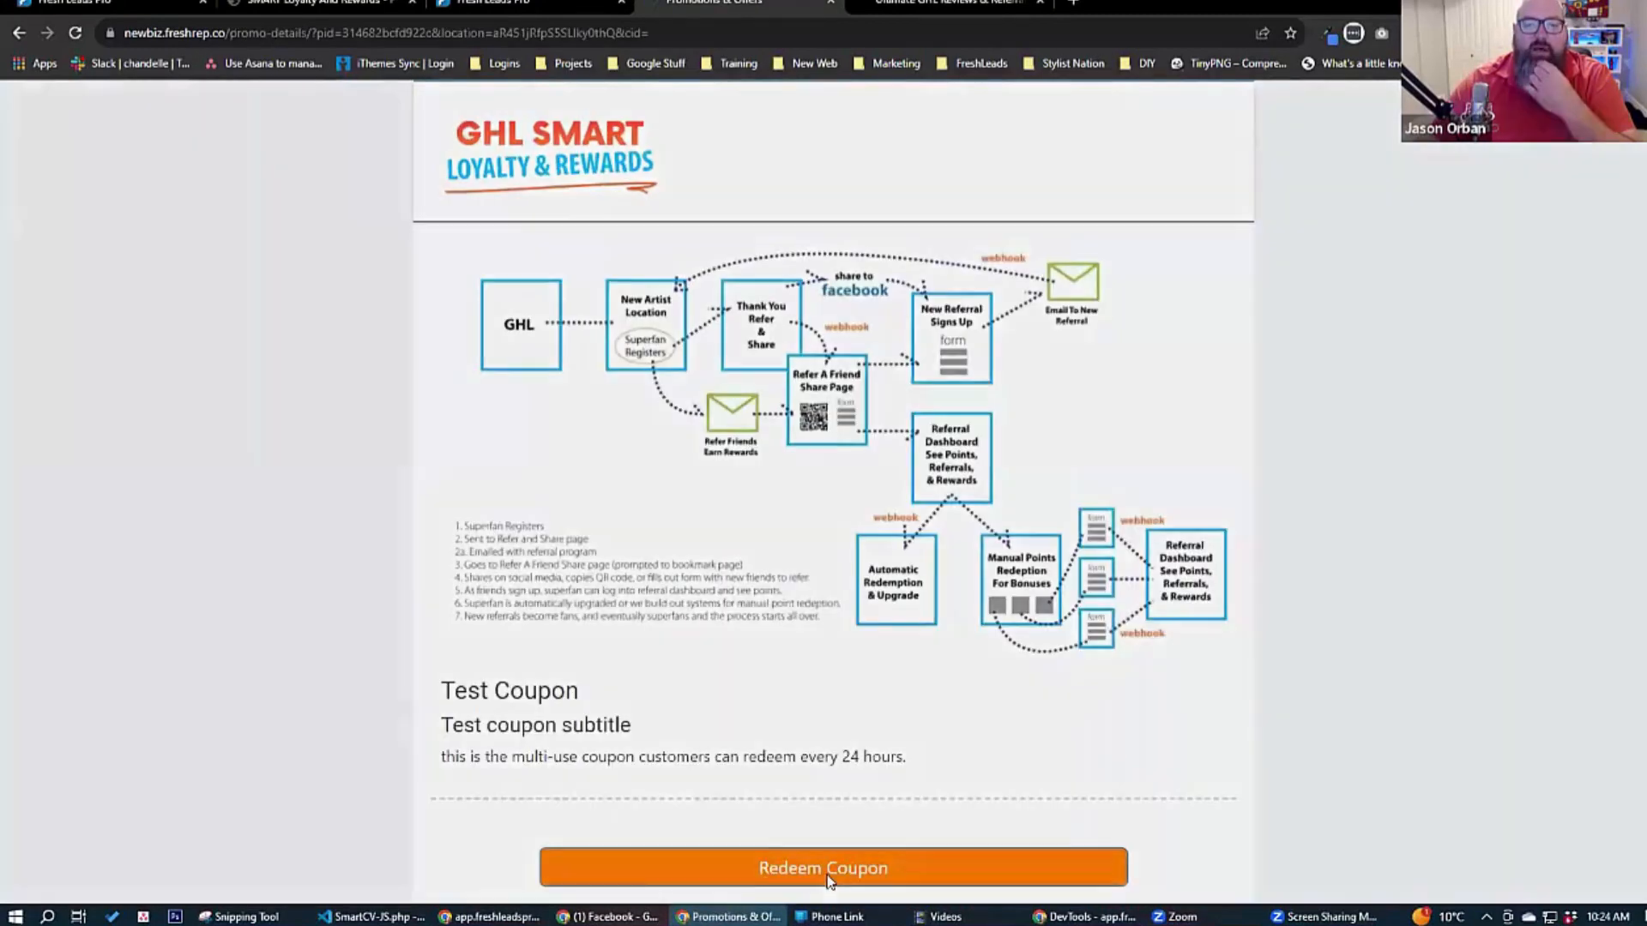
click(828, 878)
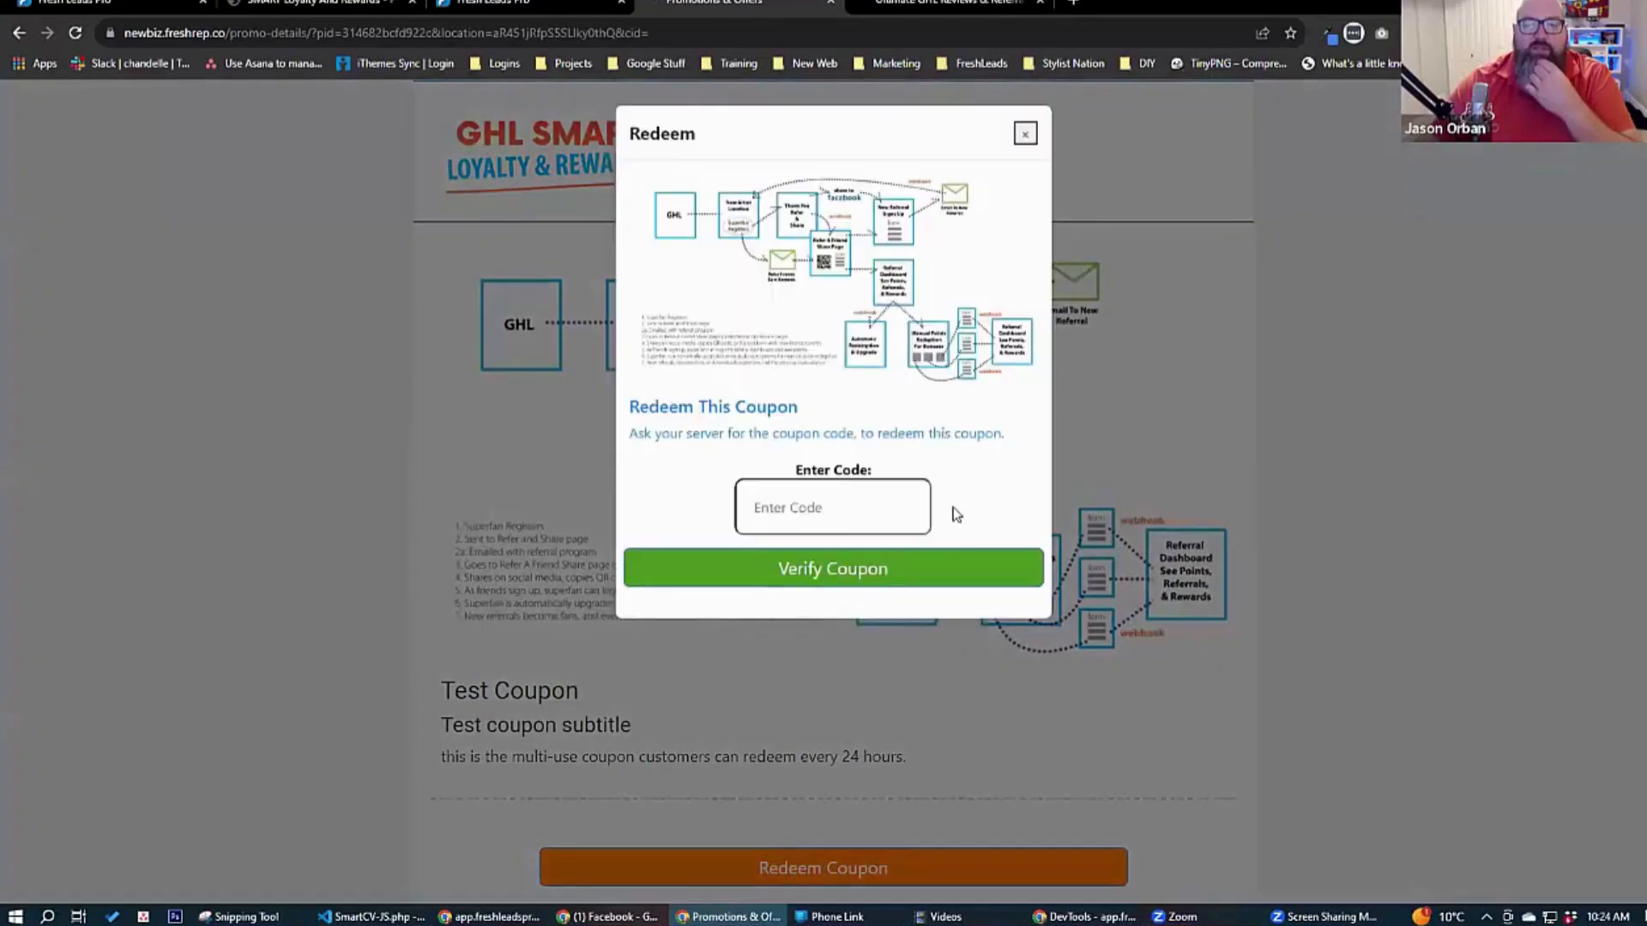
click(1026, 135)
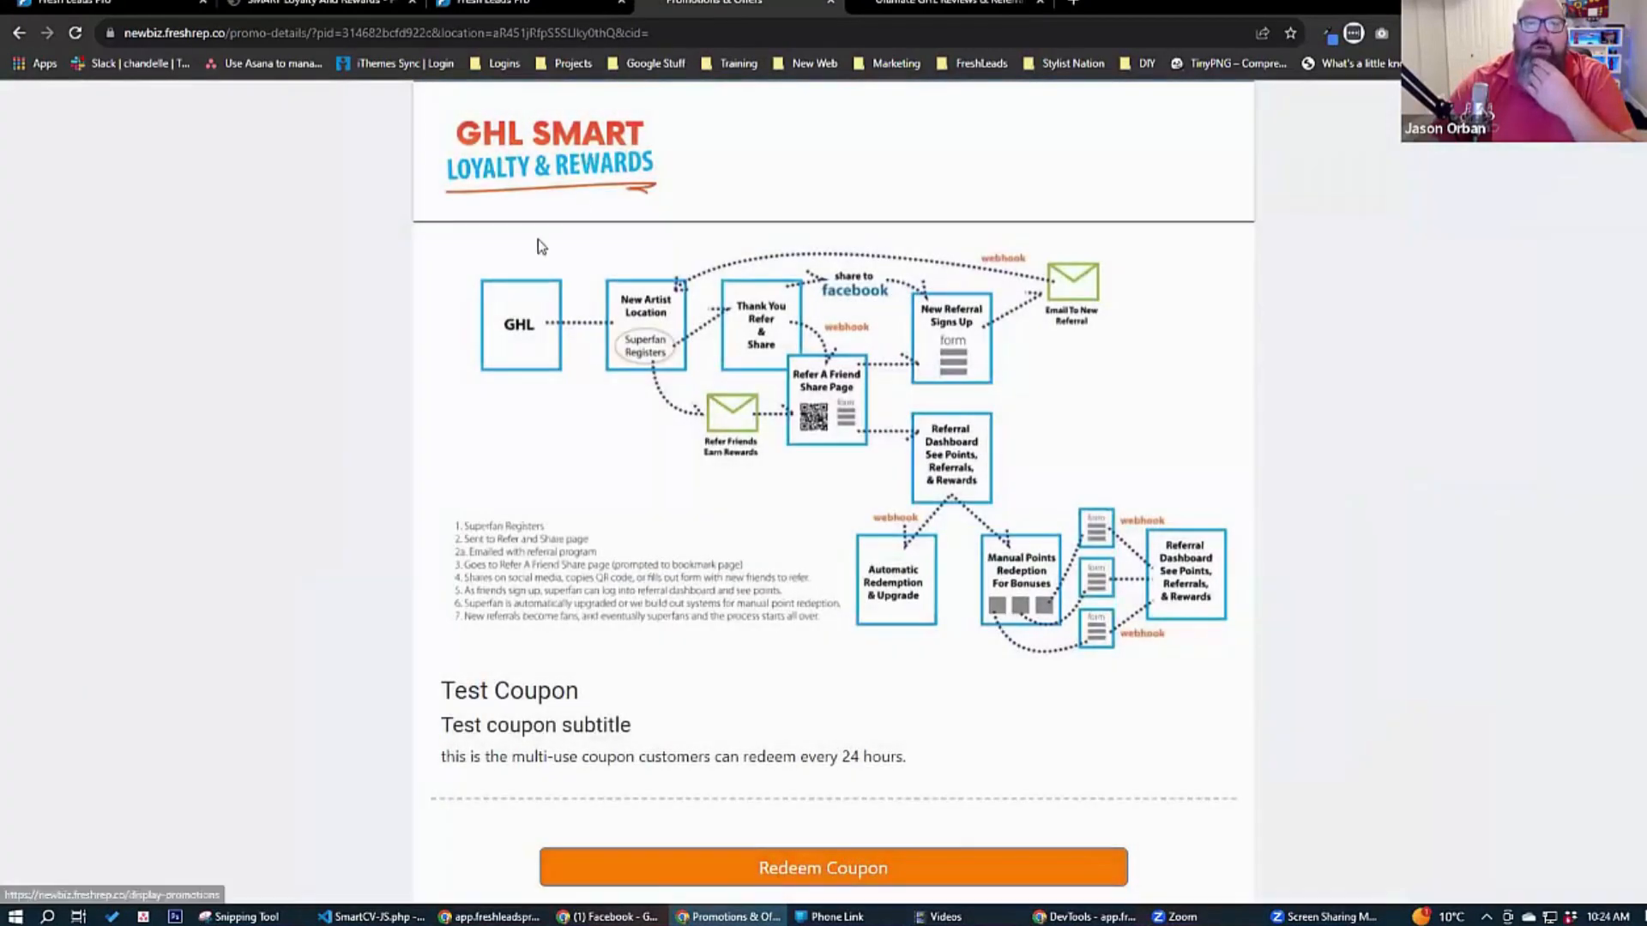
click(540, 247)
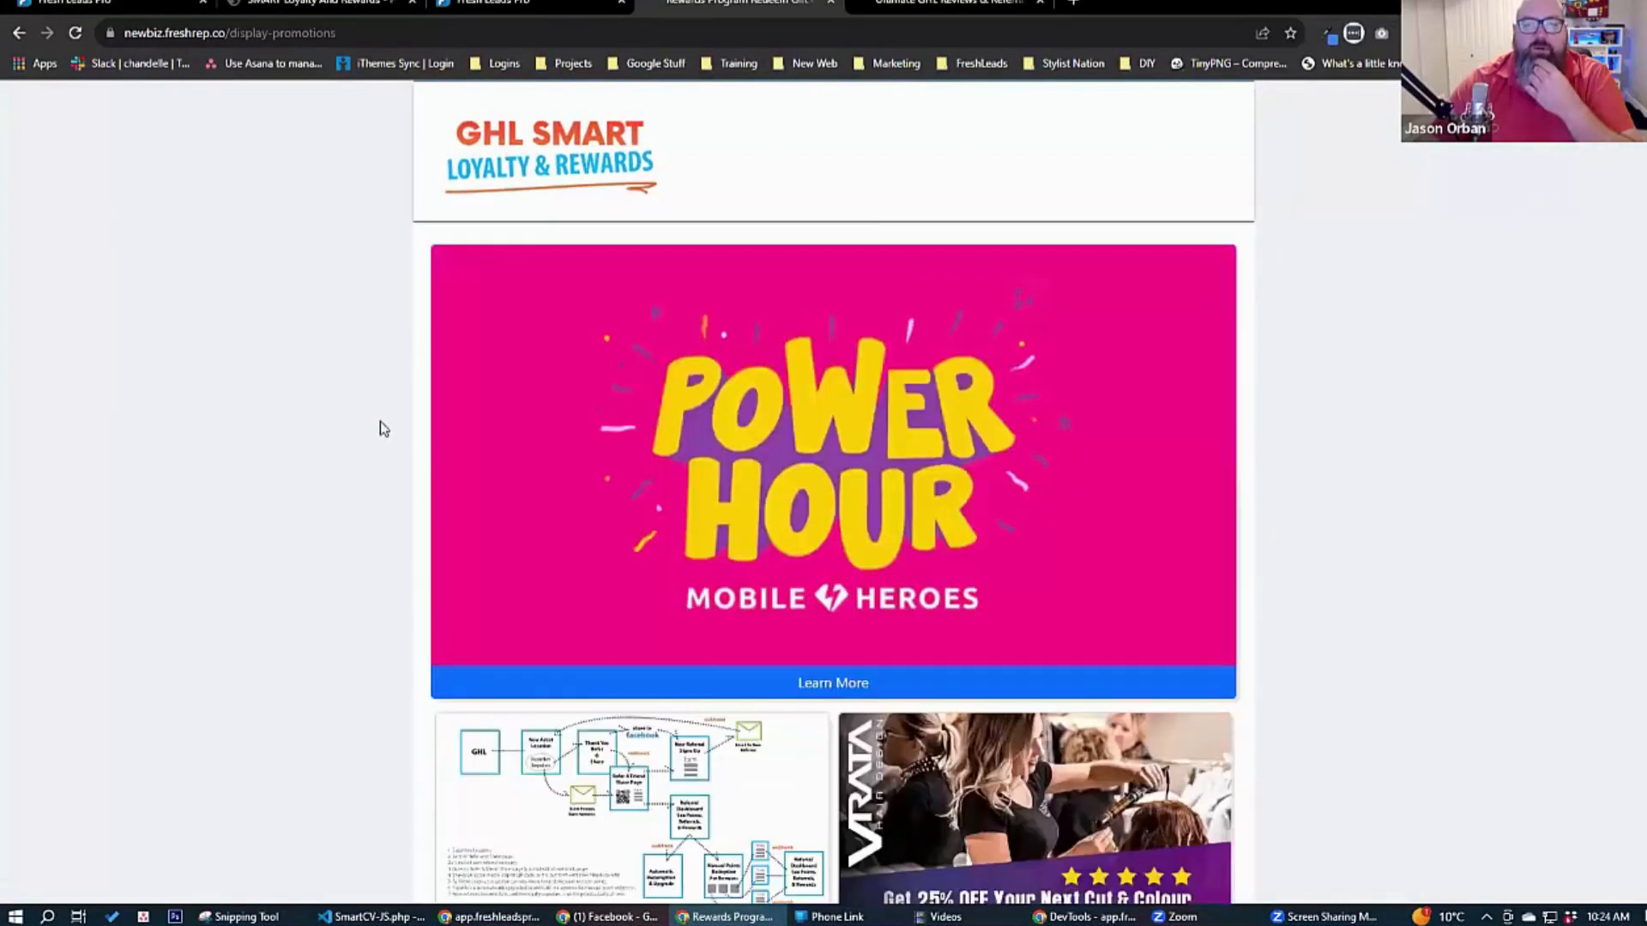
Open the featured two for 1 appies coupon, view its redemption code, and return to the promotions page to review the offers.
scroll(360, 464, down, 4)
click(888, 307)
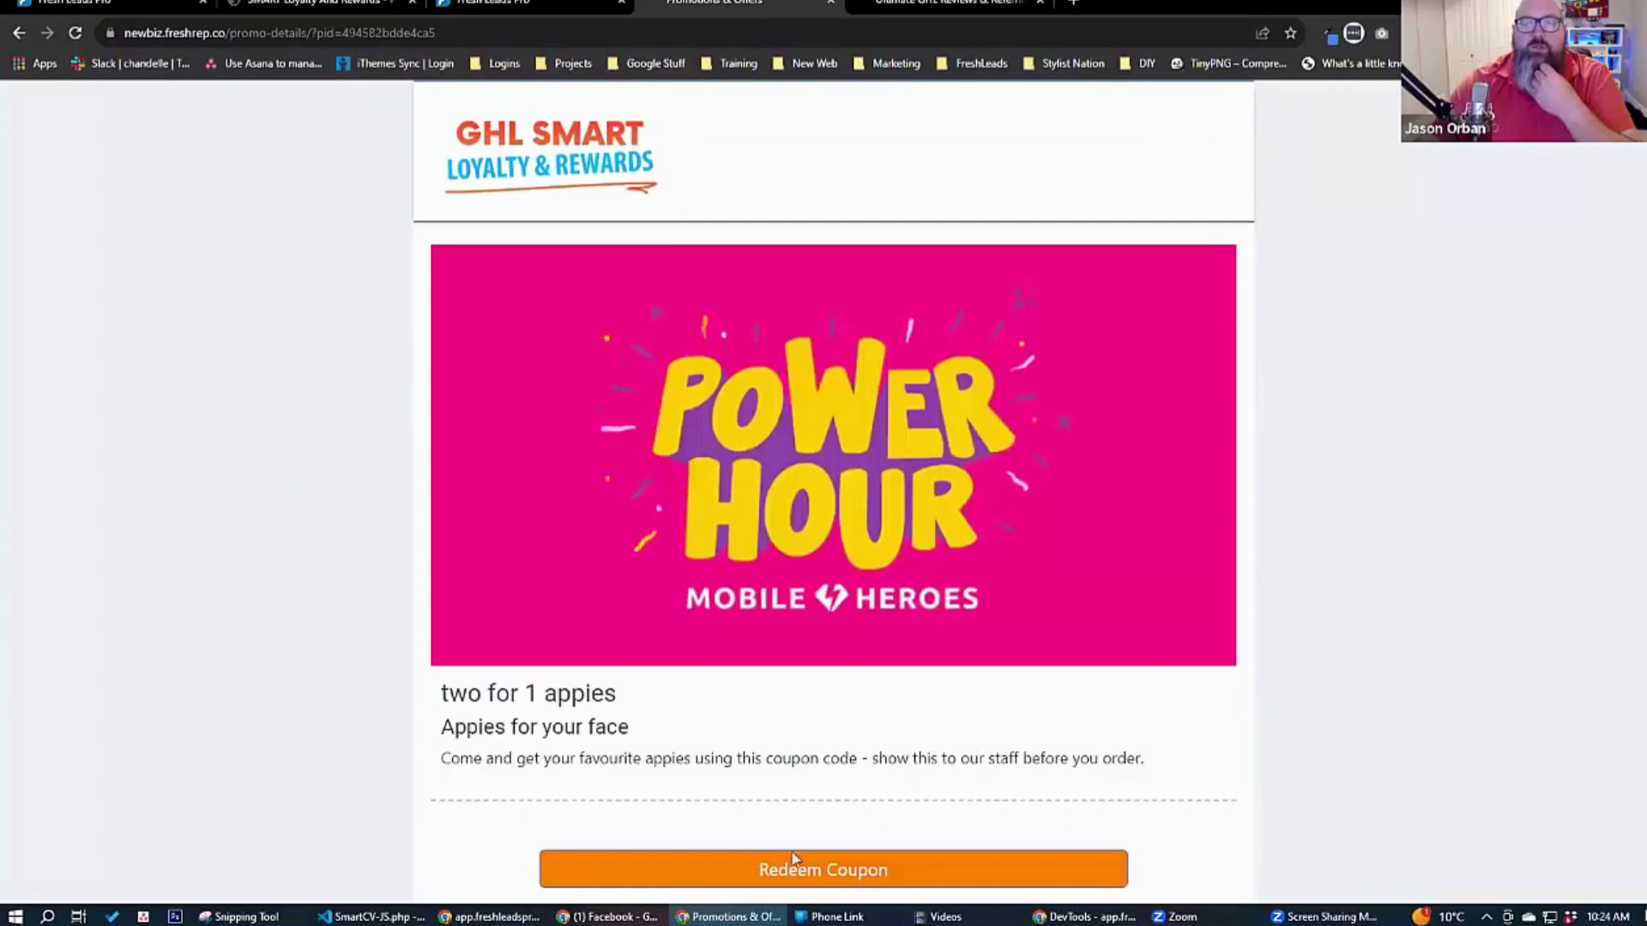
click(804, 868)
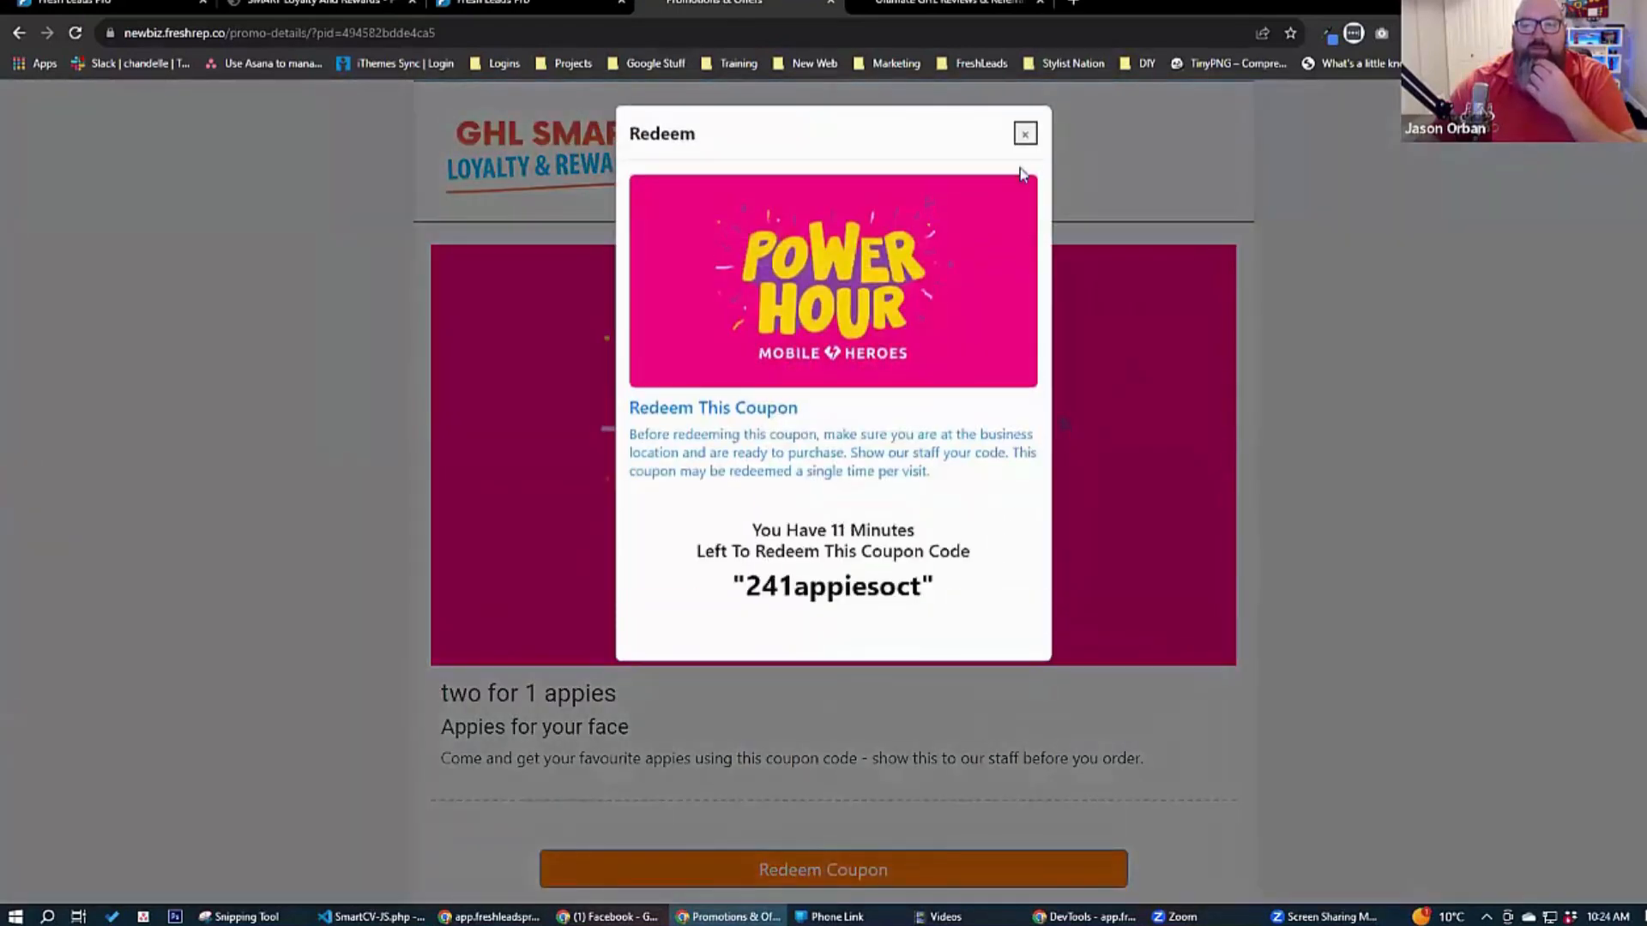
click(1024, 137)
scroll(307, 505, down, 3)
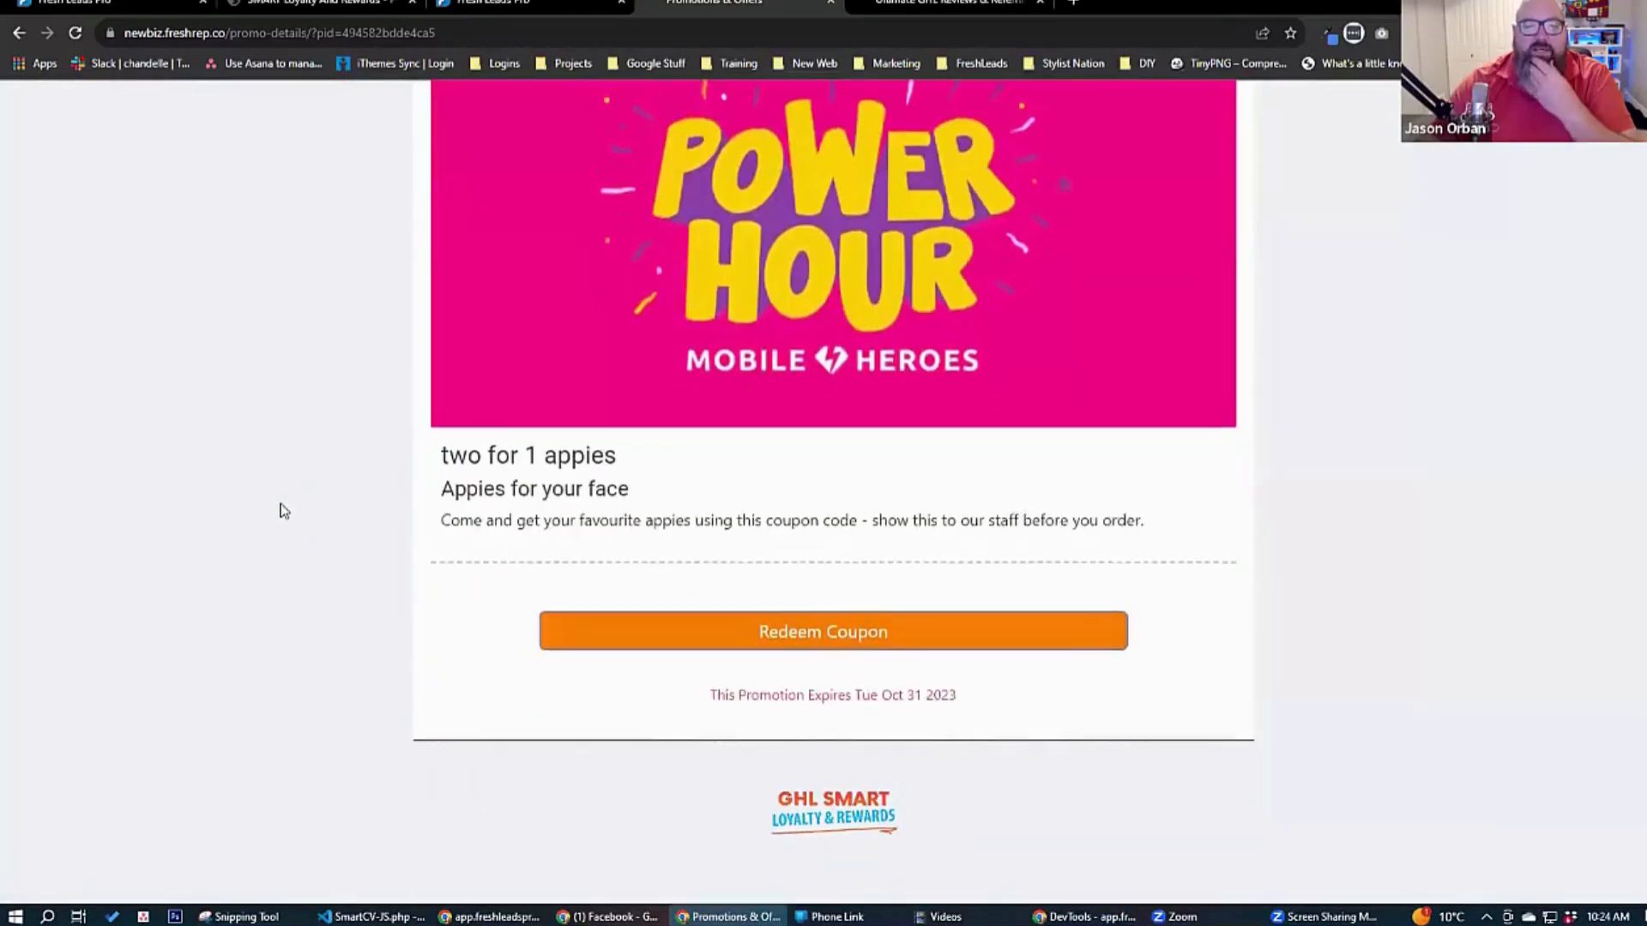
scroll(280, 512, up, 3)
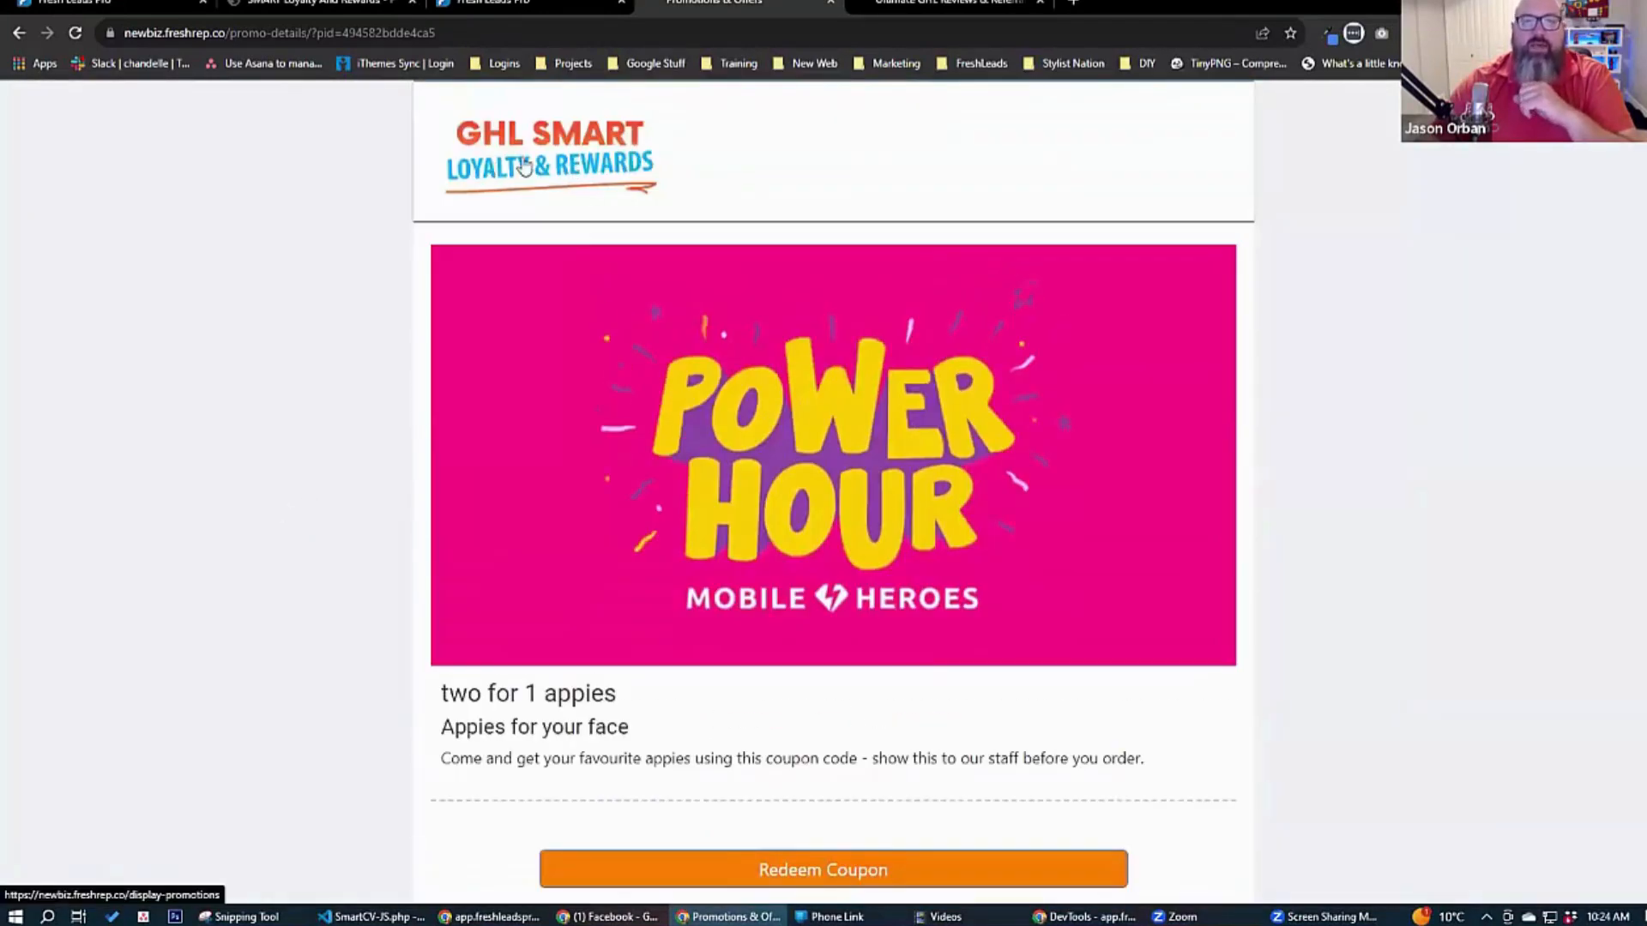
click(519, 169)
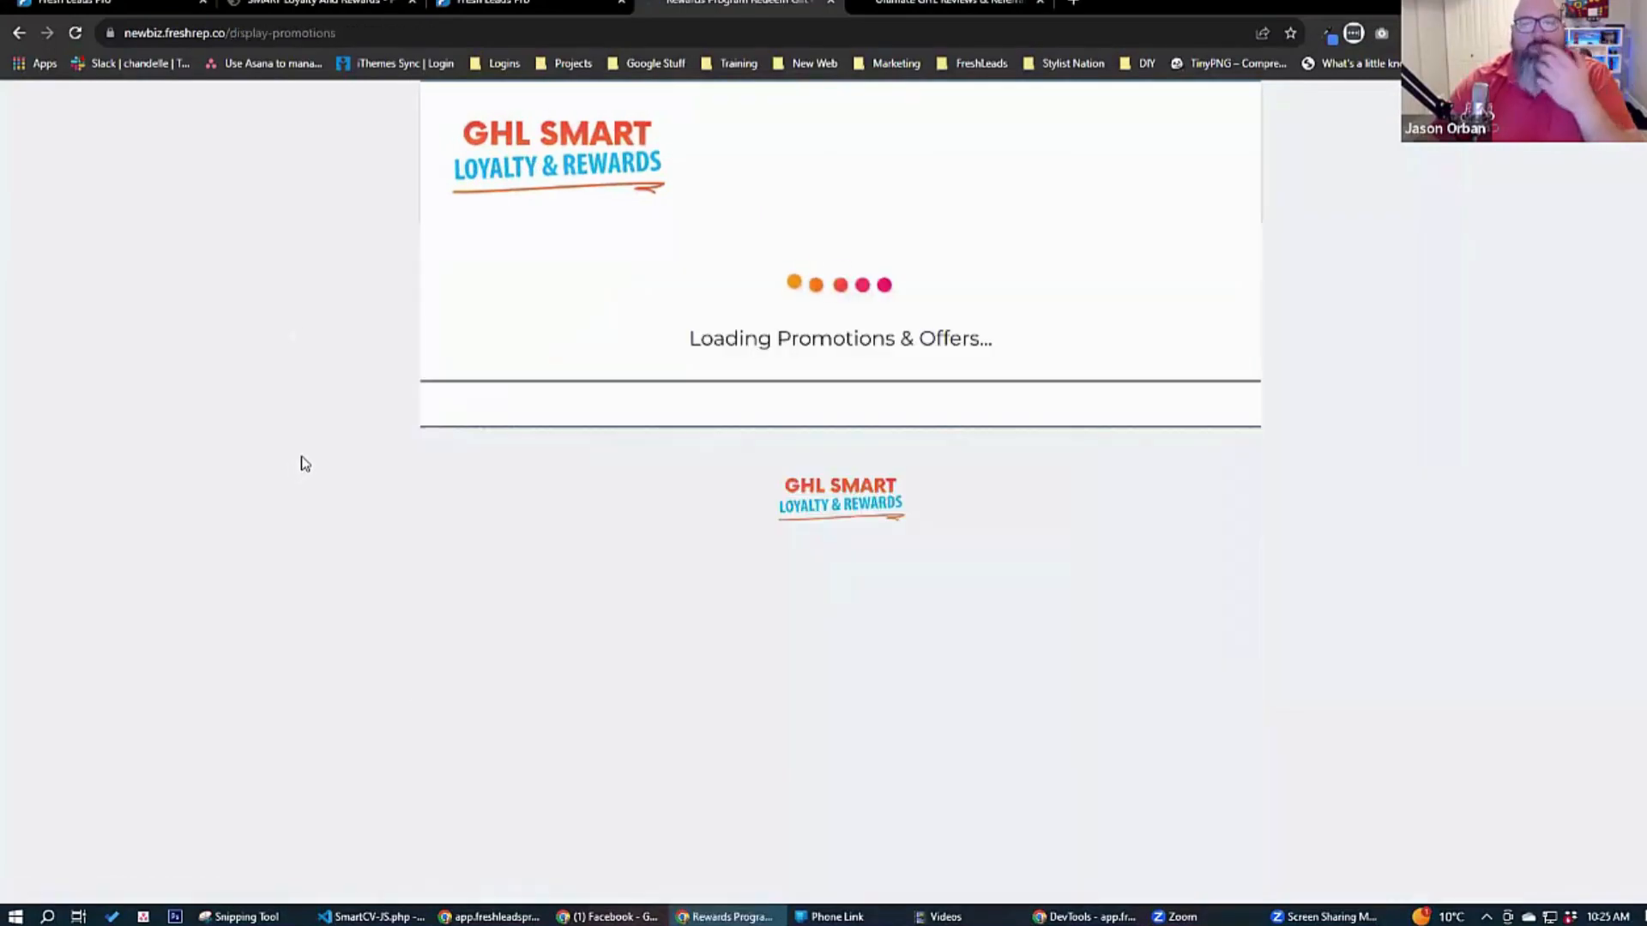
scroll(304, 465, down, 10)
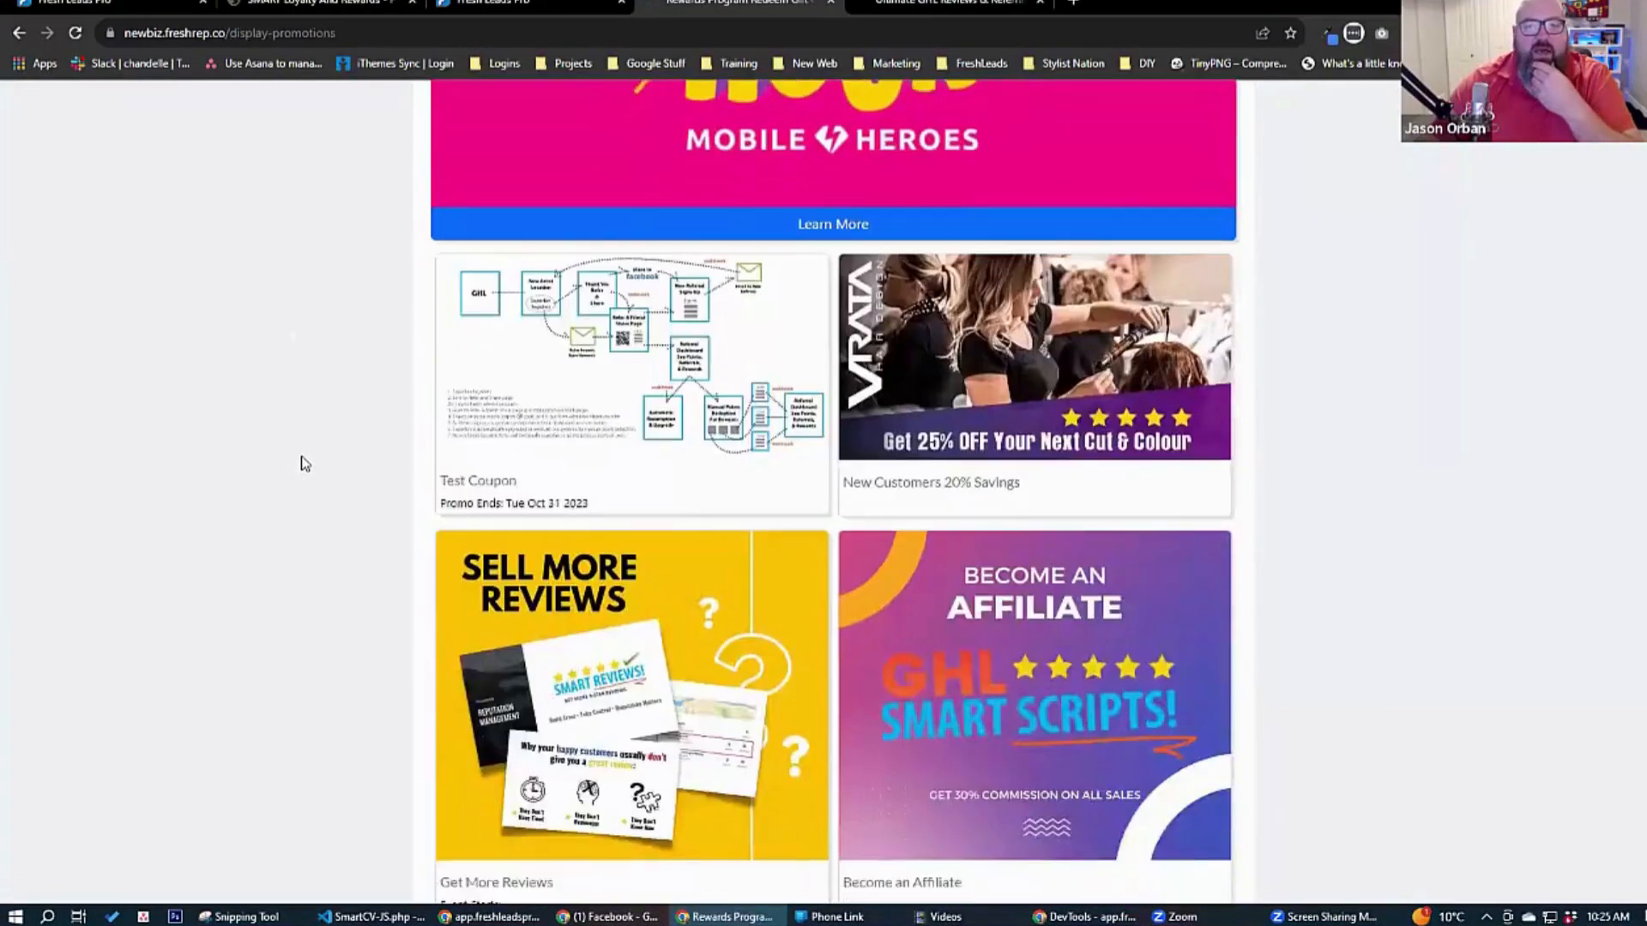
scroll(305, 465, up, 10)
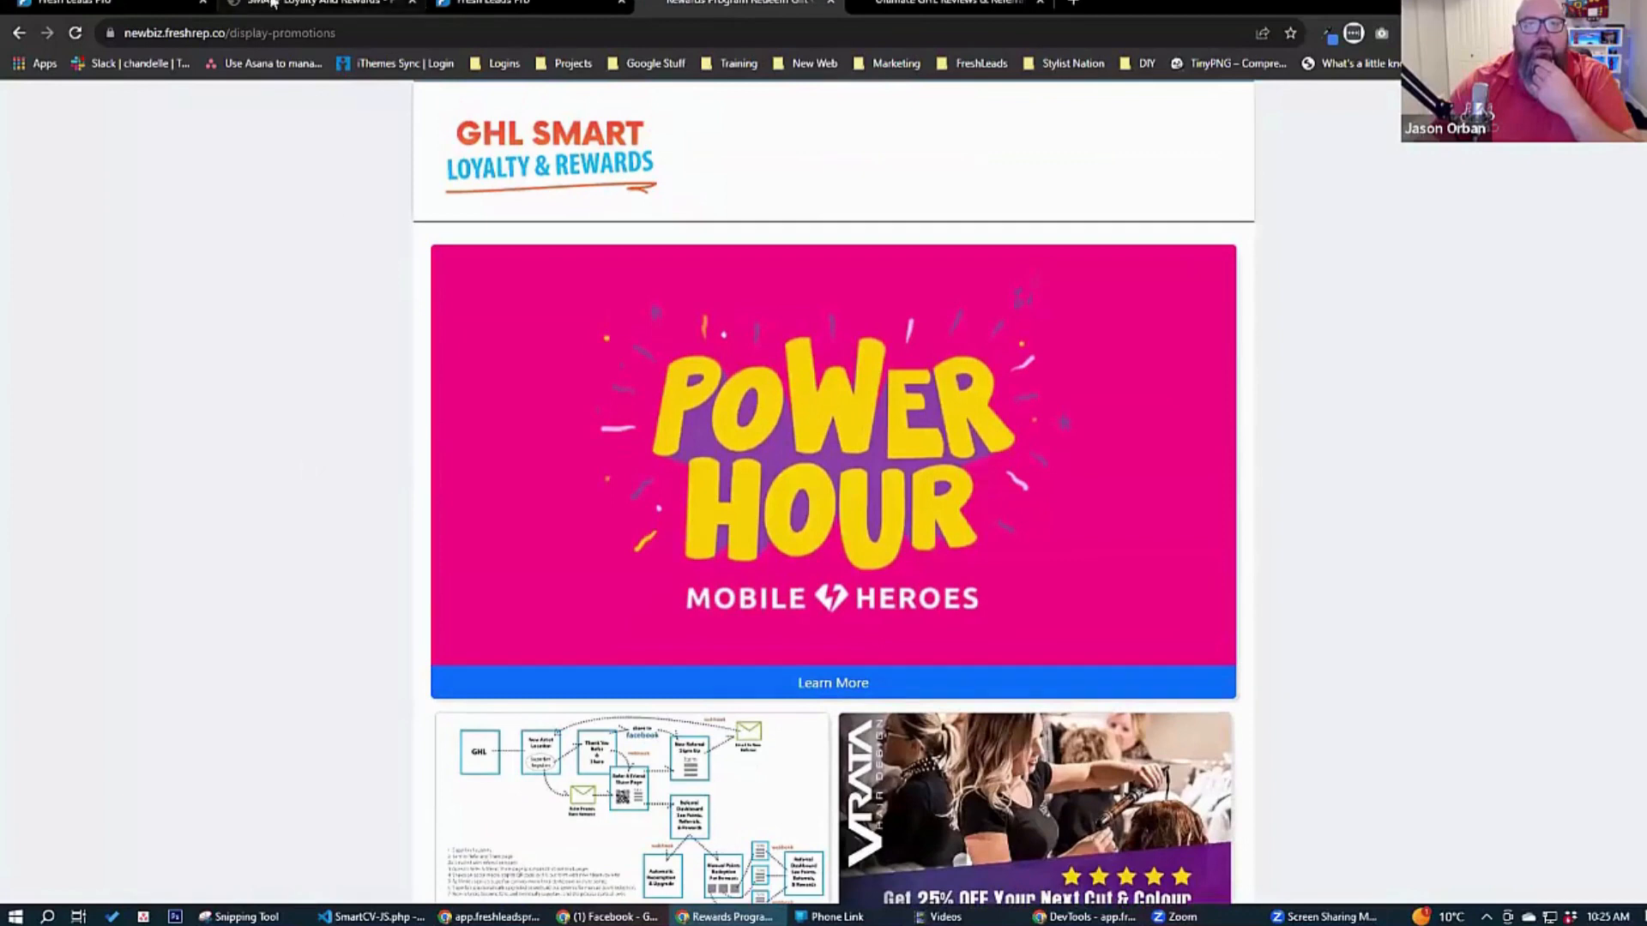
Switch to the promotions admin page, start a new promotion, and upload the image from the Social Shout Outs folder as its featured image.
click(277, 4)
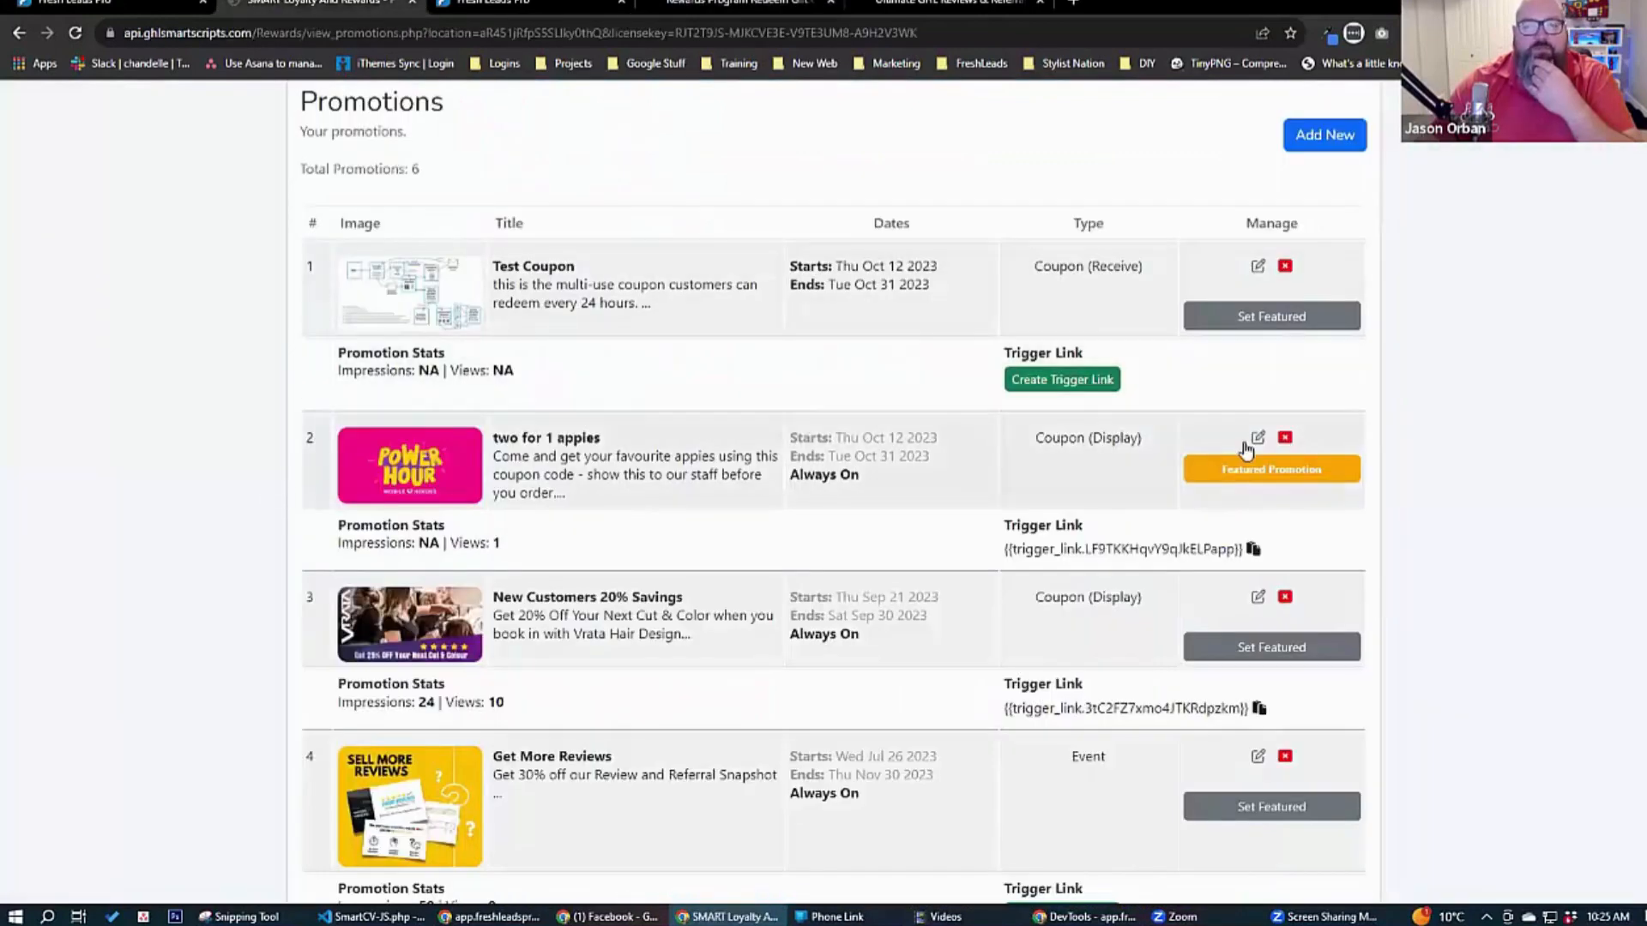
click(1315, 137)
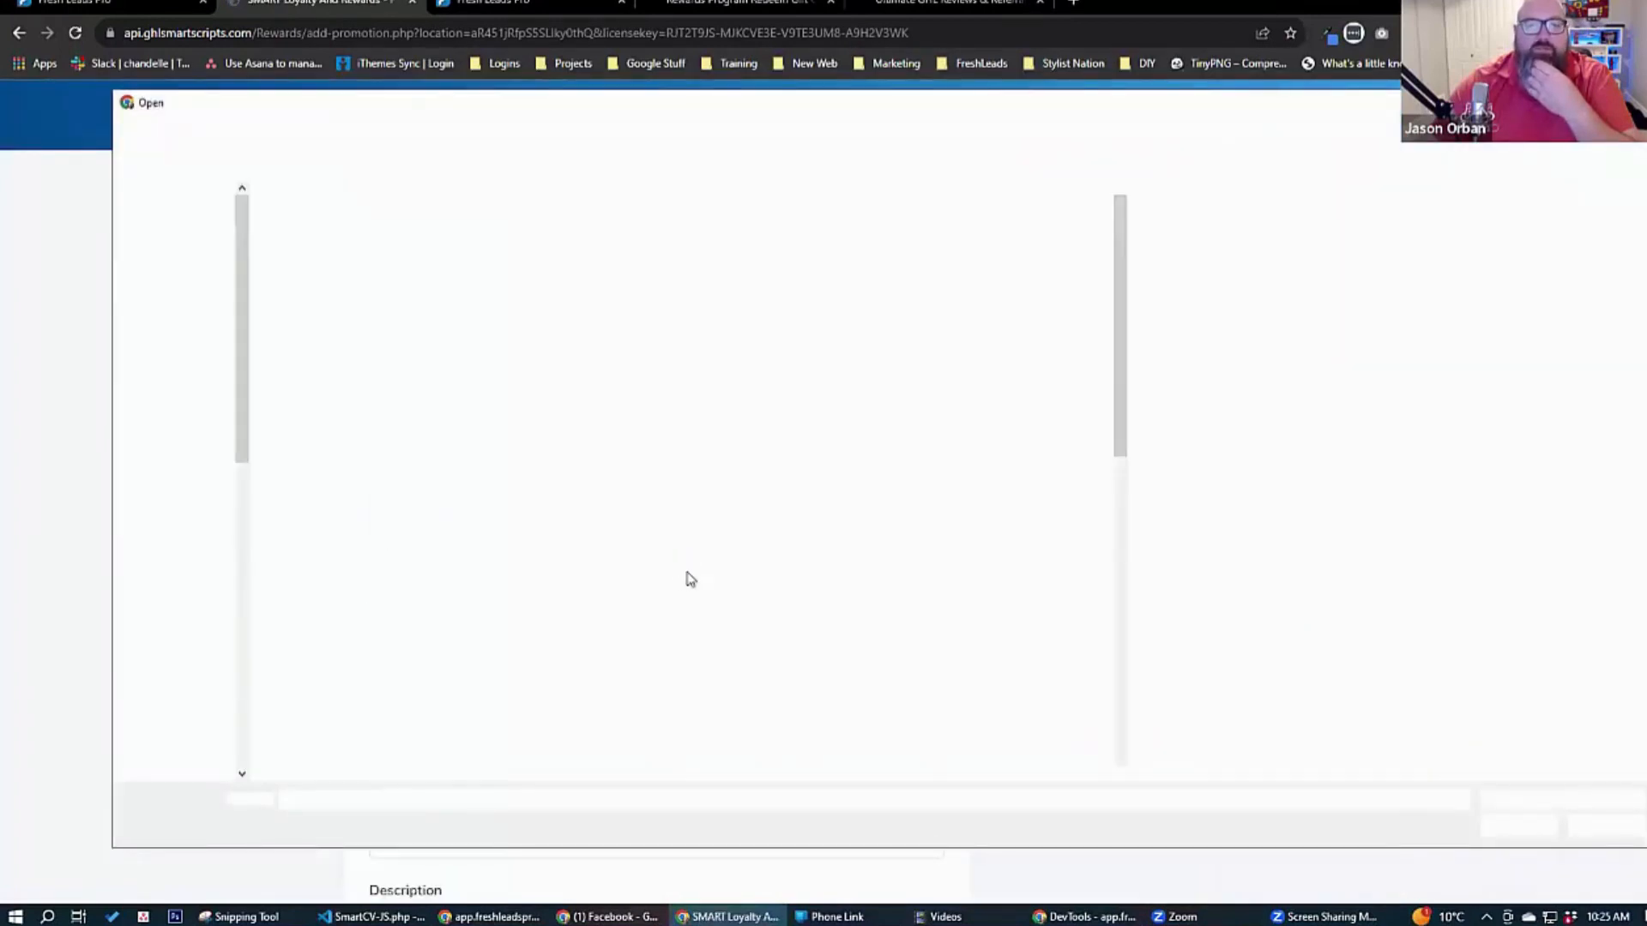
drag(1119, 356, 1121, 461)
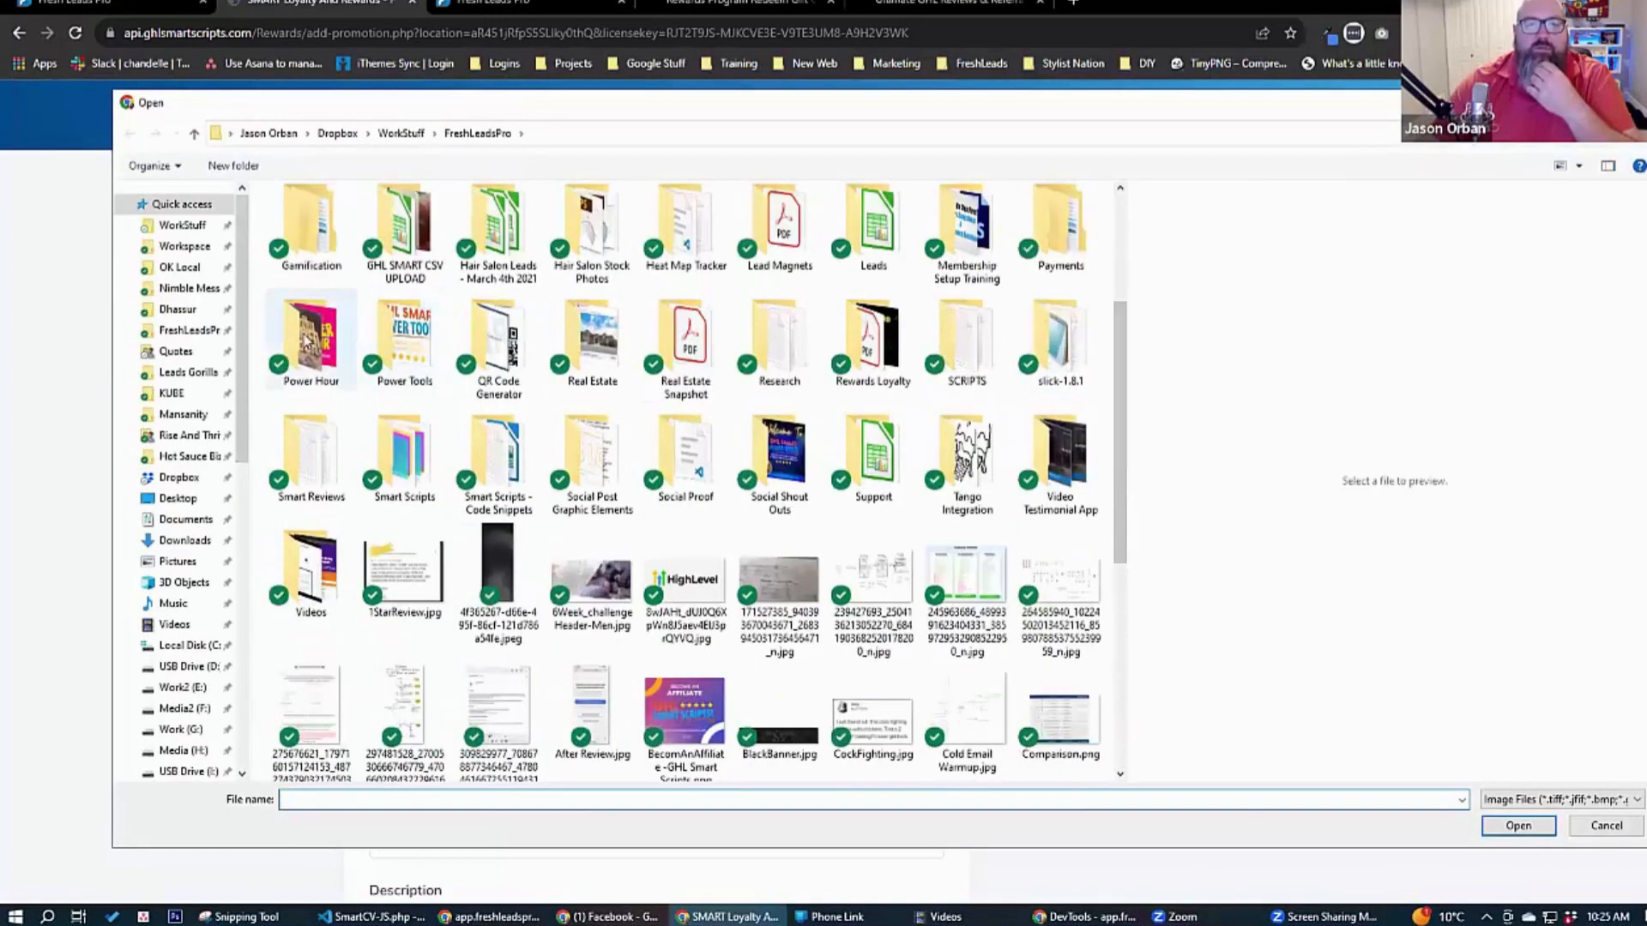
double_click(777, 463)
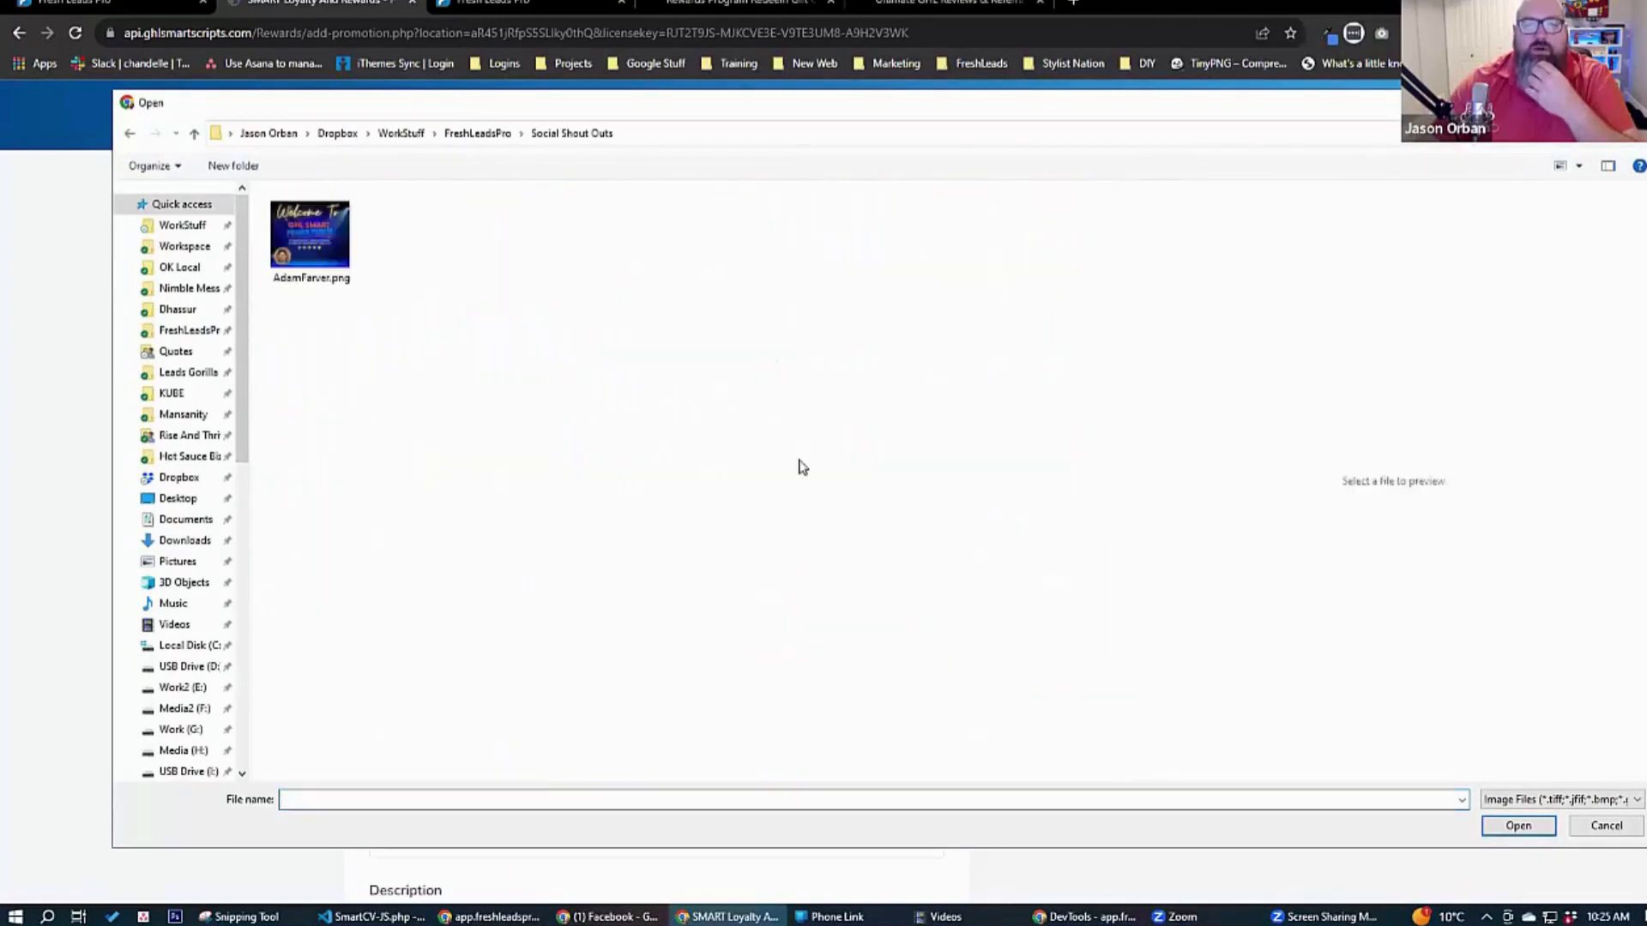
click(310, 244)
click(1519, 825)
Set the new promotion's offer type to Event and its event date to 2023-10-13.
scroll(333, 507, down, 5)
click(472, 219)
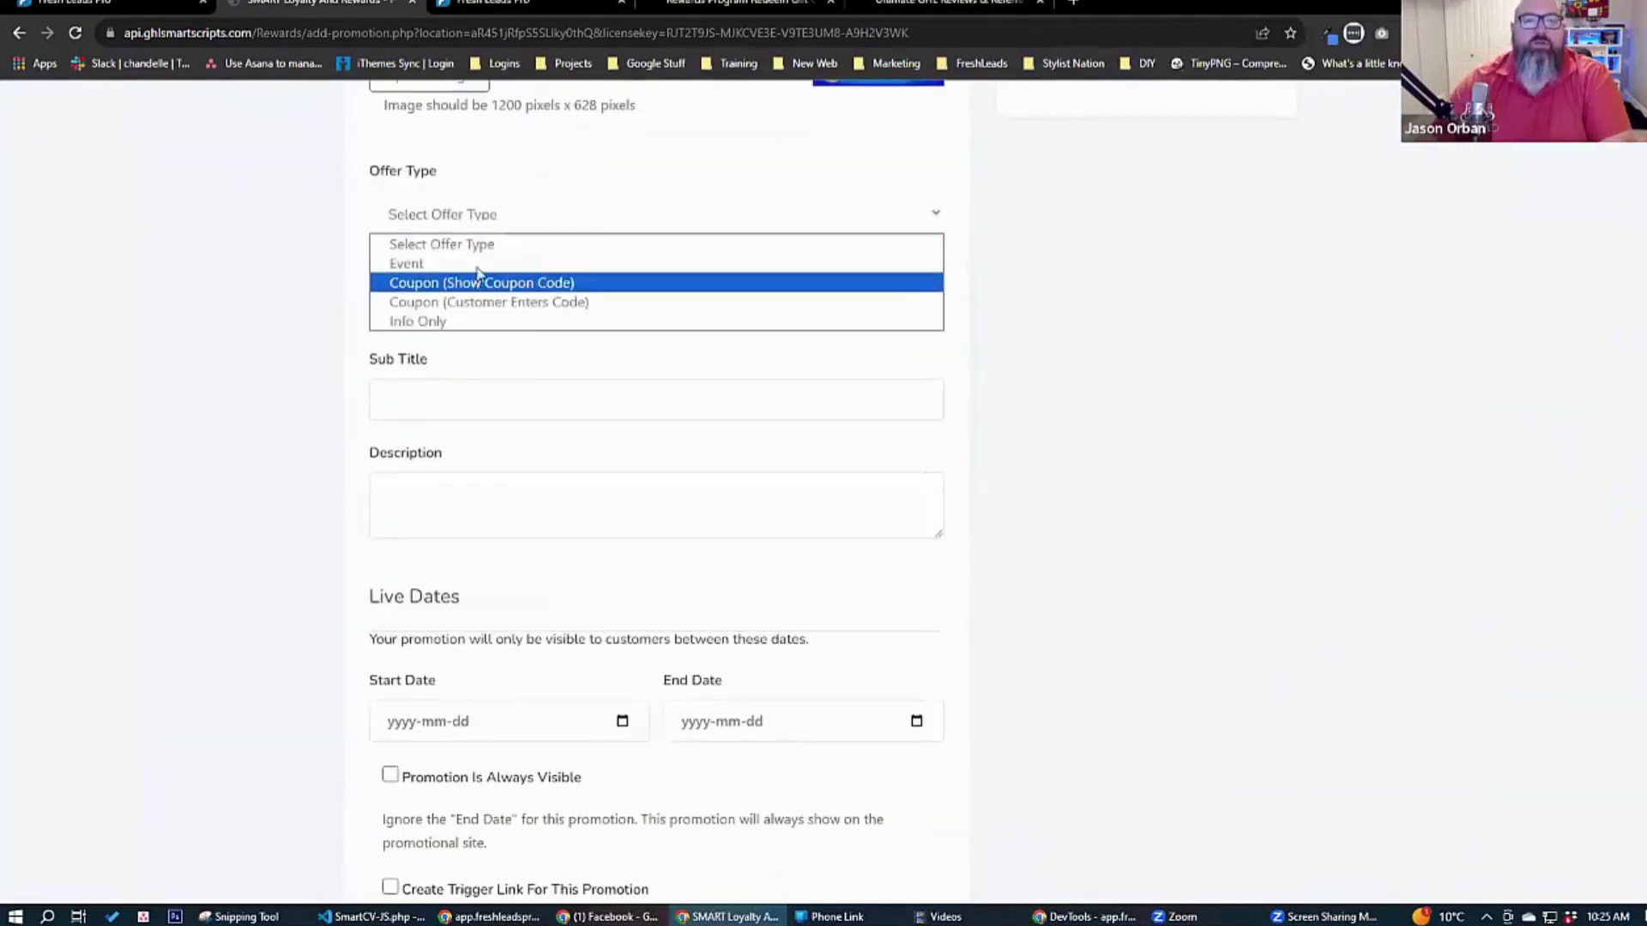
click(471, 261)
click(580, 347)
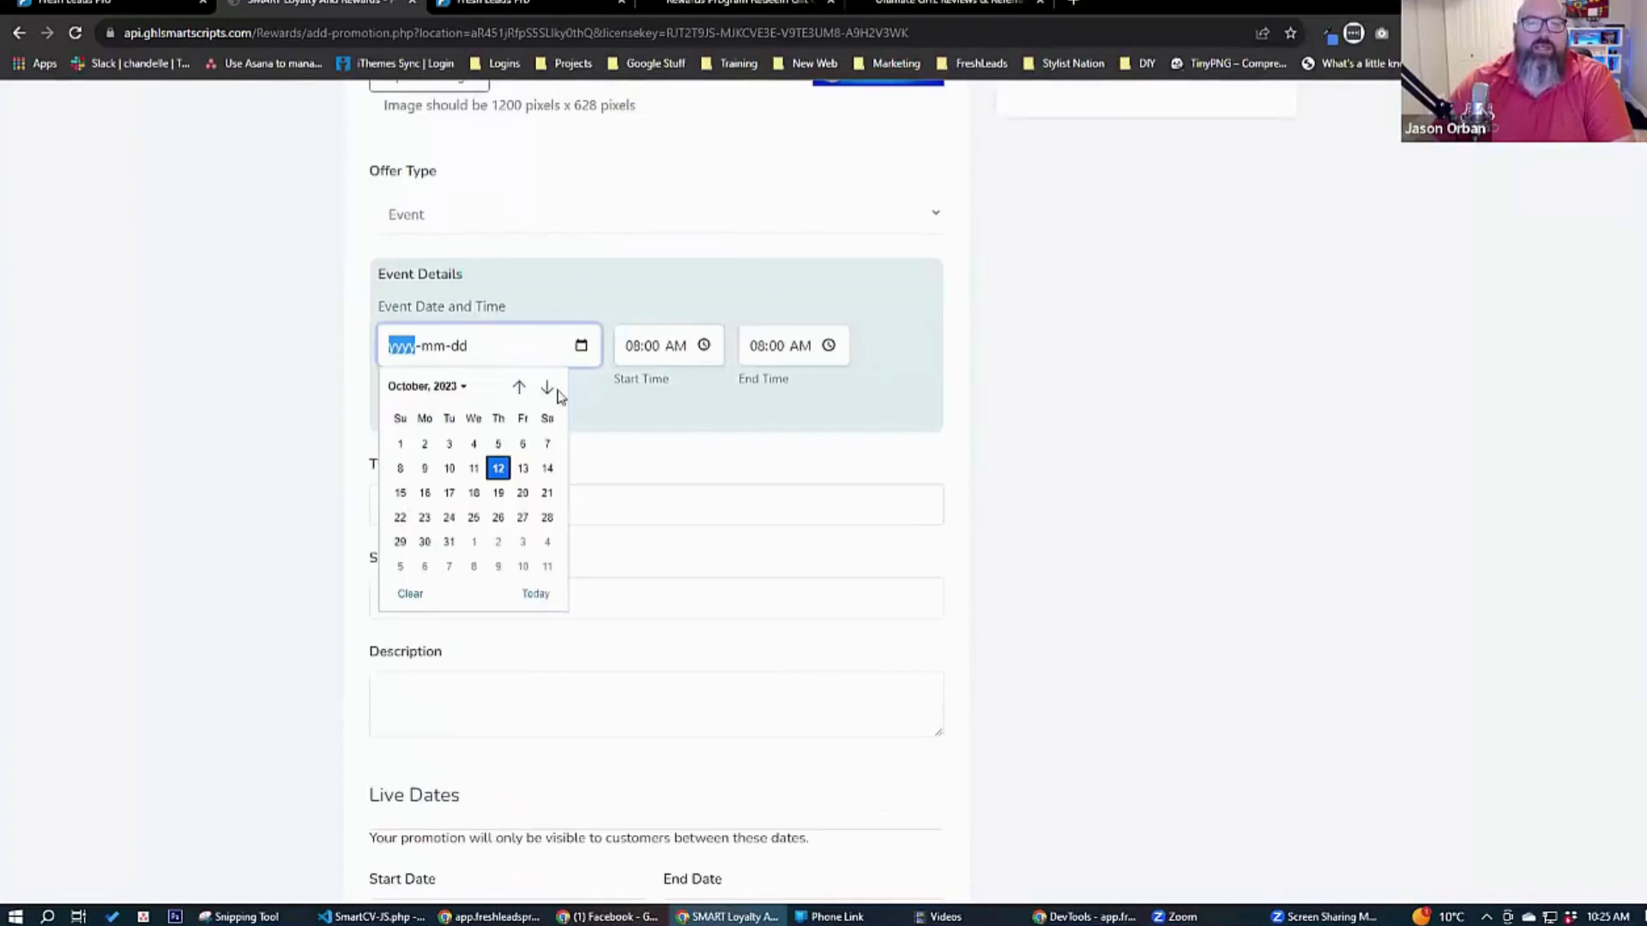
click(522, 469)
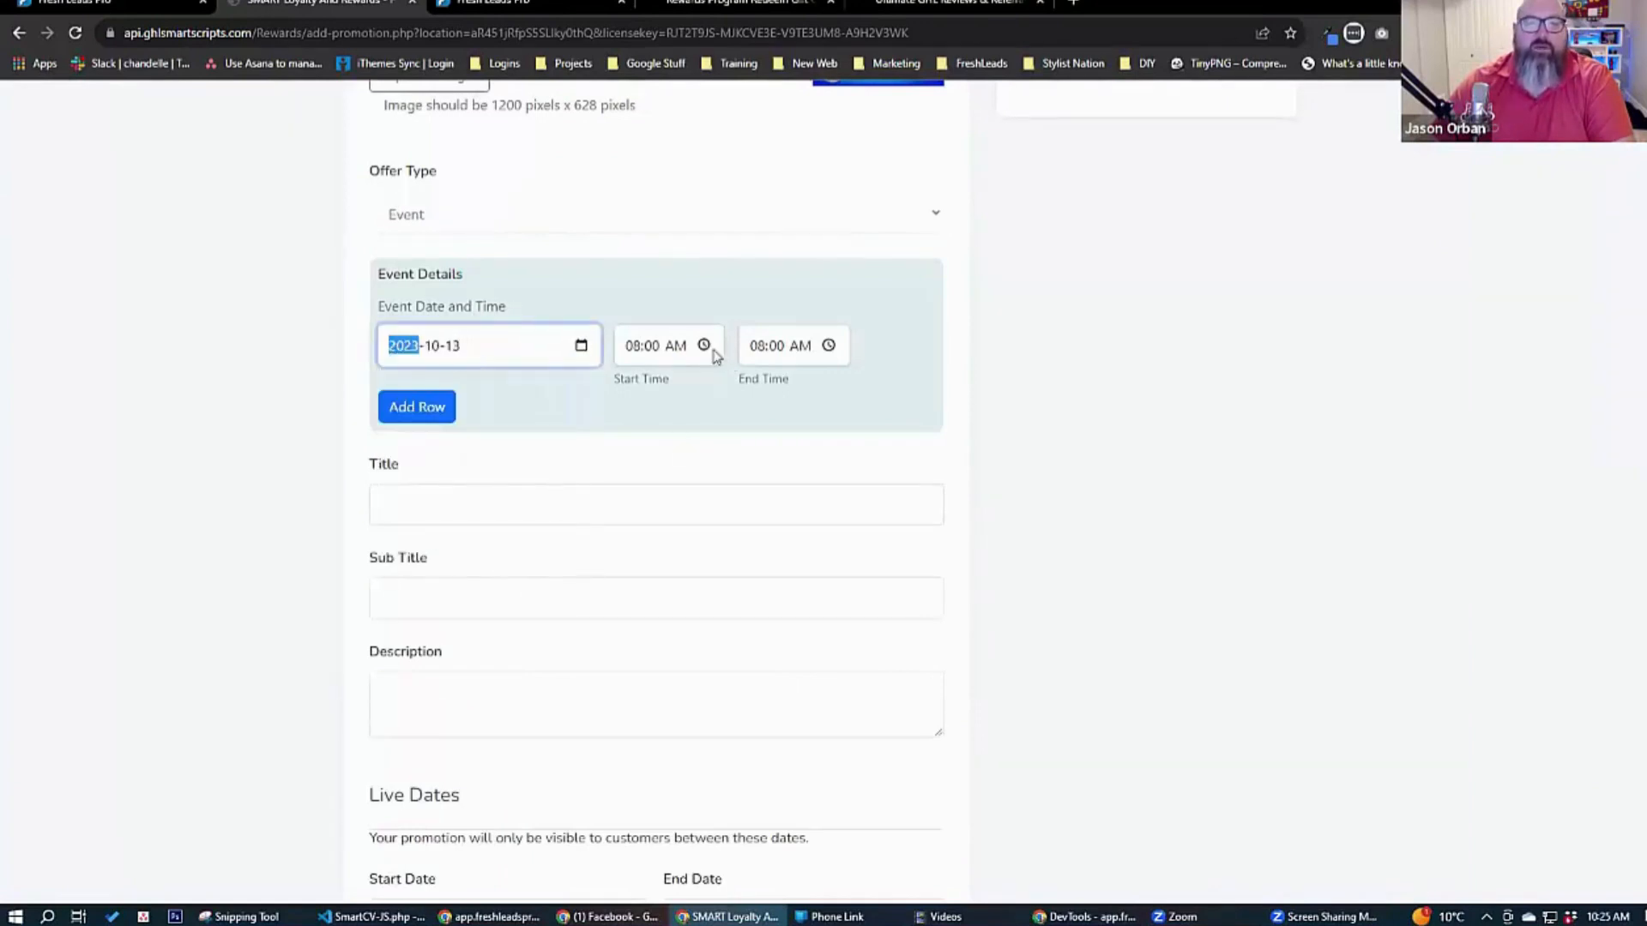
Set the event's start time to 08:24 PM.
click(704, 345)
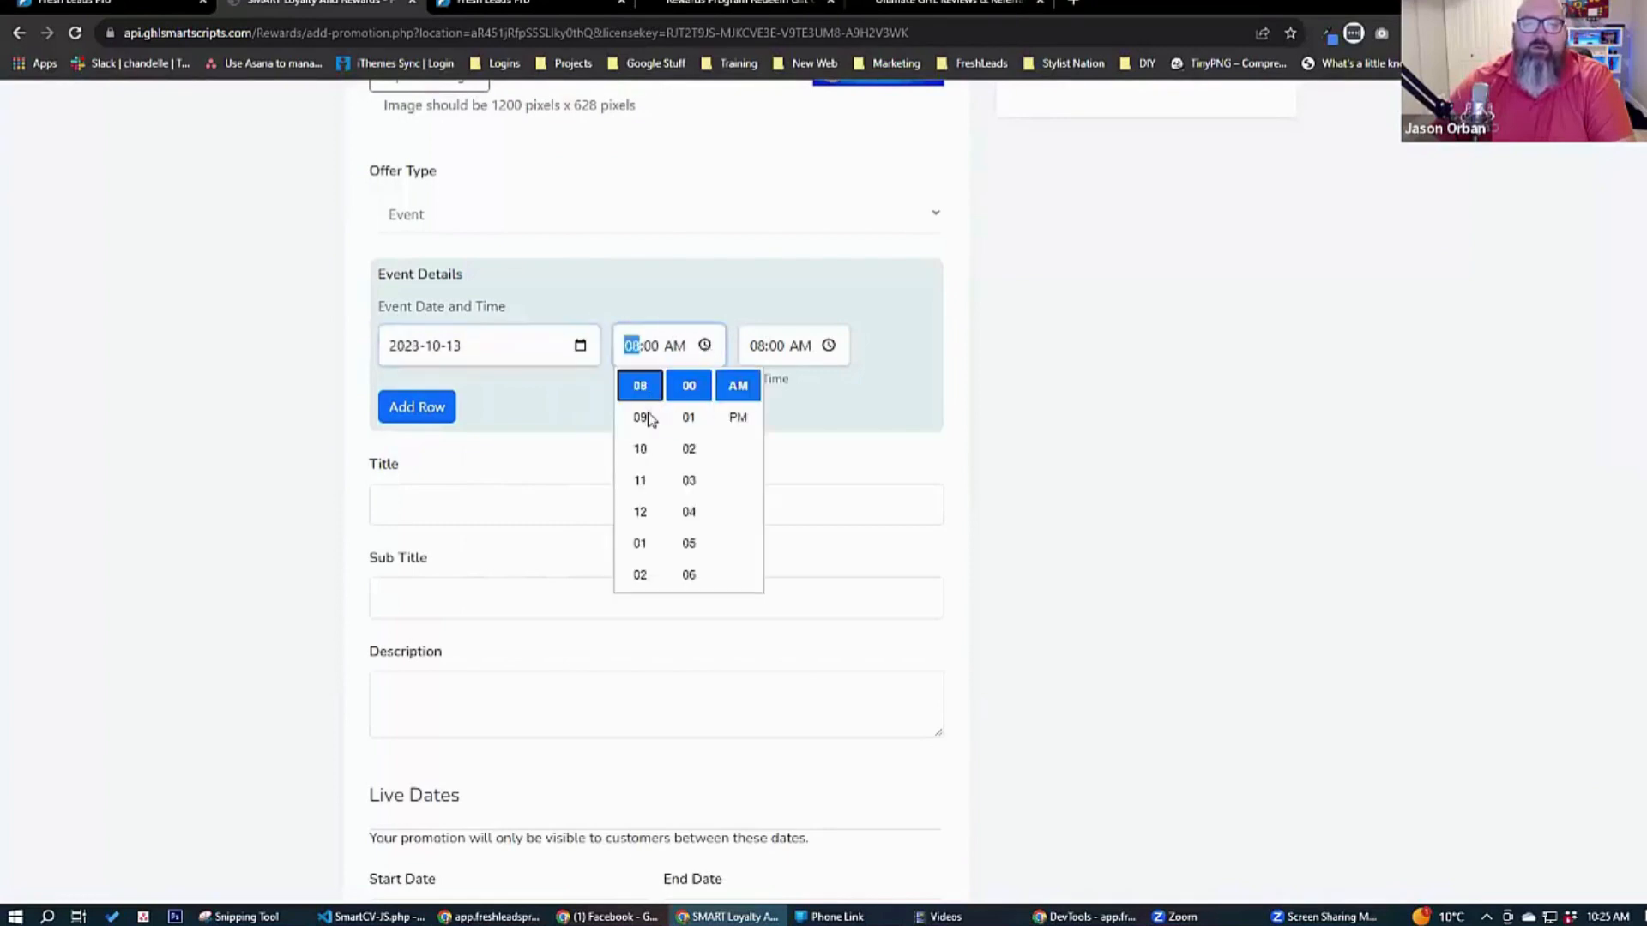
scroll(686, 523, down, 8)
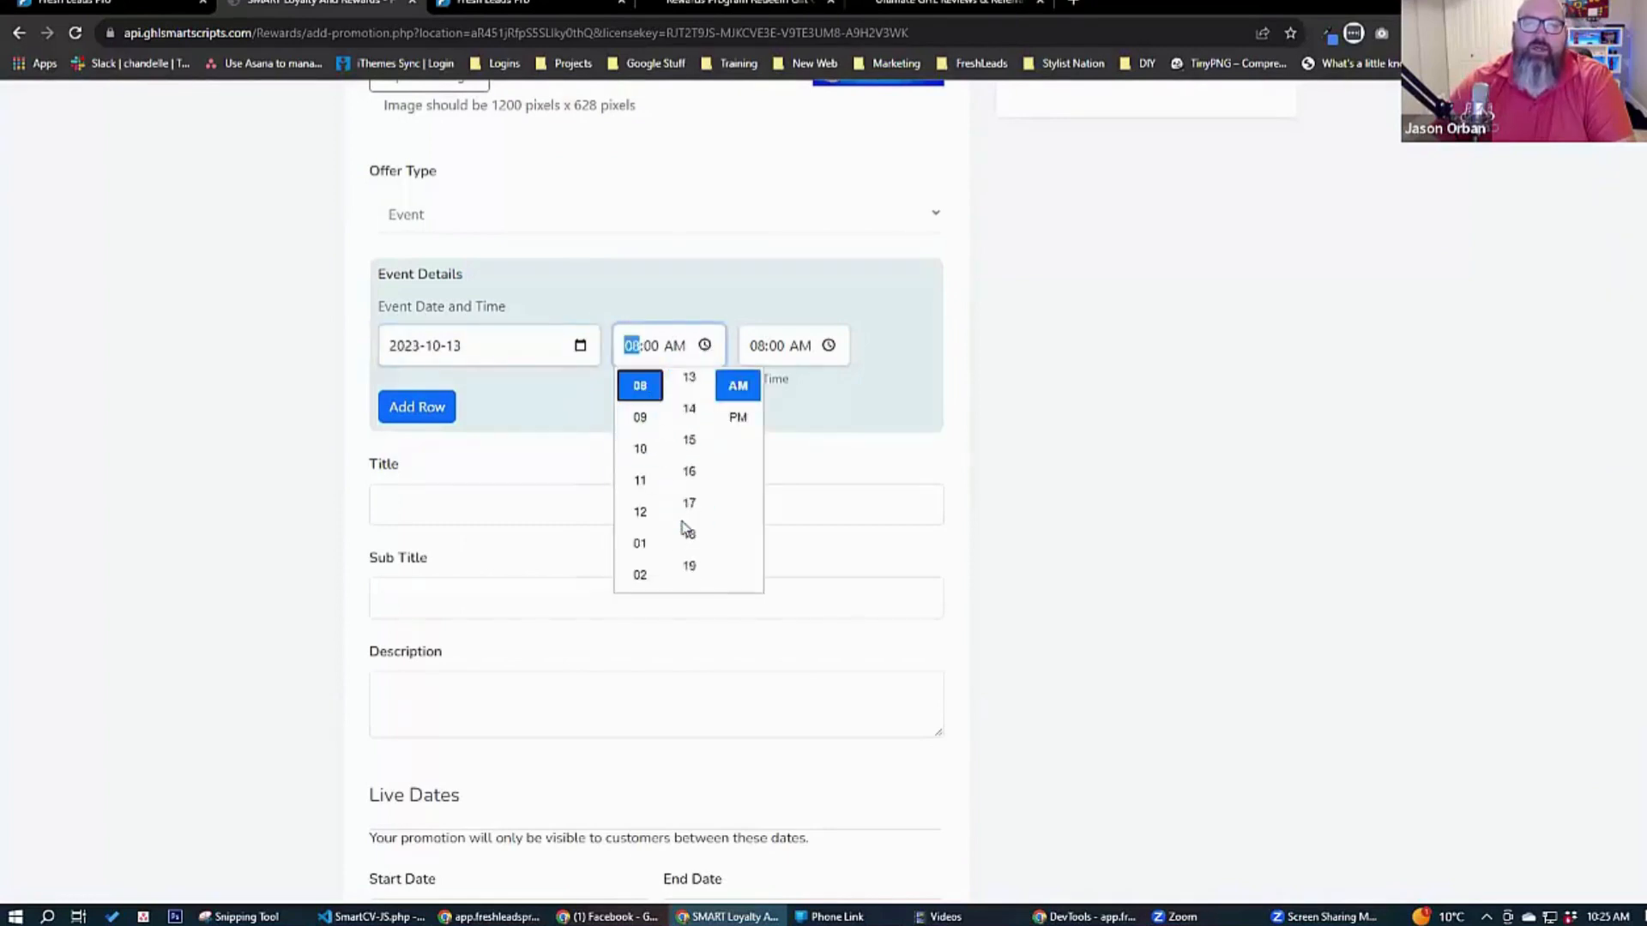
click(688, 416)
click(737, 417)
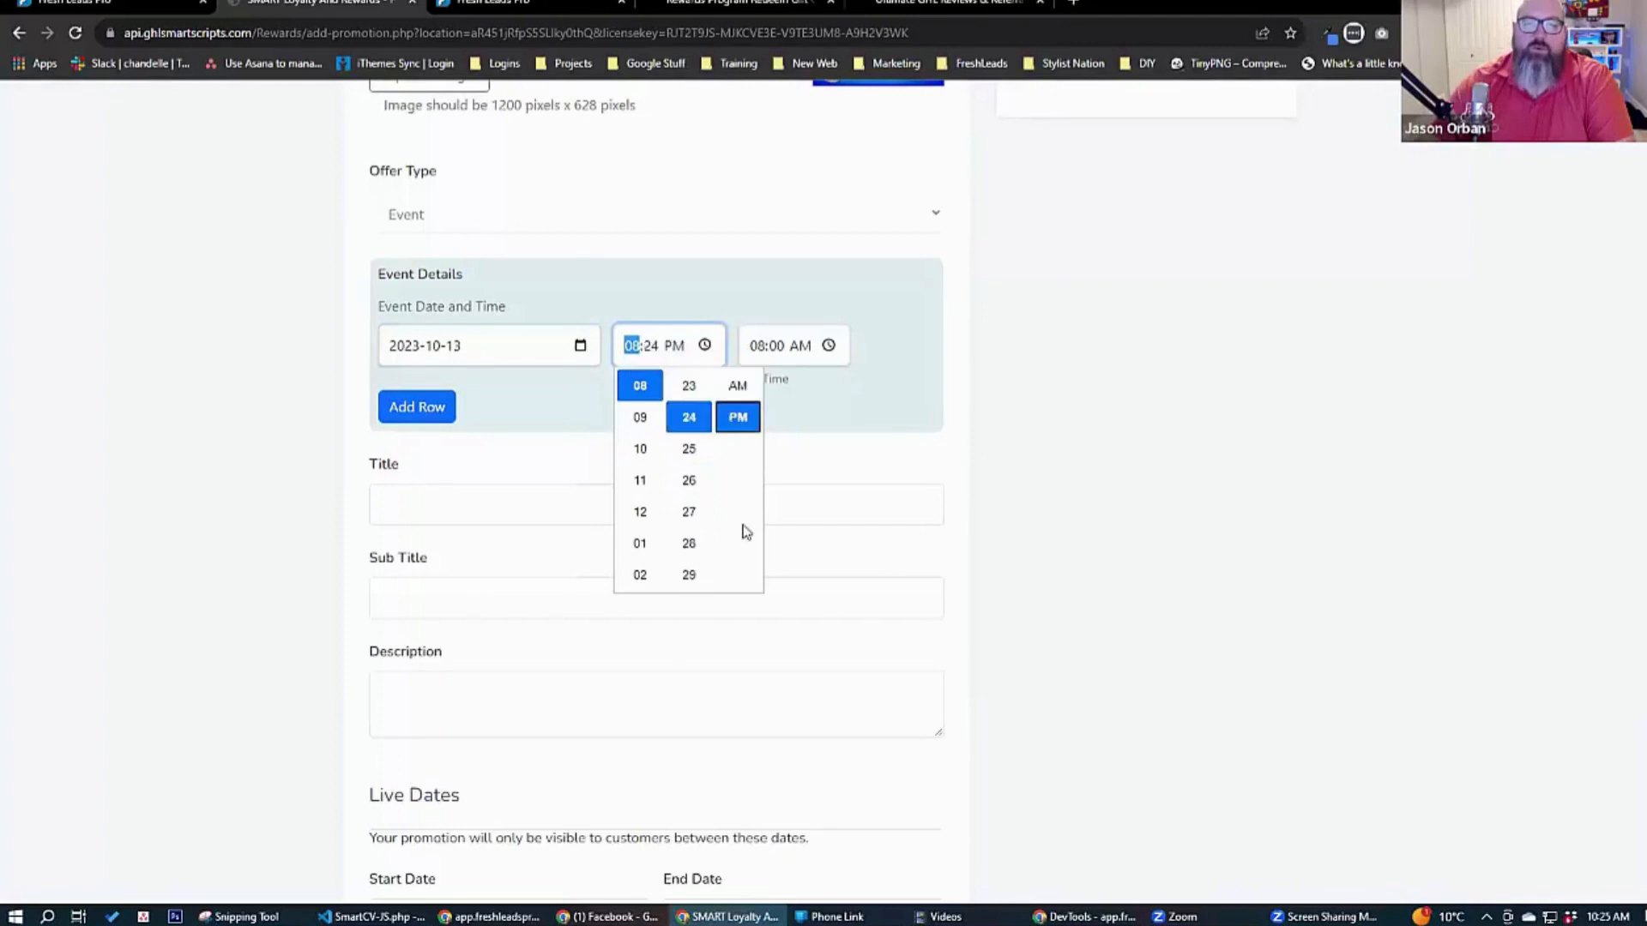
Set the event's end time to 11:59 PM and try adding another event date row.
click(828, 348)
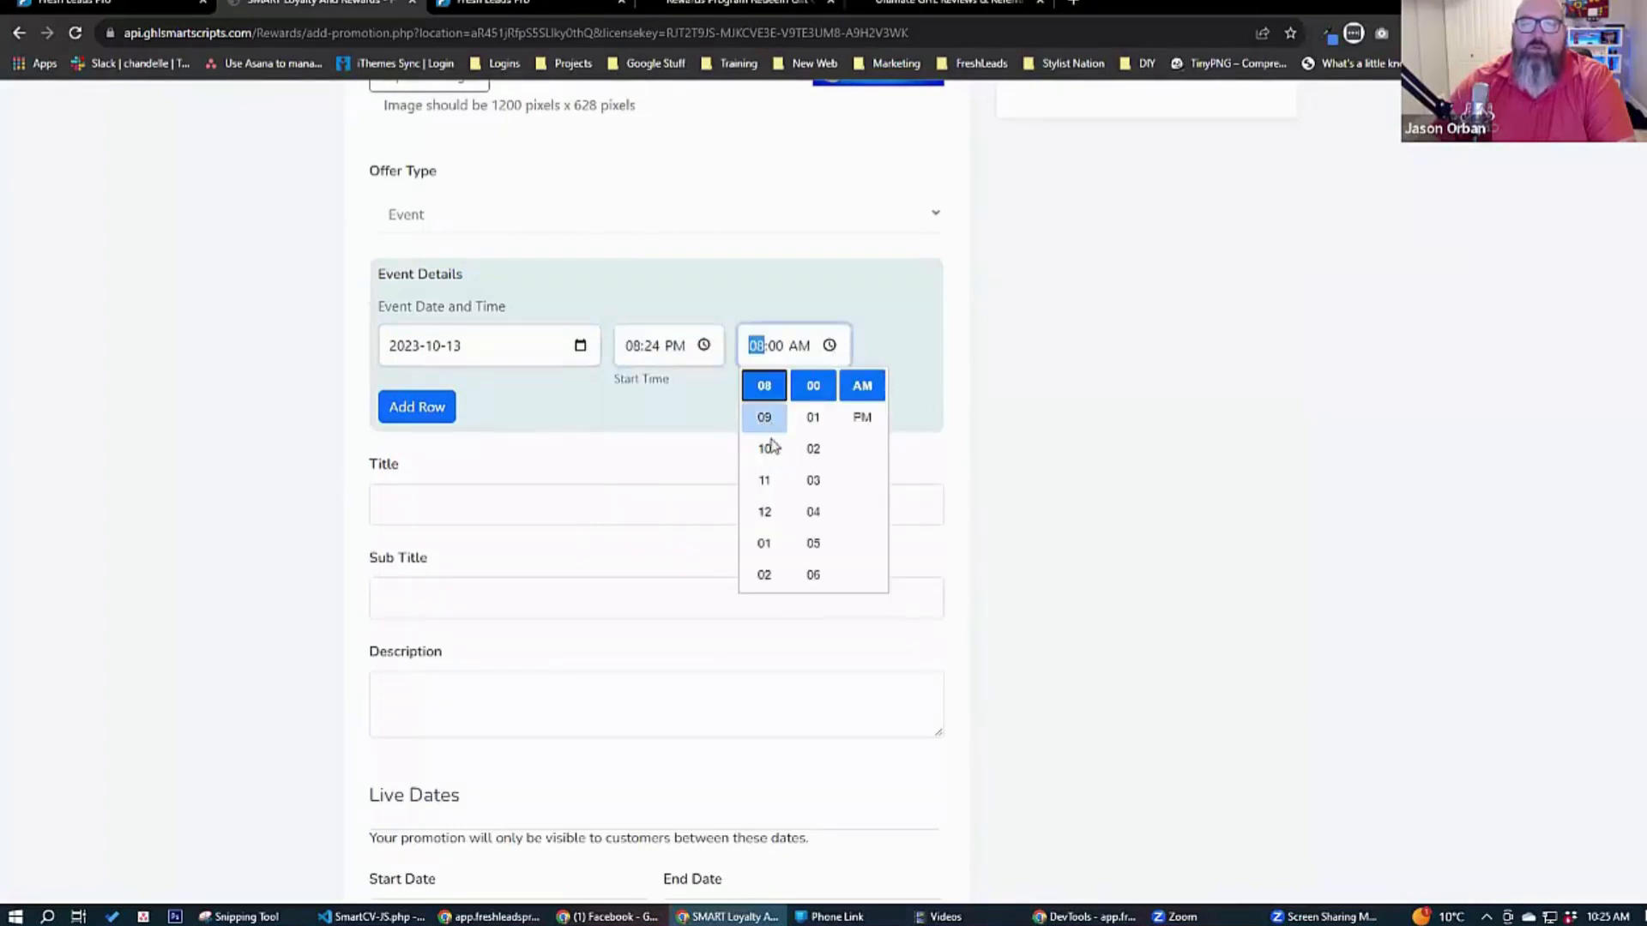
click(764, 480)
scroll(814, 506, down, 10)
scroll(814, 498, down, 11)
click(814, 419)
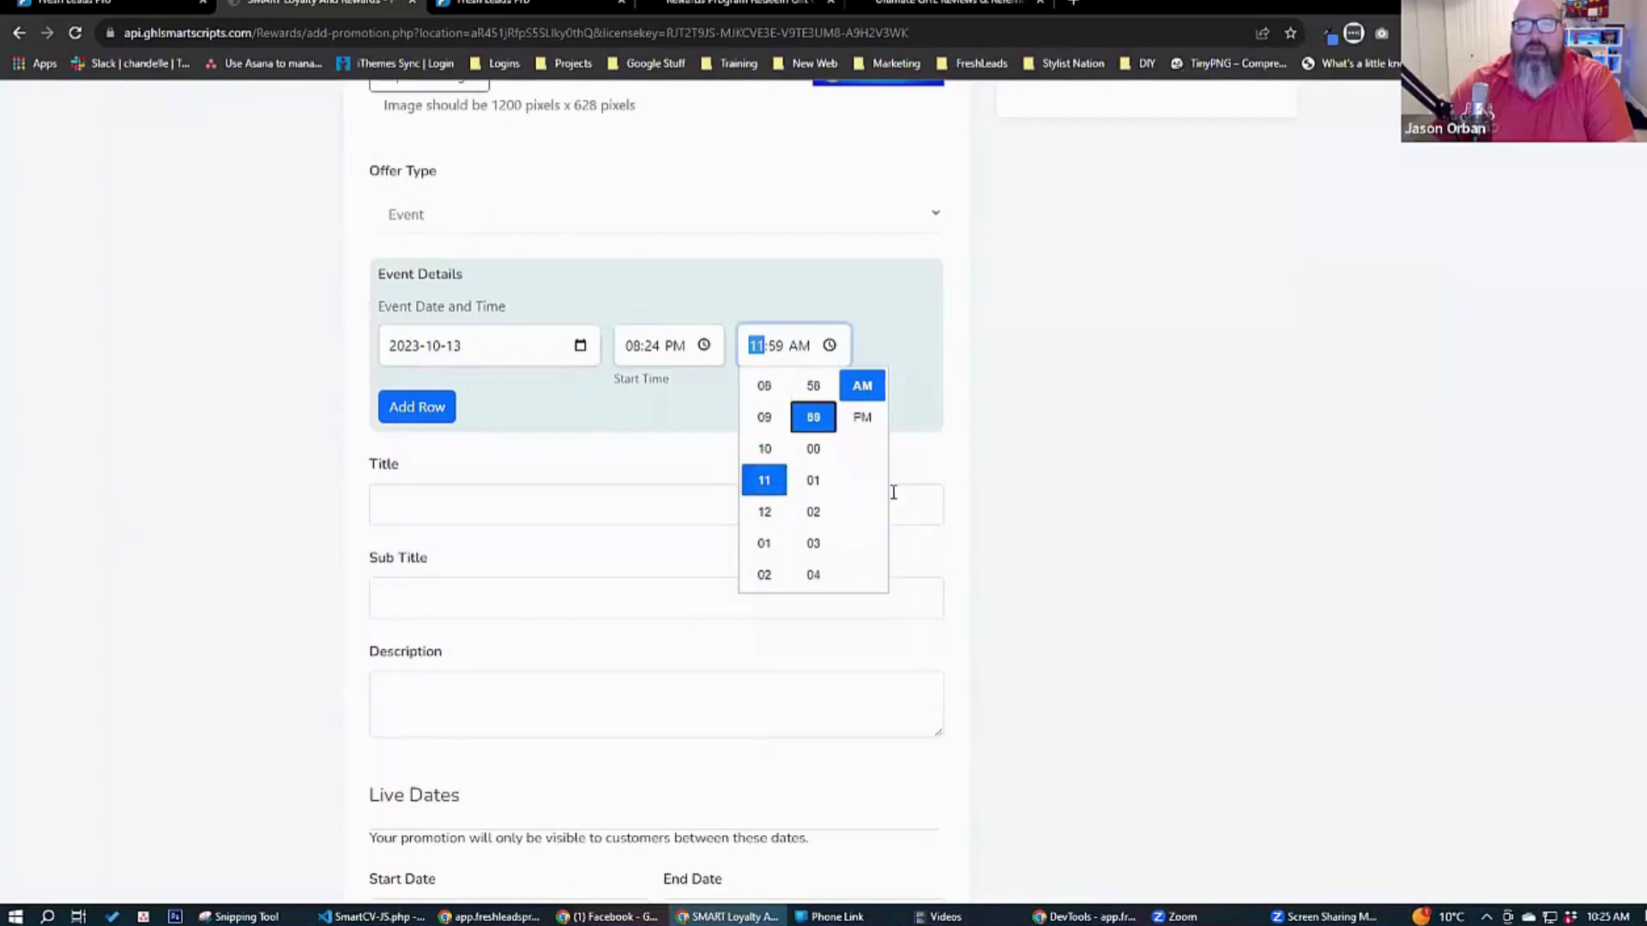
click(862, 417)
click(1051, 478)
click(403, 410)
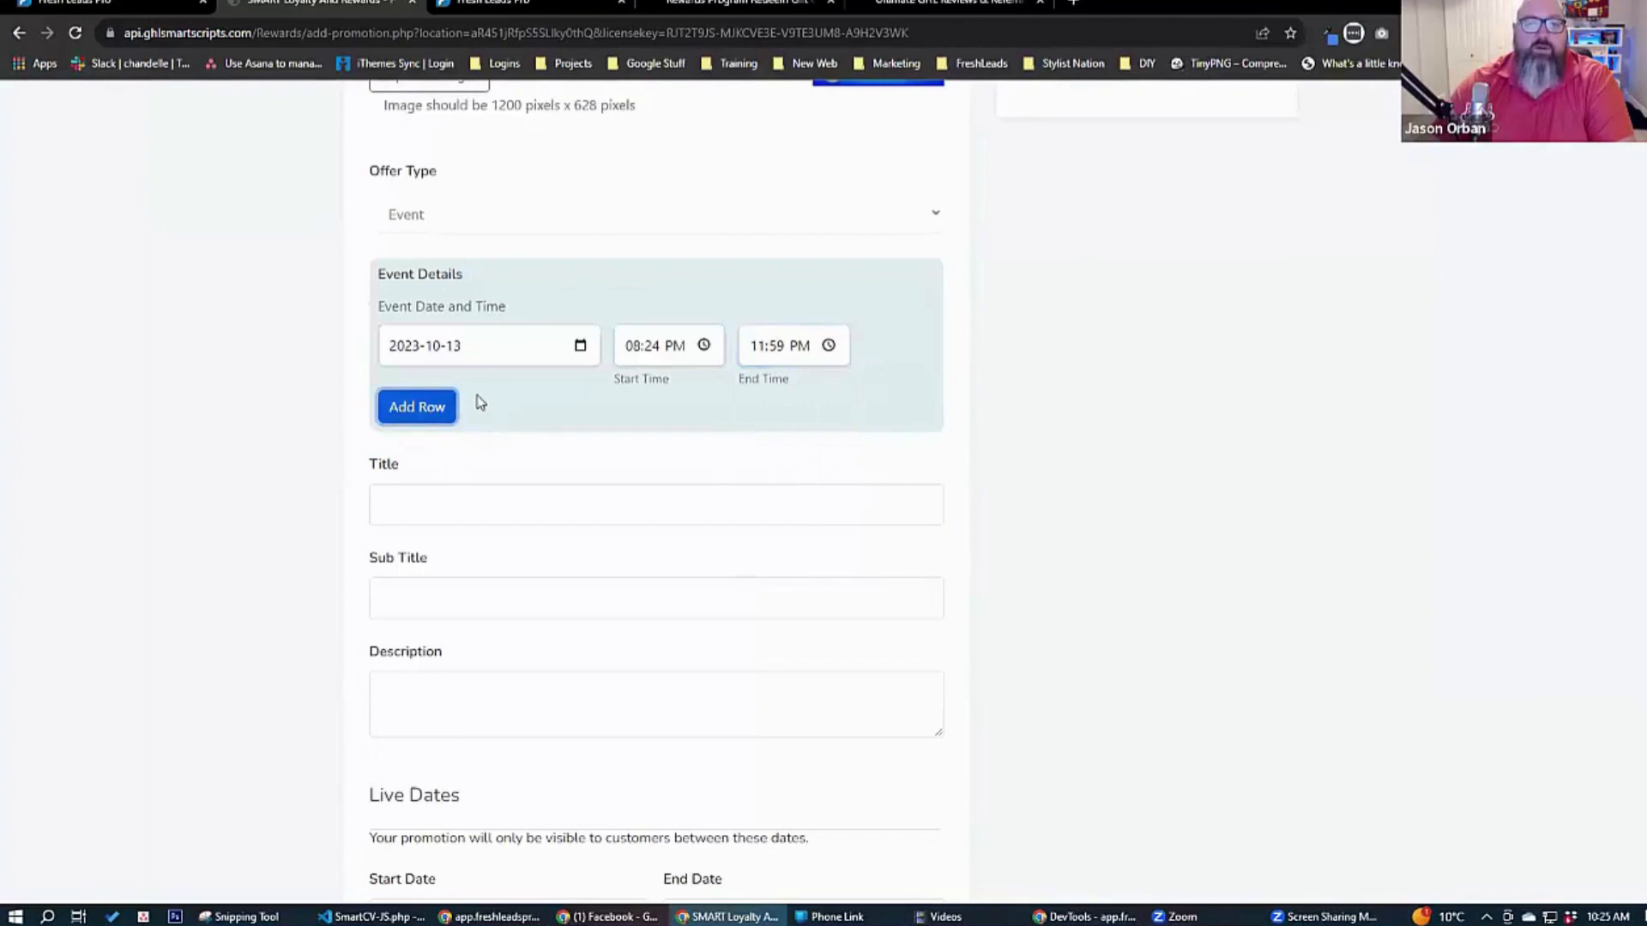
Enter the title "Halloween Party", the subtitle "Join us for halloween" and the description "this is the GHL halloween Party.".
scroll(309, 481, up, 2)
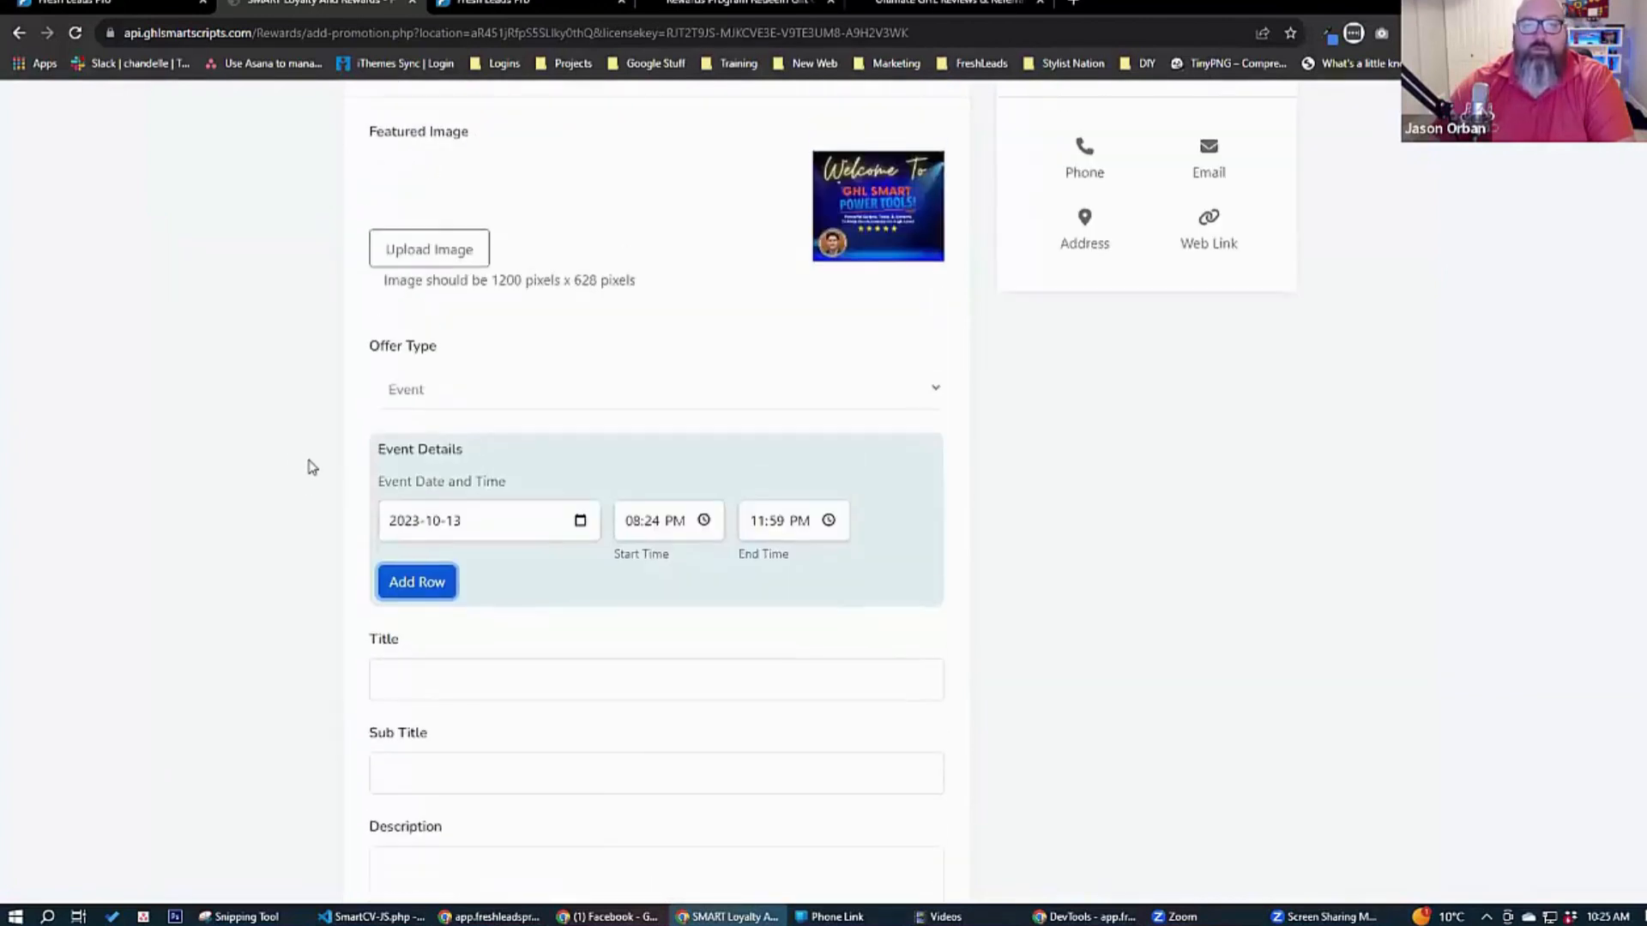
scroll(309, 481, down, 2)
click(450, 516)
text(Halloween Party)
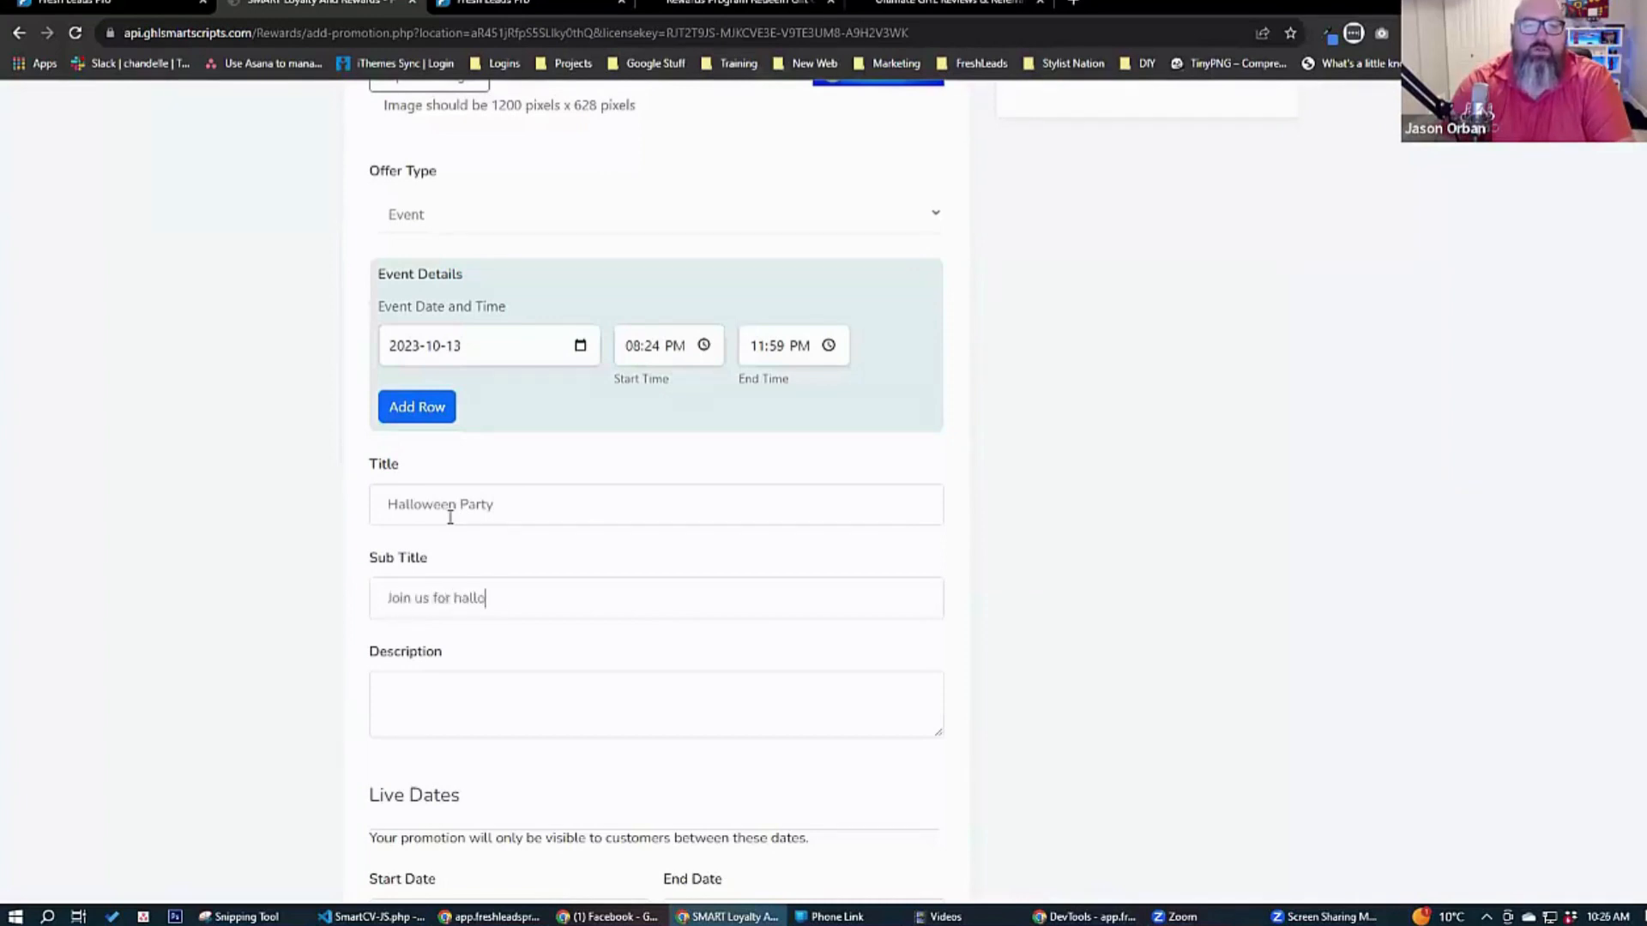
key(Tab)
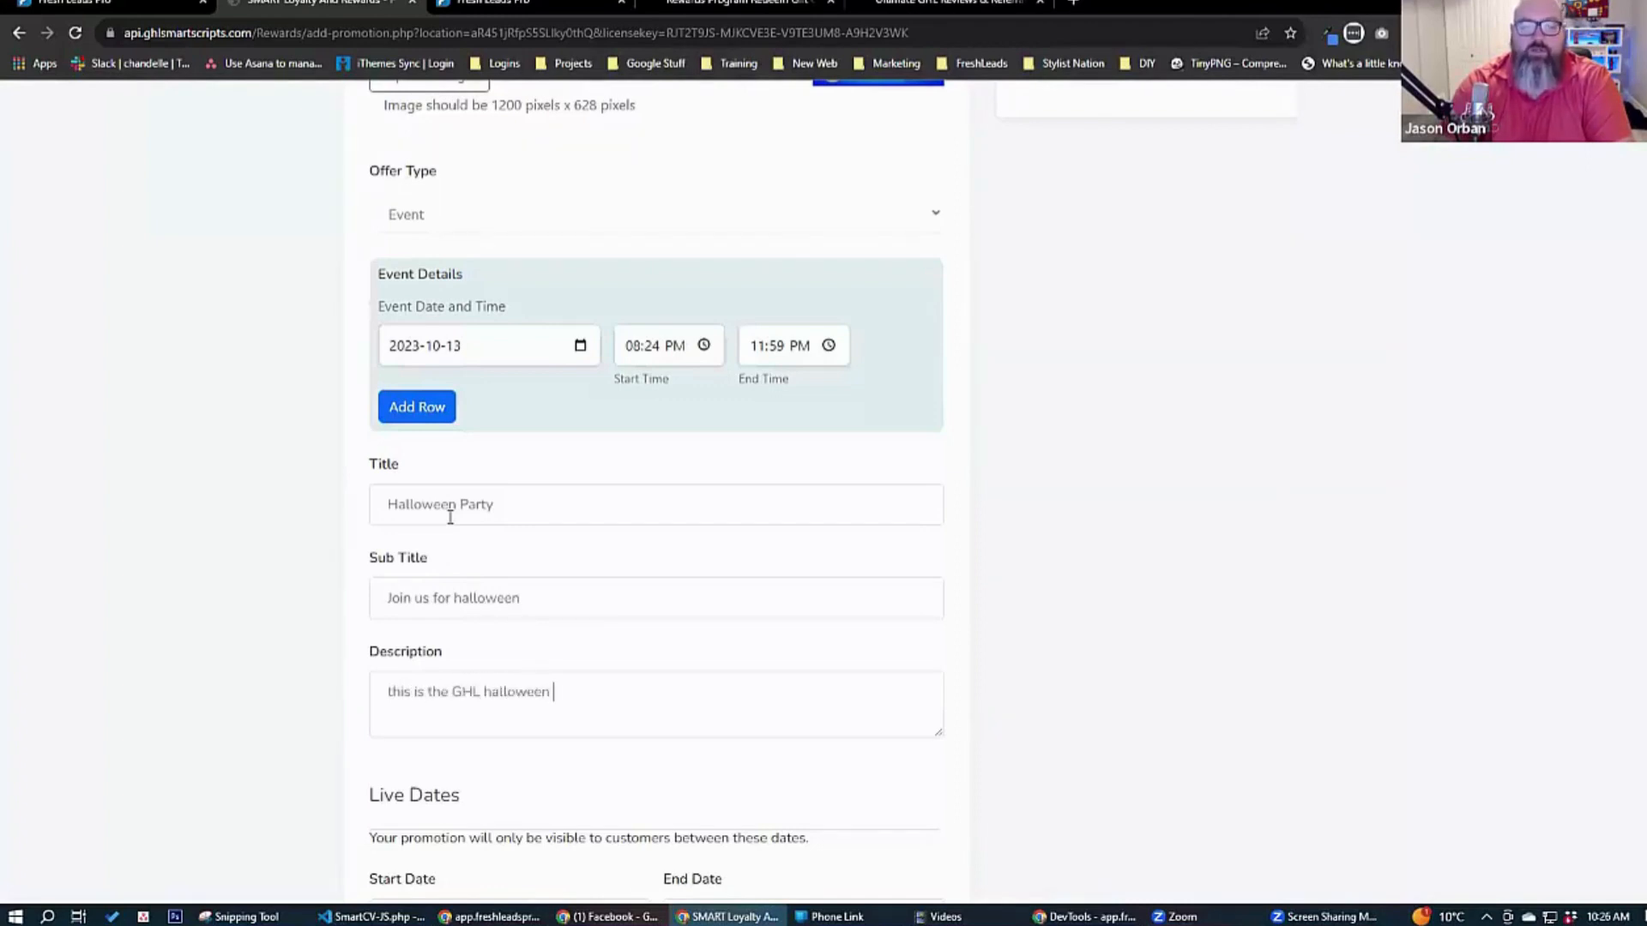
text(.)
Set the Halloween Party's live dates from 2023-10-12 to 2023-10-31 and save the promotion.
scroll(212, 559, down, 4)
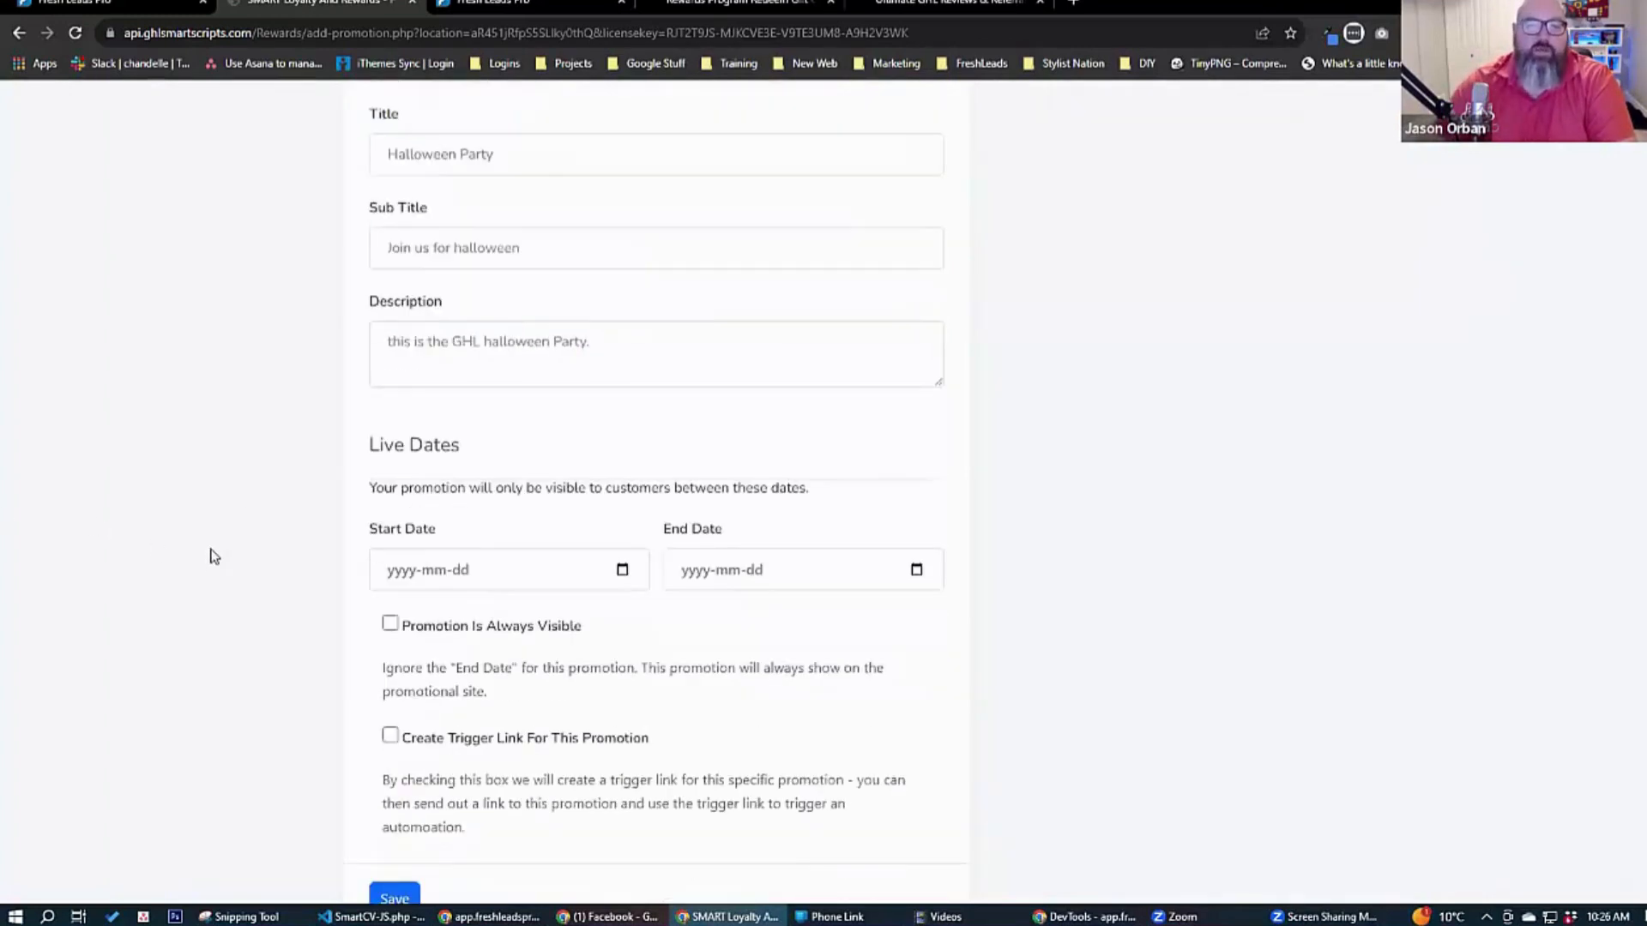
click(623, 570)
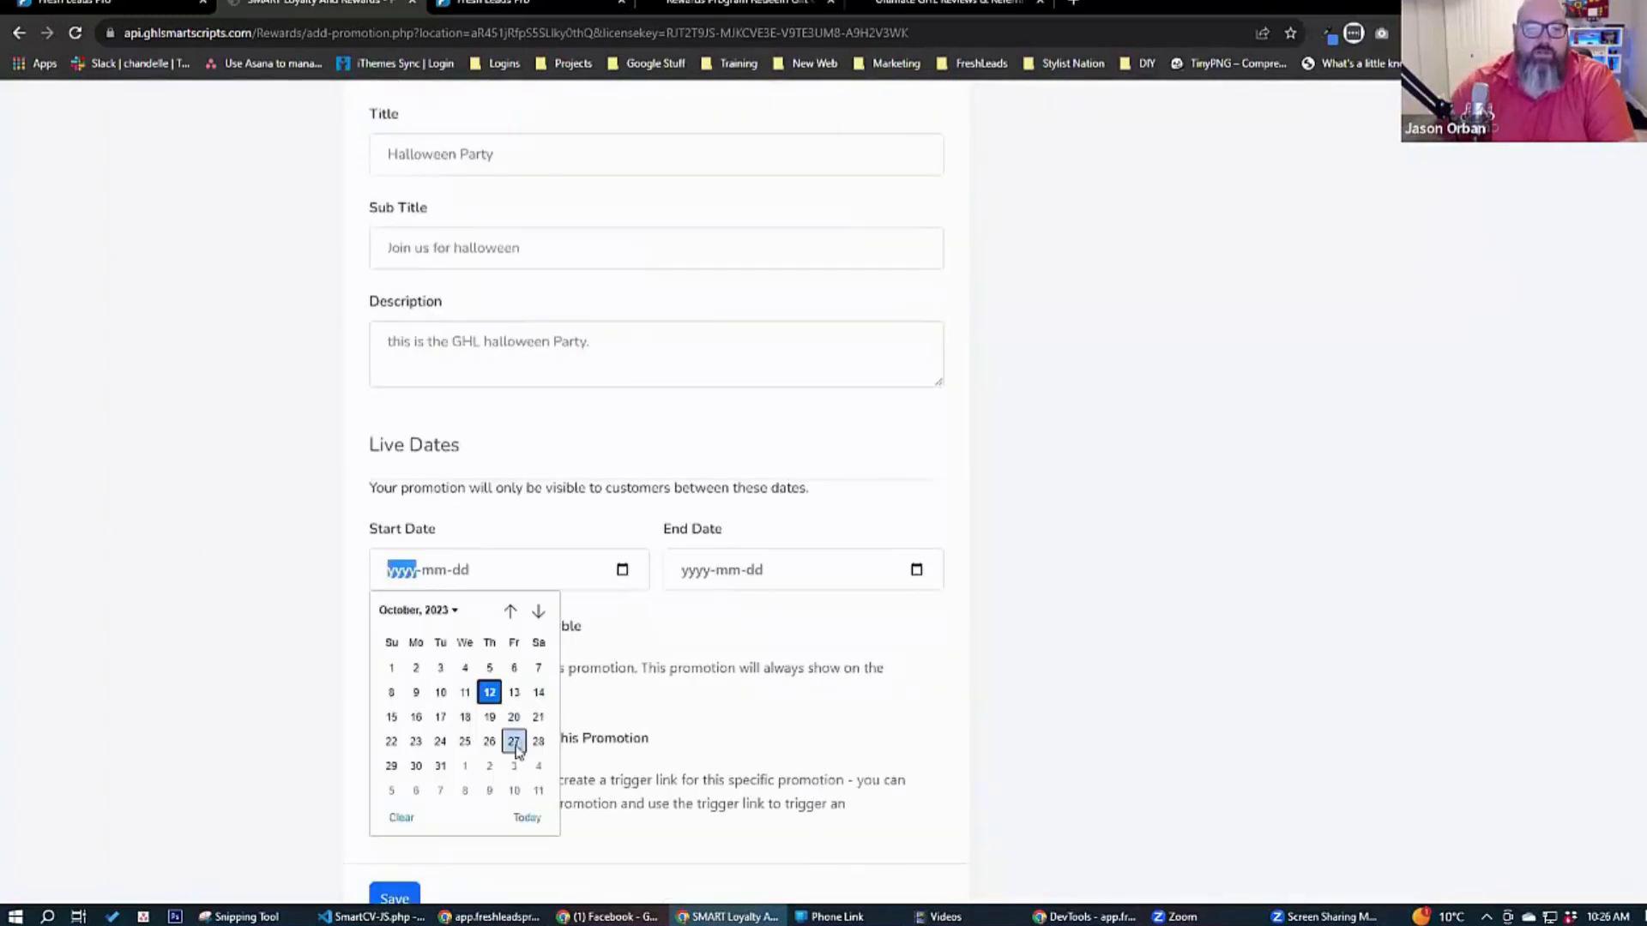
click(440, 766)
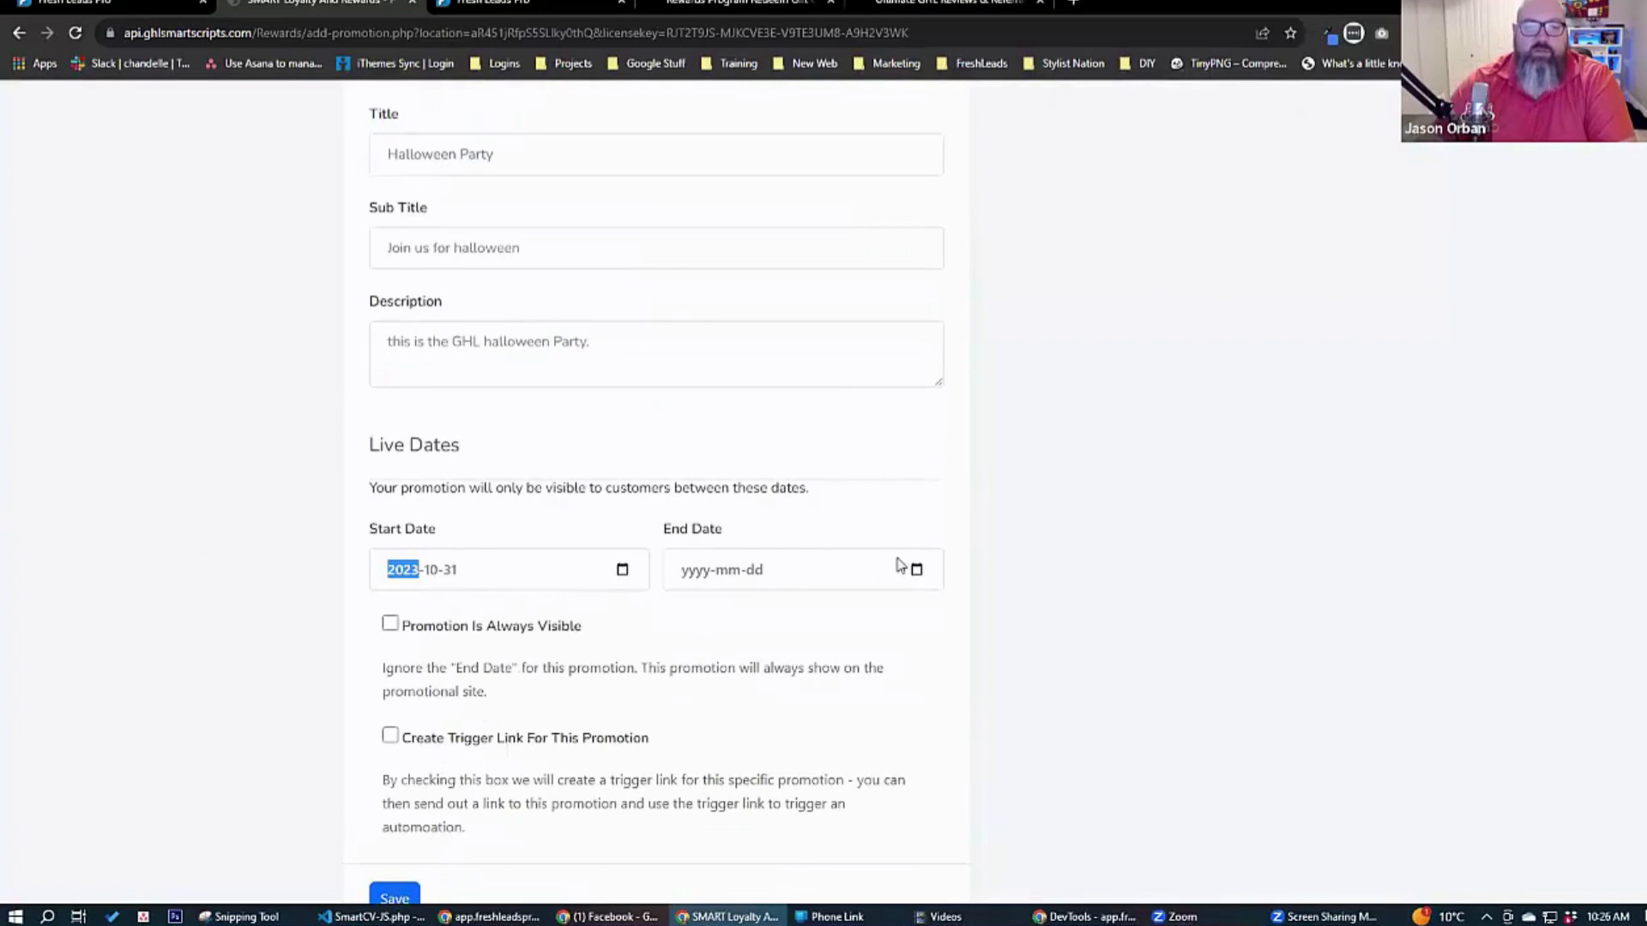
click(624, 572)
click(493, 691)
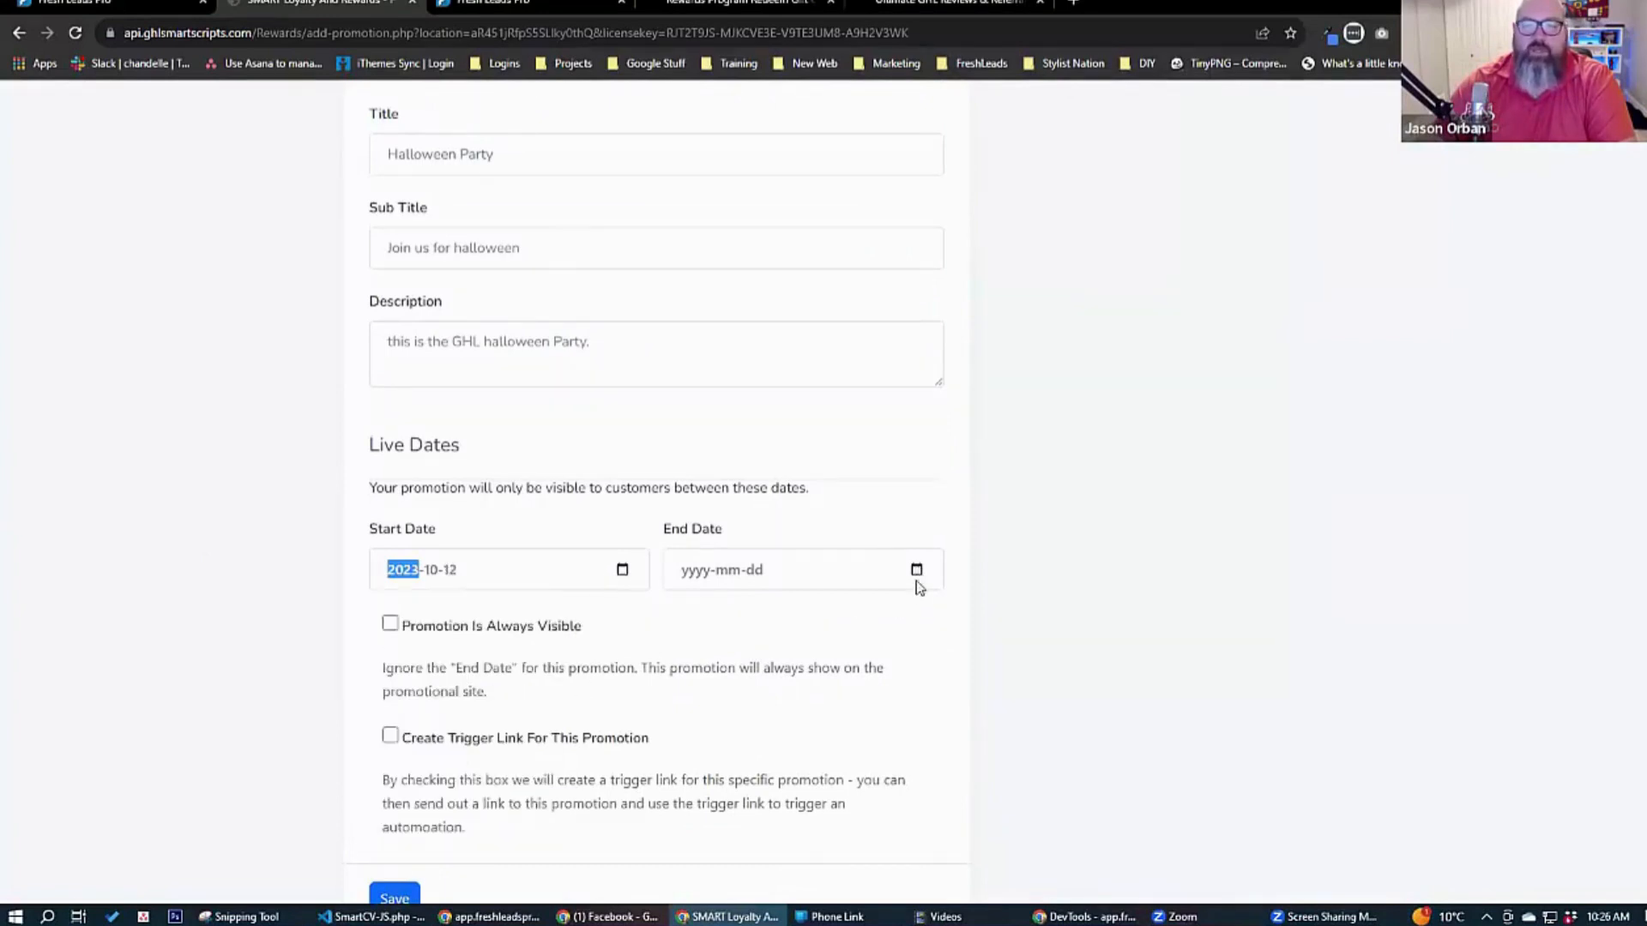
click(916, 571)
click(779, 762)
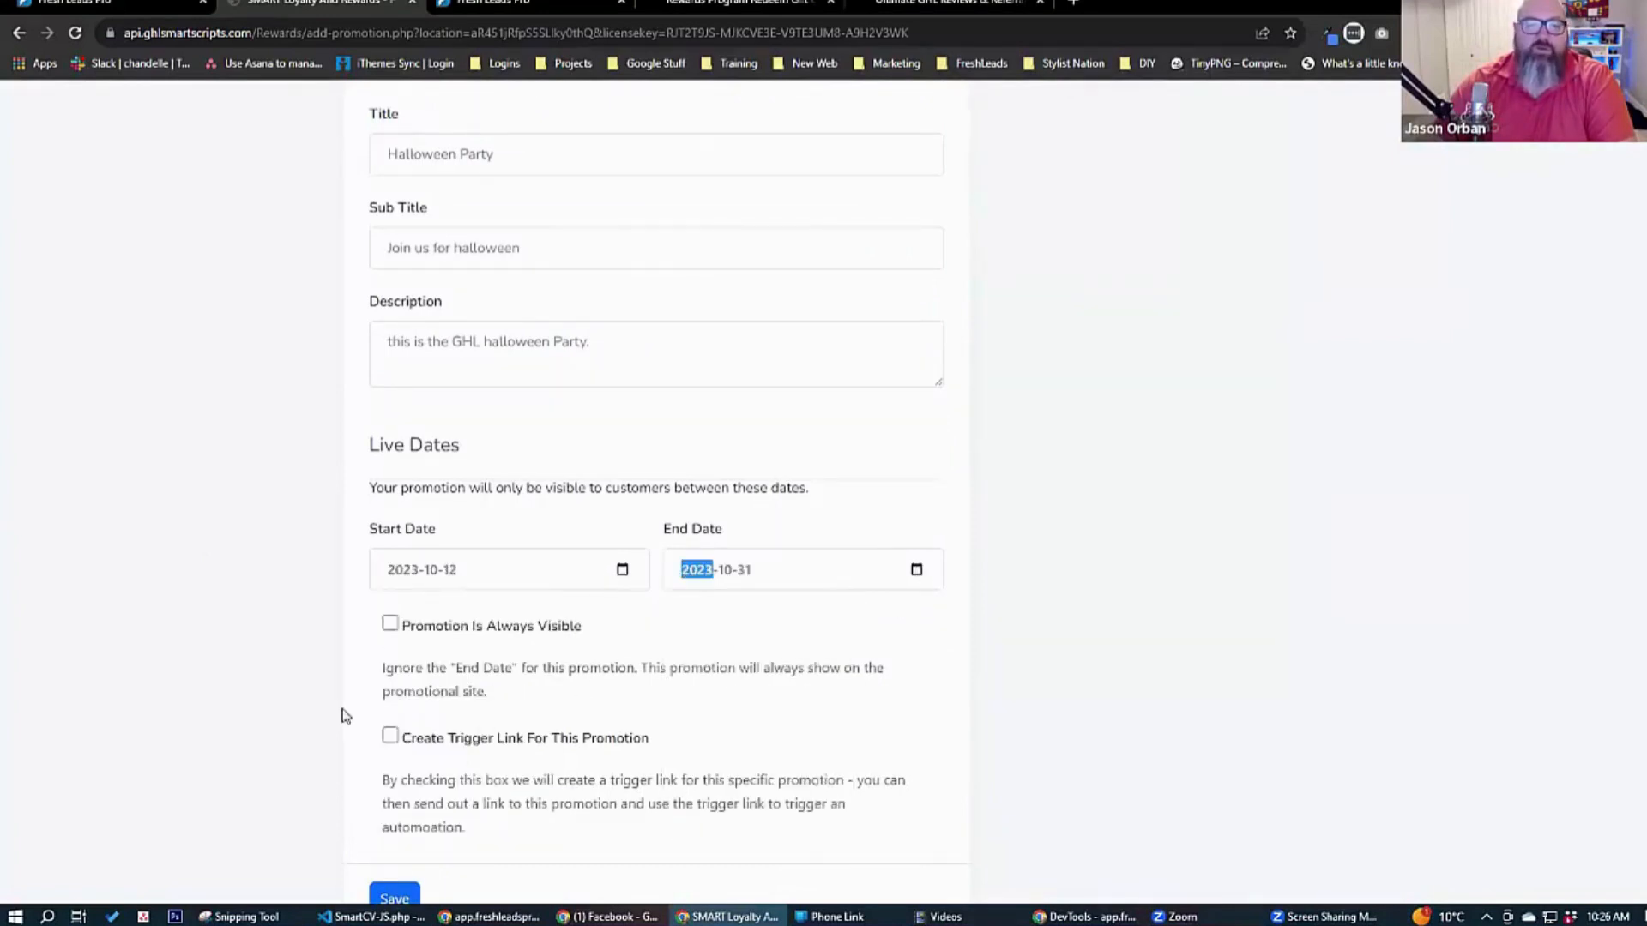
scroll(354, 772, down, 2)
click(380, 801)
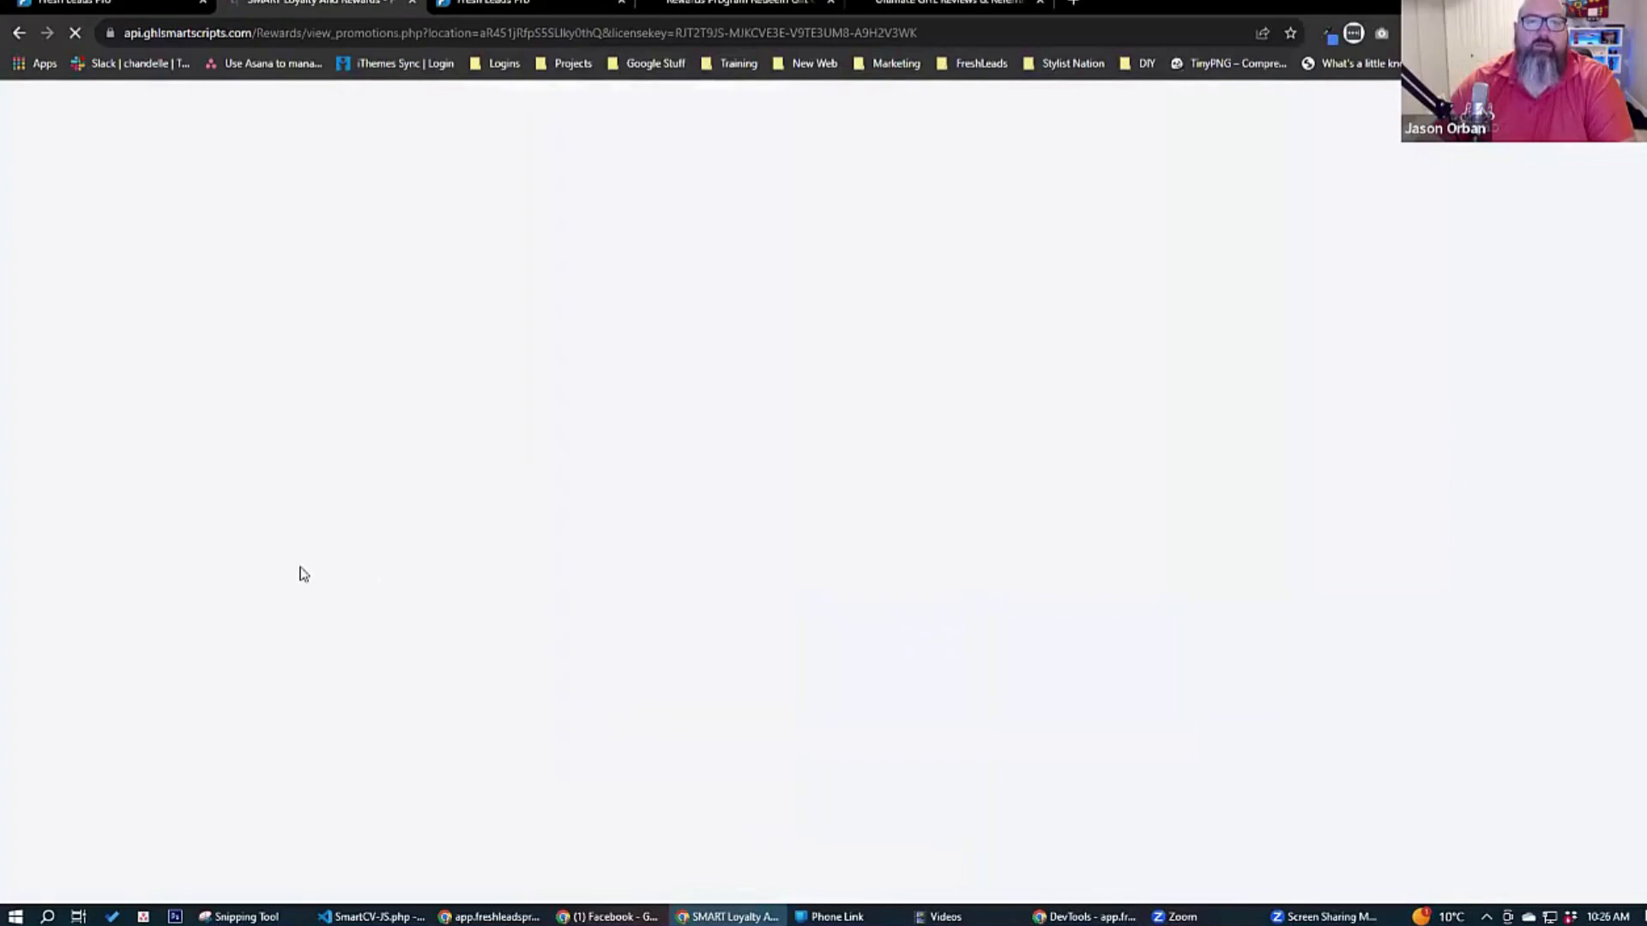
Refresh the customer-facing promotions page and open the Halloween Party promotion.
click(723, 15)
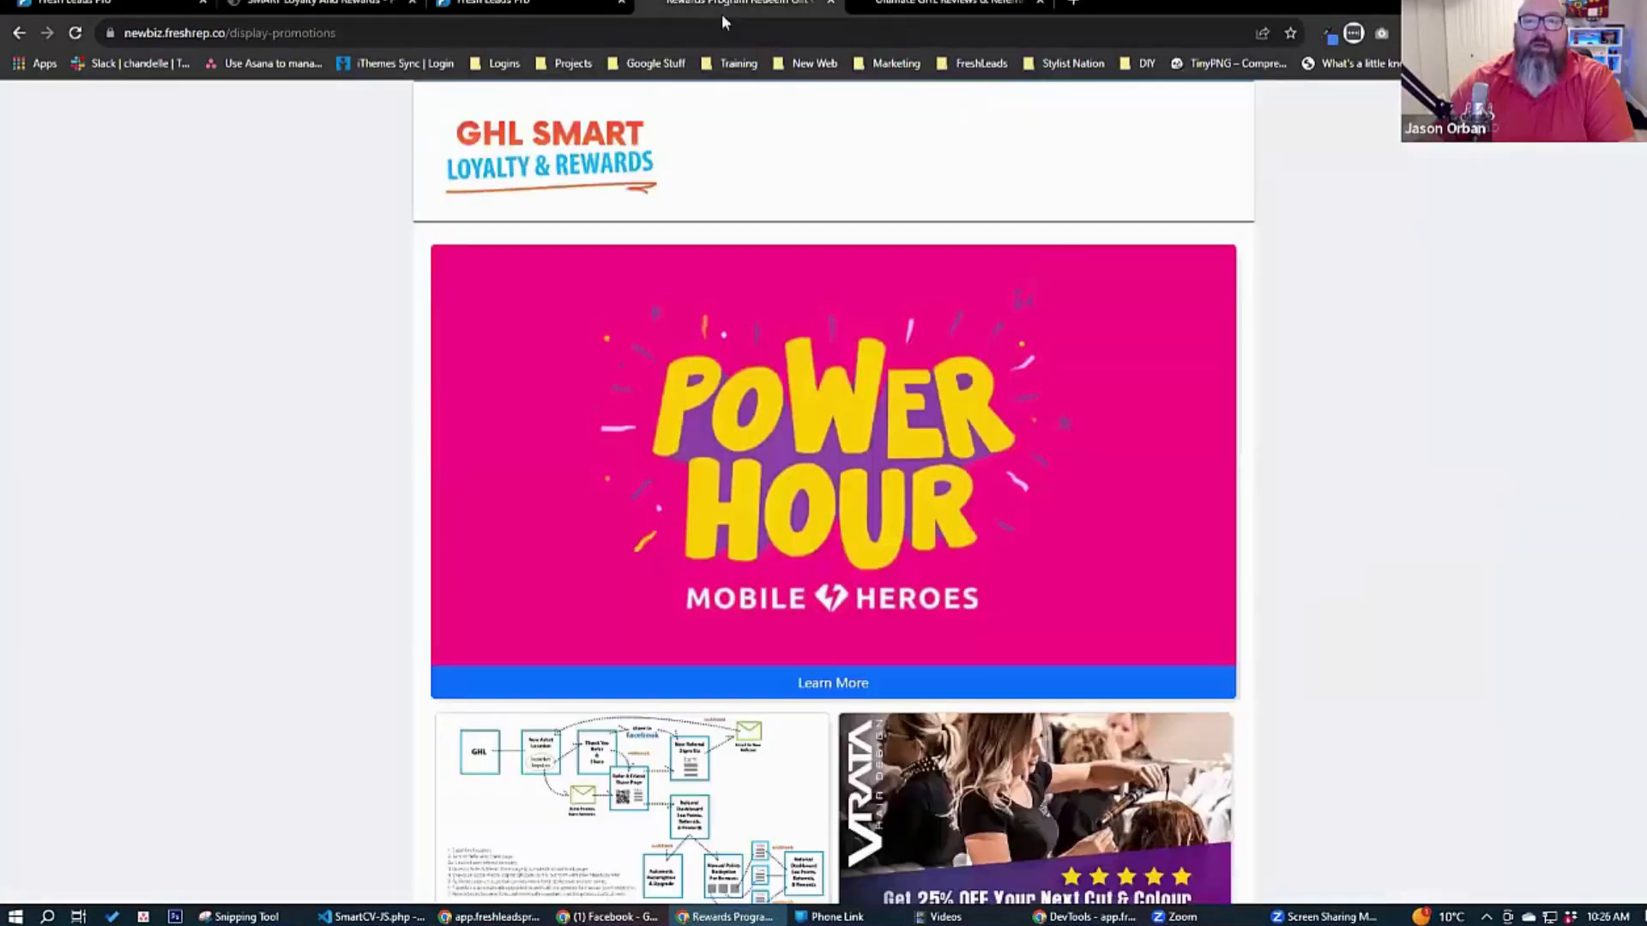
click(75, 33)
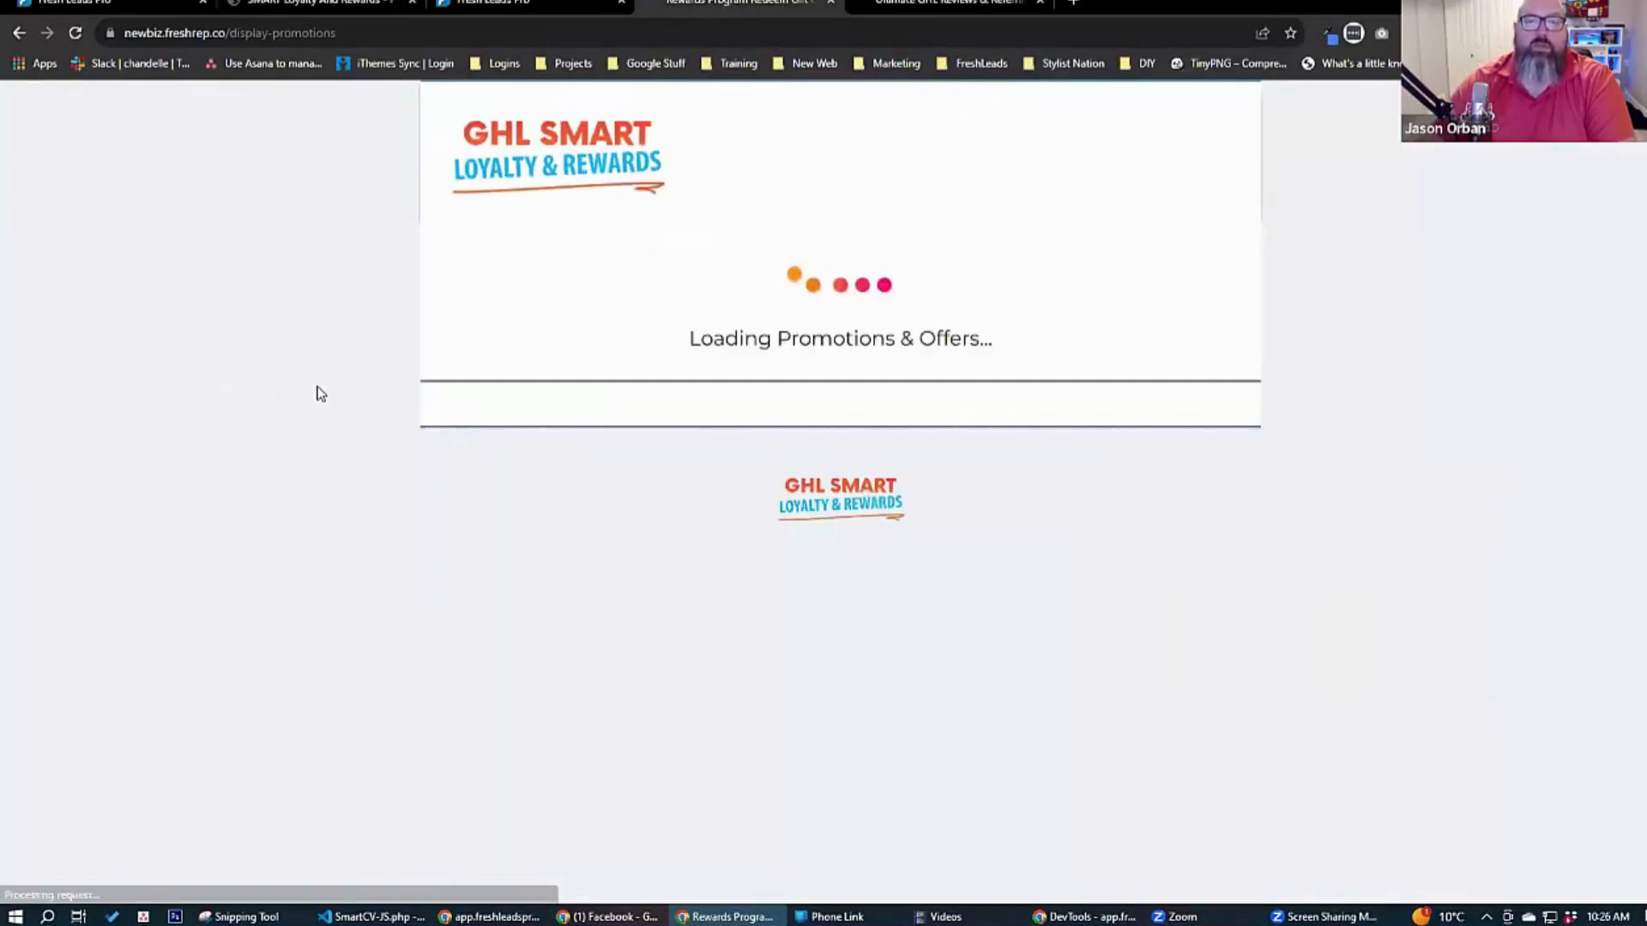
scroll(802, 305, down, 2)
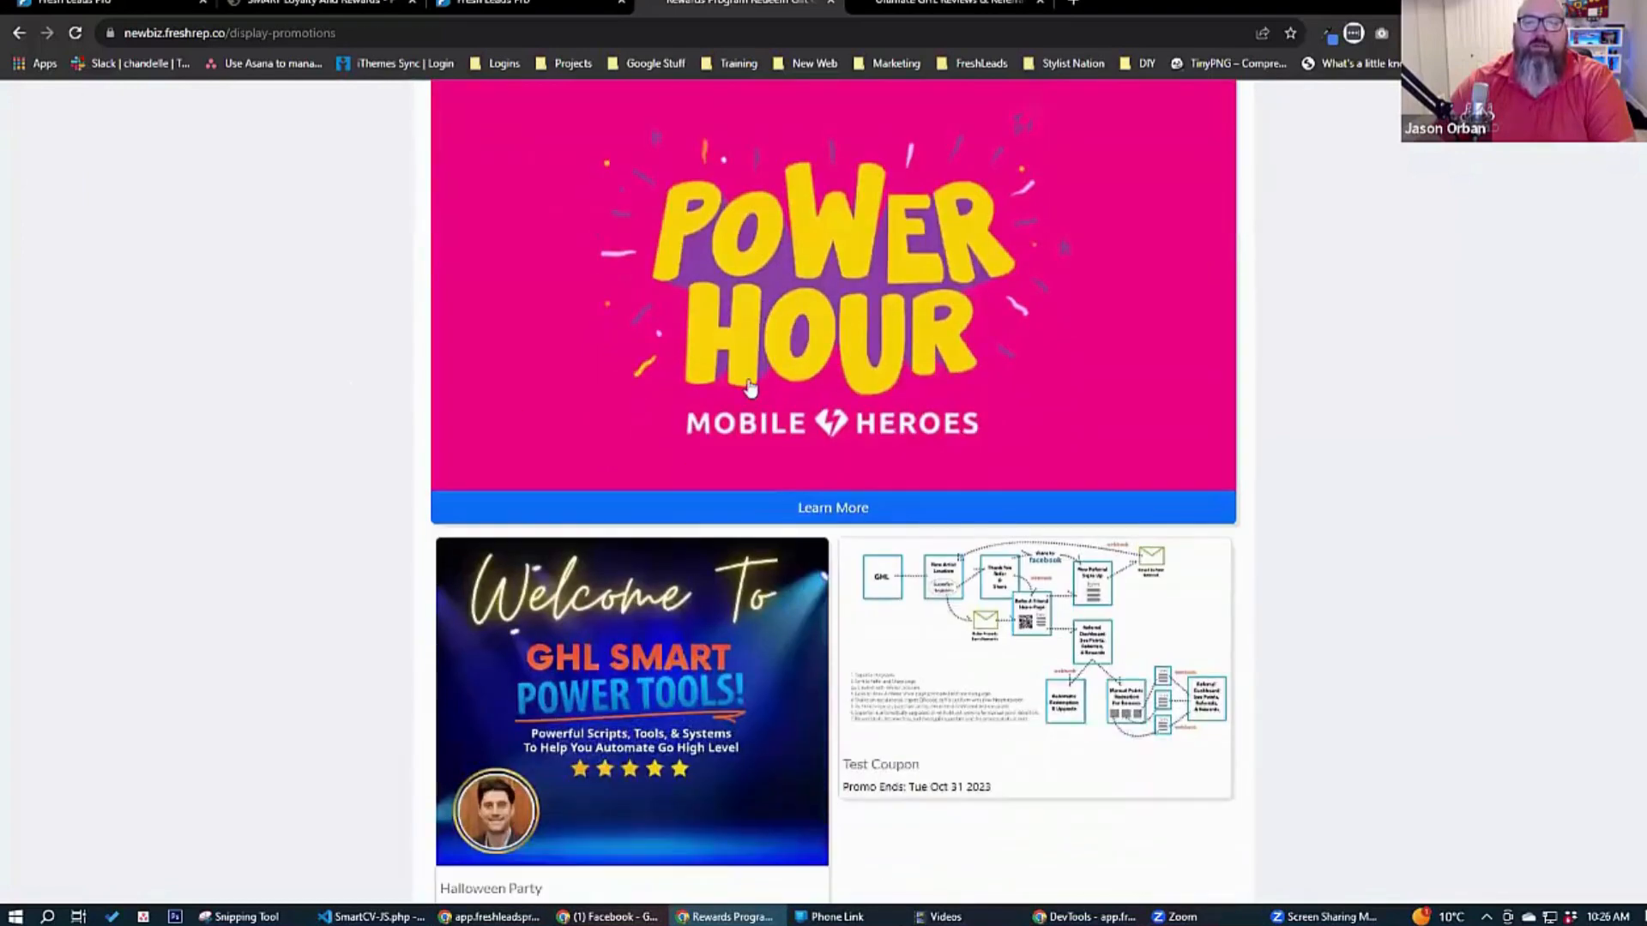
click(653, 675)
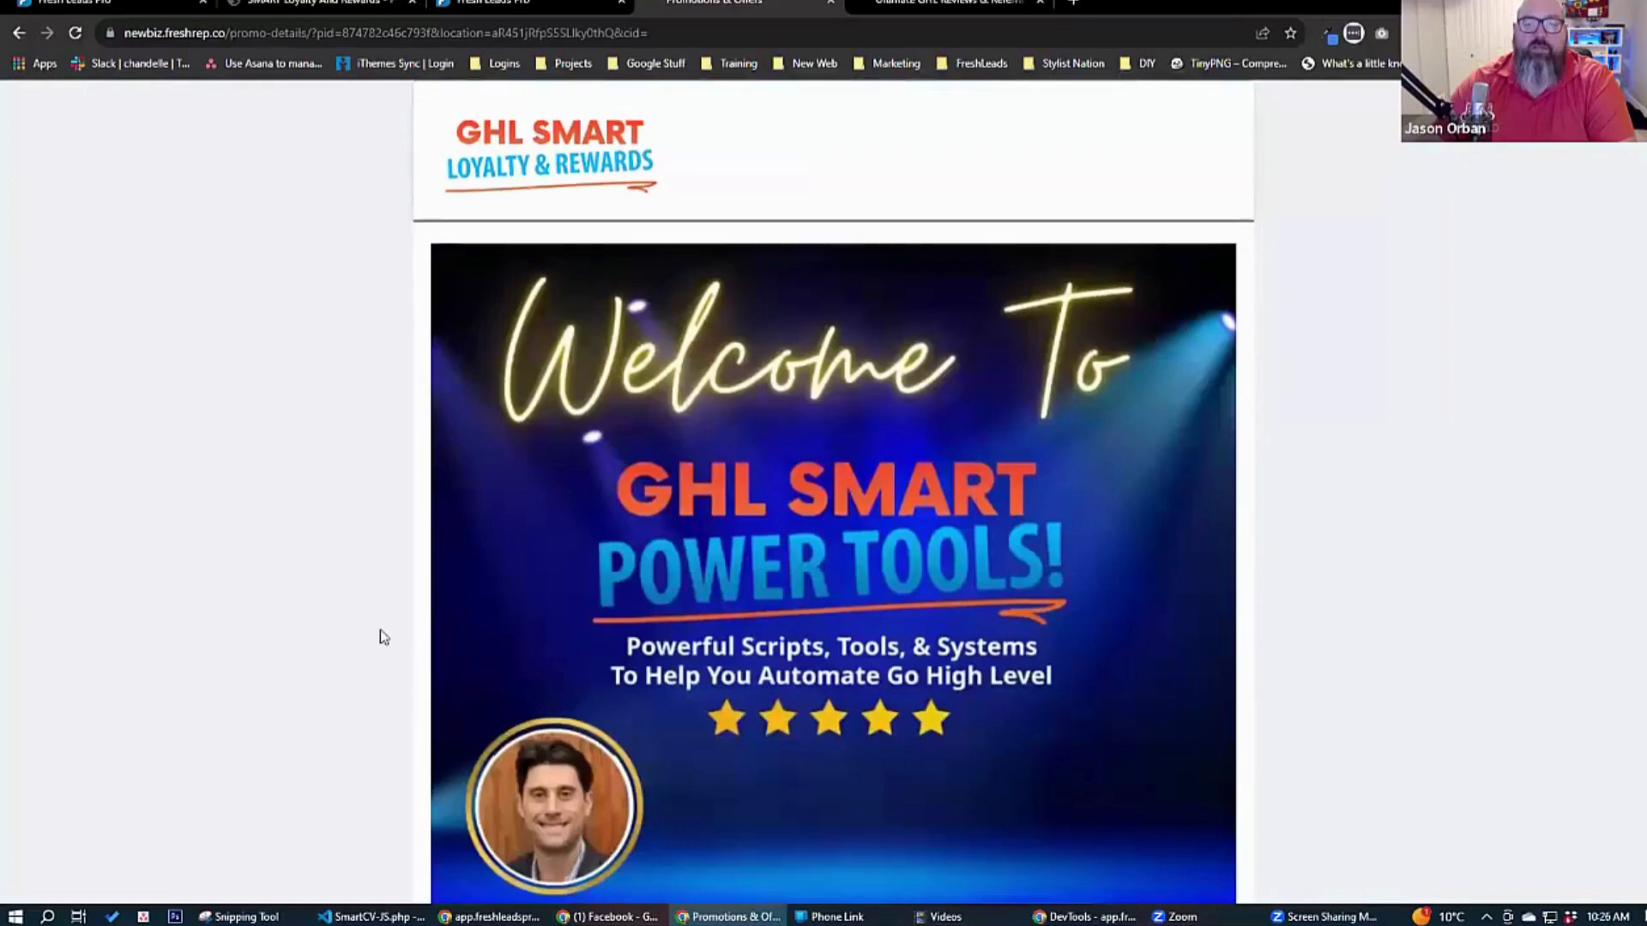
Check the Halloween Party's event date and its add-to-calendar options, then close the options.
scroll(379, 636, down, 7)
click(608, 592)
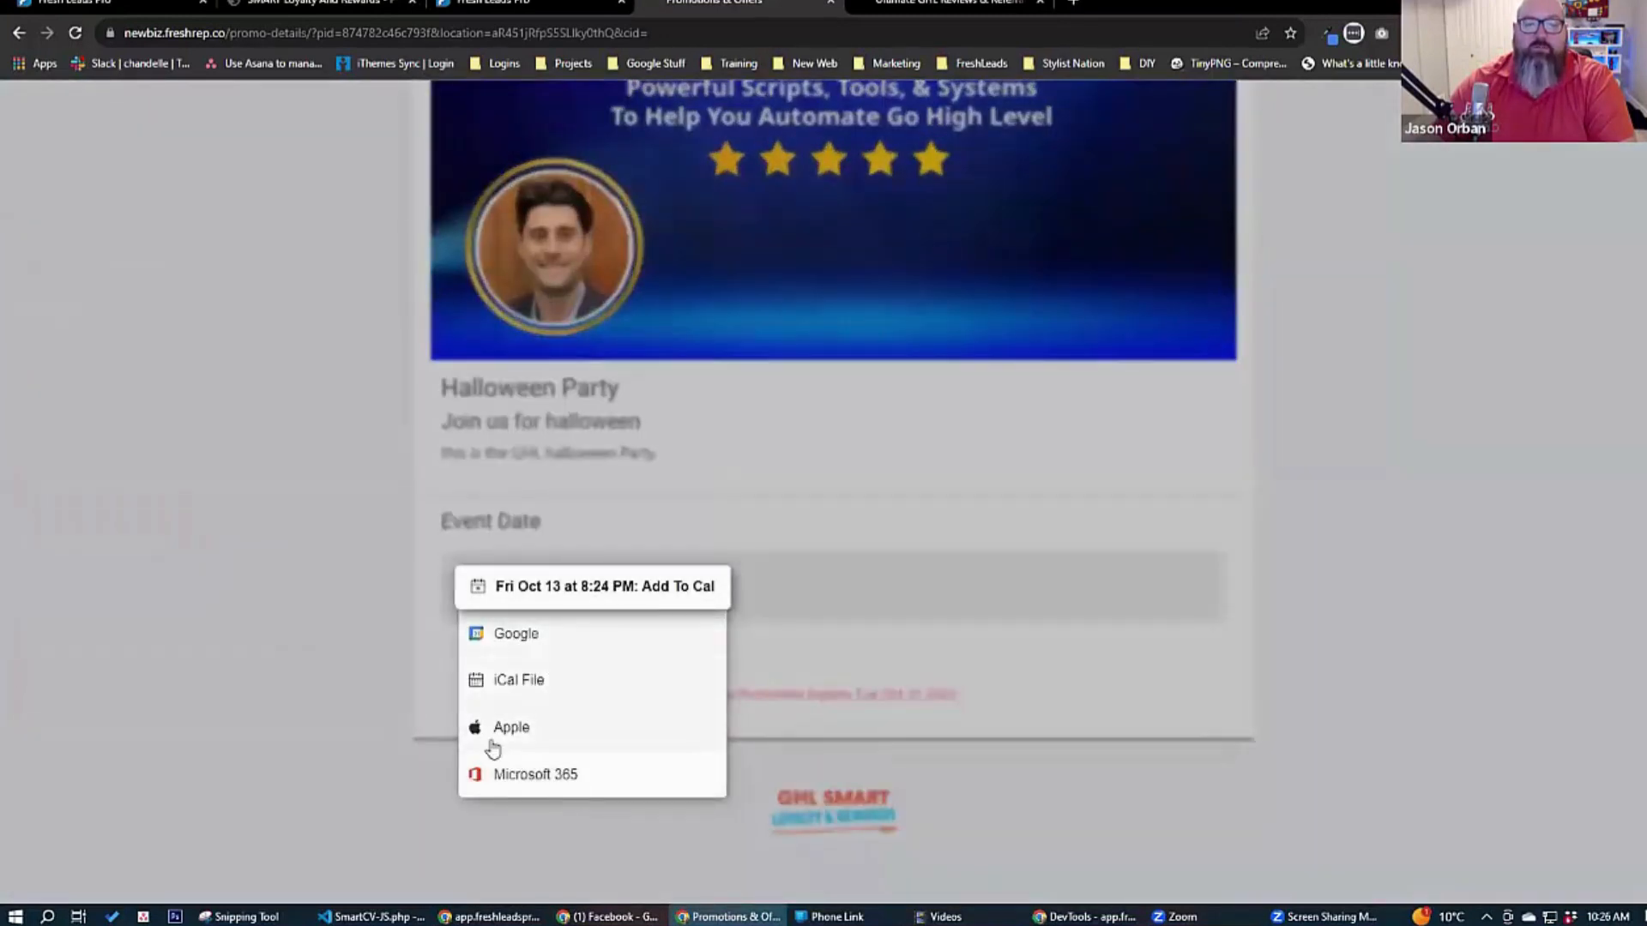
click(873, 466)
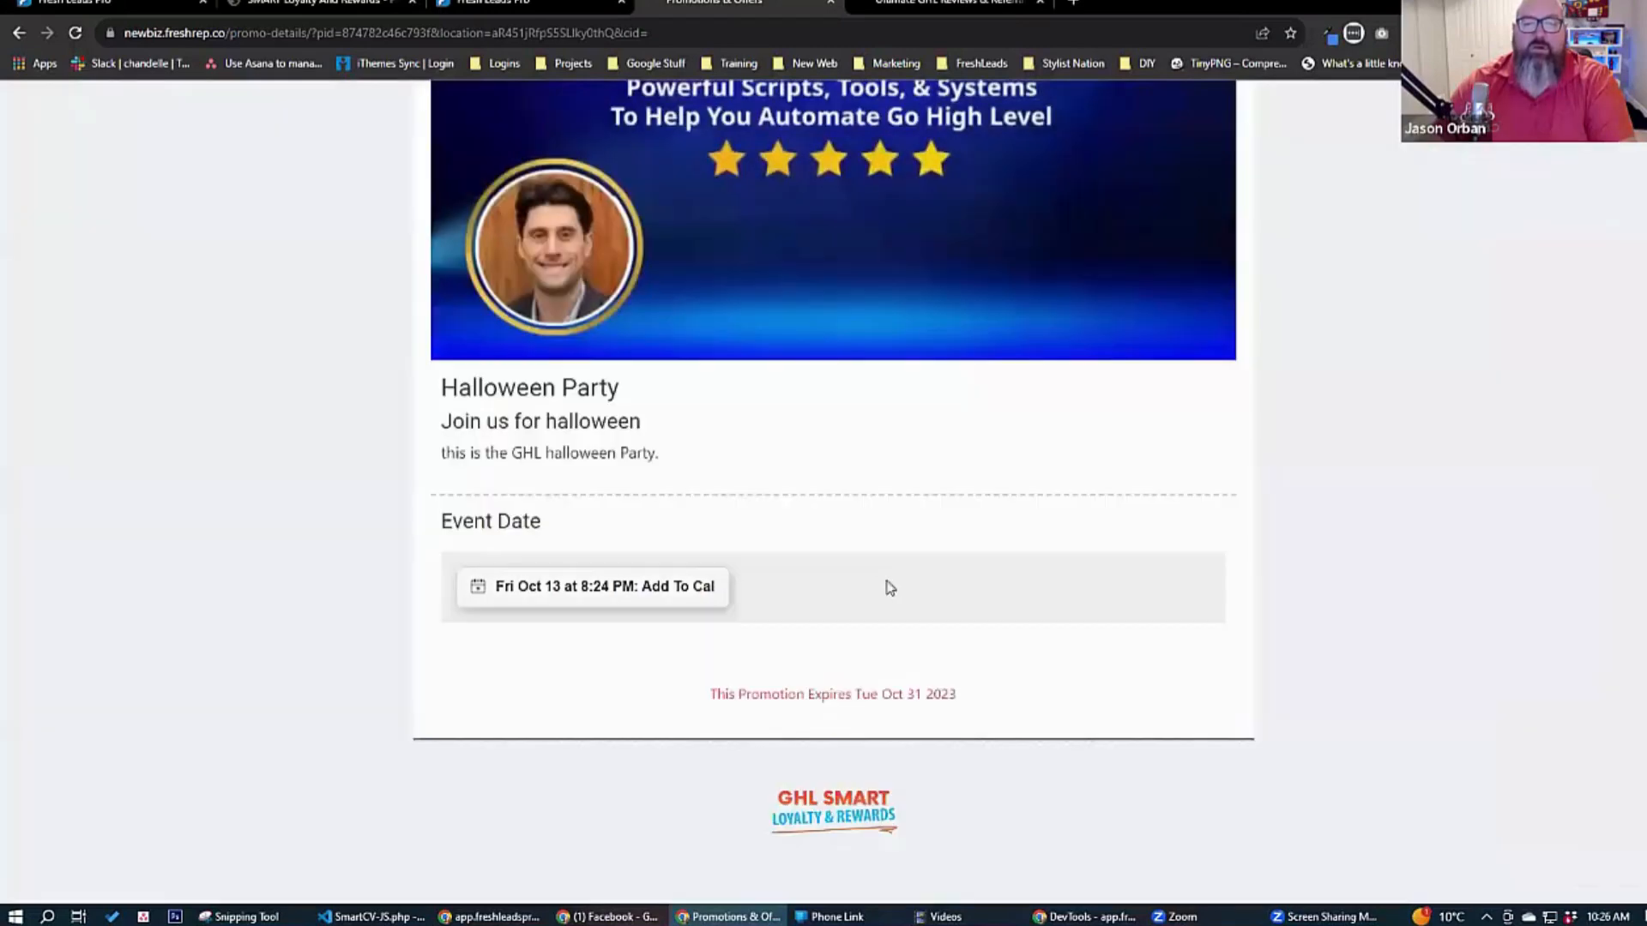
scroll(778, 589, up, 4)
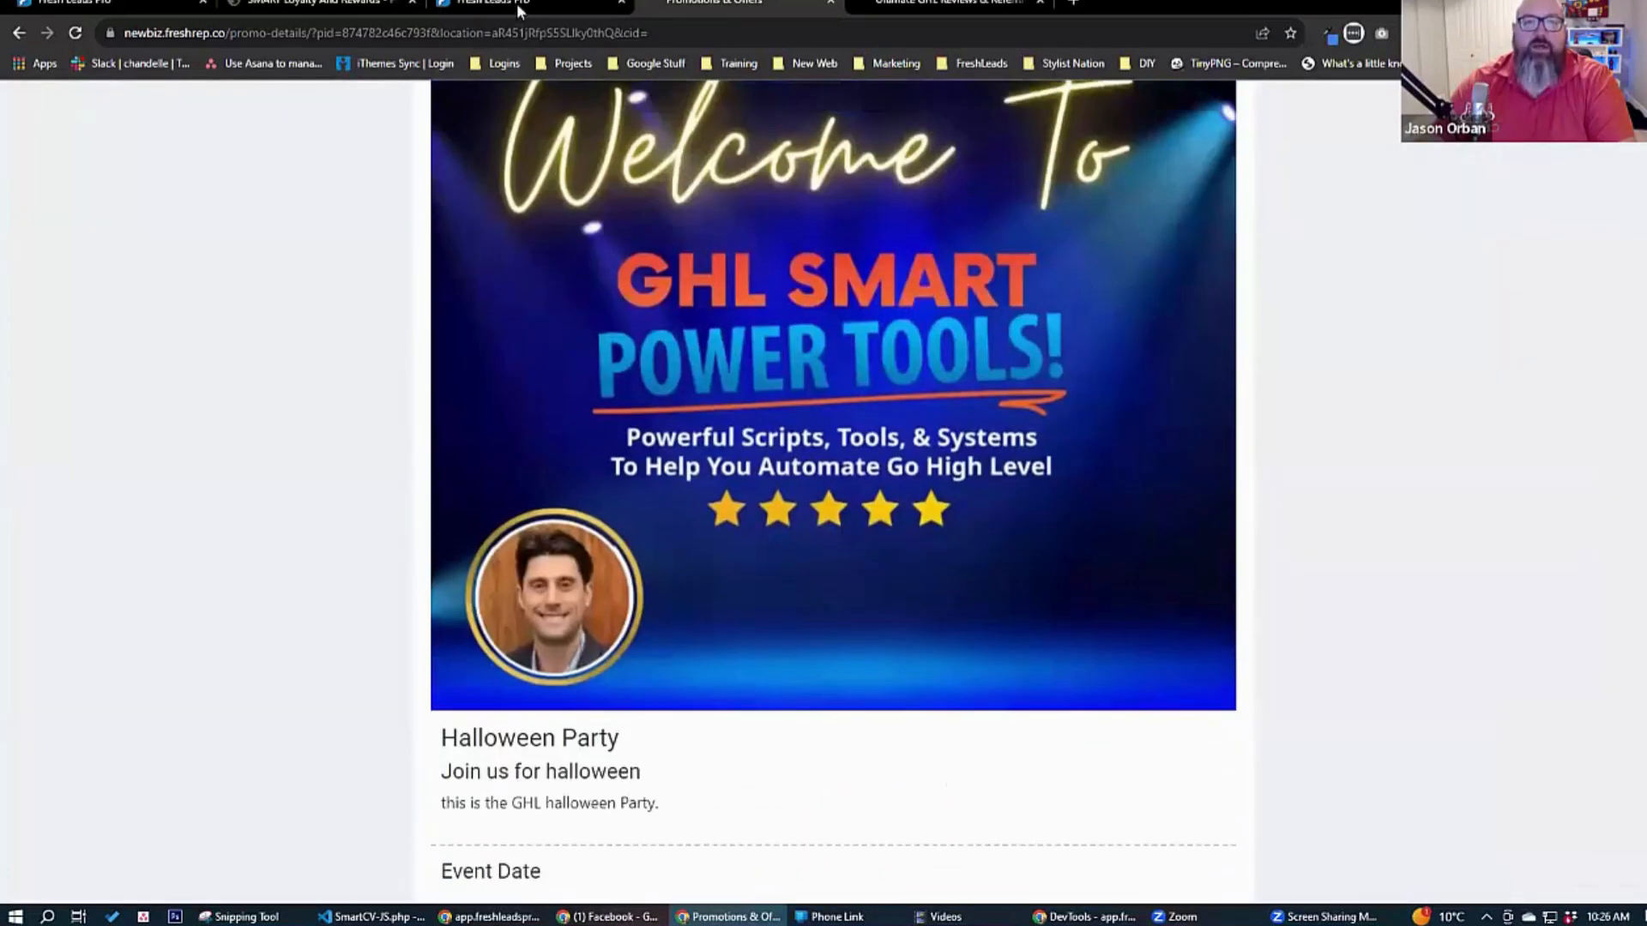
click(319, 4)
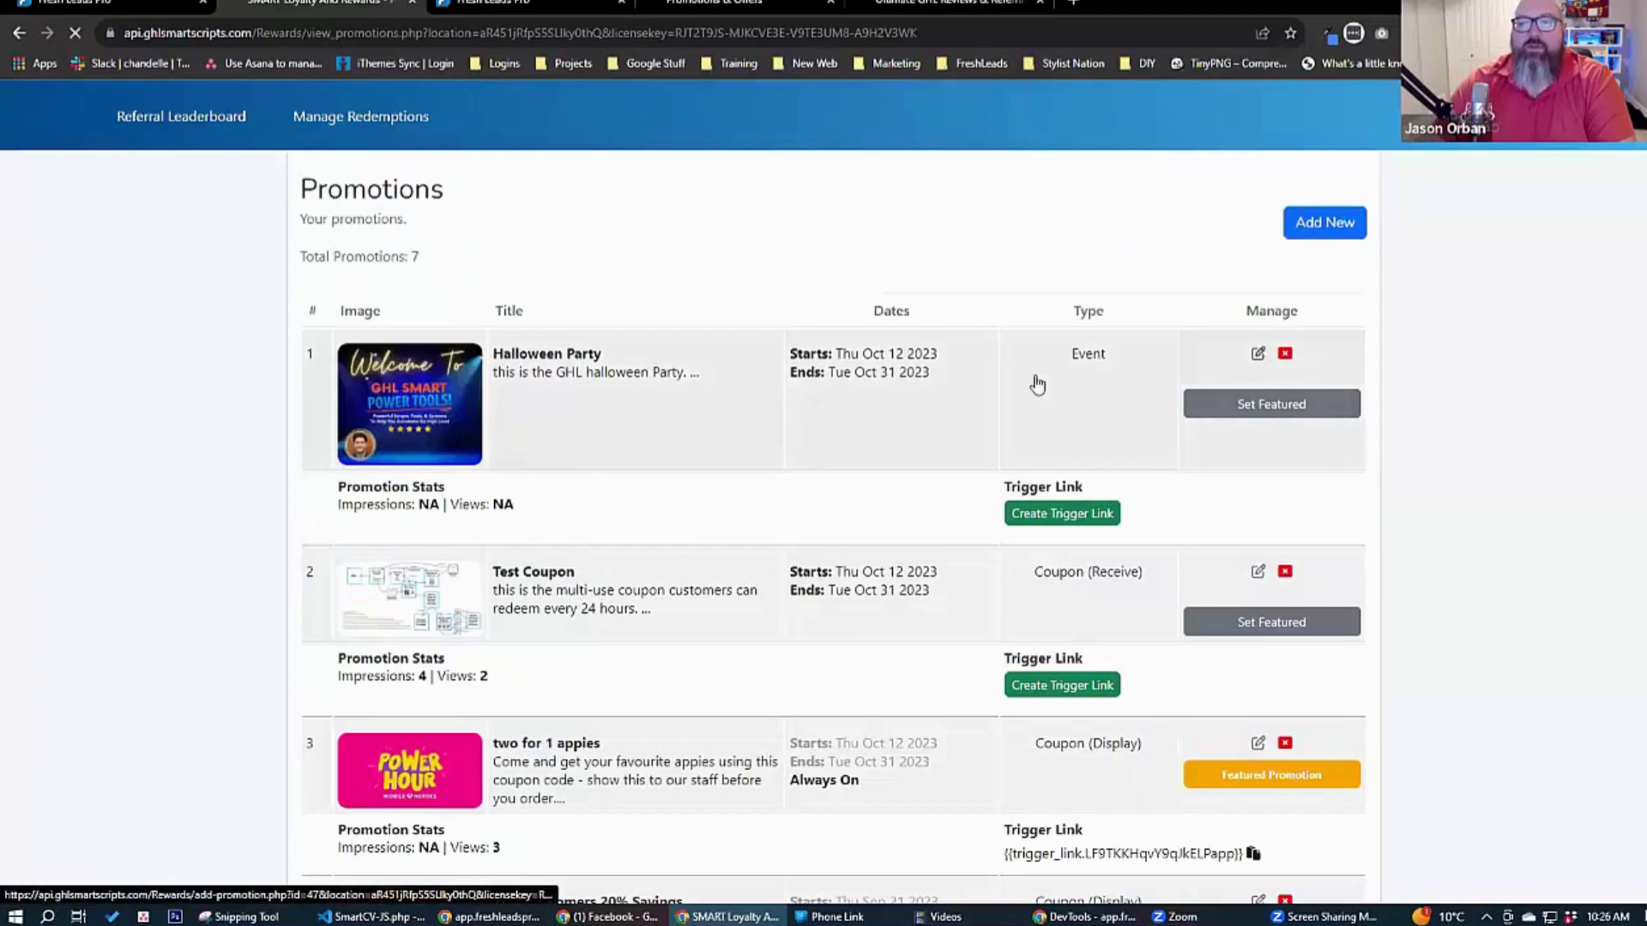
scroll(244, 403, down, 4)
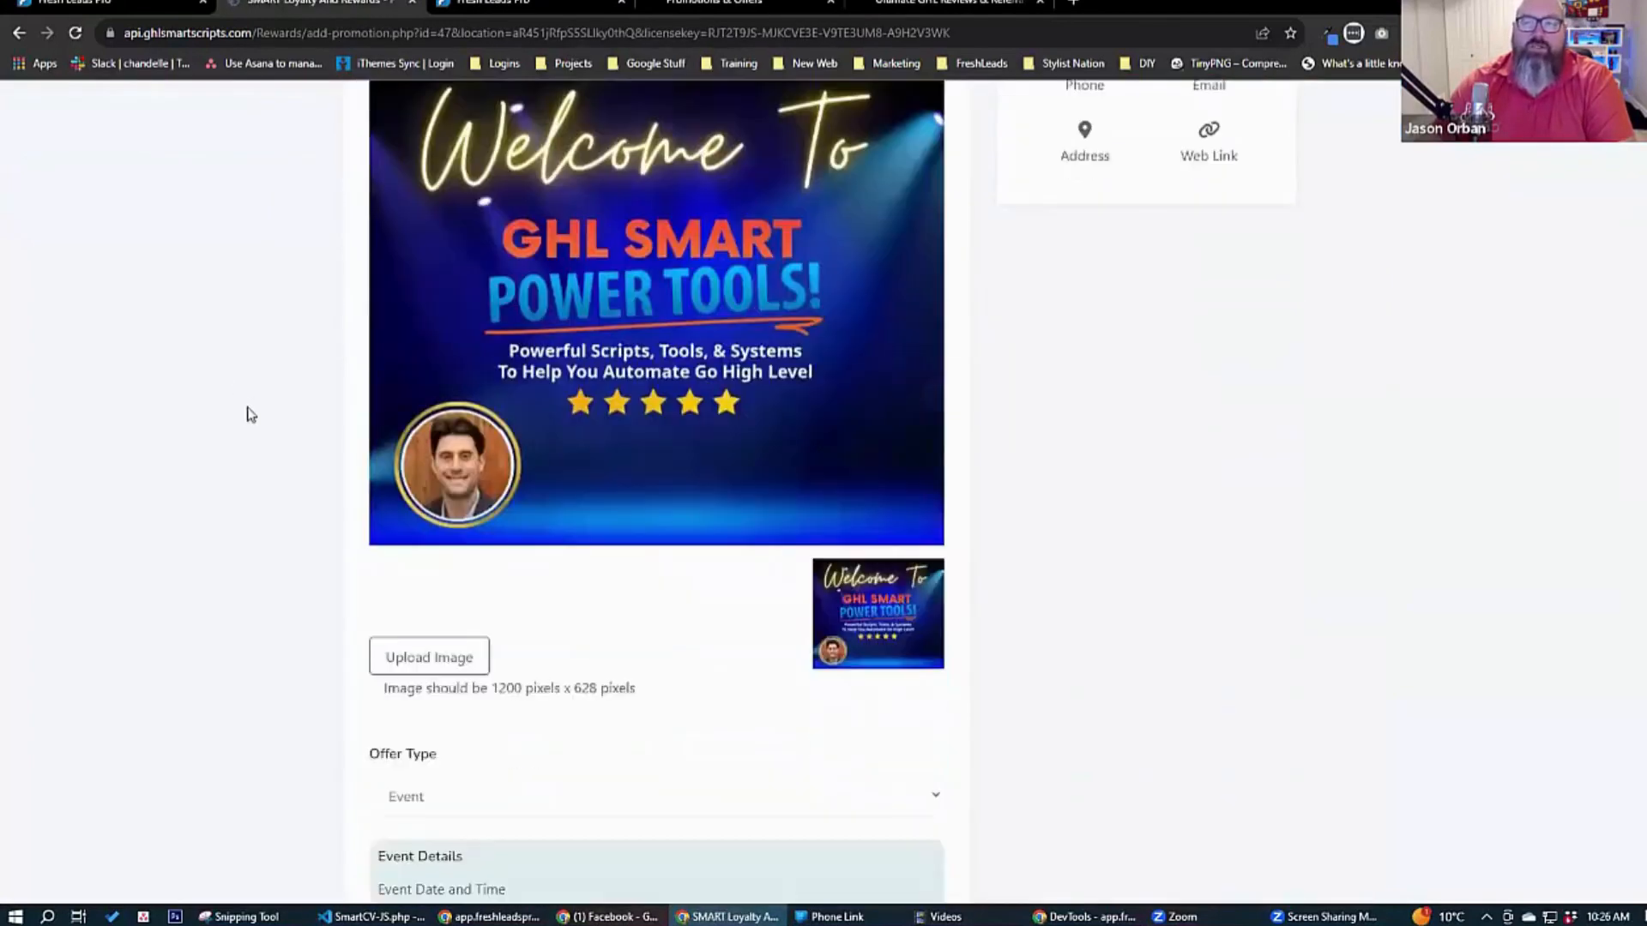
scroll(247, 415, up, 2)
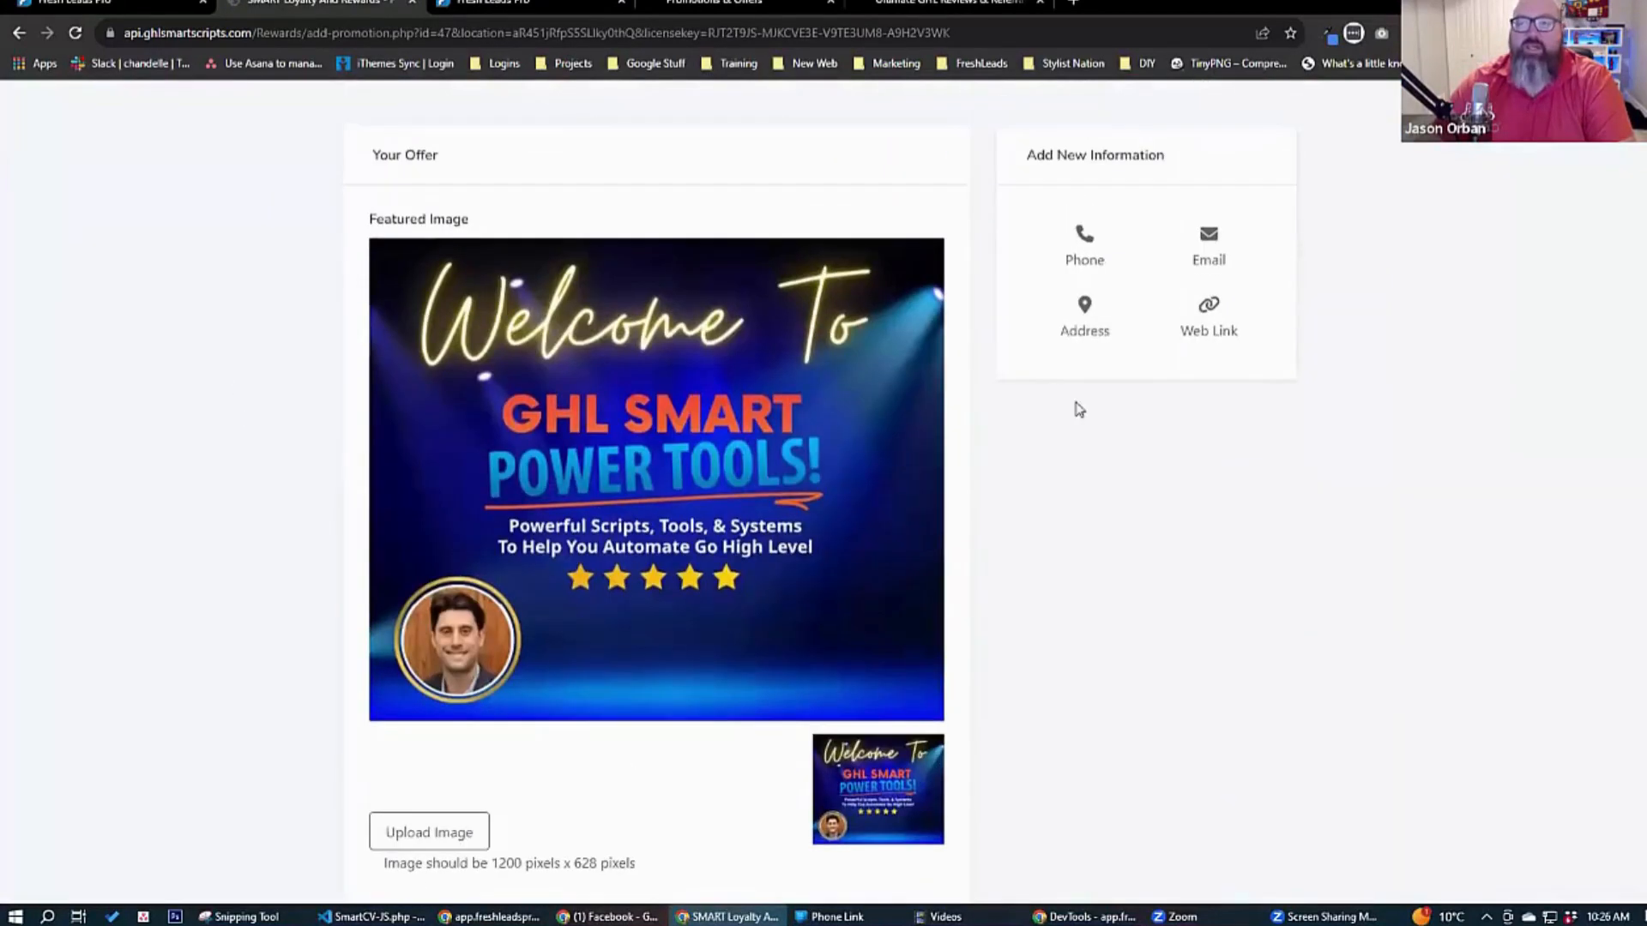
click(1210, 317)
click(569, 651)
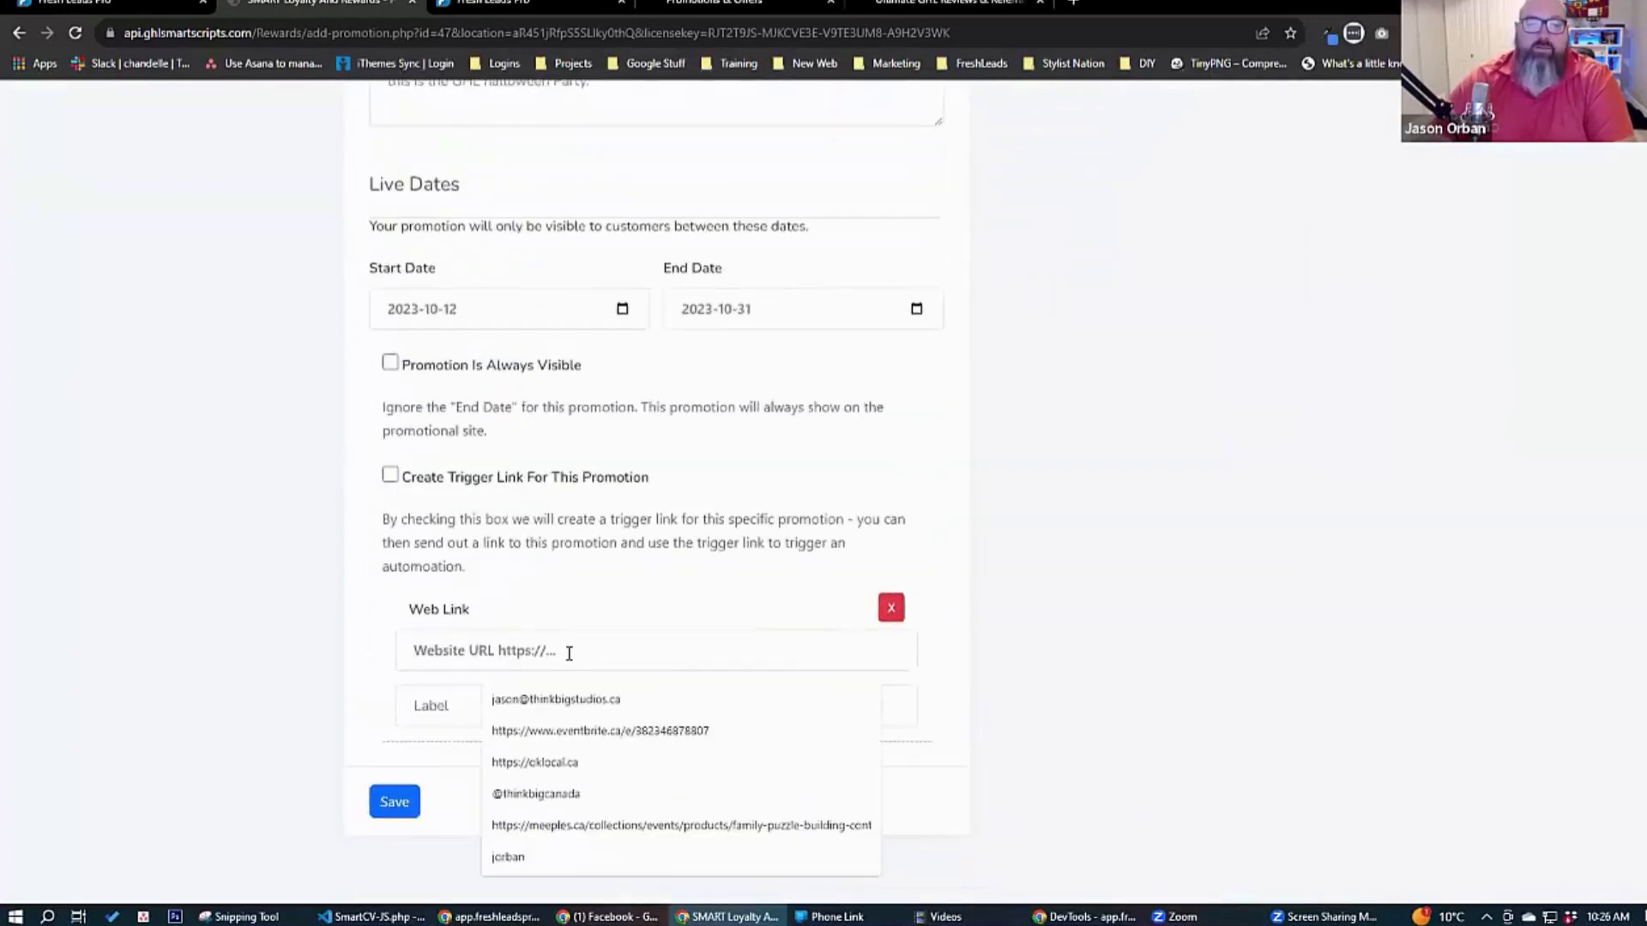
text(https:)
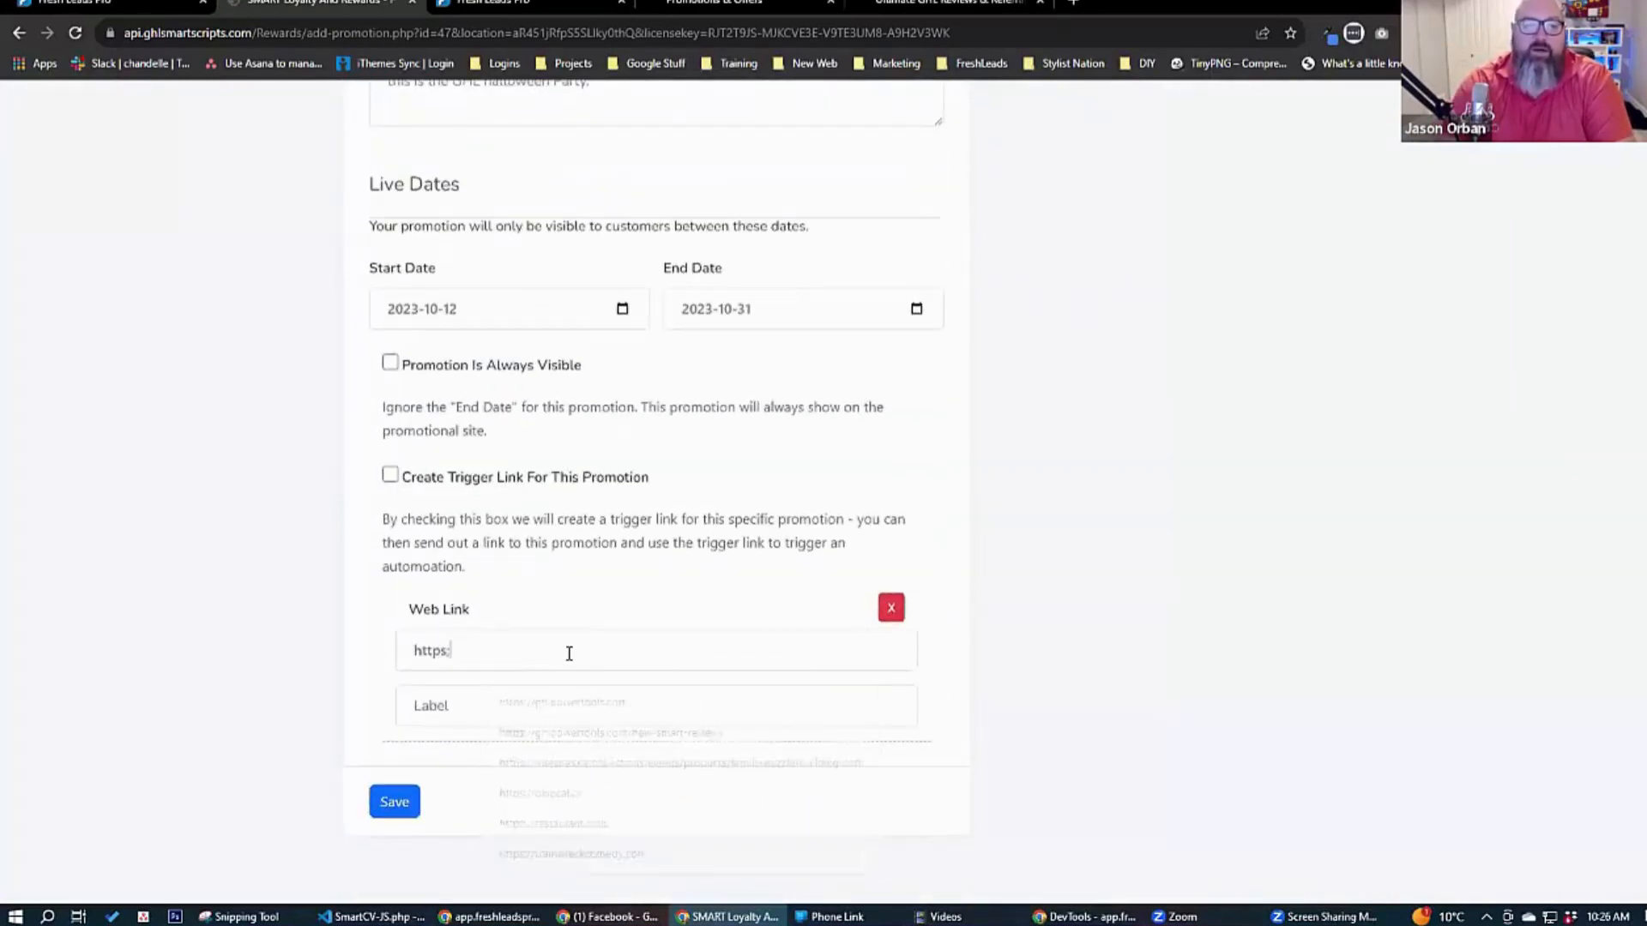
text(//)
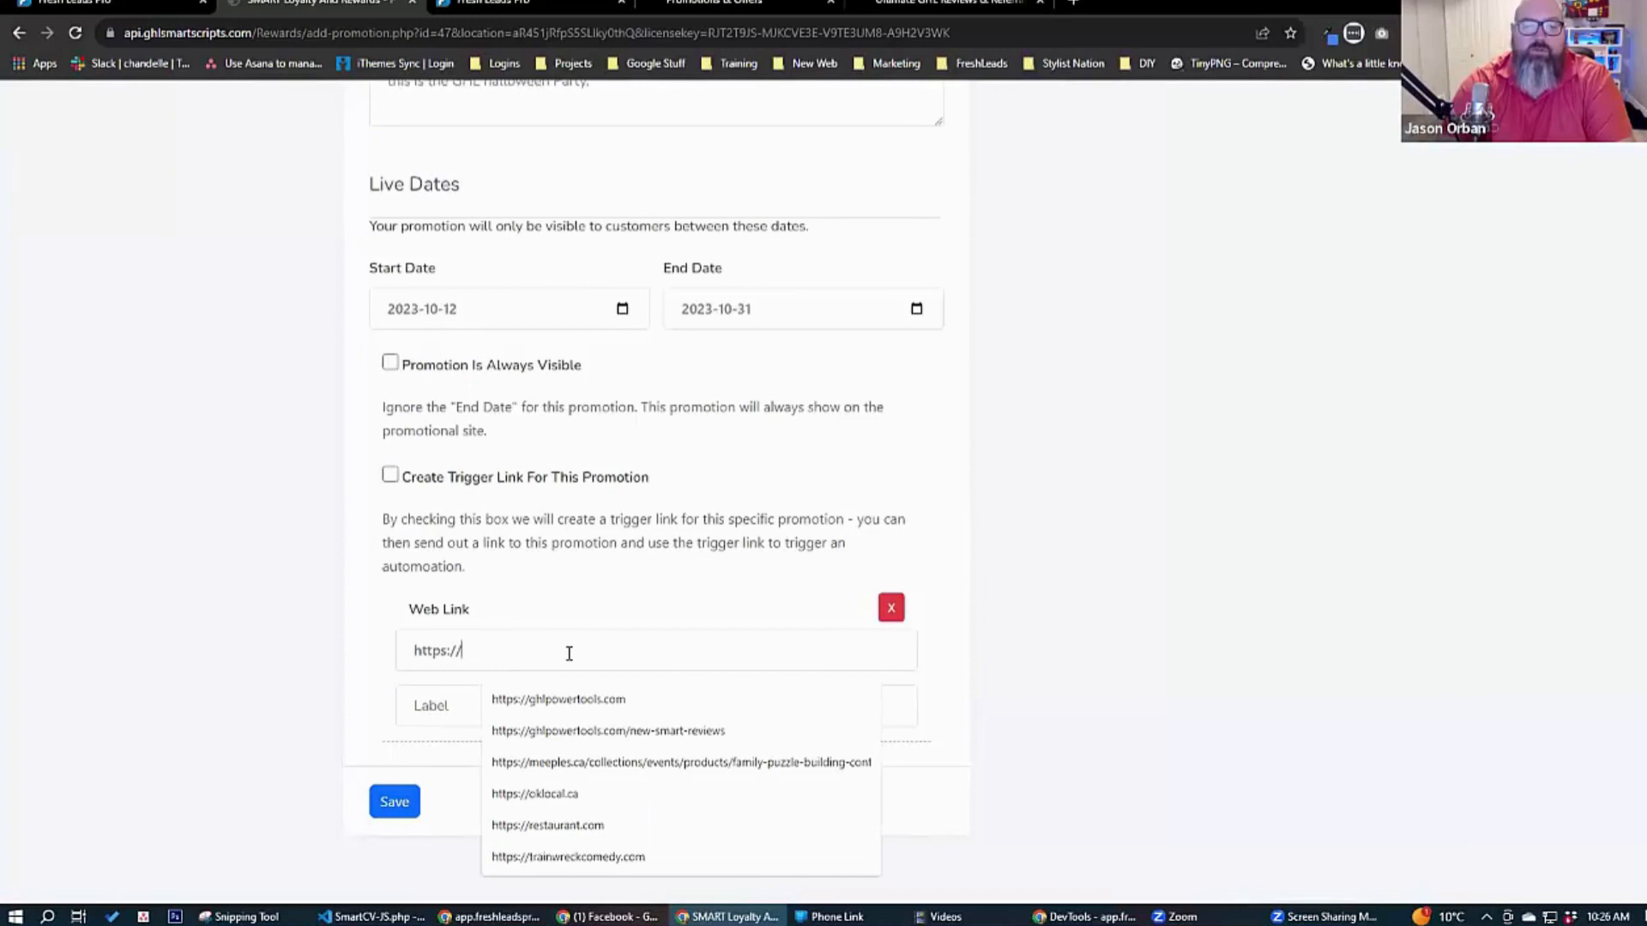
text(ht)
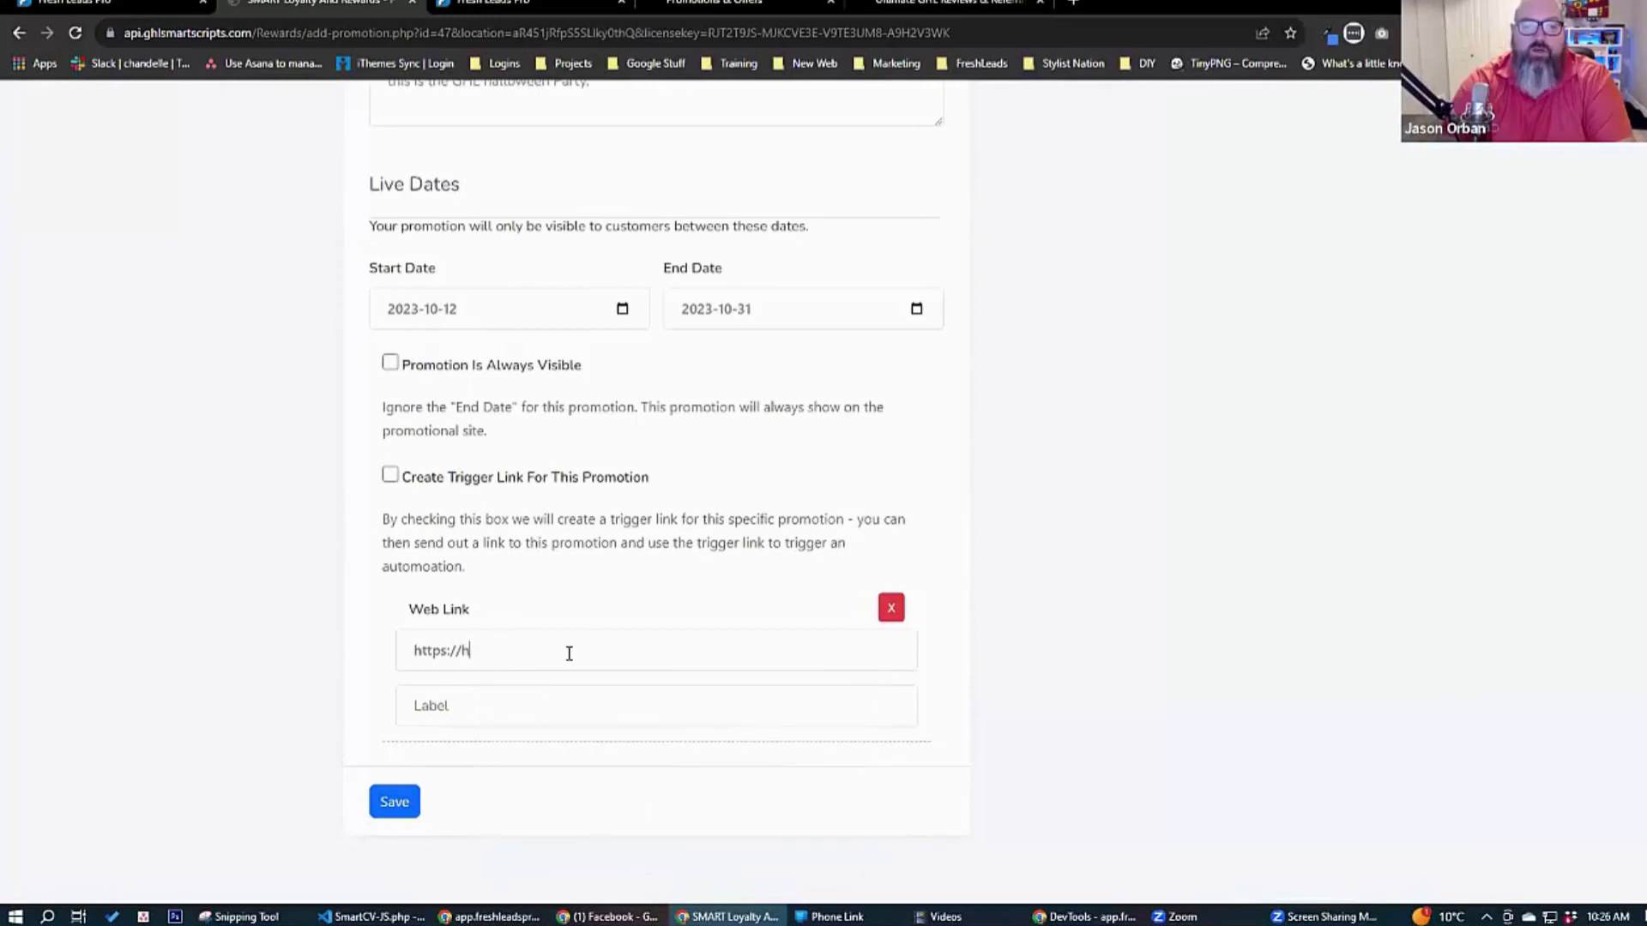
key(BackSpace)
text(ghlpower)
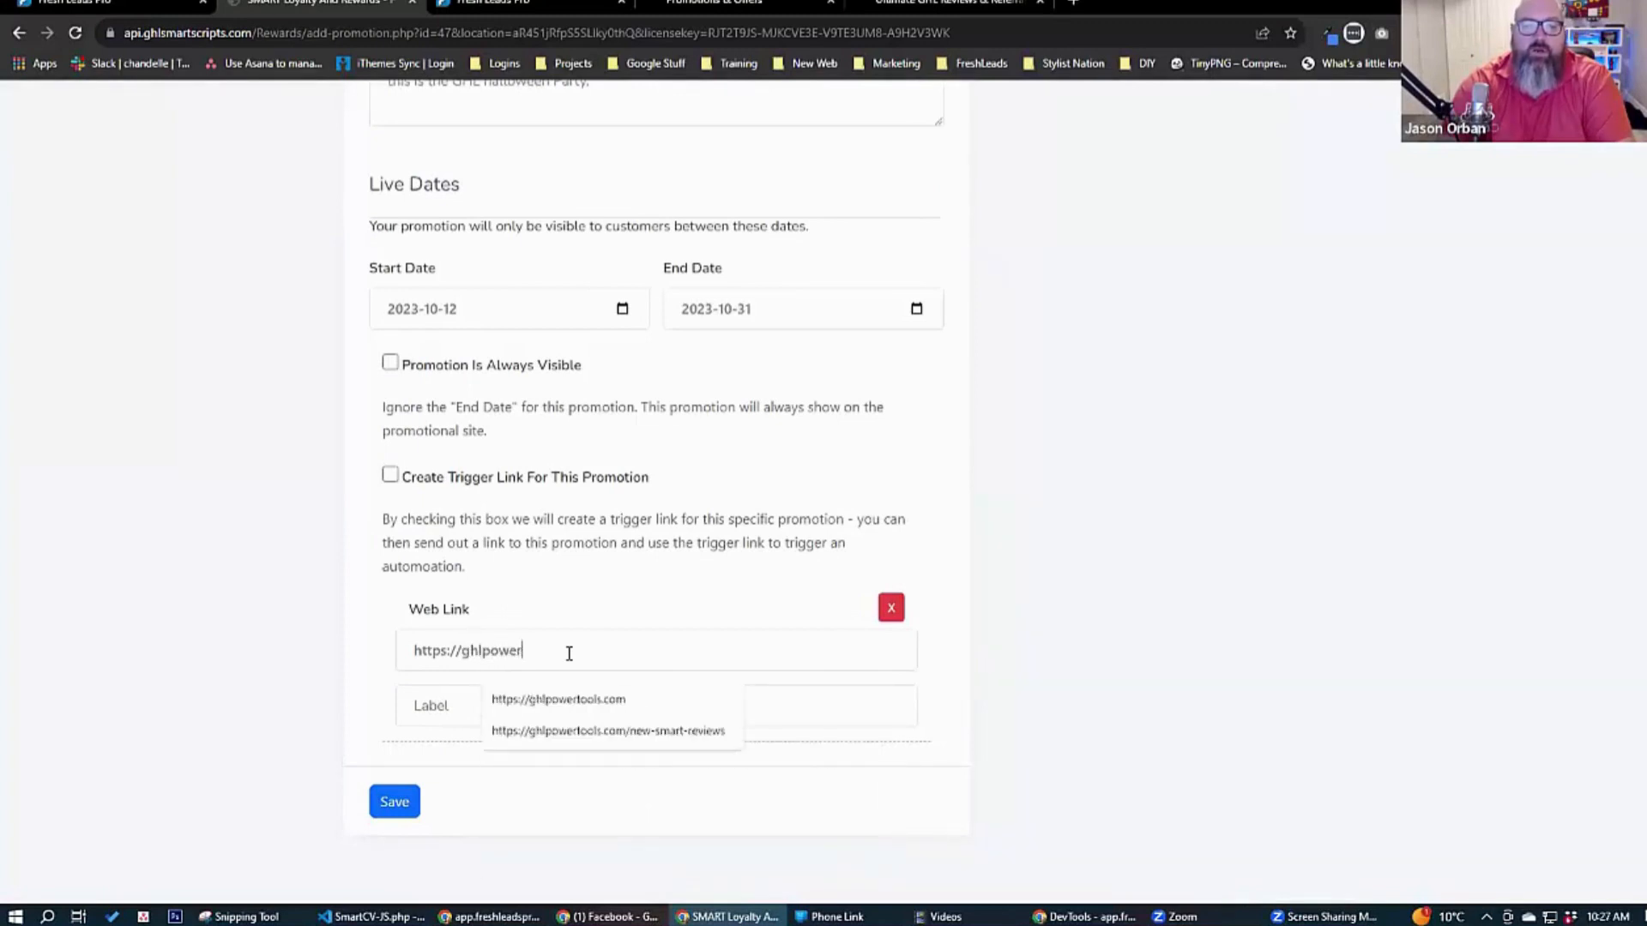
text(tools.com)
key(Tab)
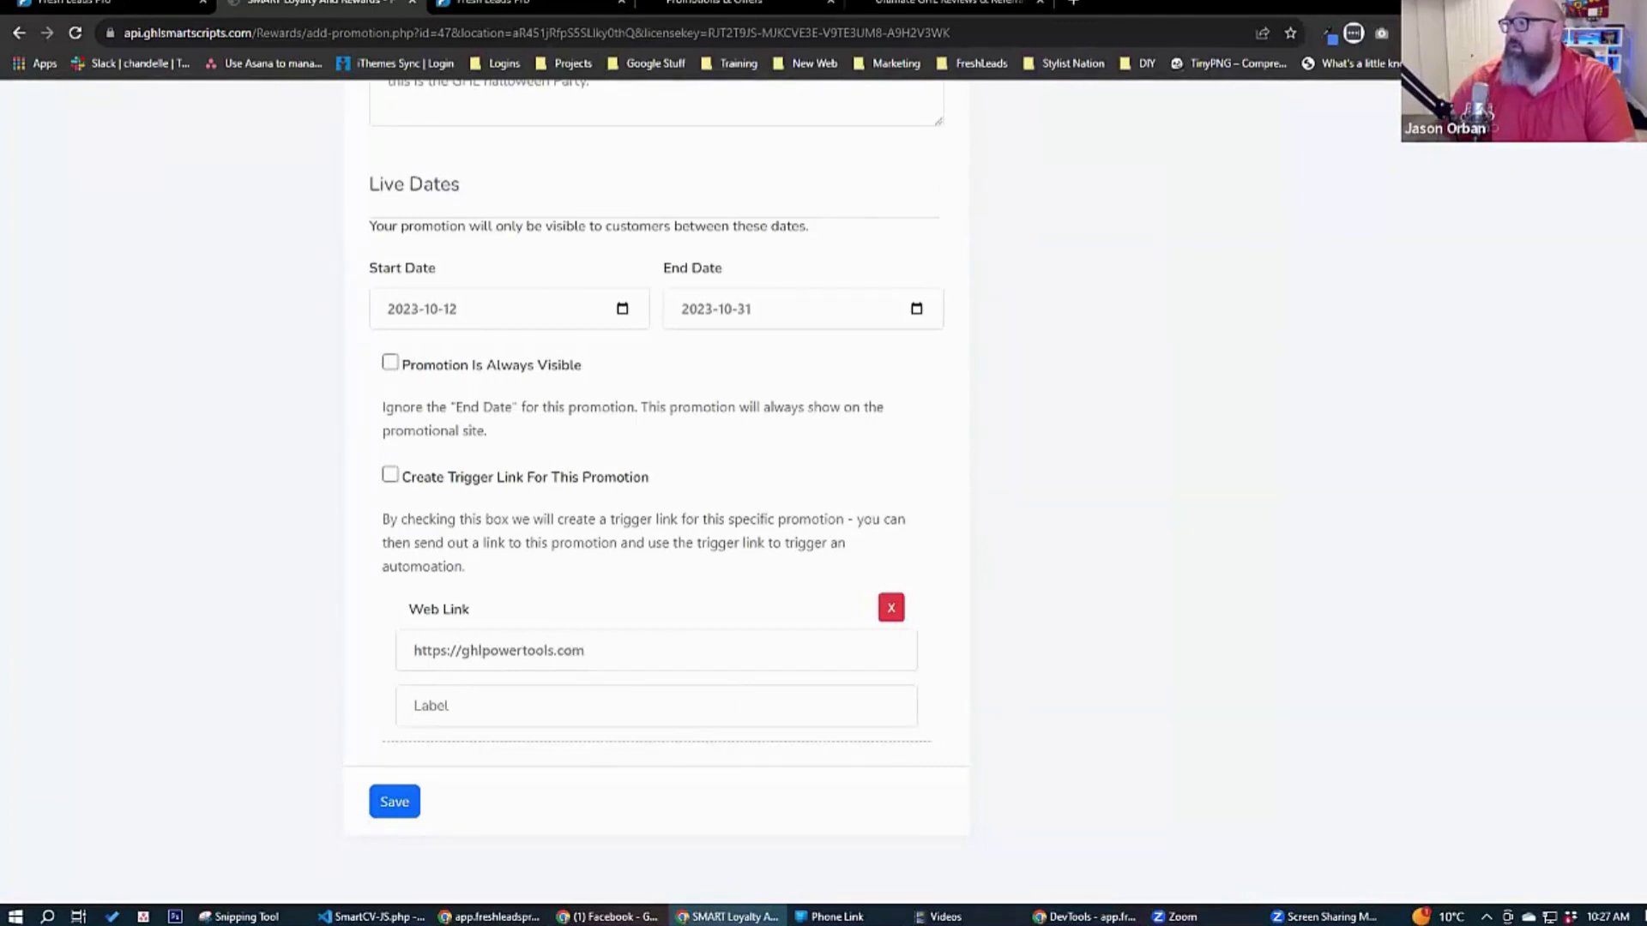
Label the web link "Buy Your Tickets Here." and save the Halloween Party promotion.
click(564, 713)
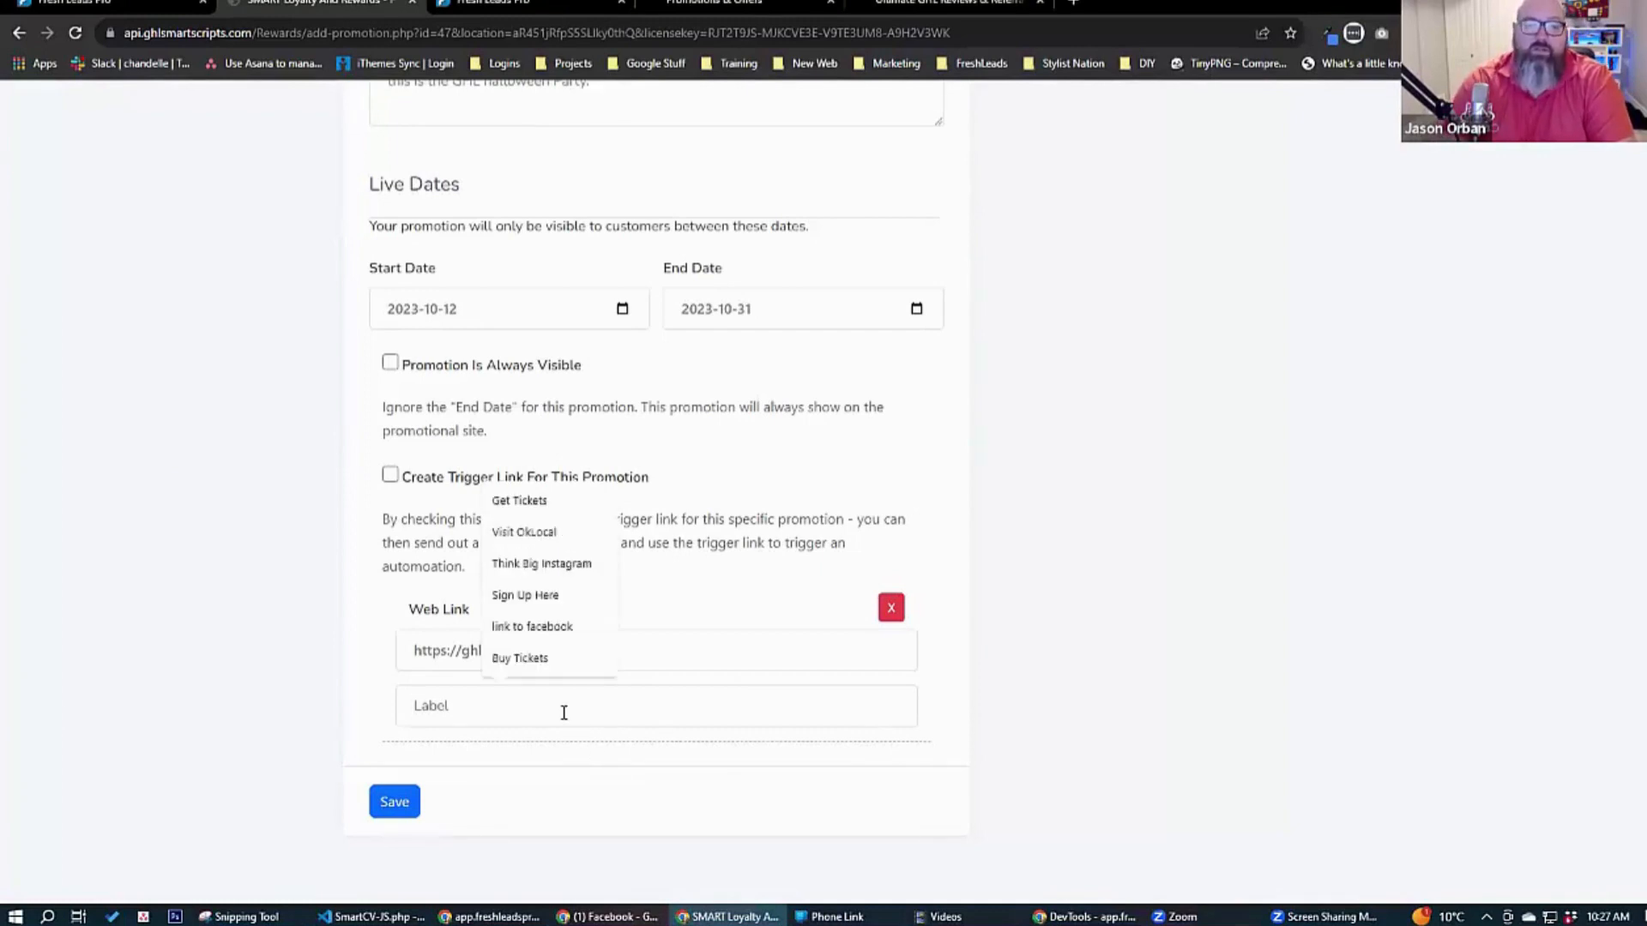
text(Buy Your Tickets Here.)
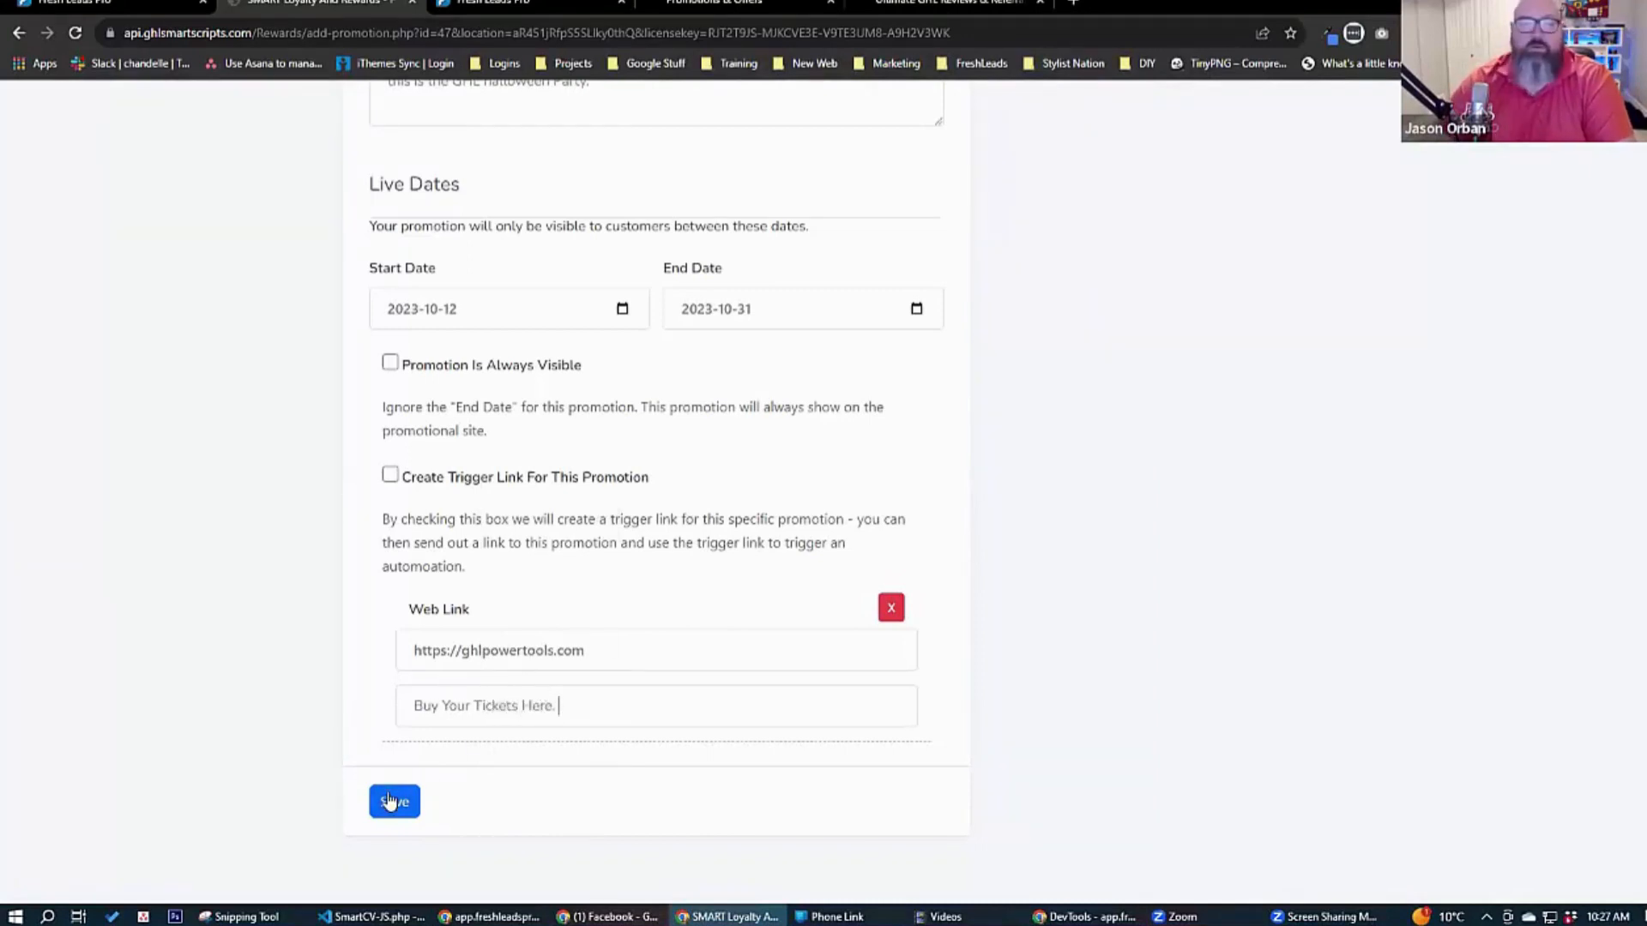
click(394, 802)
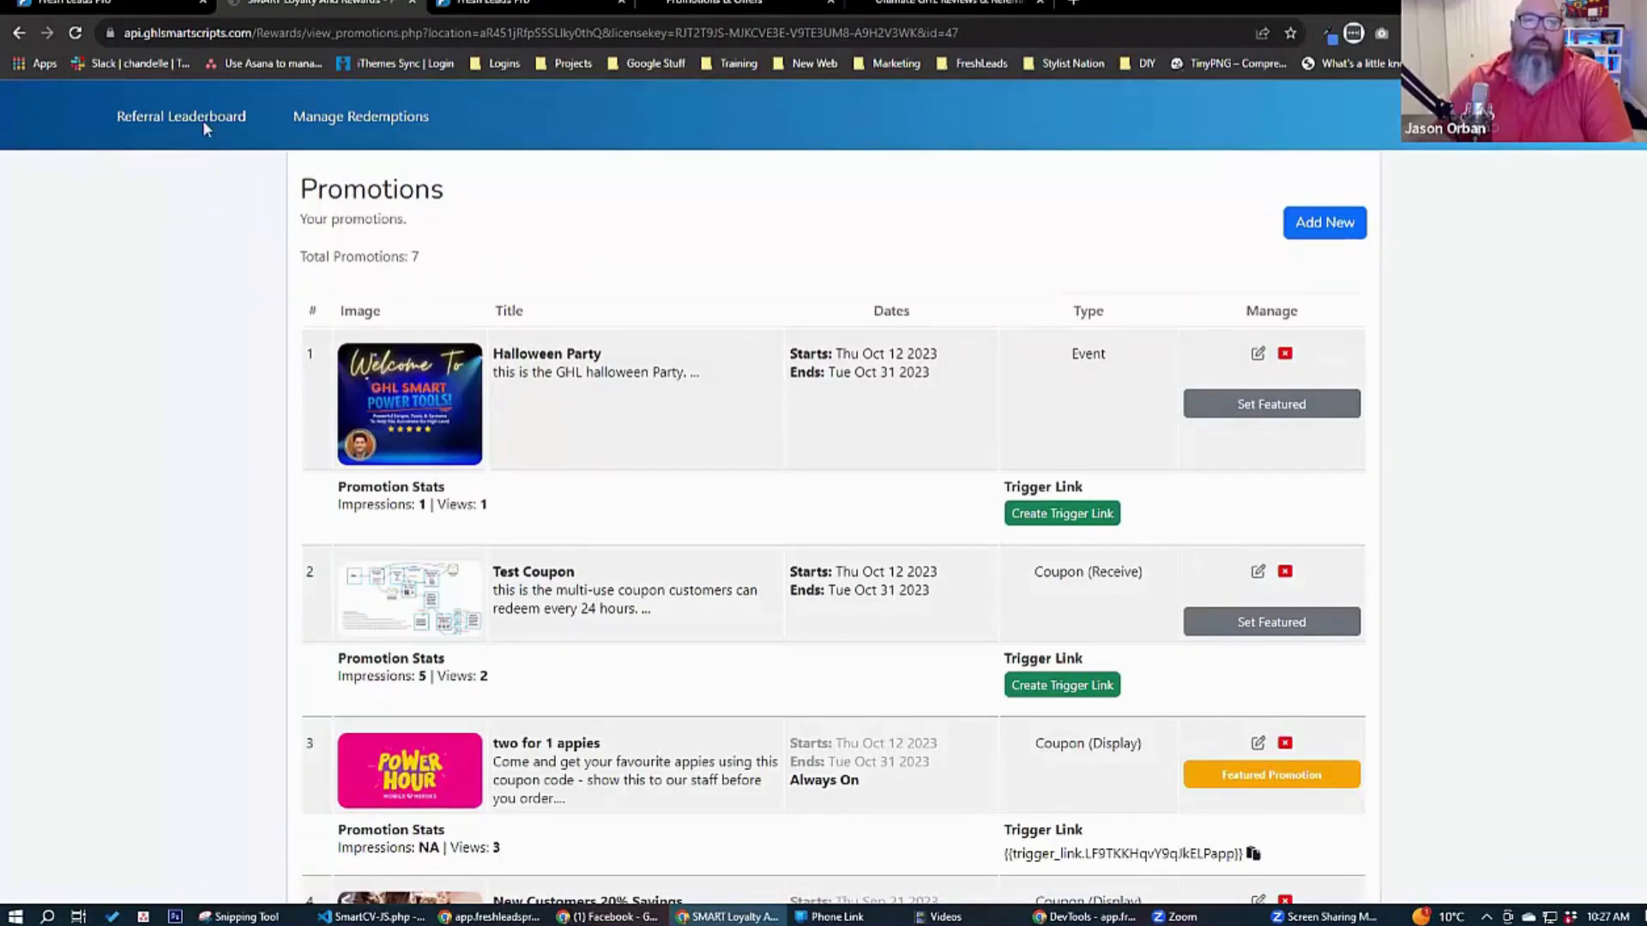
Reload the customer's Halloween Party page, test the ticket link and close the page it opens.
click(748, 3)
click(75, 35)
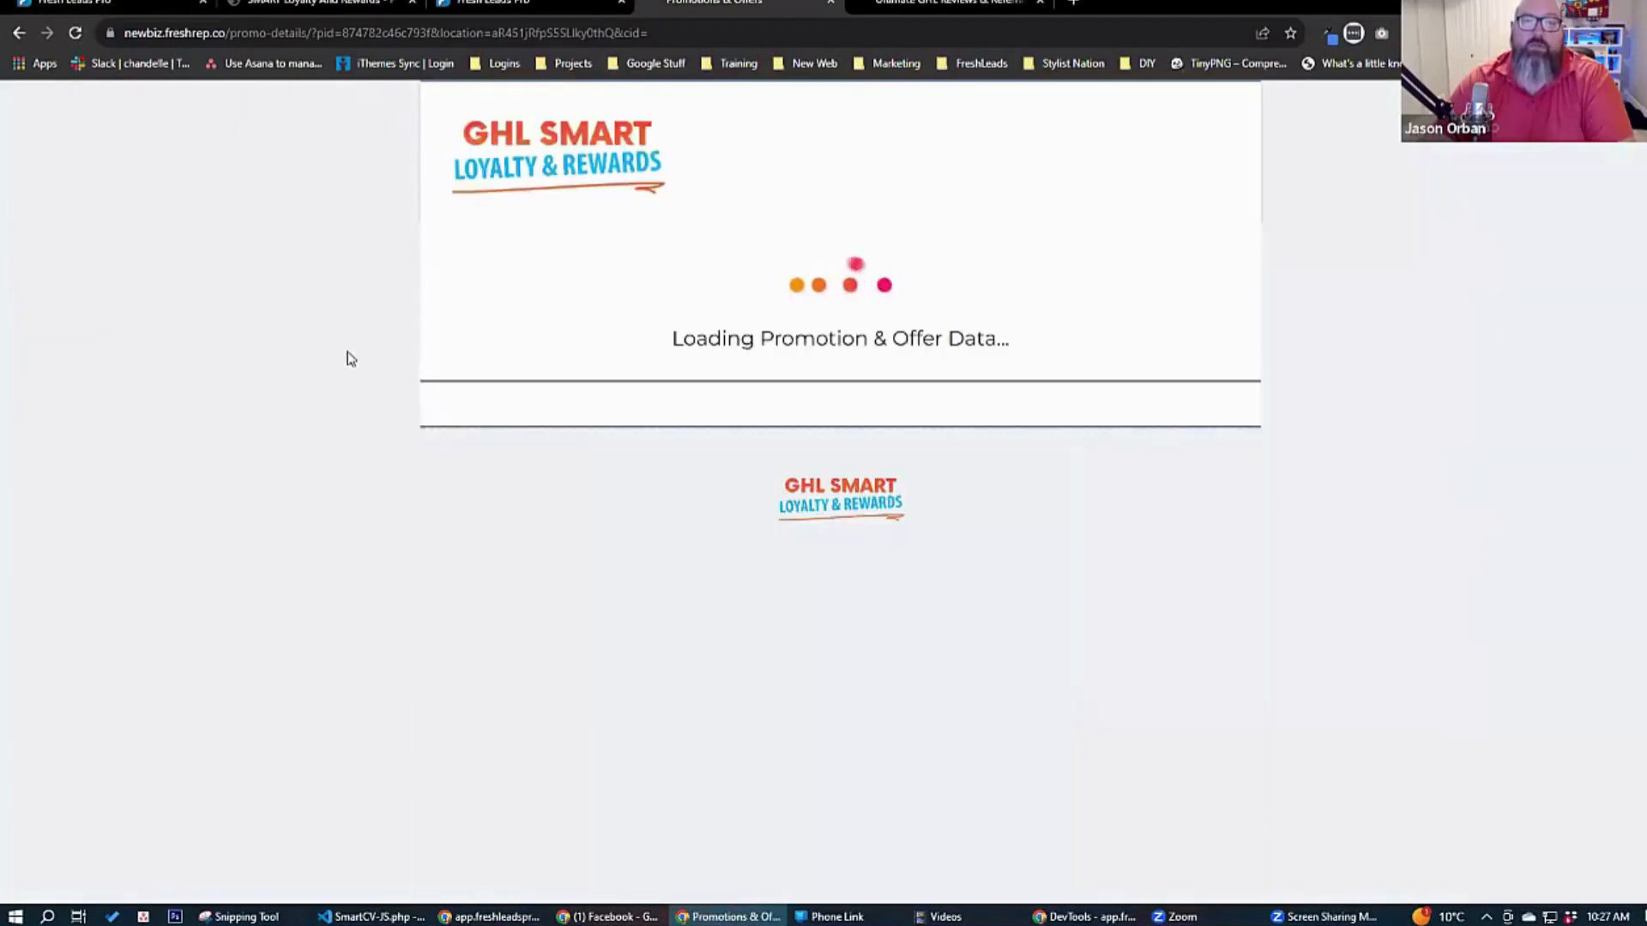
scroll(759, 632, down, 2)
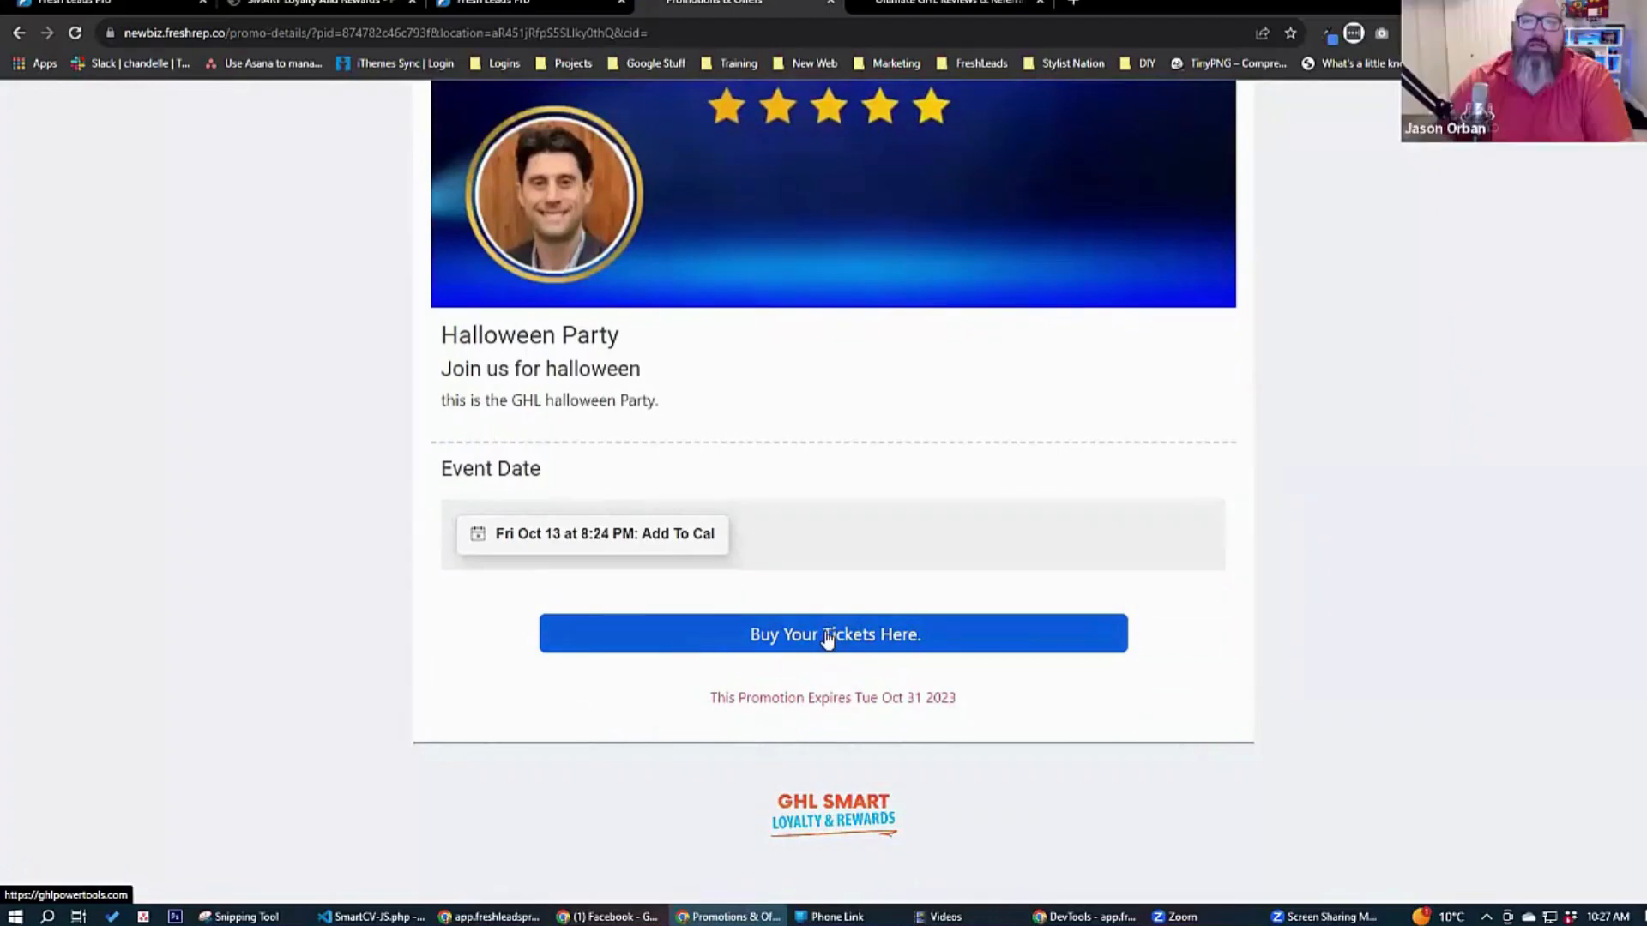
click(827, 636)
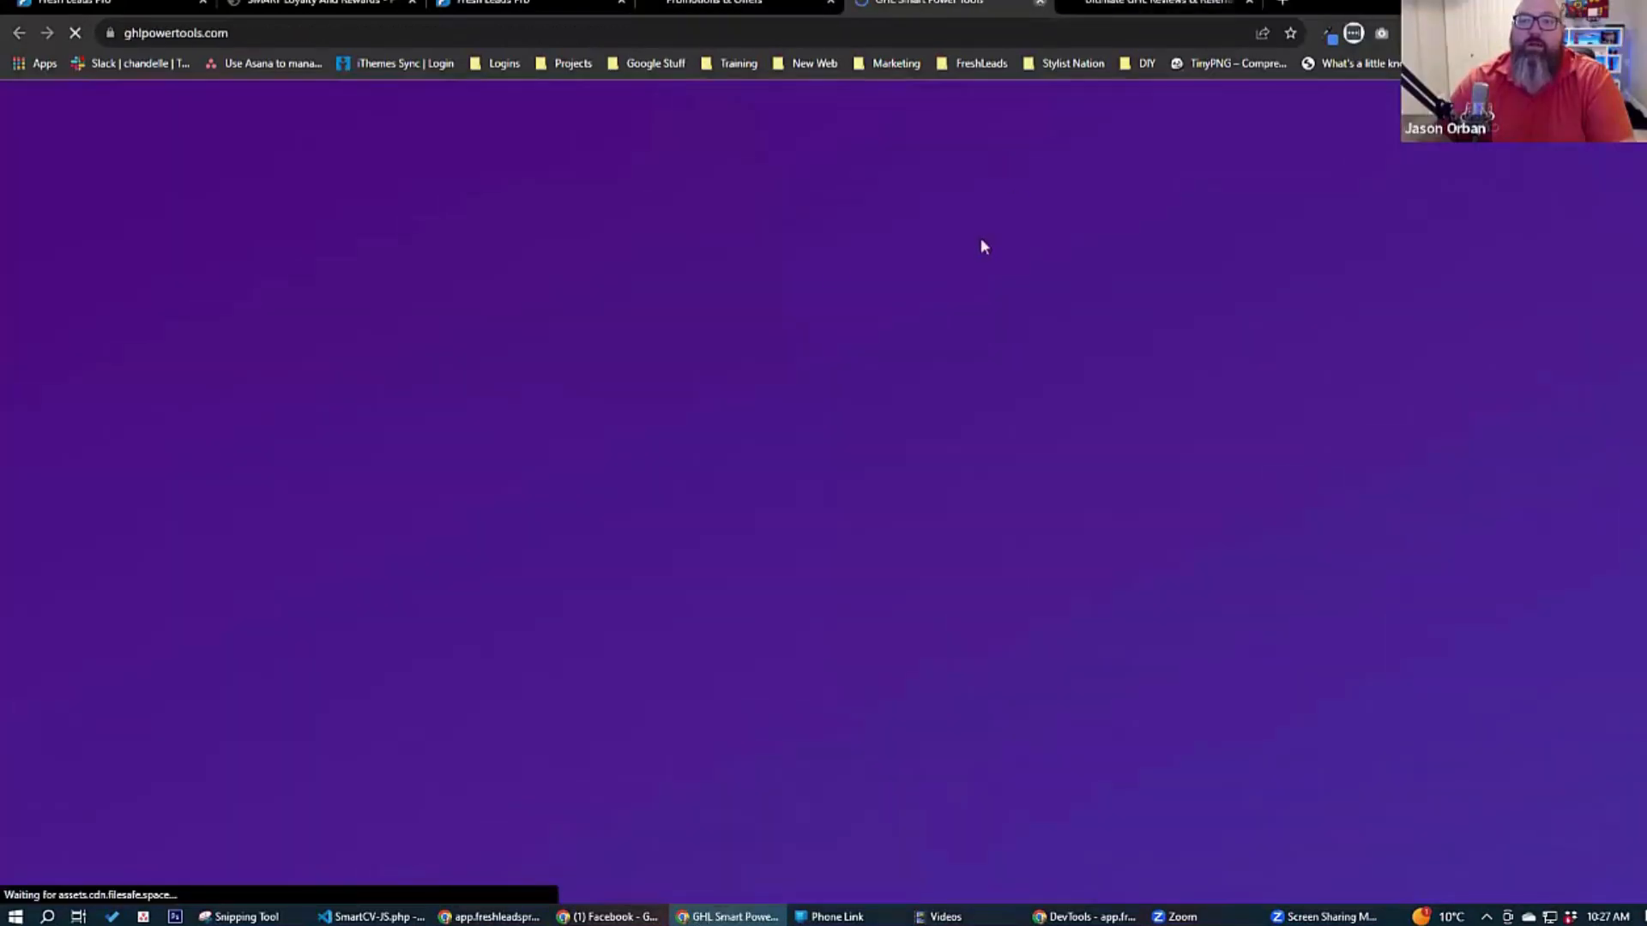
key(ctrl+w)
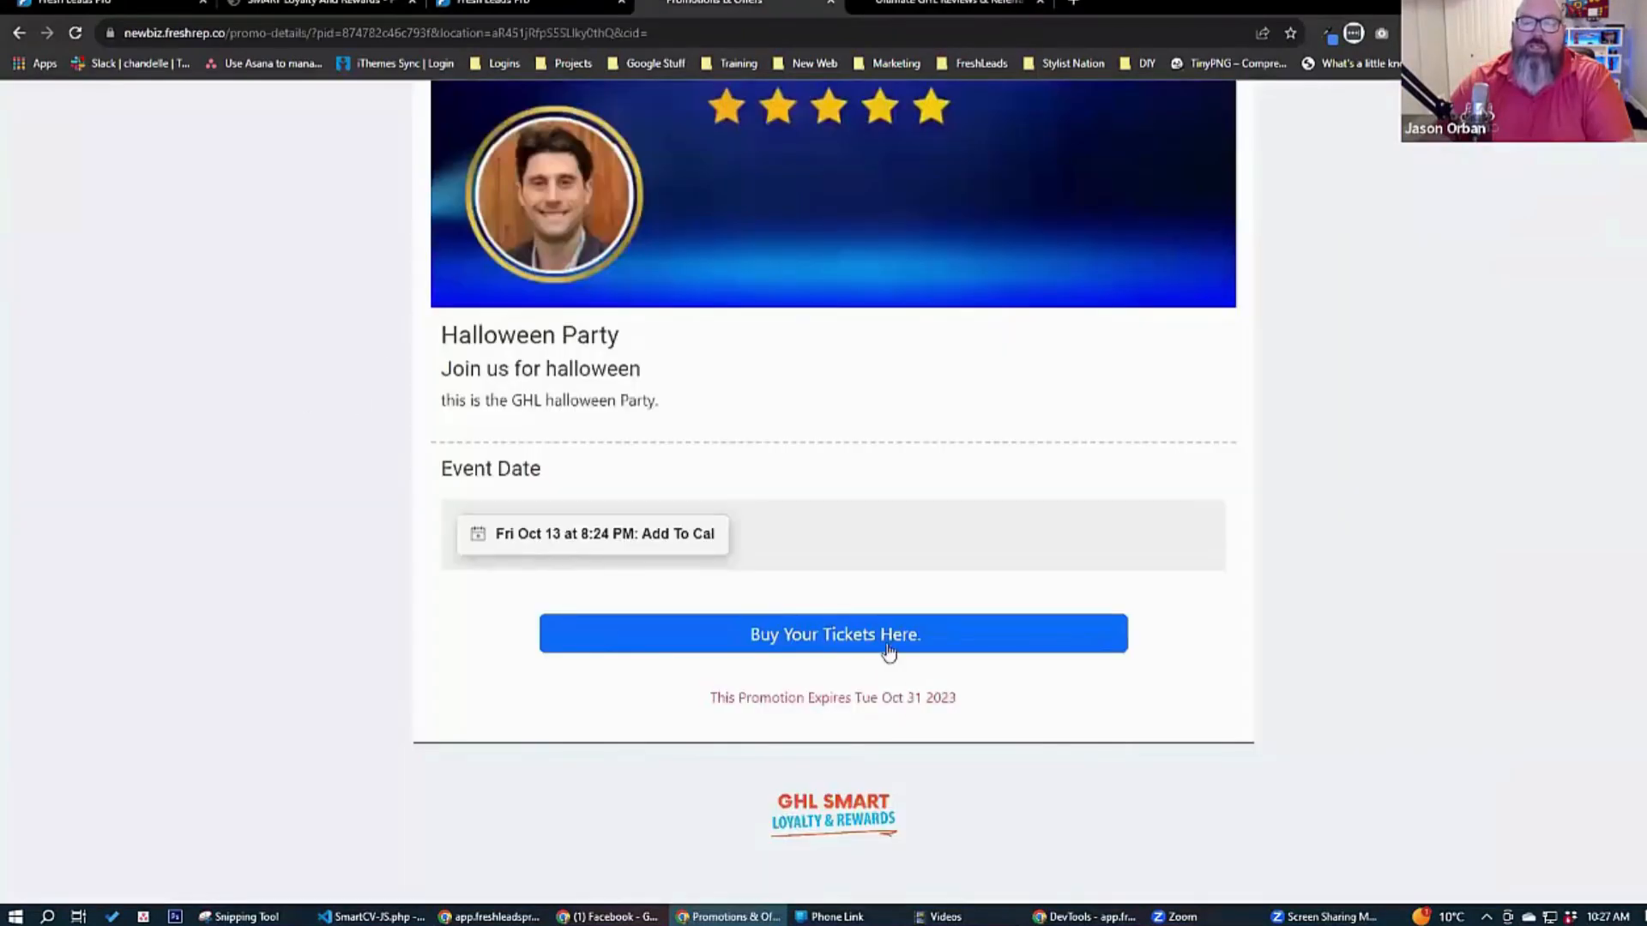
Return to the promotions list and start creating a new promotion.
click(522, 6)
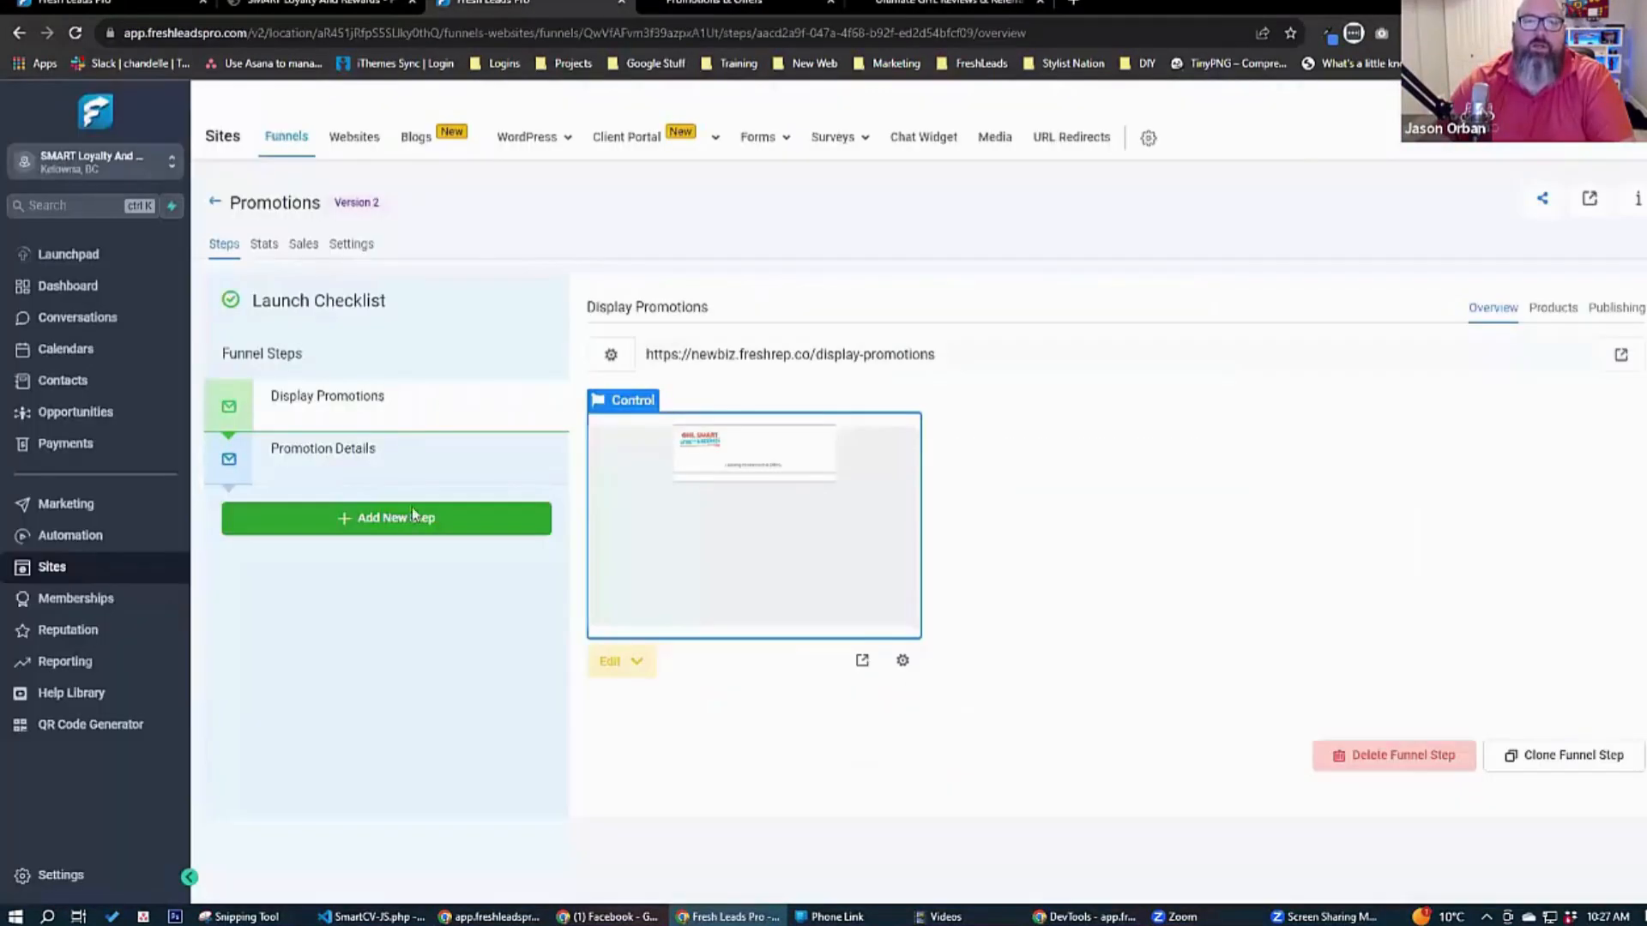
click(326, 4)
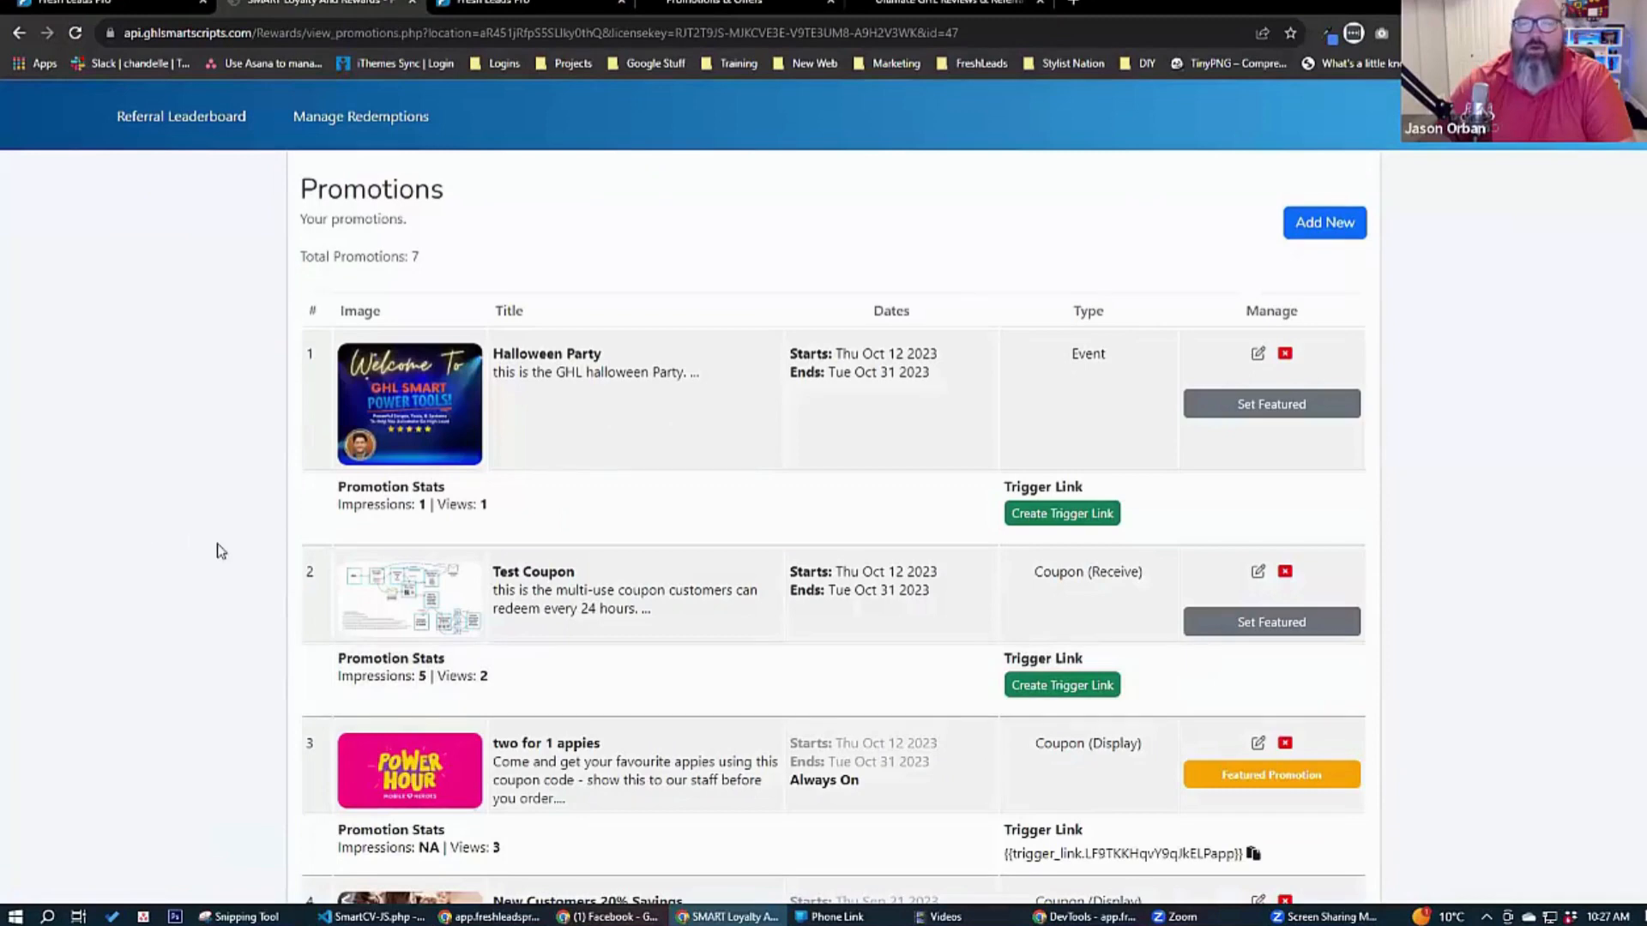
click(1322, 225)
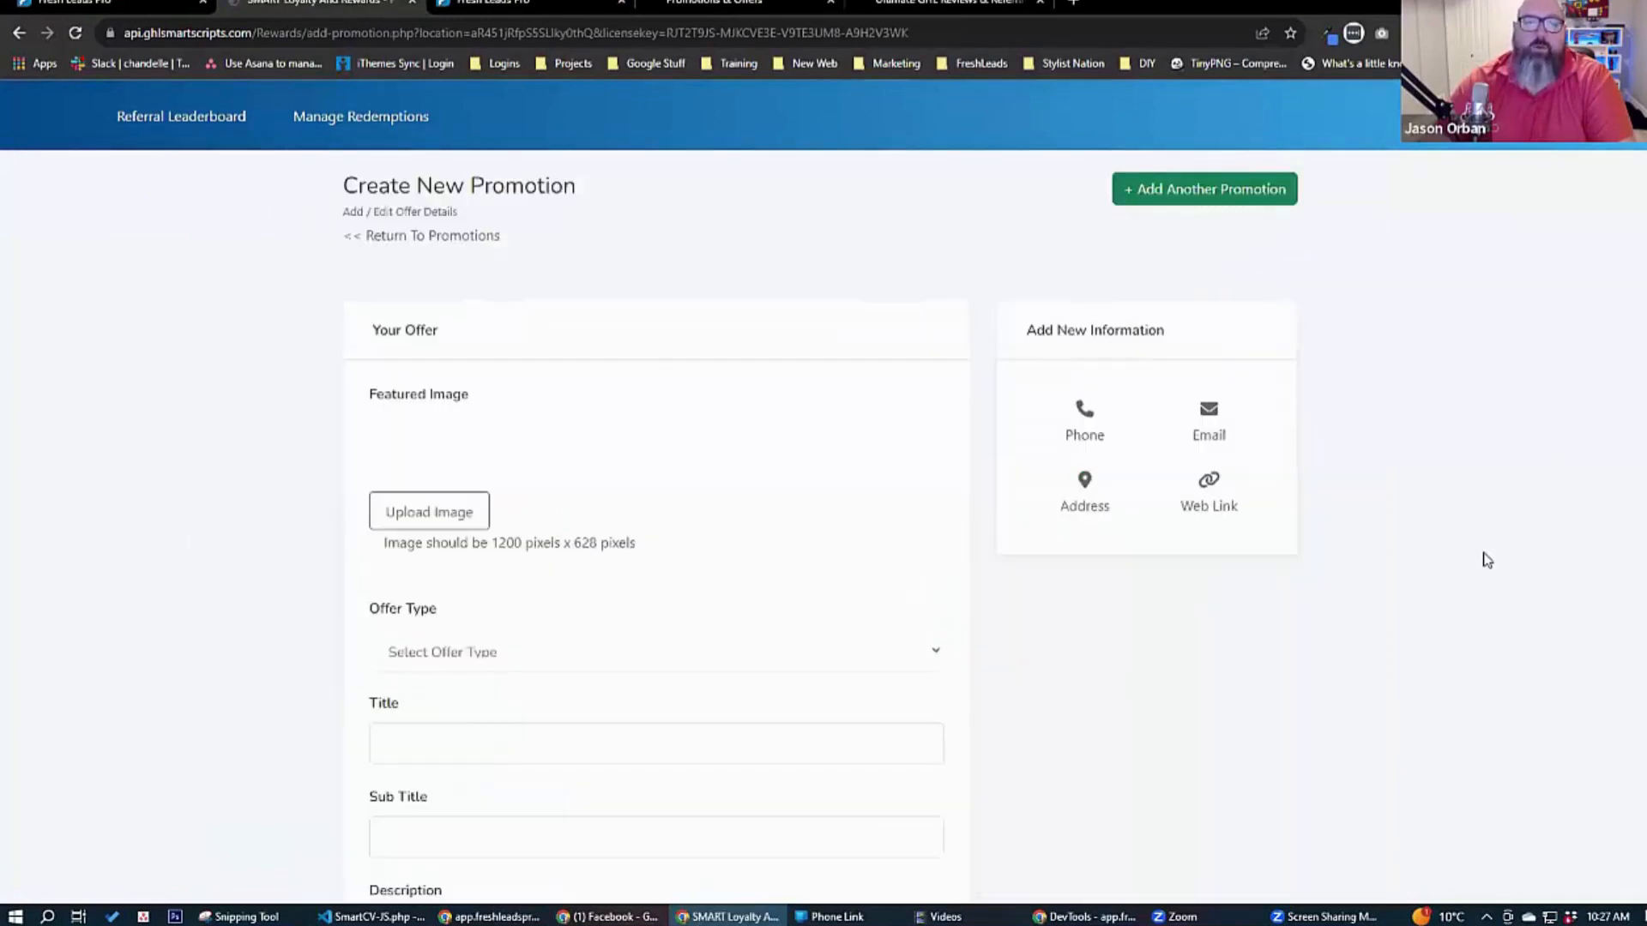
scroll(1487, 559, down, 3)
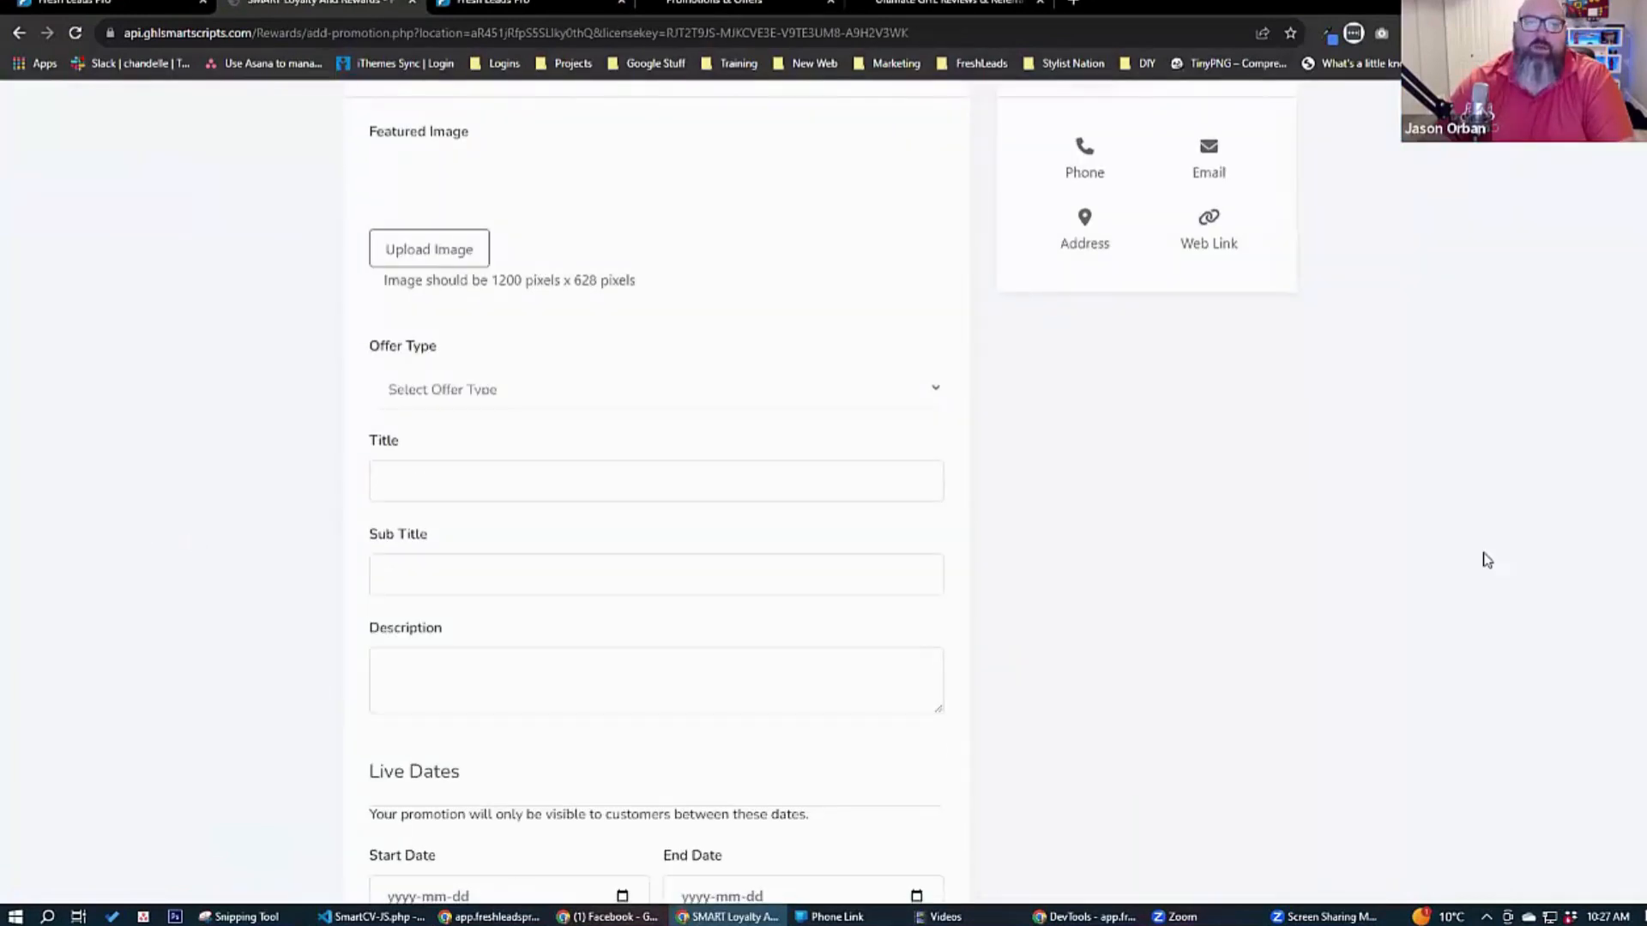
Open the forms list in Fresh Leads Pro and switch to the SMART REVIEWS - Live Testing Account sub-account.
click(97, 6)
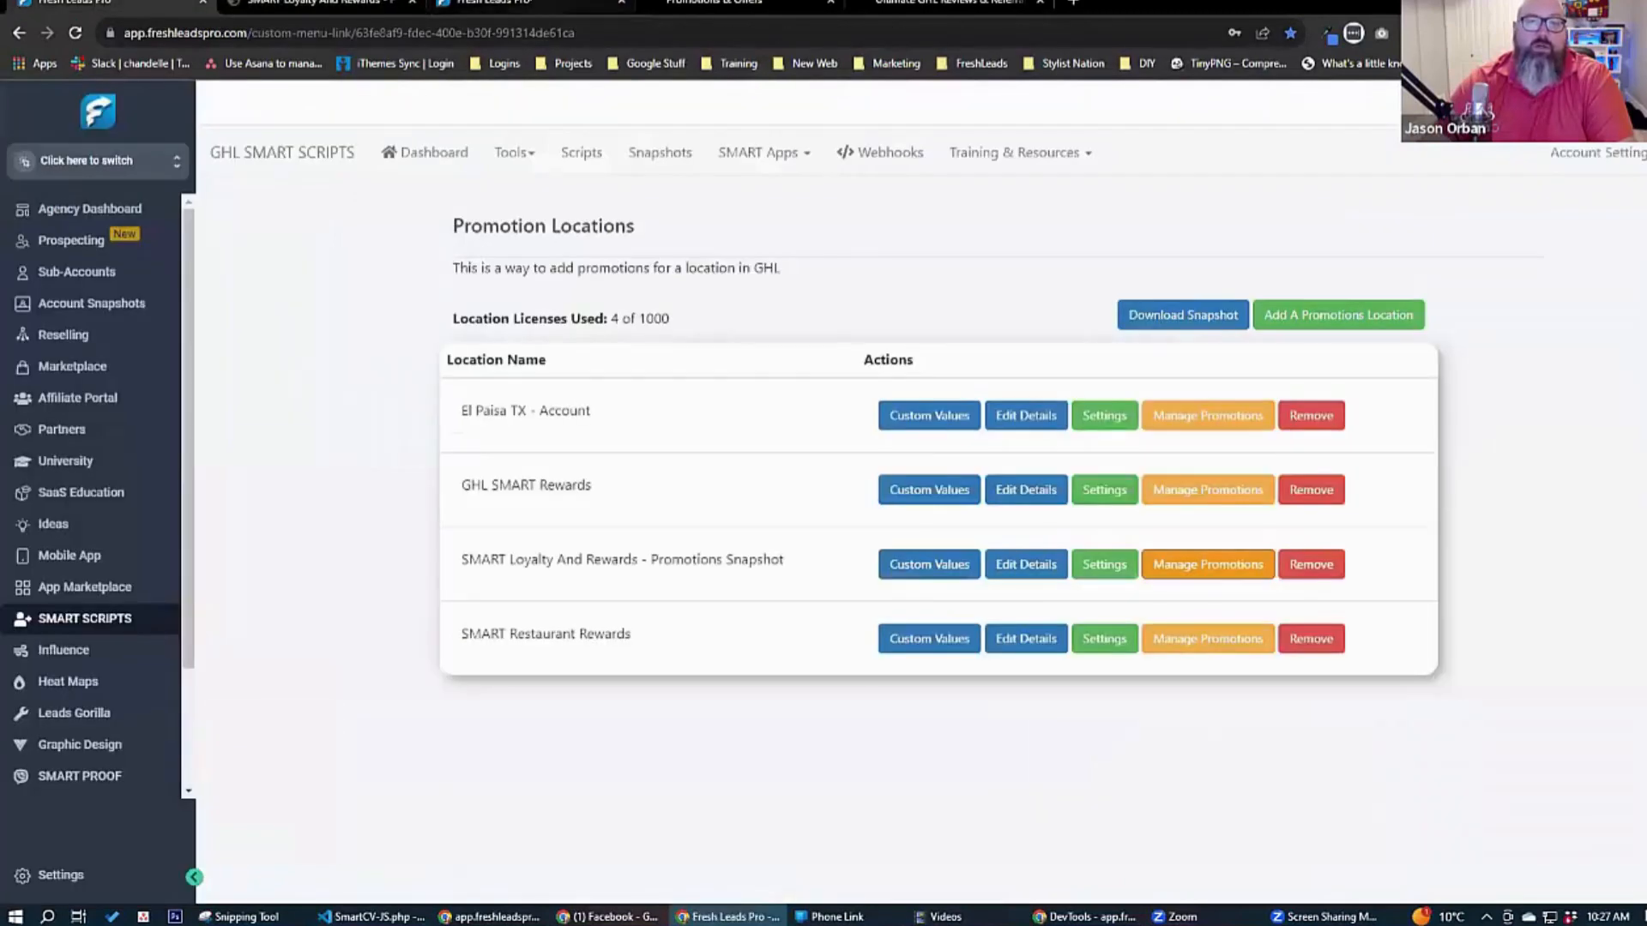
click(549, 4)
click(757, 140)
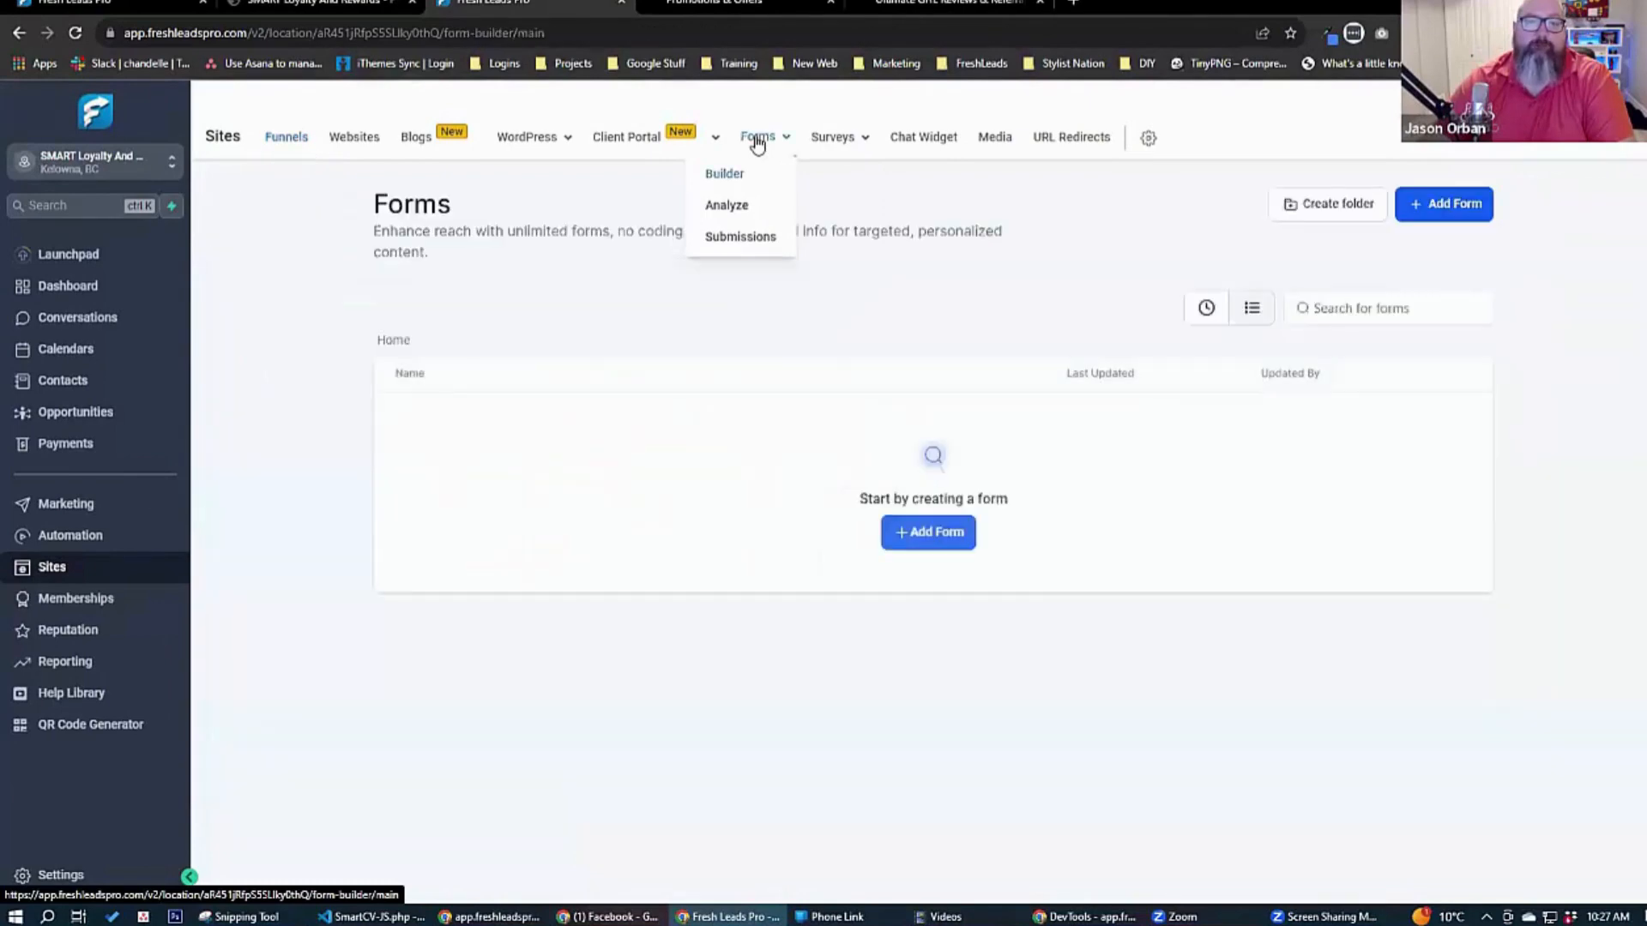
click(89, 170)
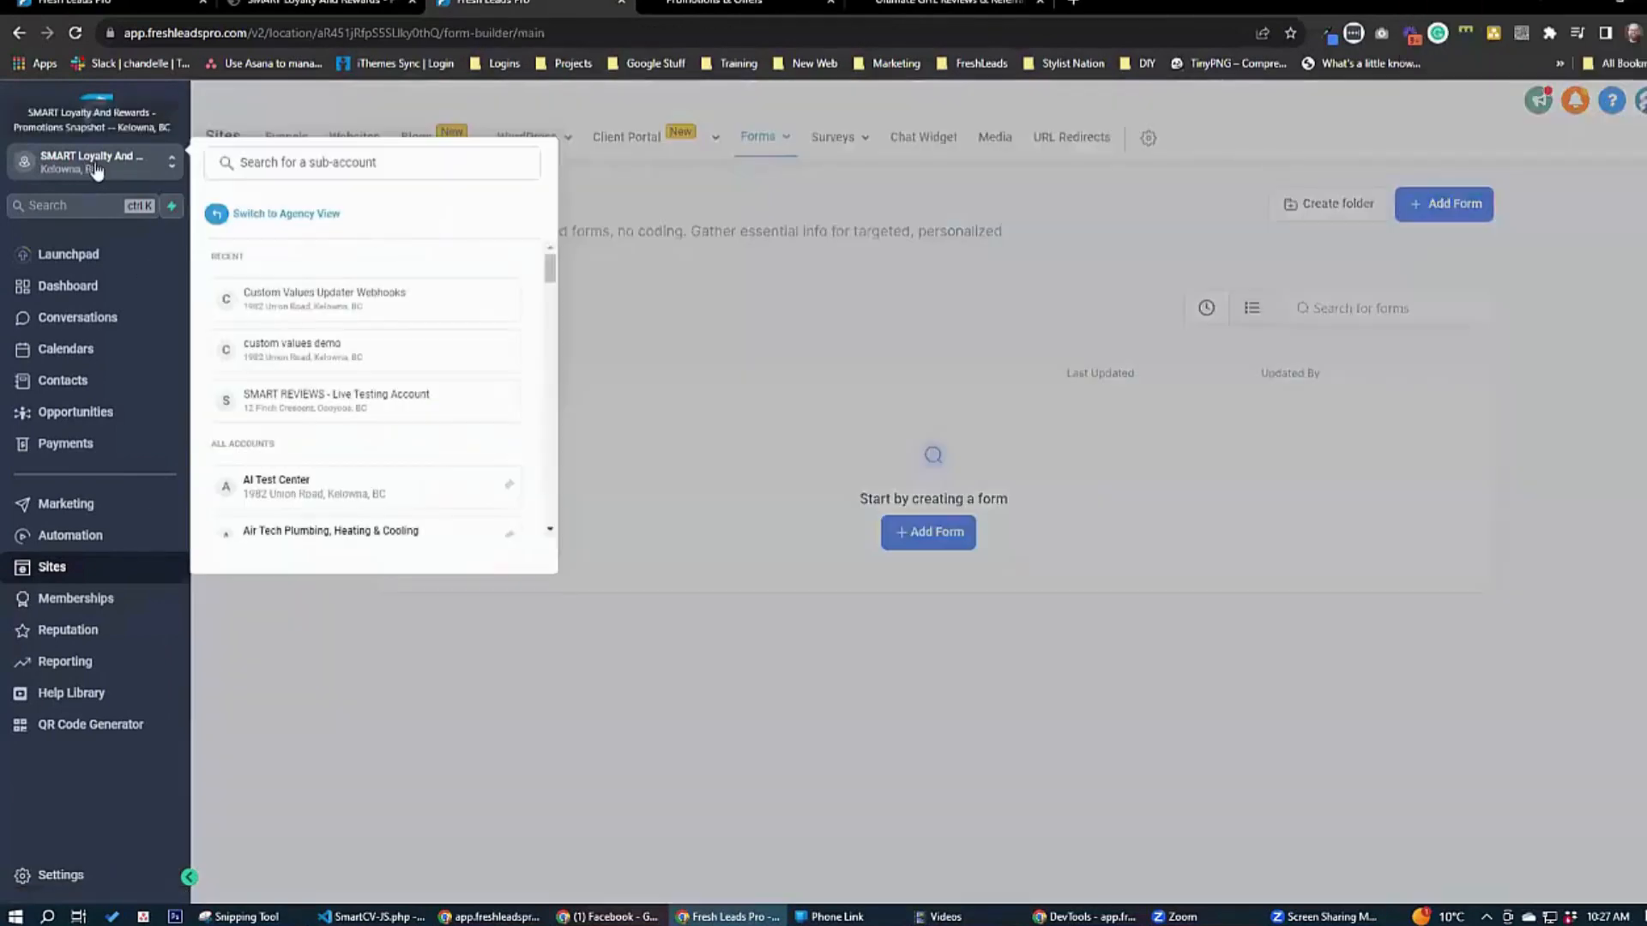
click(316, 399)
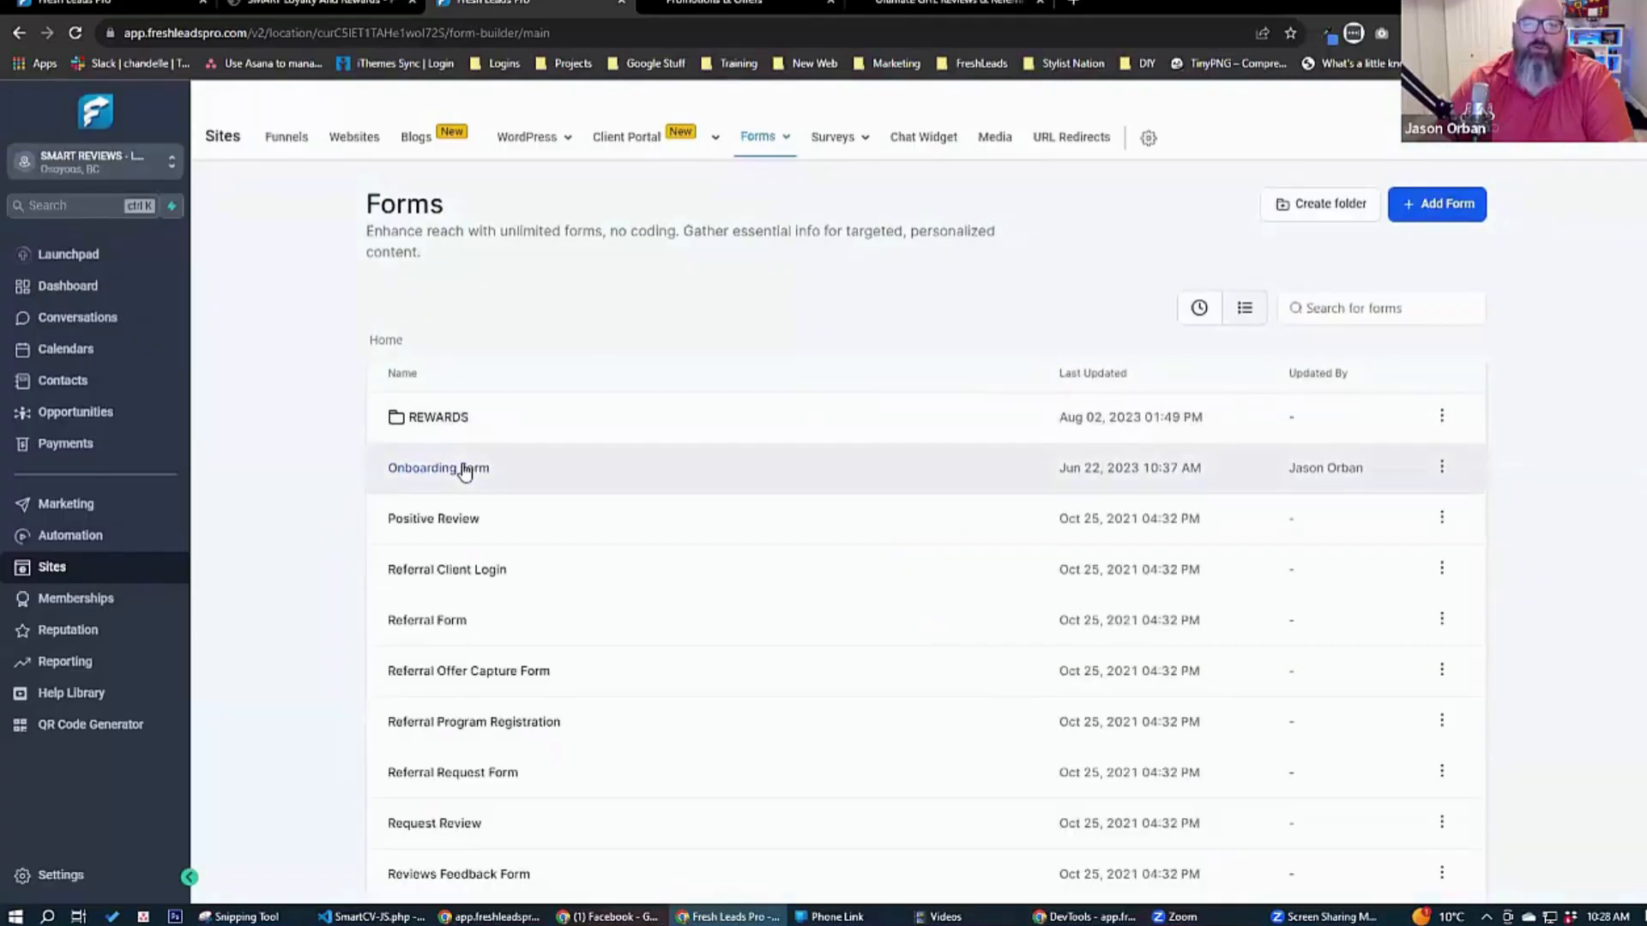
Open the Onboarding Form, copy its inline embed code and return to the new promotion form.
click(464, 470)
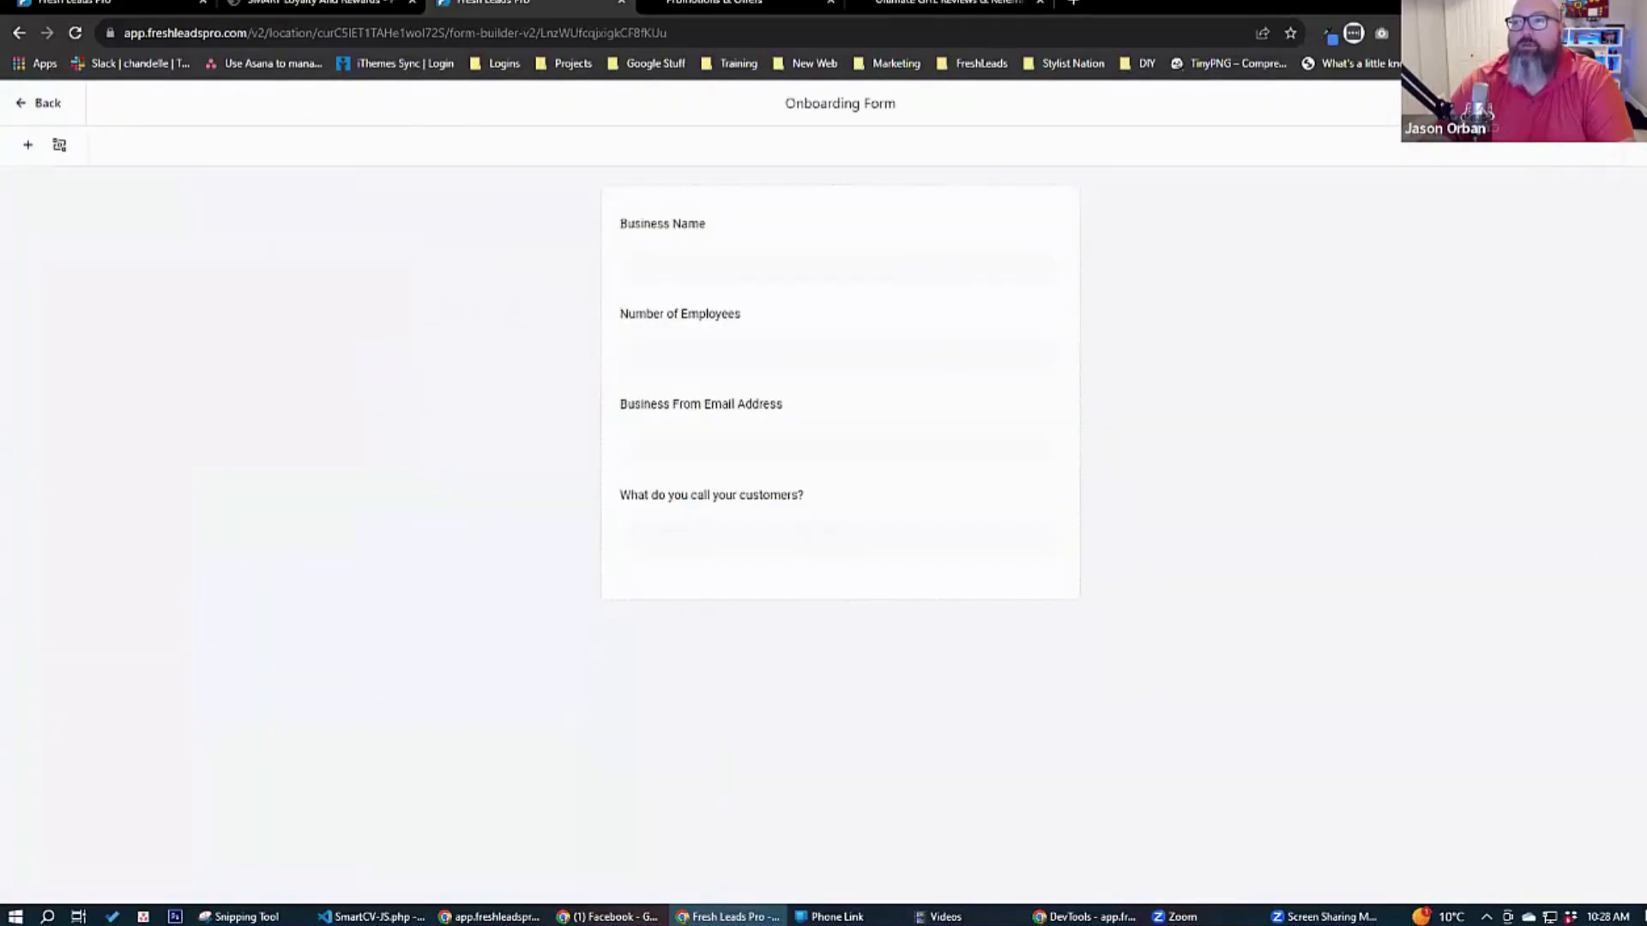
click(1521, 103)
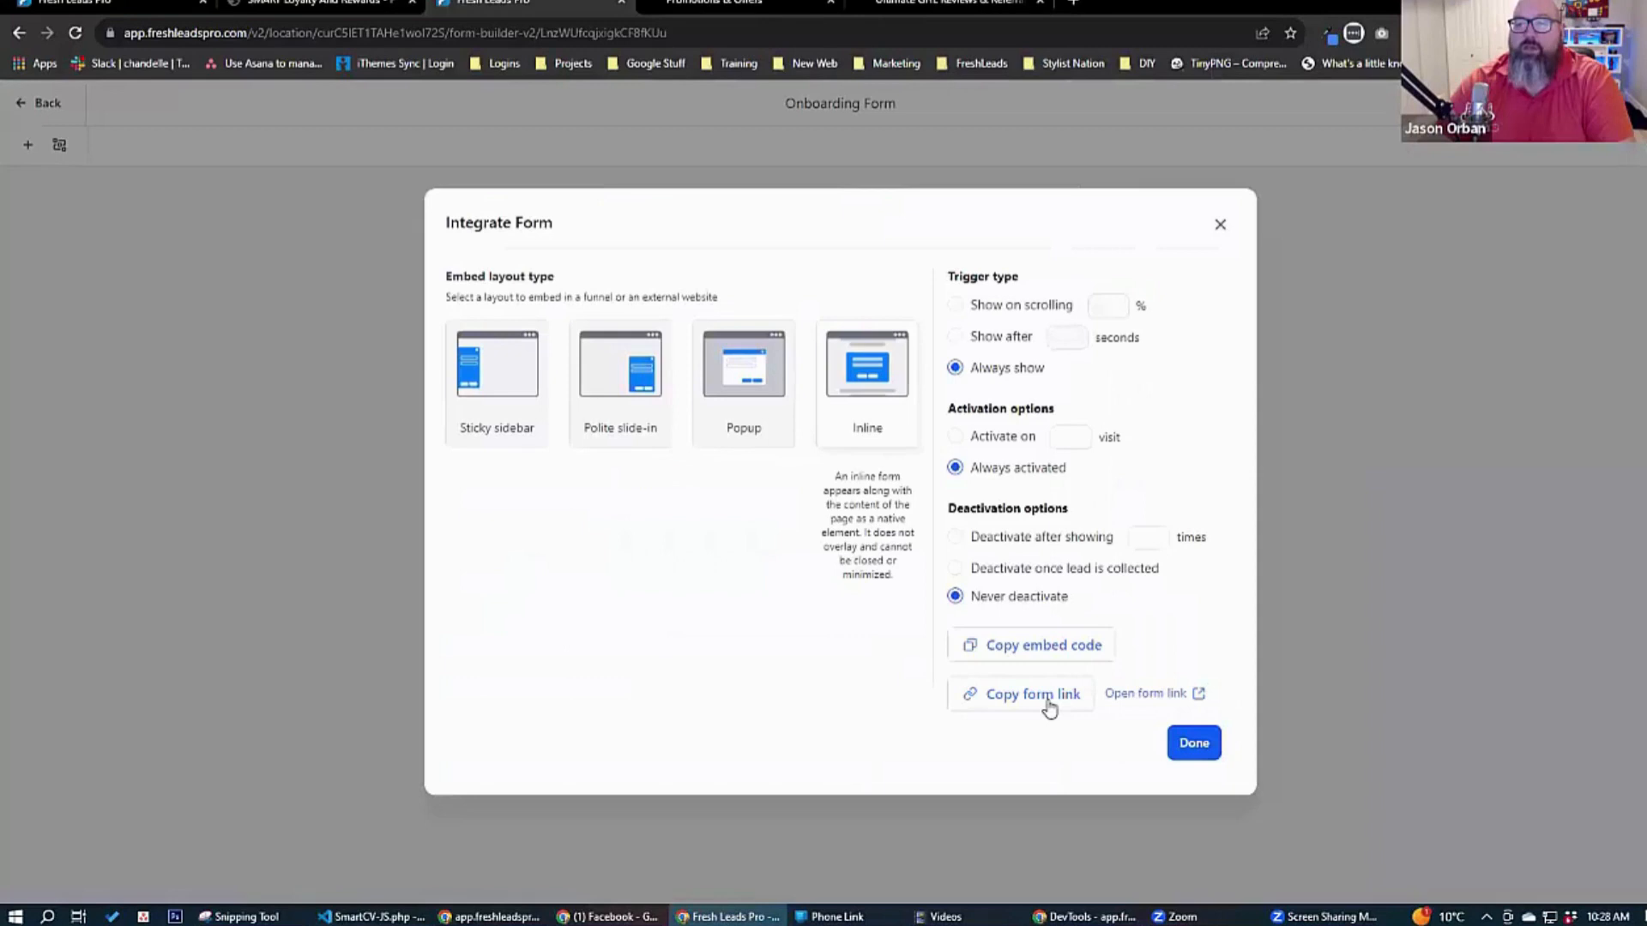
click(1058, 649)
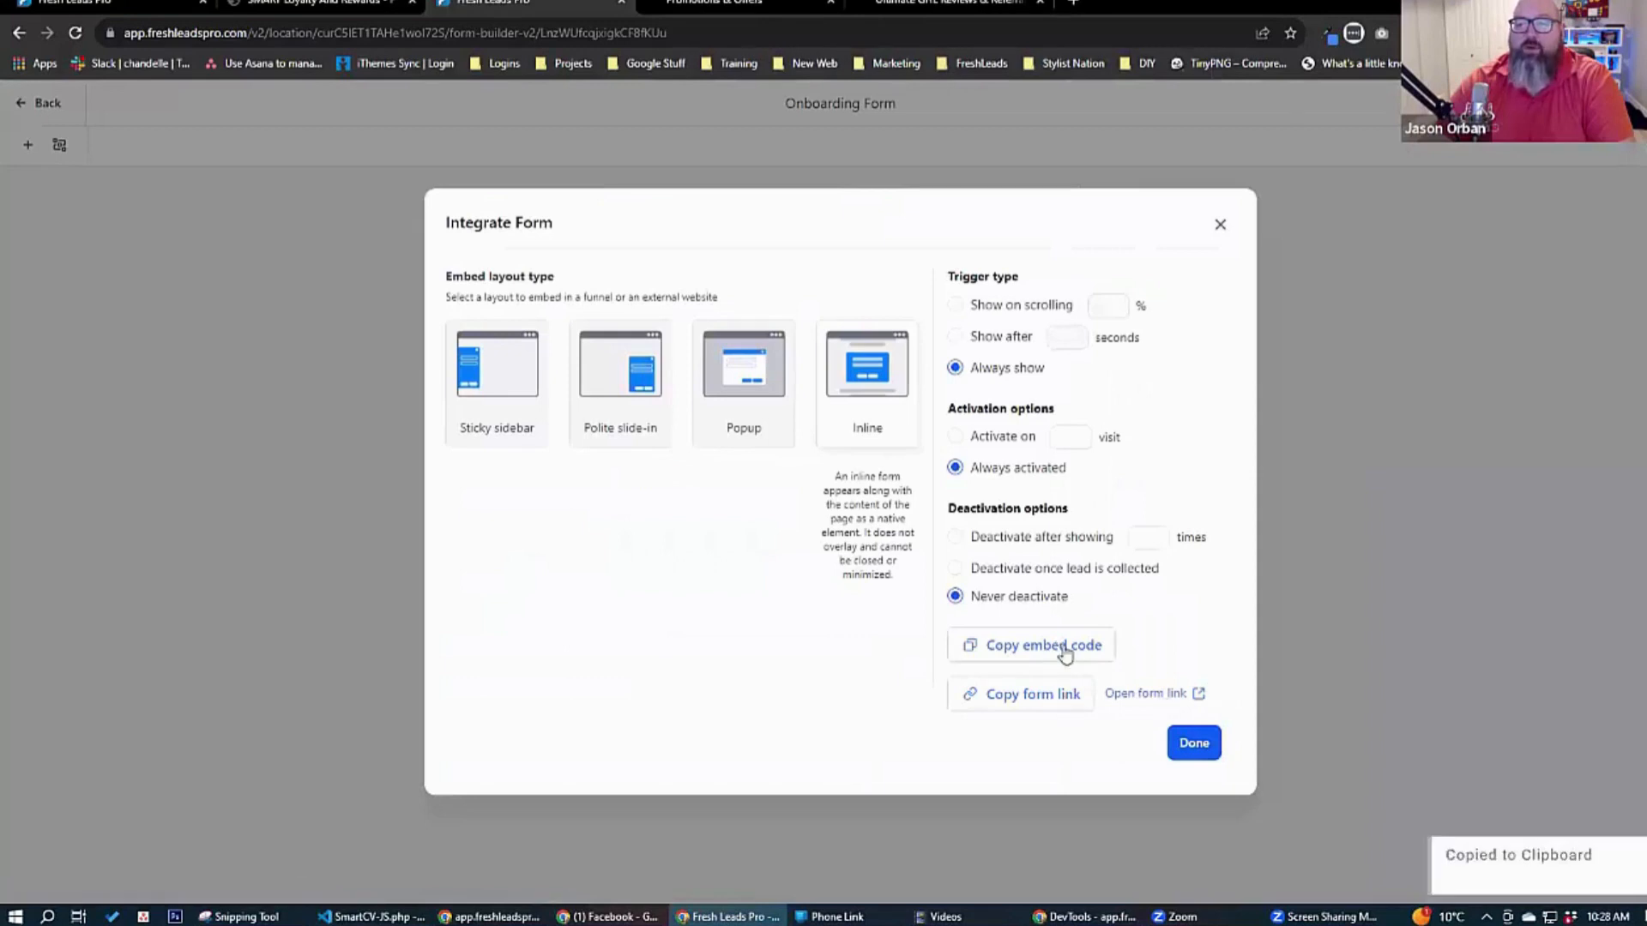
click(337, 5)
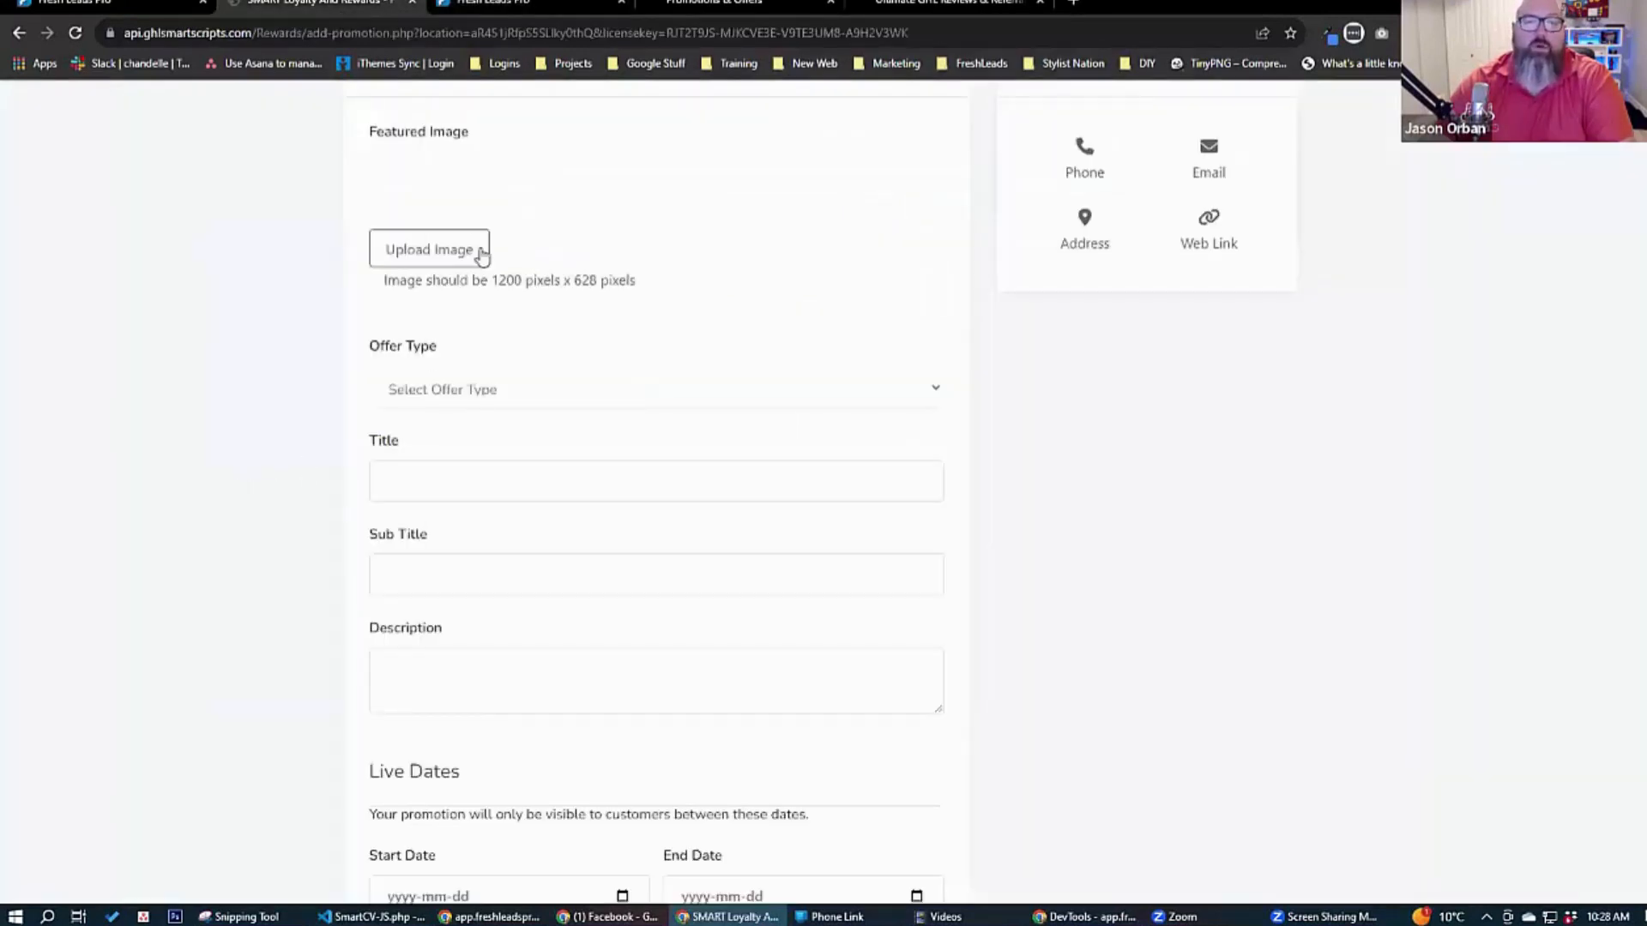
Upload Workflow-Followup.jpg from the FreshLeadsPro folder as the promotion's featured image.
click(436, 249)
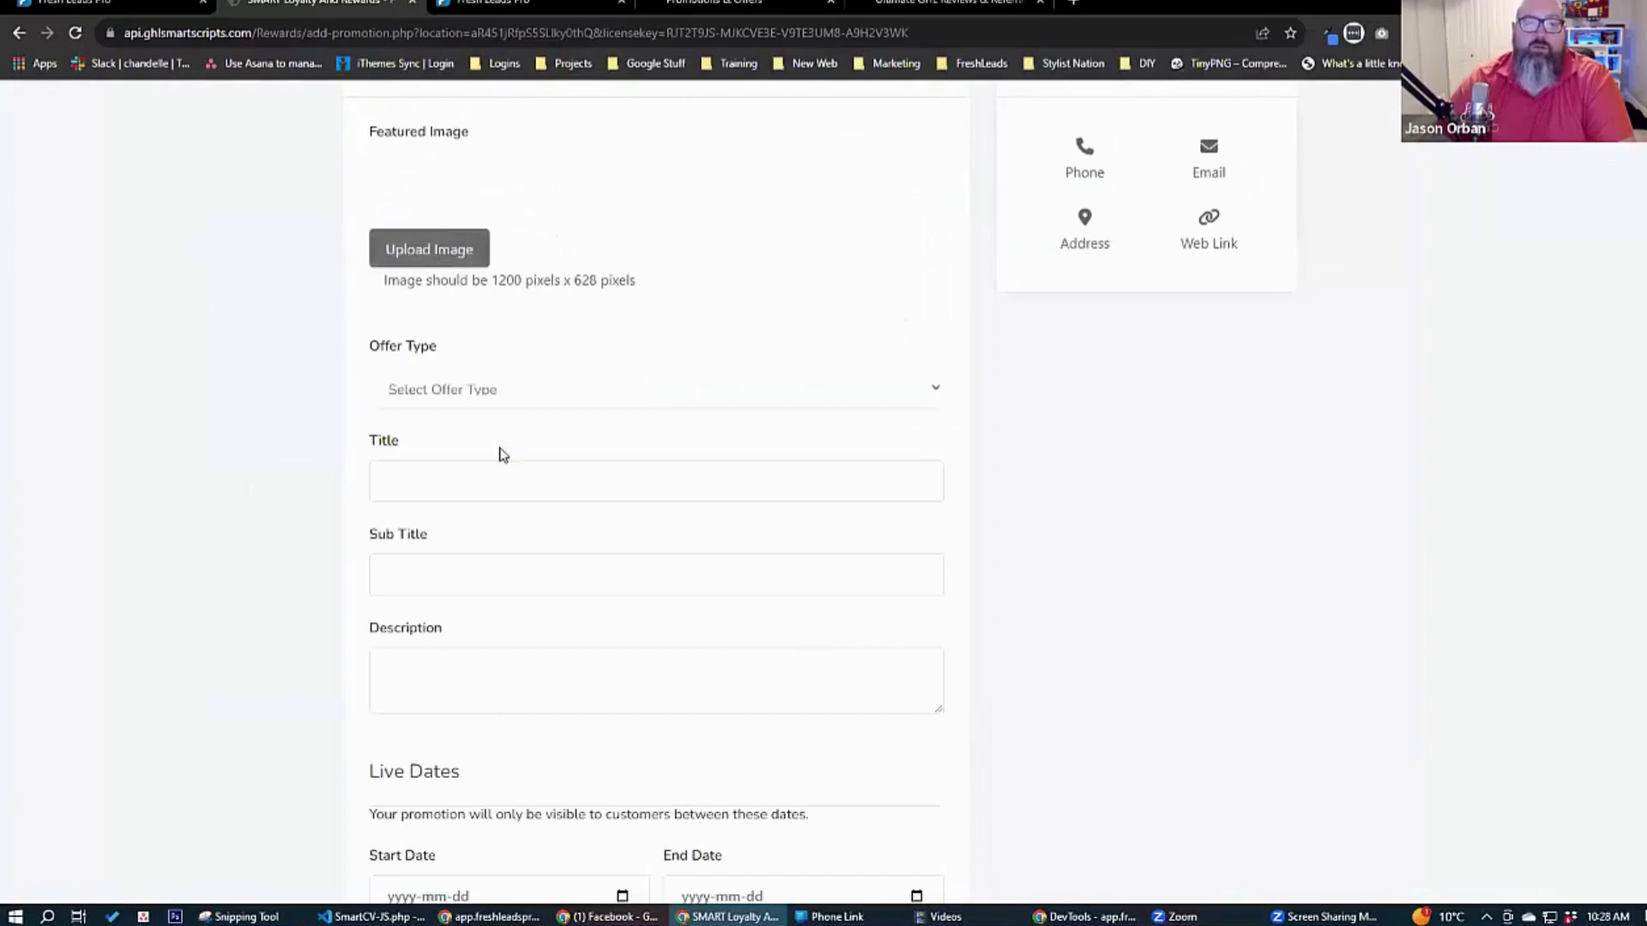
click(478, 133)
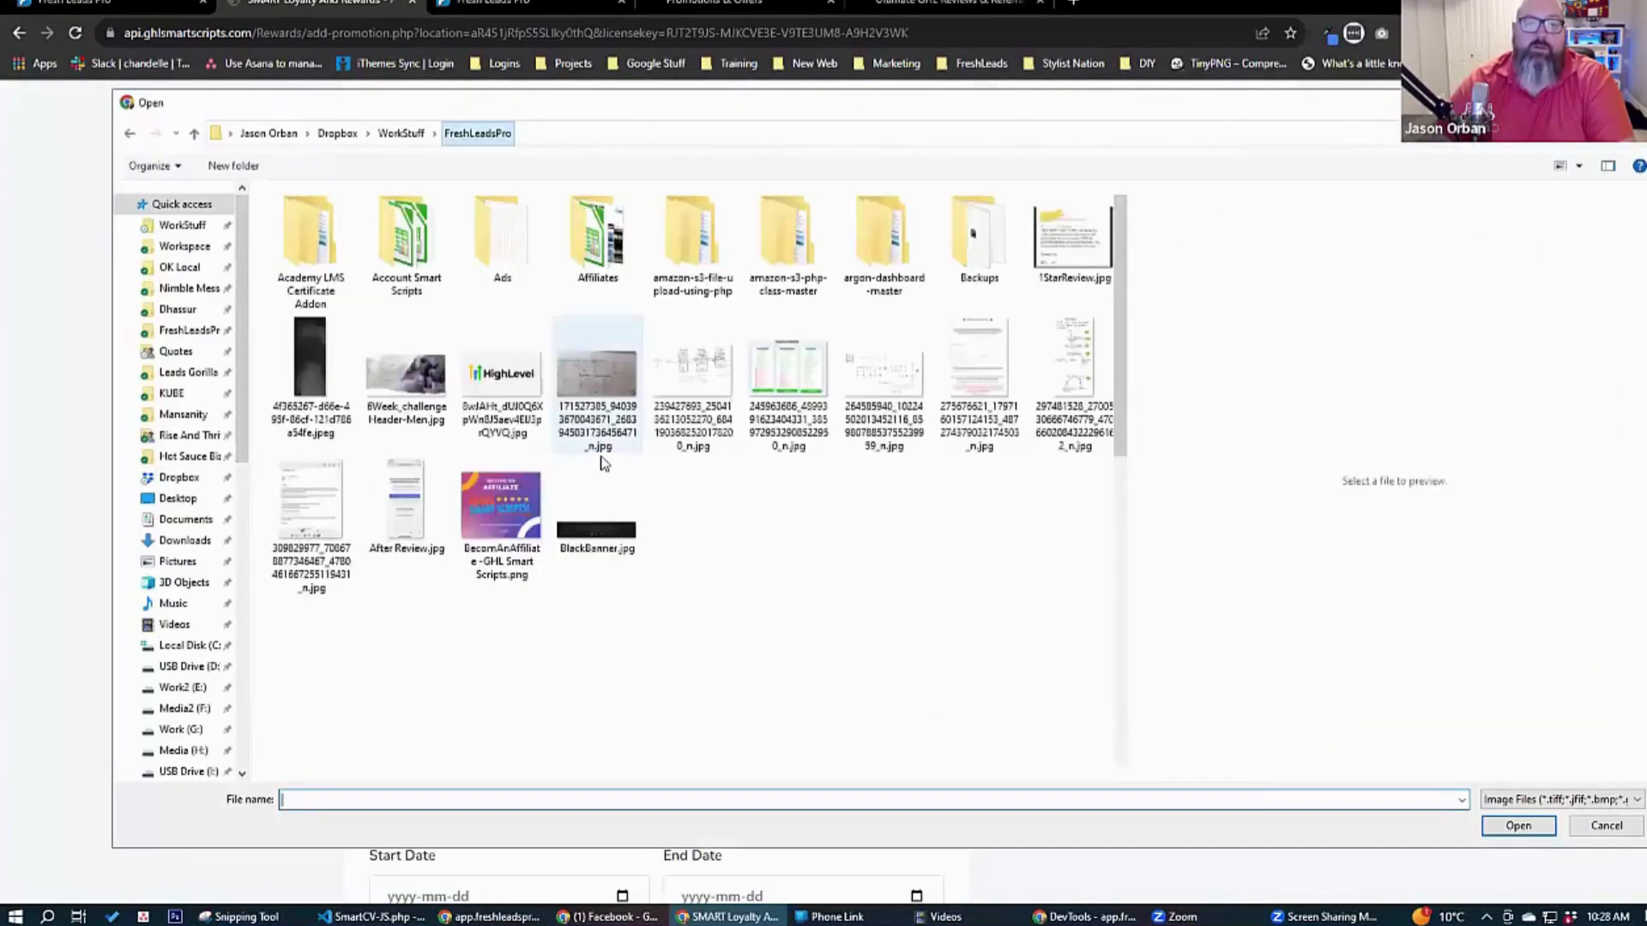
scroll(585, 564, down, 10)
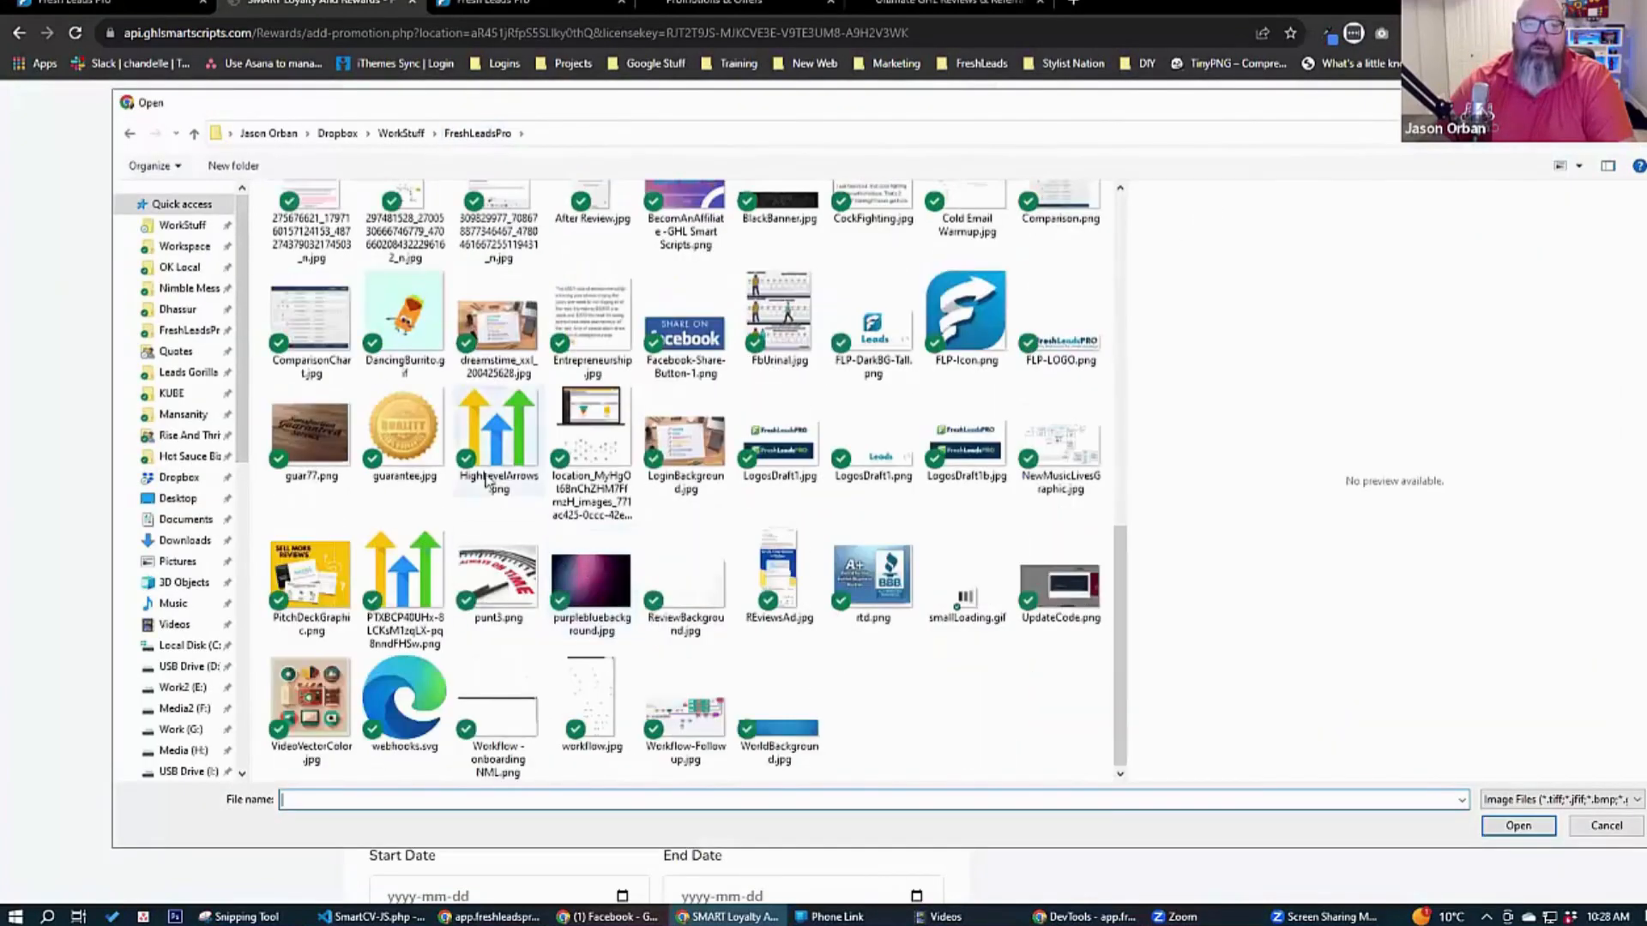
click(399, 339)
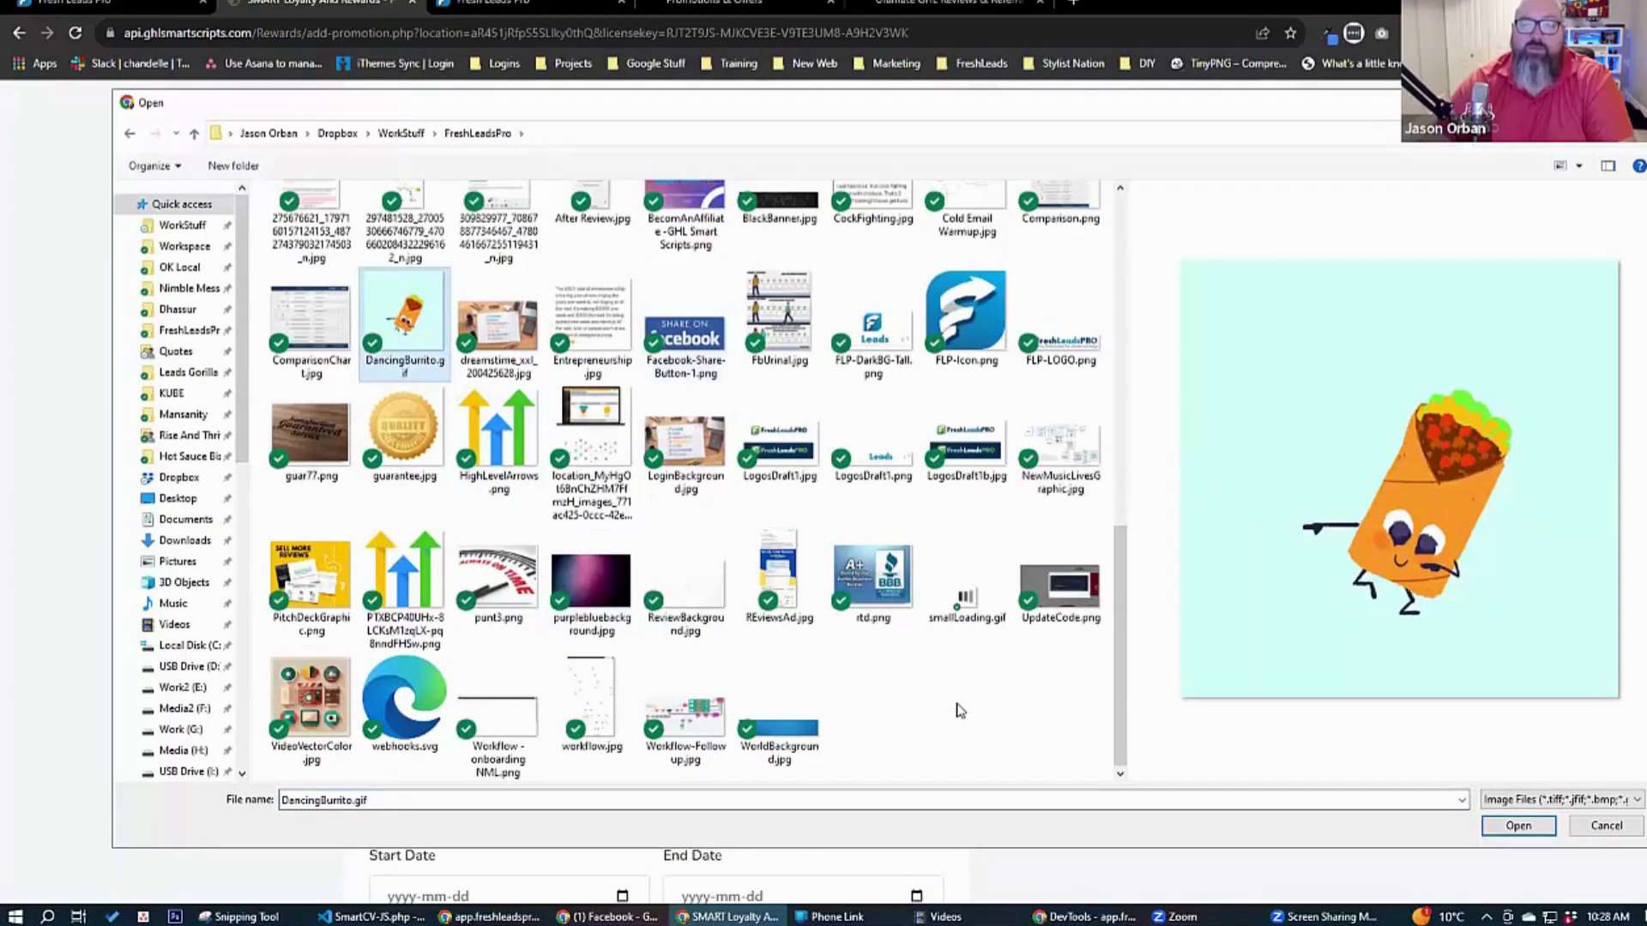
click(649, 728)
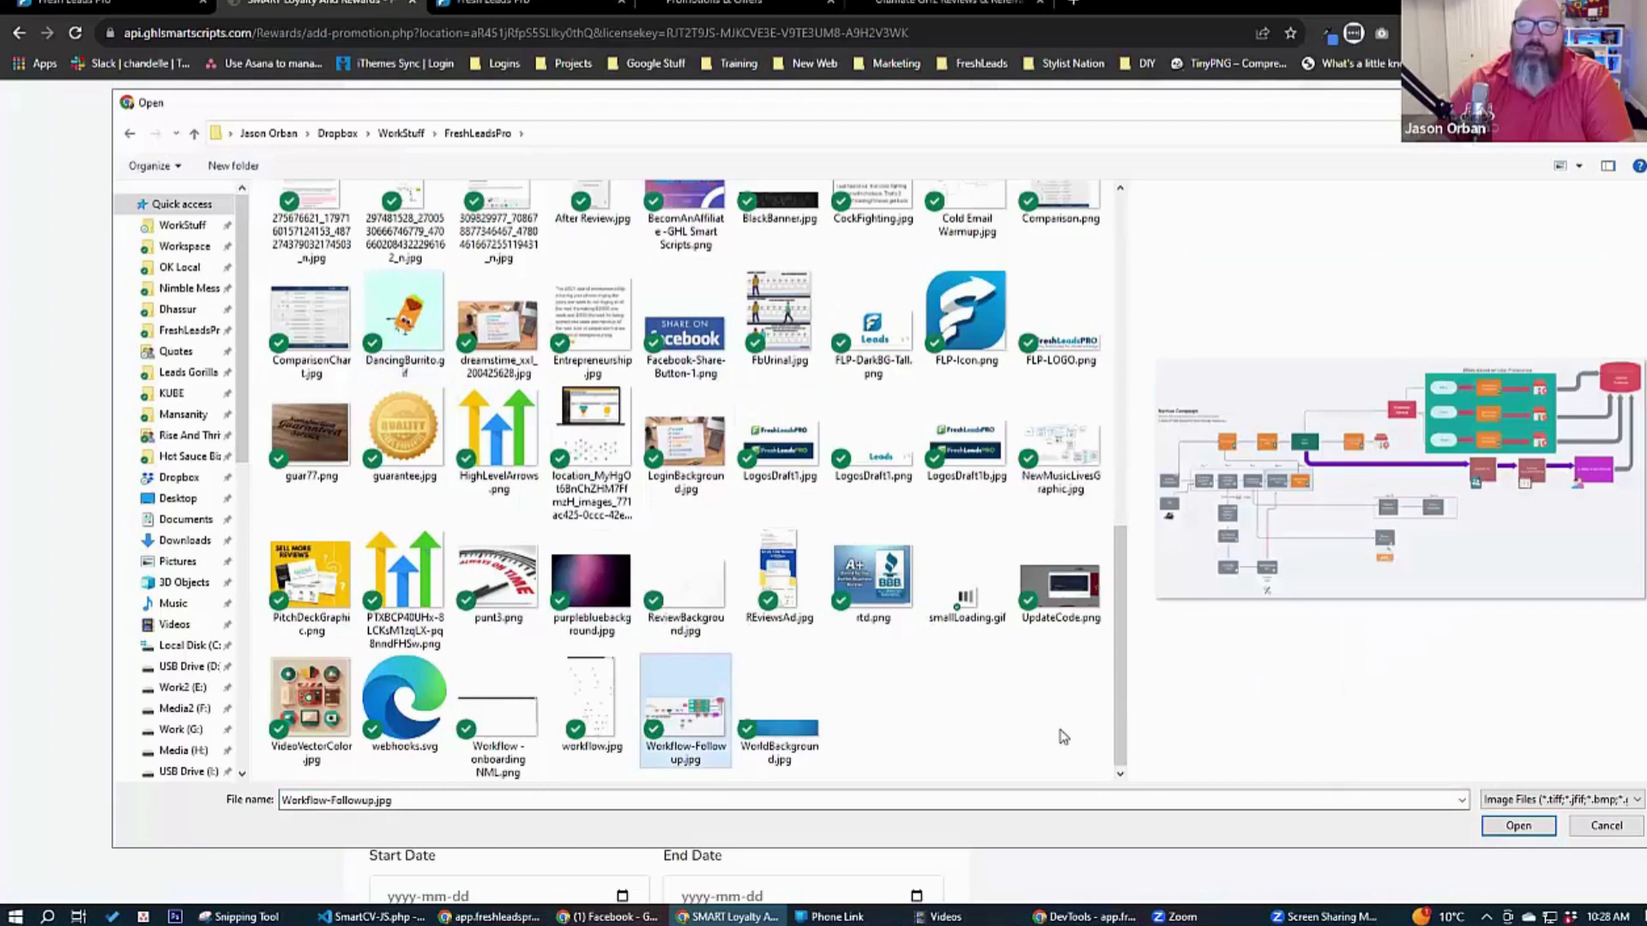
click(1530, 834)
Set the offer type to Info Only, the title to "Embed Form Example" and the sub title to "Embed Form".
click(452, 388)
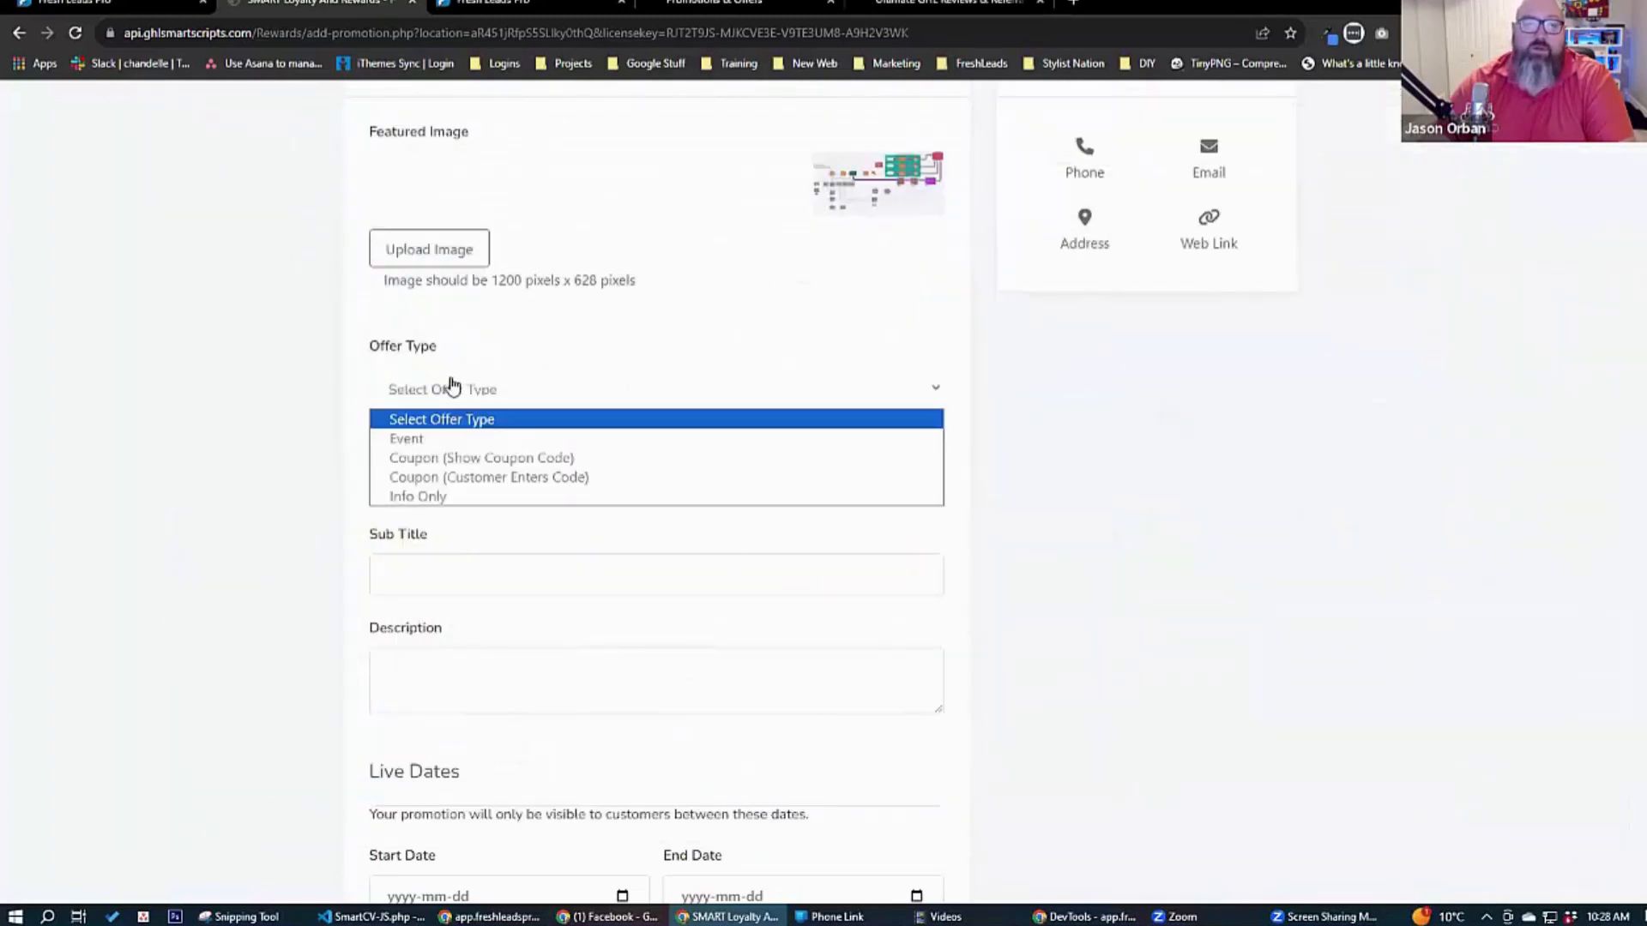
click(460, 495)
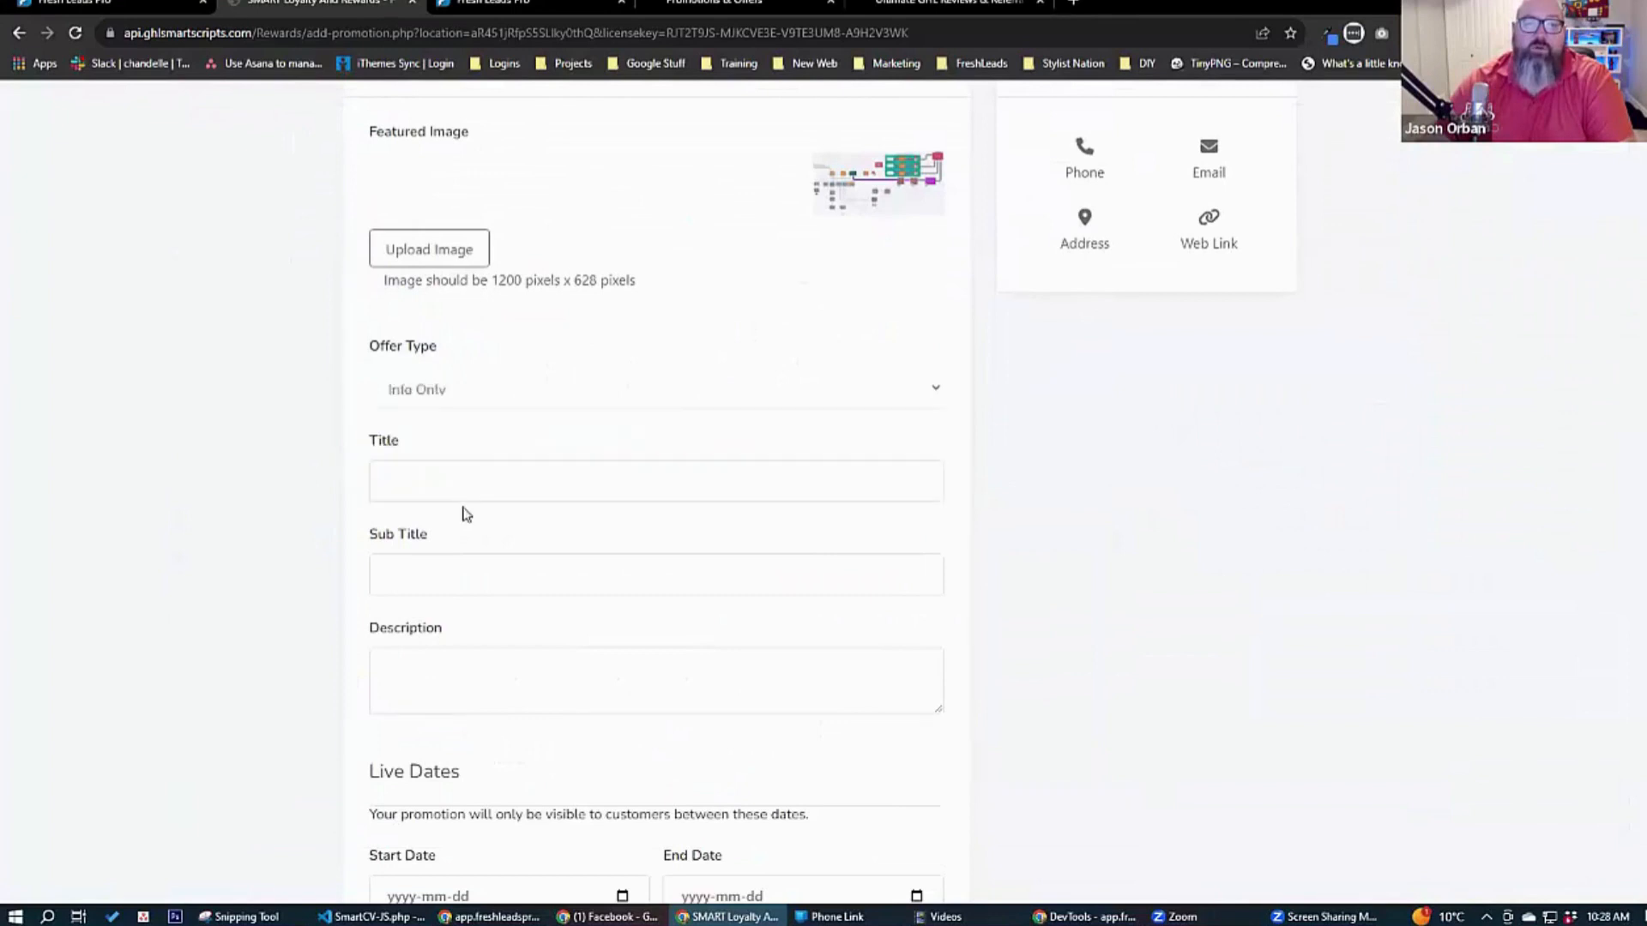
text(T)
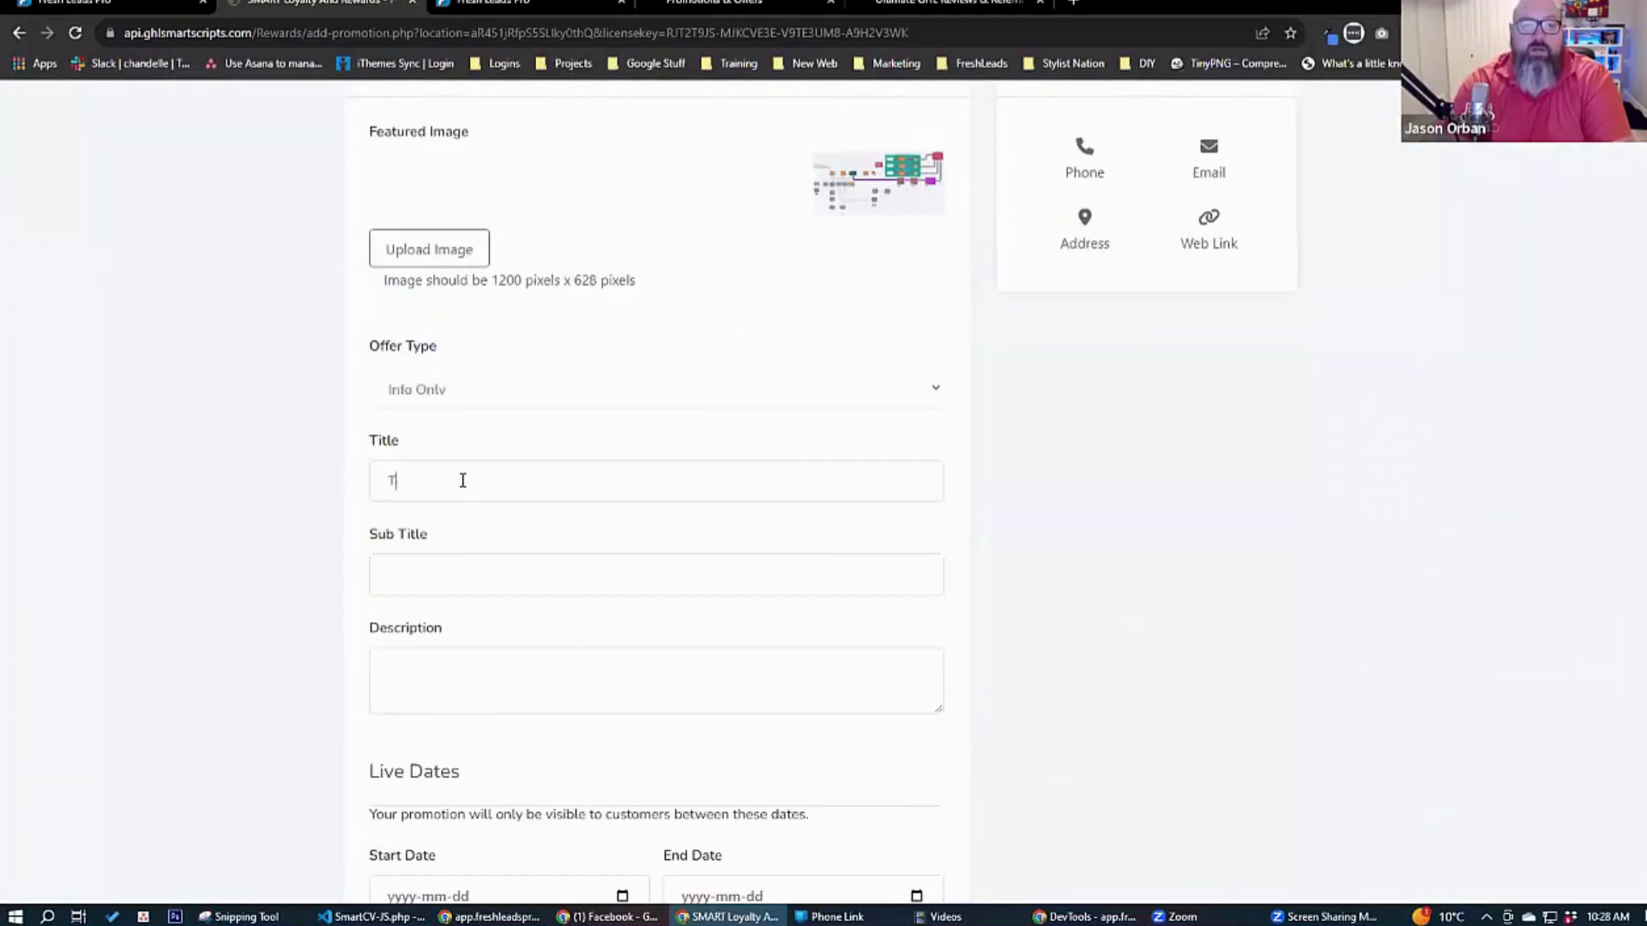
text(Em)
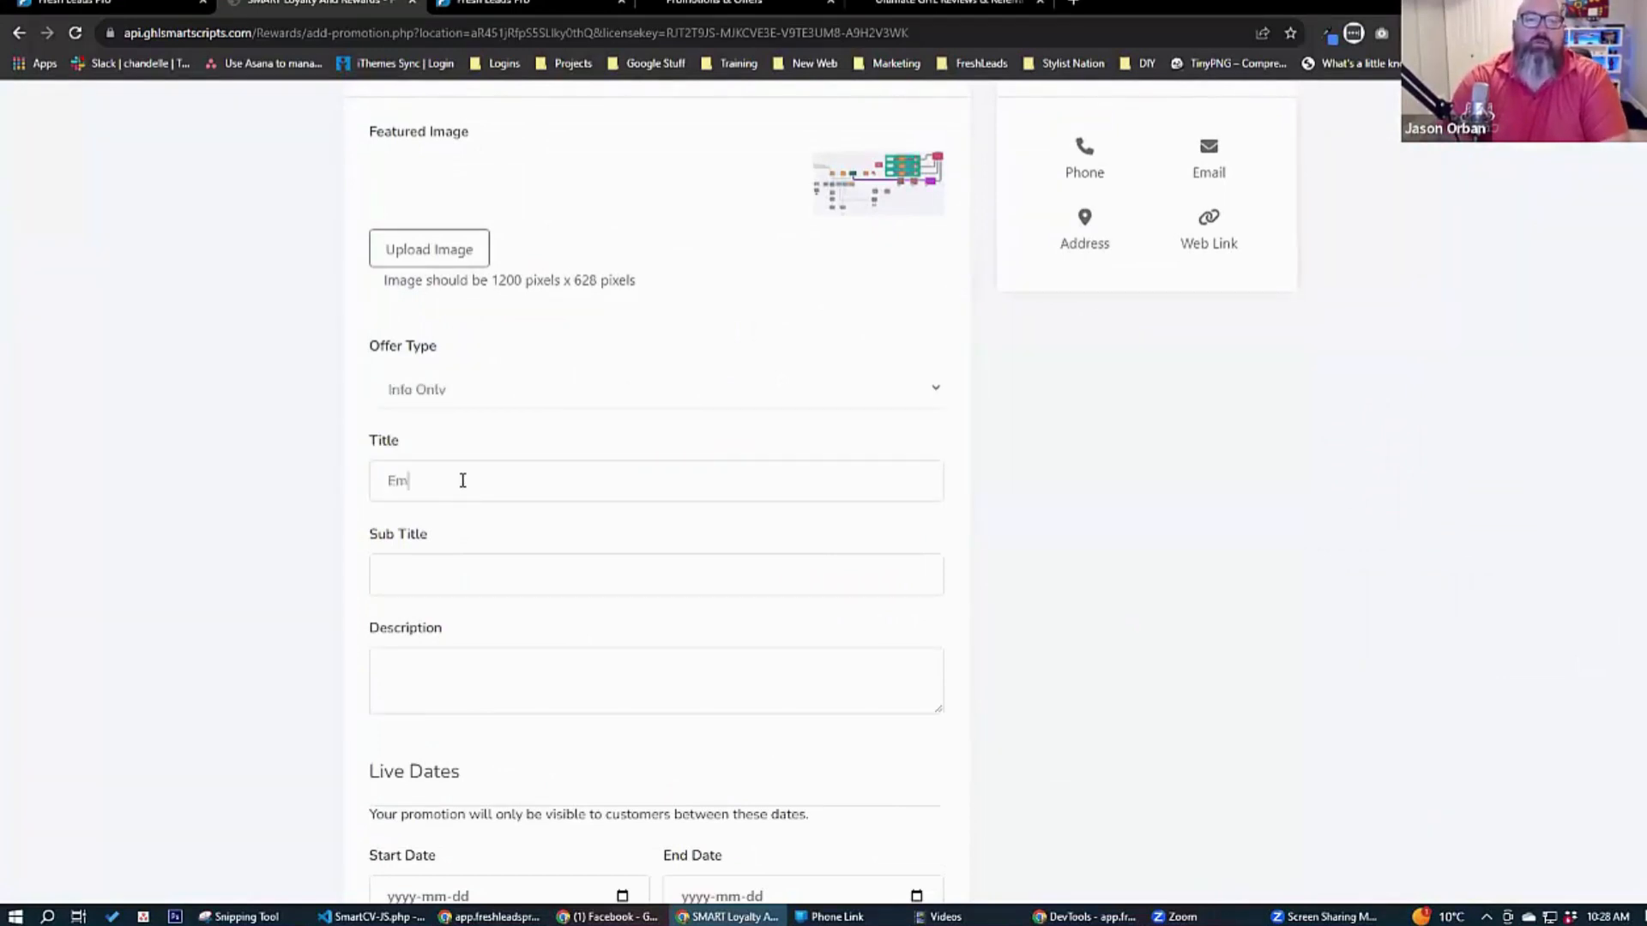
text(bed Form Example)
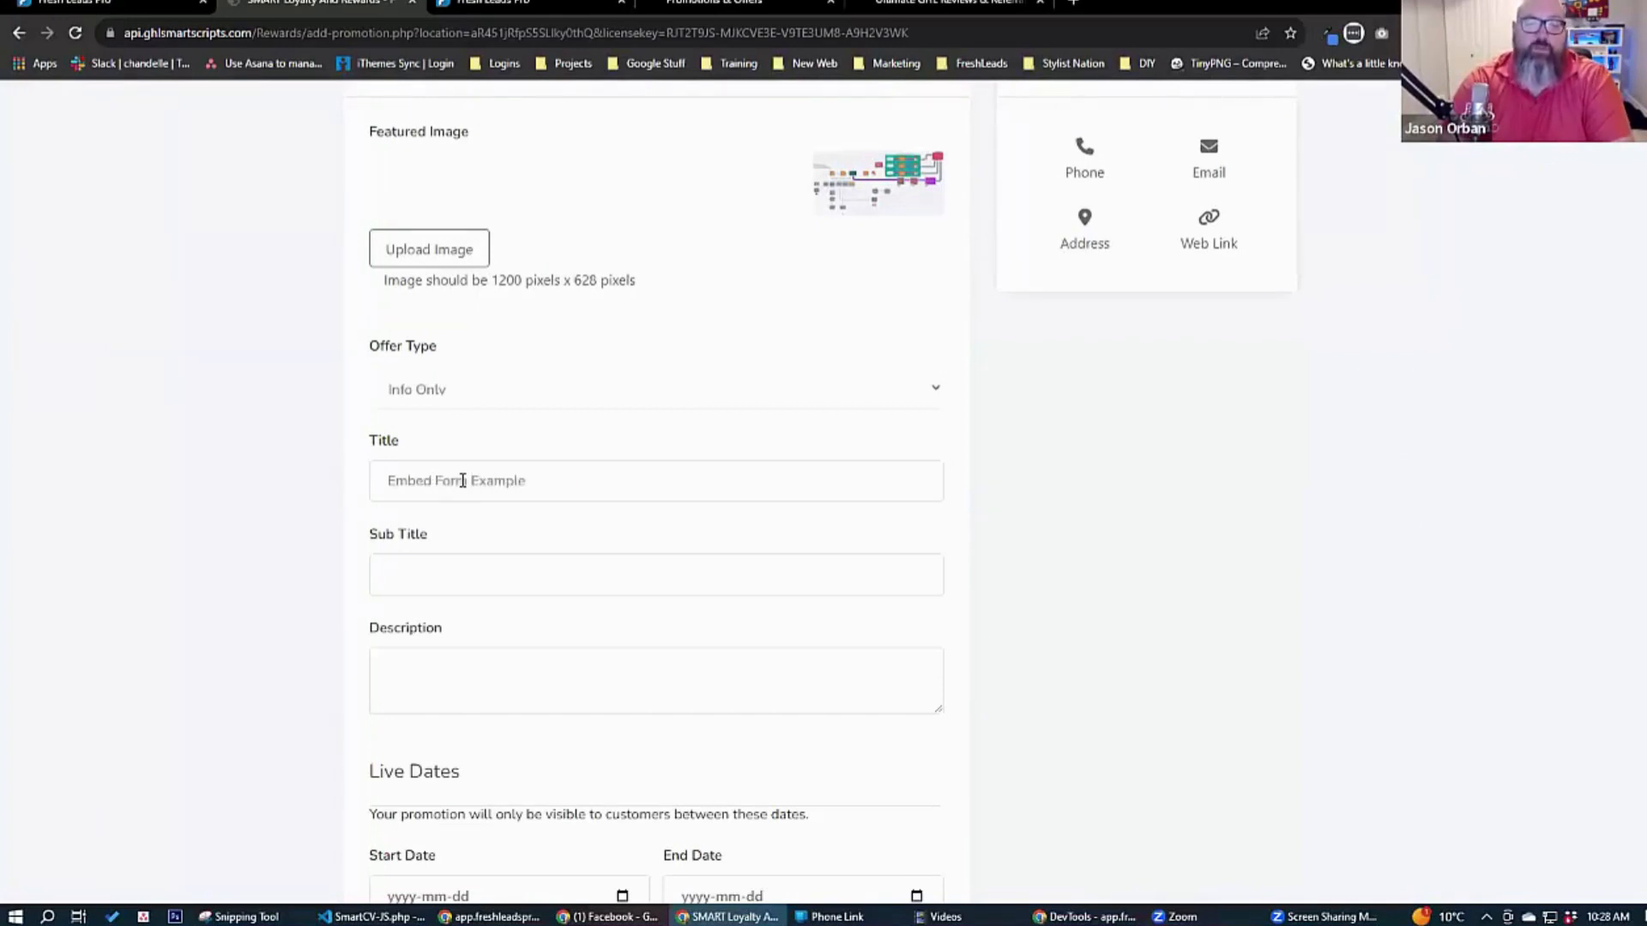
key(Tab)
text(Embed)
Paste the Onboarding Form's embed code into the description and enlarge the field to check the code.
key(ctrl+v)
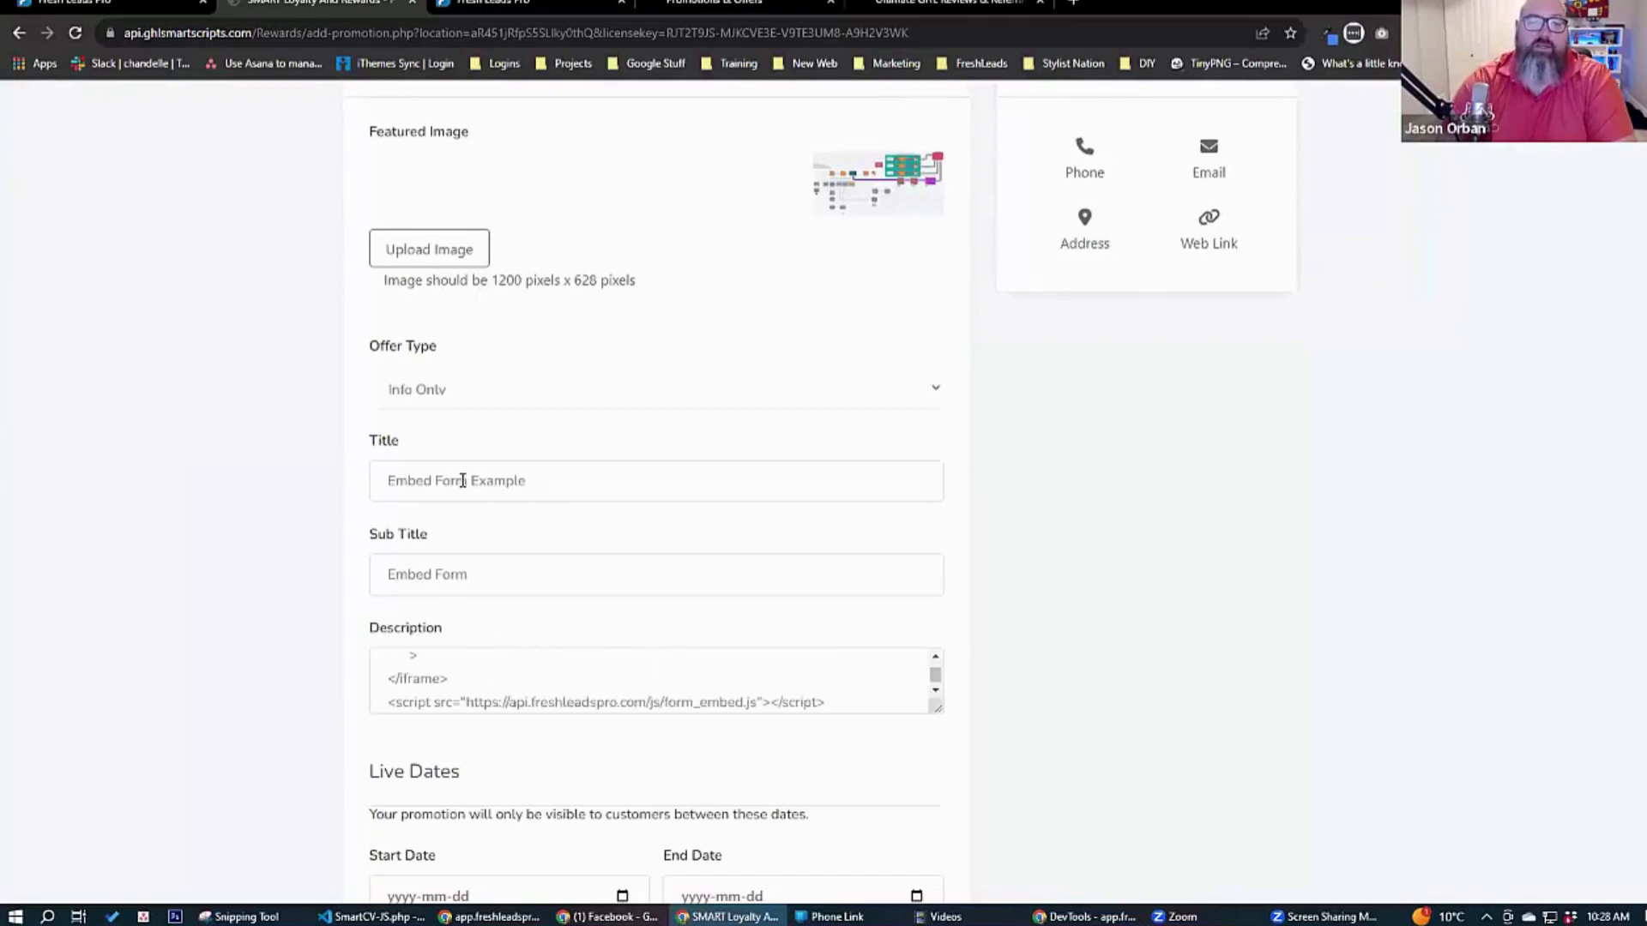
drag(940, 707, 944, 909)
scroll(1060, 678, down, 3)
scroll(1060, 677, down, 3)
scroll(943, 239, up, 3)
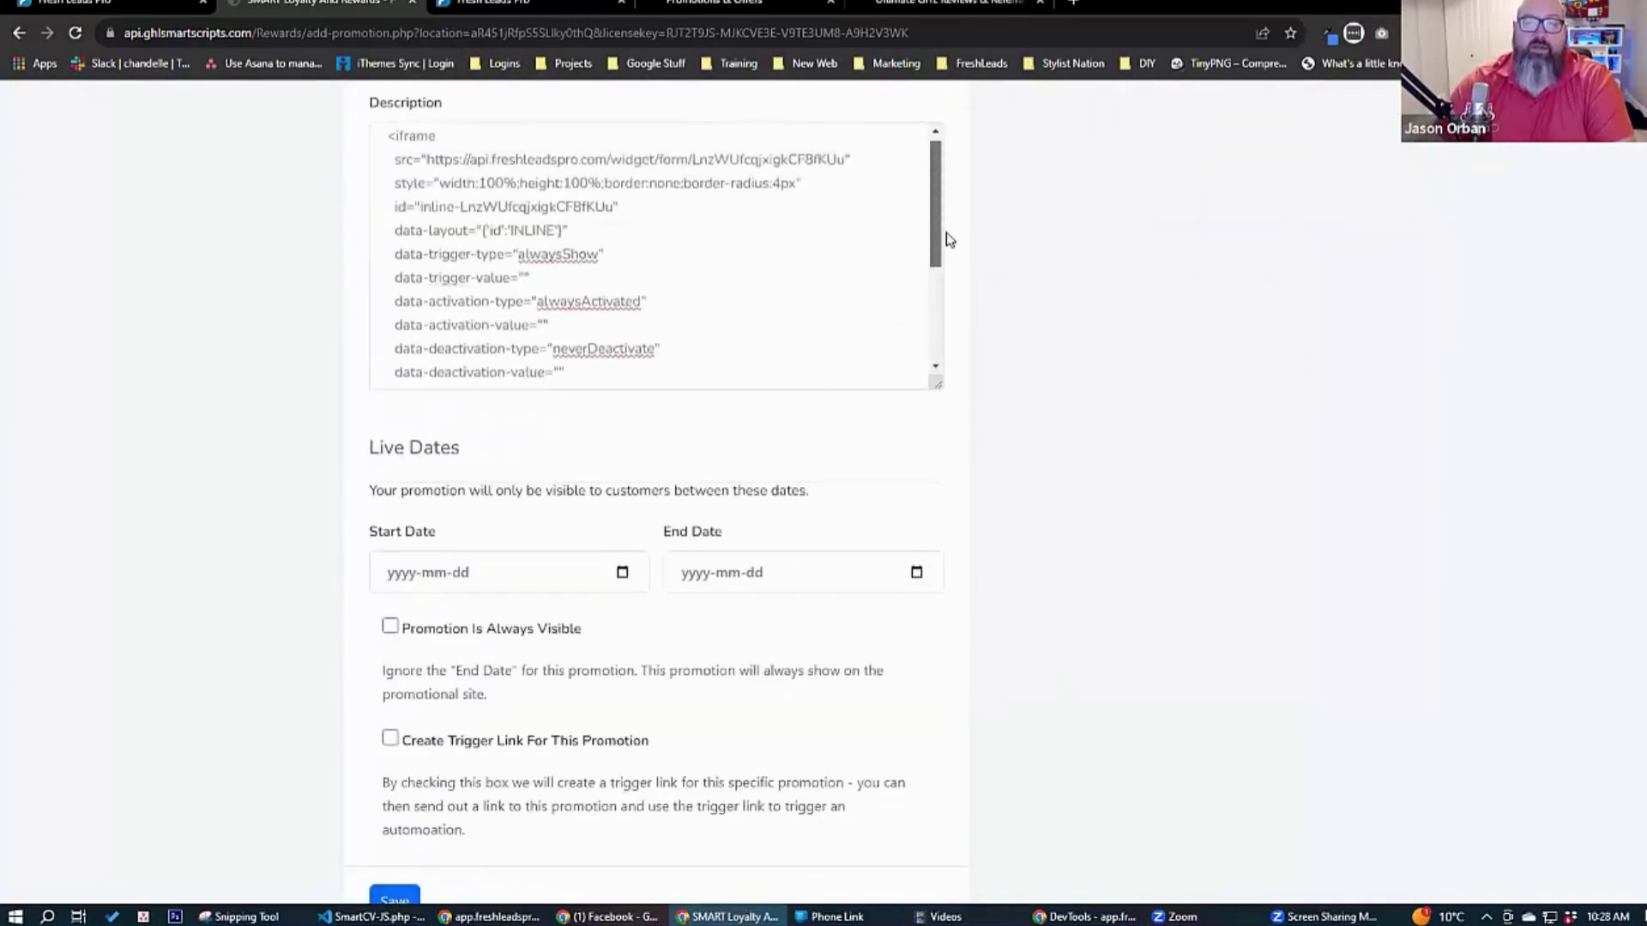
scroll(948, 300, down, 3)
Set the promotion's live dates to start on 2023-10-12 and end on 2023-10-31.
click(614, 575)
click(622, 573)
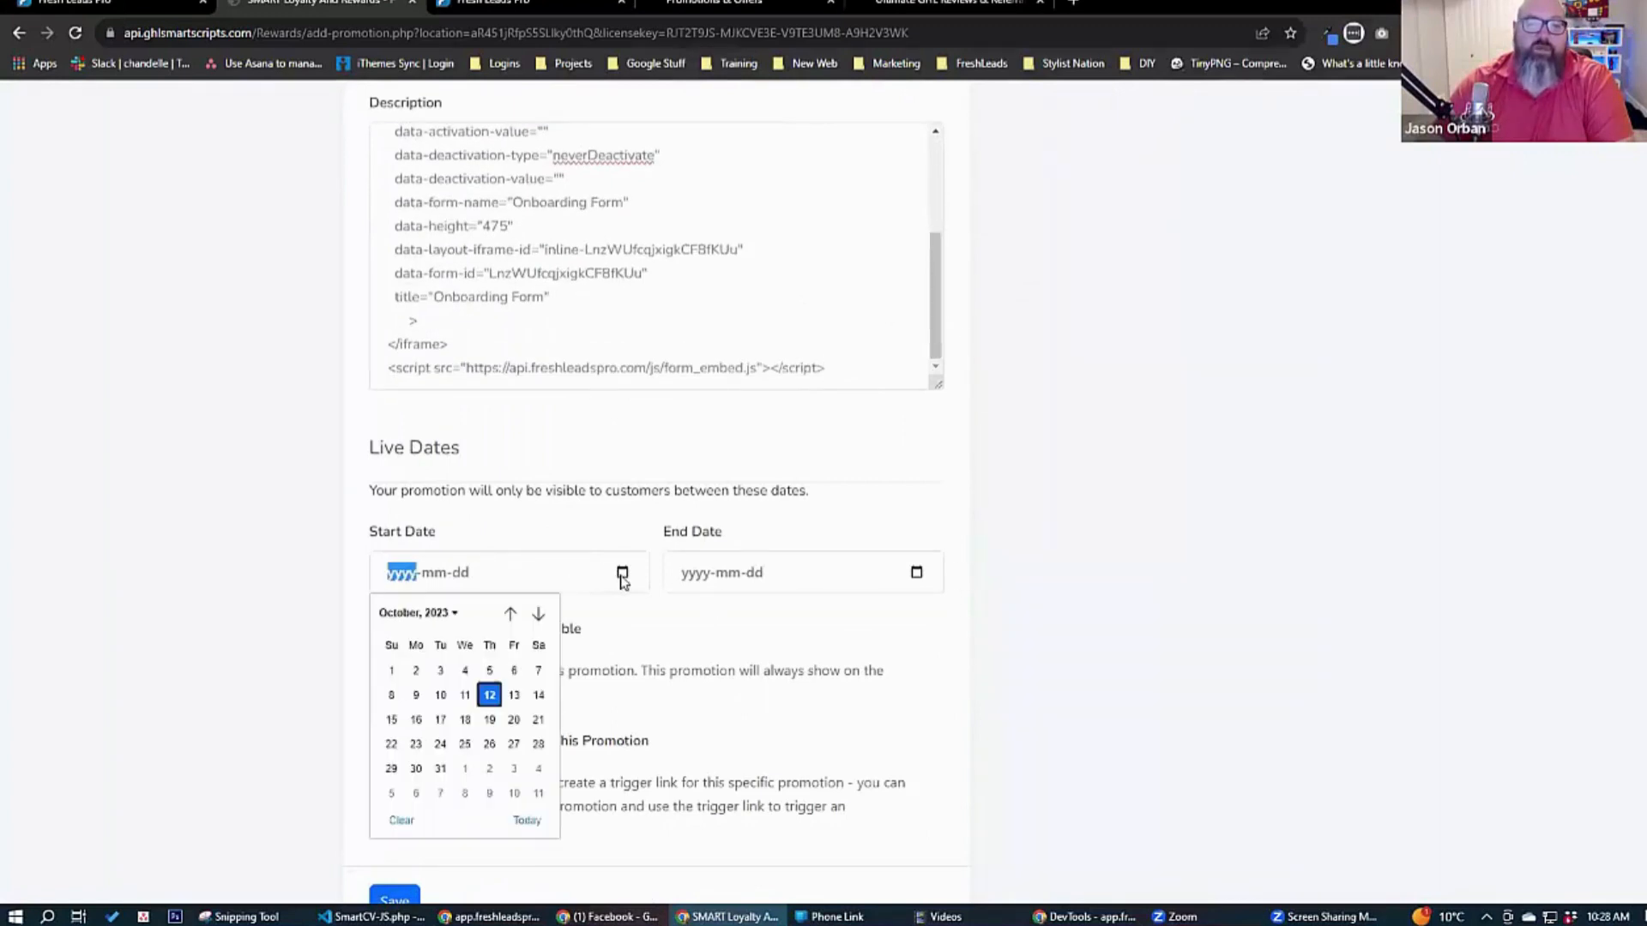
click(512, 672)
click(623, 573)
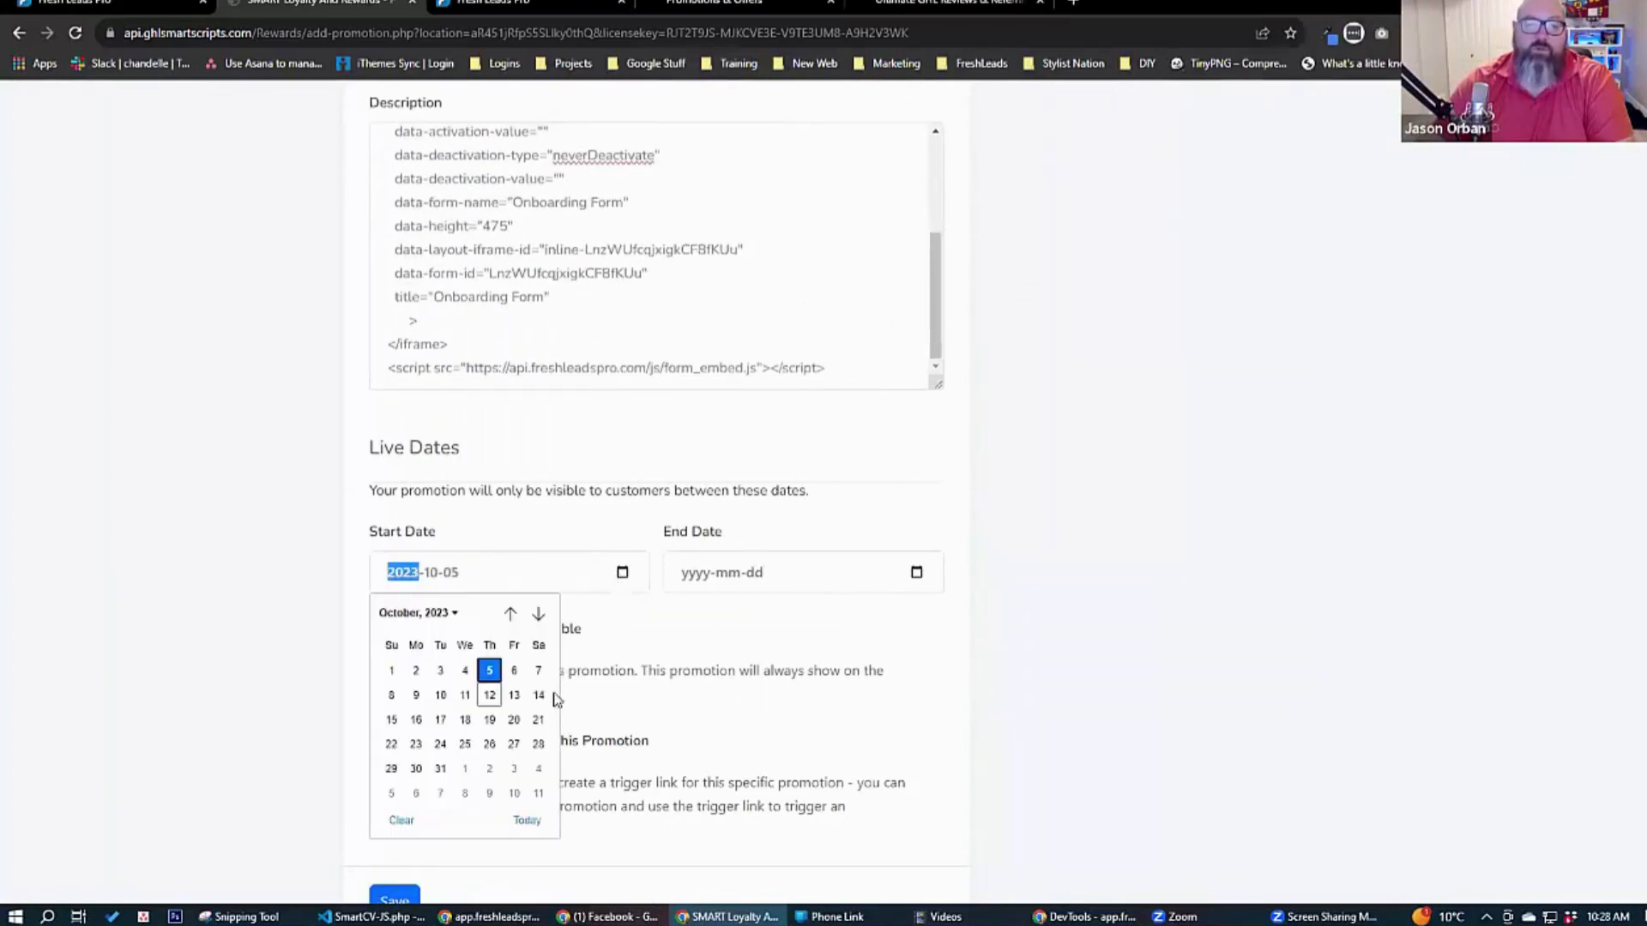
click(489, 690)
click(917, 572)
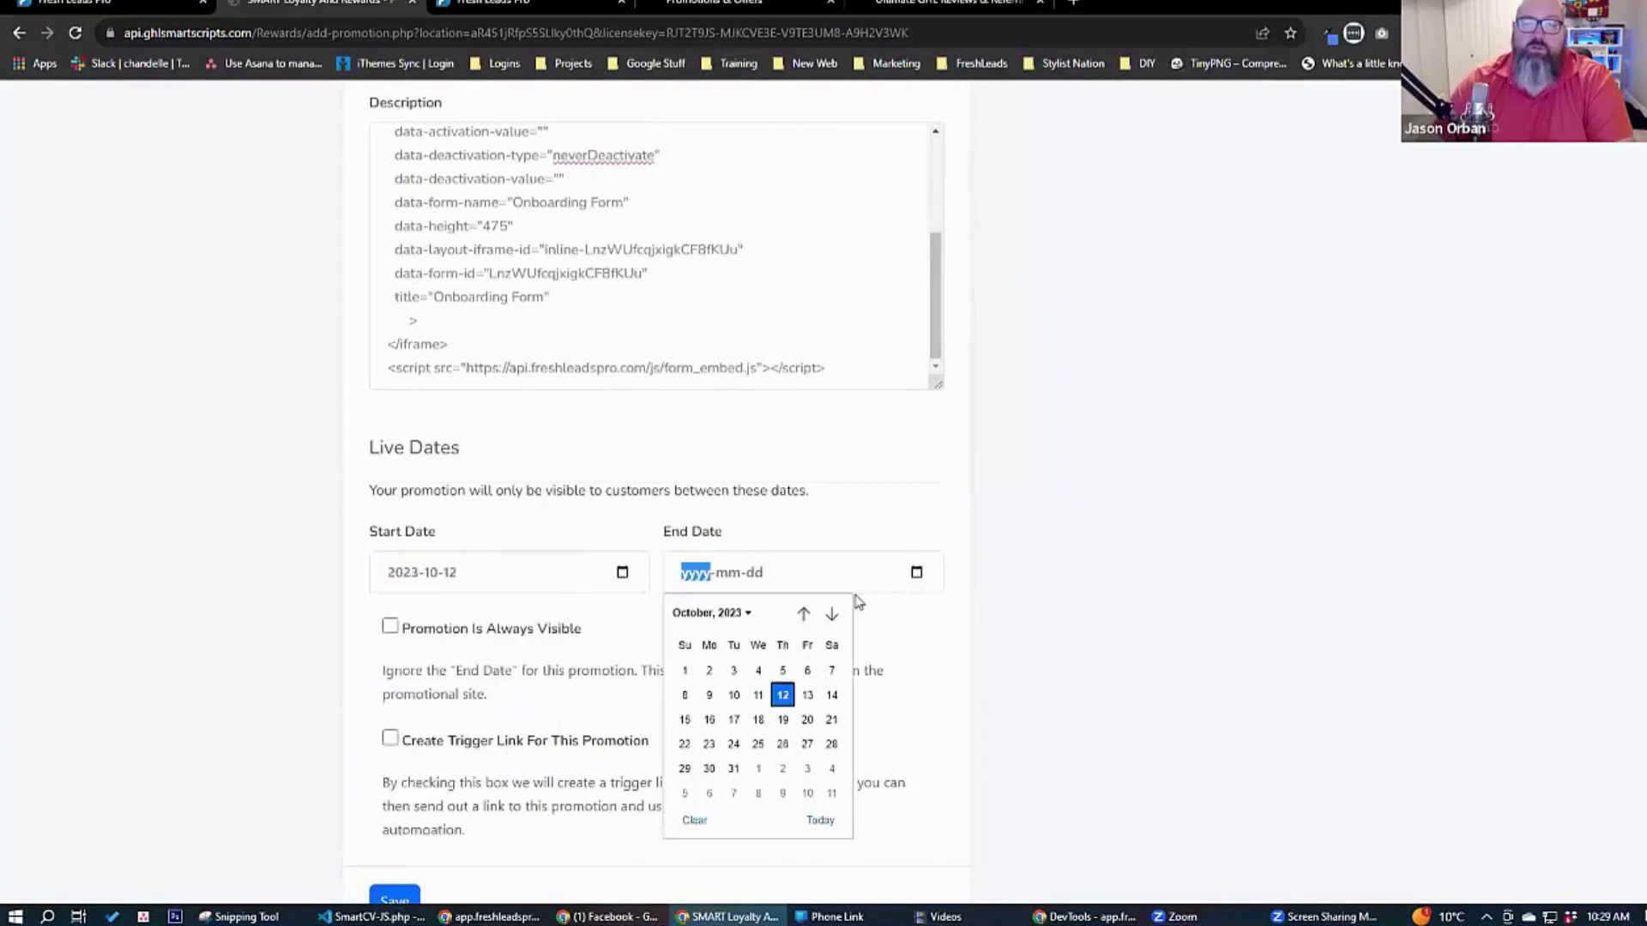
click(734, 769)
click(378, 916)
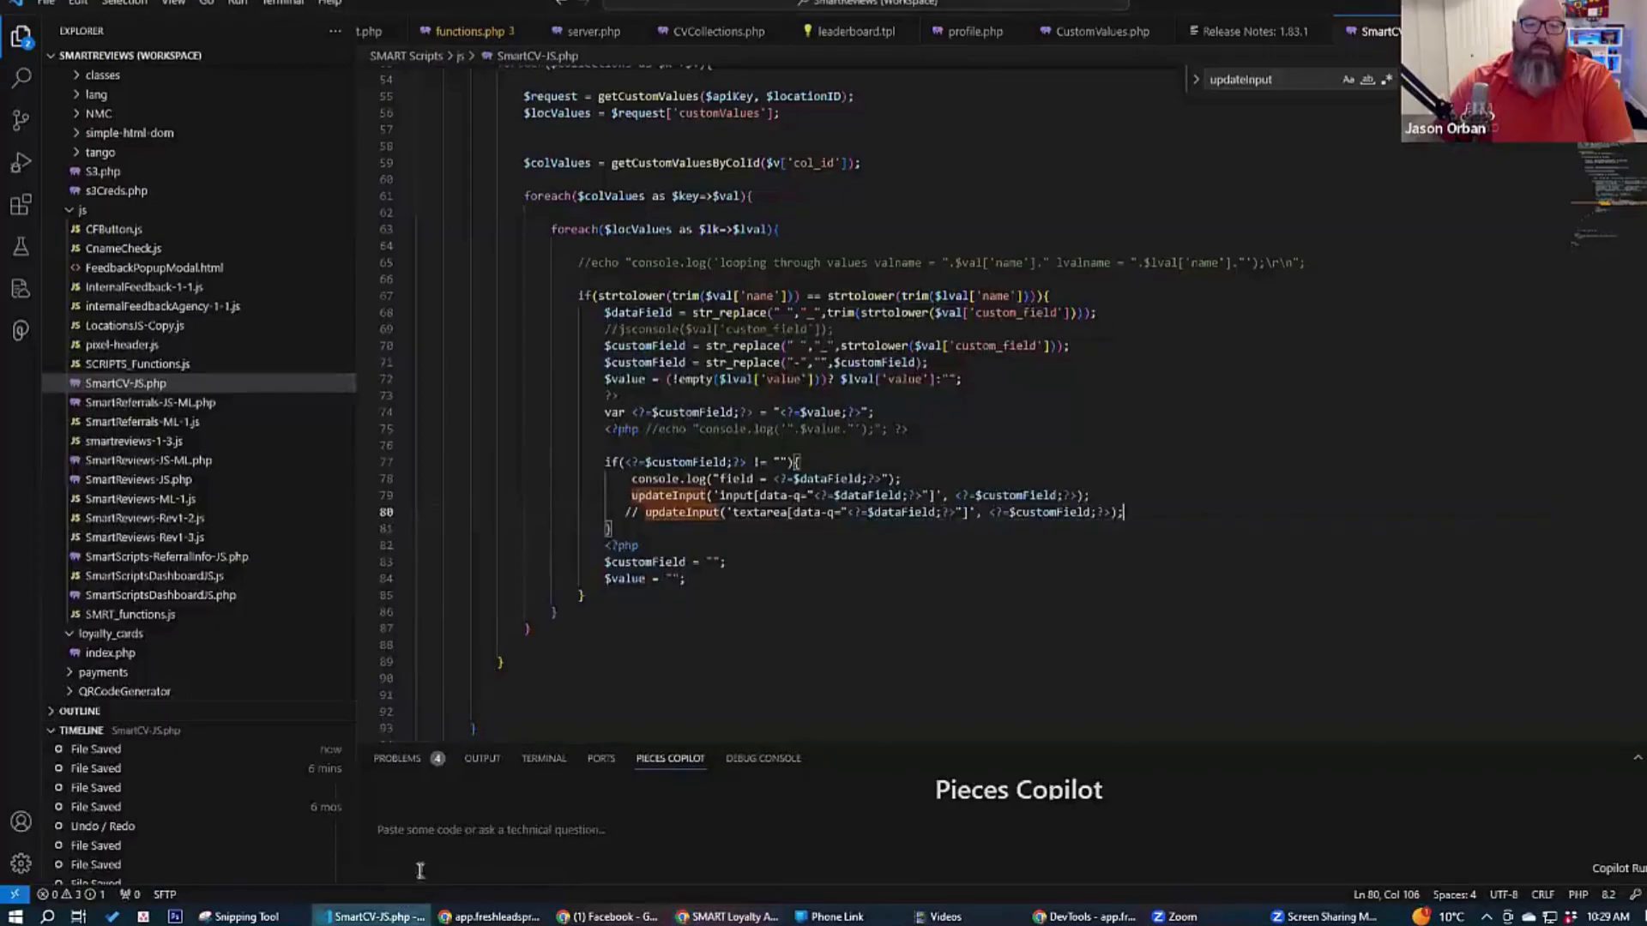
click(489, 916)
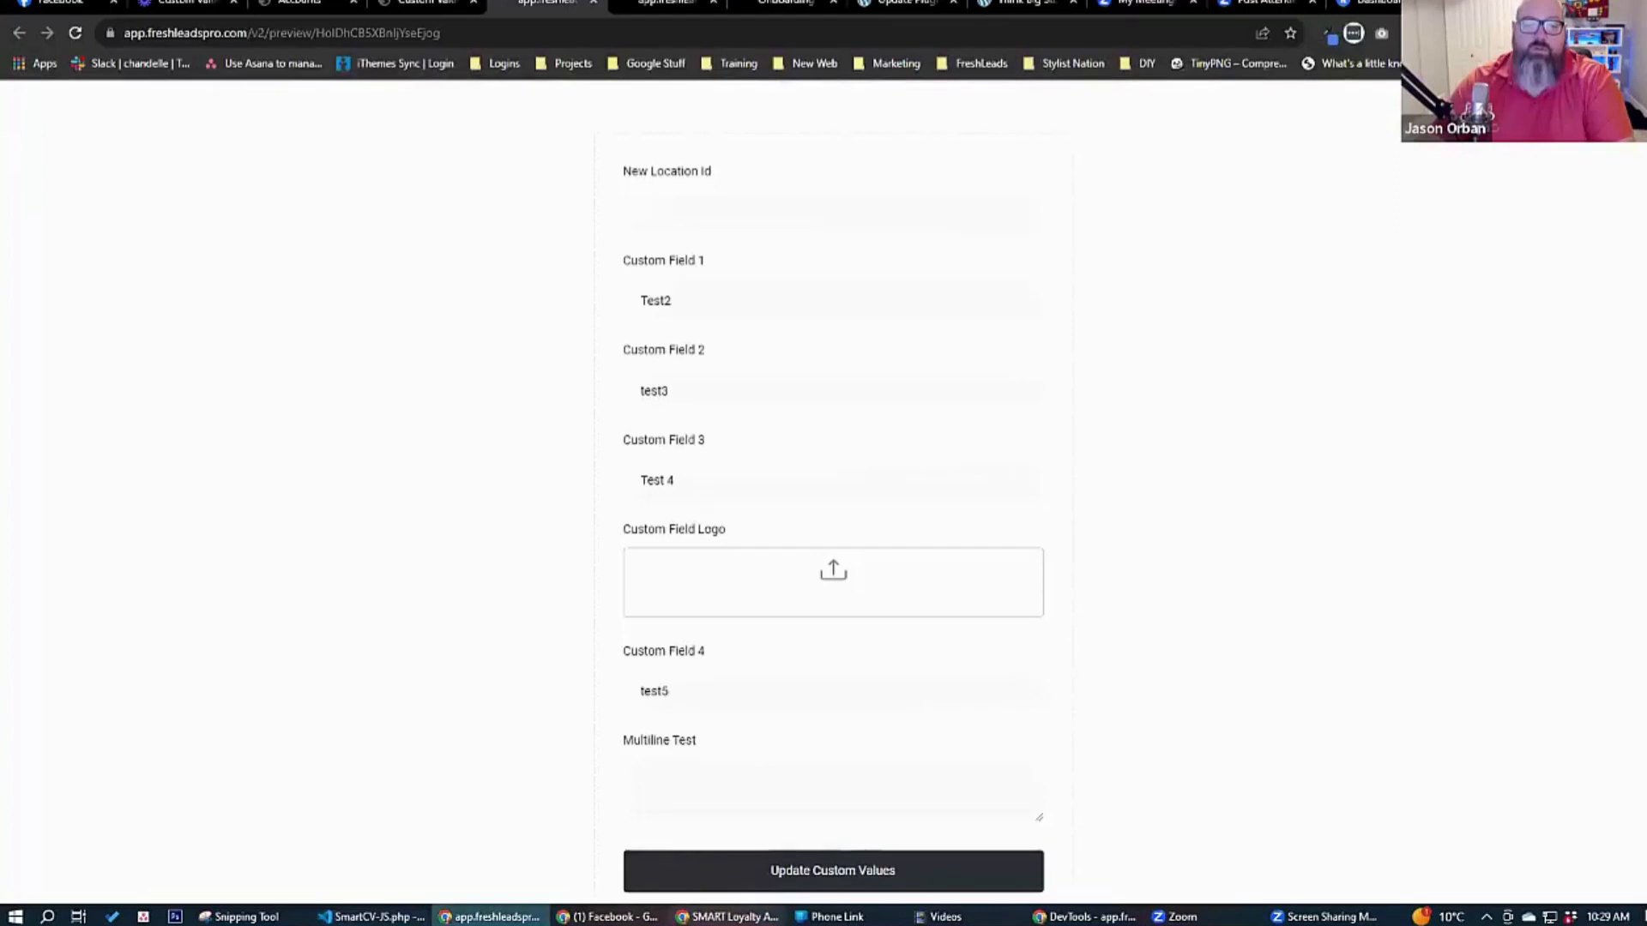
click(727, 916)
Save the promotion and open Embed Form Example from the customer's promotions page.
click(394, 897)
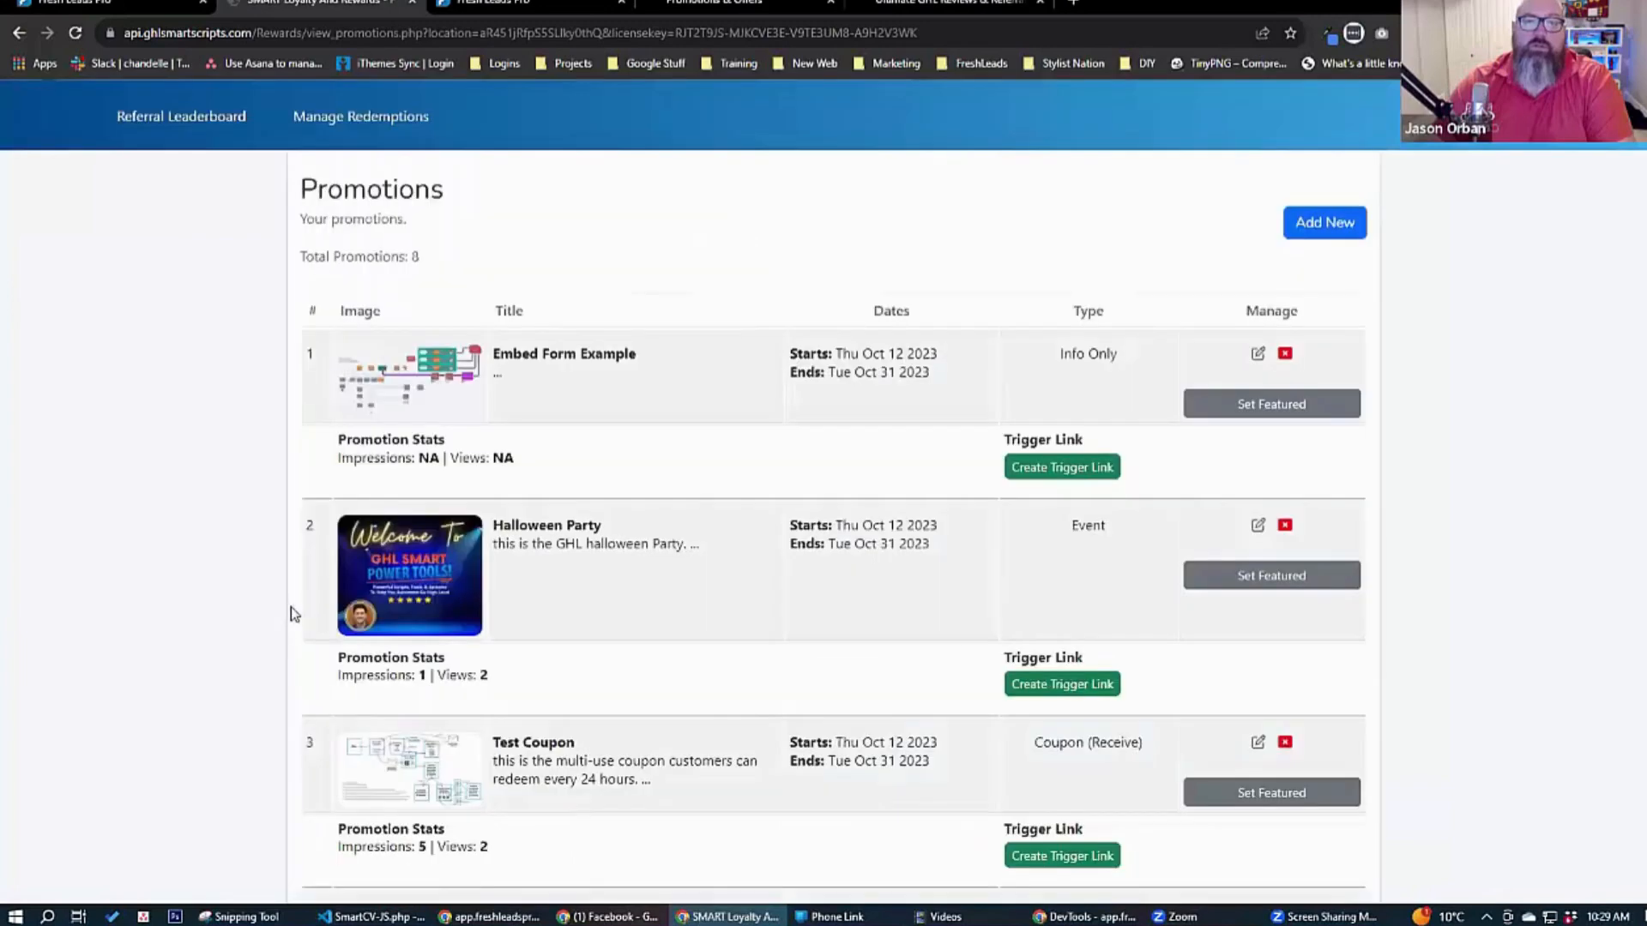
click(690, 3)
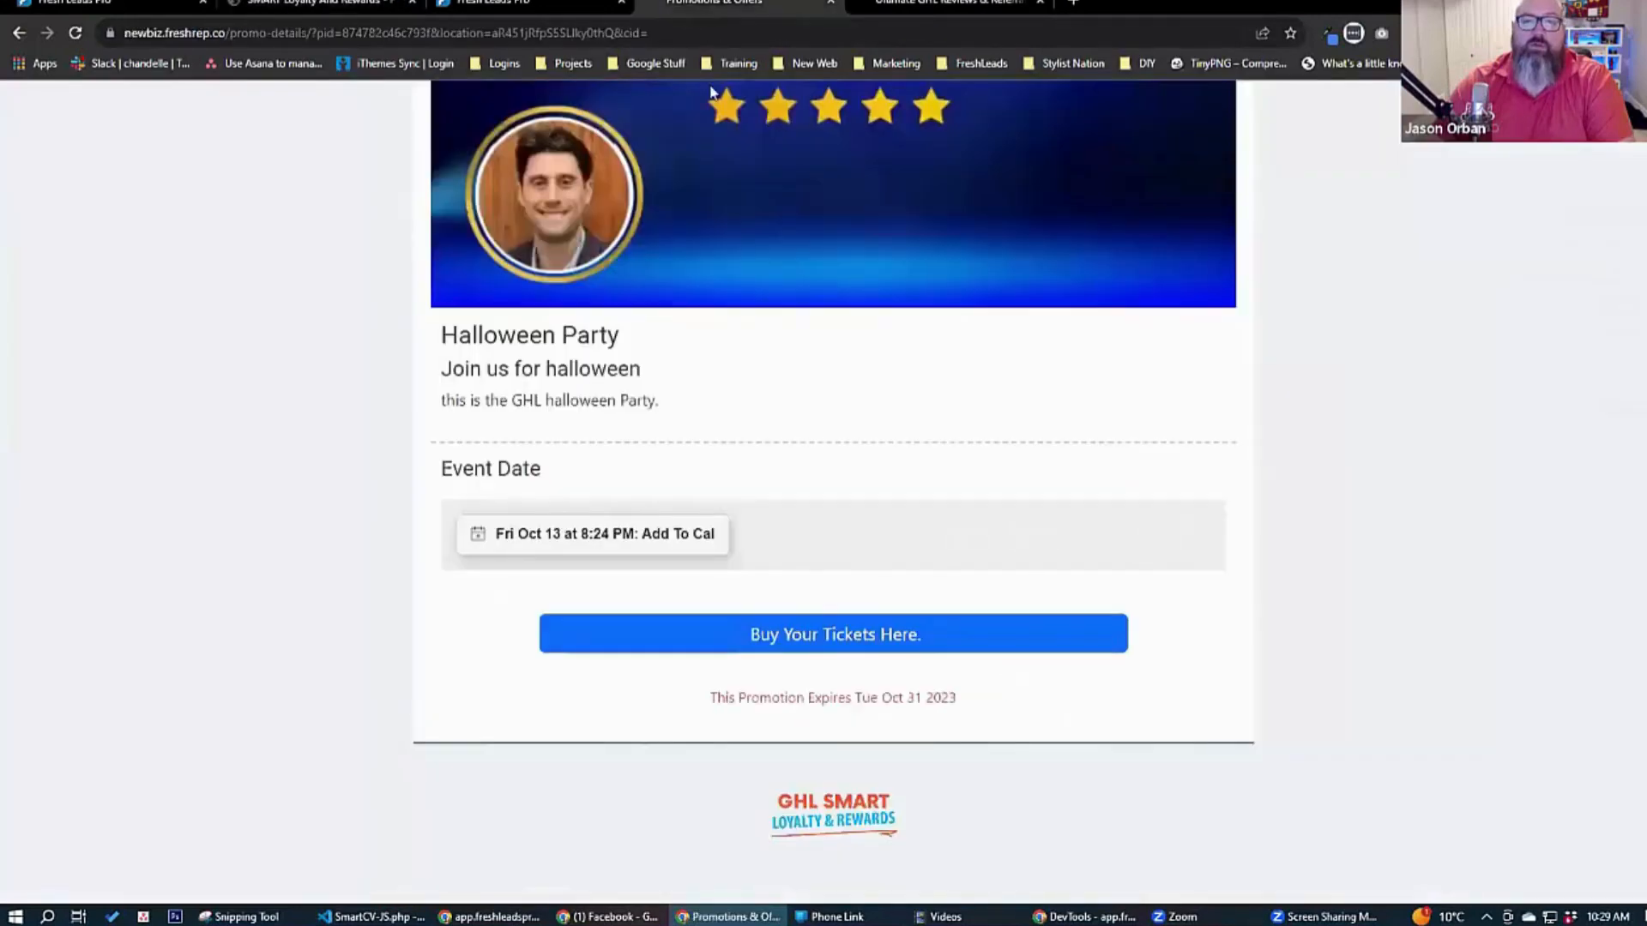
scroll(213, 330, up, 6)
click(527, 130)
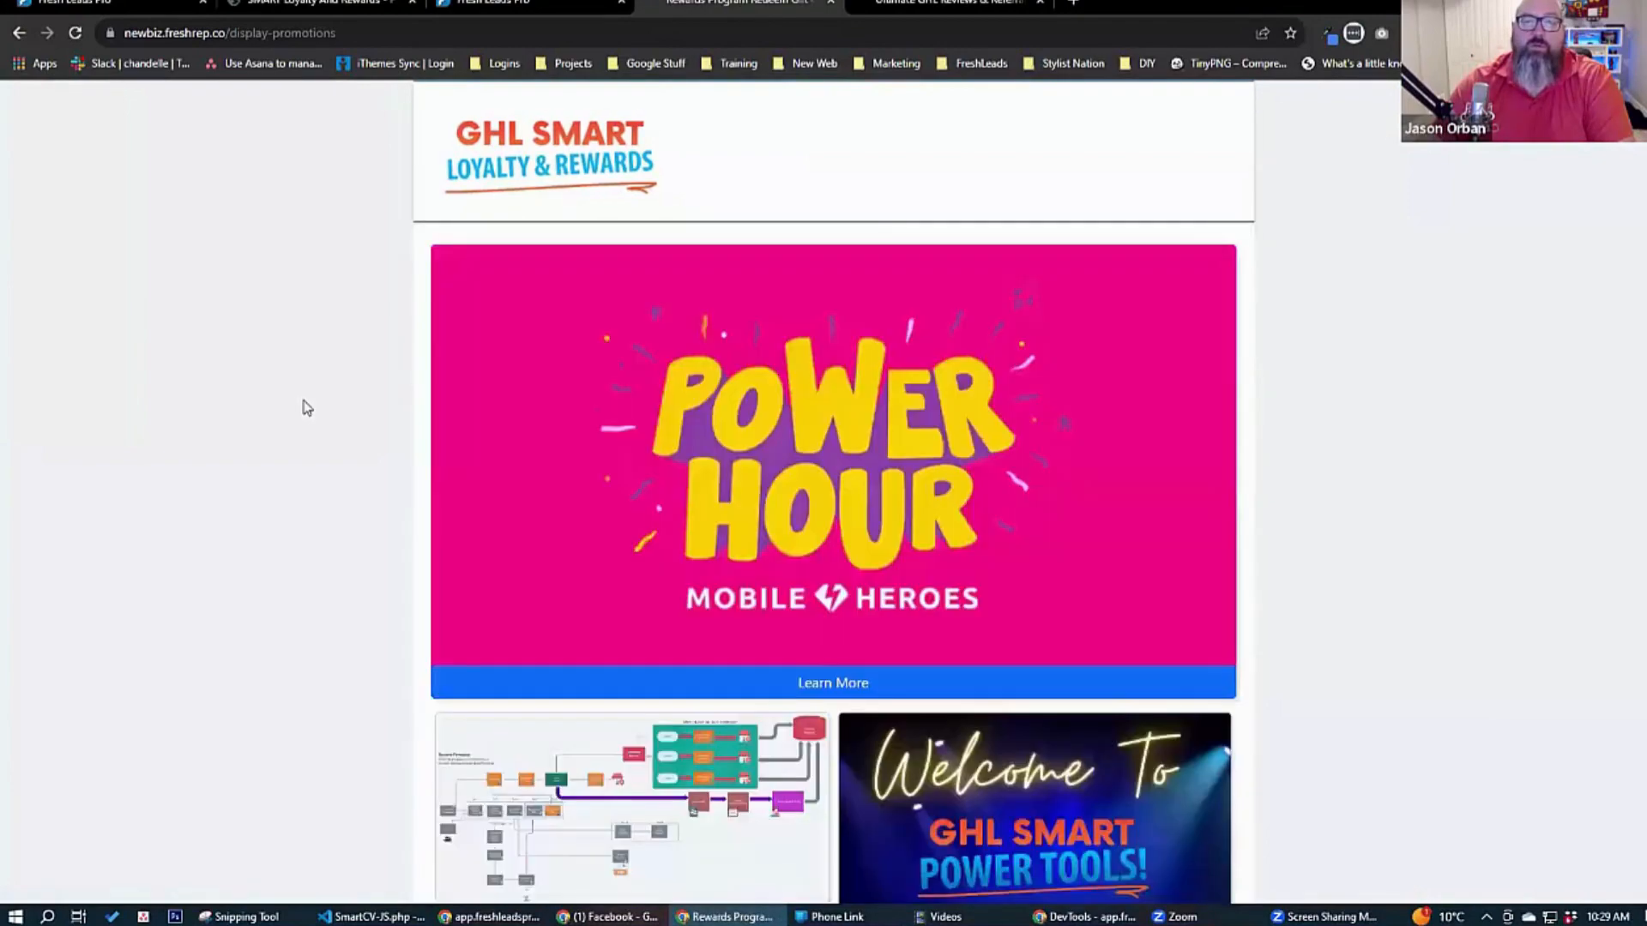
scroll(681, 346, down, 6)
click(678, 343)
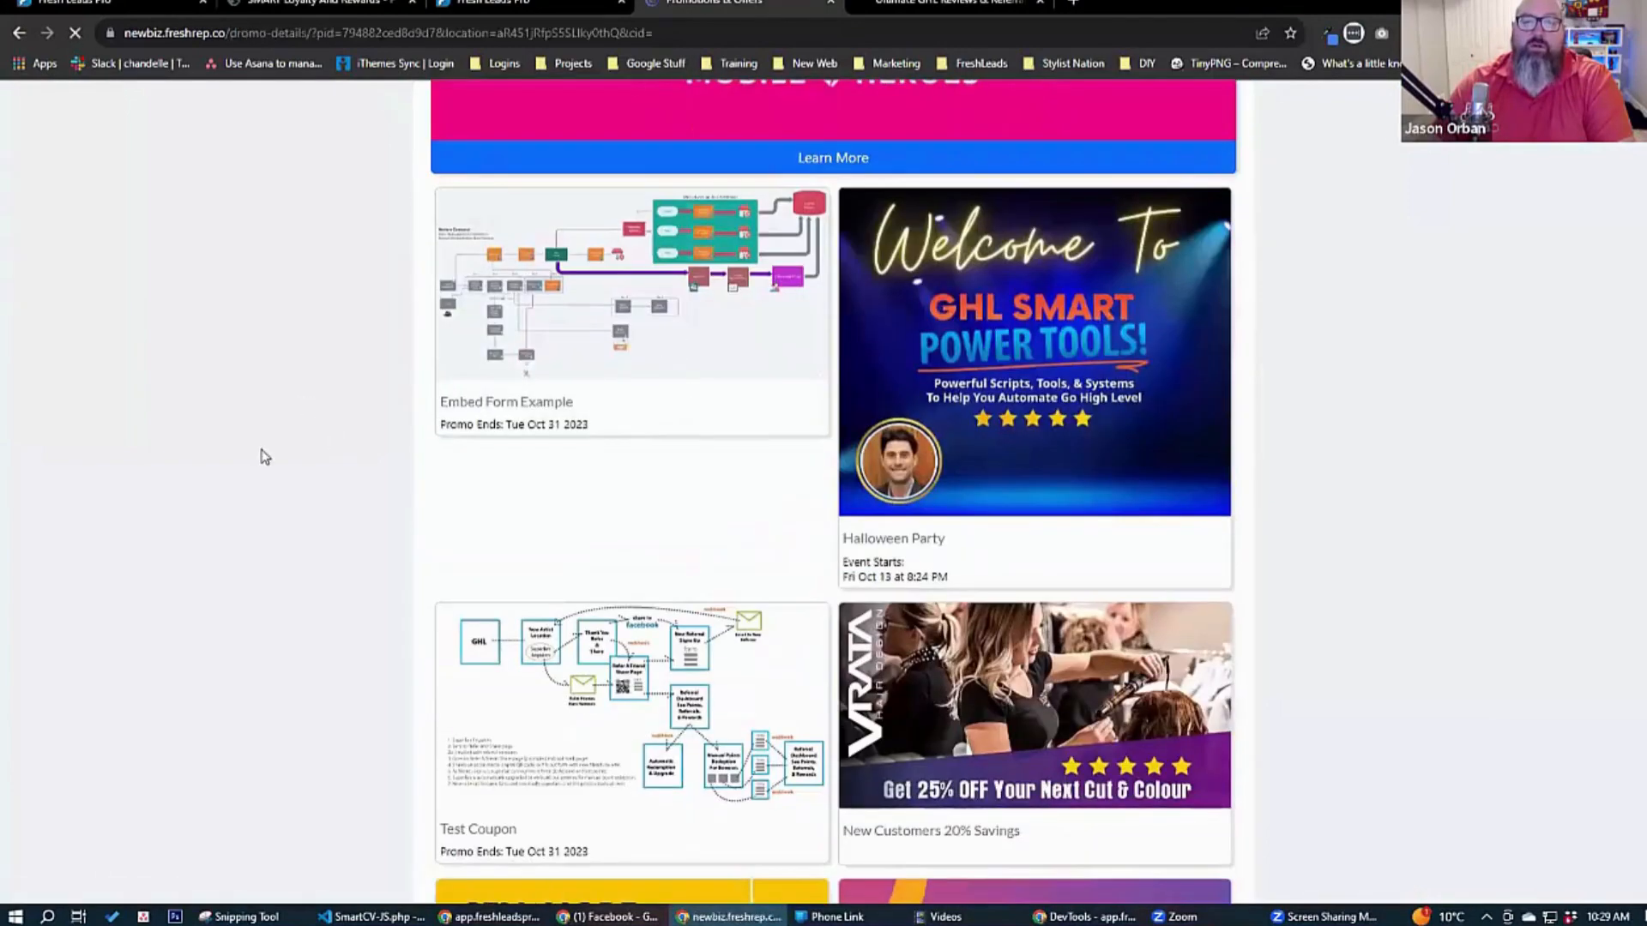
Examine the customer's Embed Form Example page, including its featured image, the embedded form's fields and the expiry date.
scroll(344, 441, down, 3)
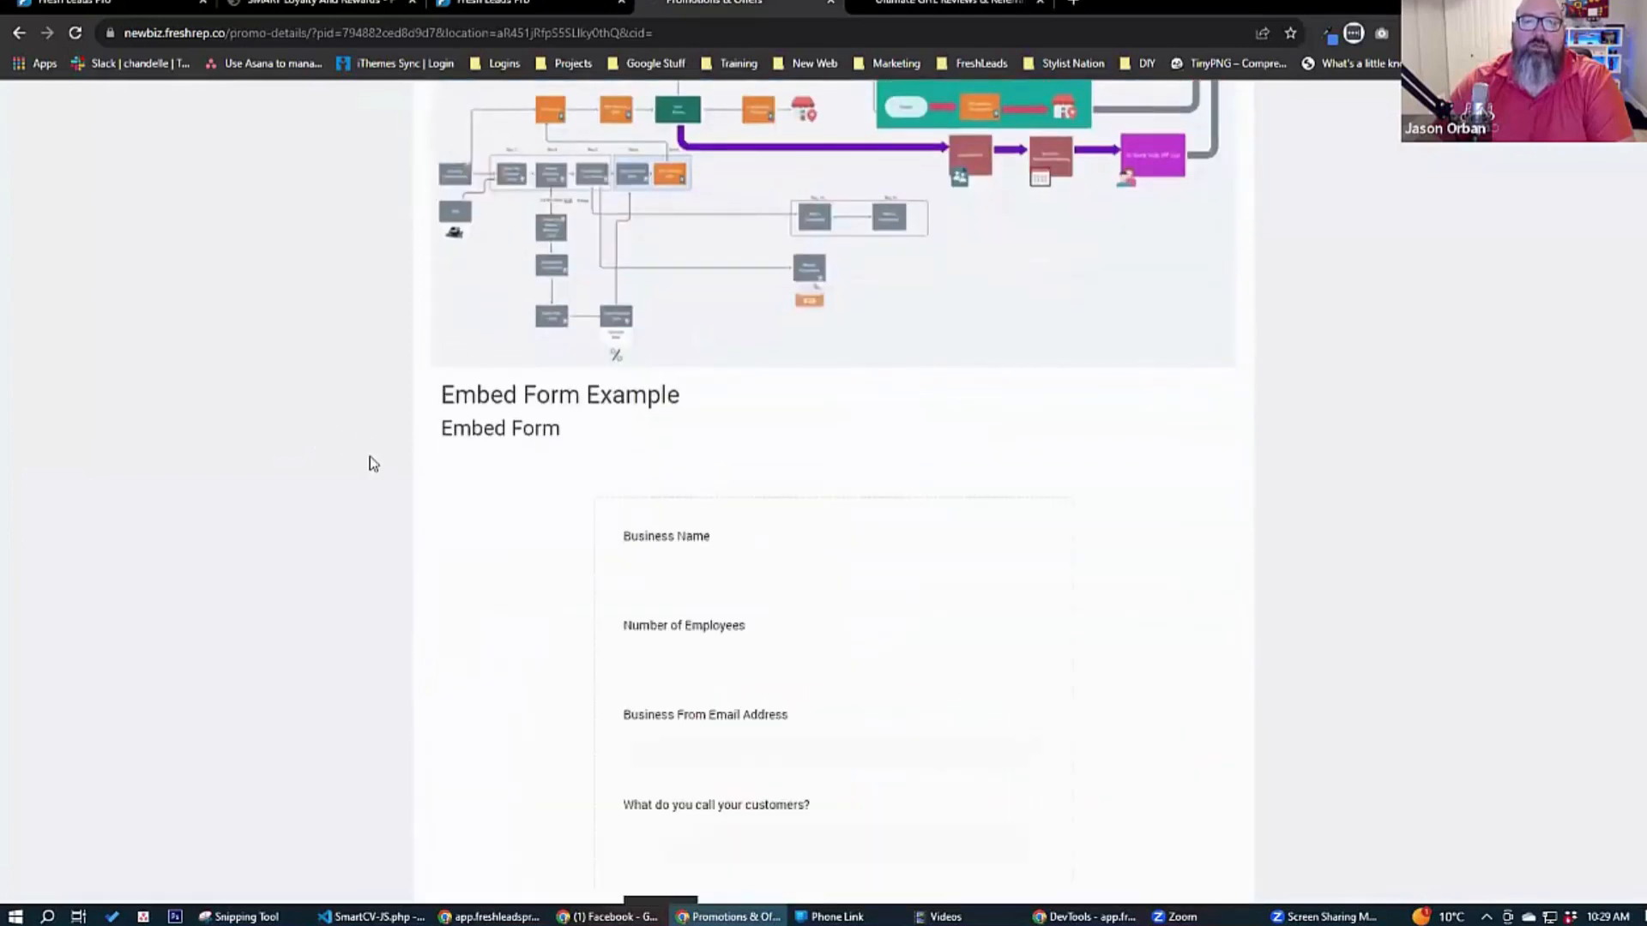
scroll(369, 456, down, 2)
scroll(709, 323, down, 1)
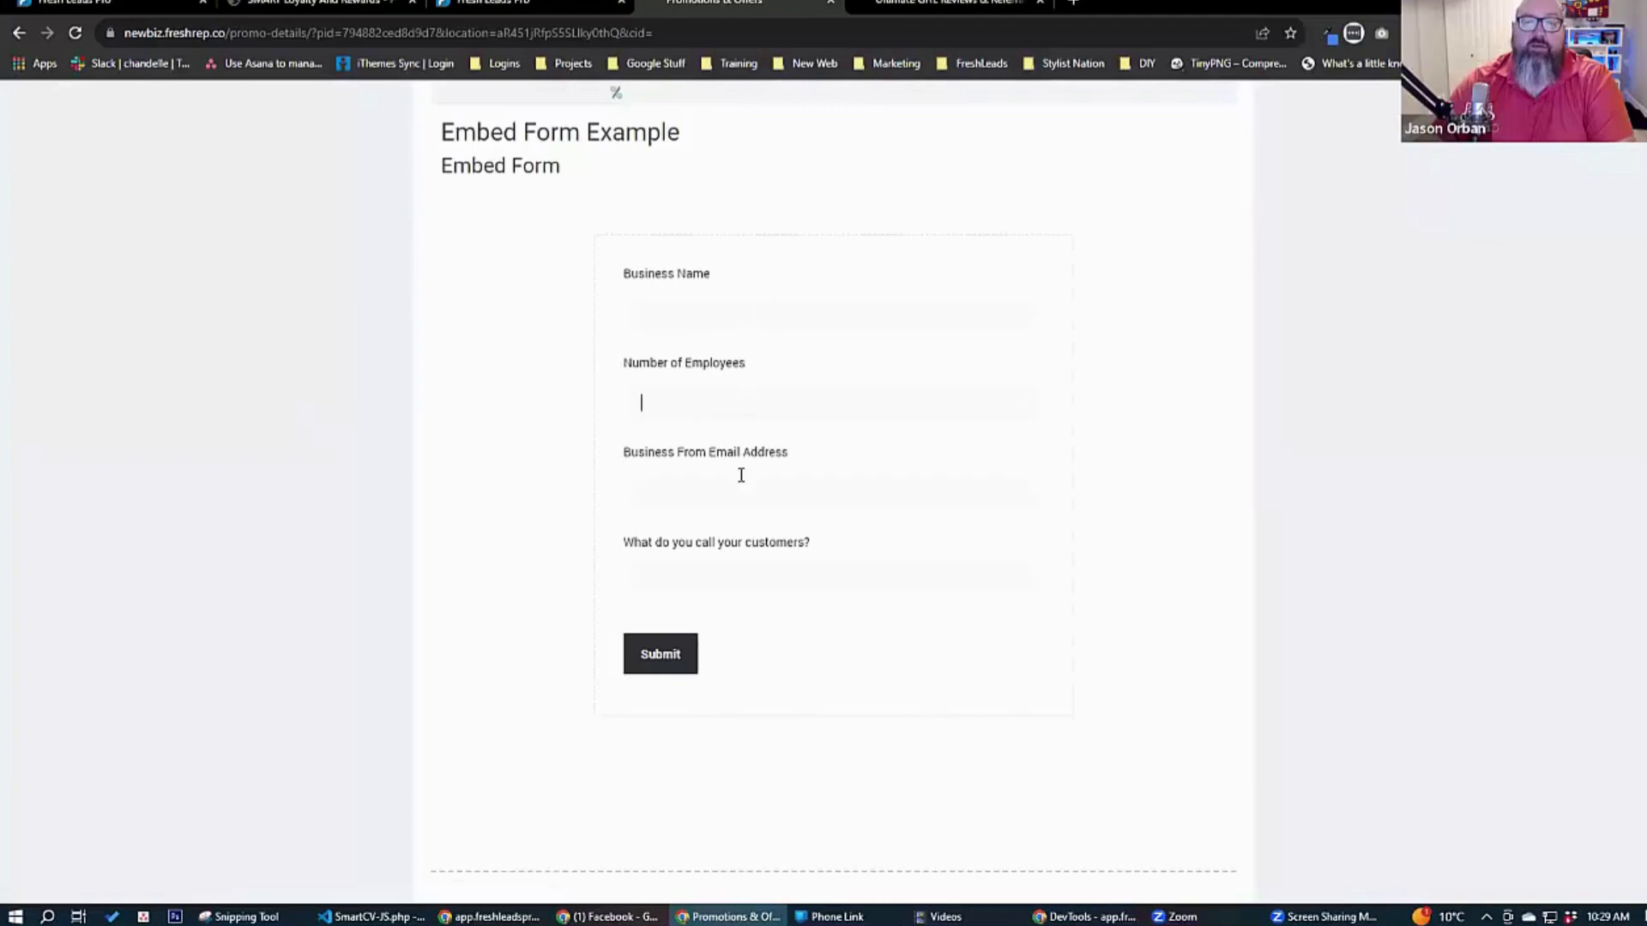
scroll(512, 566, down, 2)
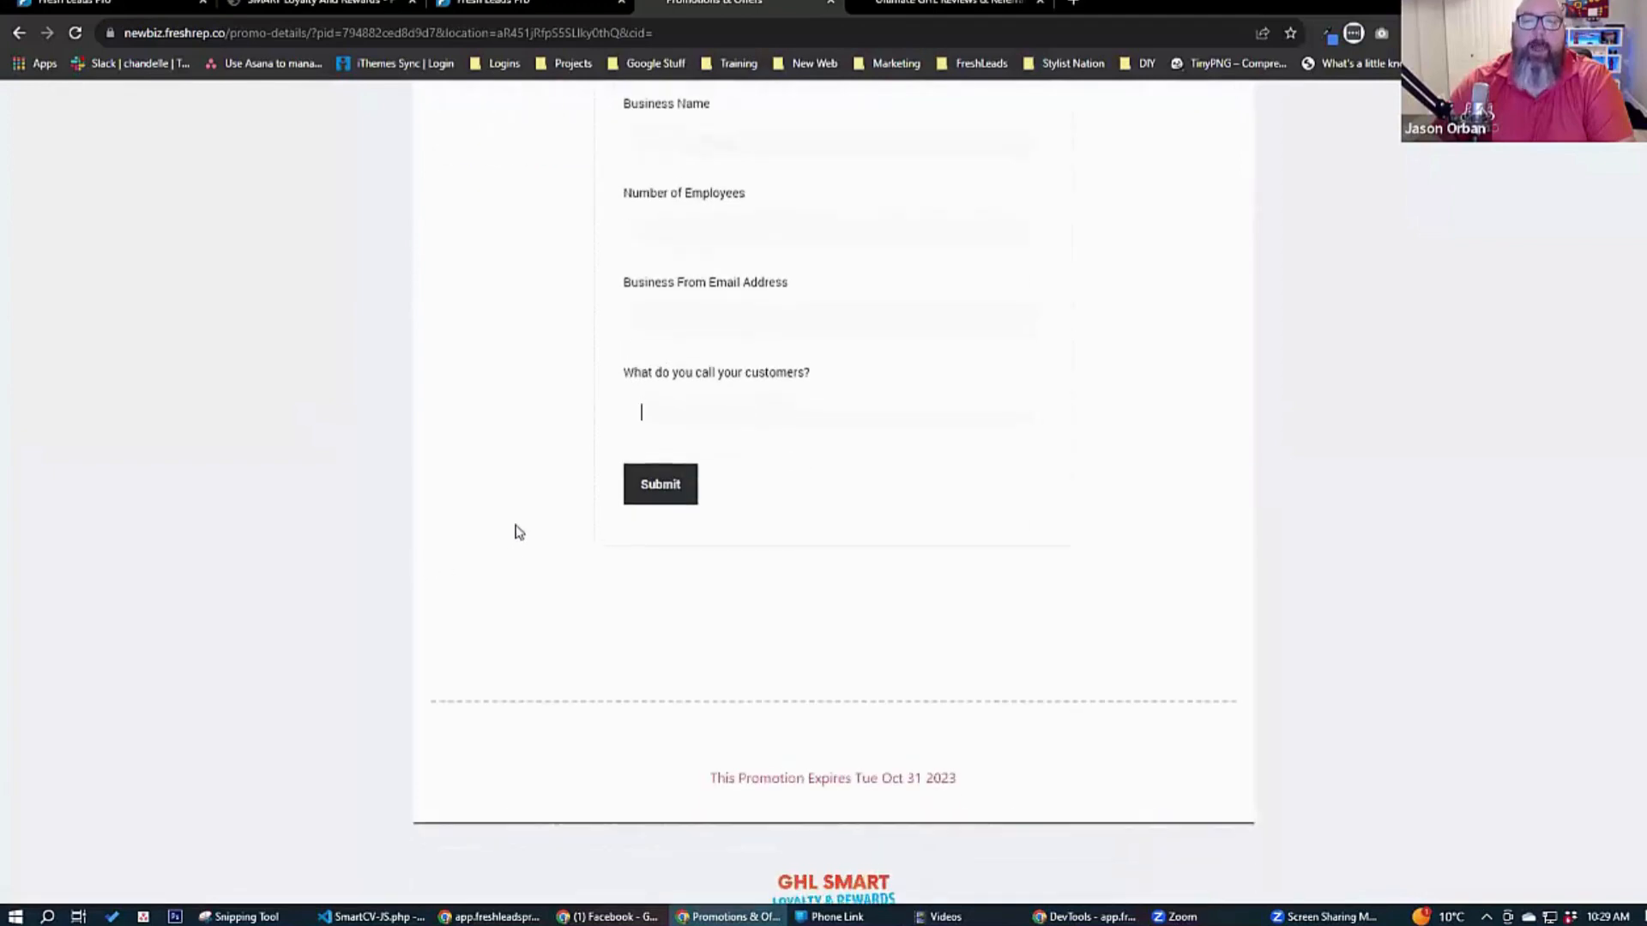
scroll(520, 531, up, 5)
scroll(507, 522, up, 3)
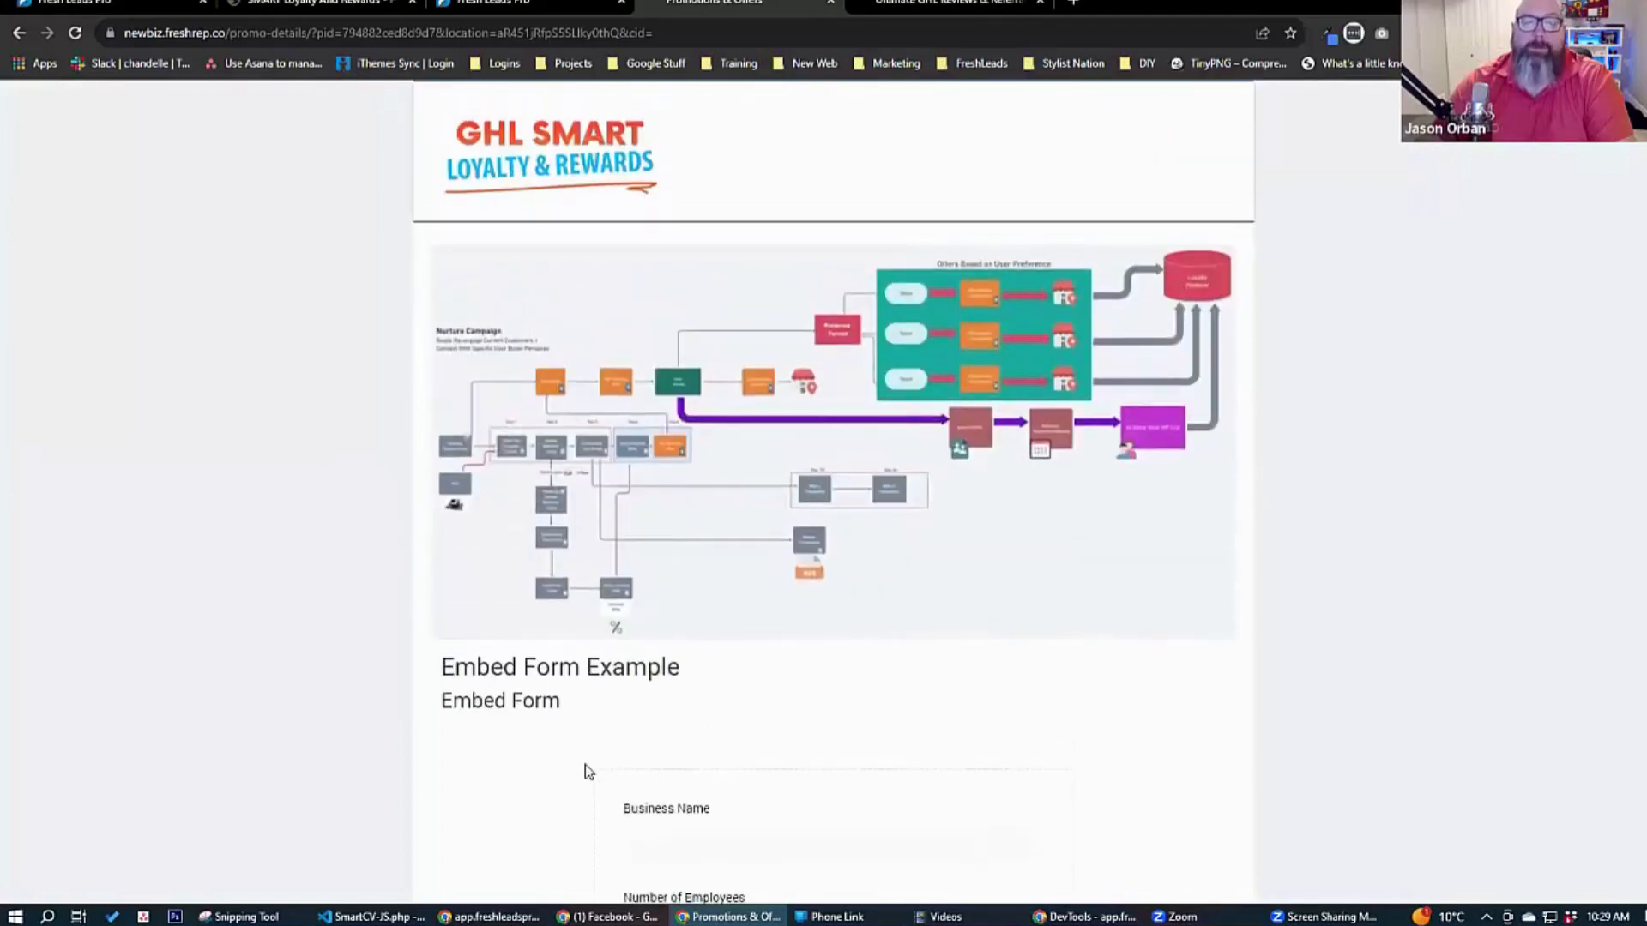
scroll(577, 780, down, 3)
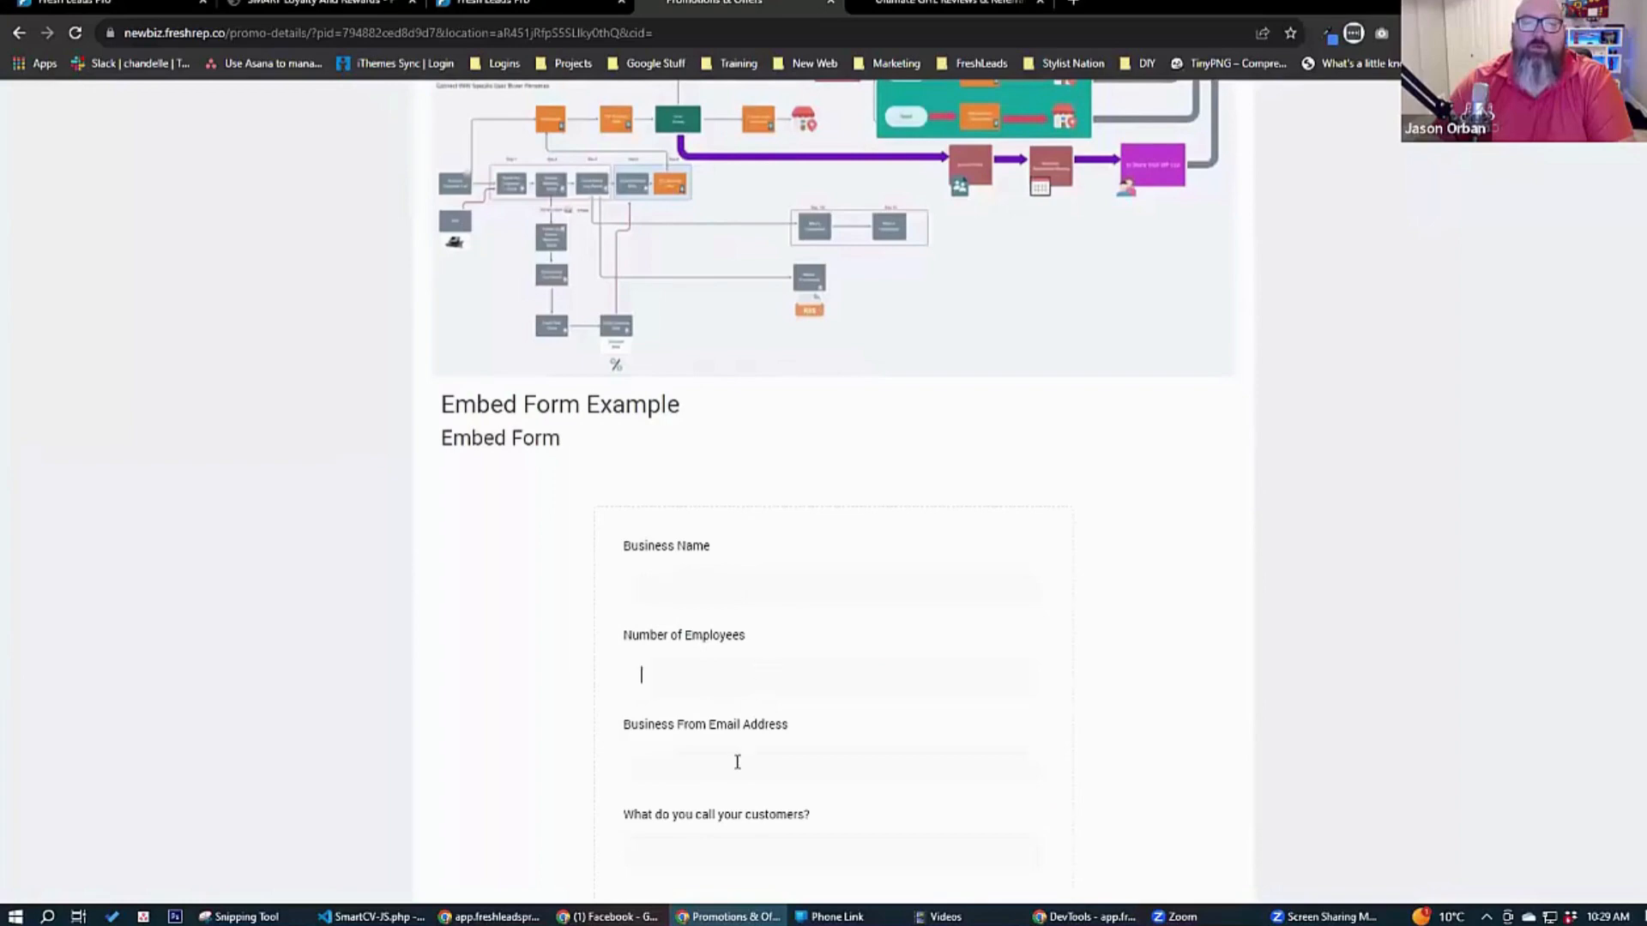
scroll(531, 705, down, 4)
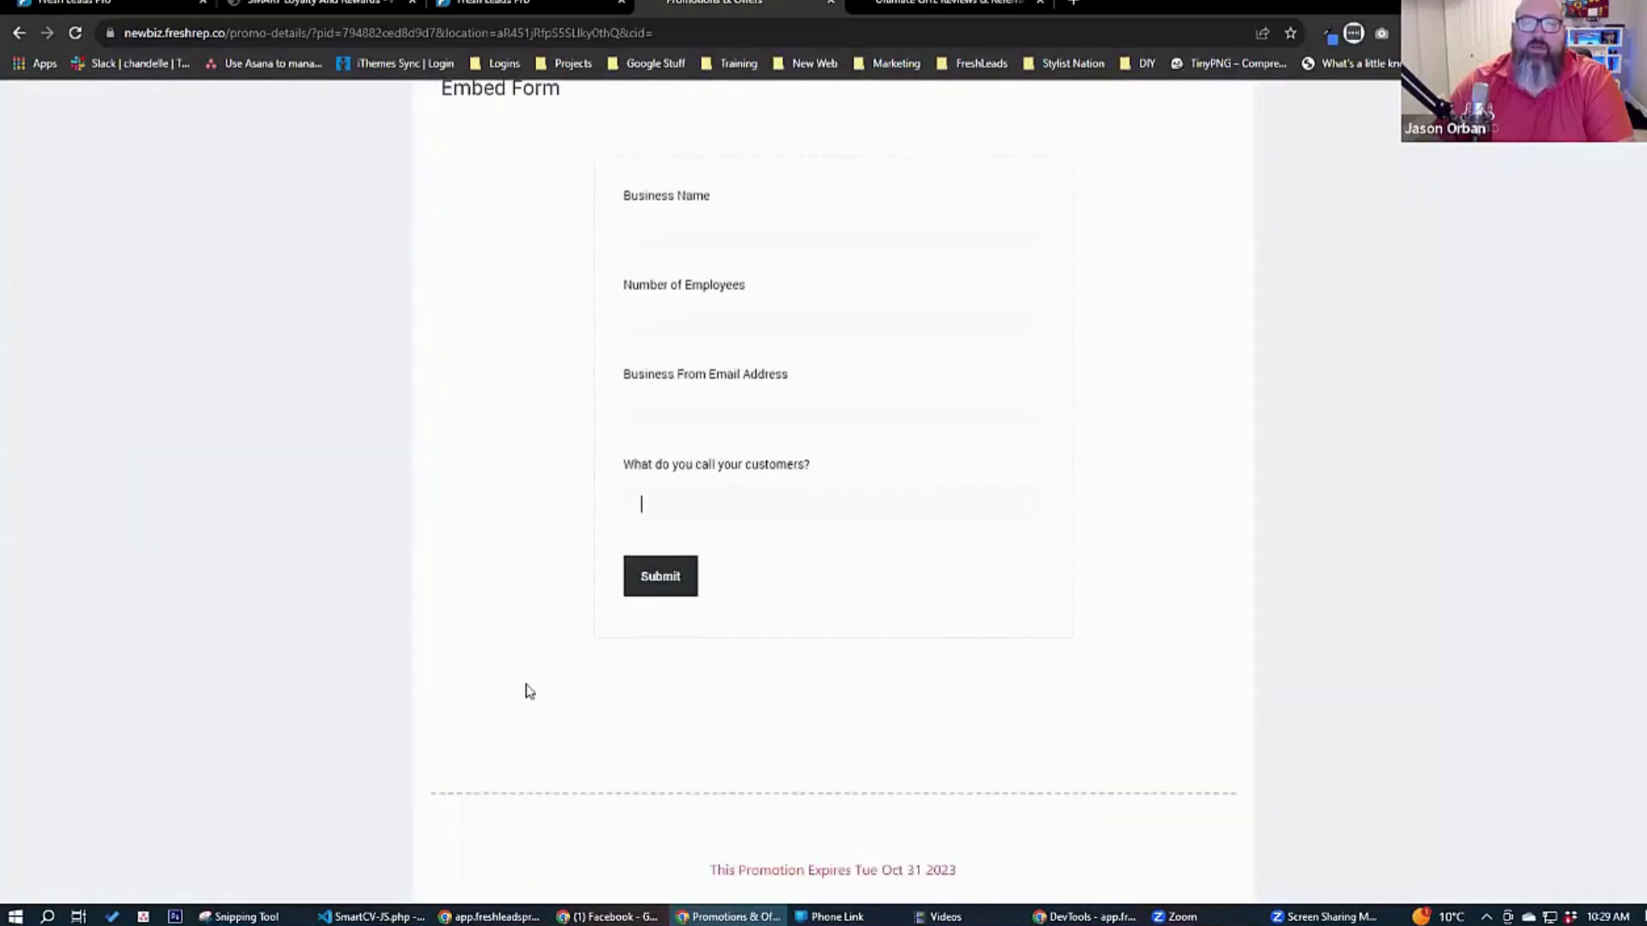
scroll(515, 658, down, 1)
scroll(515, 658, up, 6)
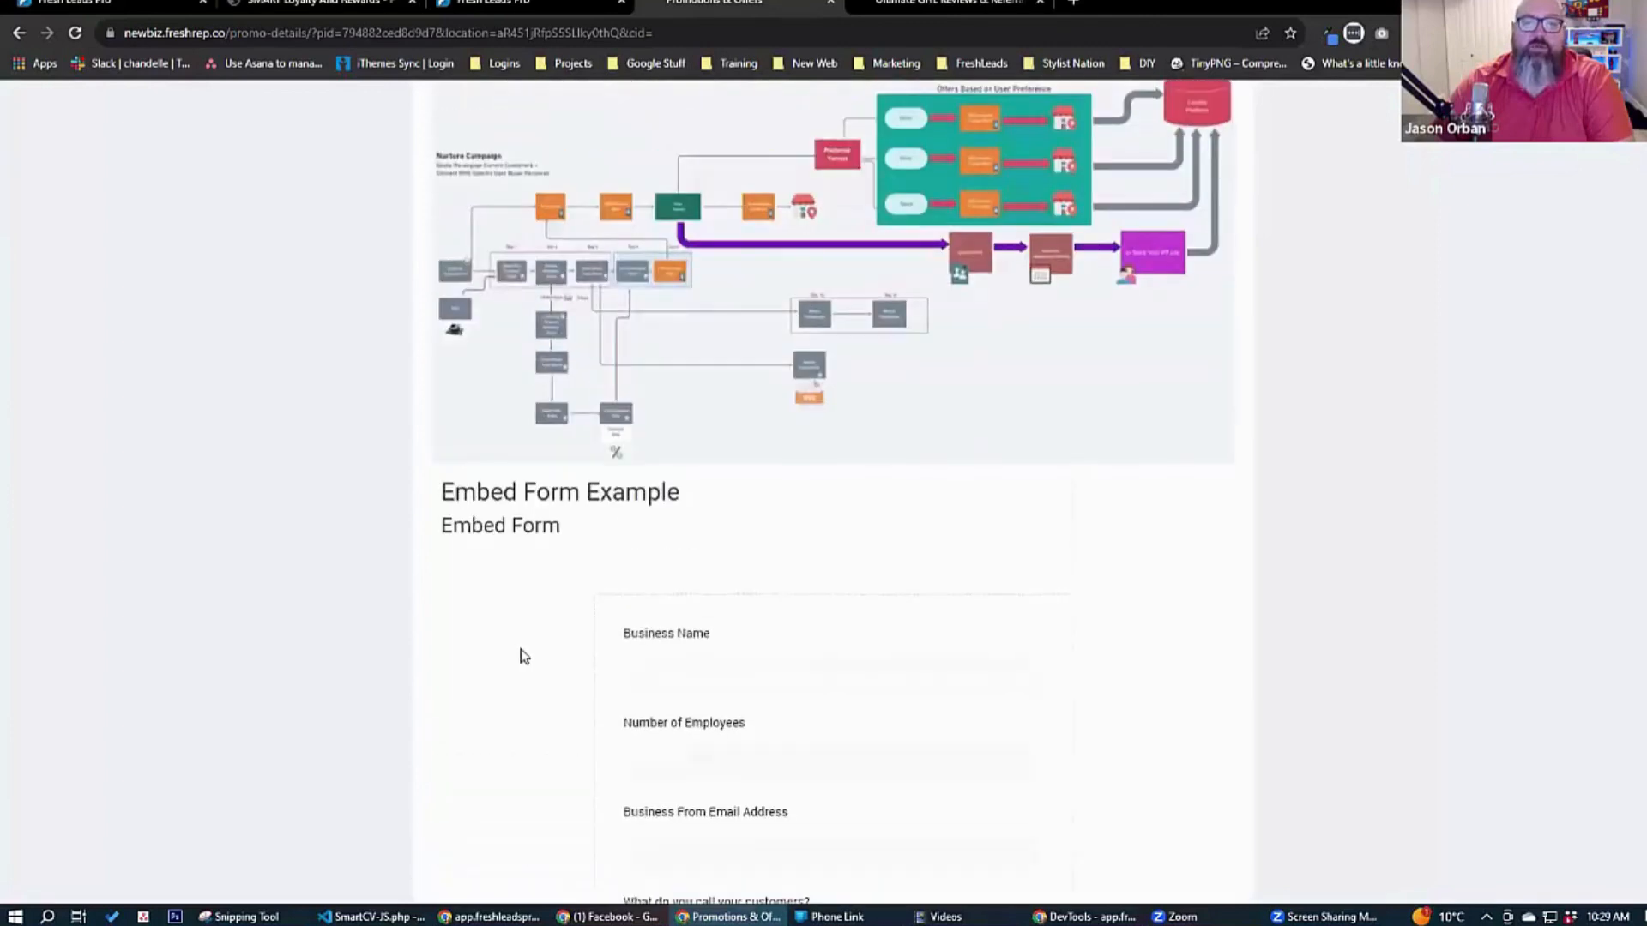
scroll(520, 656, down, 3)
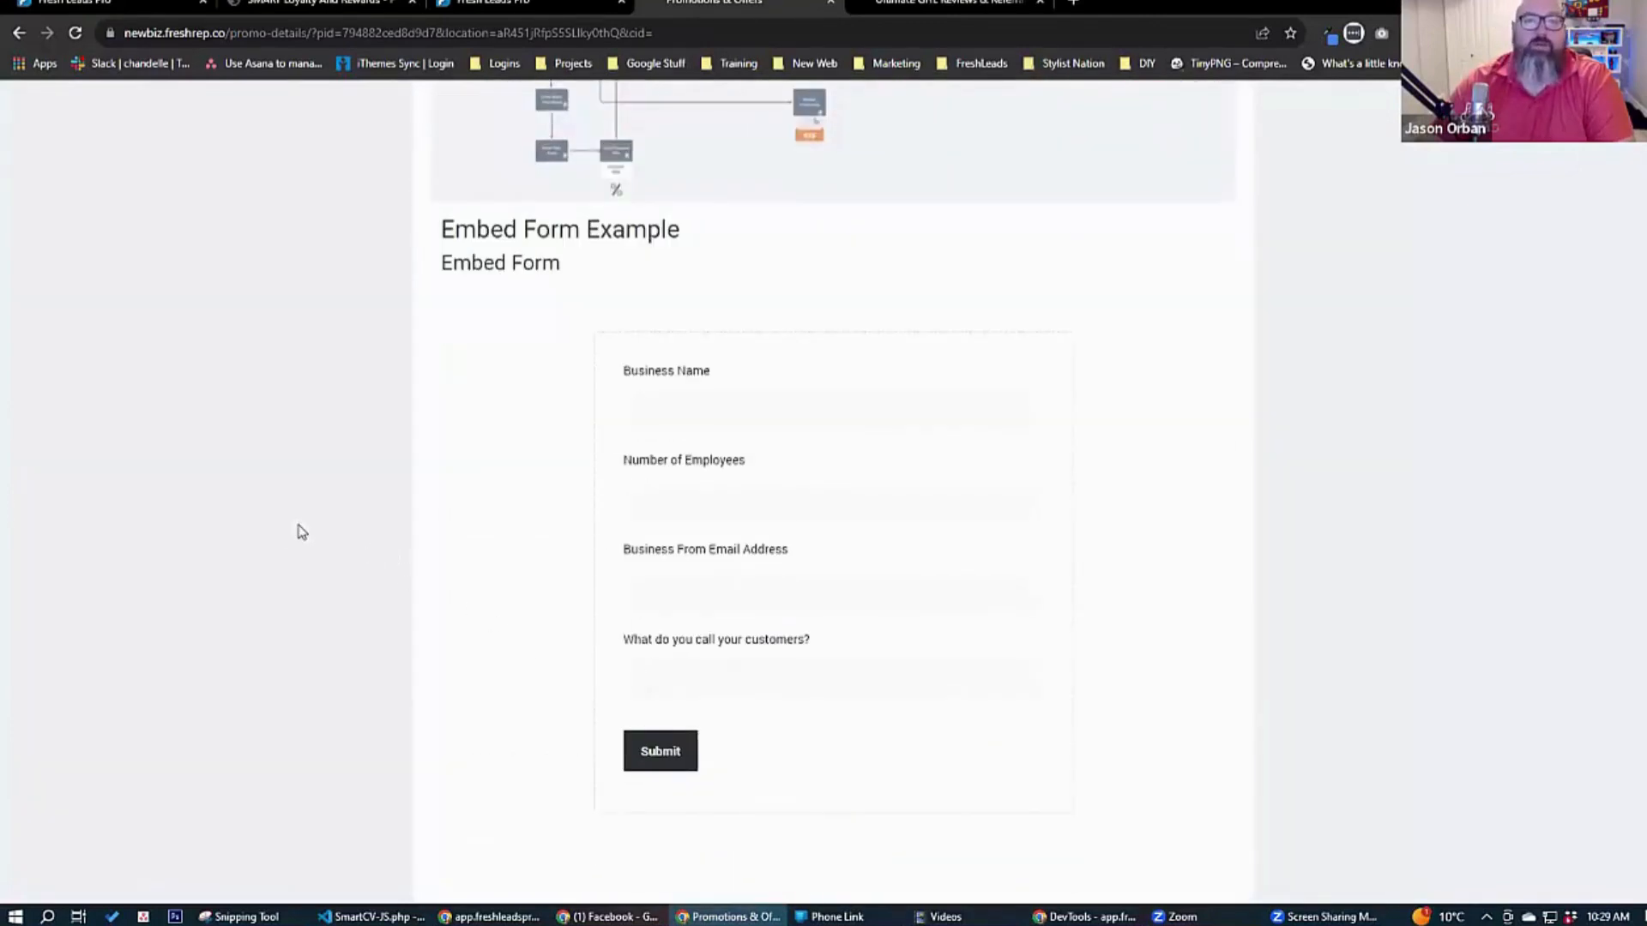
scroll(301, 532, up, 5)
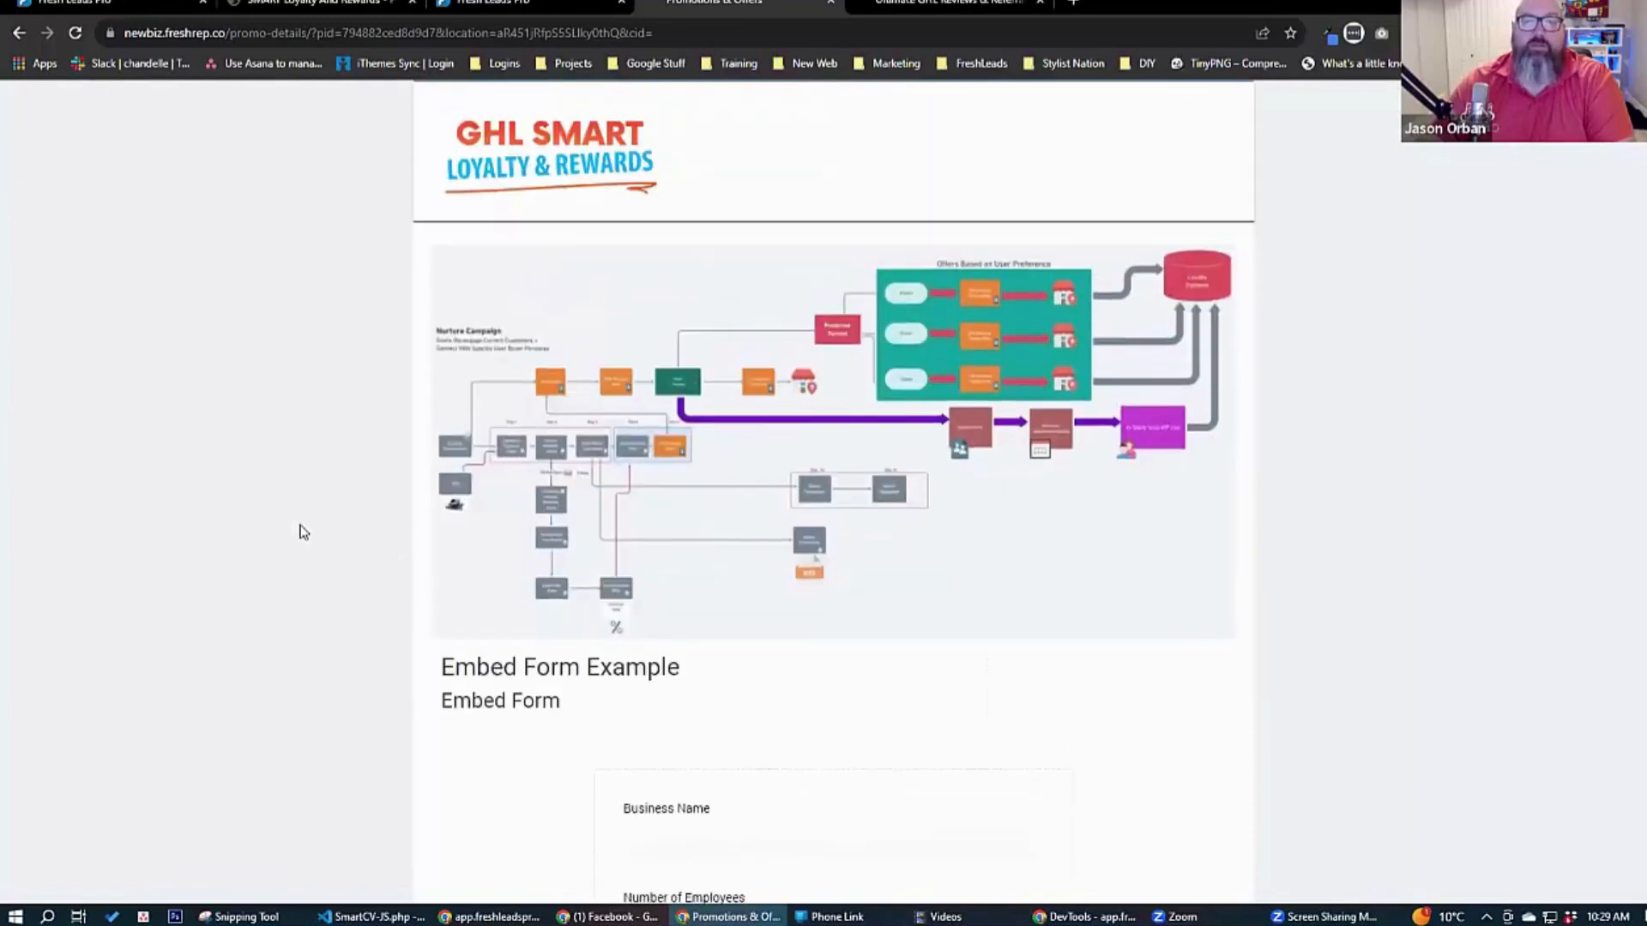
Return to the customer's promotions page and look over the listed offers.
click(501, 145)
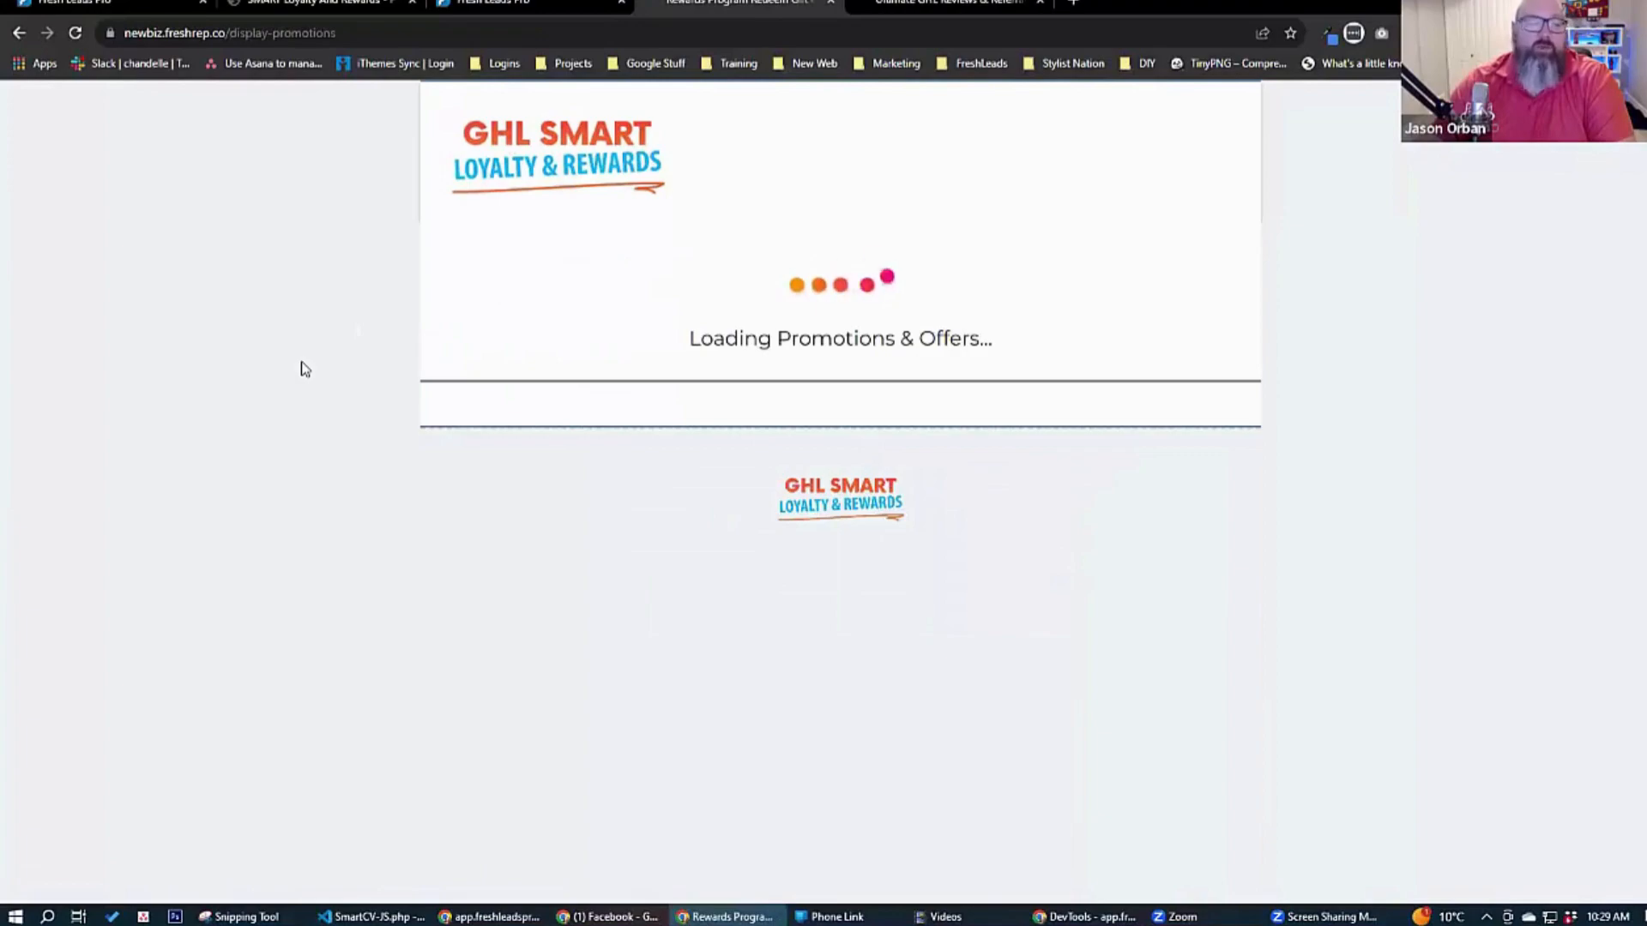
scroll(322, 397, down, 15)
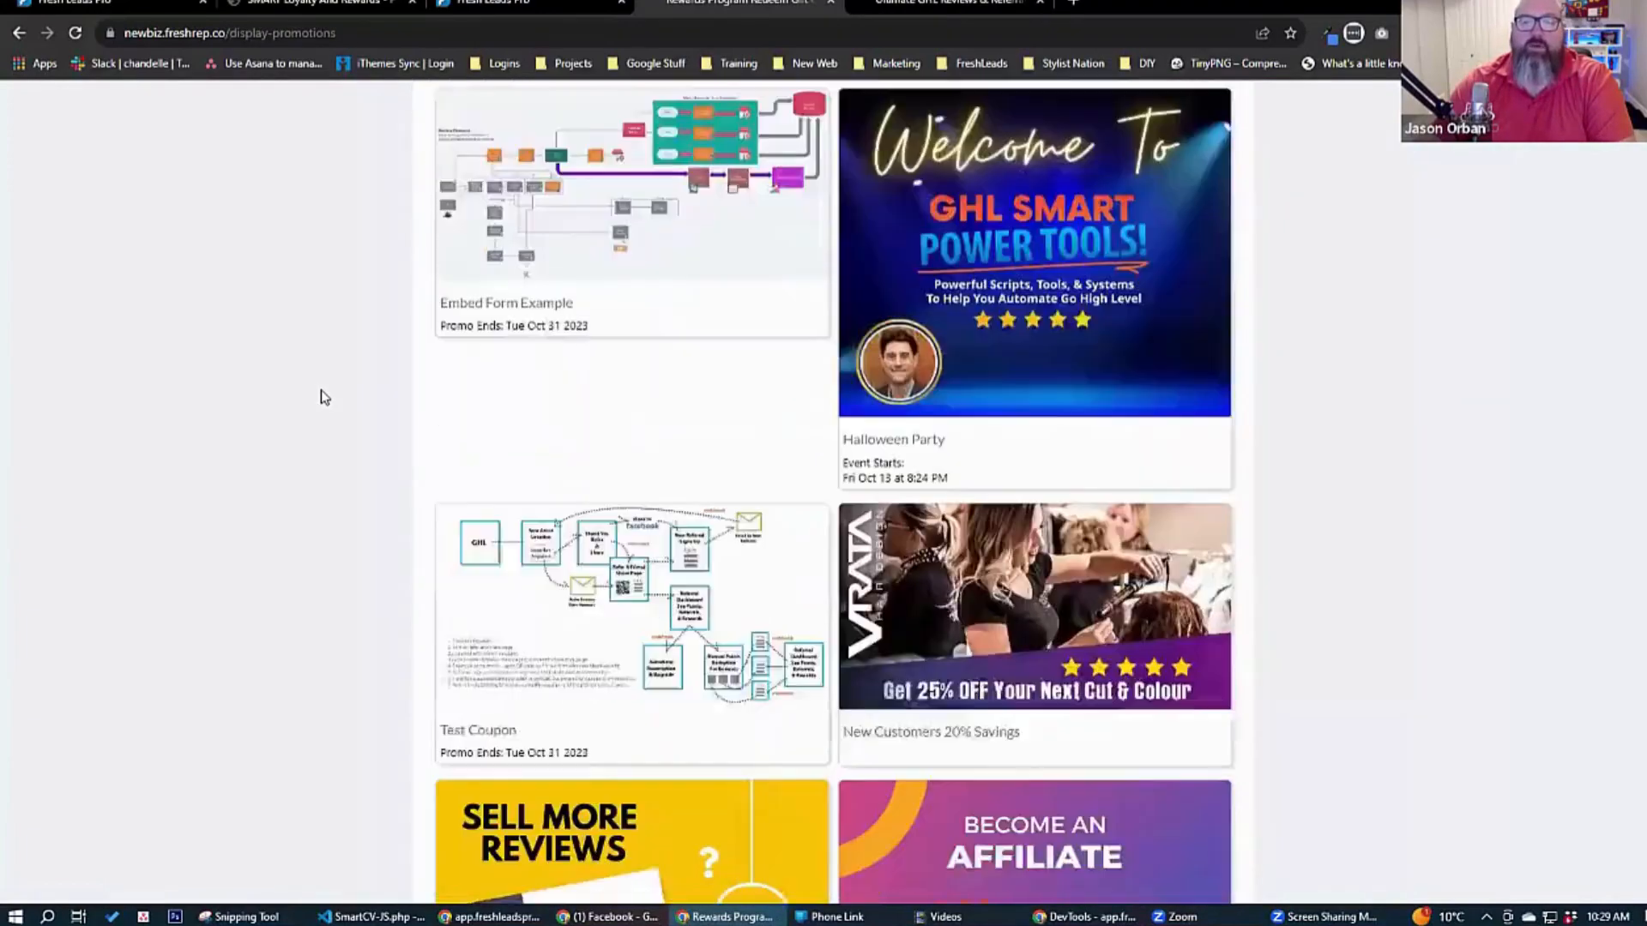
scroll(324, 390, up, 12)
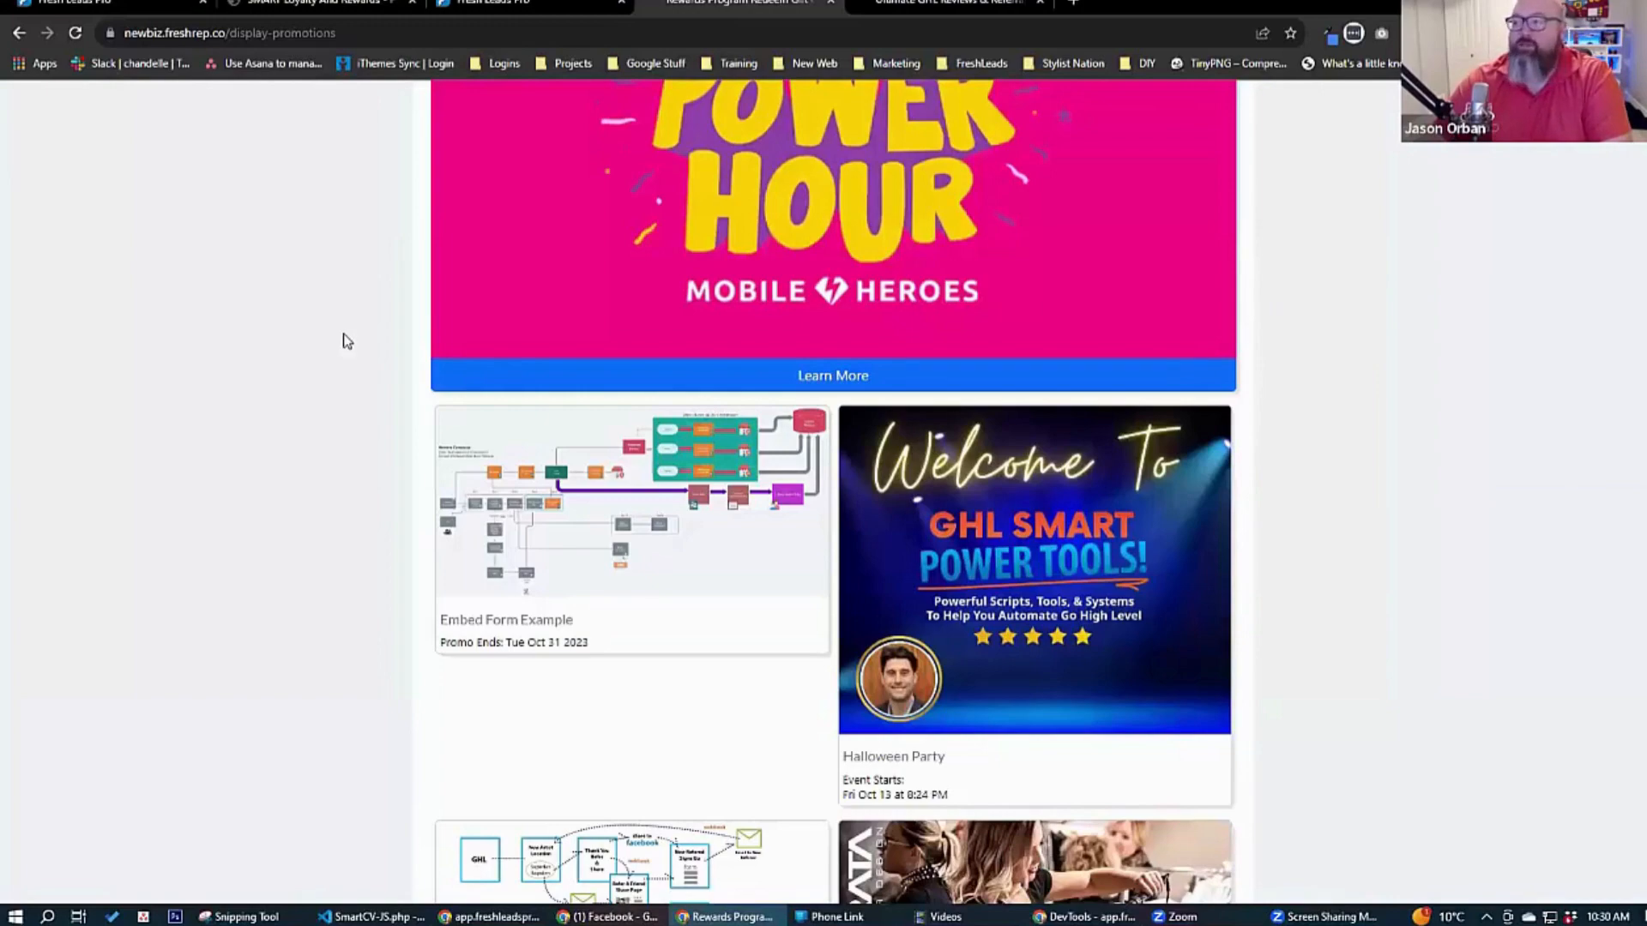
Switch back to the promotions management list and review each promotion's stats and trigger links.
click(343, 7)
scroll(238, 352, down, 10)
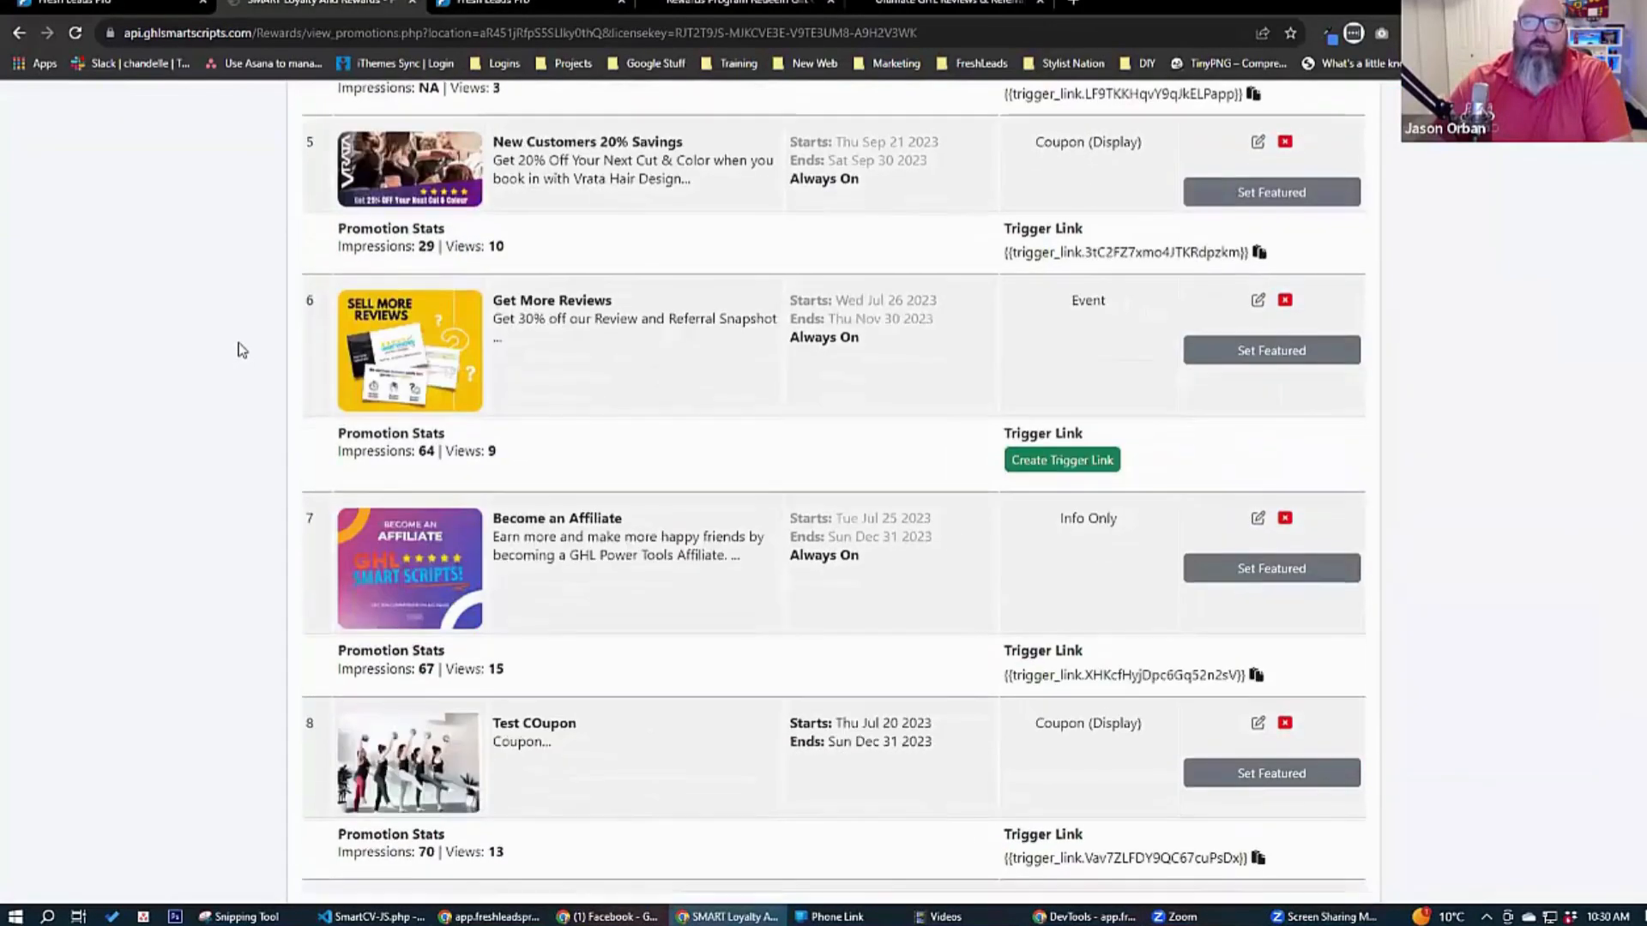
scroll(244, 343, up, 6)
scroll(244, 339, up, 5)
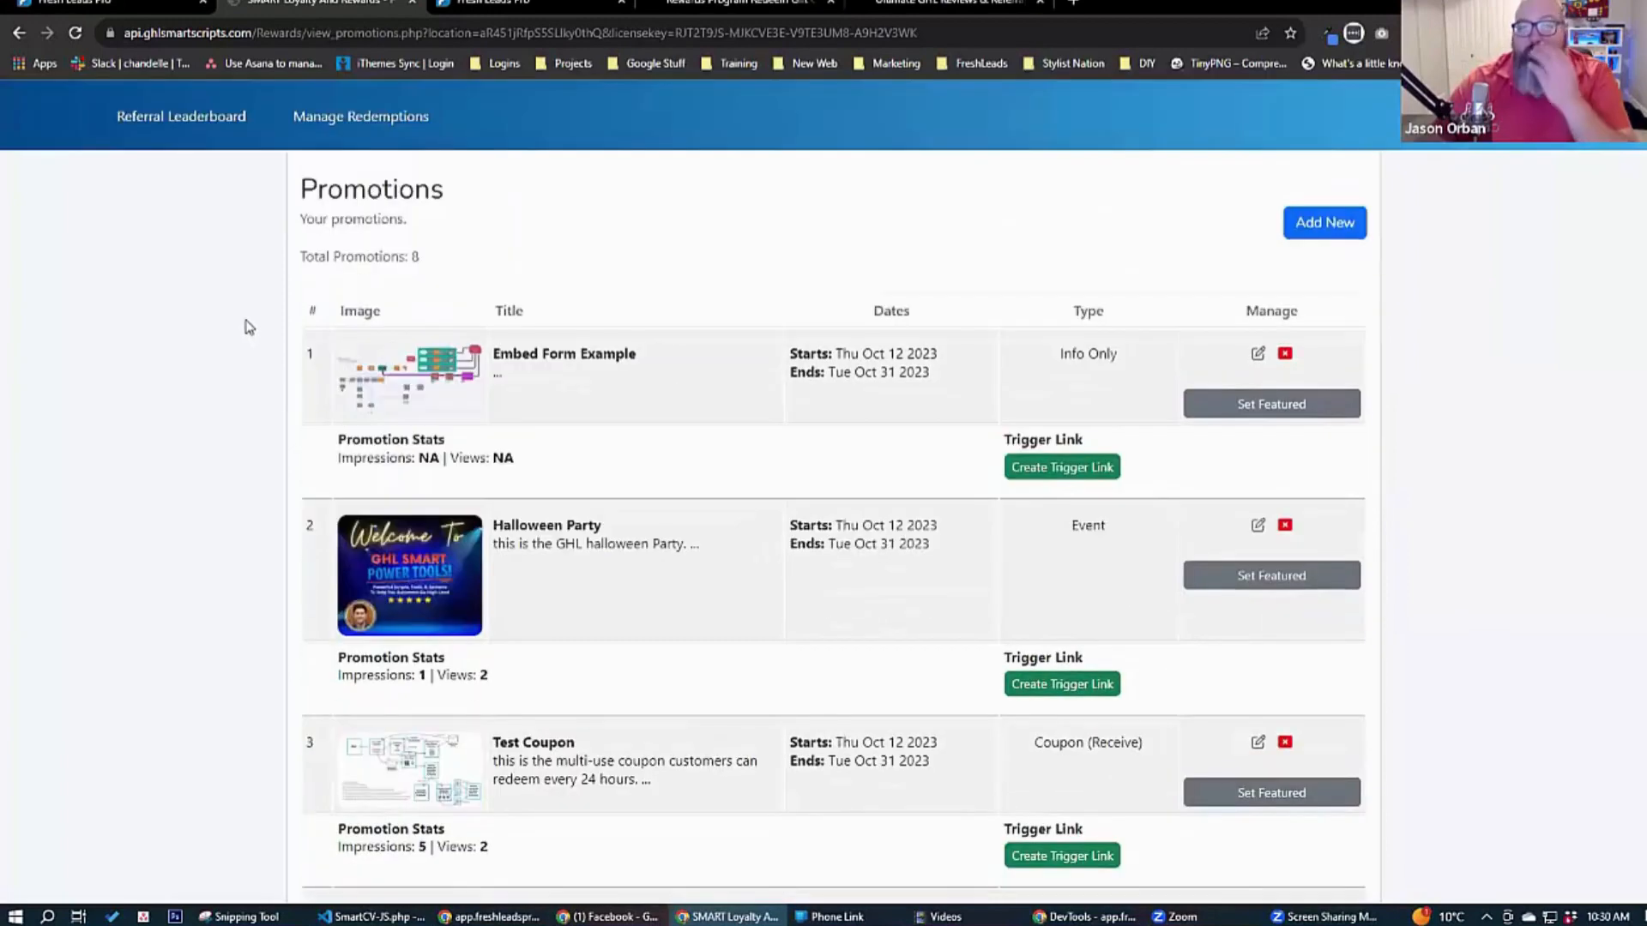